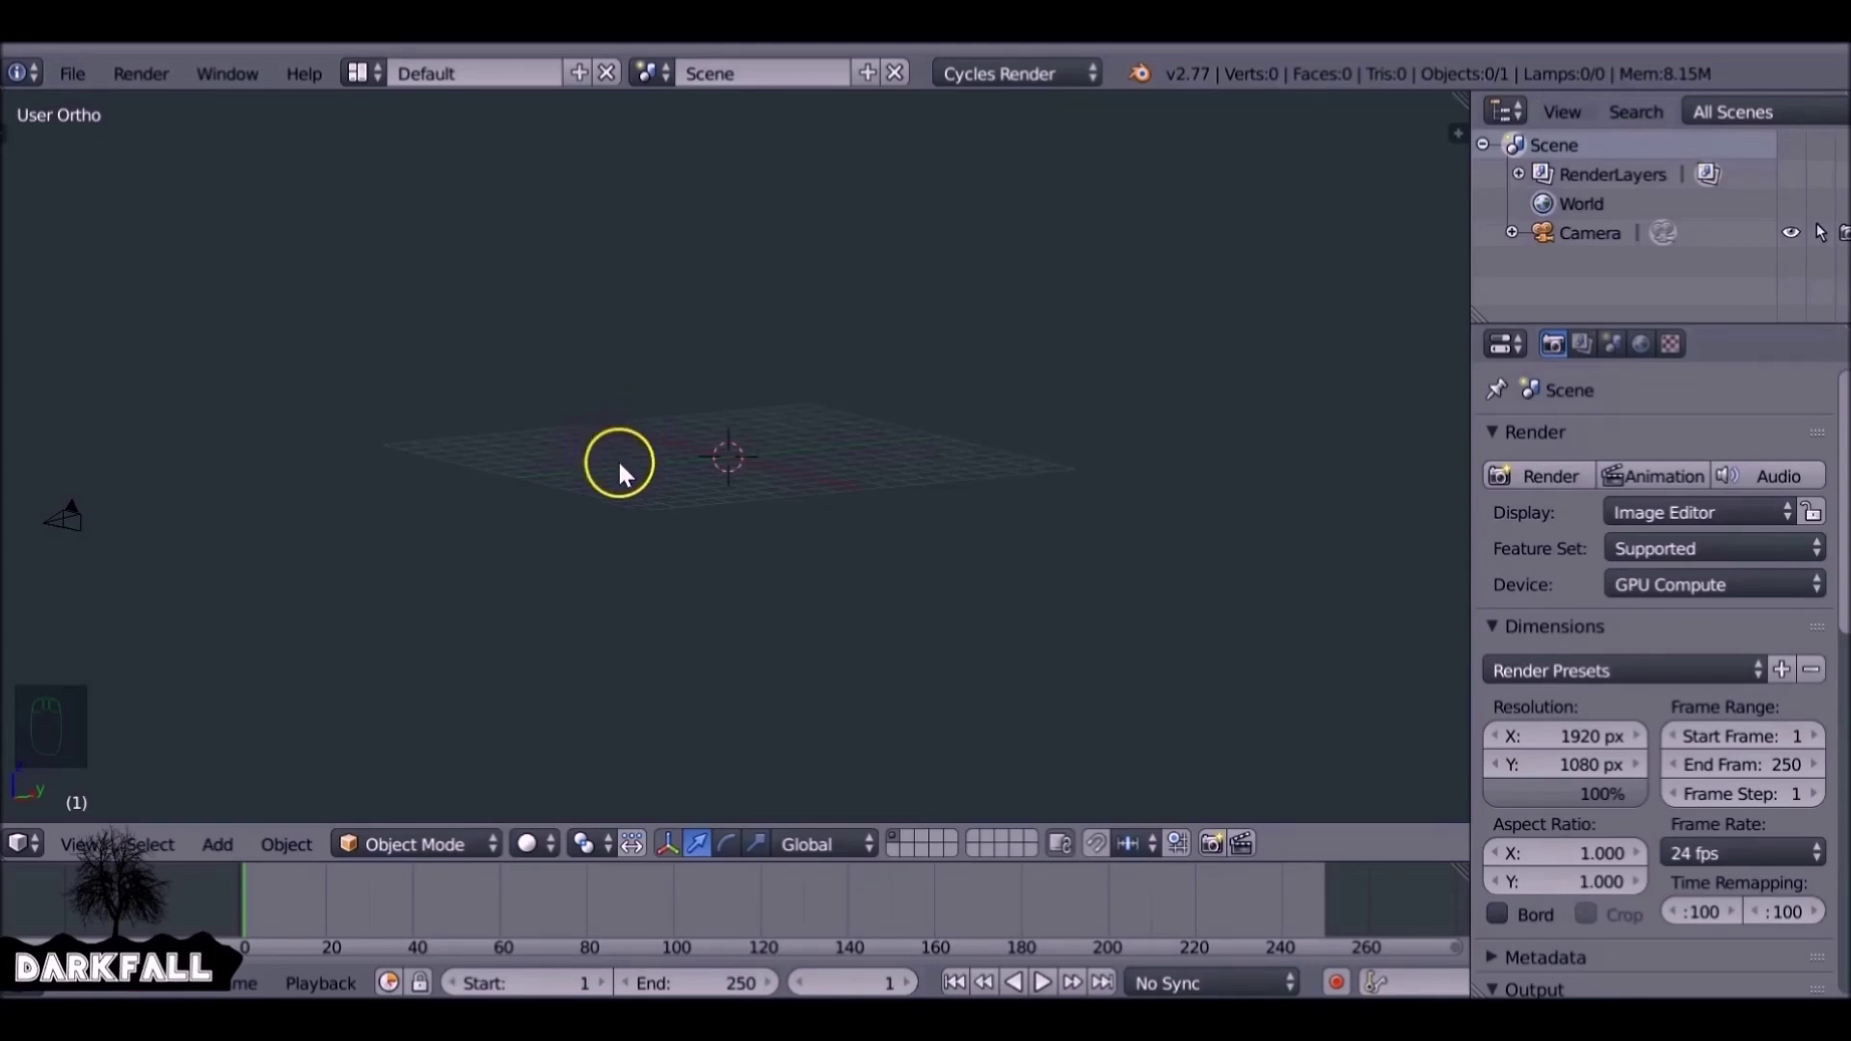
Switch the 3D viewport to the Movie Clip Editor and open the clip MasonRaw.mp4
left_click(20, 844)
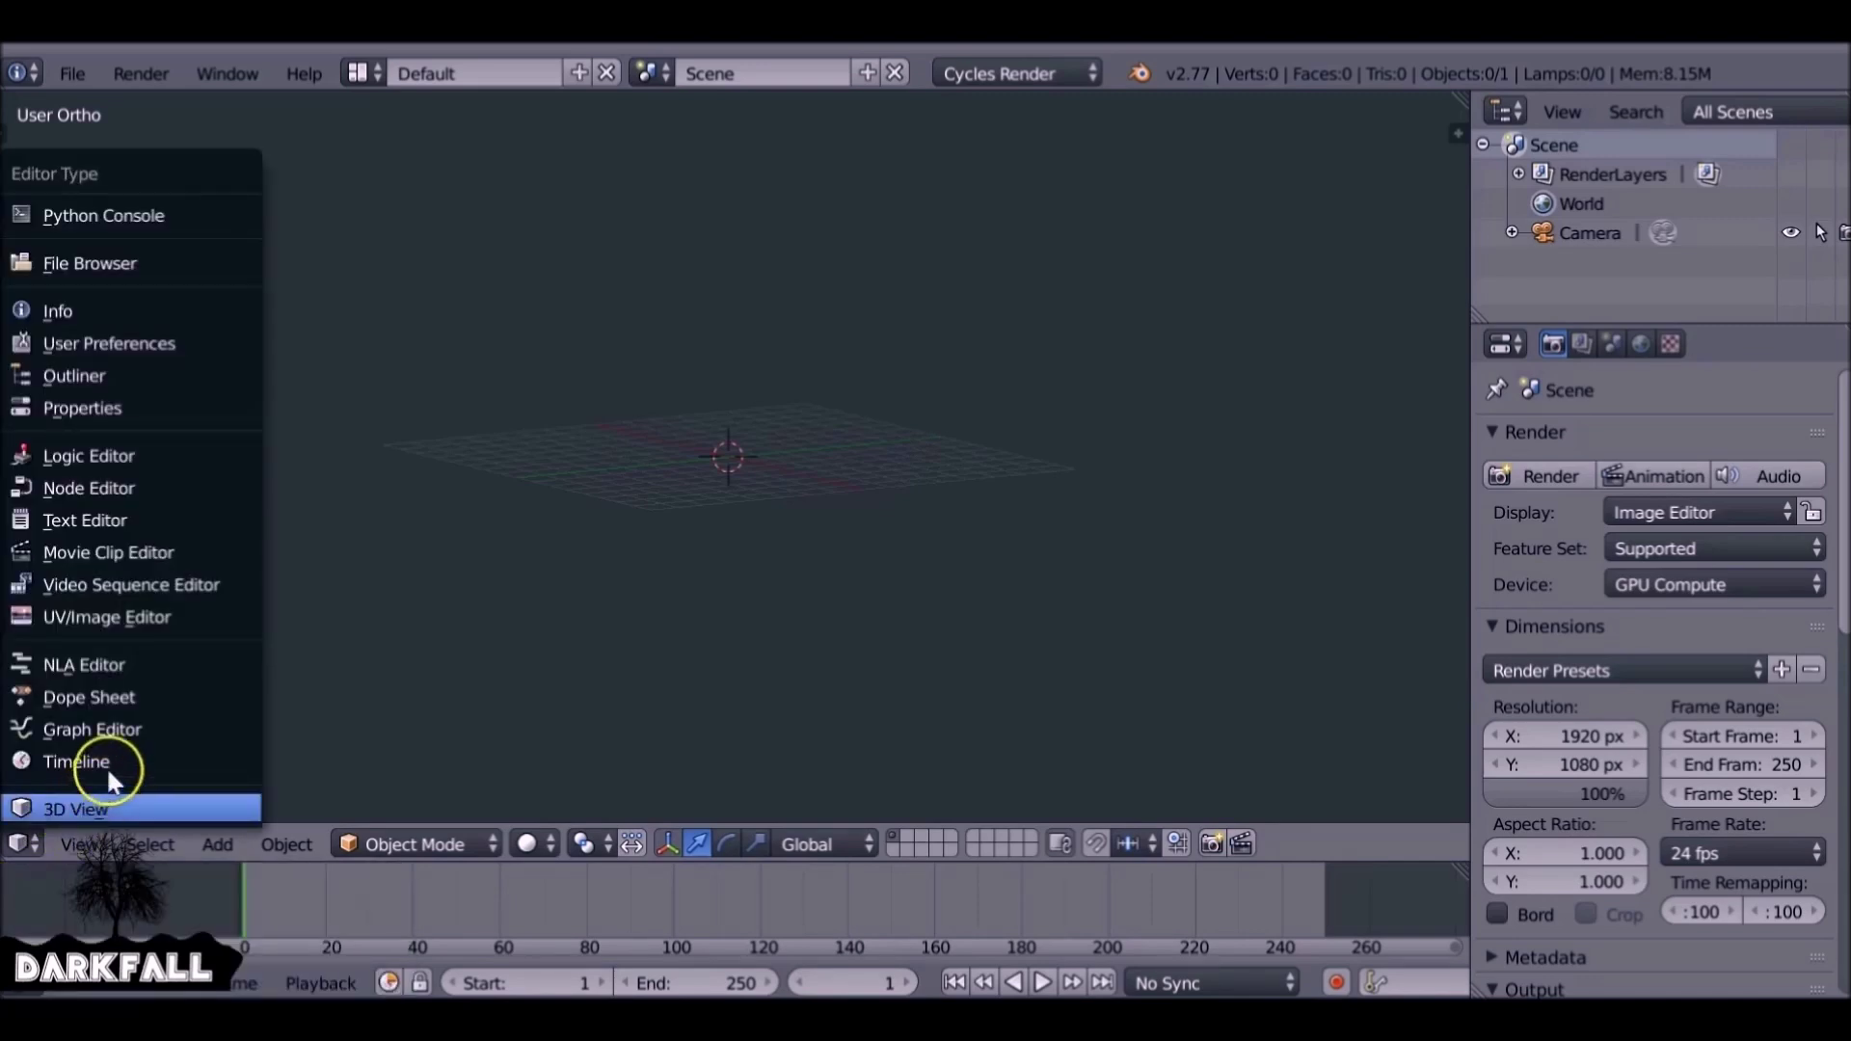
left_click(125, 551)
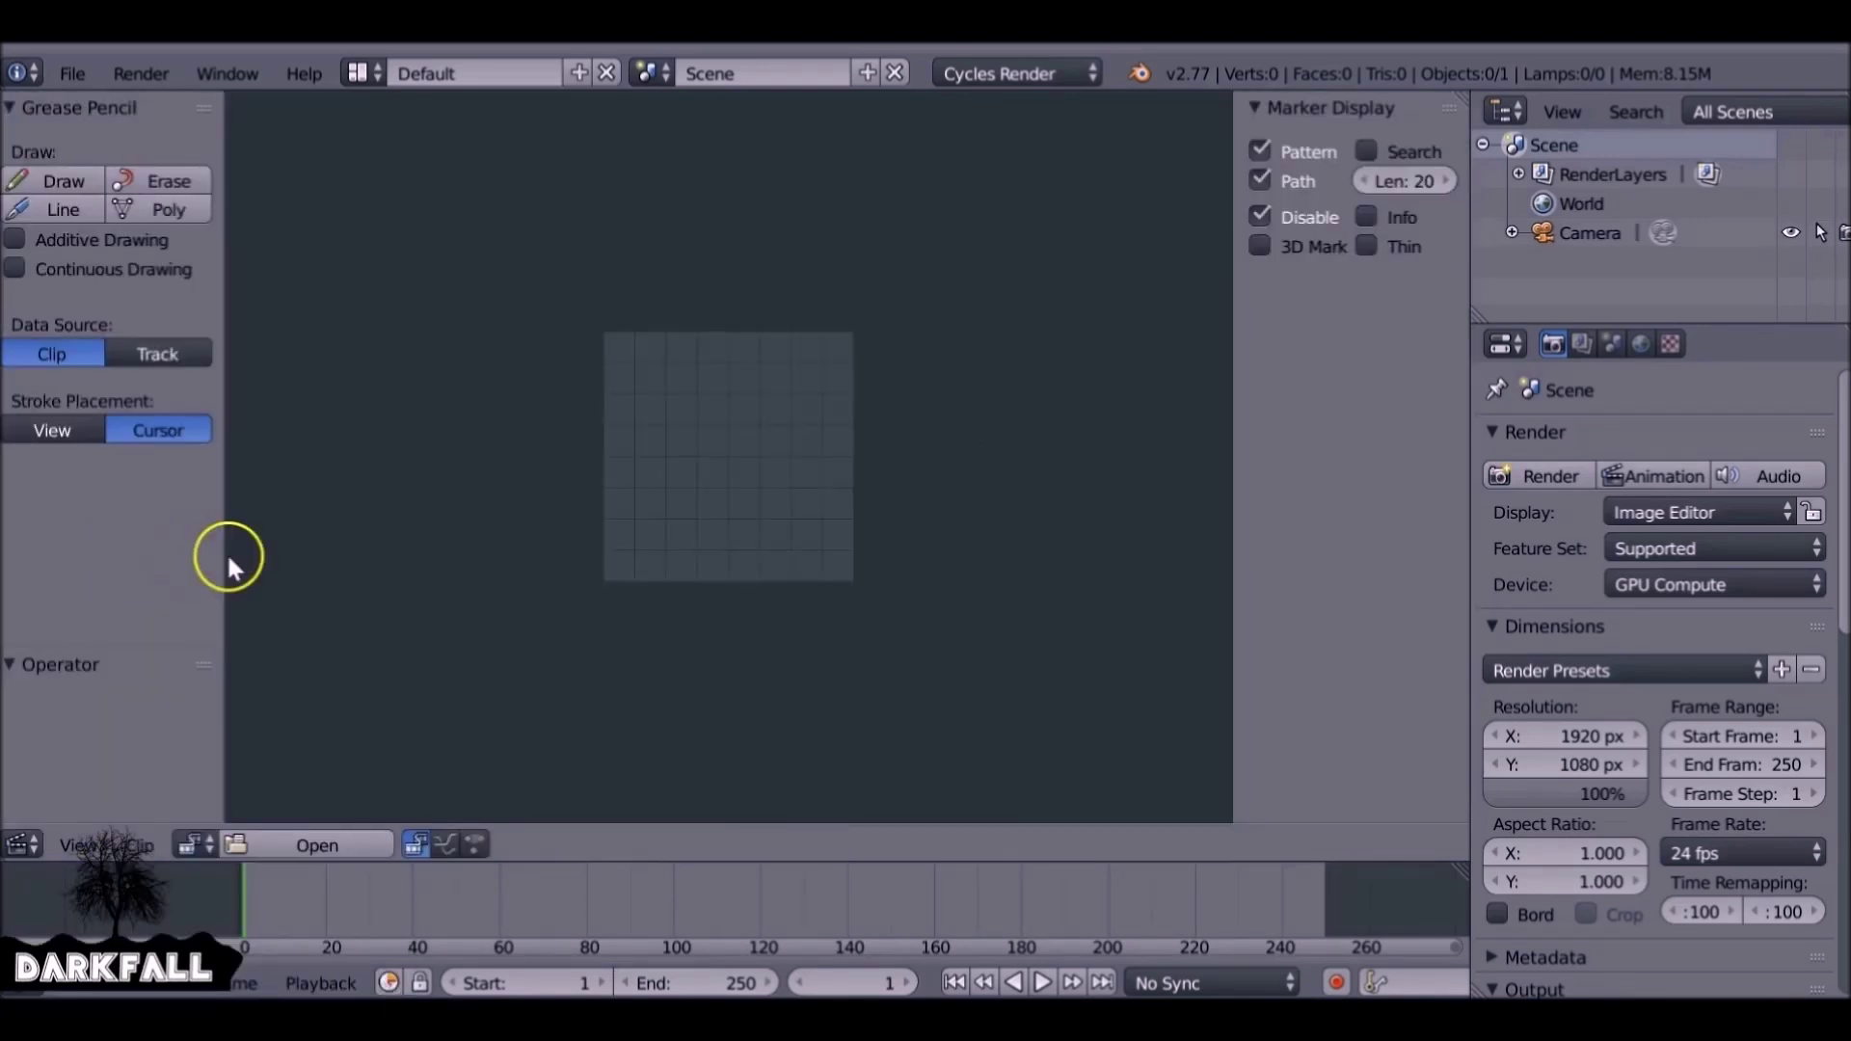
left_click(318, 846)
left_click(73, 390)
left_click(450, 718)
left_click(403, 292)
left_click(424, 262)
left_click(1796, 135)
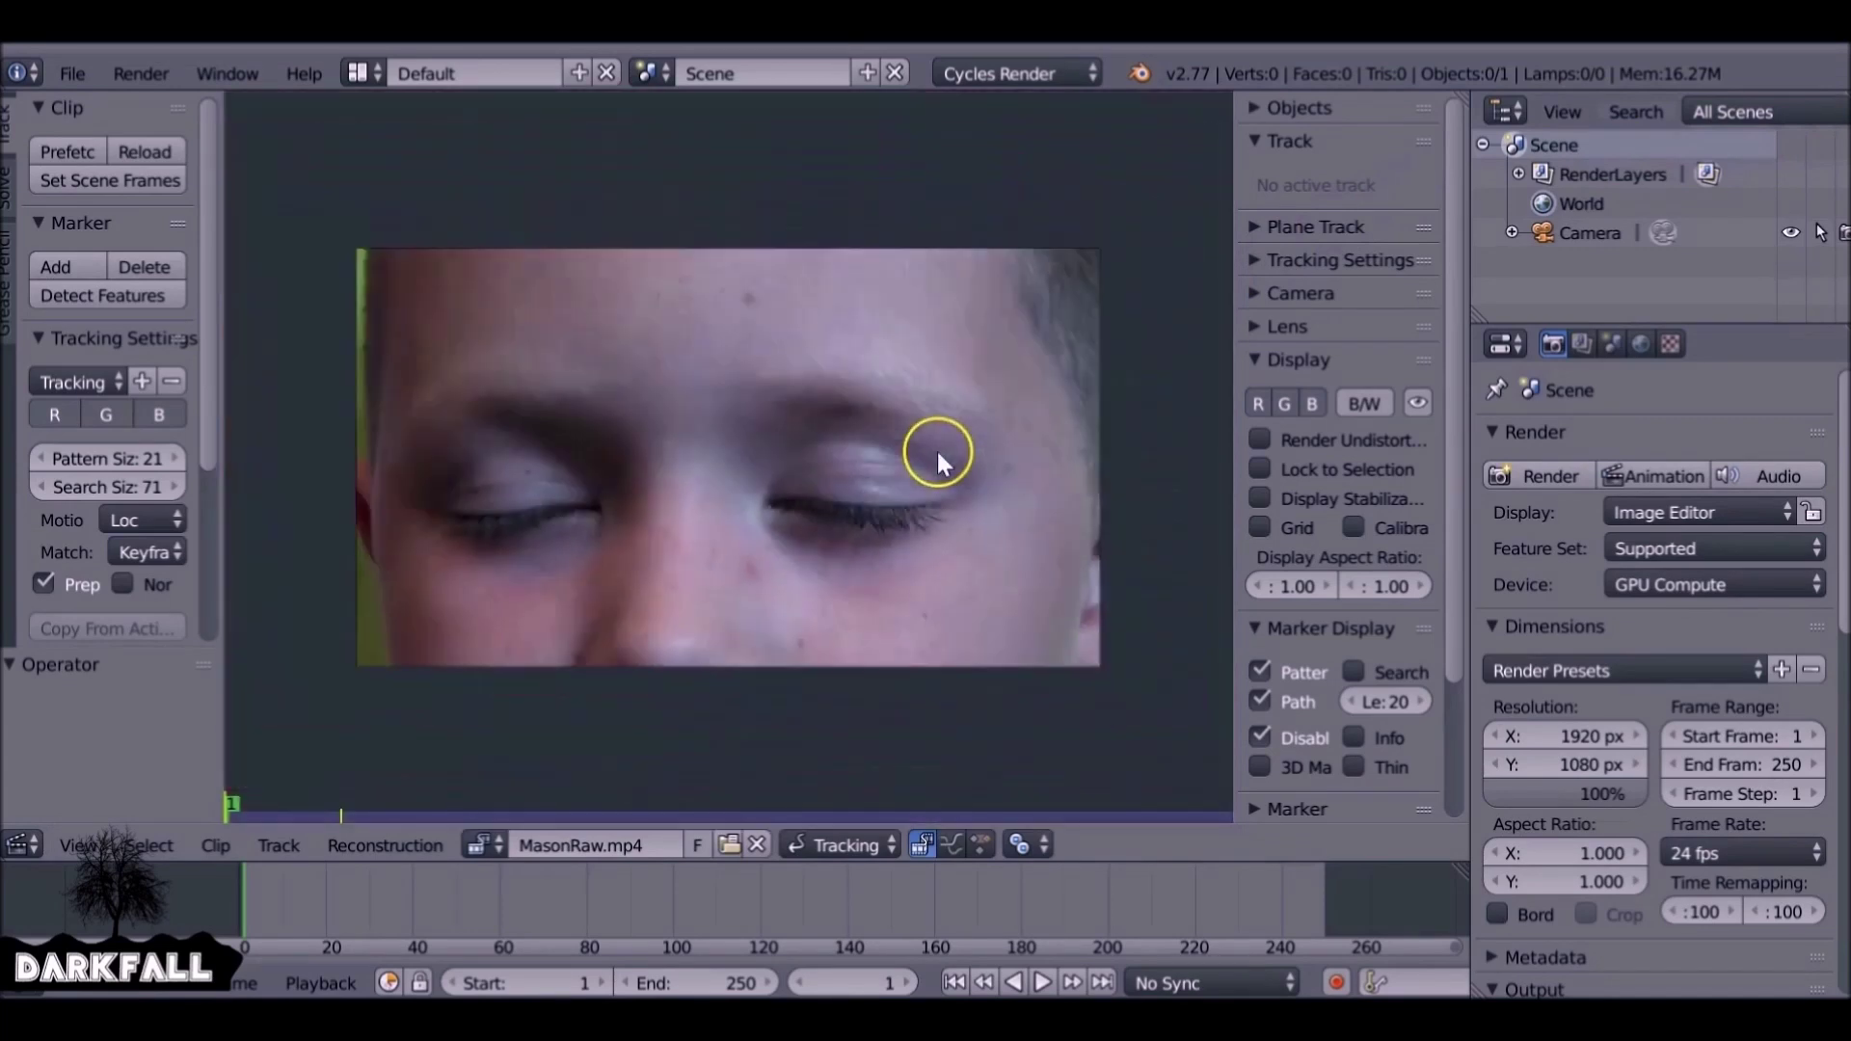
Scrub through the clip, set the scene's end frame to 200, and return to frame 1
left_click_drag(345, 905, 1172, 883)
left_click(689, 984)
type("200")
key("Return")
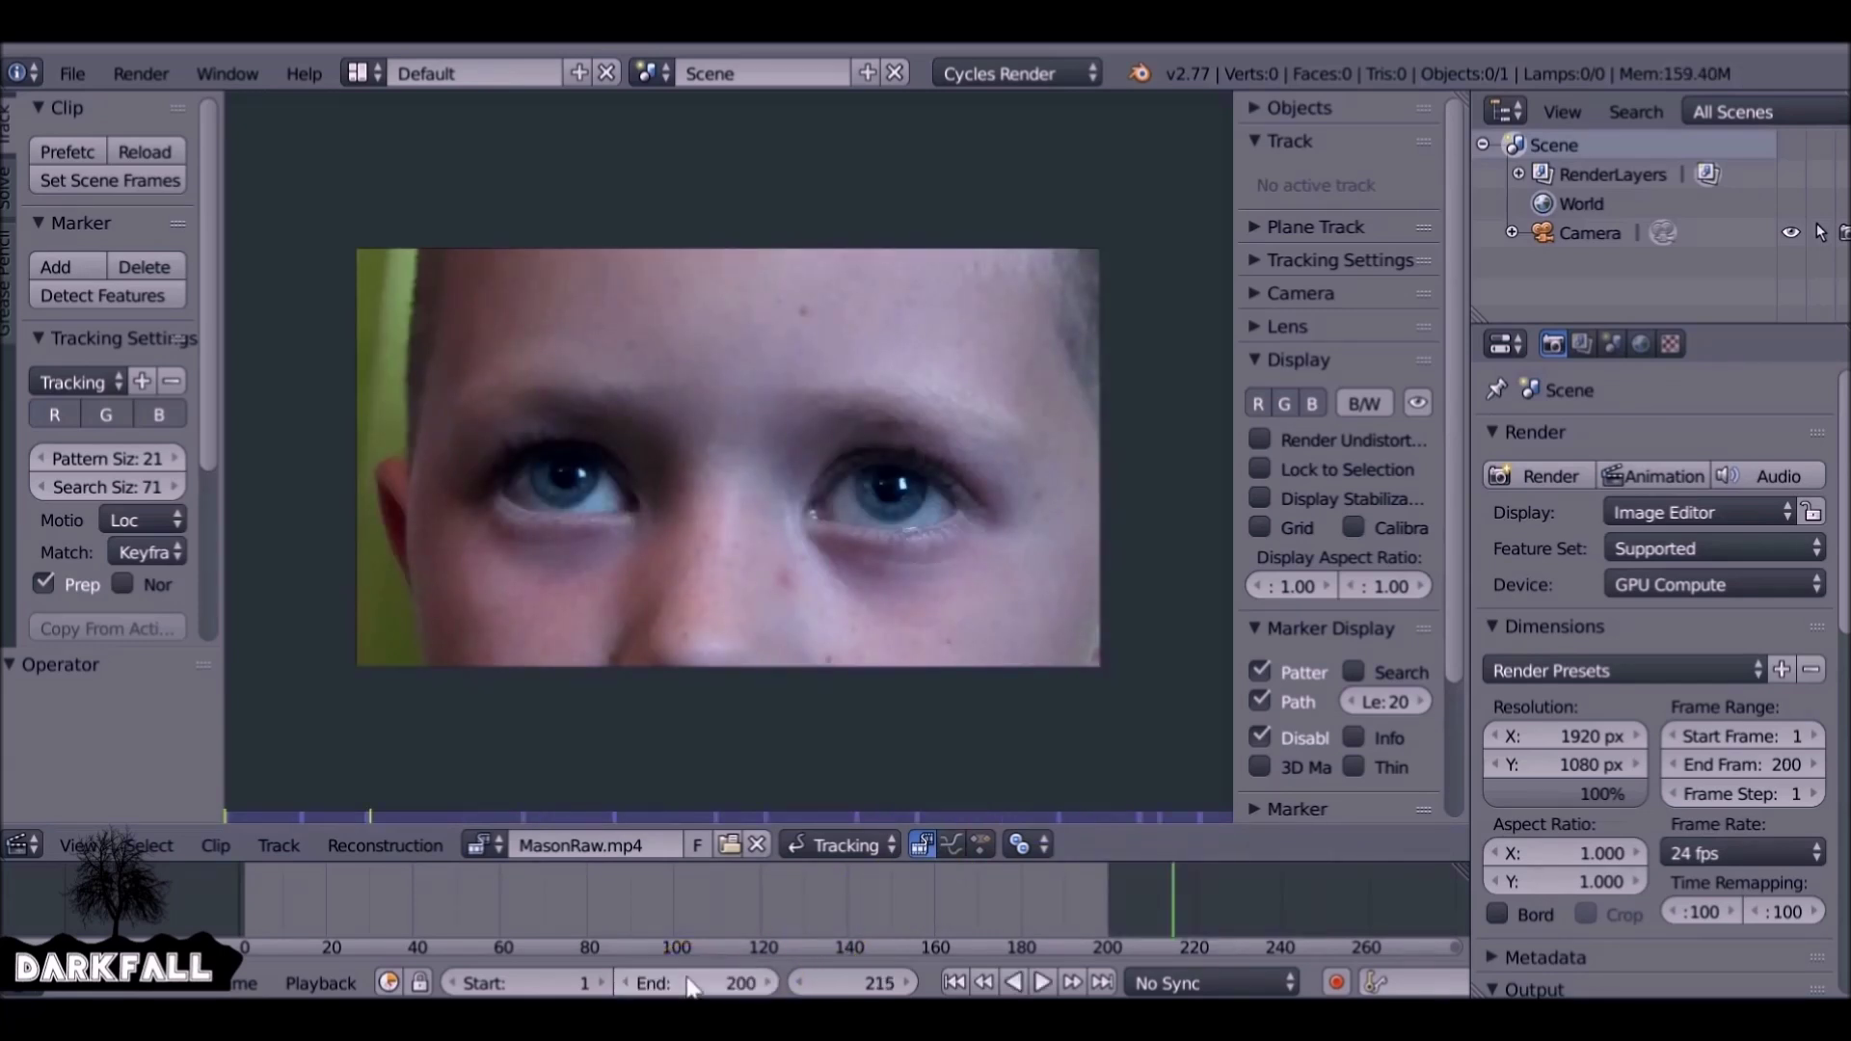
left_click(955, 982)
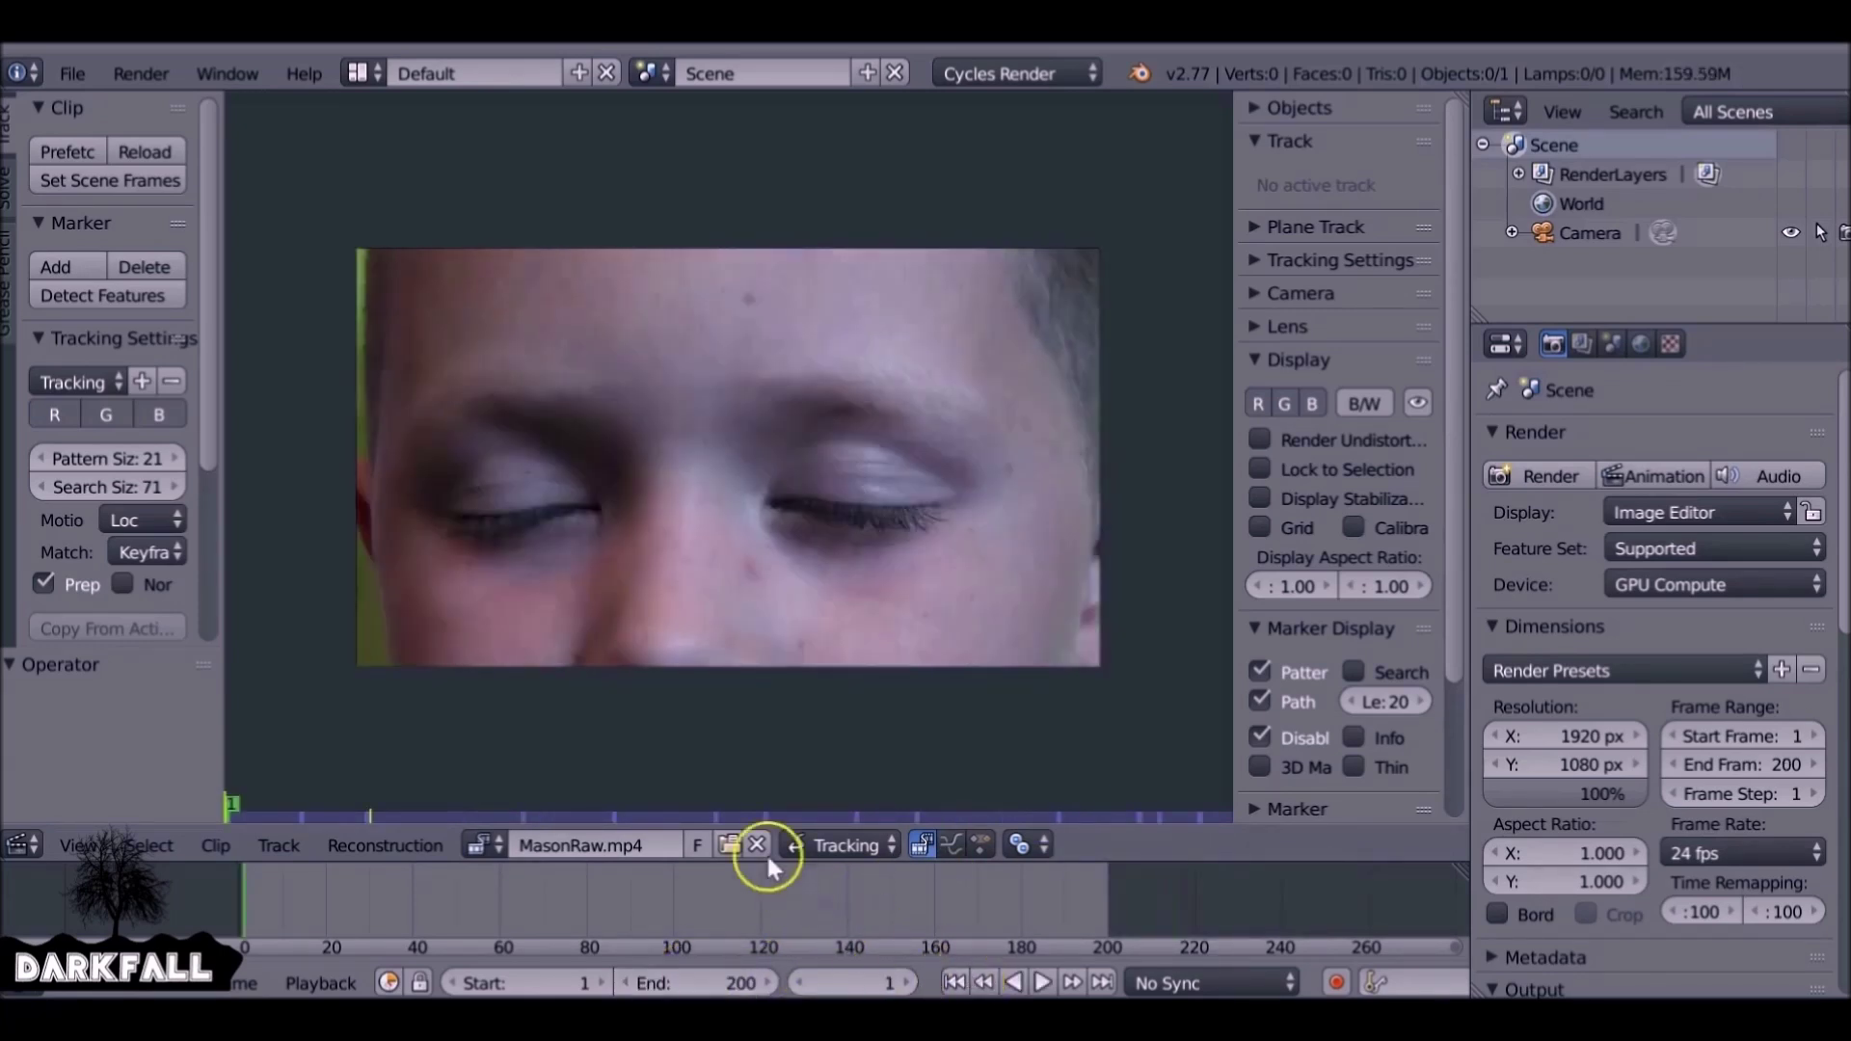
Play part of the clip, go back to the start, and prefetch its frames into memory
key("alt+a")
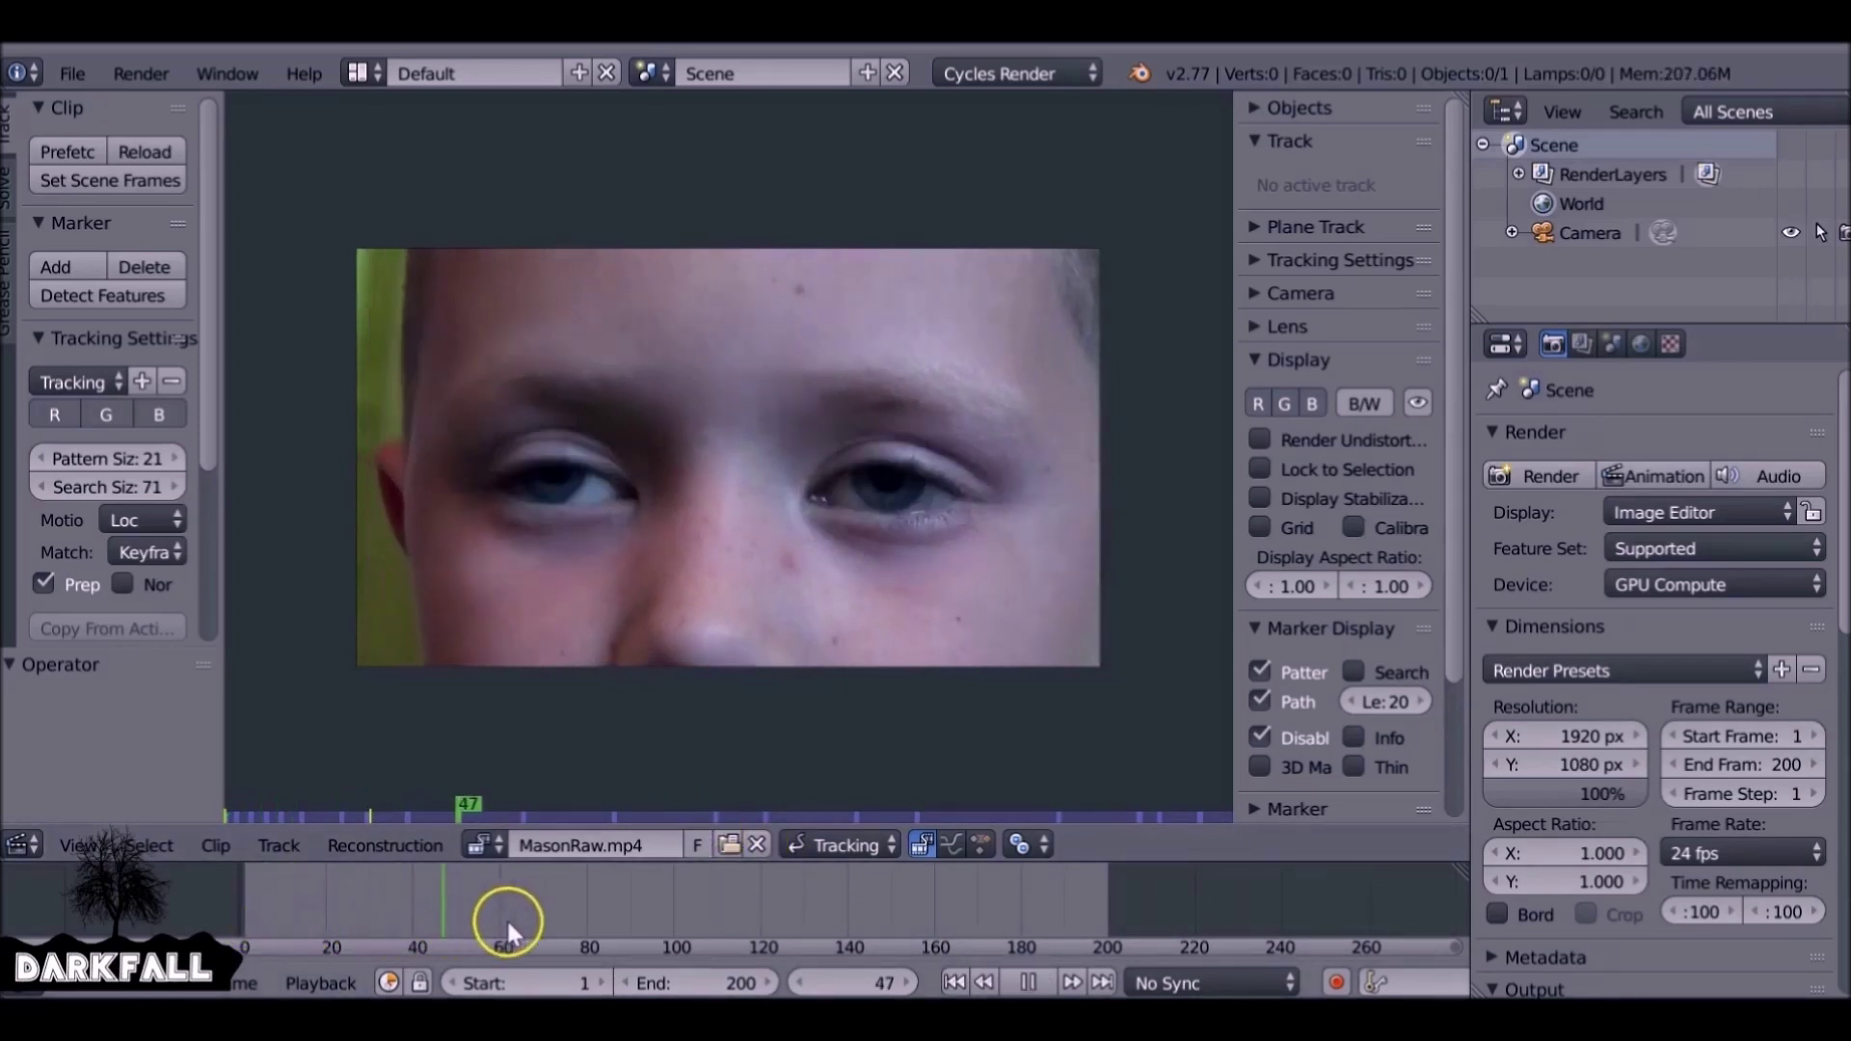
key("alt+a")
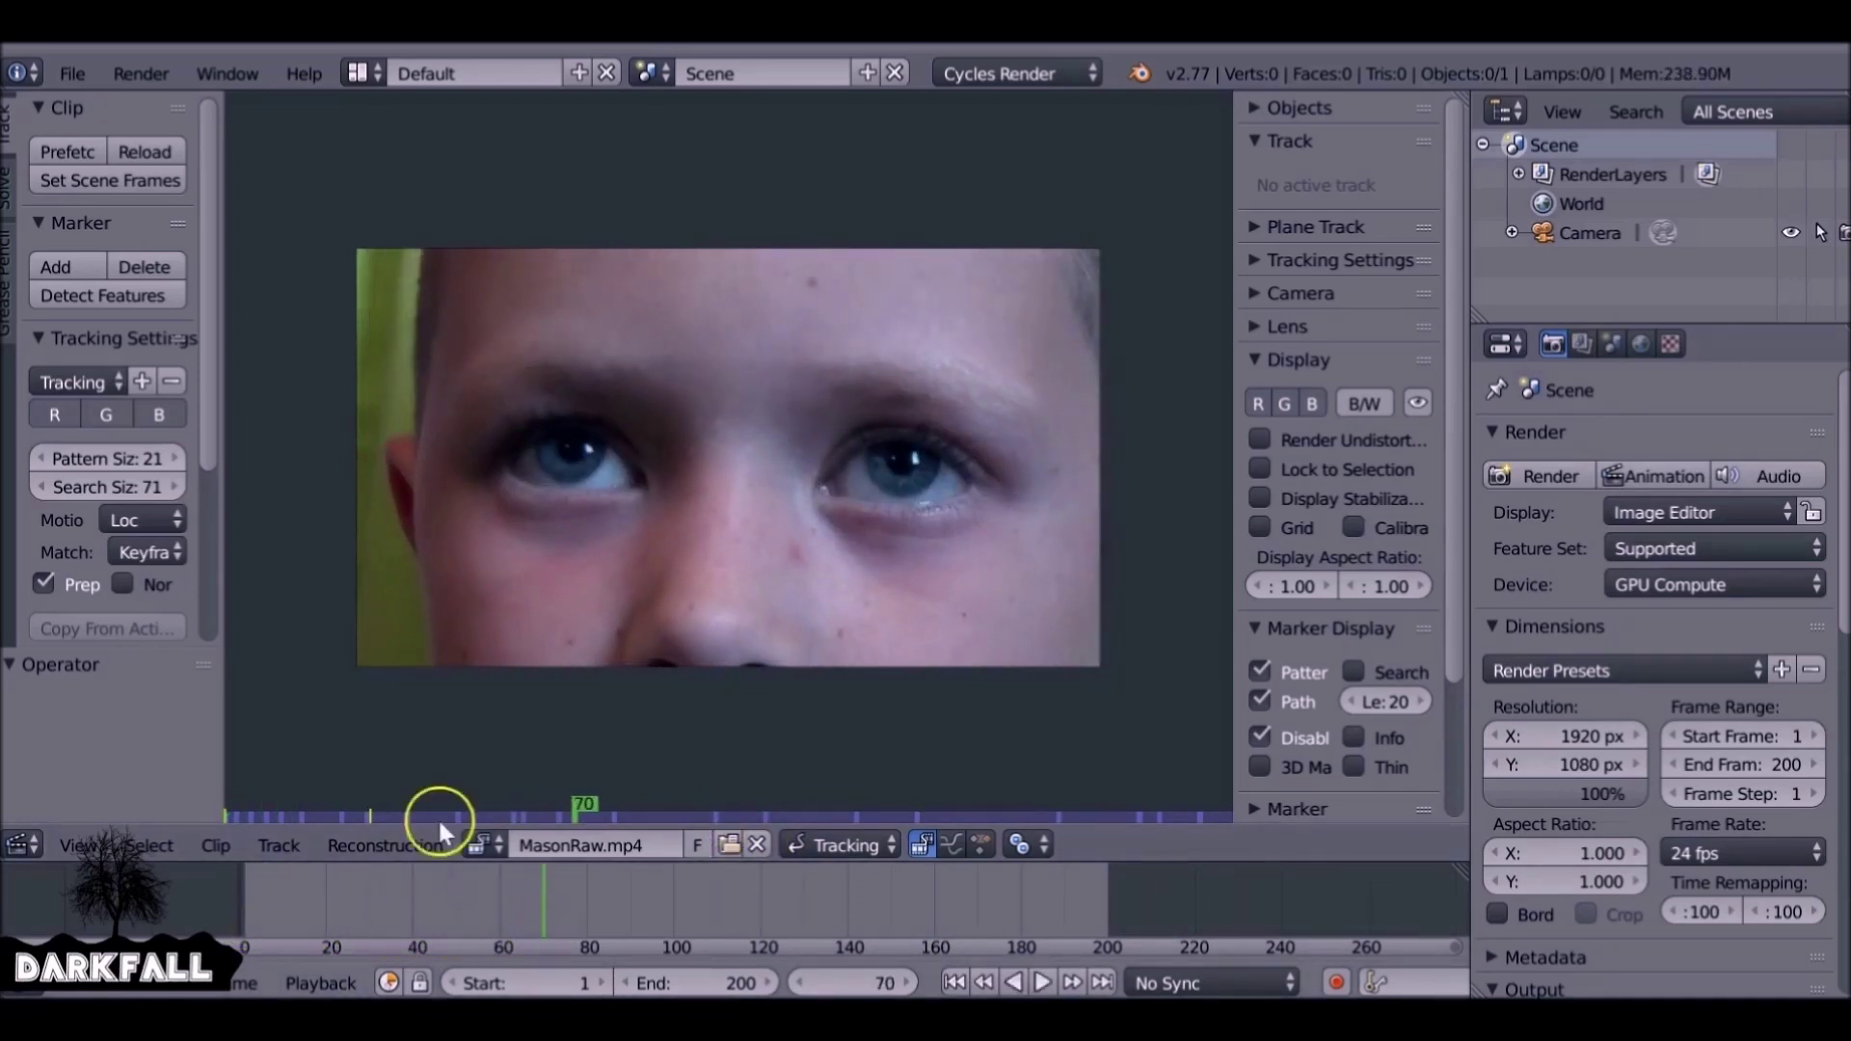
left_click(985, 983)
key("p")
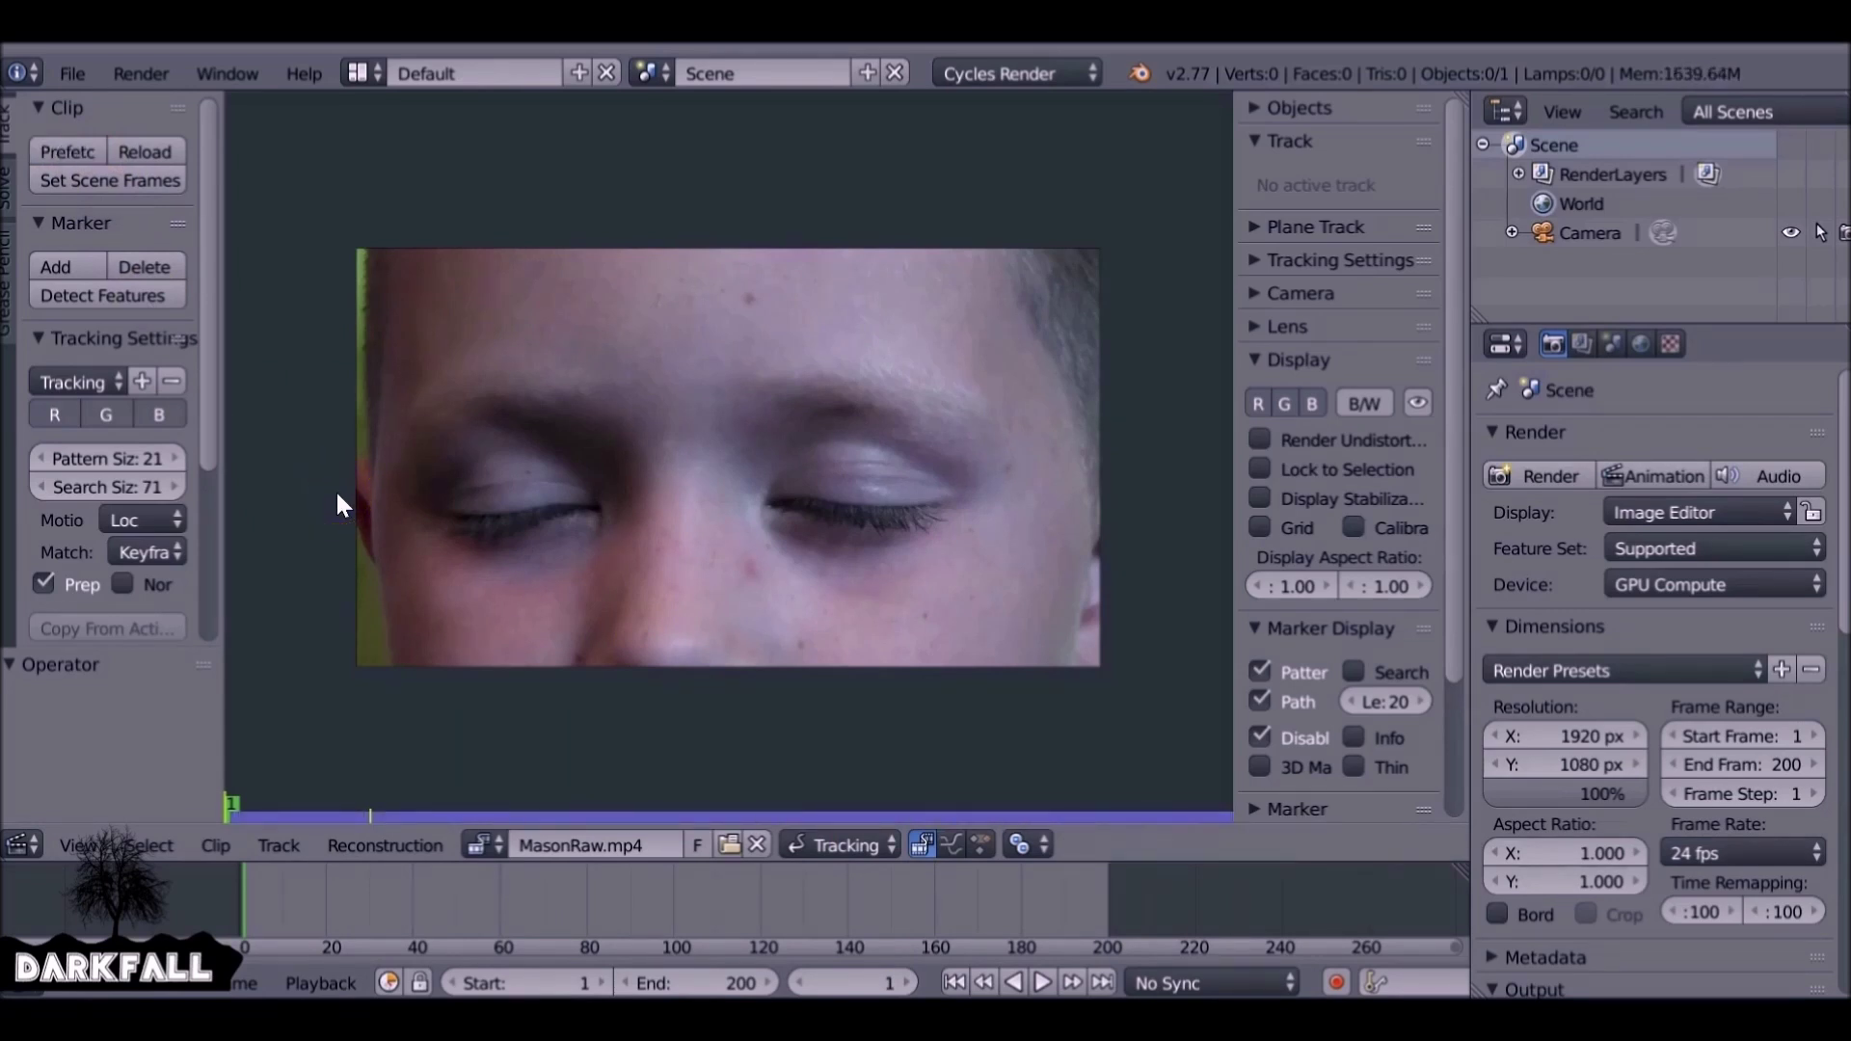
Scrub through the prefetched footage and go to the last frame, 200, to inspect the eye on the image's right
left_click_drag(303, 887, 627, 893)
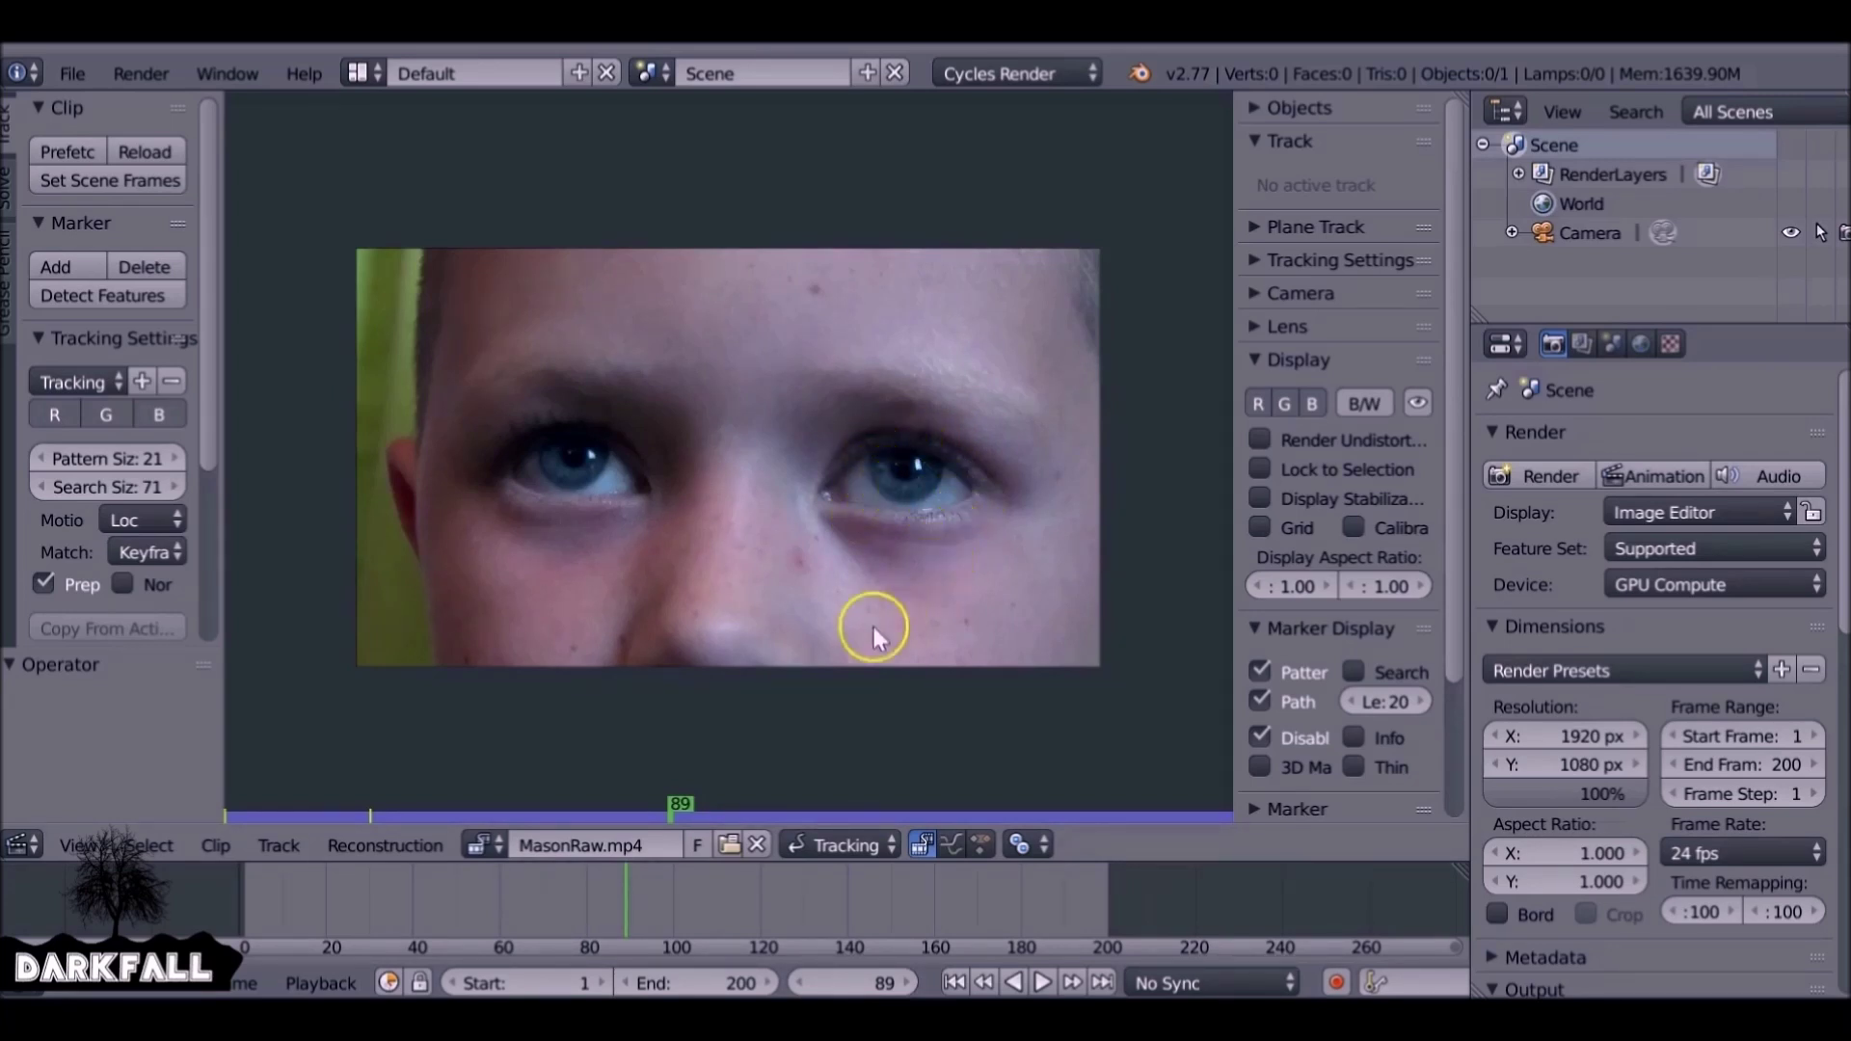
left_click(1102, 983)
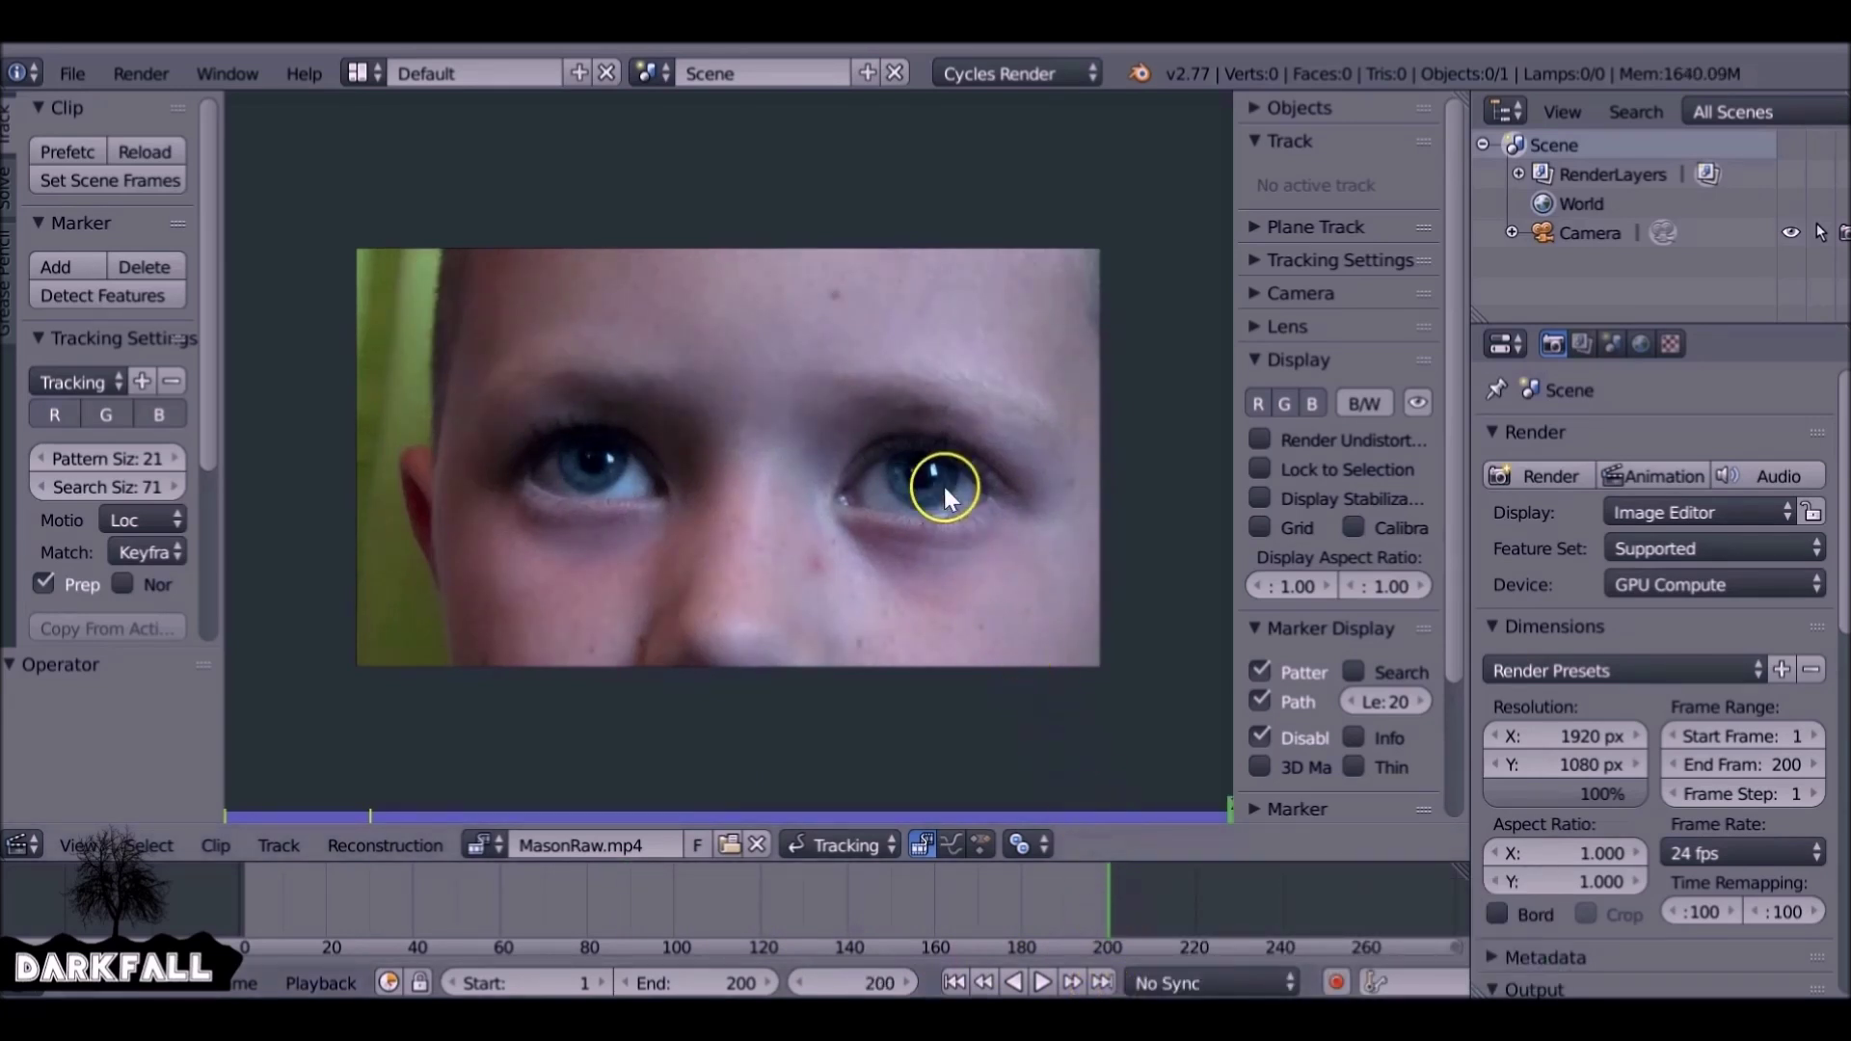
scroll(945, 488, "up", 4)
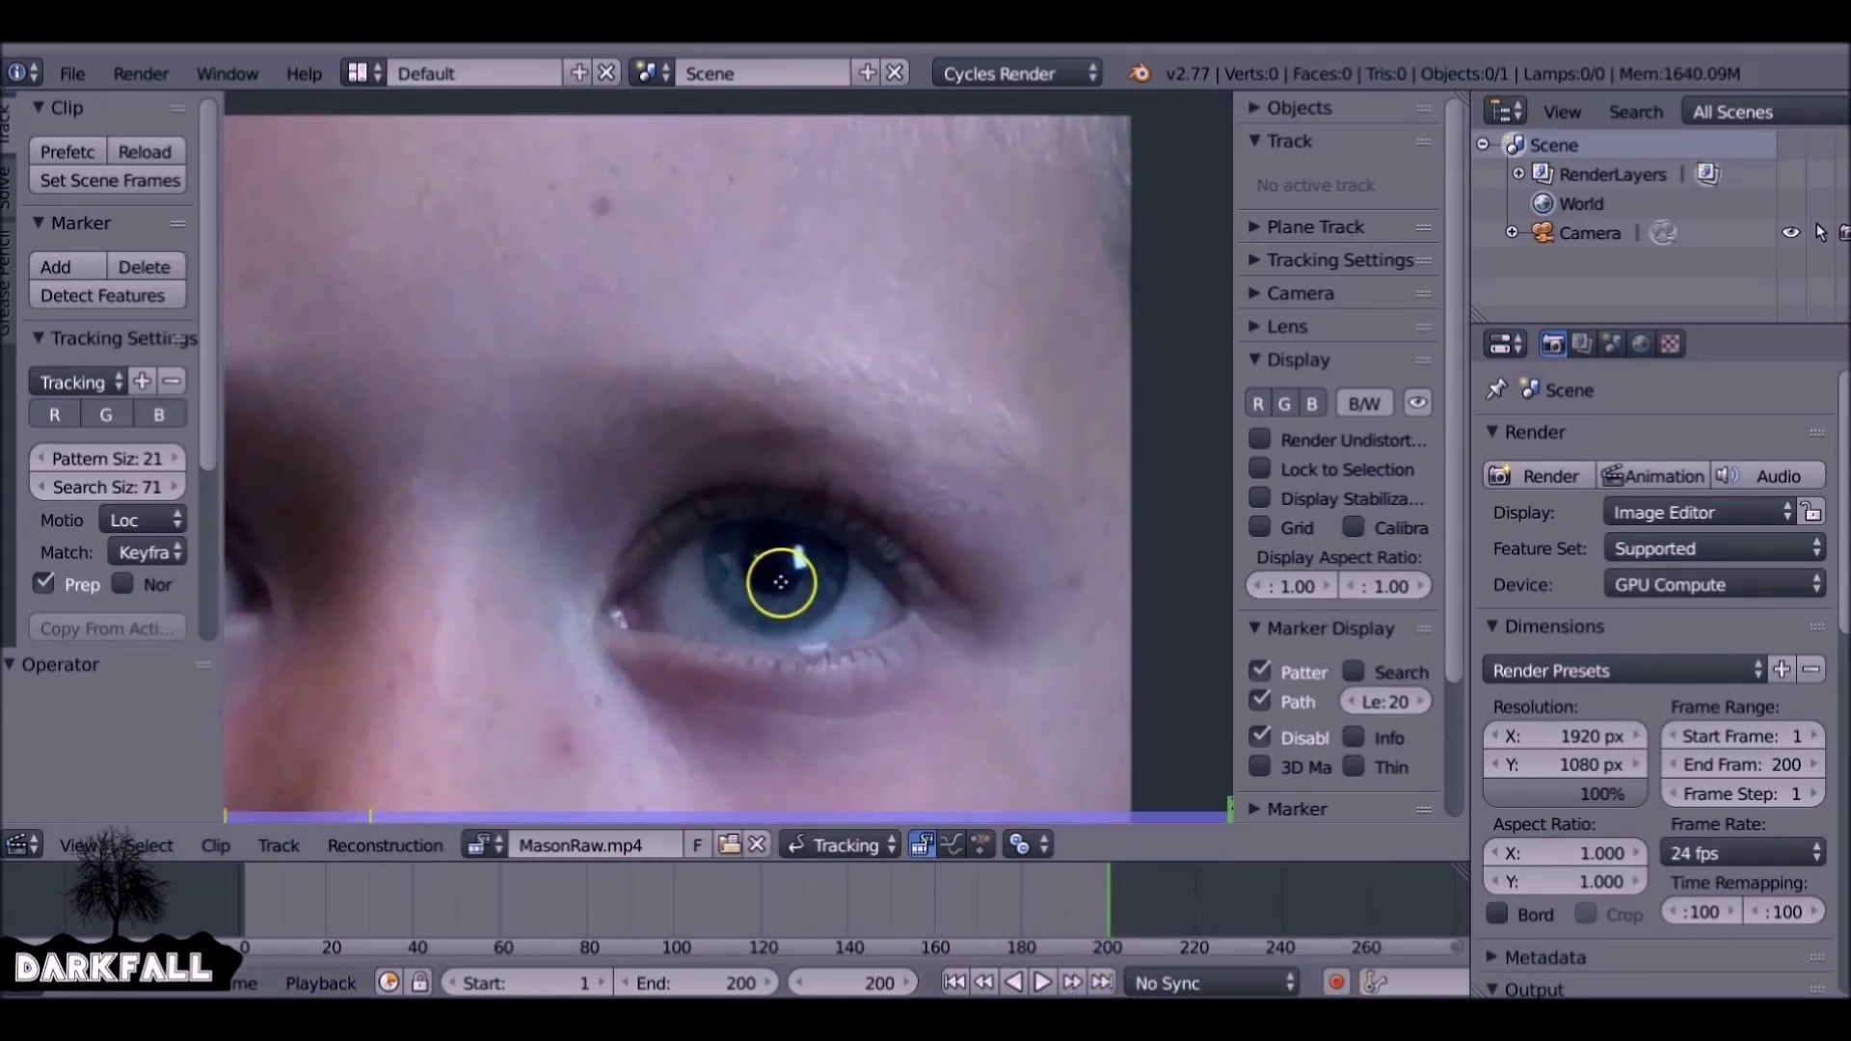
Set the tracking motion model to LocRot, match to Previous frame, and enable Normalize
left_click_drag(226, 427, 255, 408)
scroll(250, 425, "down", 3)
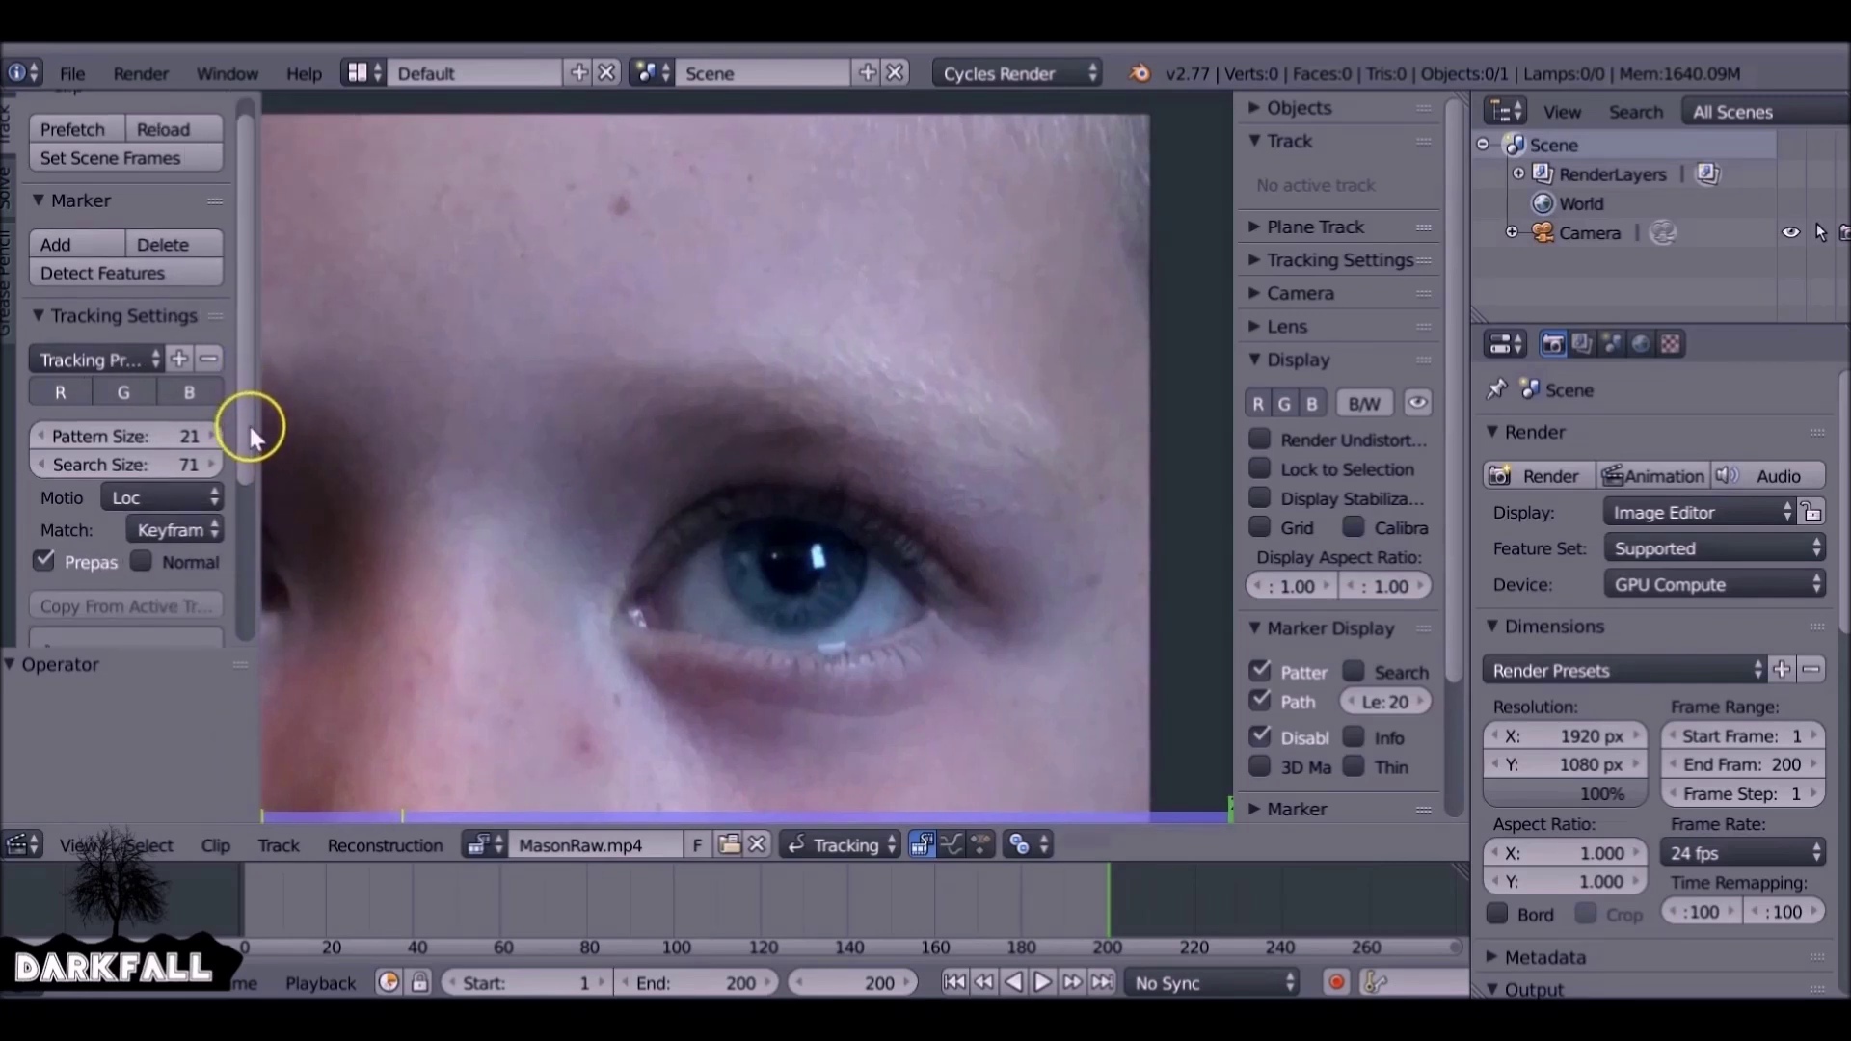
left_click(155, 403)
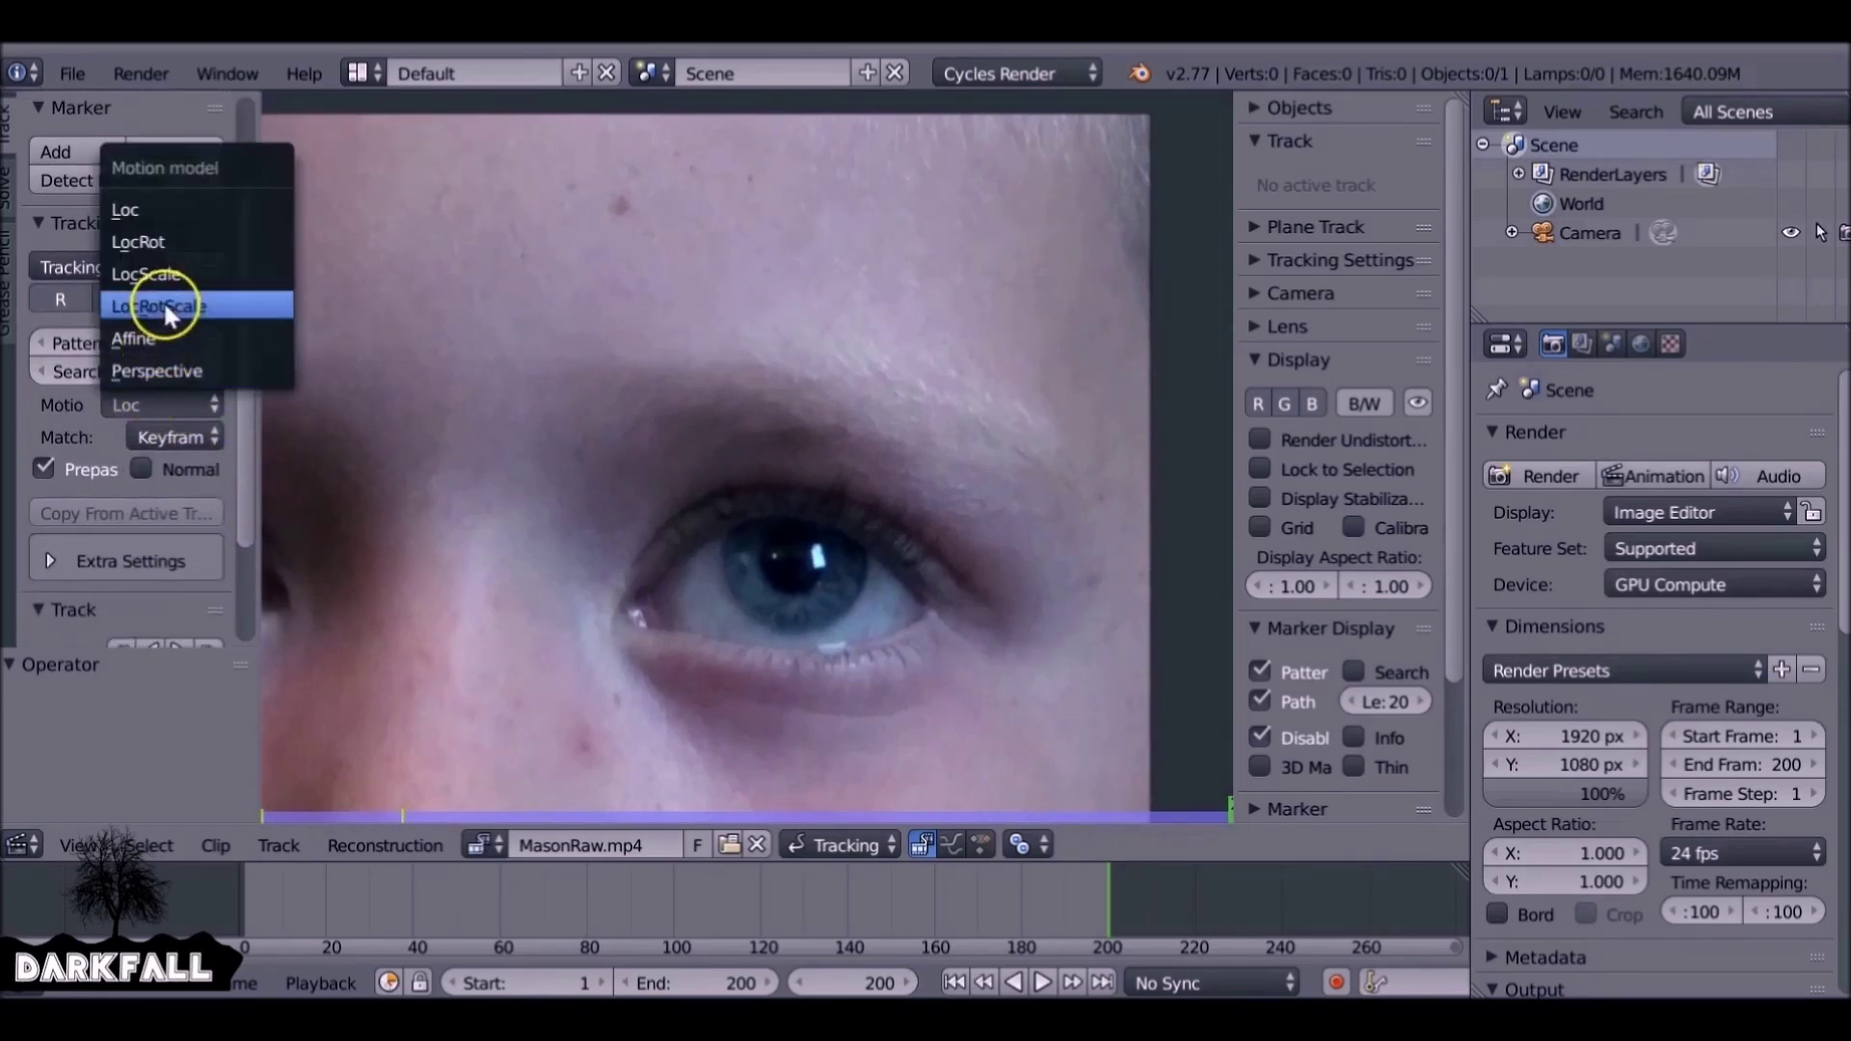
left_click(170, 237)
left_click(166, 434)
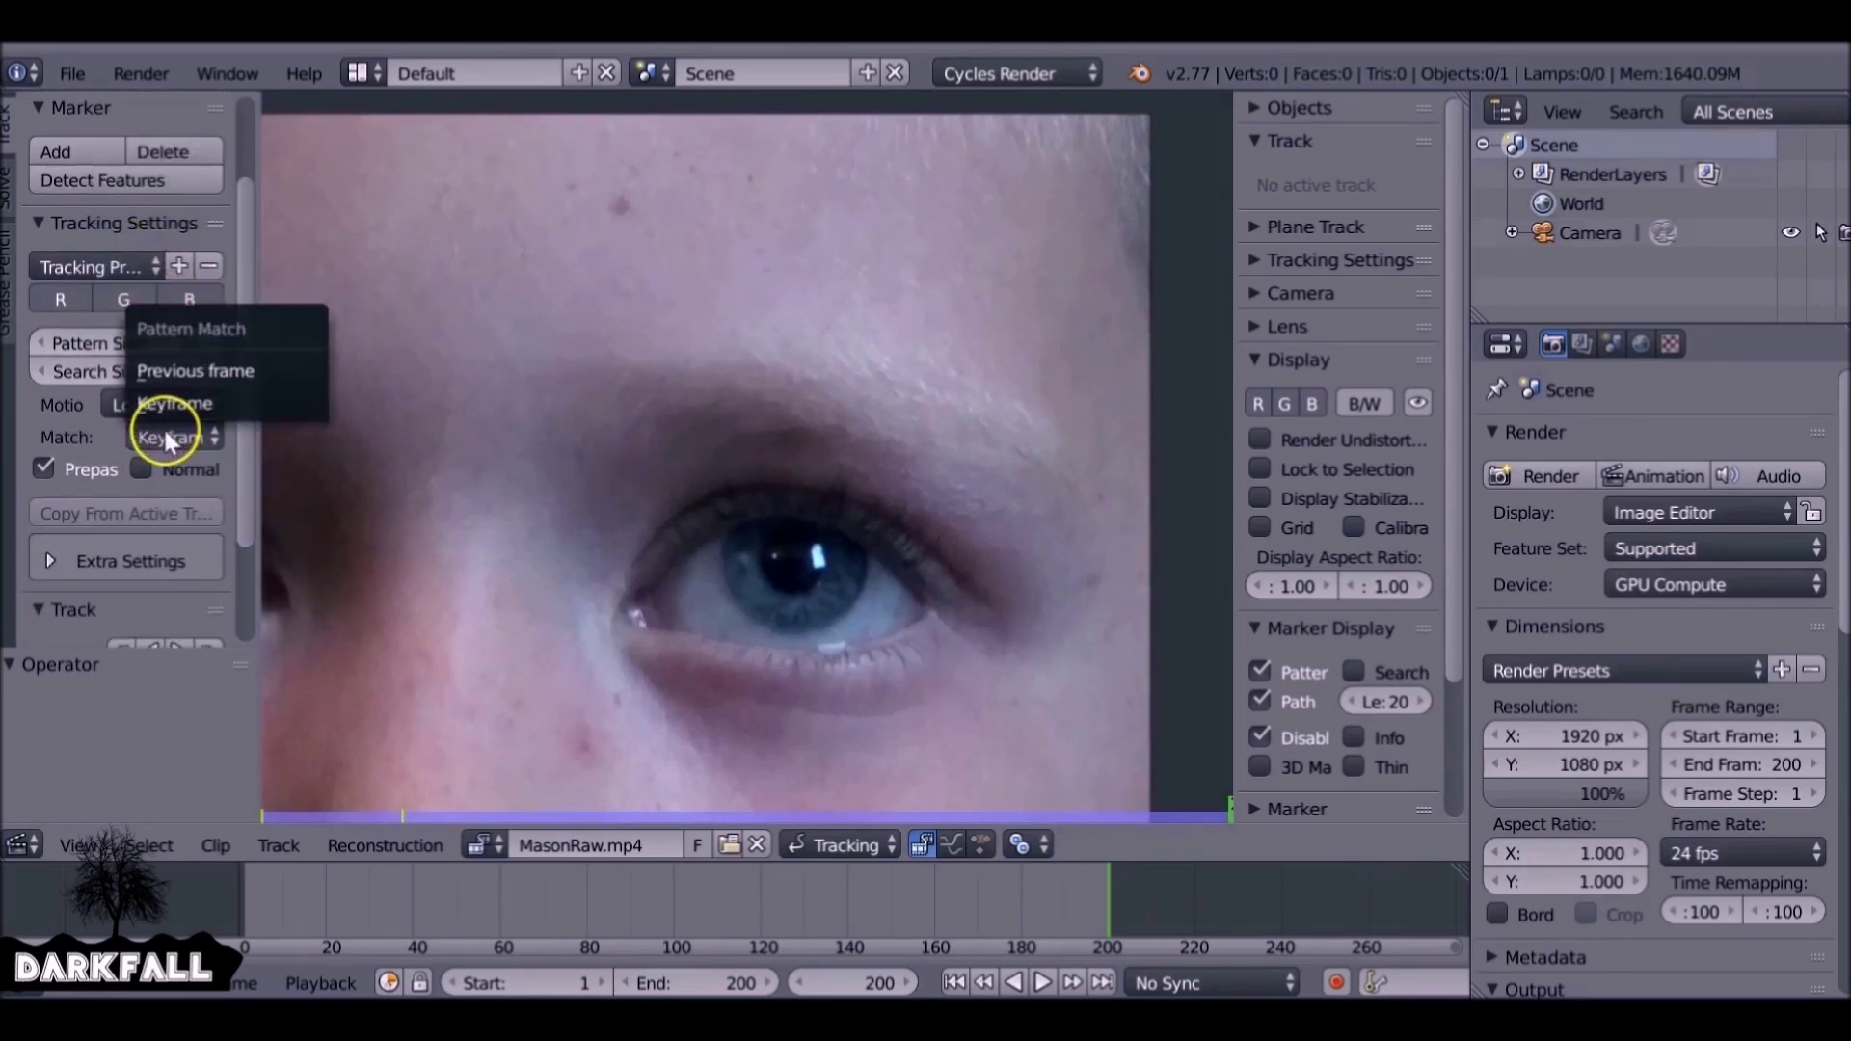
left_click(271, 372)
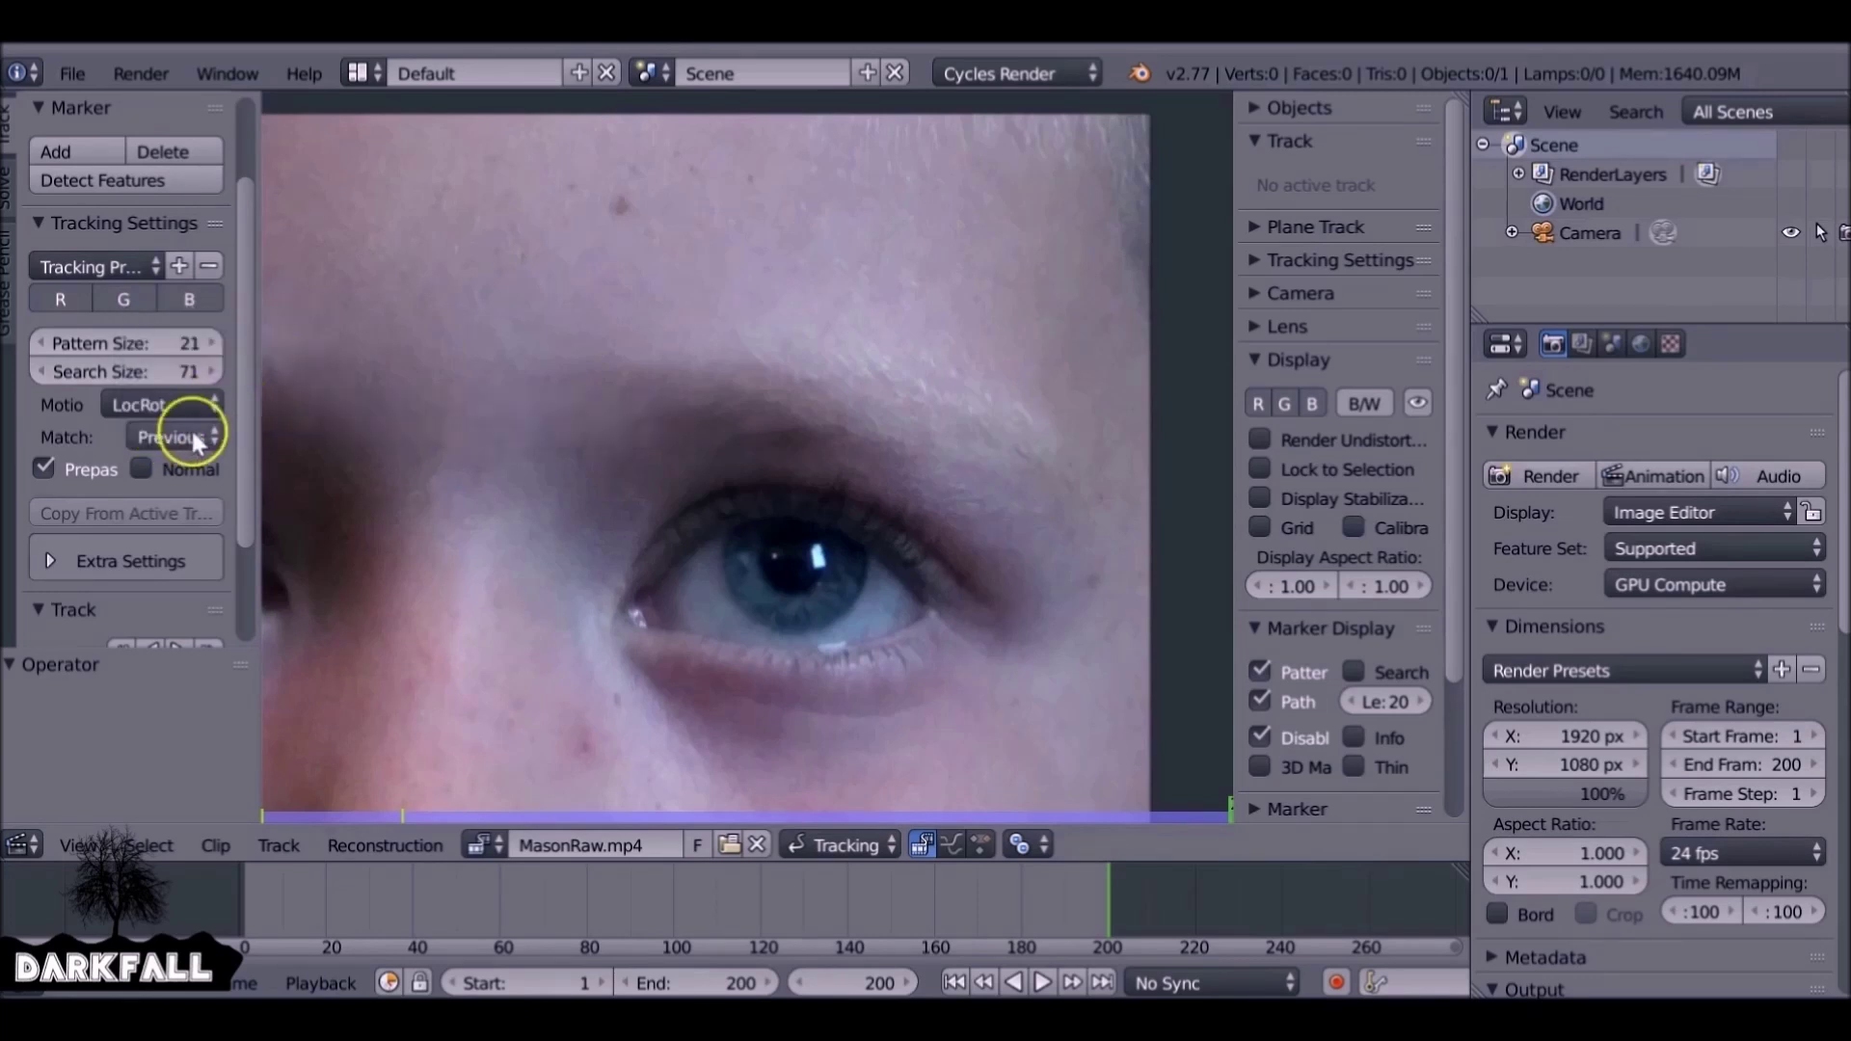
left_click_drag(260, 420, 264, 517)
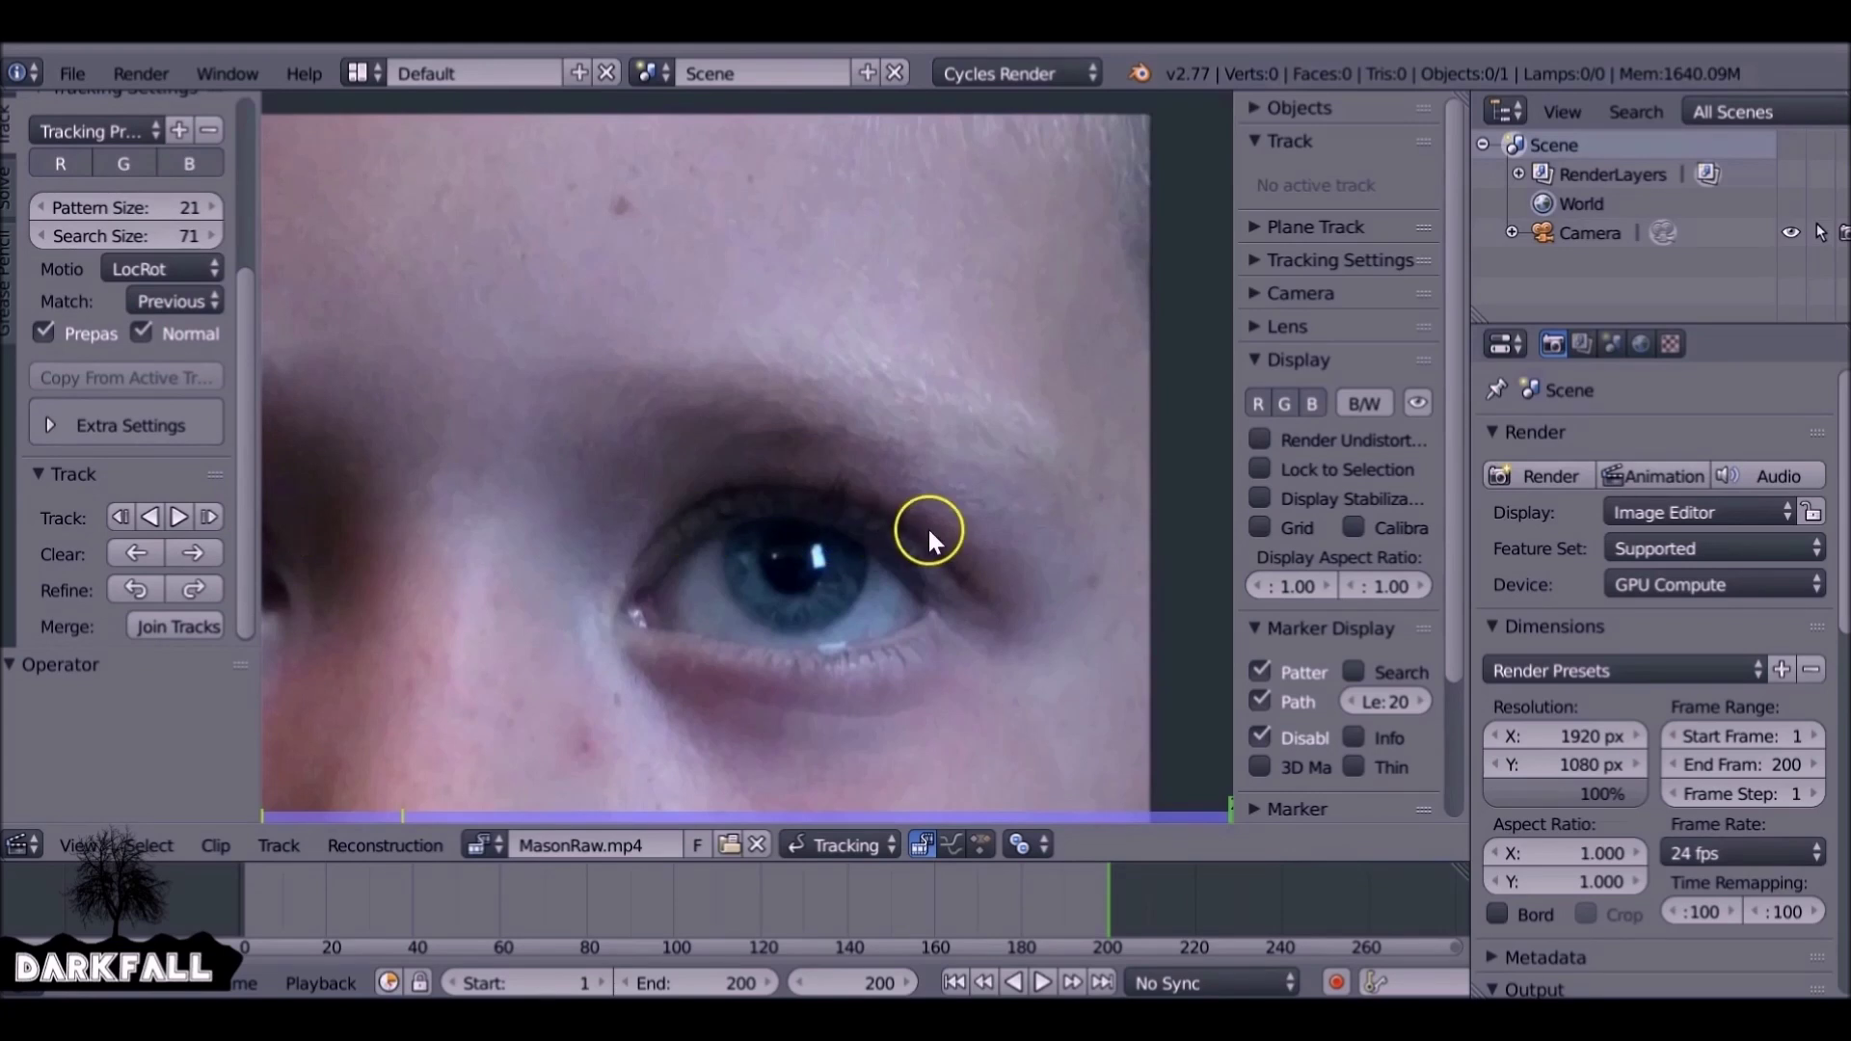
Add a tracking marker on the light reflection in the image's right eye and enable display of its search area
left_click(824, 567, "ctrl")
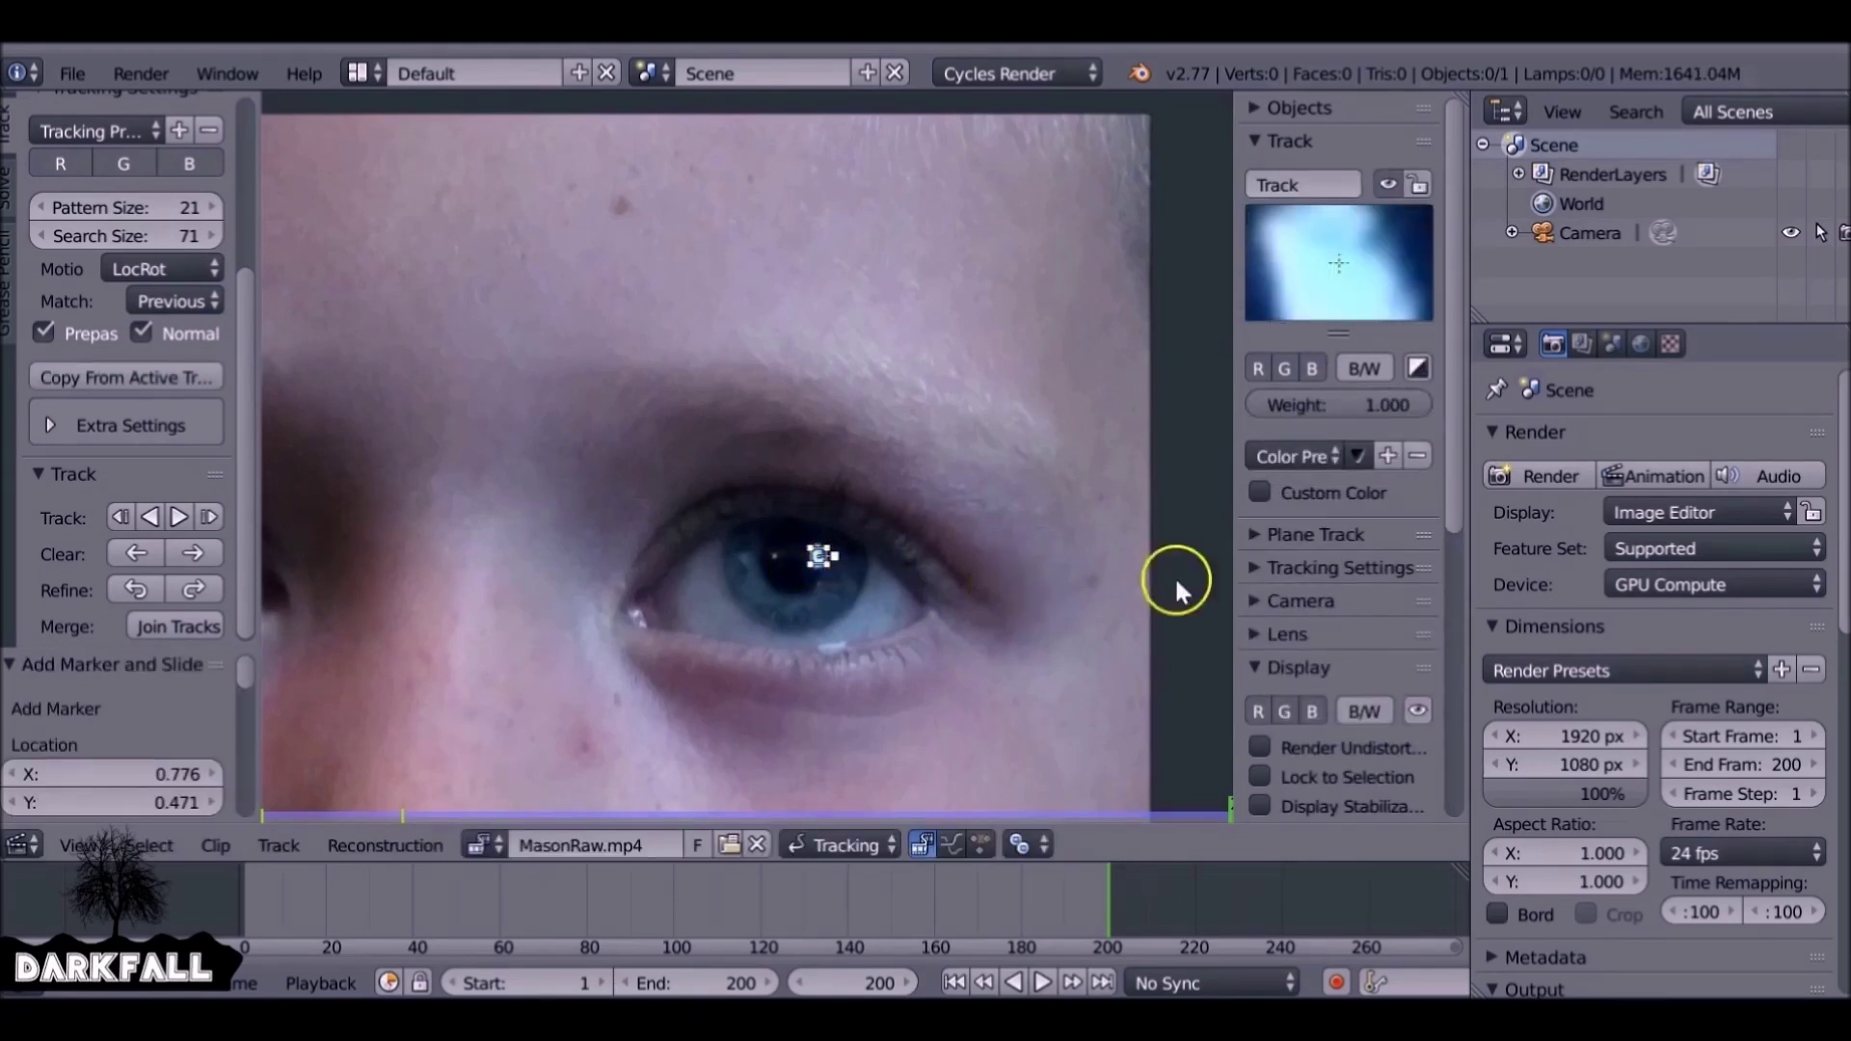
left_click_drag(1450, 505, 1474, 717)
left_click(1355, 622)
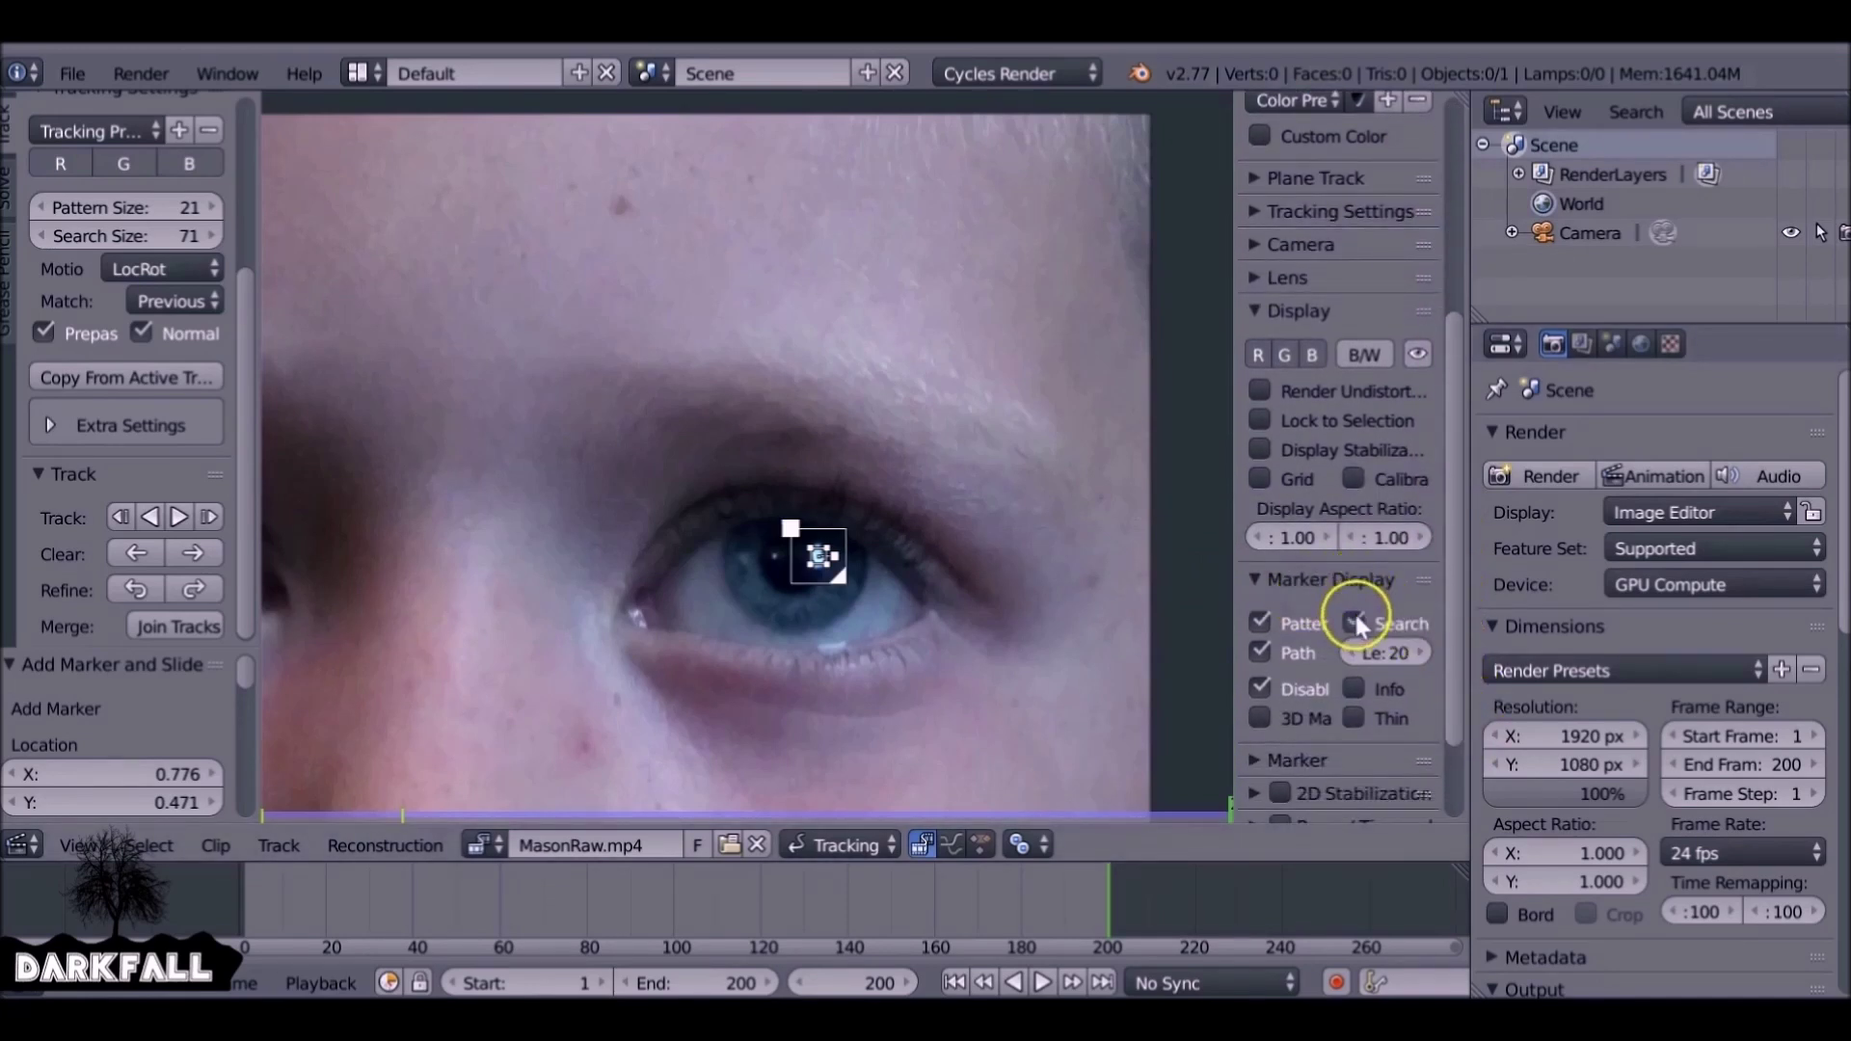
left_click_drag(1452, 616, 1425, 289)
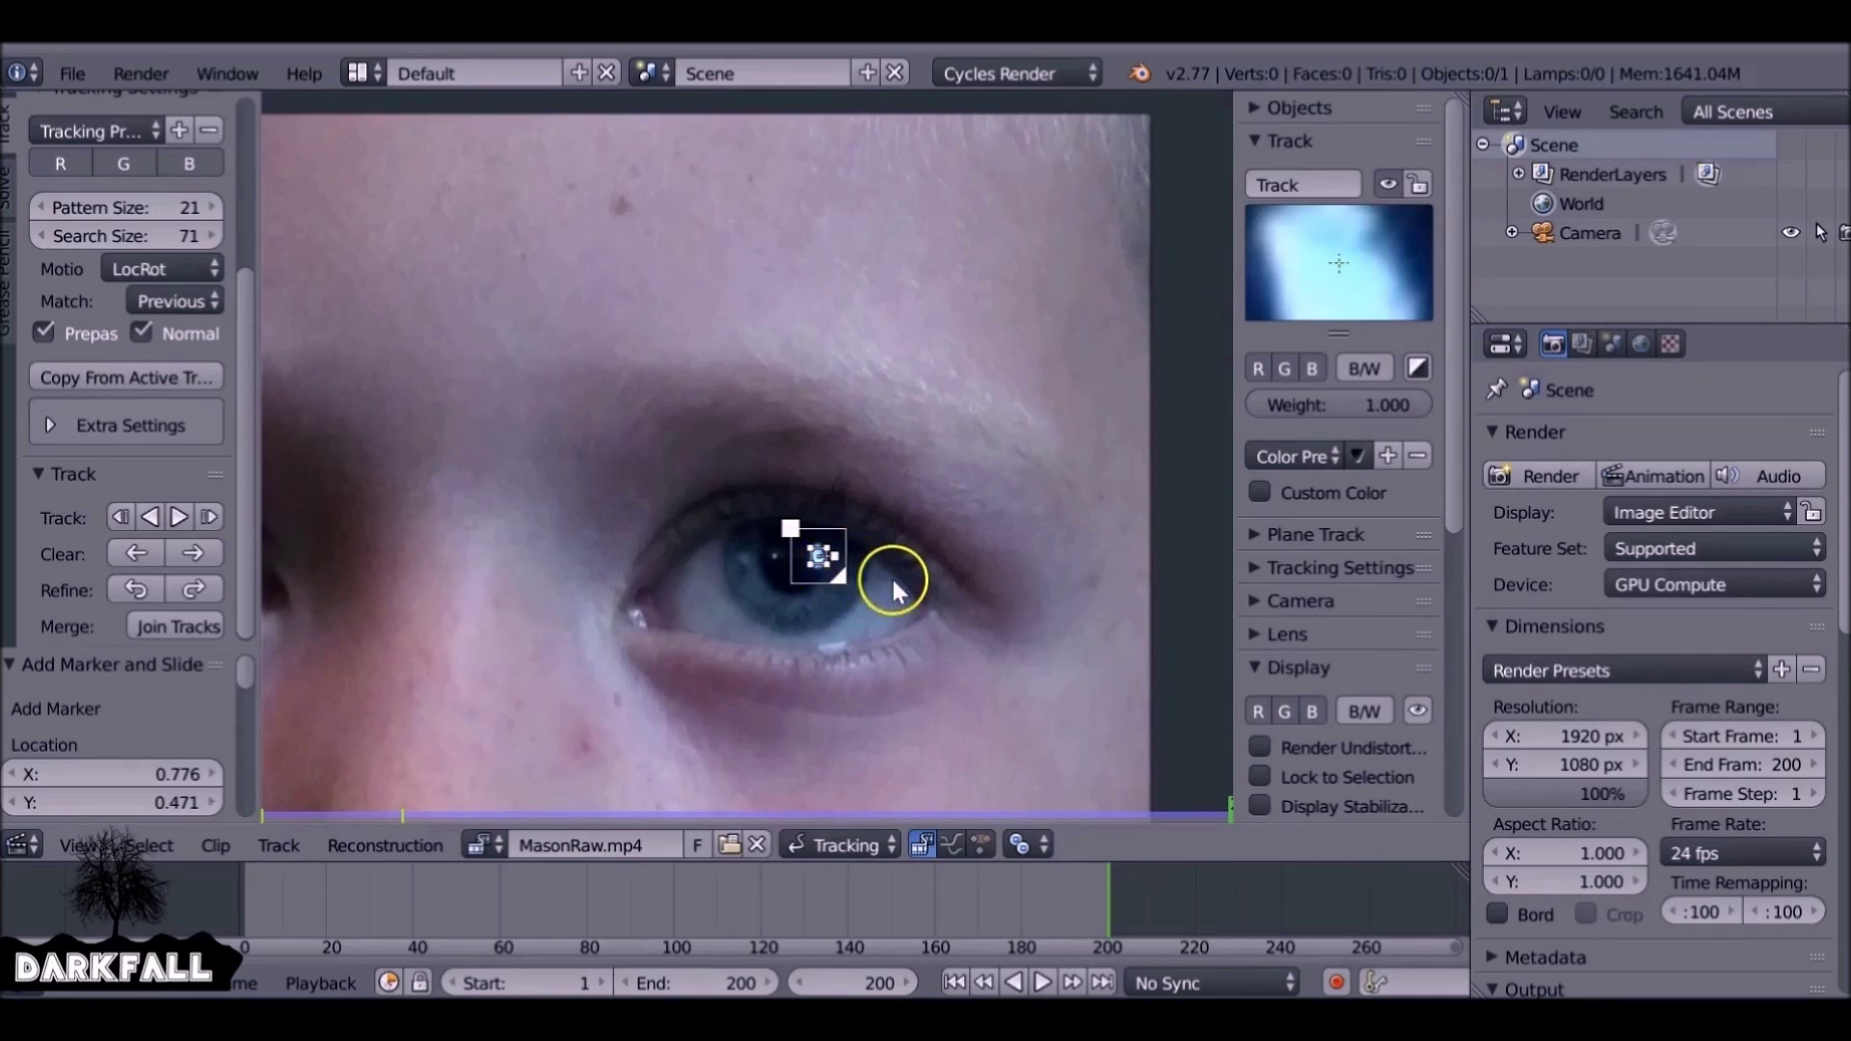
Scale the eye reflection marker up by about 1.97 and shrink its search area closer around the pattern
scroll(893, 581, "up", 3)
middle_click_drag(802, 544, 753, 503)
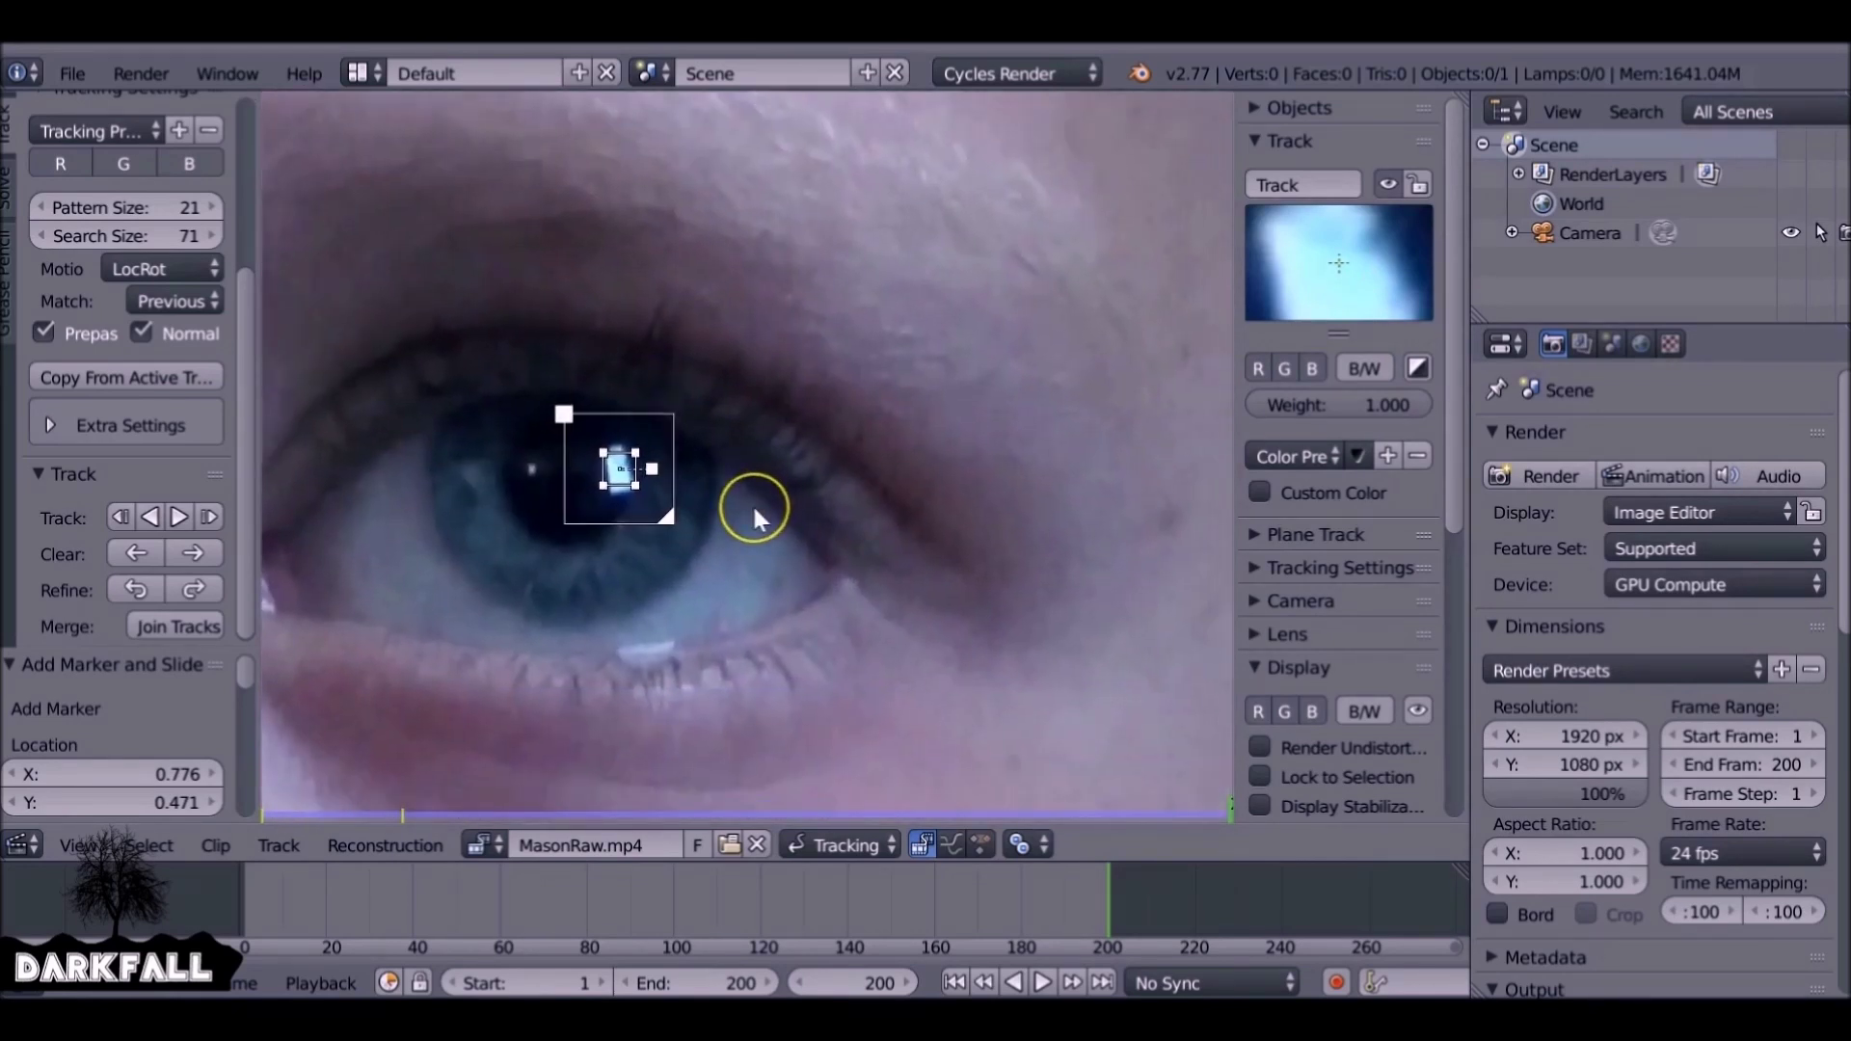
scroll(753, 504, "down", 1)
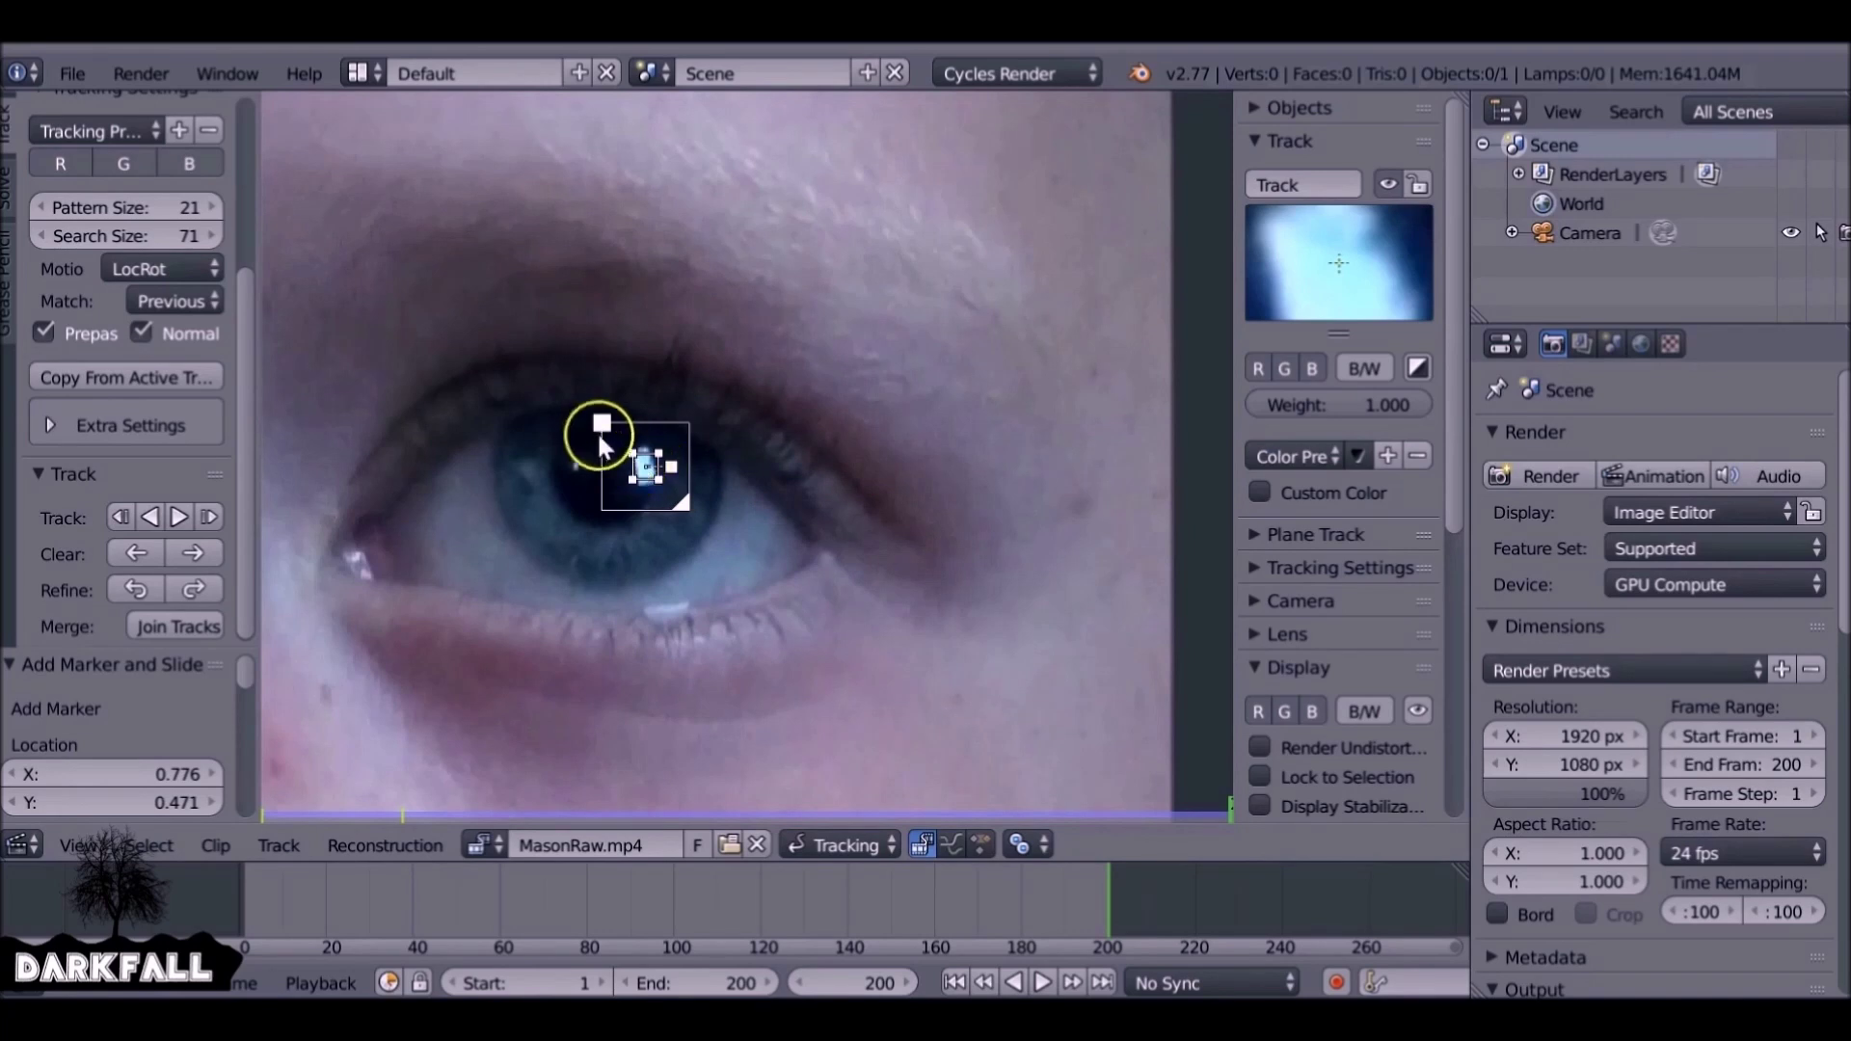
key("s")
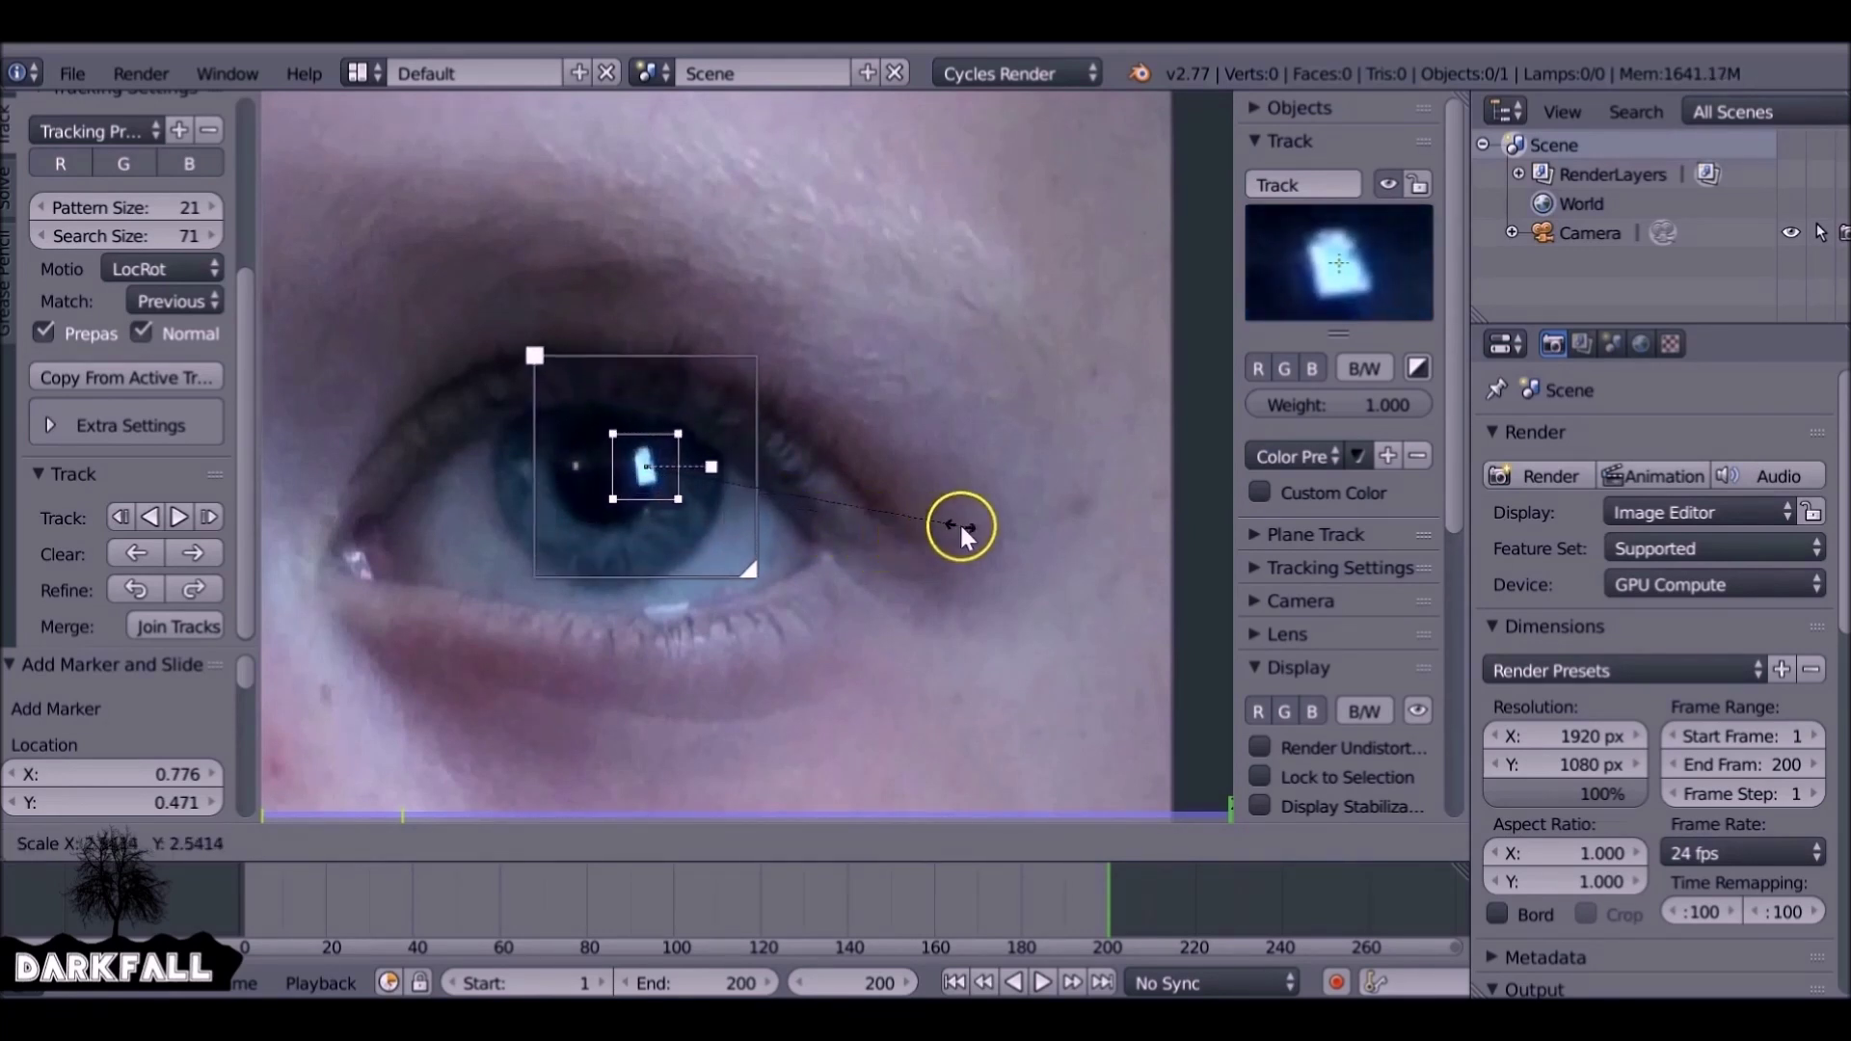
left_click(907, 514)
scroll(820, 512, "down", 4)
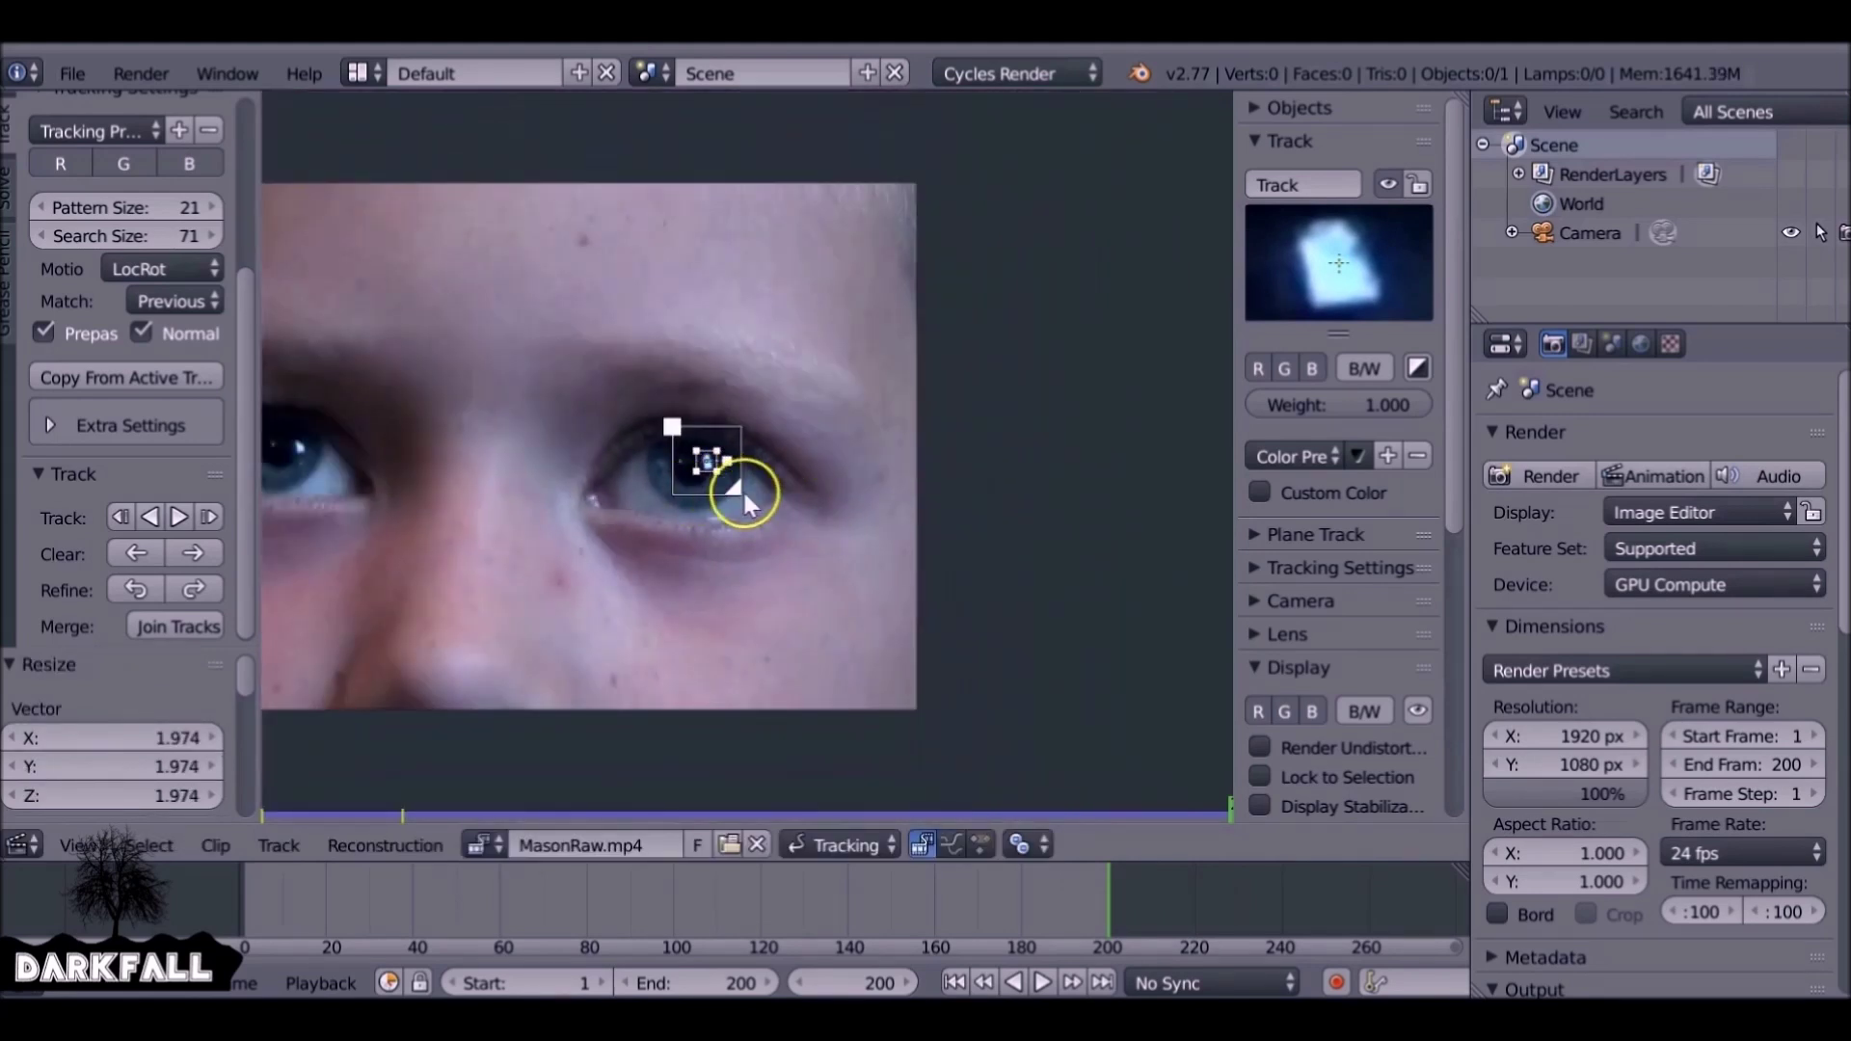
mouse_move(736, 490)
left_mouse_down()
mouse_move(835, 536)
mouse_move(724, 443)
left_mouse_up()
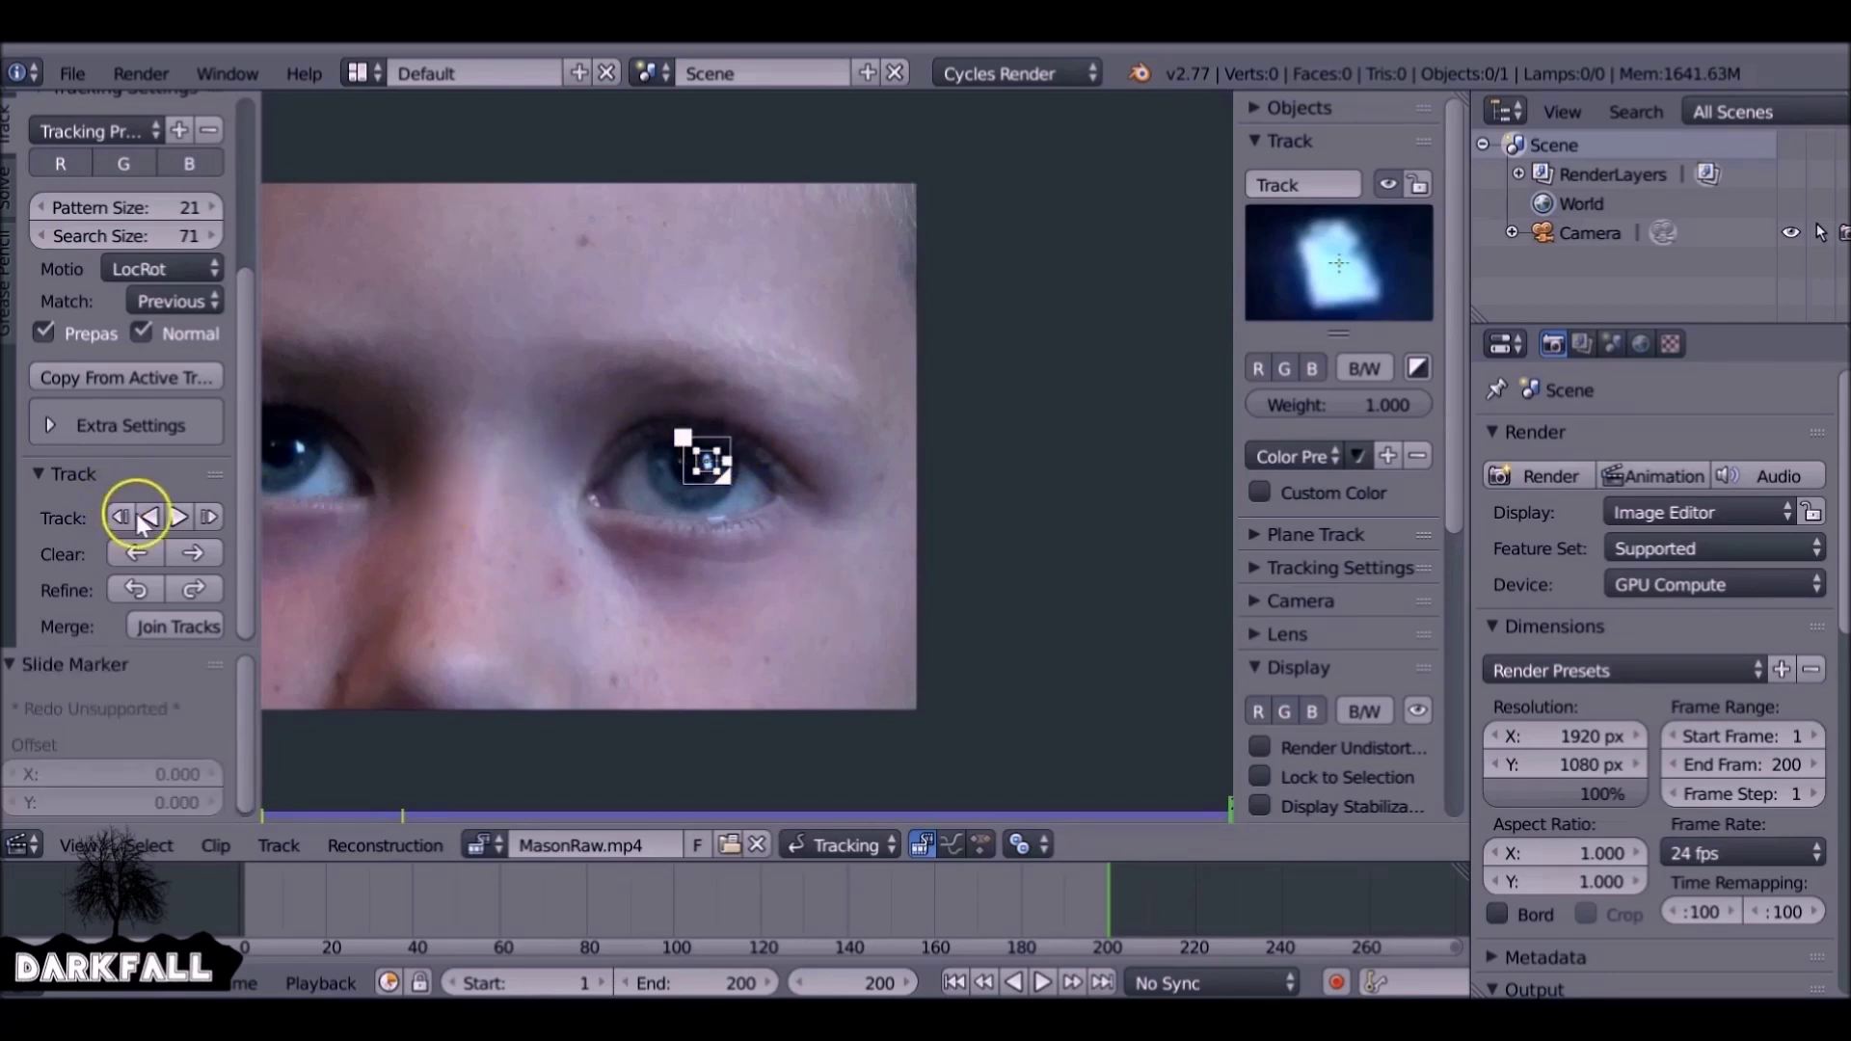
Track the eye reflection marker backwards from frame 200
left_click(178, 517)
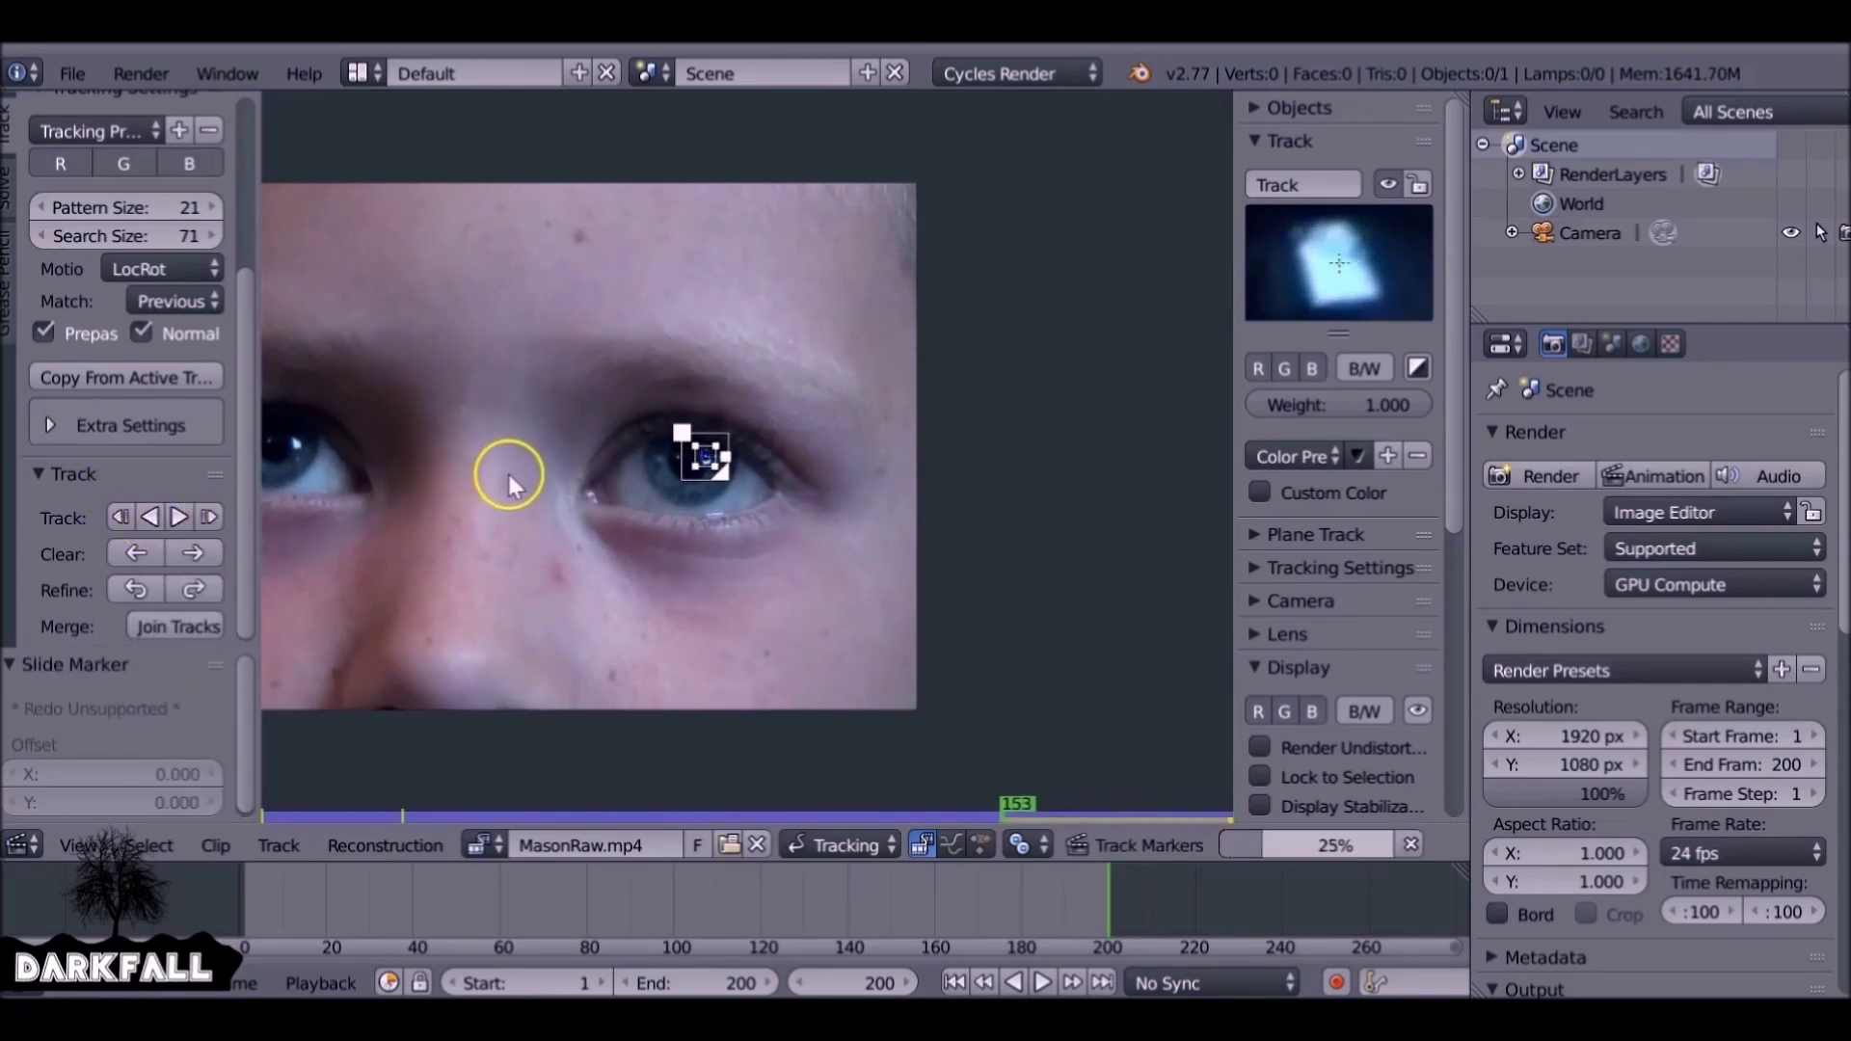
left_click(730, 449)
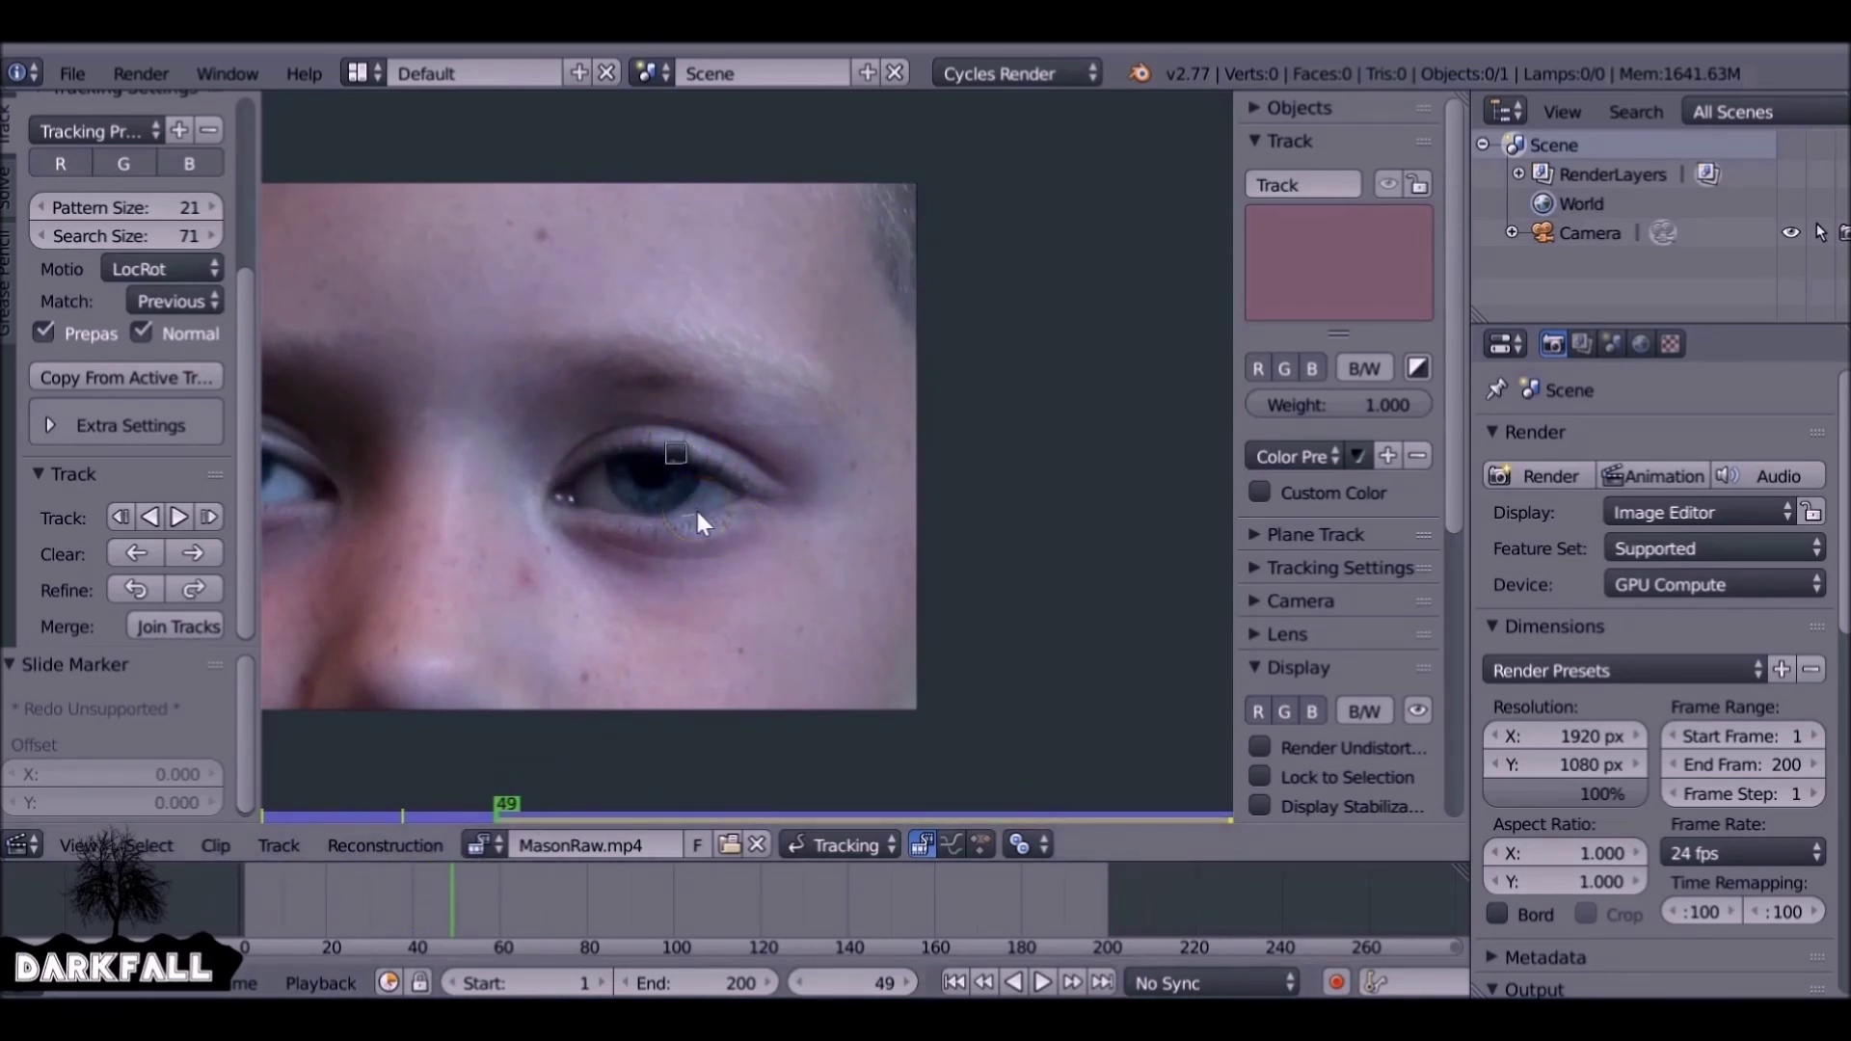
Step to frame 52, clear the marker's track path before that frame, and check the neighbouring frame
left_click_drag(430, 875, 464, 918)
key("Escape")
key("Right")
key("Right")
key("Right")
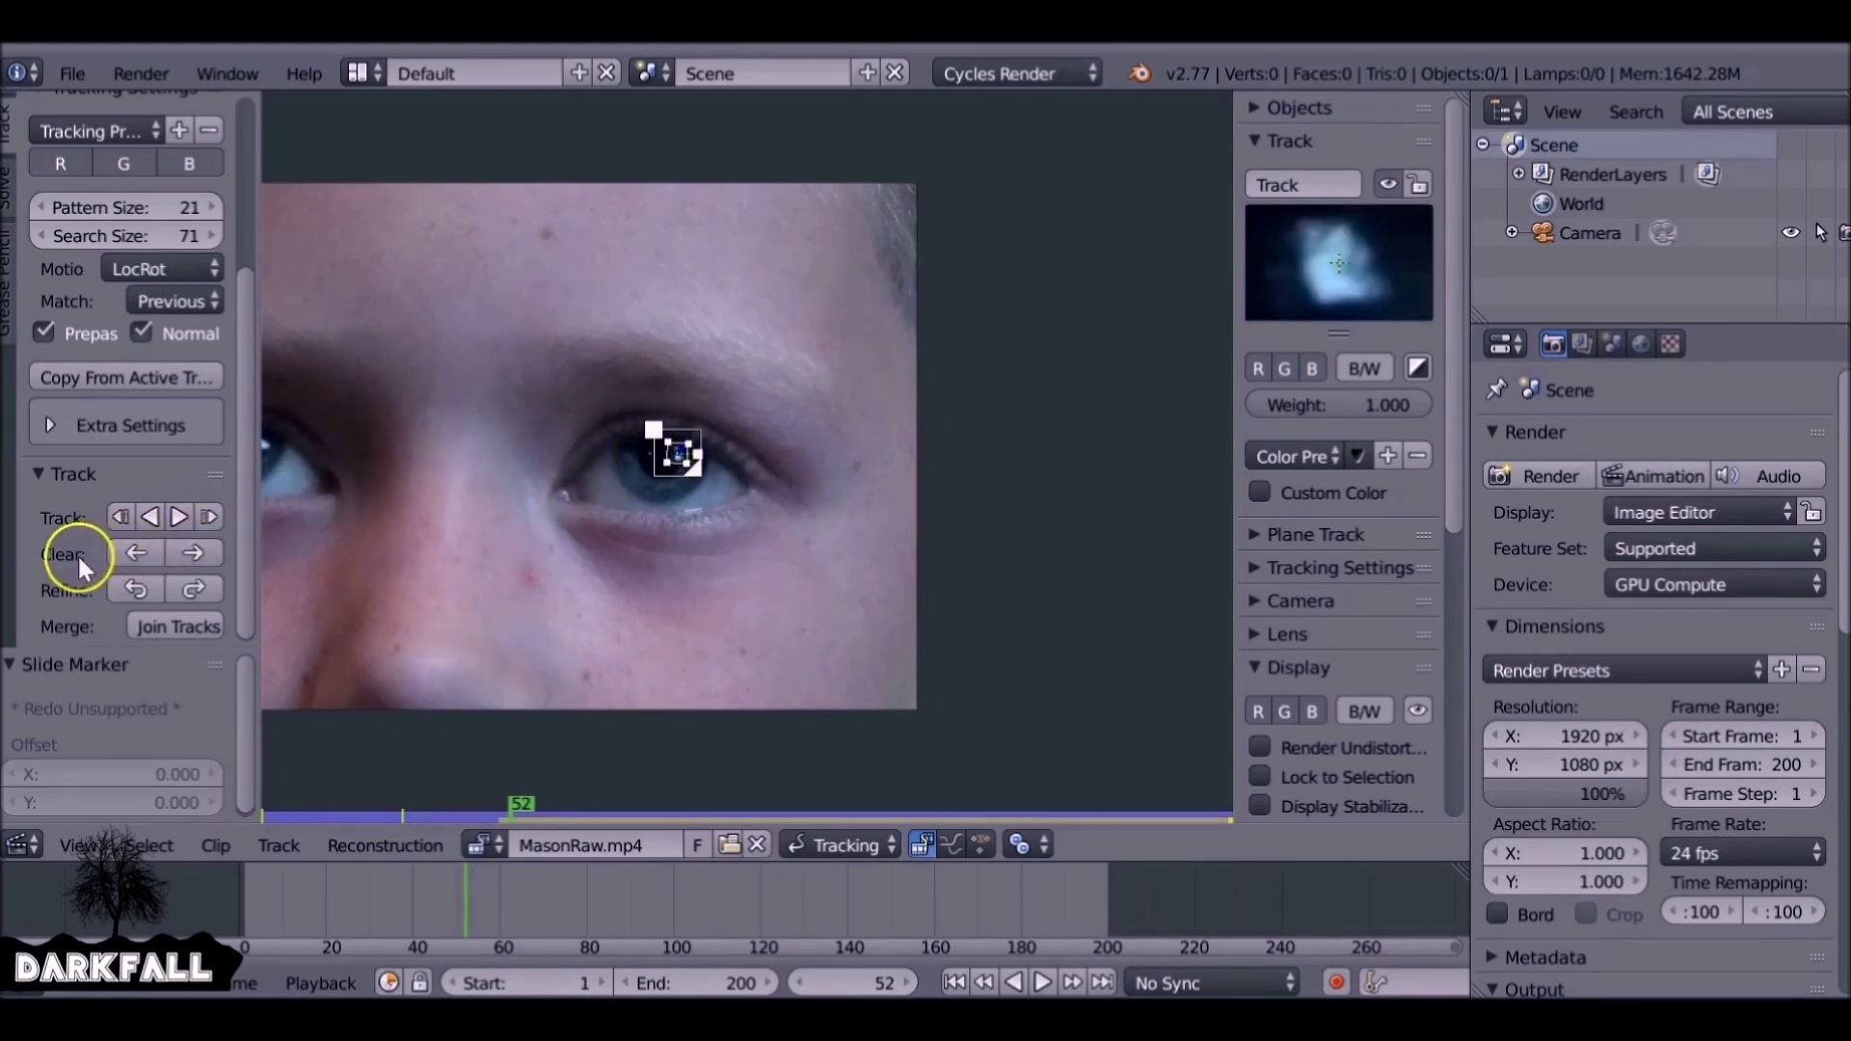
left_click(135, 553)
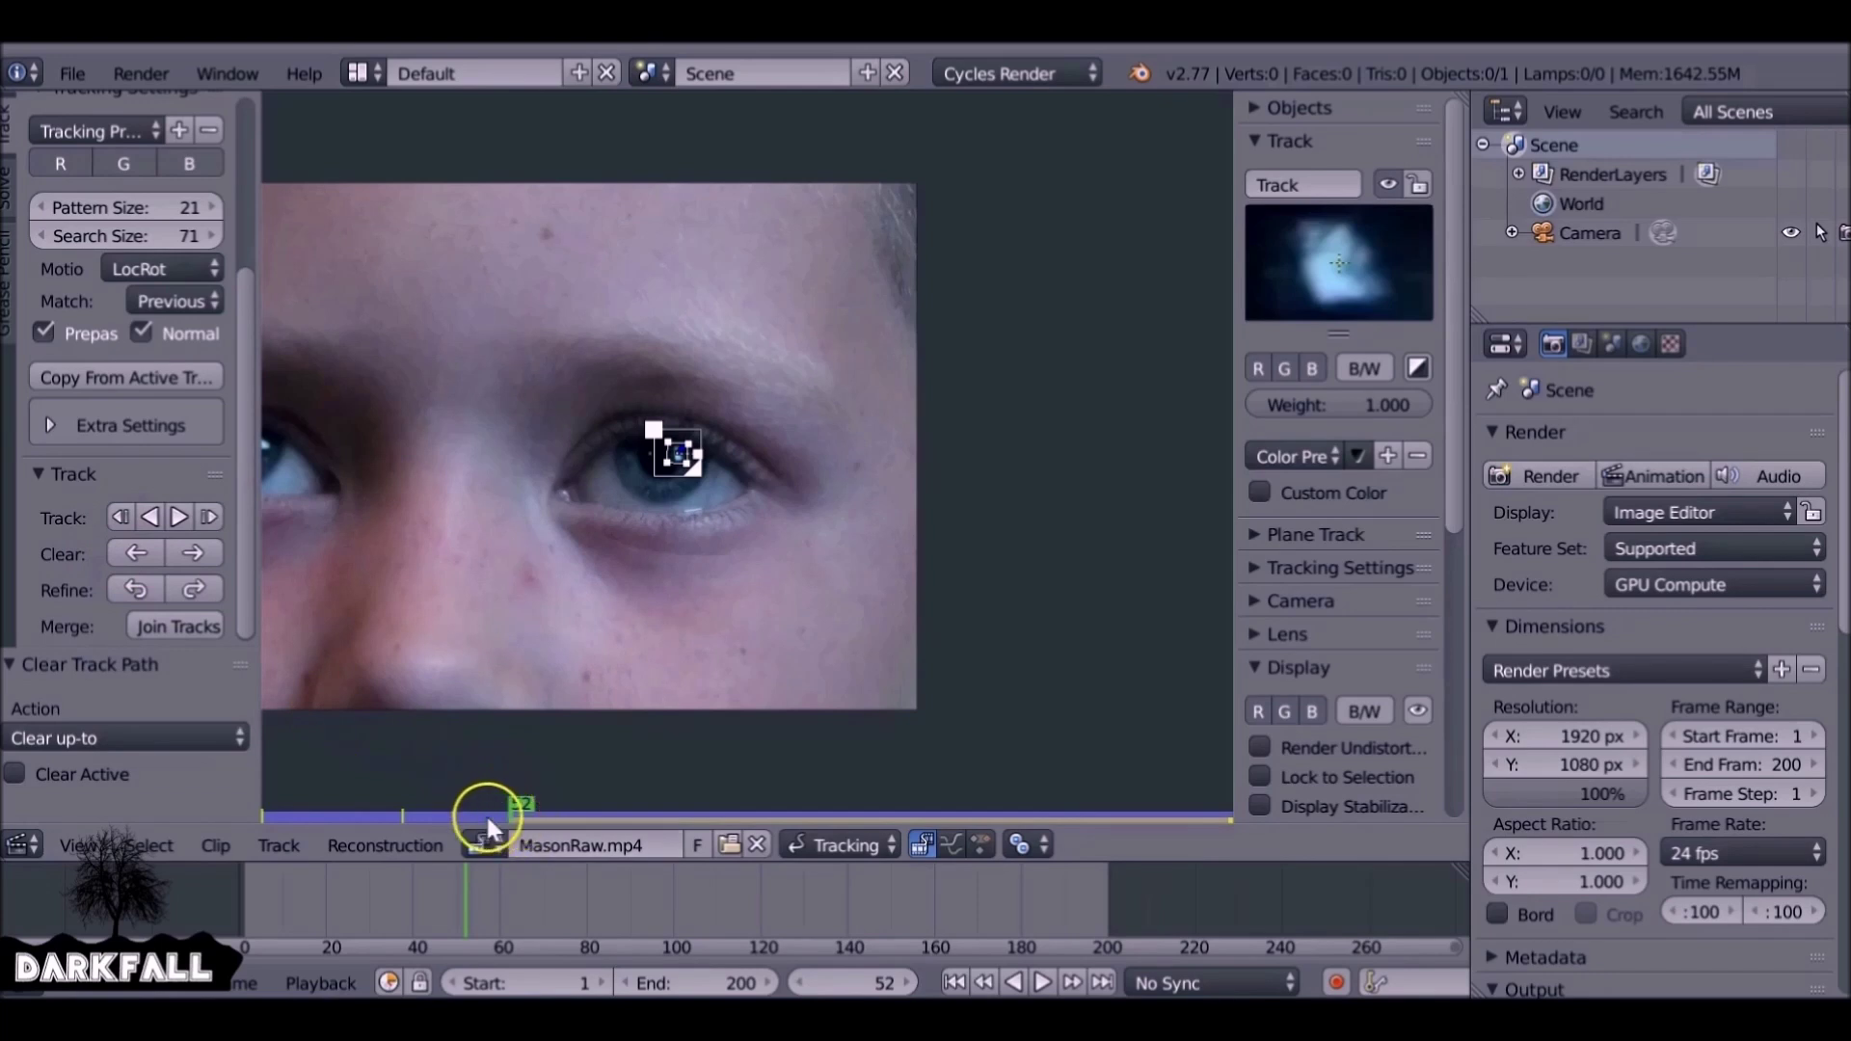
key("Left")
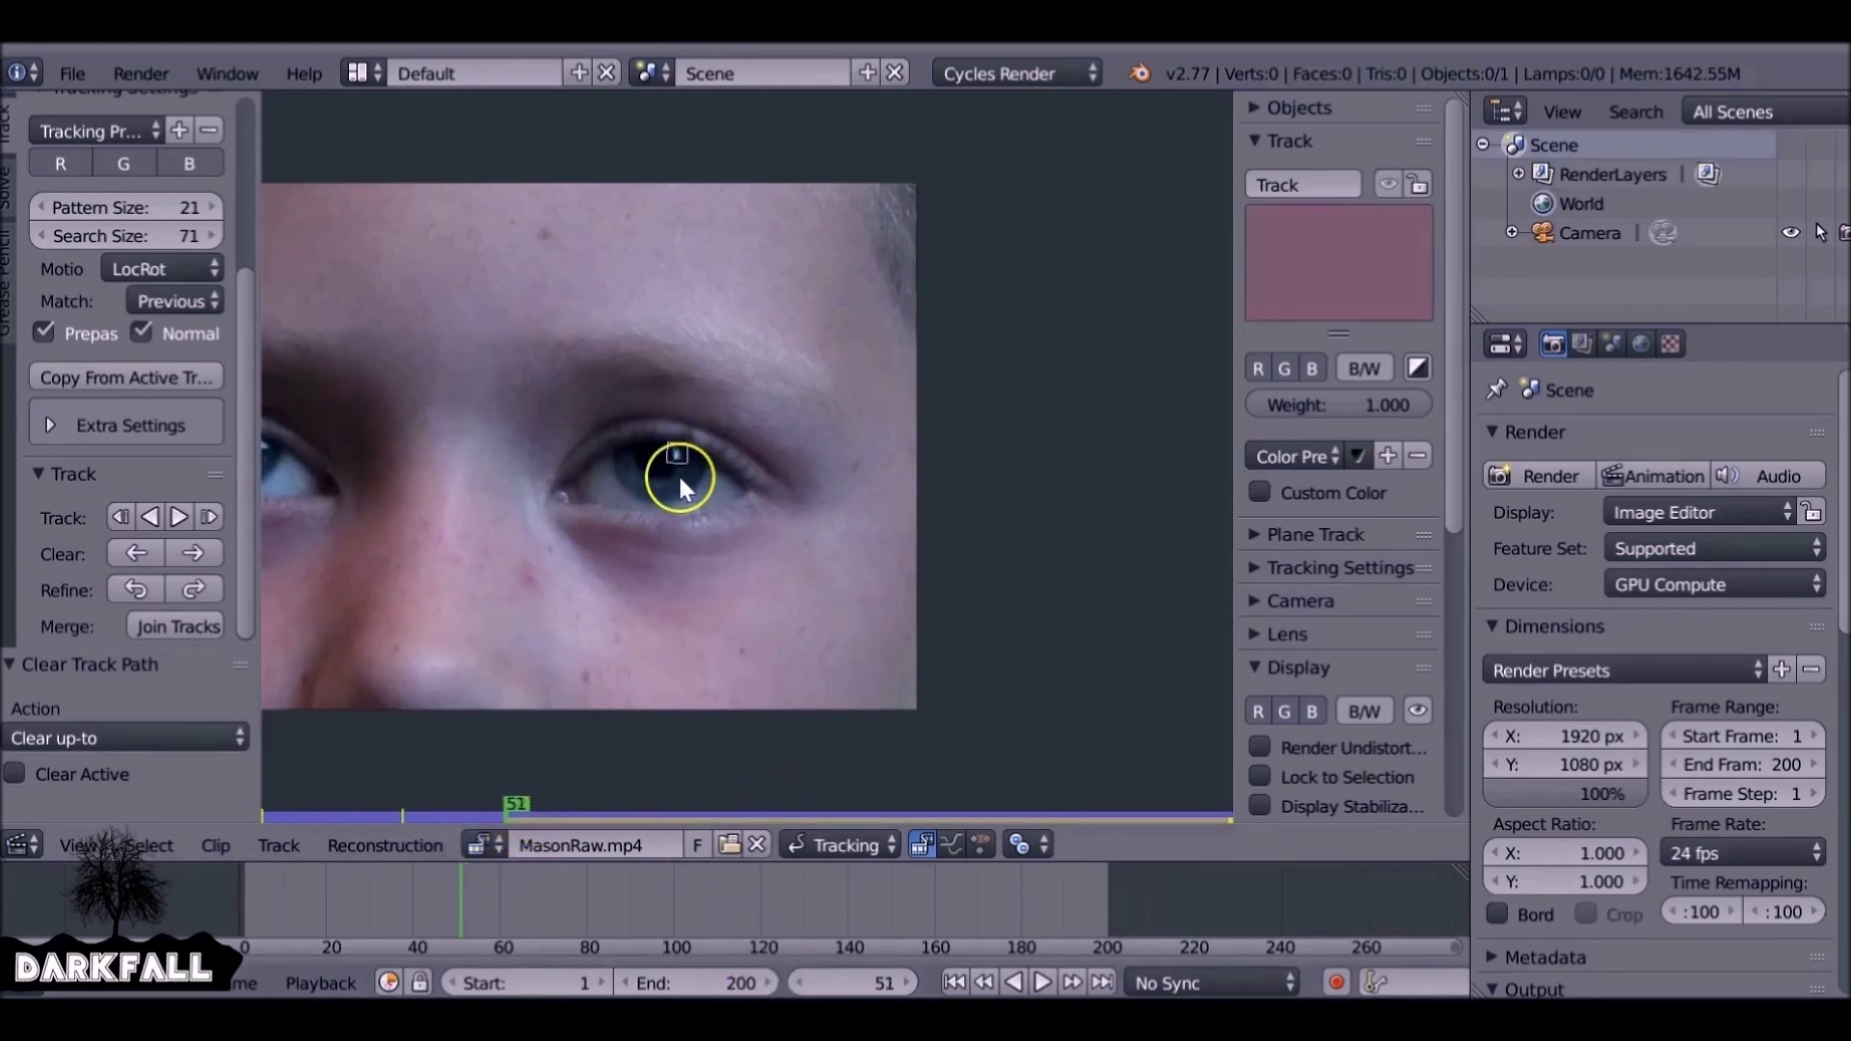
key("Right")
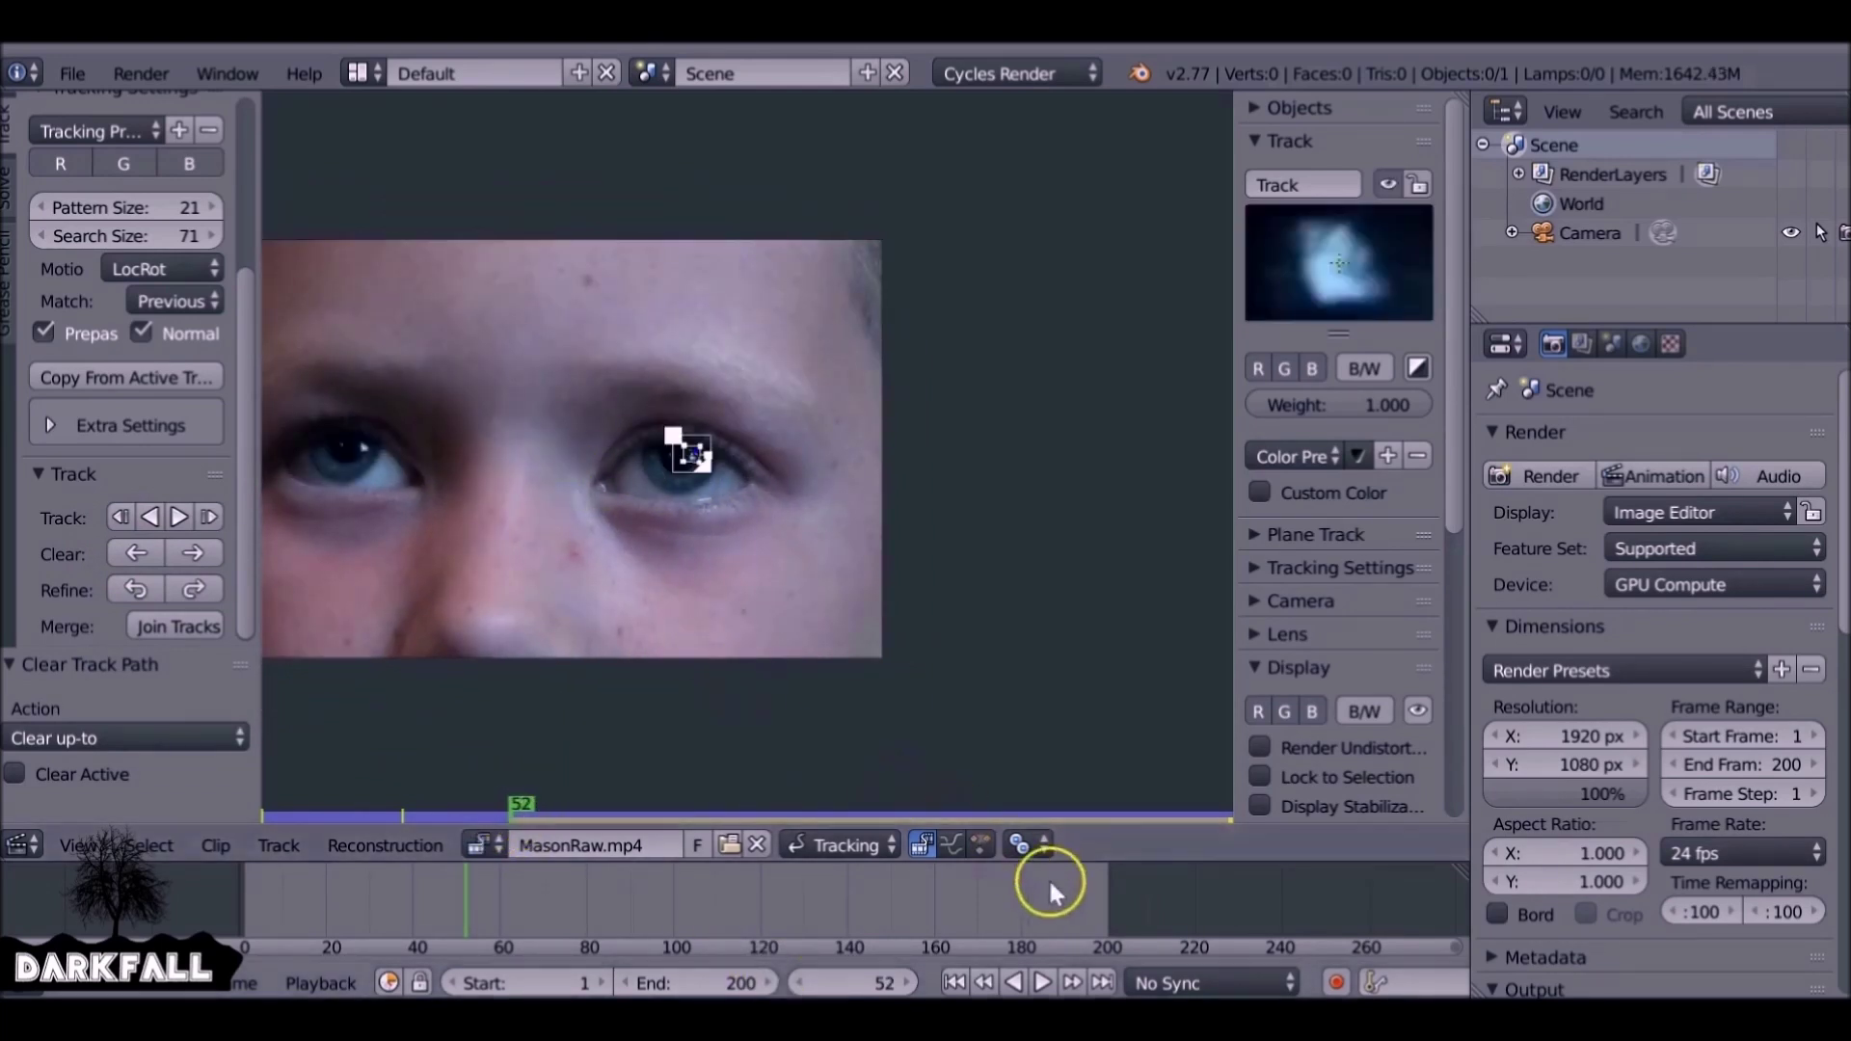
Return to frame 200 and copy the active track's settings as the defaults for new markers
left_click(1116, 976)
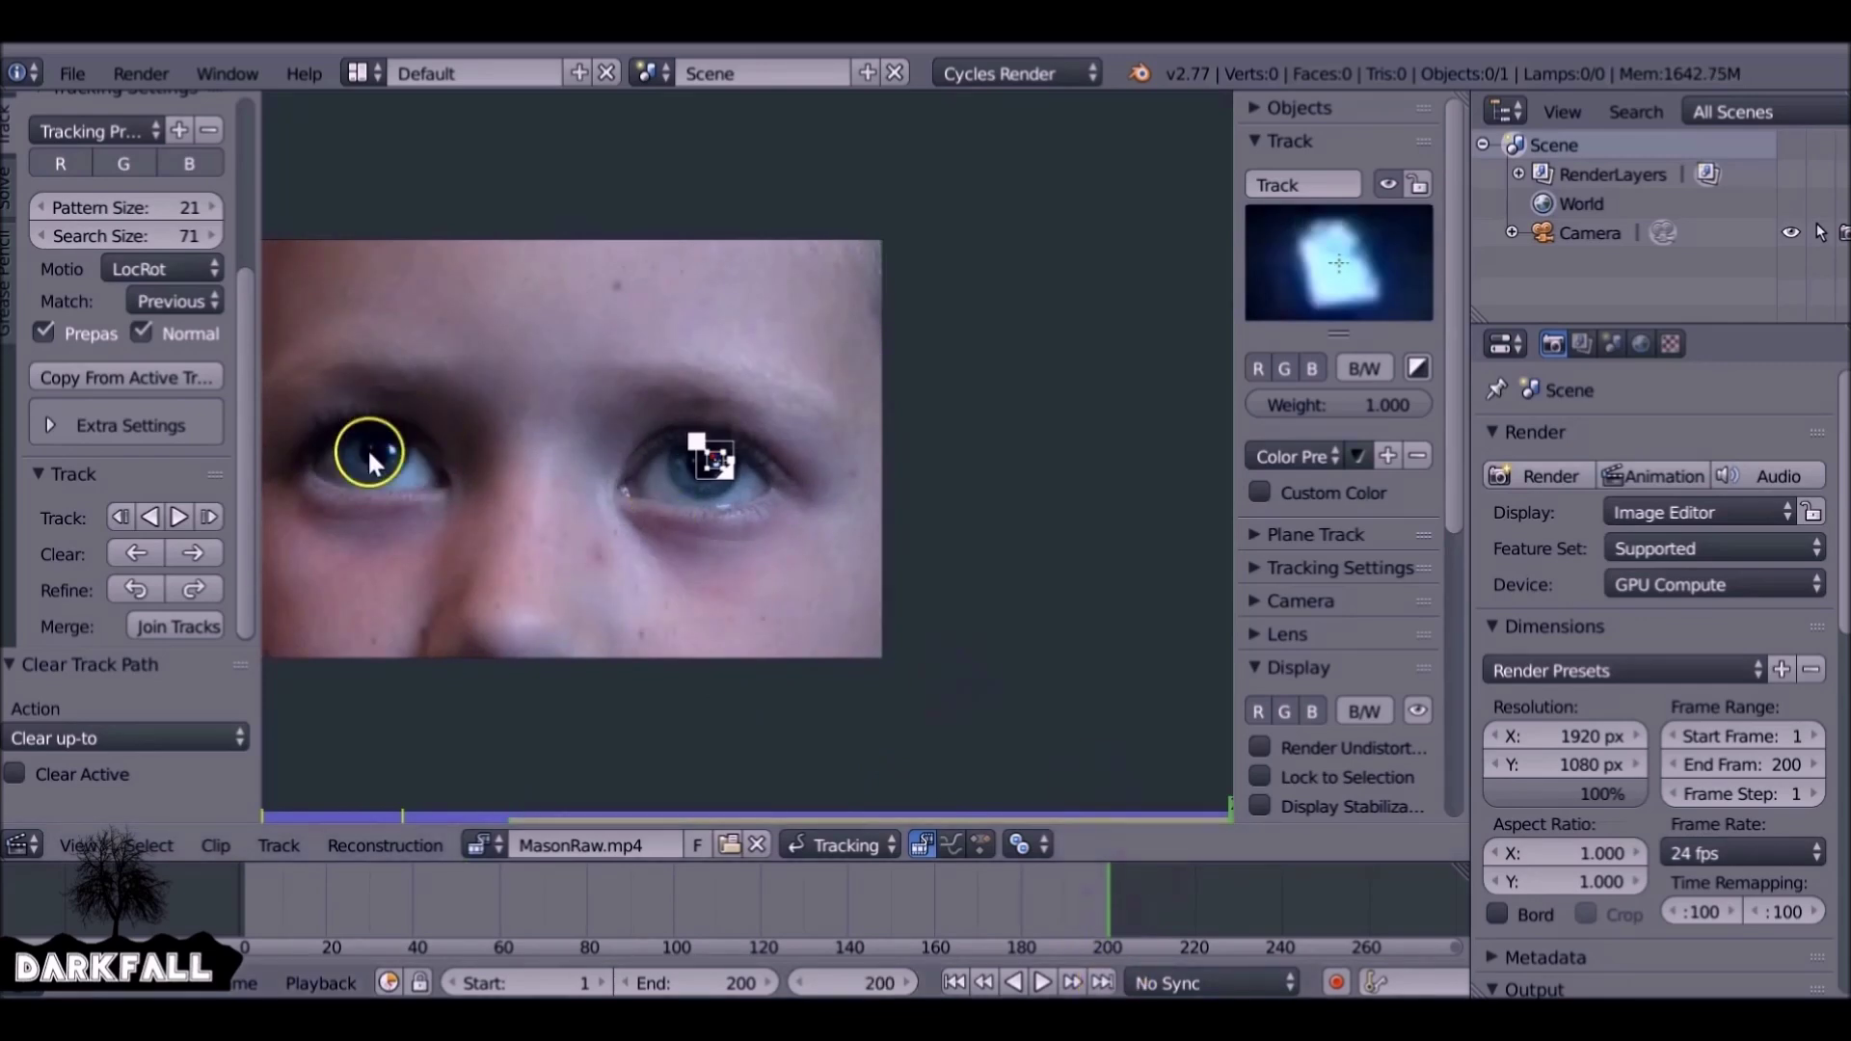
middle_click_drag(370, 459, 824, 469)
scroll(538, 426, "up", 3)
scroll(807, 472, "up", 3)
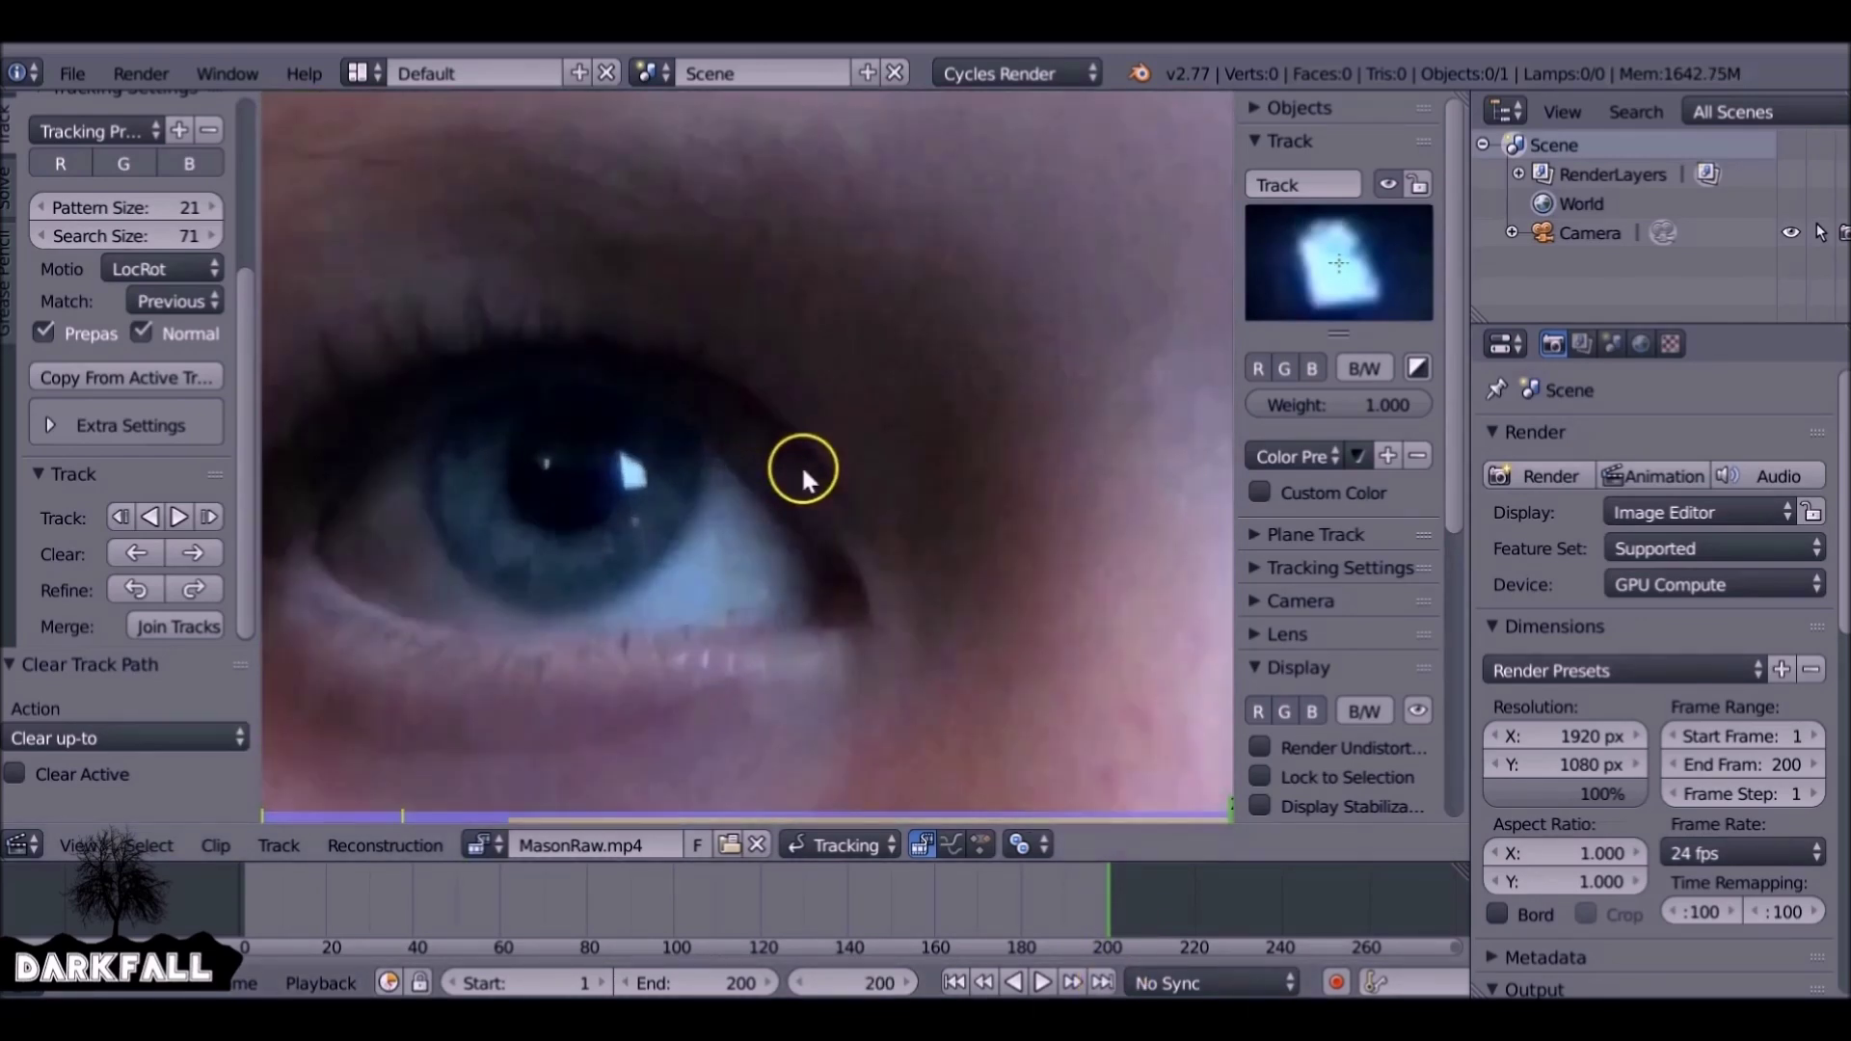
scroll(801, 469, "down", 4)
scroll(723, 470, "down", 2)
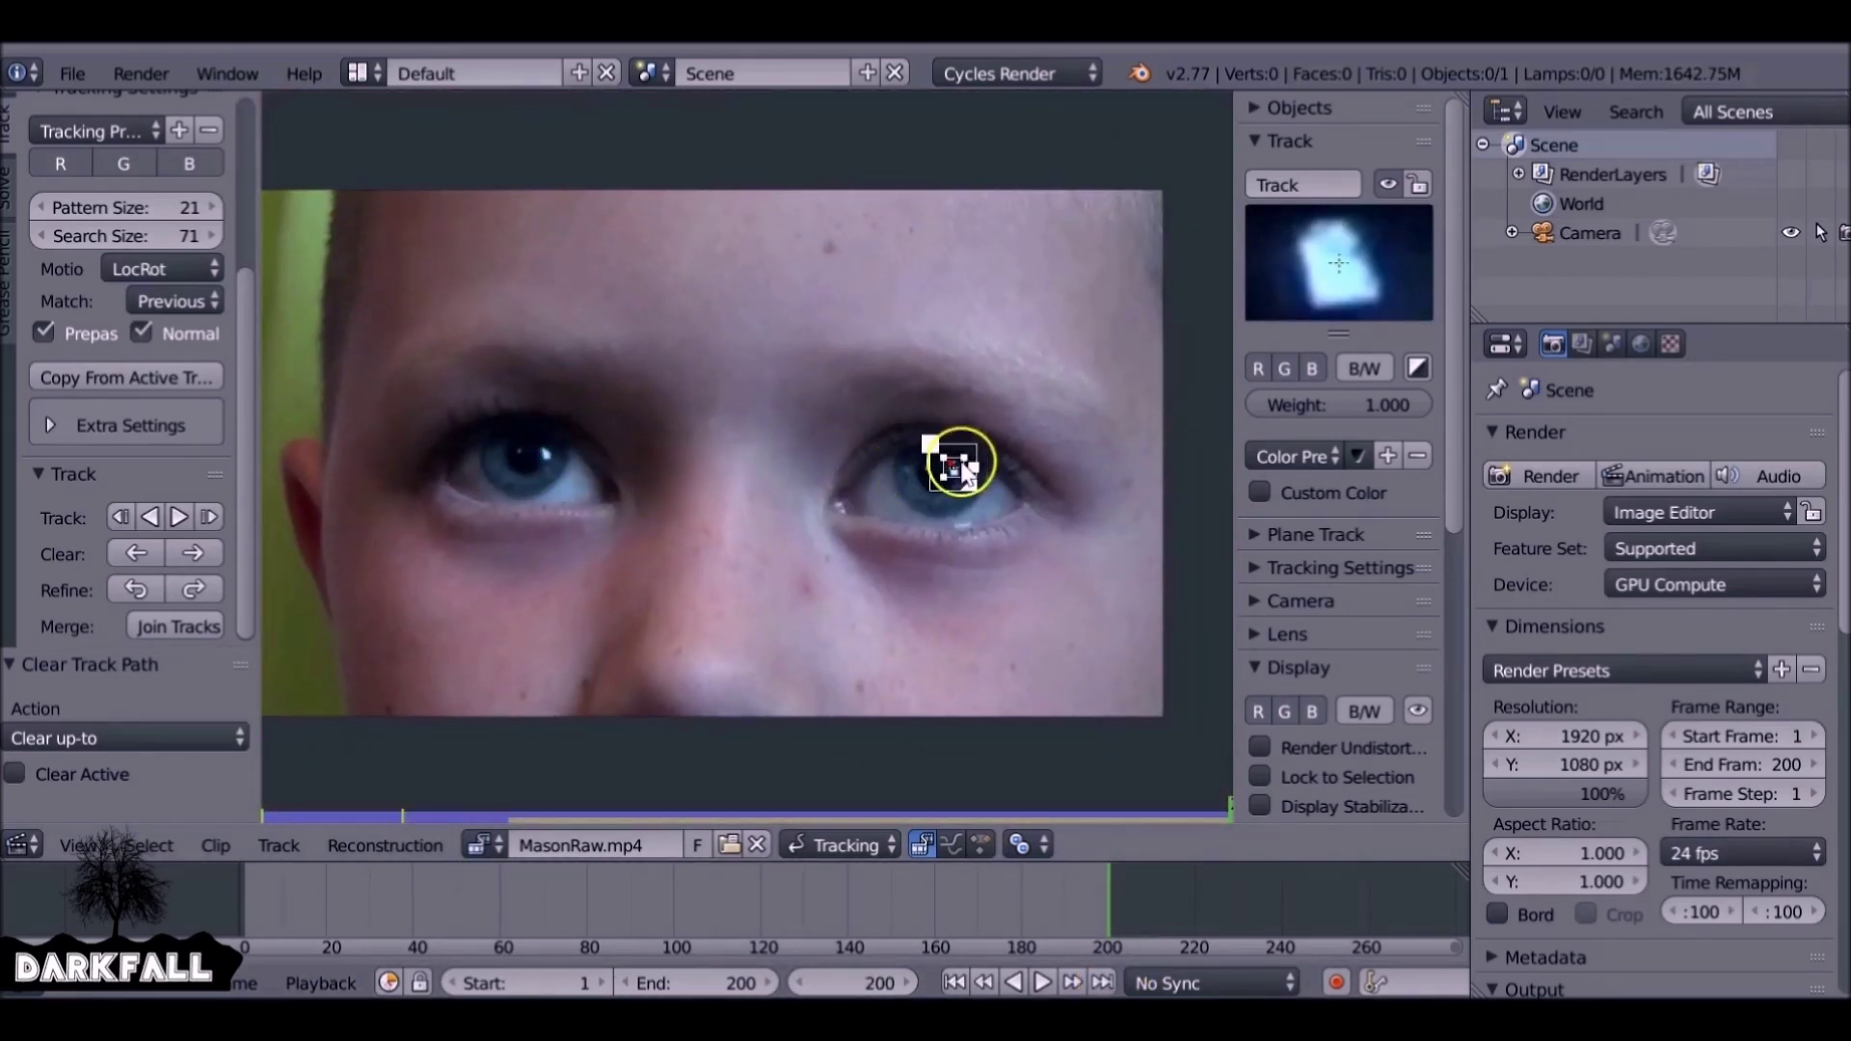
left_click(50, 377)
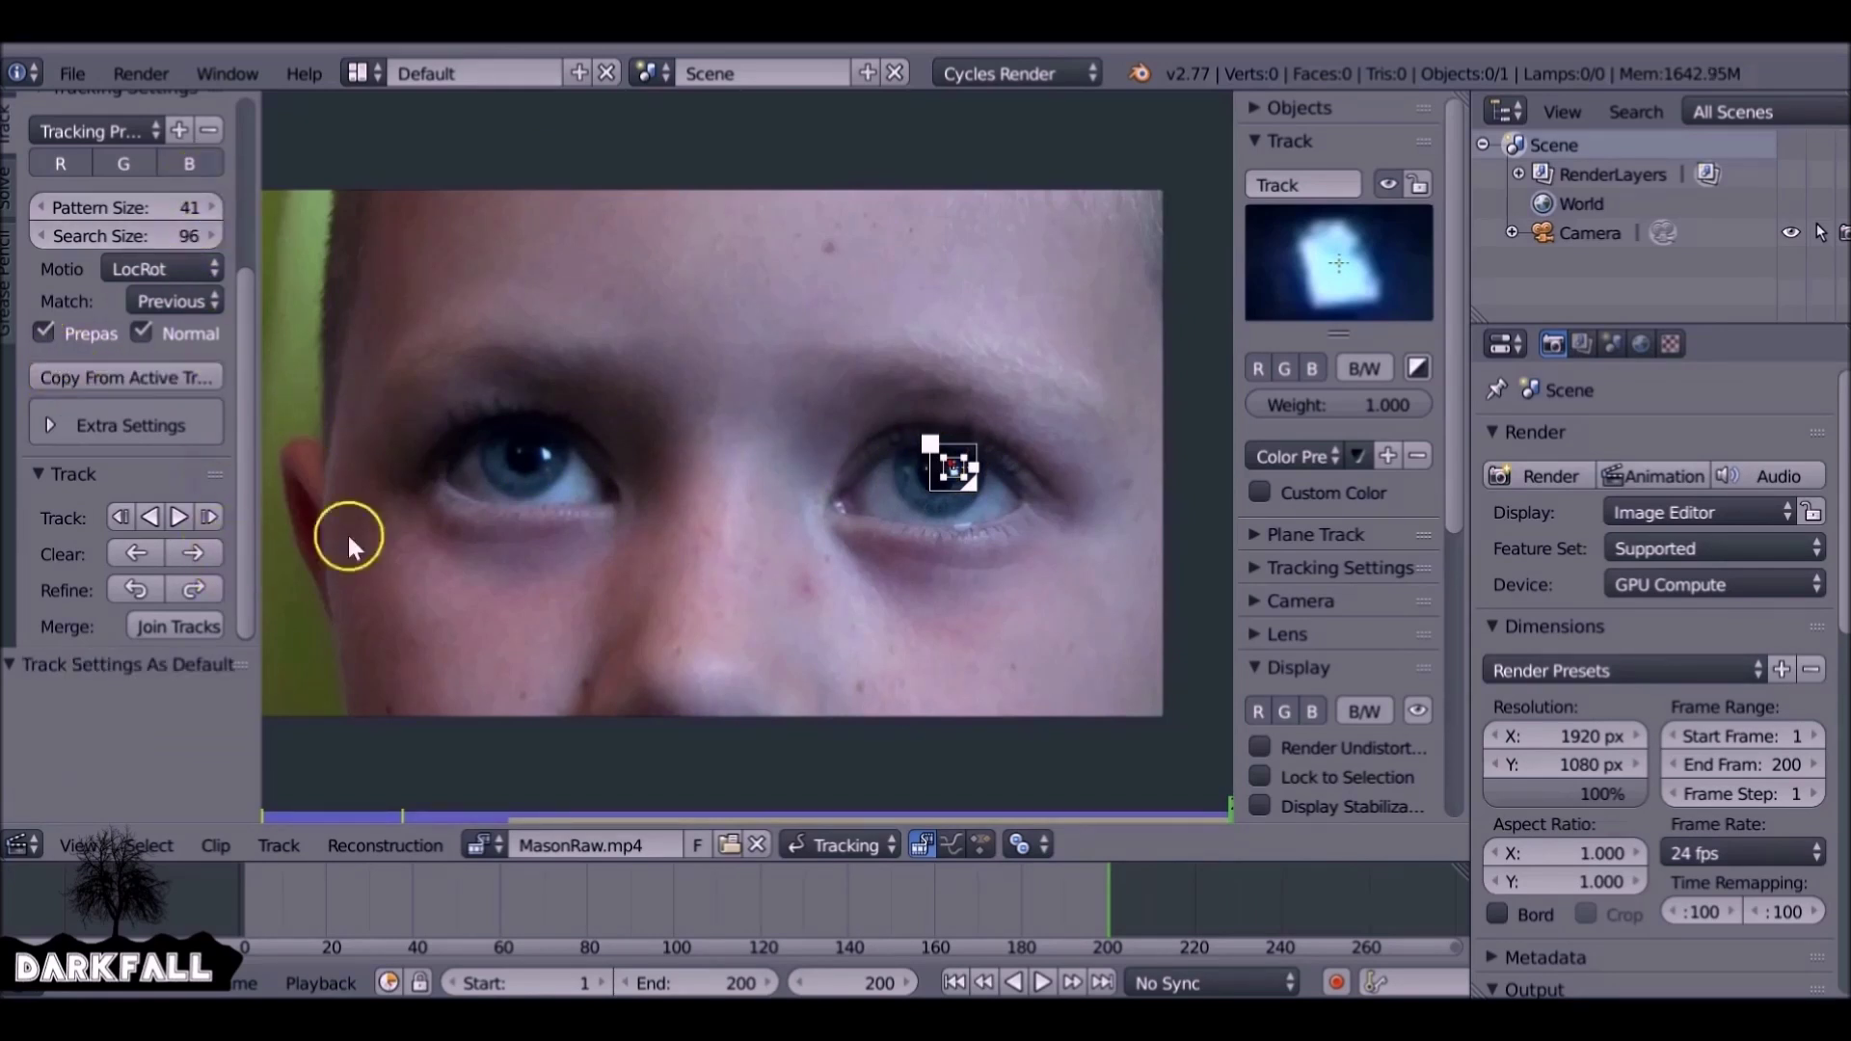
Add a marker on the light reflection of the untracked eye at frame 200 and track it backwards to frame 54
middle_click_drag(566, 501, 719, 511)
scroll(720, 502, "up", 3)
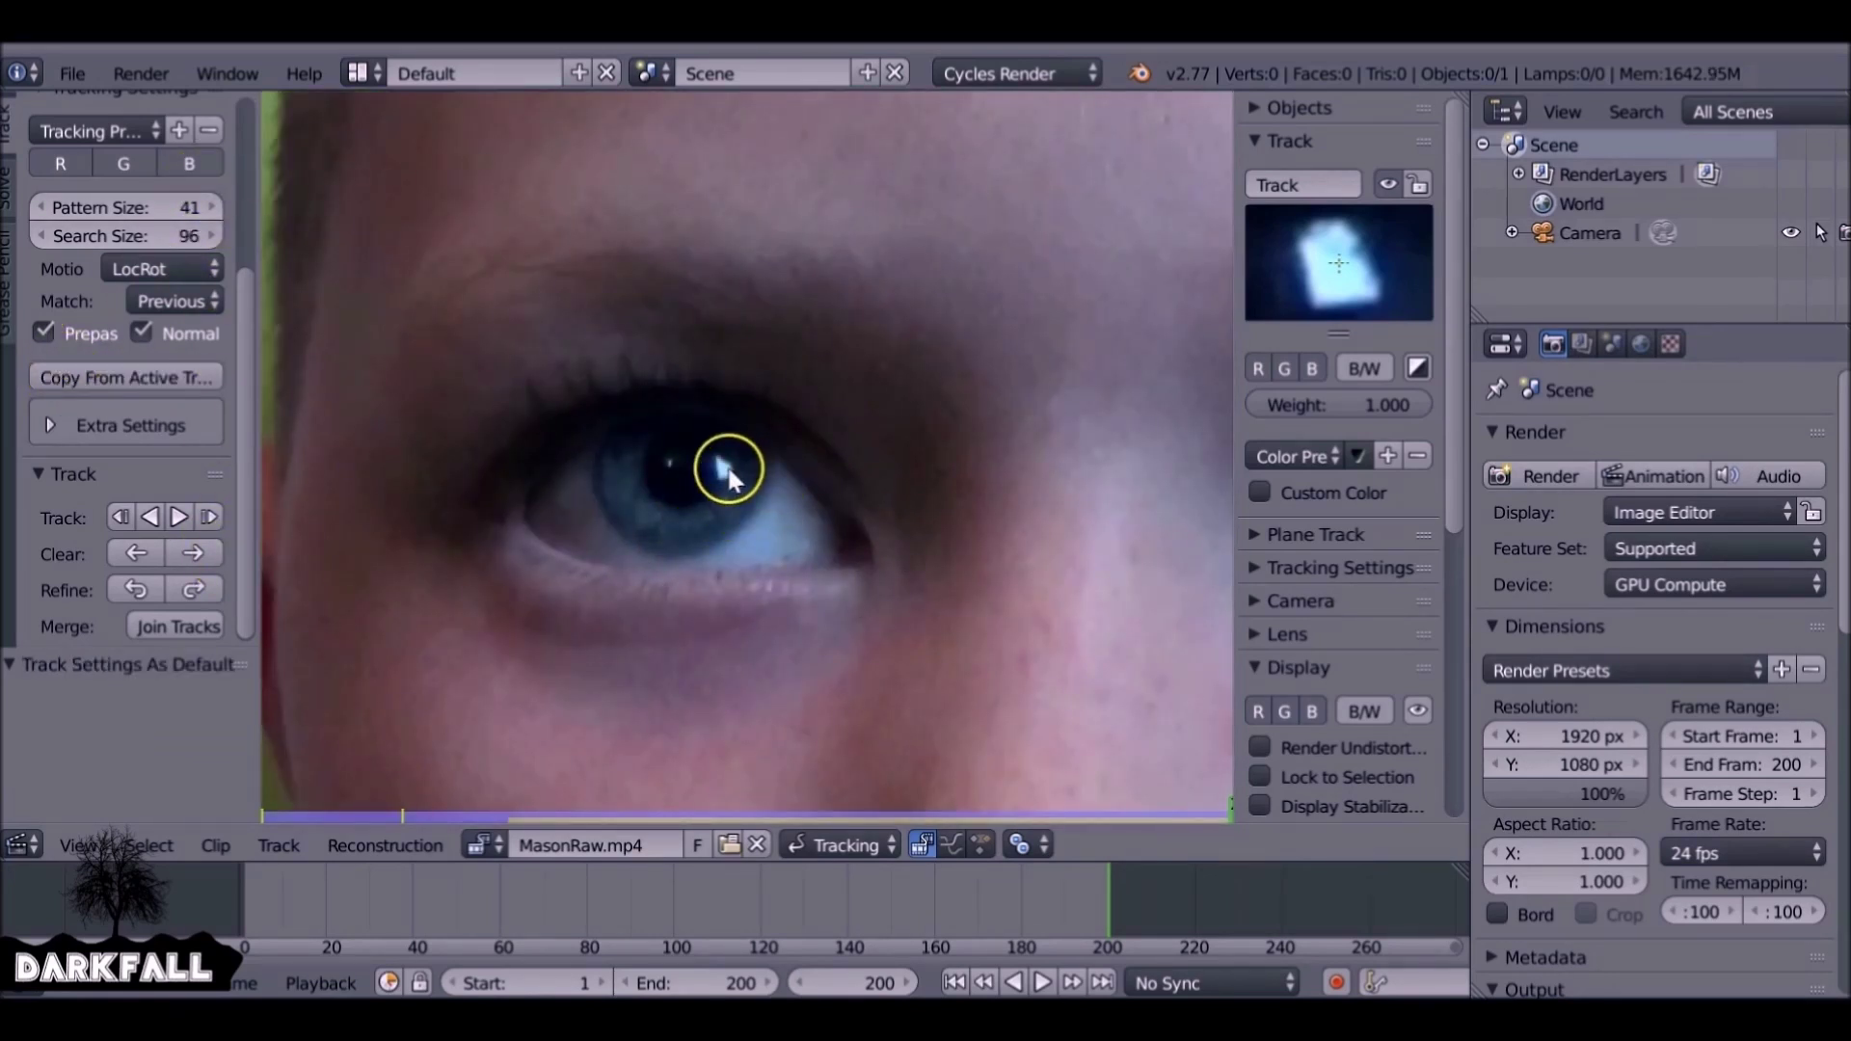
left_click(728, 472, "ctrl")
left_click(954, 983)
key("shift+Right")
left_click(121, 518)
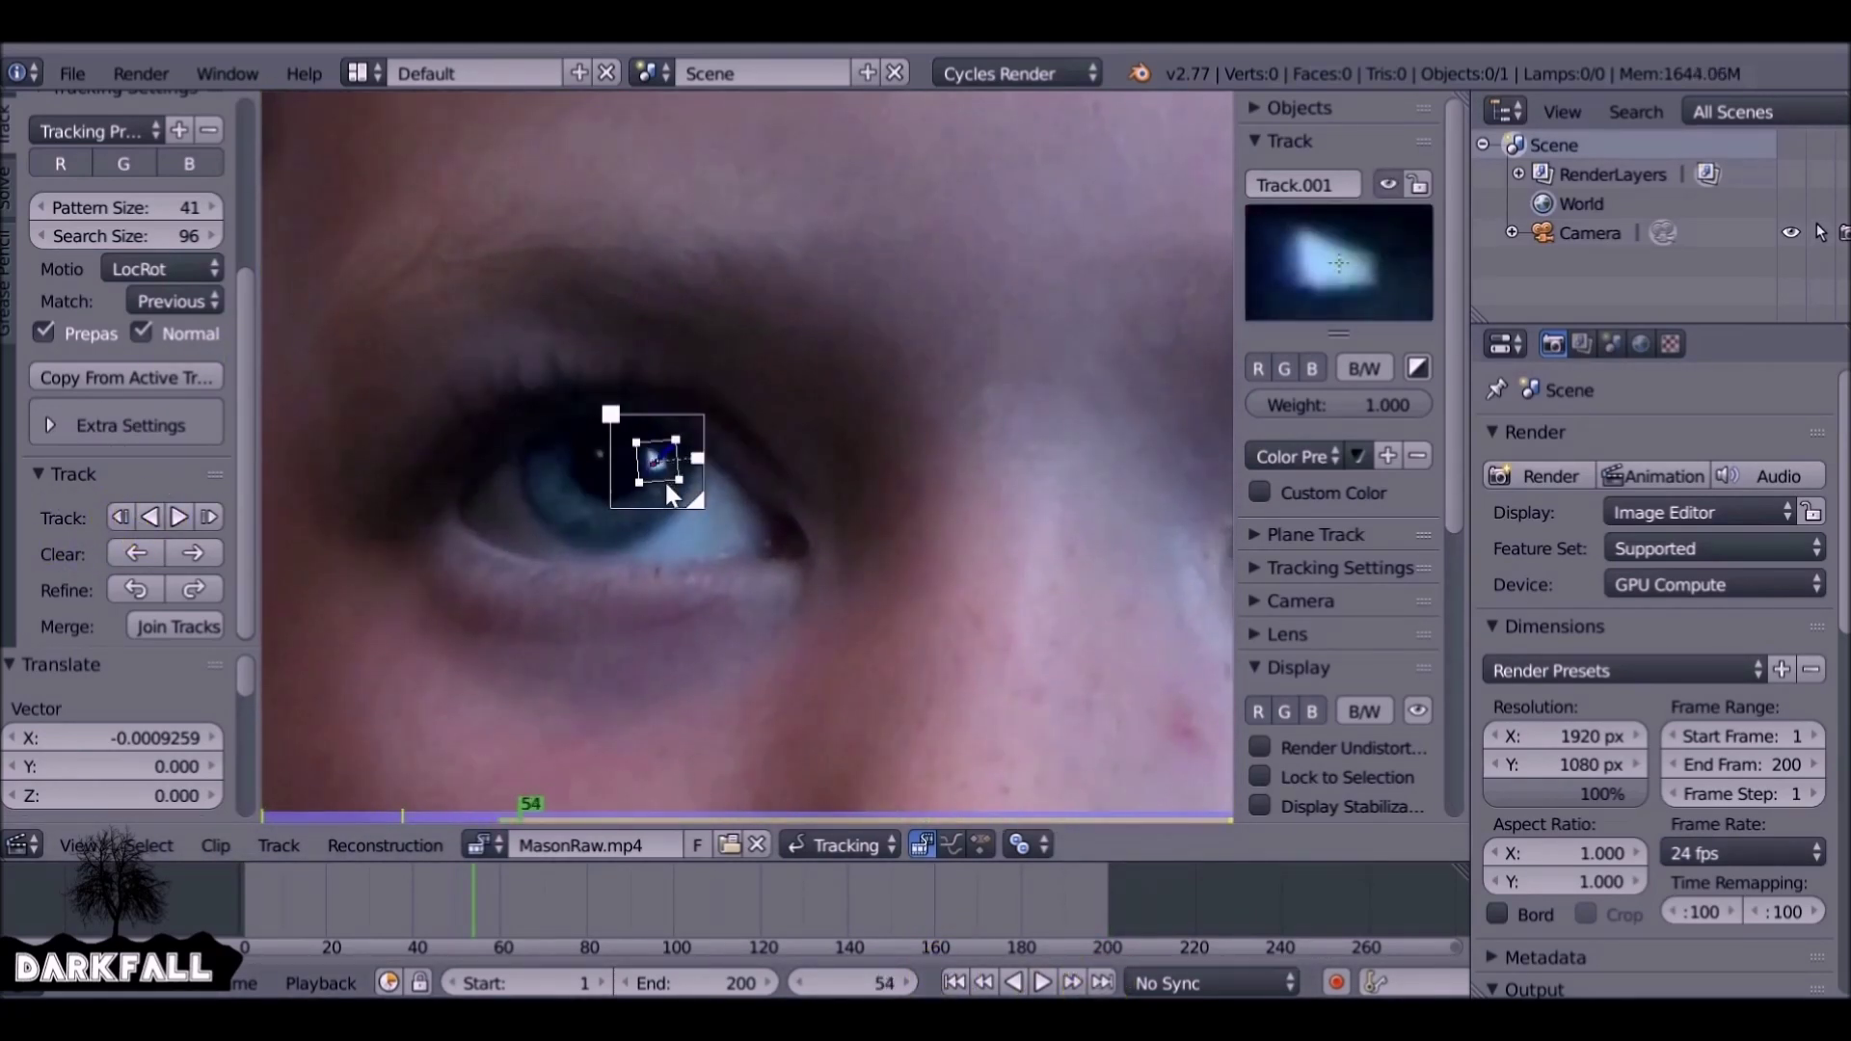
Clear the new marker's track path before frame 54 and check frame 53
left_click(136, 554)
scroll(1004, 557, "down", 3)
key("Left")
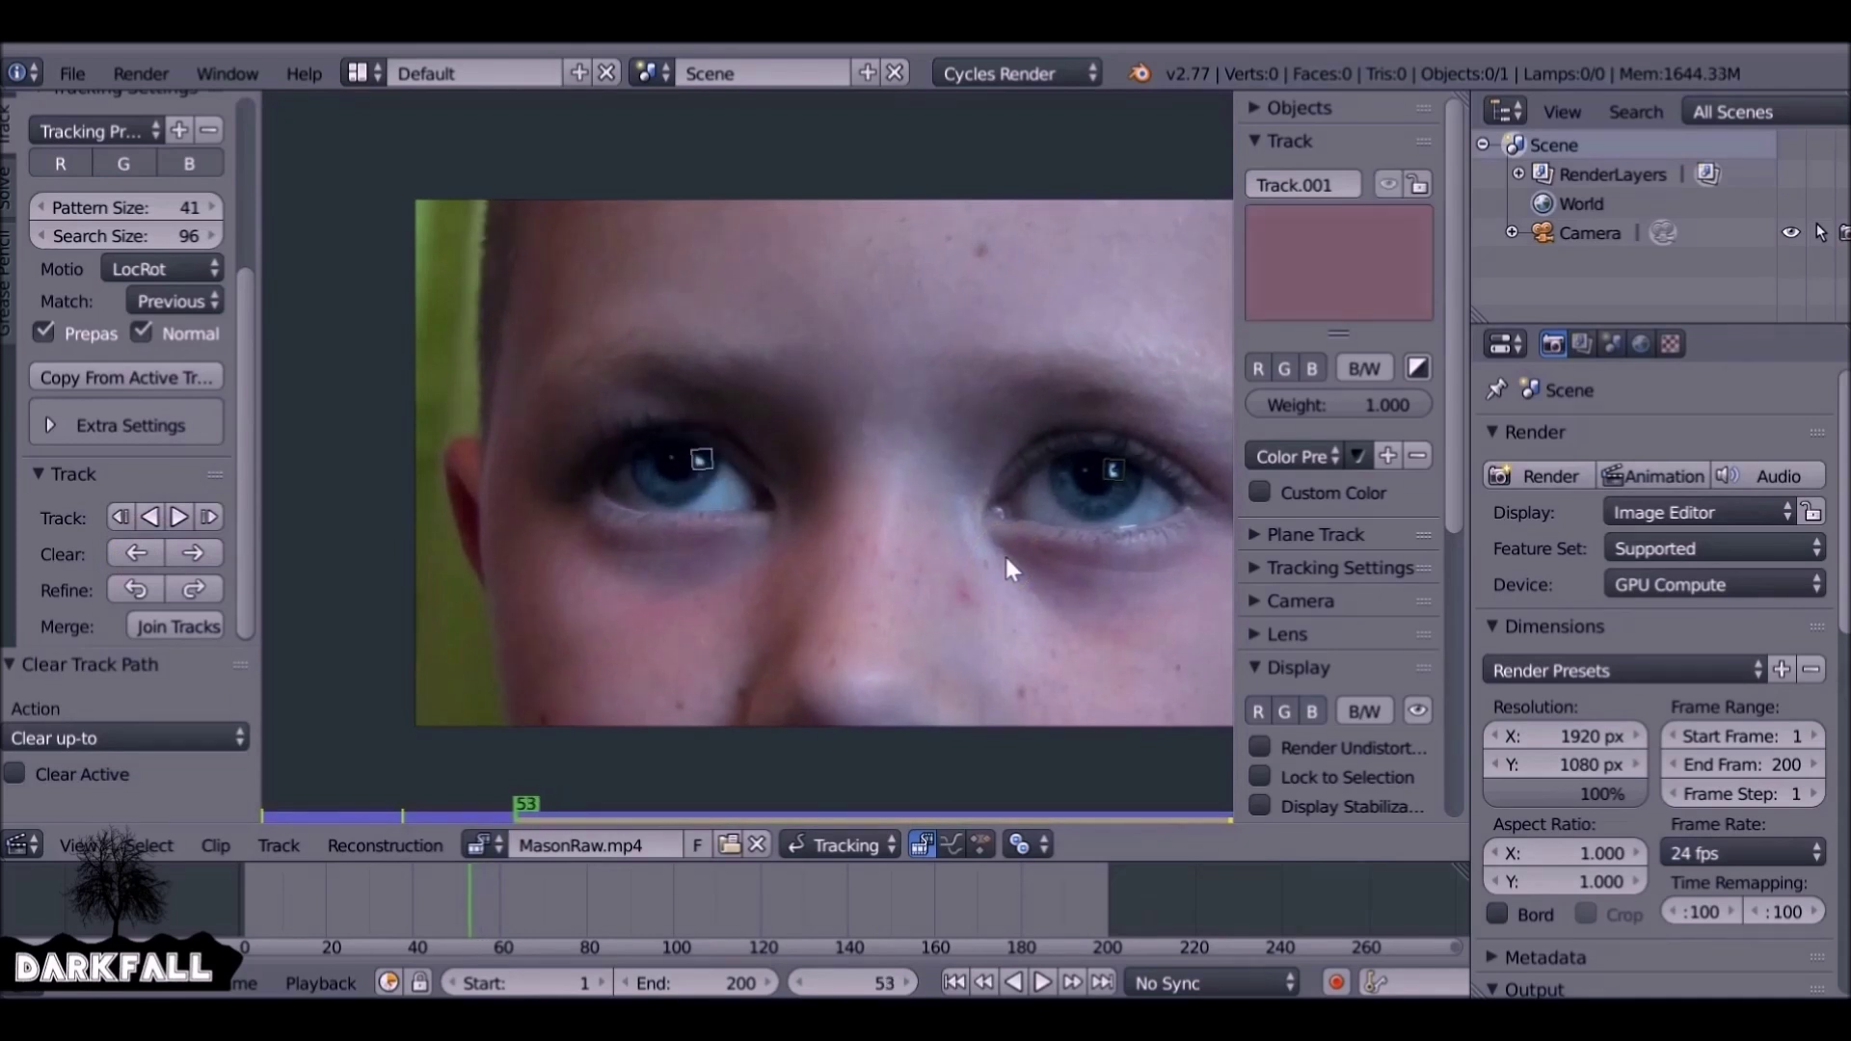
Step back frame by frame from frame 53 to examine how the eyes behave during the blink
key("Left")
key("Left")
key("Left")
key("Left")
key("Left")
key("Left")
key("Left")
key("Left")
key("Left")
key("Left")
key("Left")
key("Left")
key("Left")
key("Left")
key("Left")
key("Left")
key("Left")
key("Left")
key("Left")
key("Left")
key("Left")
key("Left")
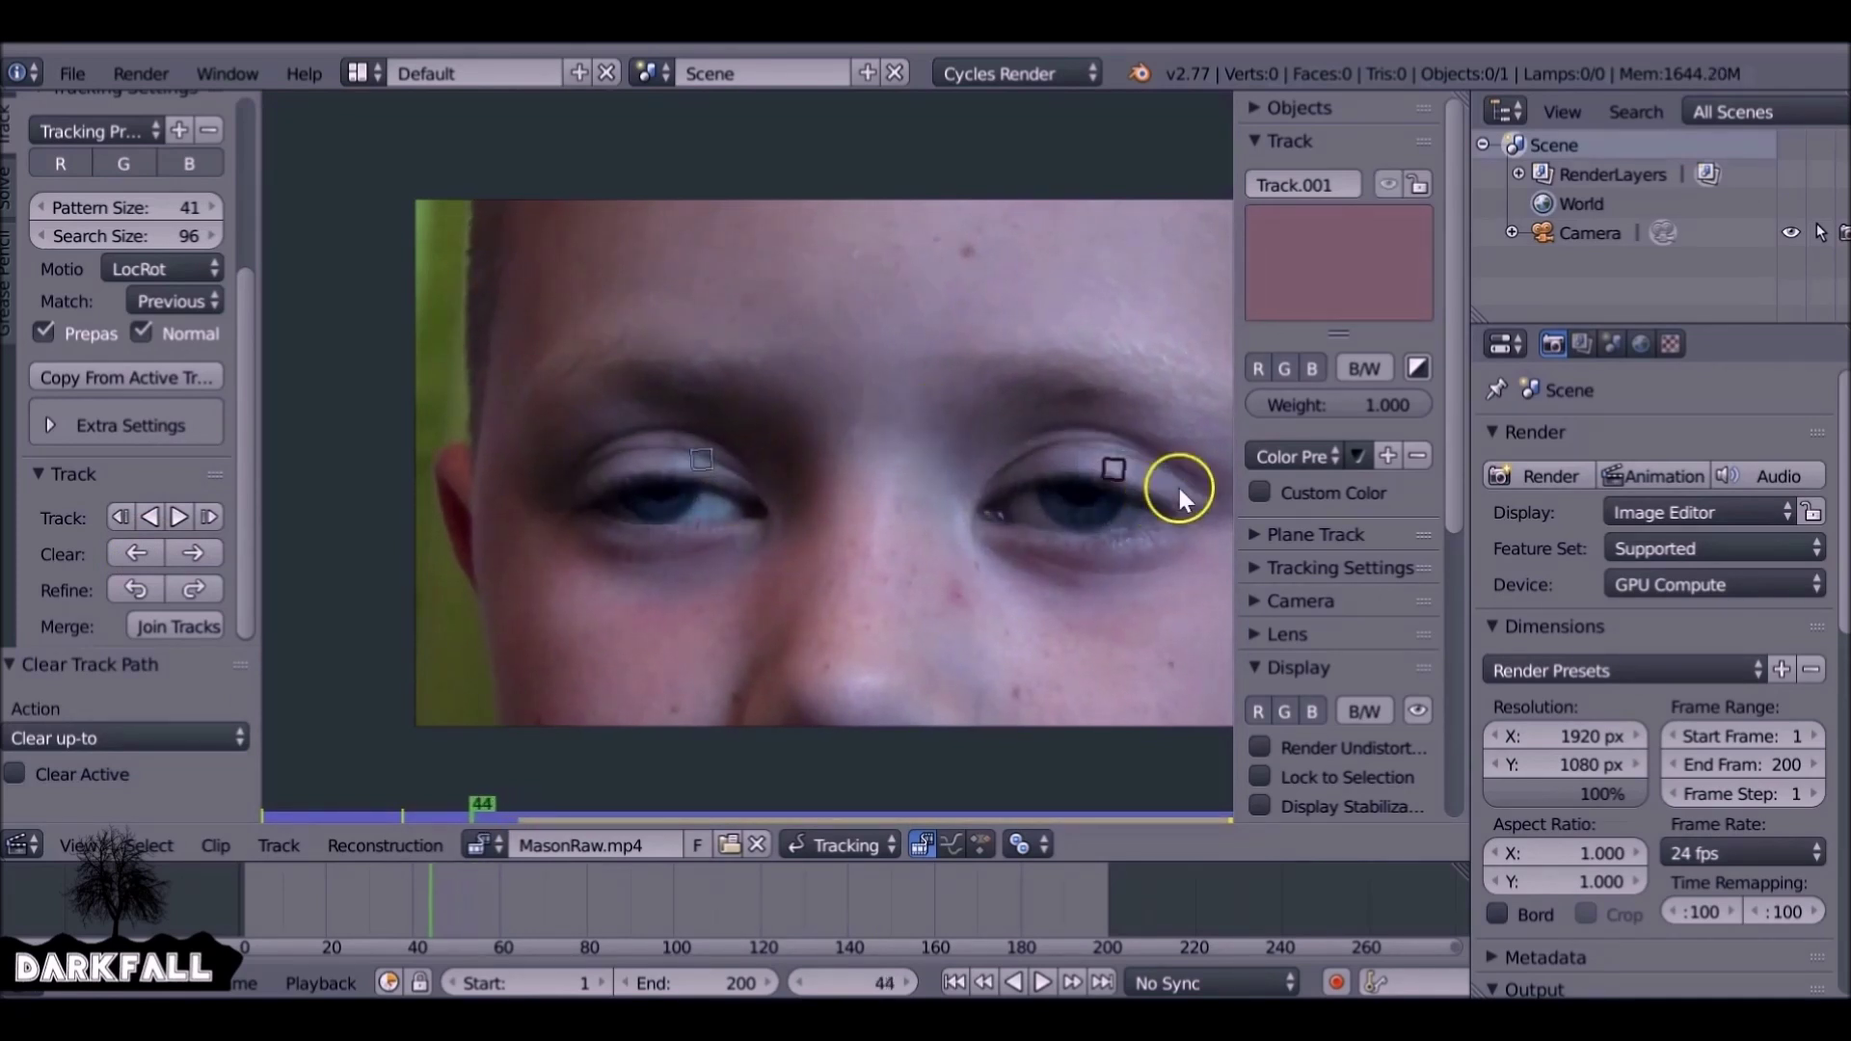
Return to frame 200 and switch the clip editor from Tracking to Mask mode
left_click(1105, 984)
scroll(970, 521, "down", 1)
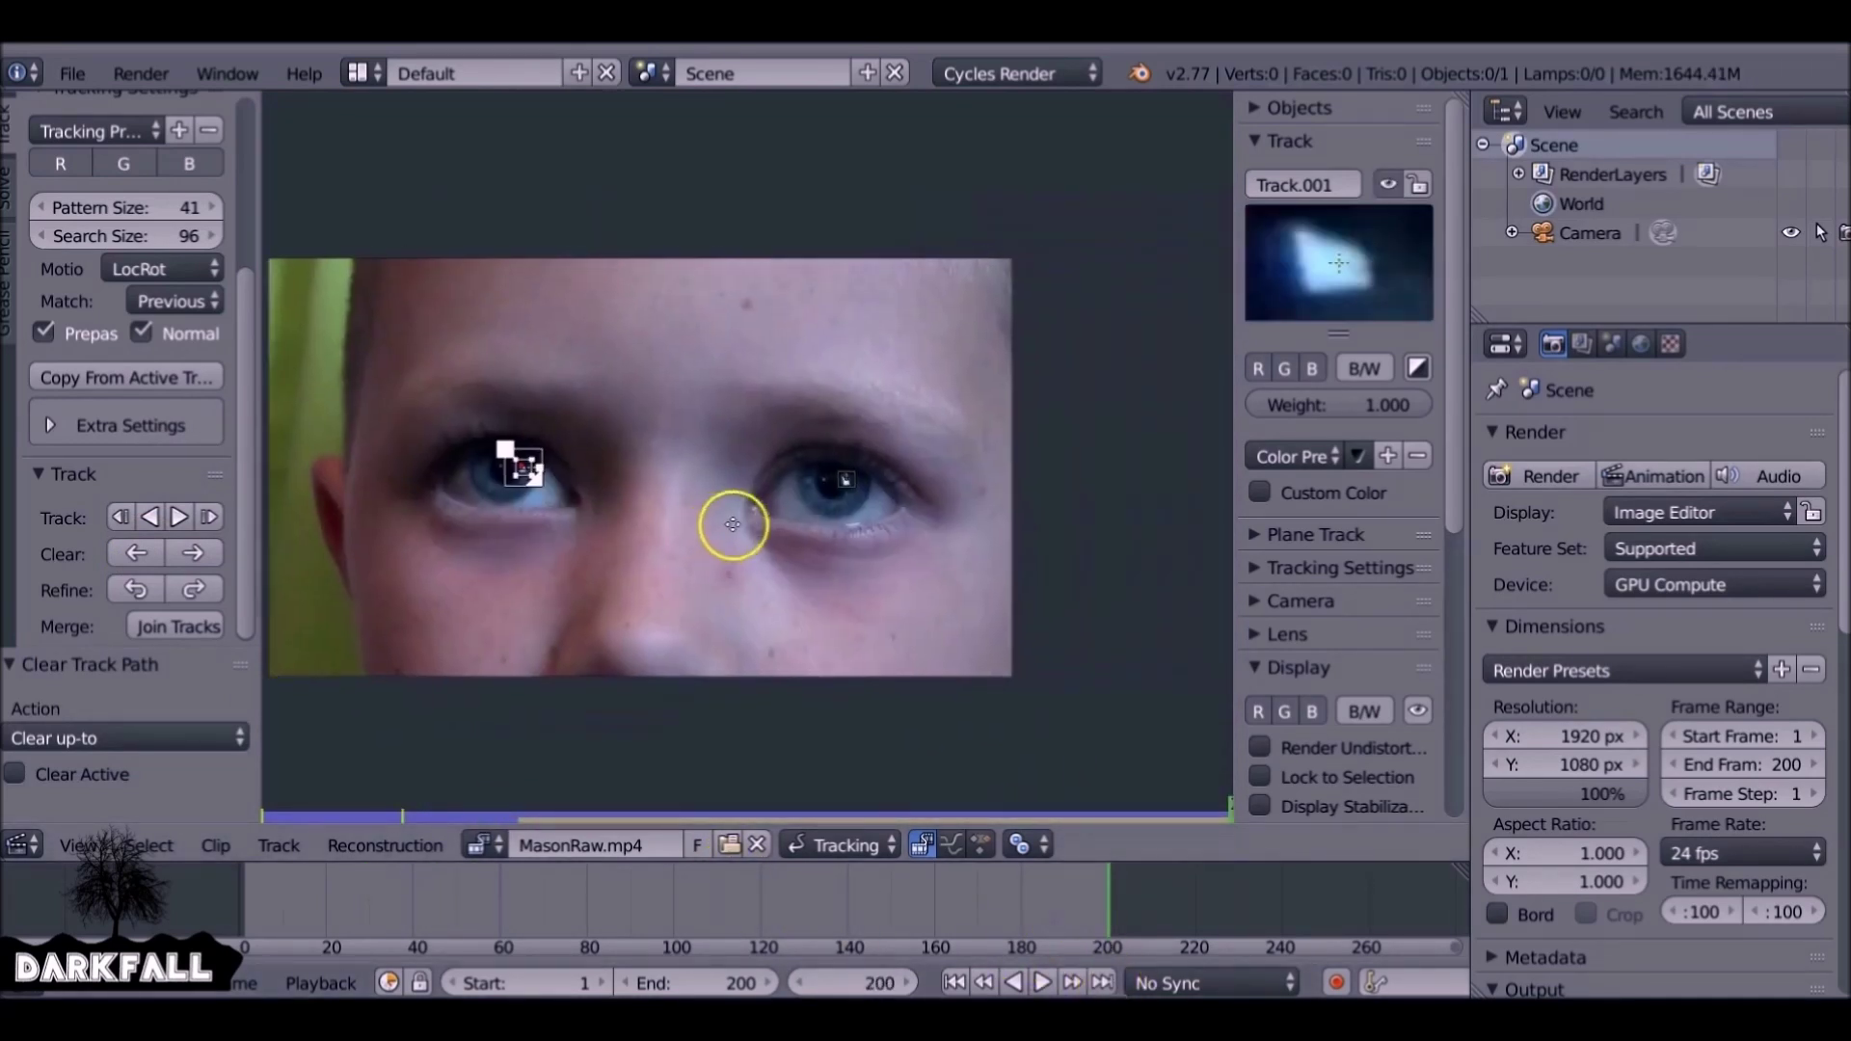
scroll(792, 483, "up", 1)
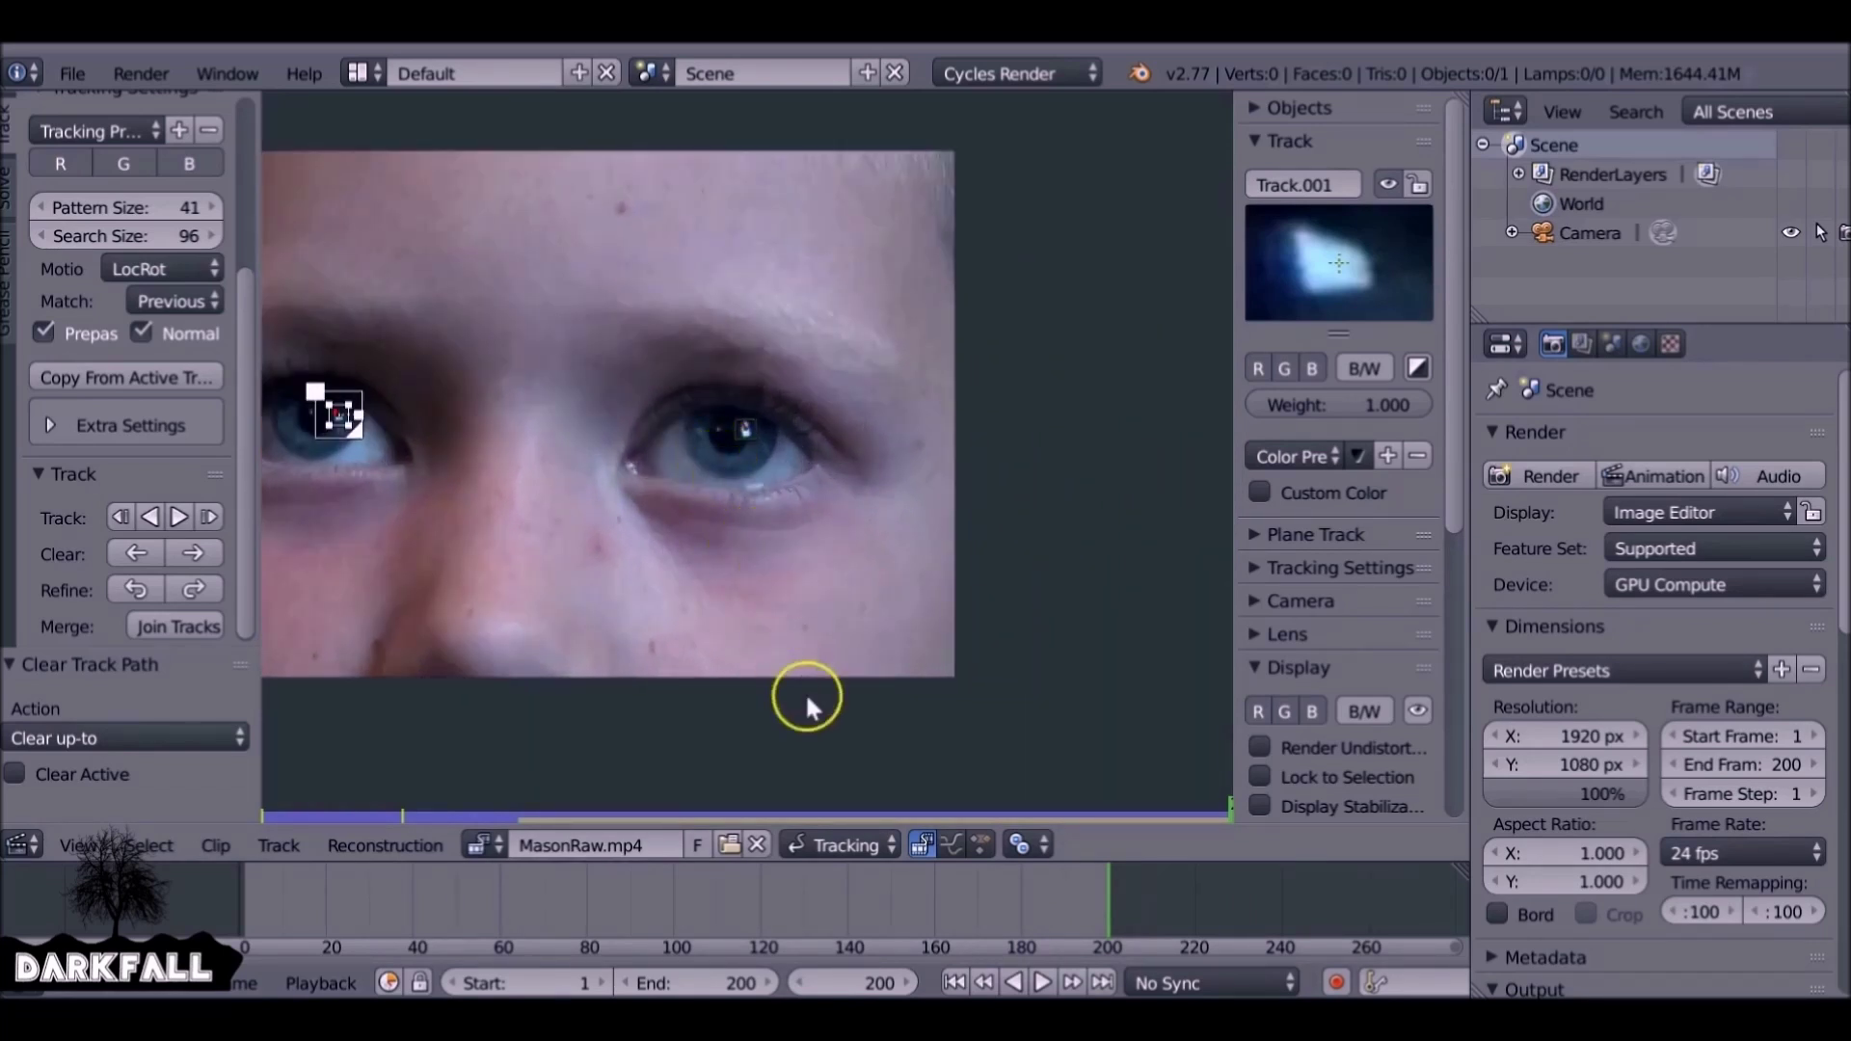
left_click(826, 841)
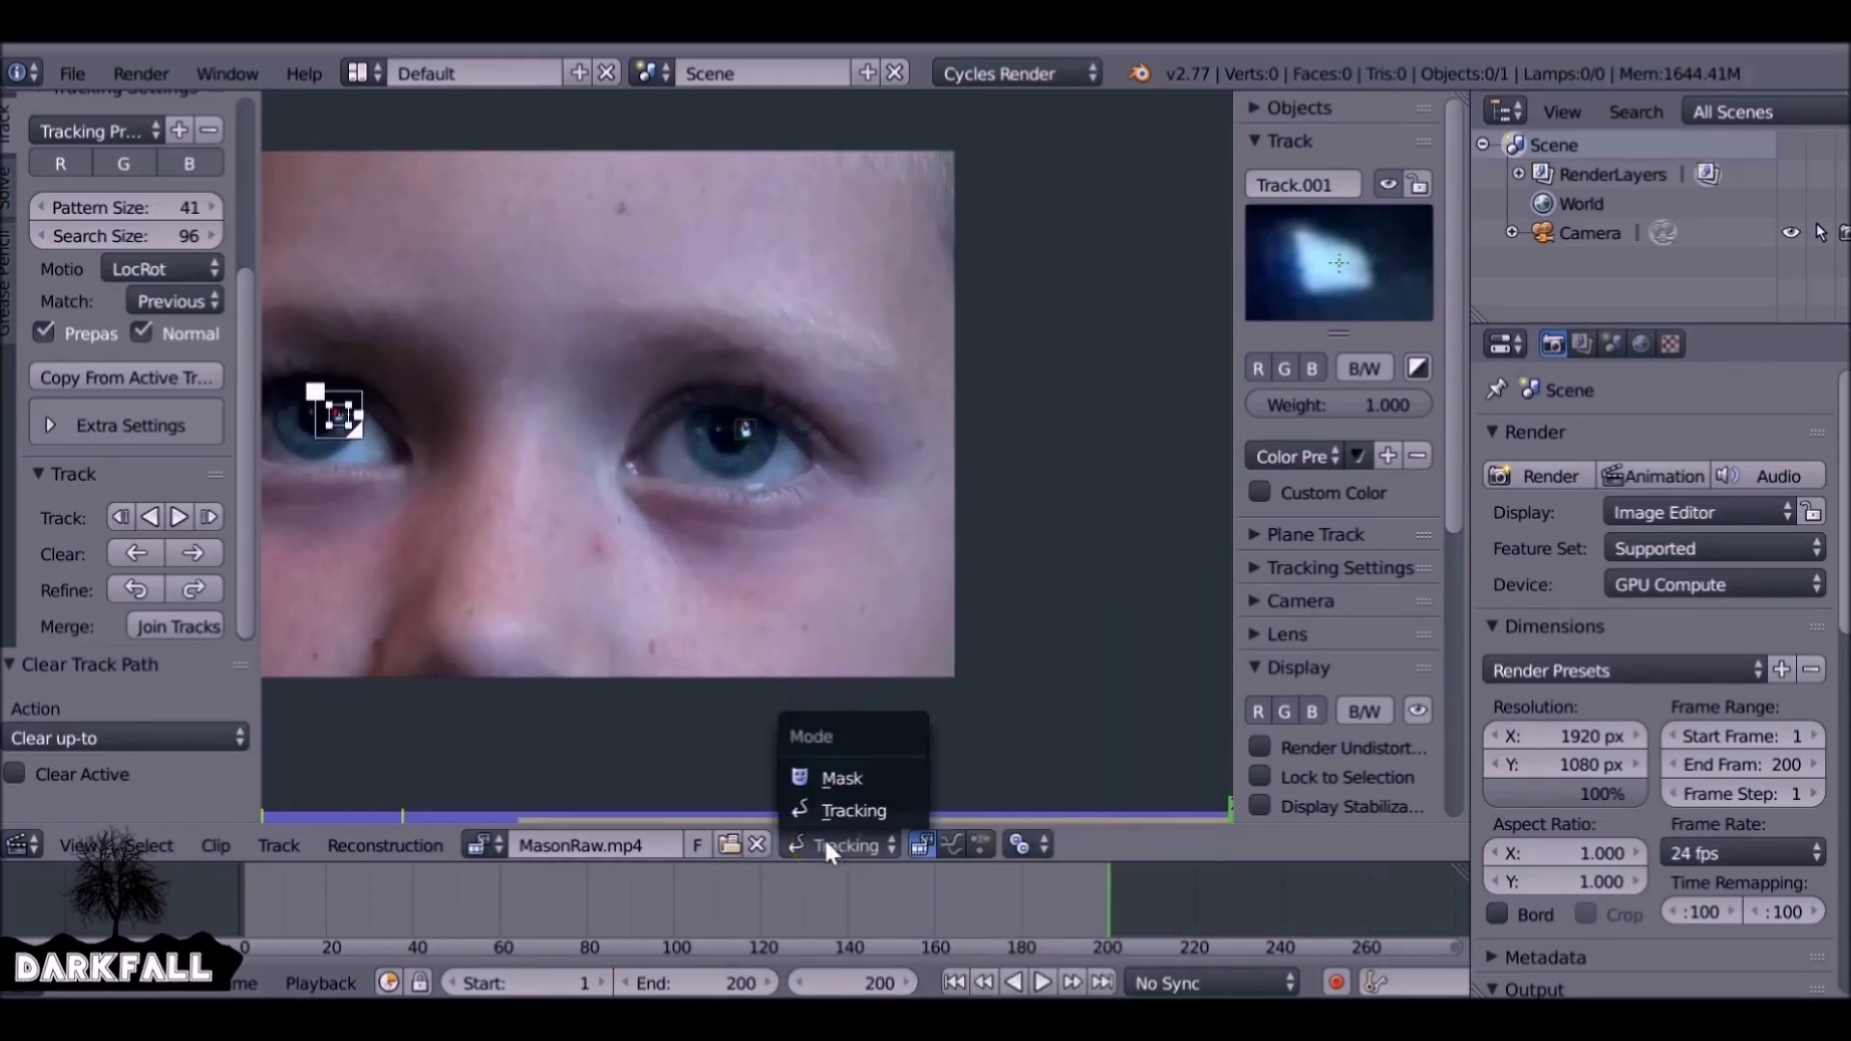
left_click(835, 778)
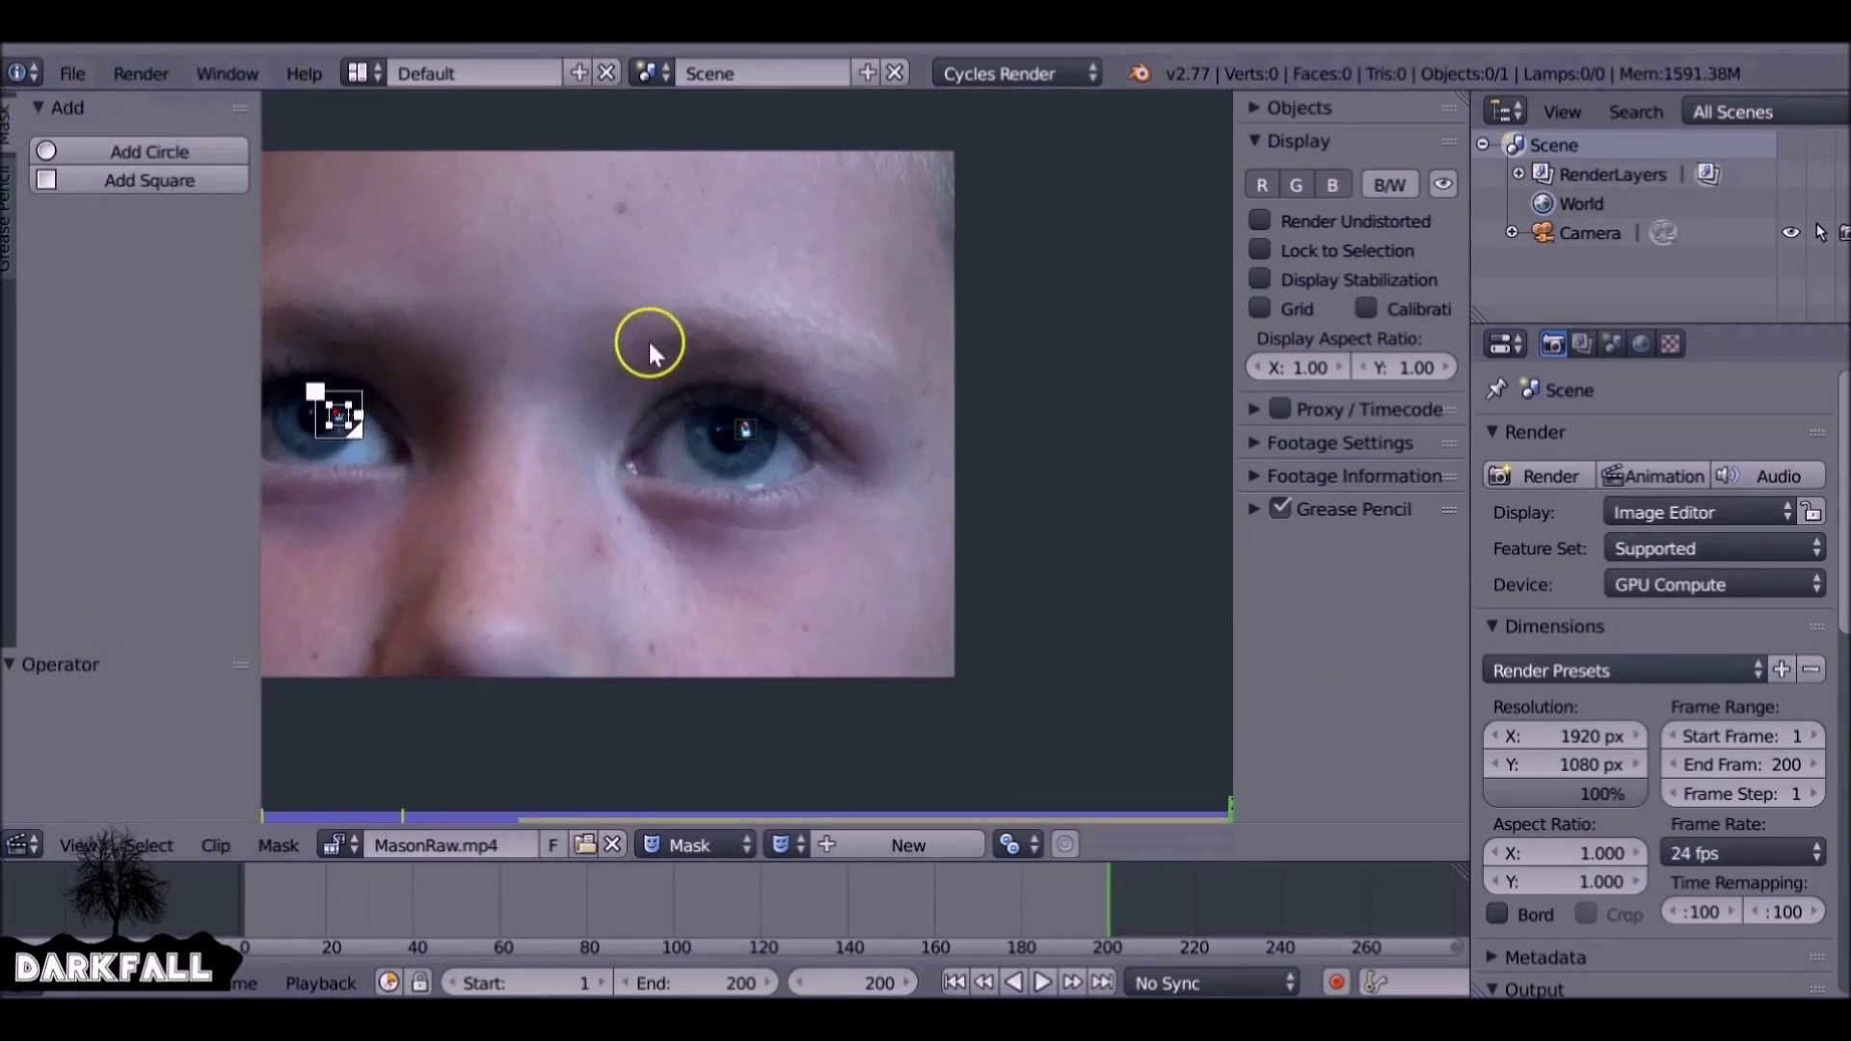
Create a new mask and name it Eyes
left_click(871, 844)
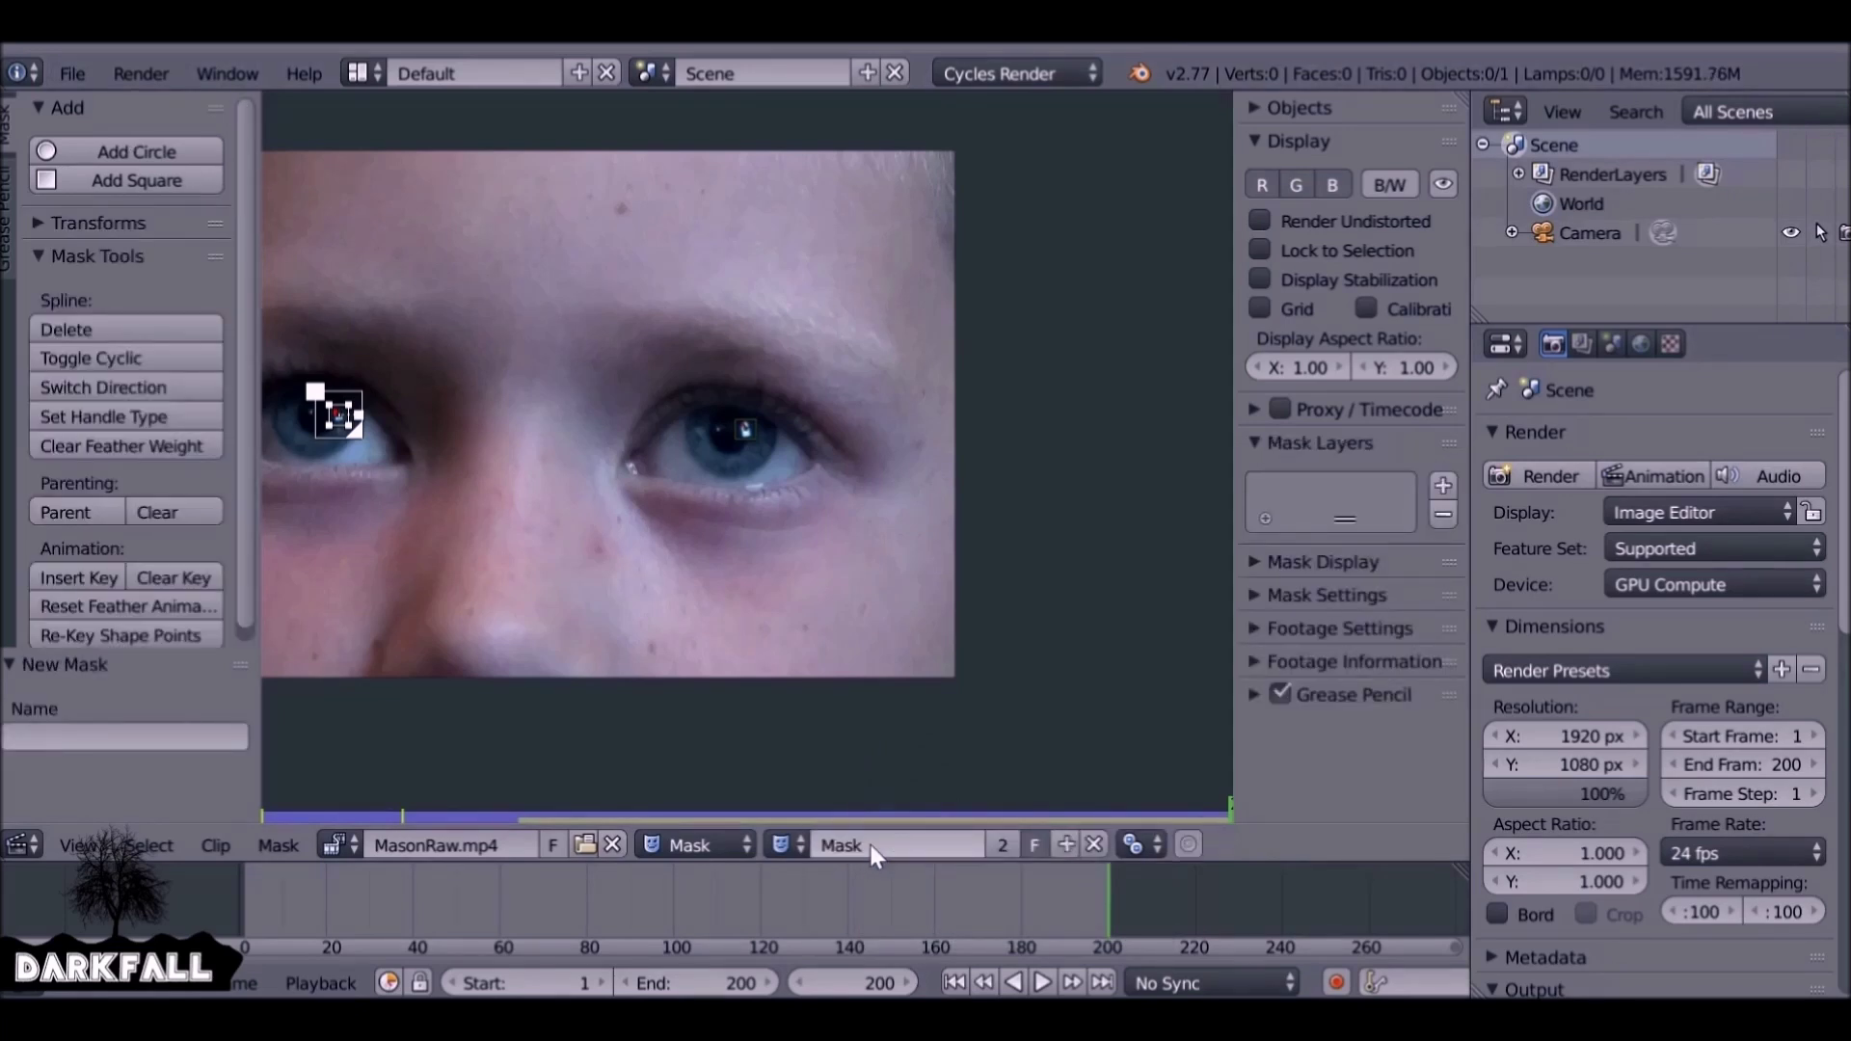
left_click(871, 844)
type("Eyes")
key("Return")
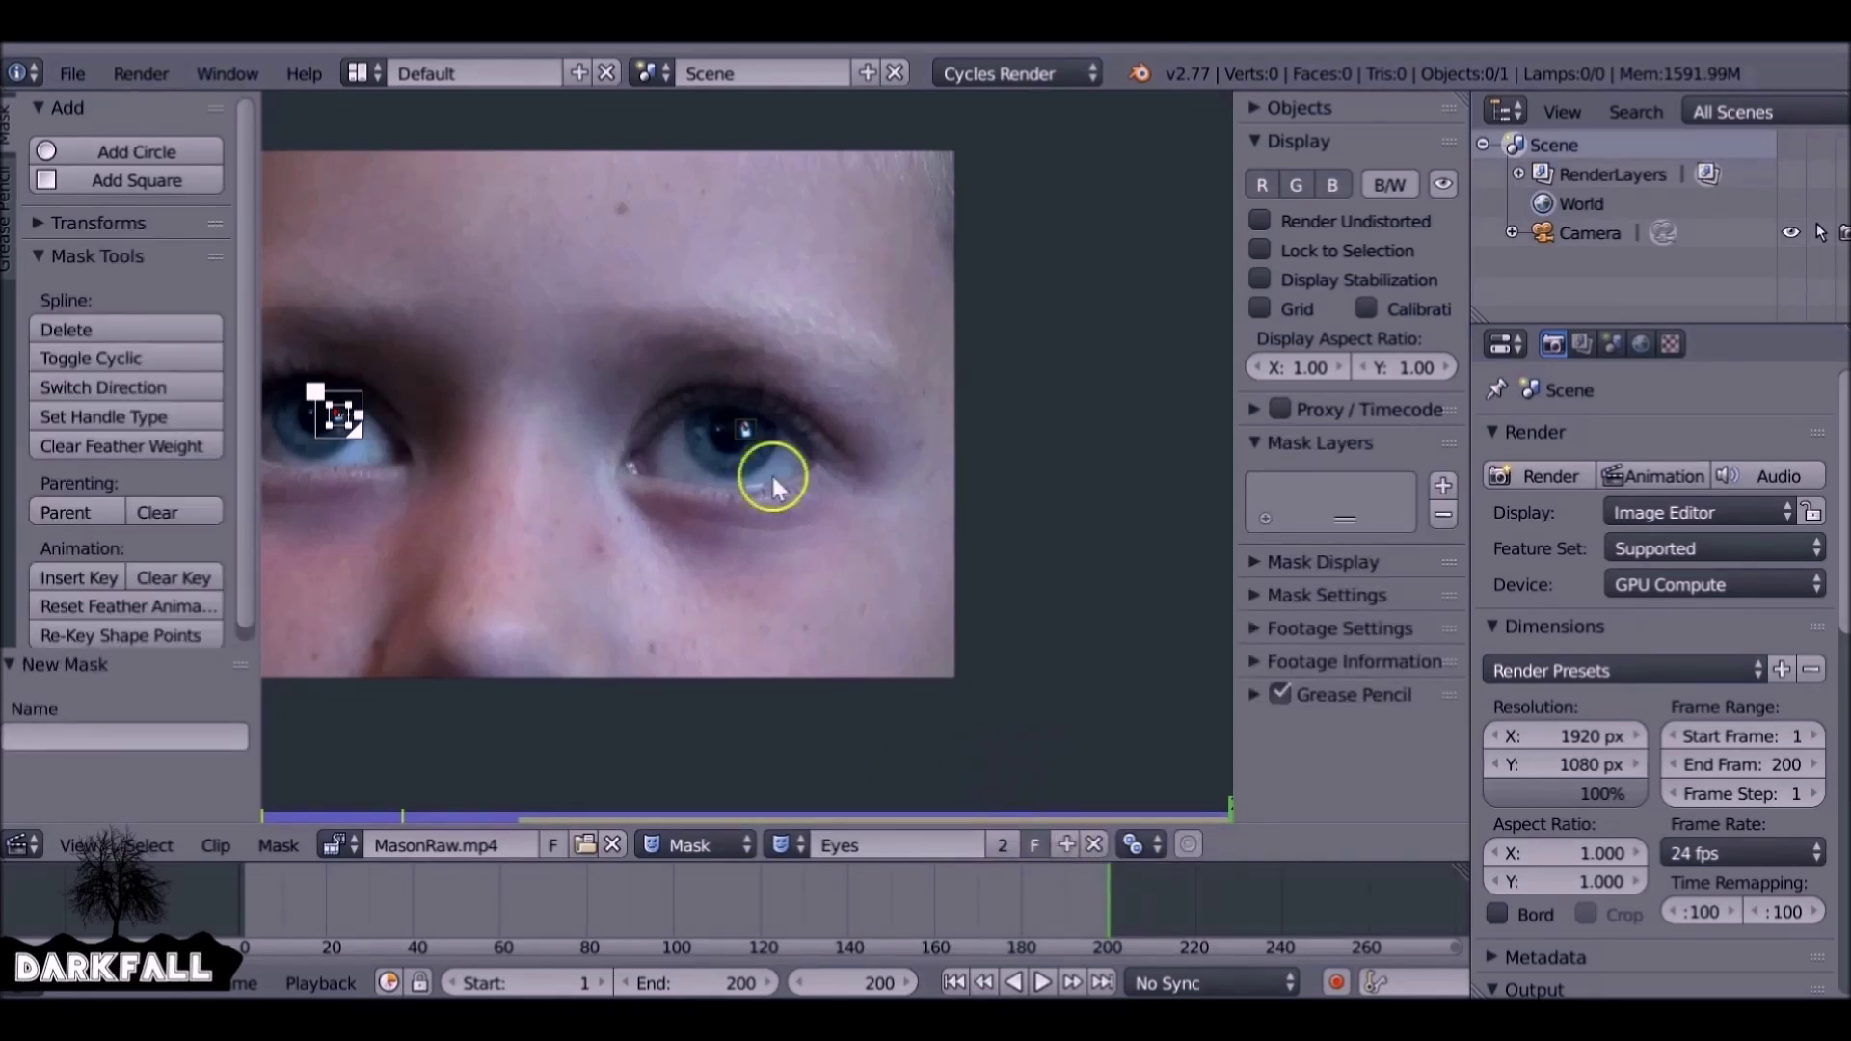
Place the 2D cursor at the pupil's centre, at about X 0.761, Y 0.467, and add a circle mask there
scroll(747, 472, "up", 4)
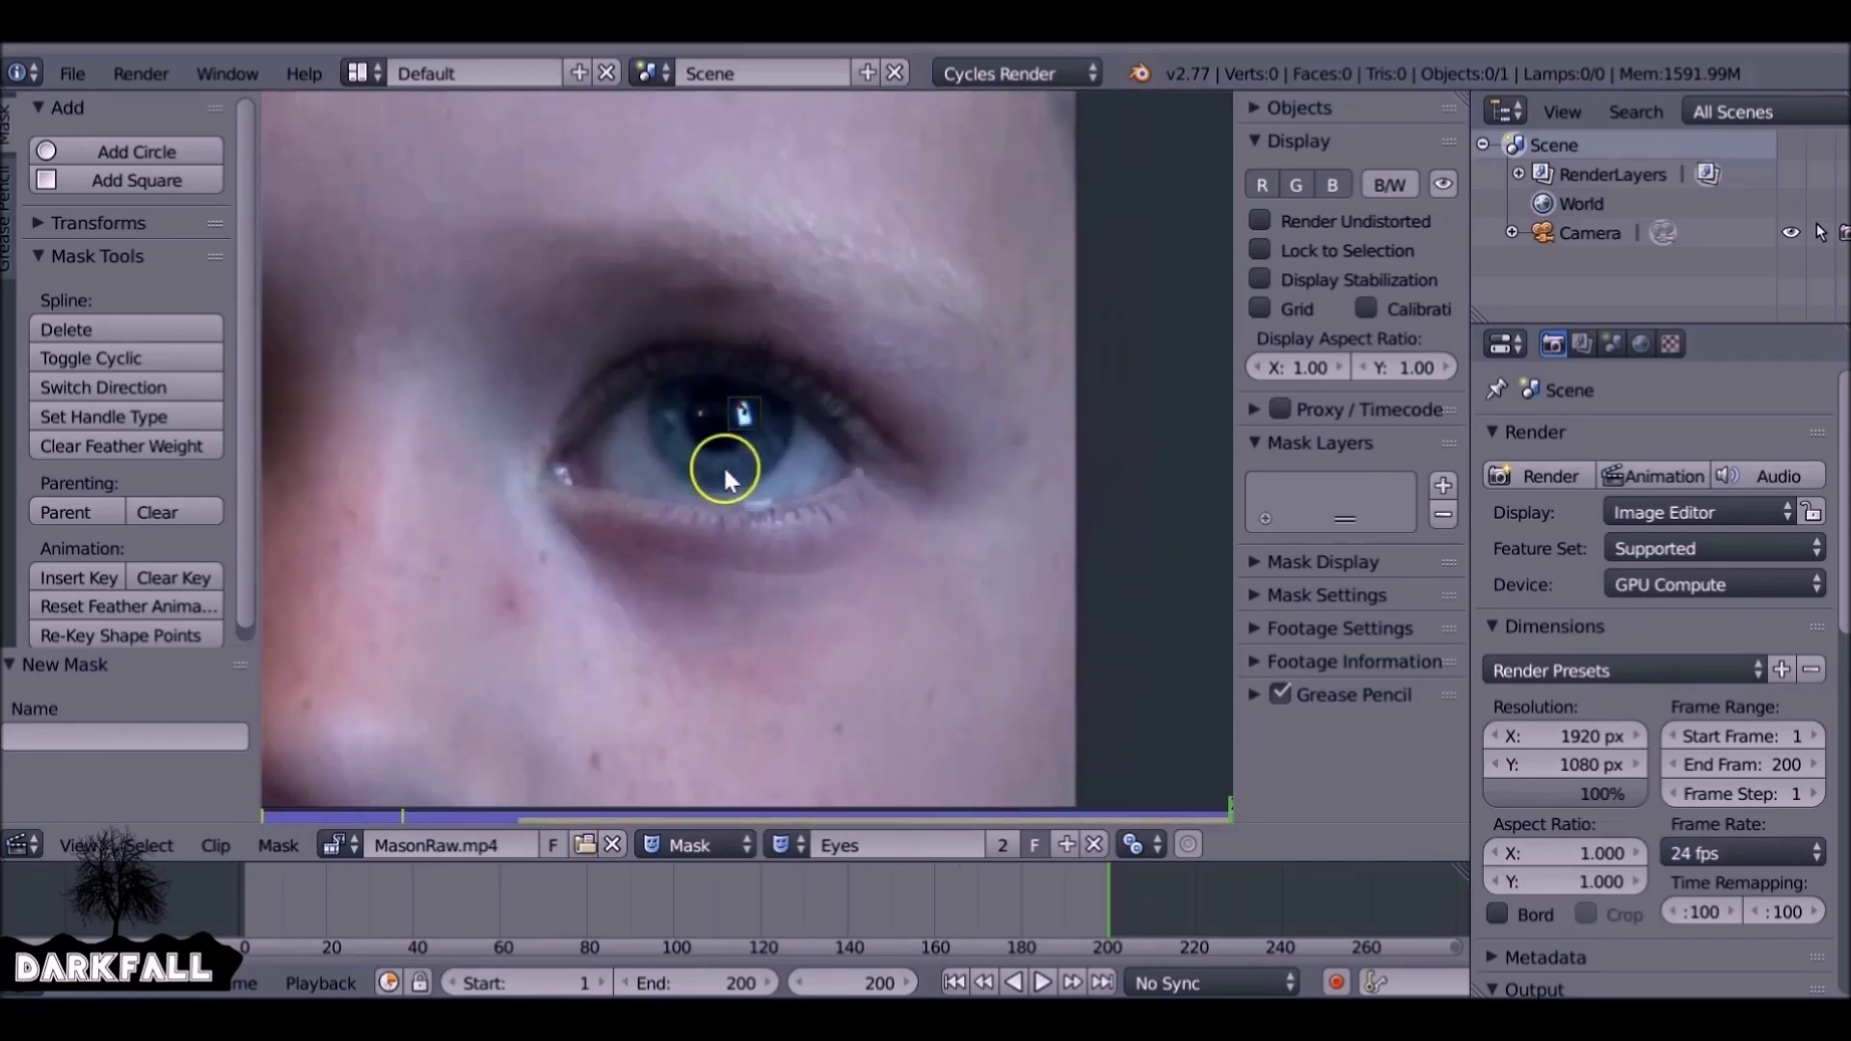
scroll(720, 449, "up", 4)
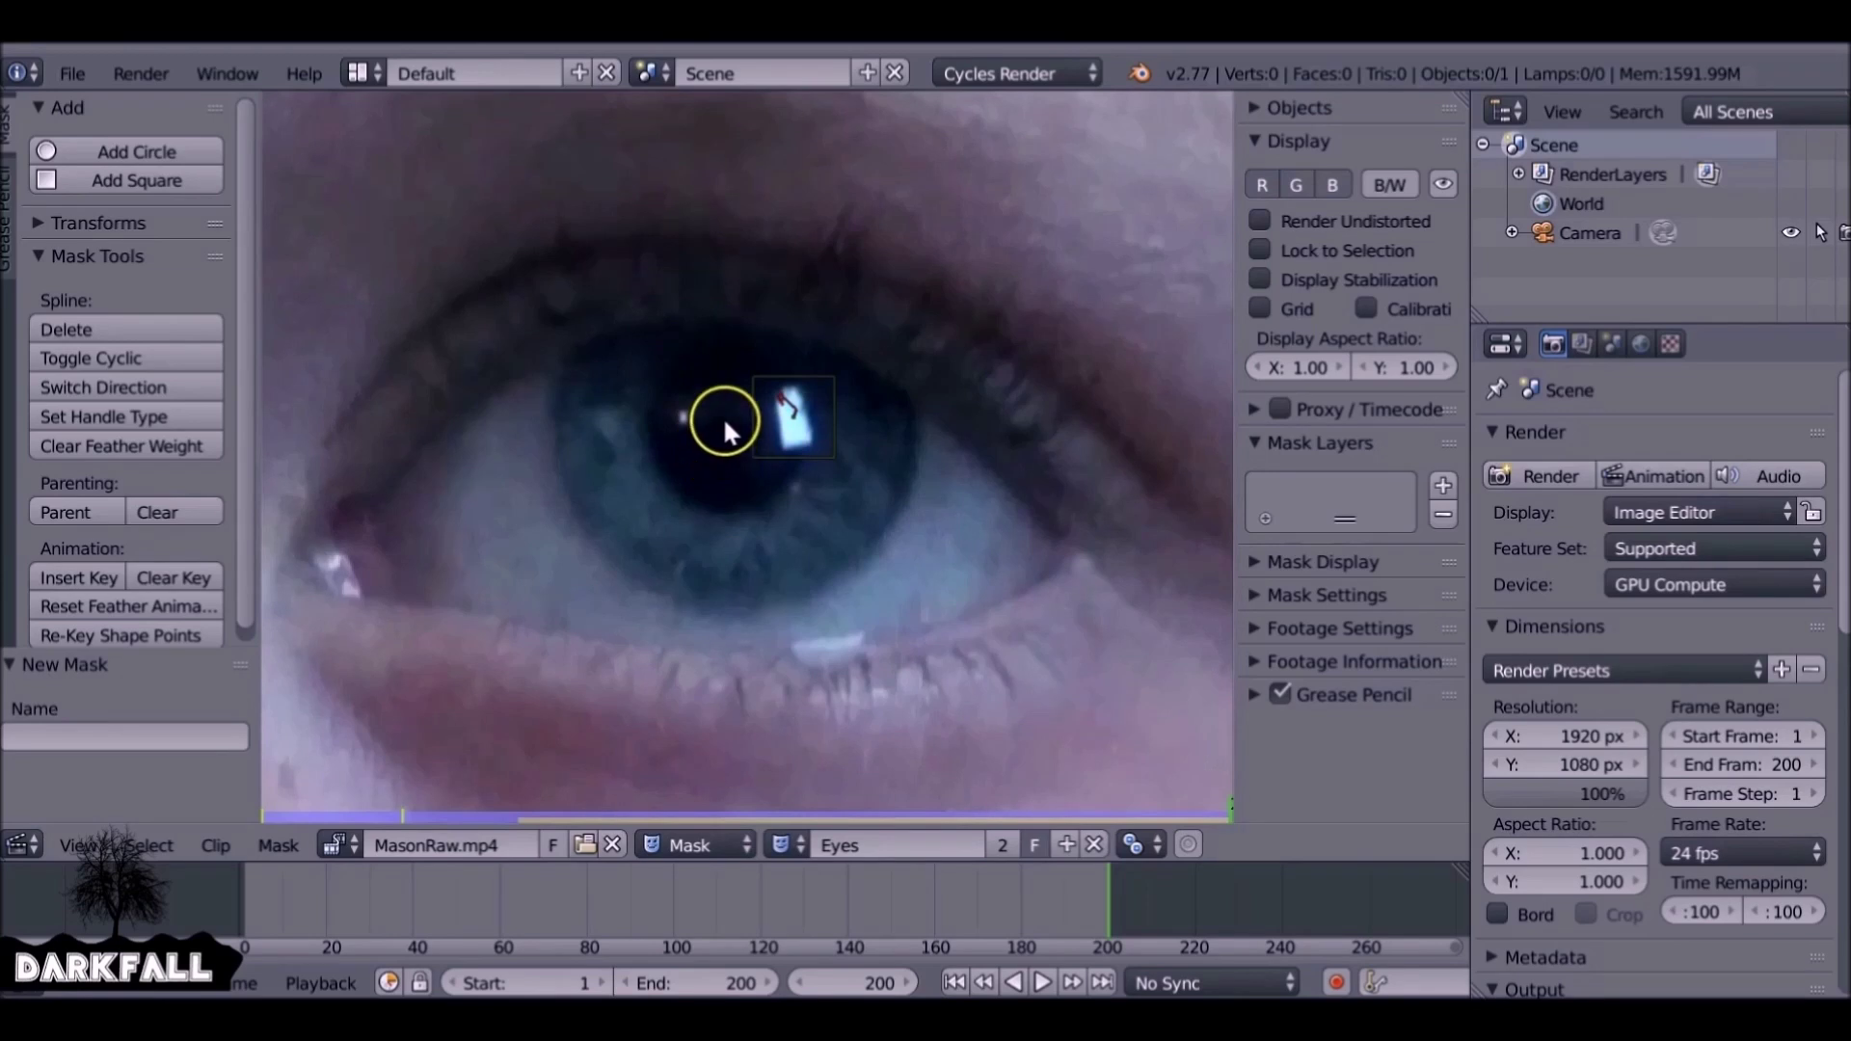
left_click(726, 423)
left_click(734, 415)
left_click(734, 424)
left_click(738, 426)
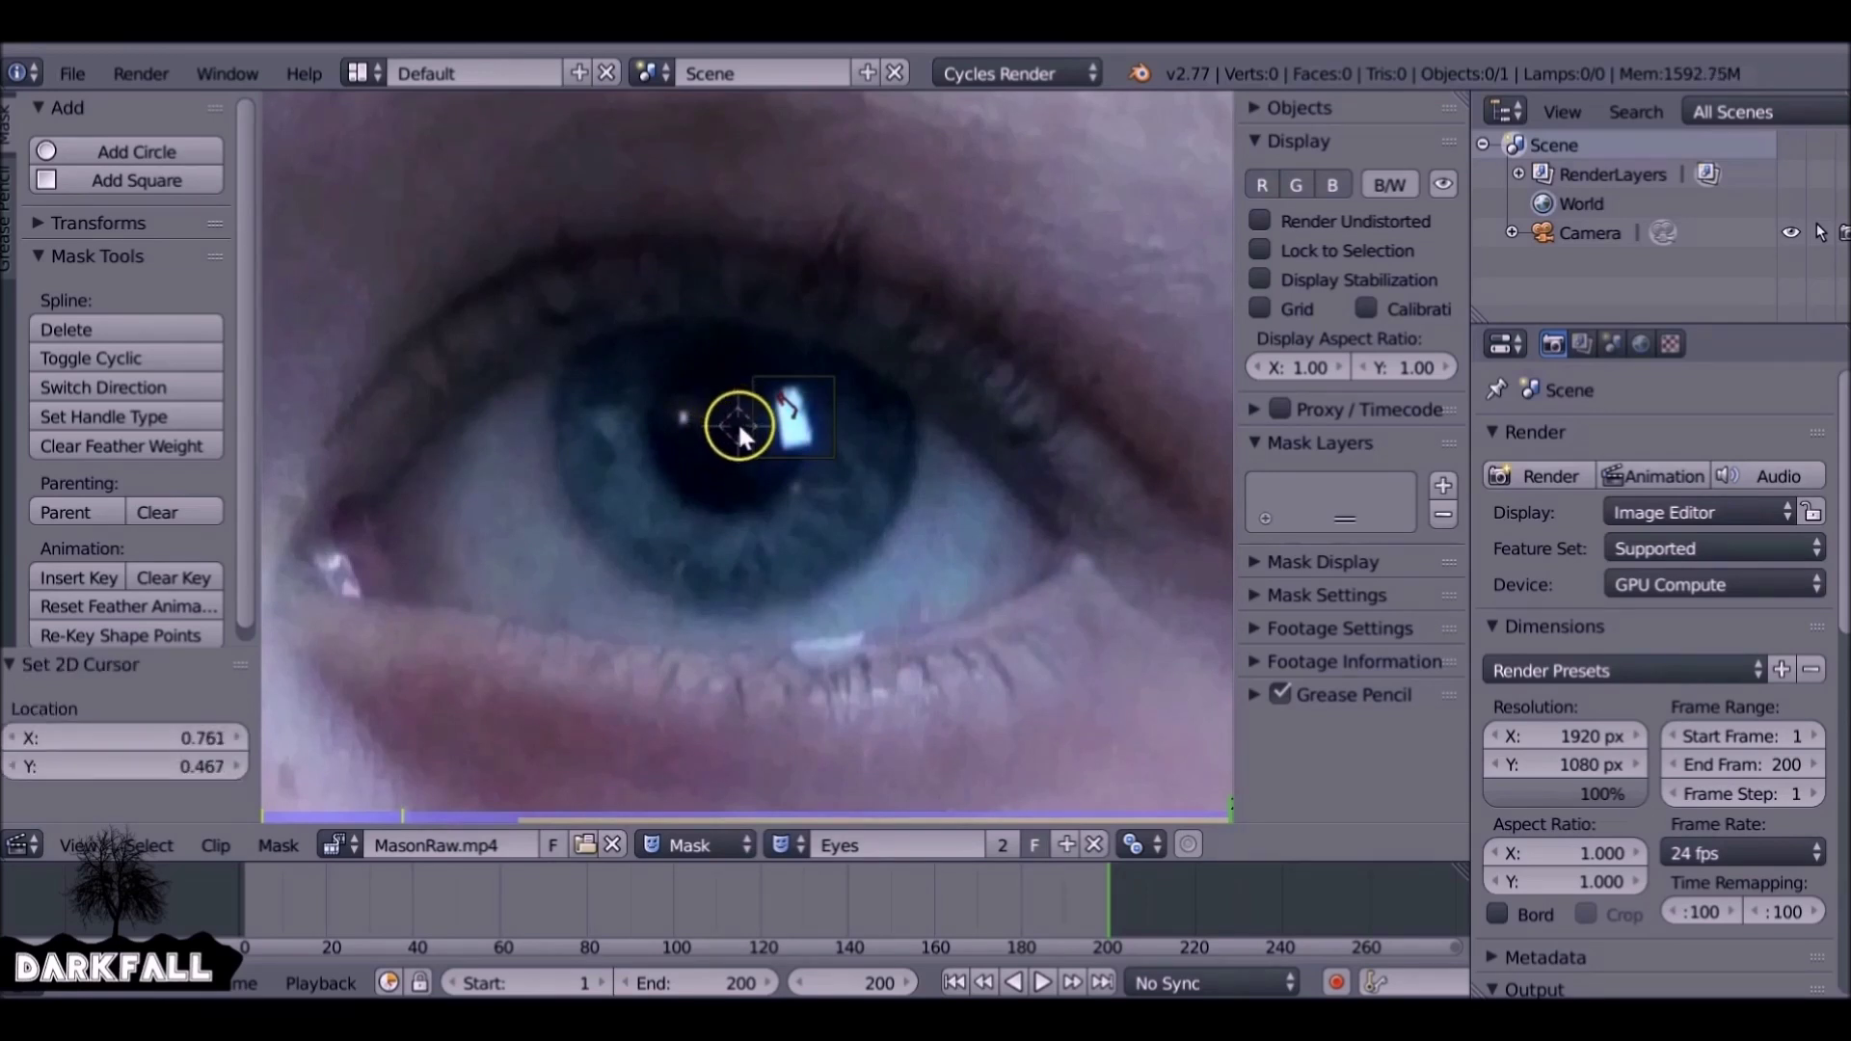
left_click(154, 154)
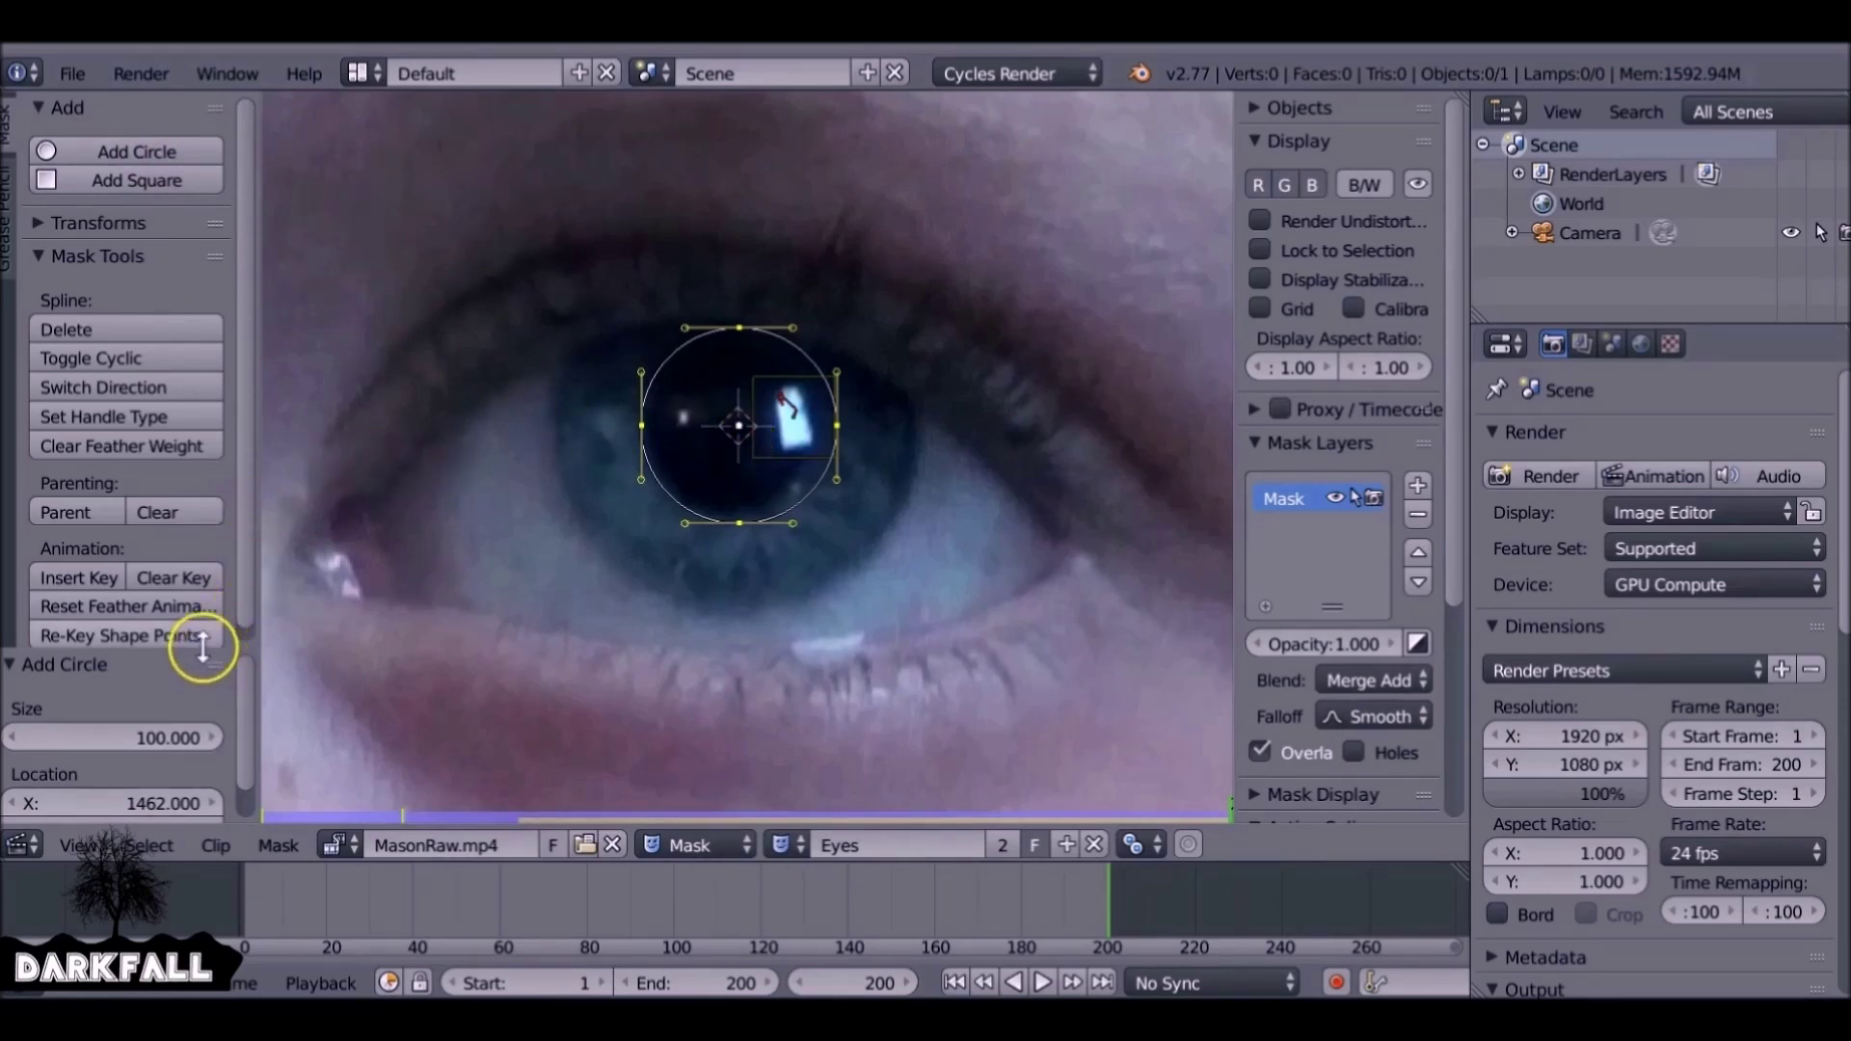
Fit the circle mask to the iris with size 191.040 and location X 1460.350, Y 502.330
left_click_drag(213, 653, 212, 432)
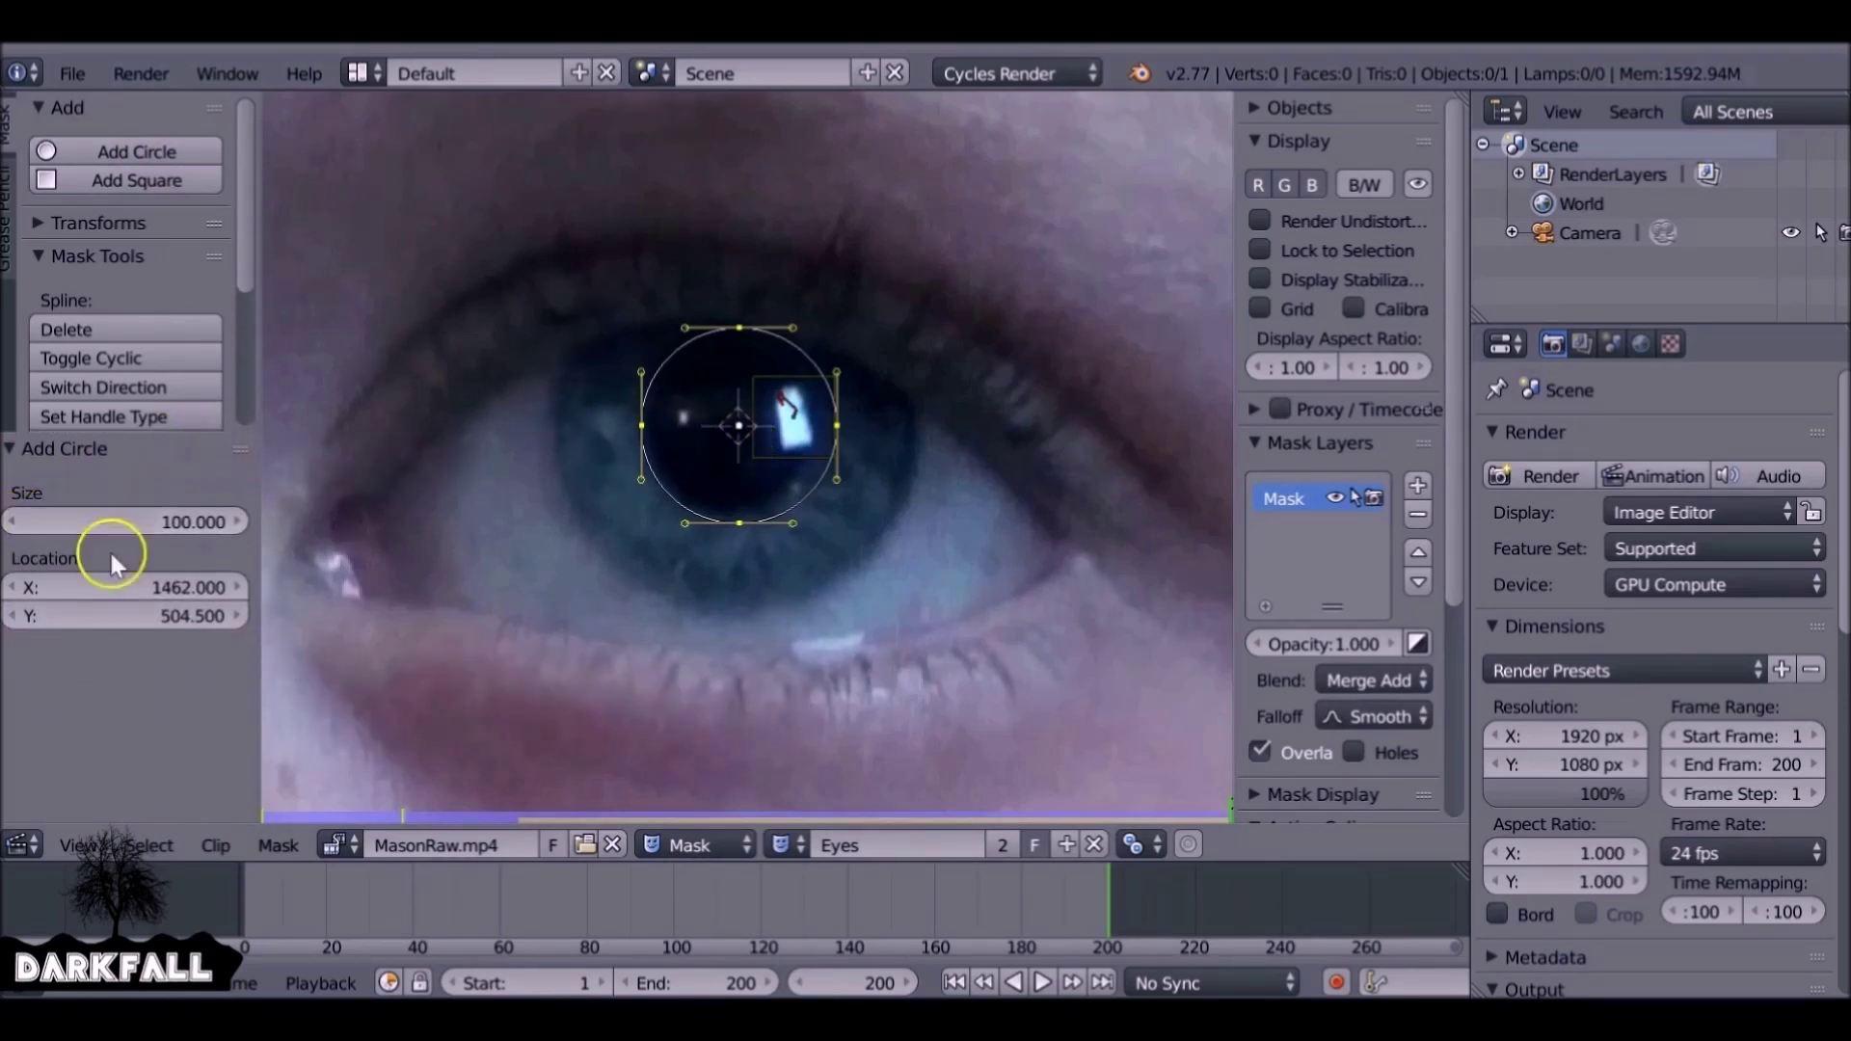
left_click_drag(136, 521, 280, 517)
left_click_drag(892, 560, 1269, 495)
scroll(851, 515, "up", 2)
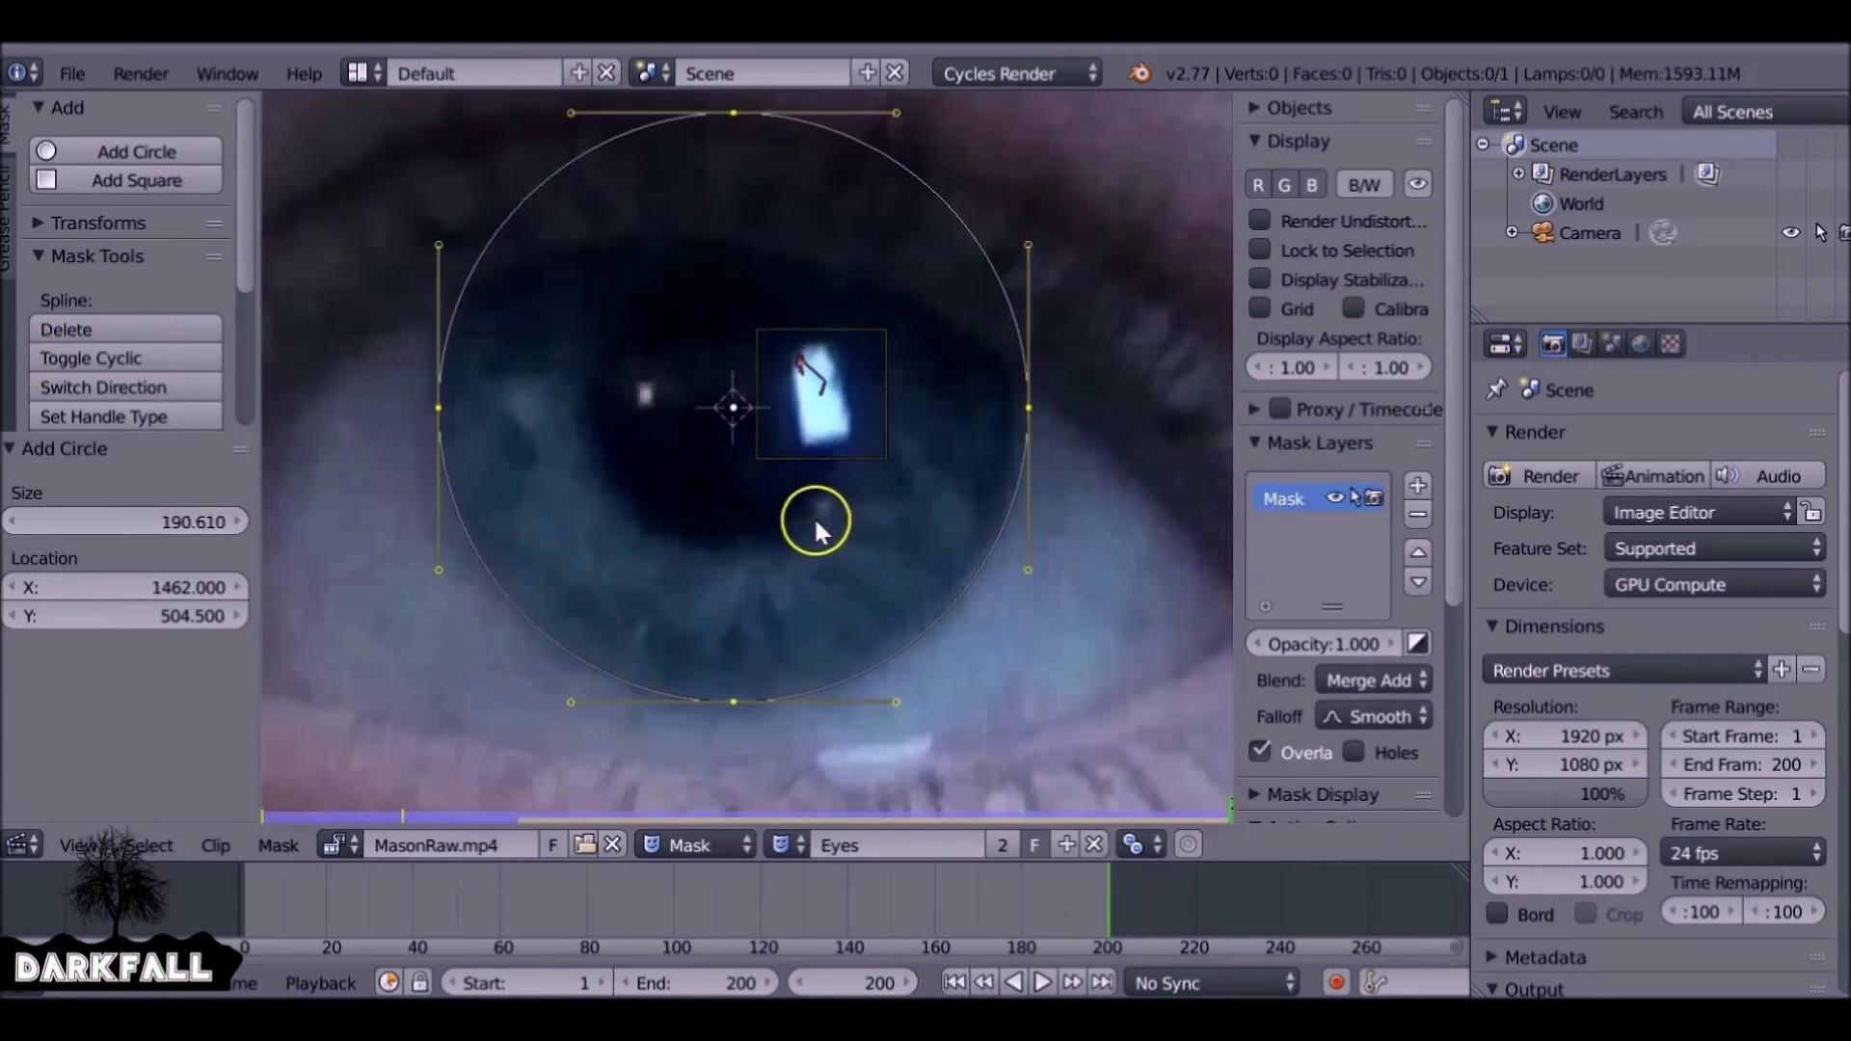
mouse_move(117, 587)
left_mouse_down()
mouse_move(154, 588)
mouse_move(83, 583)
mouse_move(1842, 589)
mouse_move(144, 587)
mouse_move(178, 604)
mouse_move(120, 585)
mouse_move(1823, 551)
mouse_move(152, 590)
left_mouse_up()
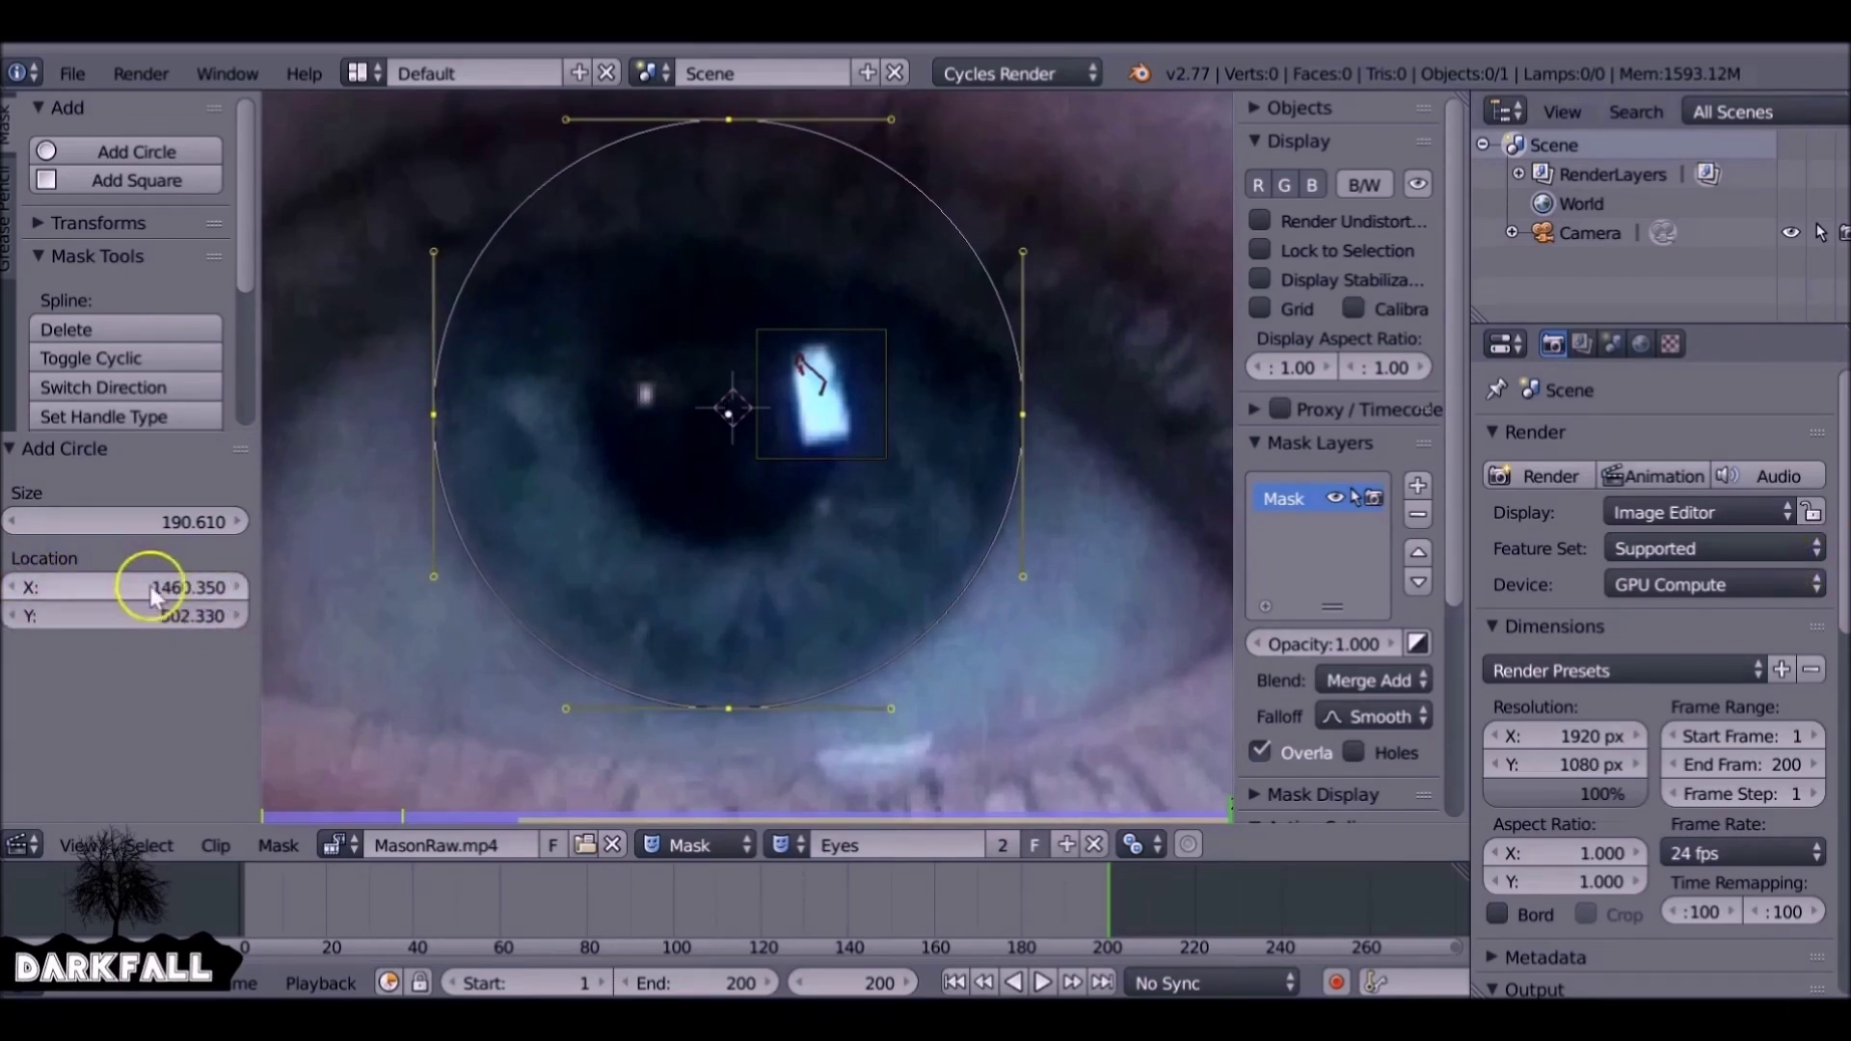
left_click_drag(156, 522, 207, 522)
scroll(446, 566, "down", 3)
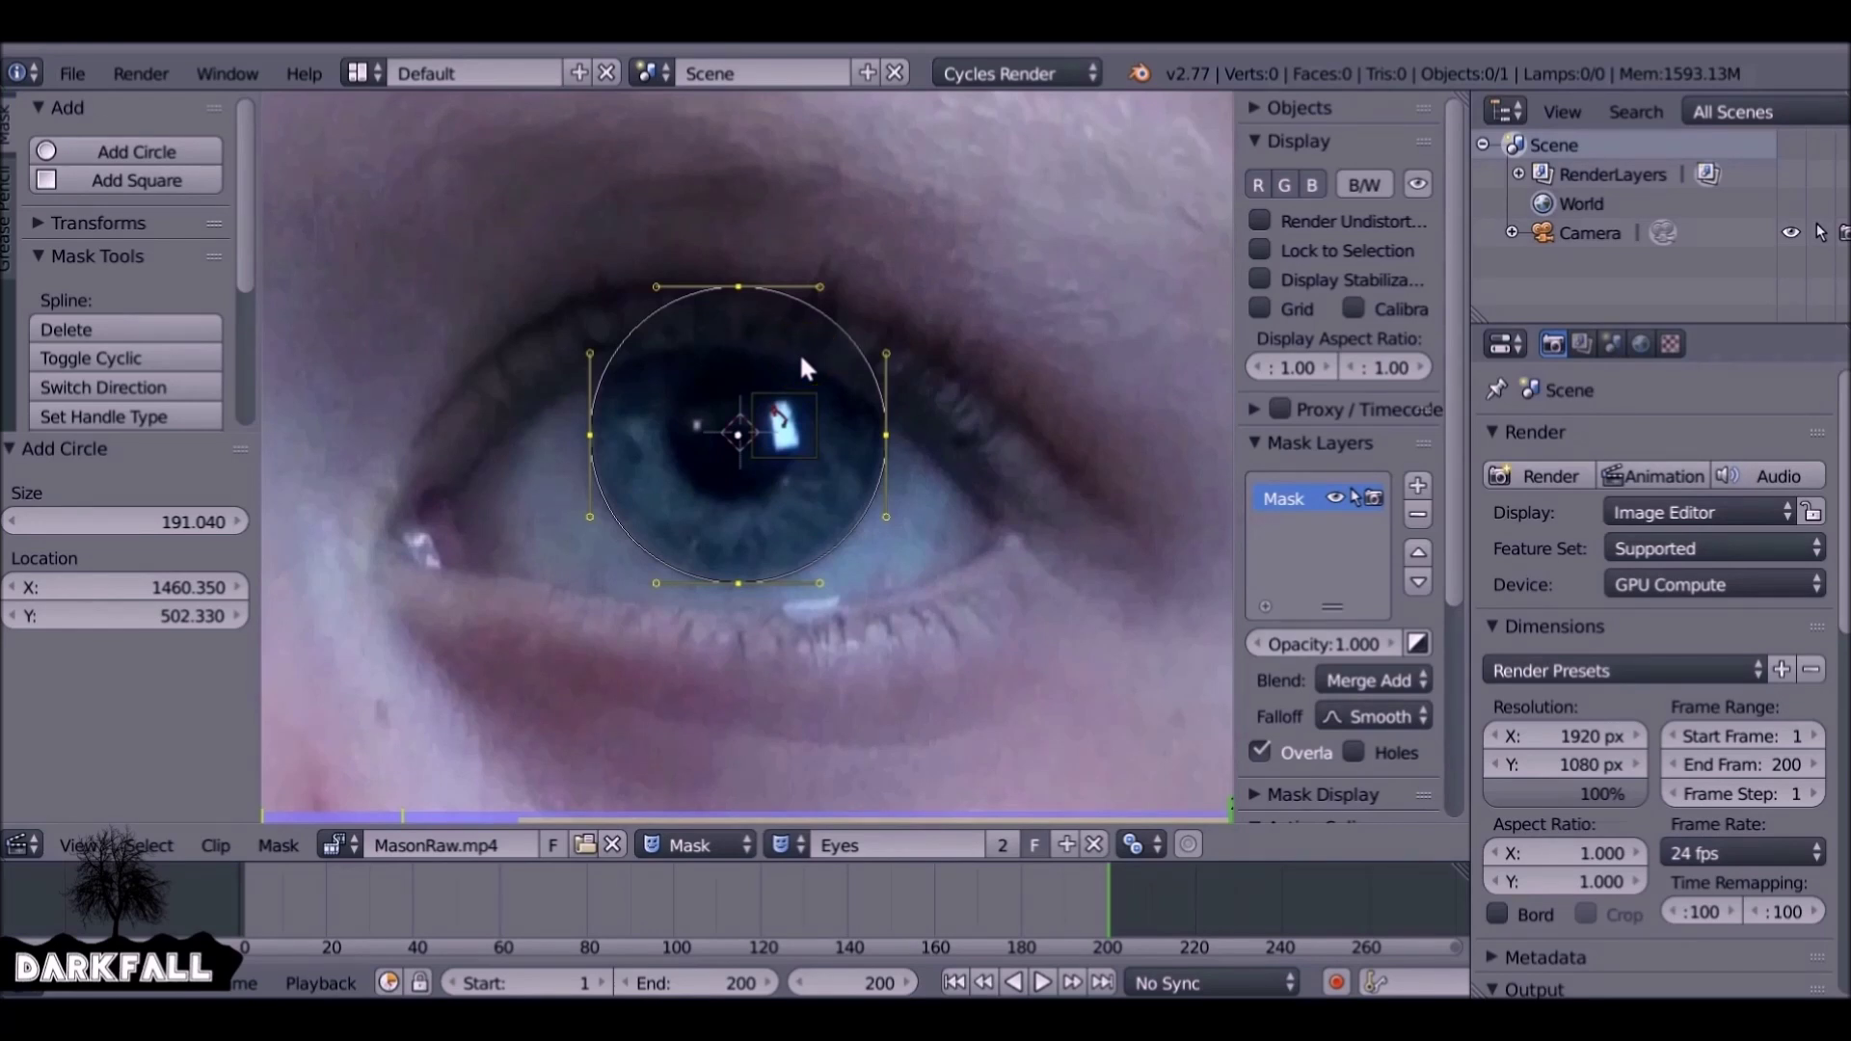
Parent the circle mask to this eye's reflection track and check how it follows the iris at frame 95
left_click(812, 397)
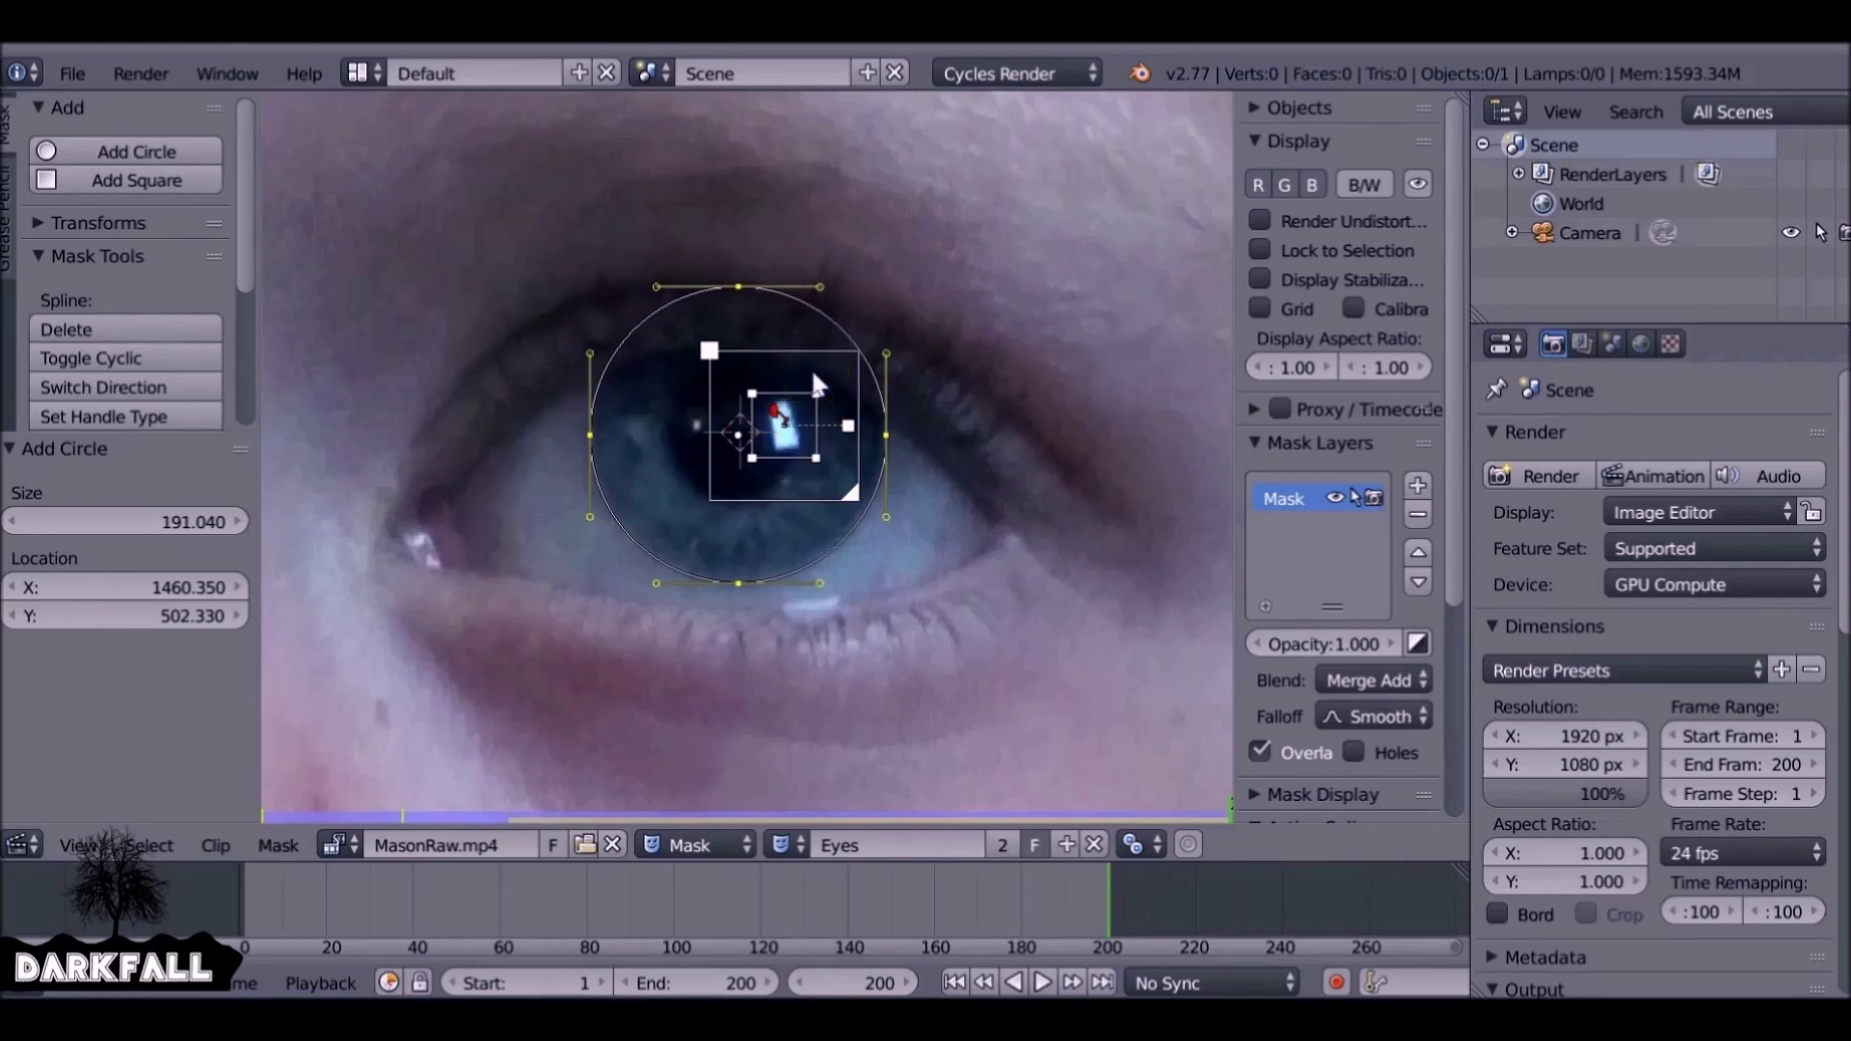
key("ctrl+p")
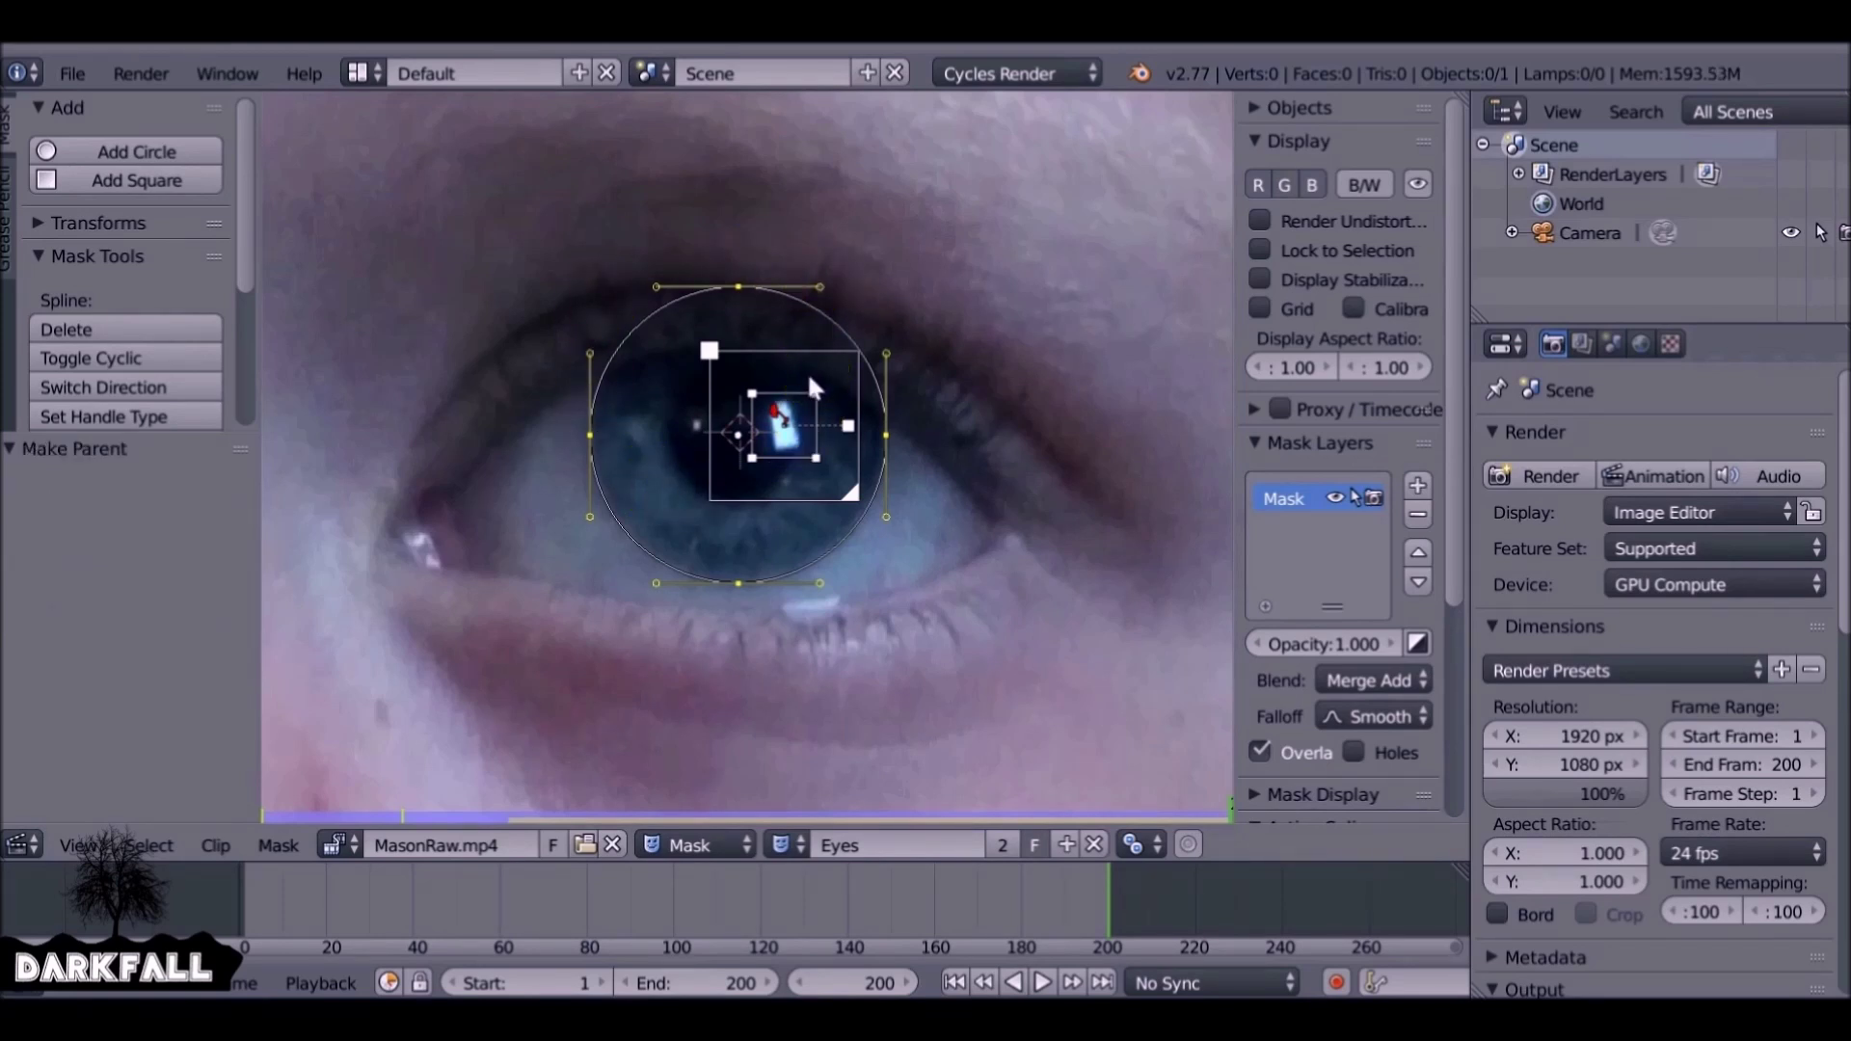
scroll(807, 372, "down", 6)
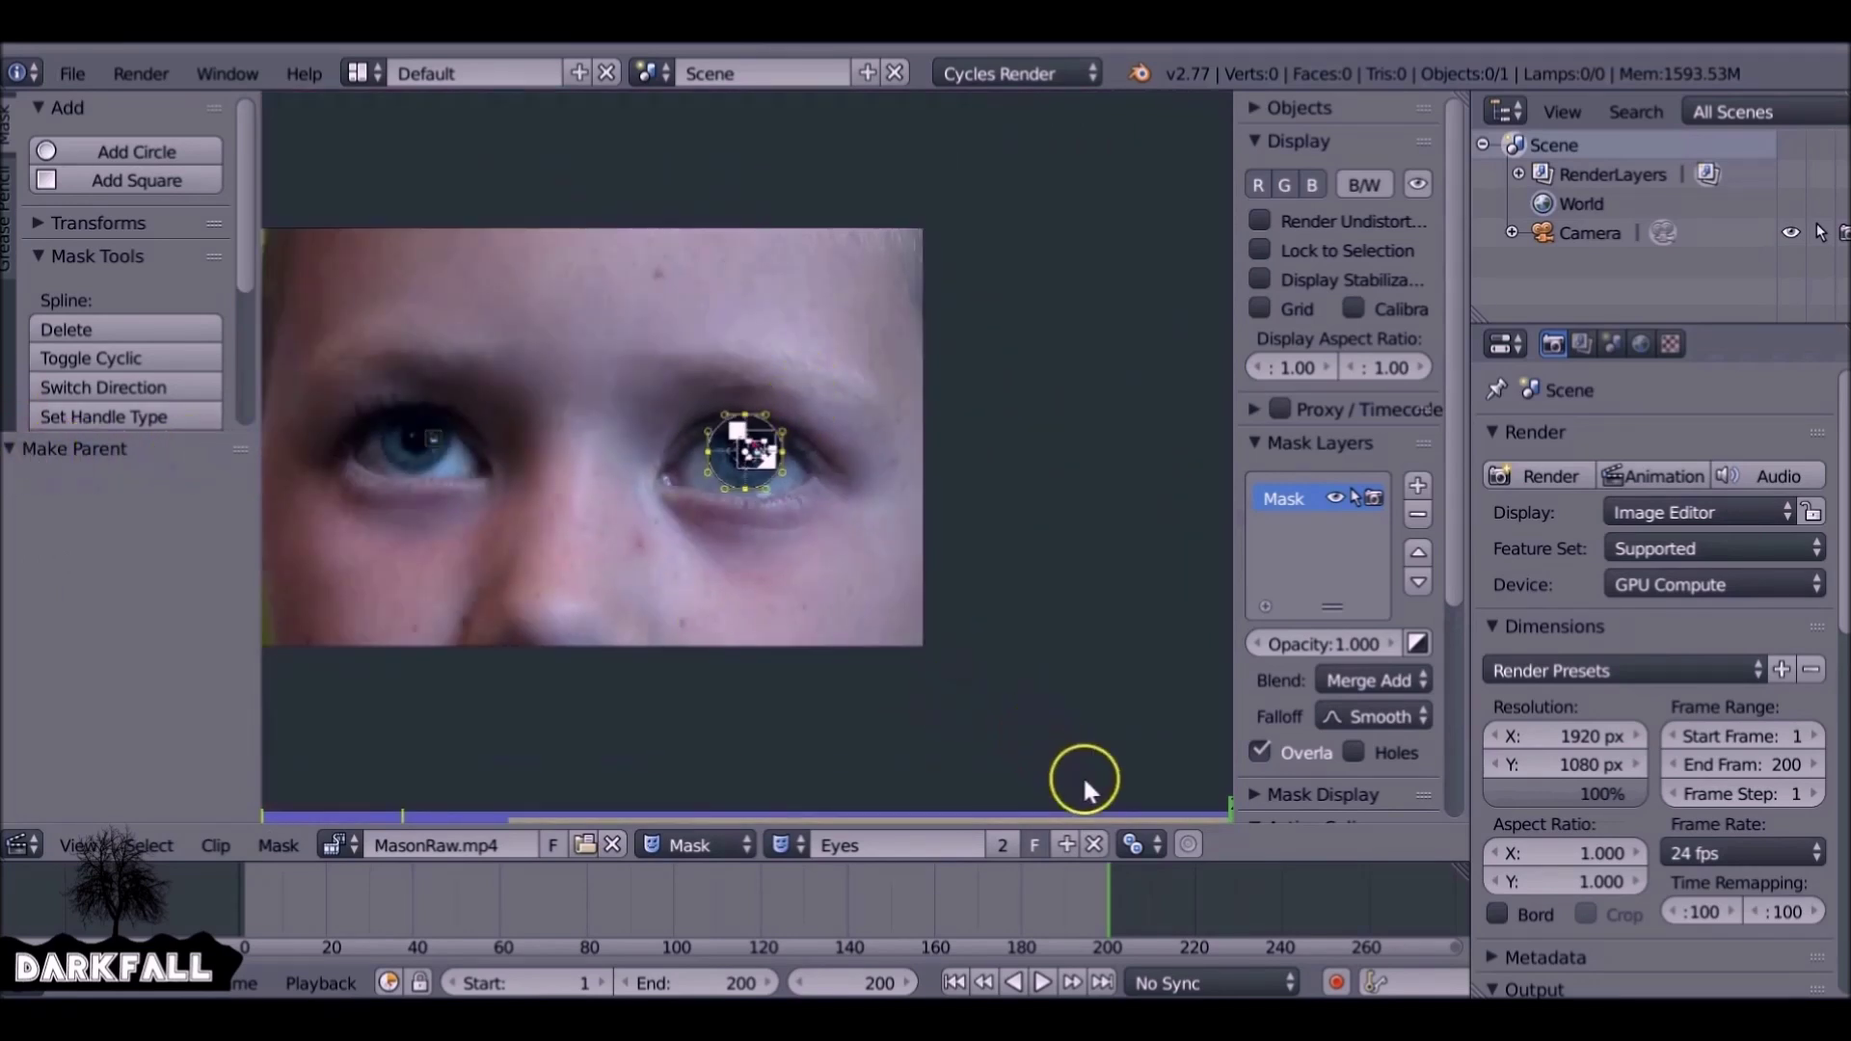
left_click_drag(1112, 905, 650, 923)
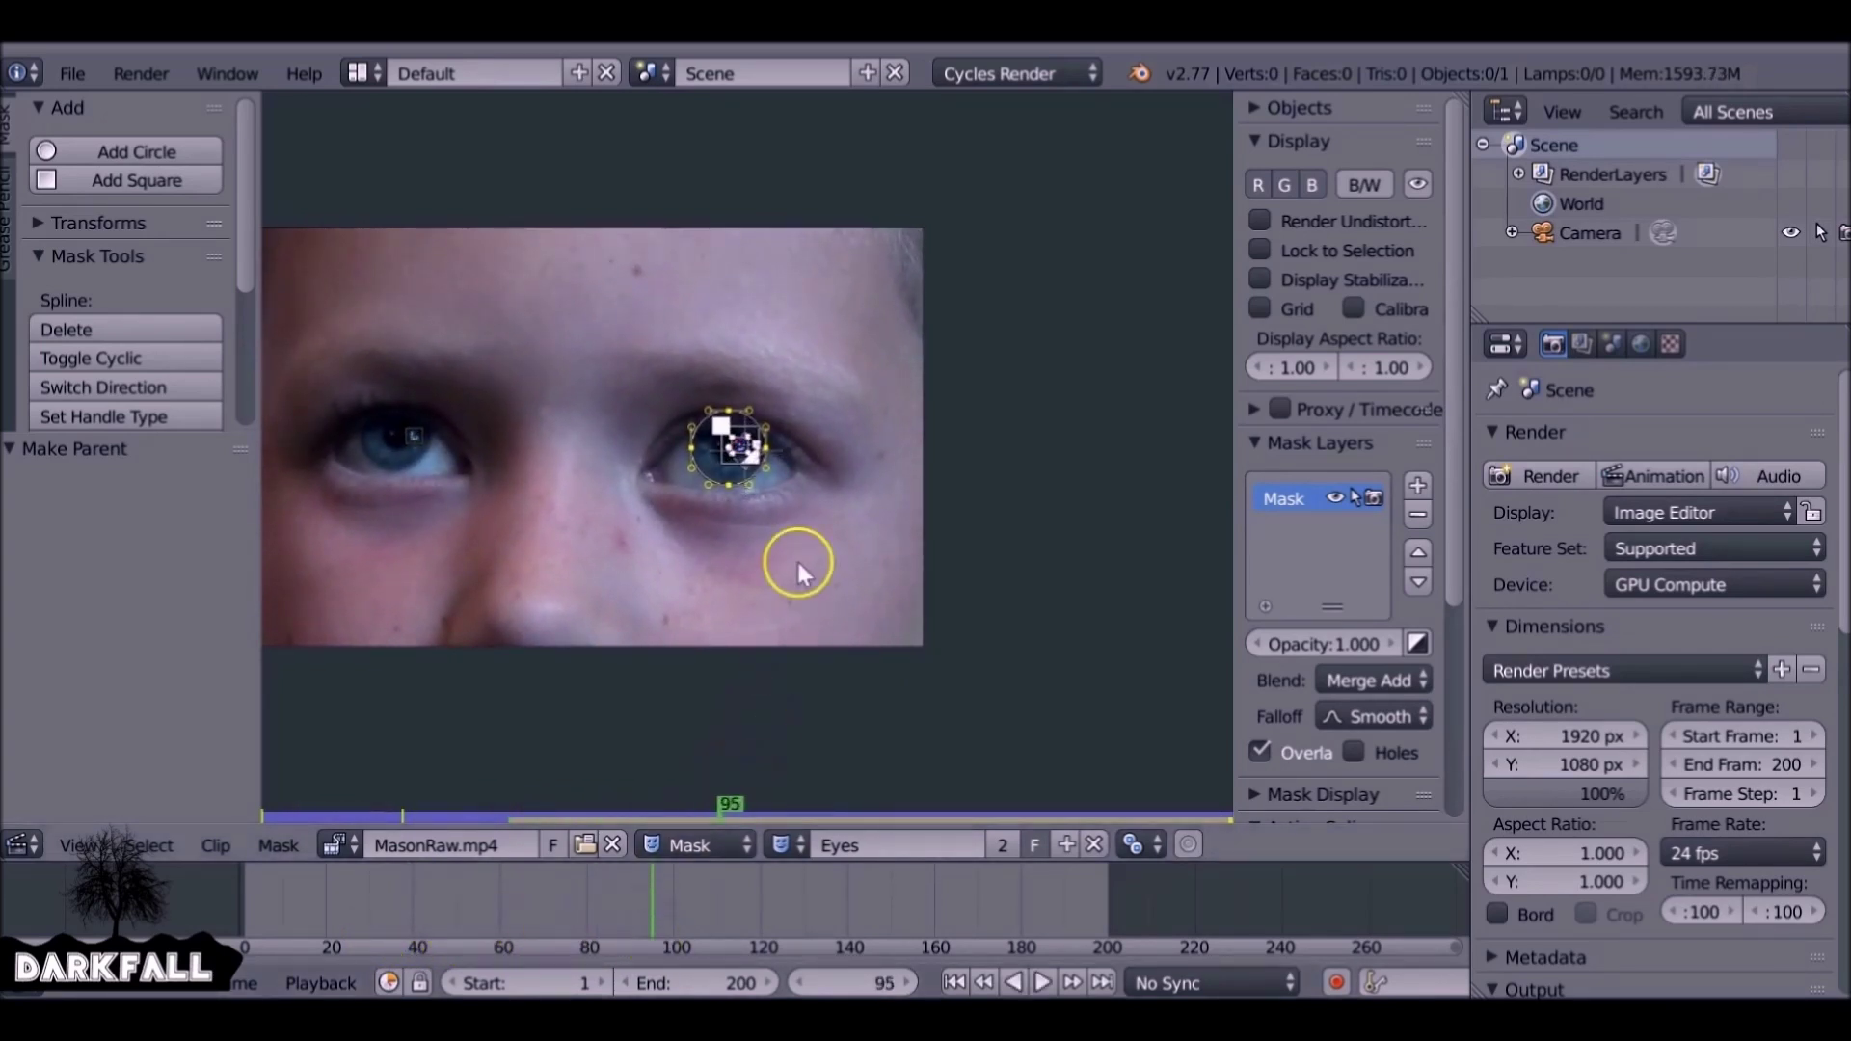
scroll(799, 568, "up", 4)
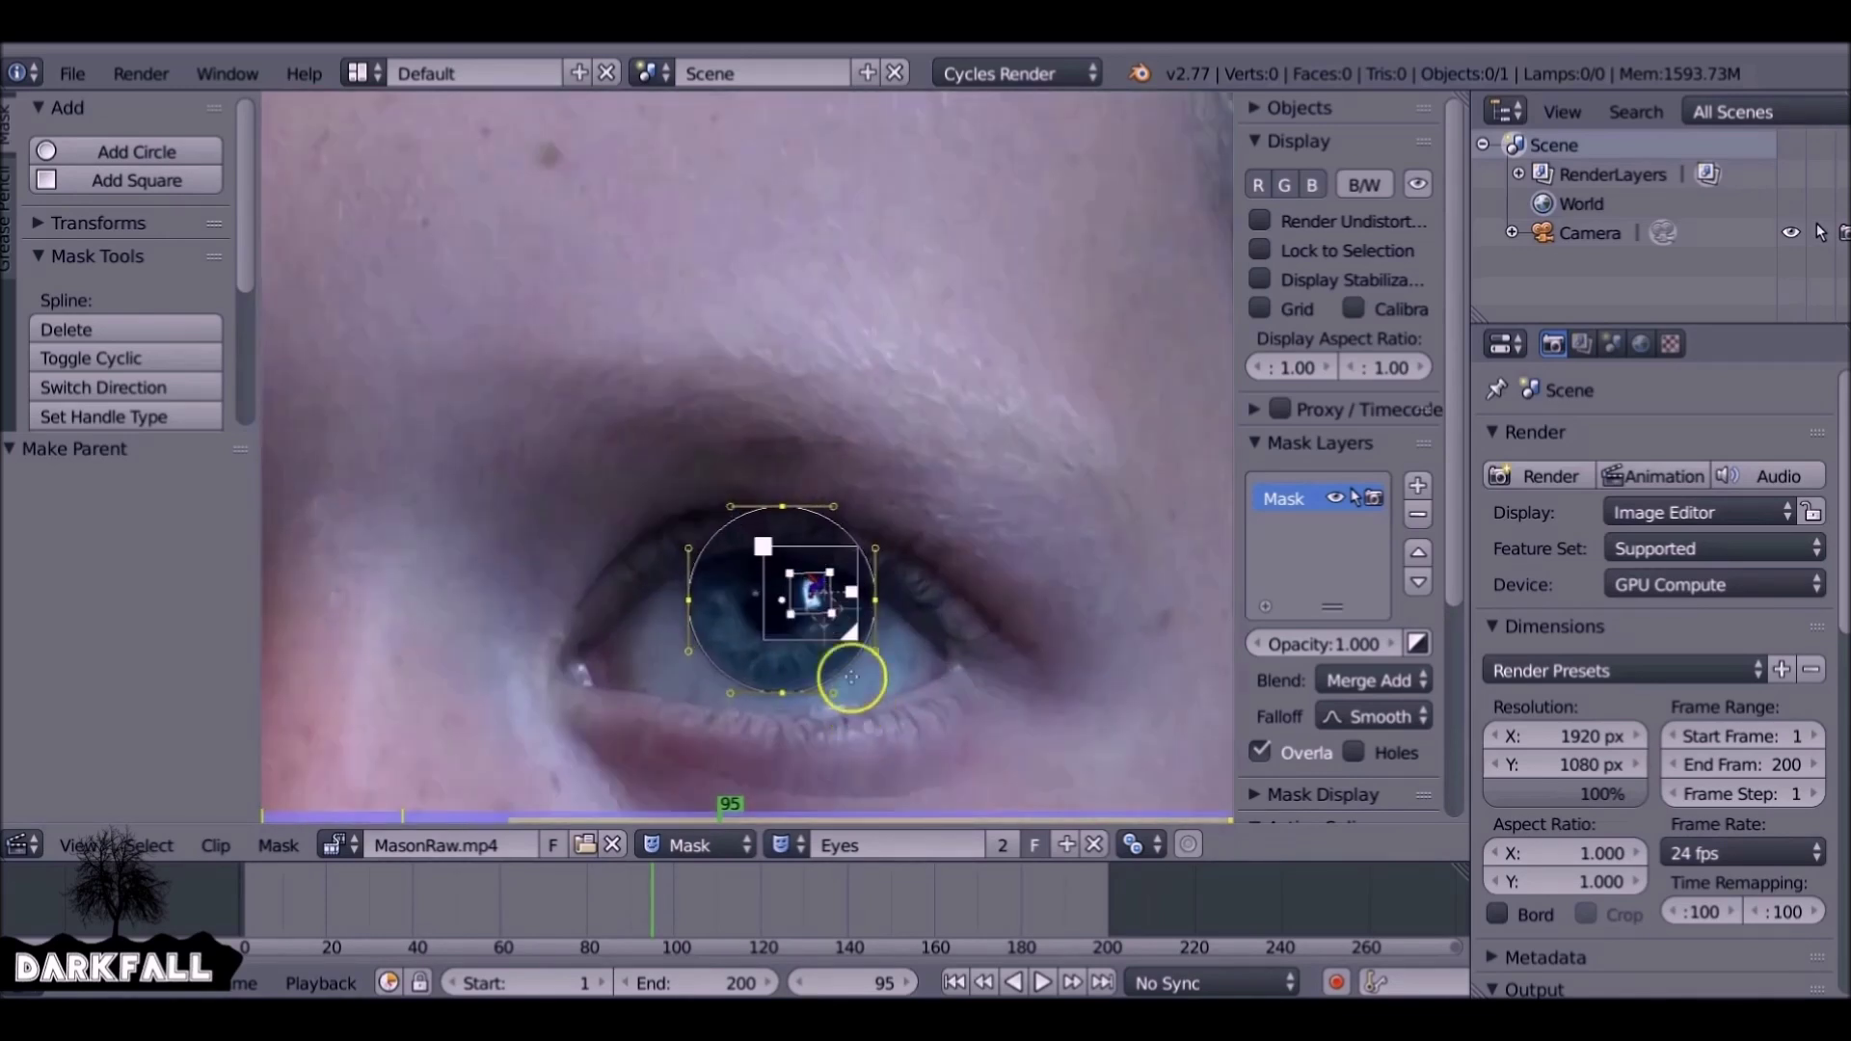
middle_click_drag(860, 709, 814, 537)
Go to frame 52, enable automatic keyframing, and key the circle mask with a zero-distance move
mouse_move(476, 881)
left_mouse_down()
mouse_move(455, 901)
mouse_move(407, 889)
mouse_move(472, 891)
left_mouse_up()
key("Left")
key("Left")
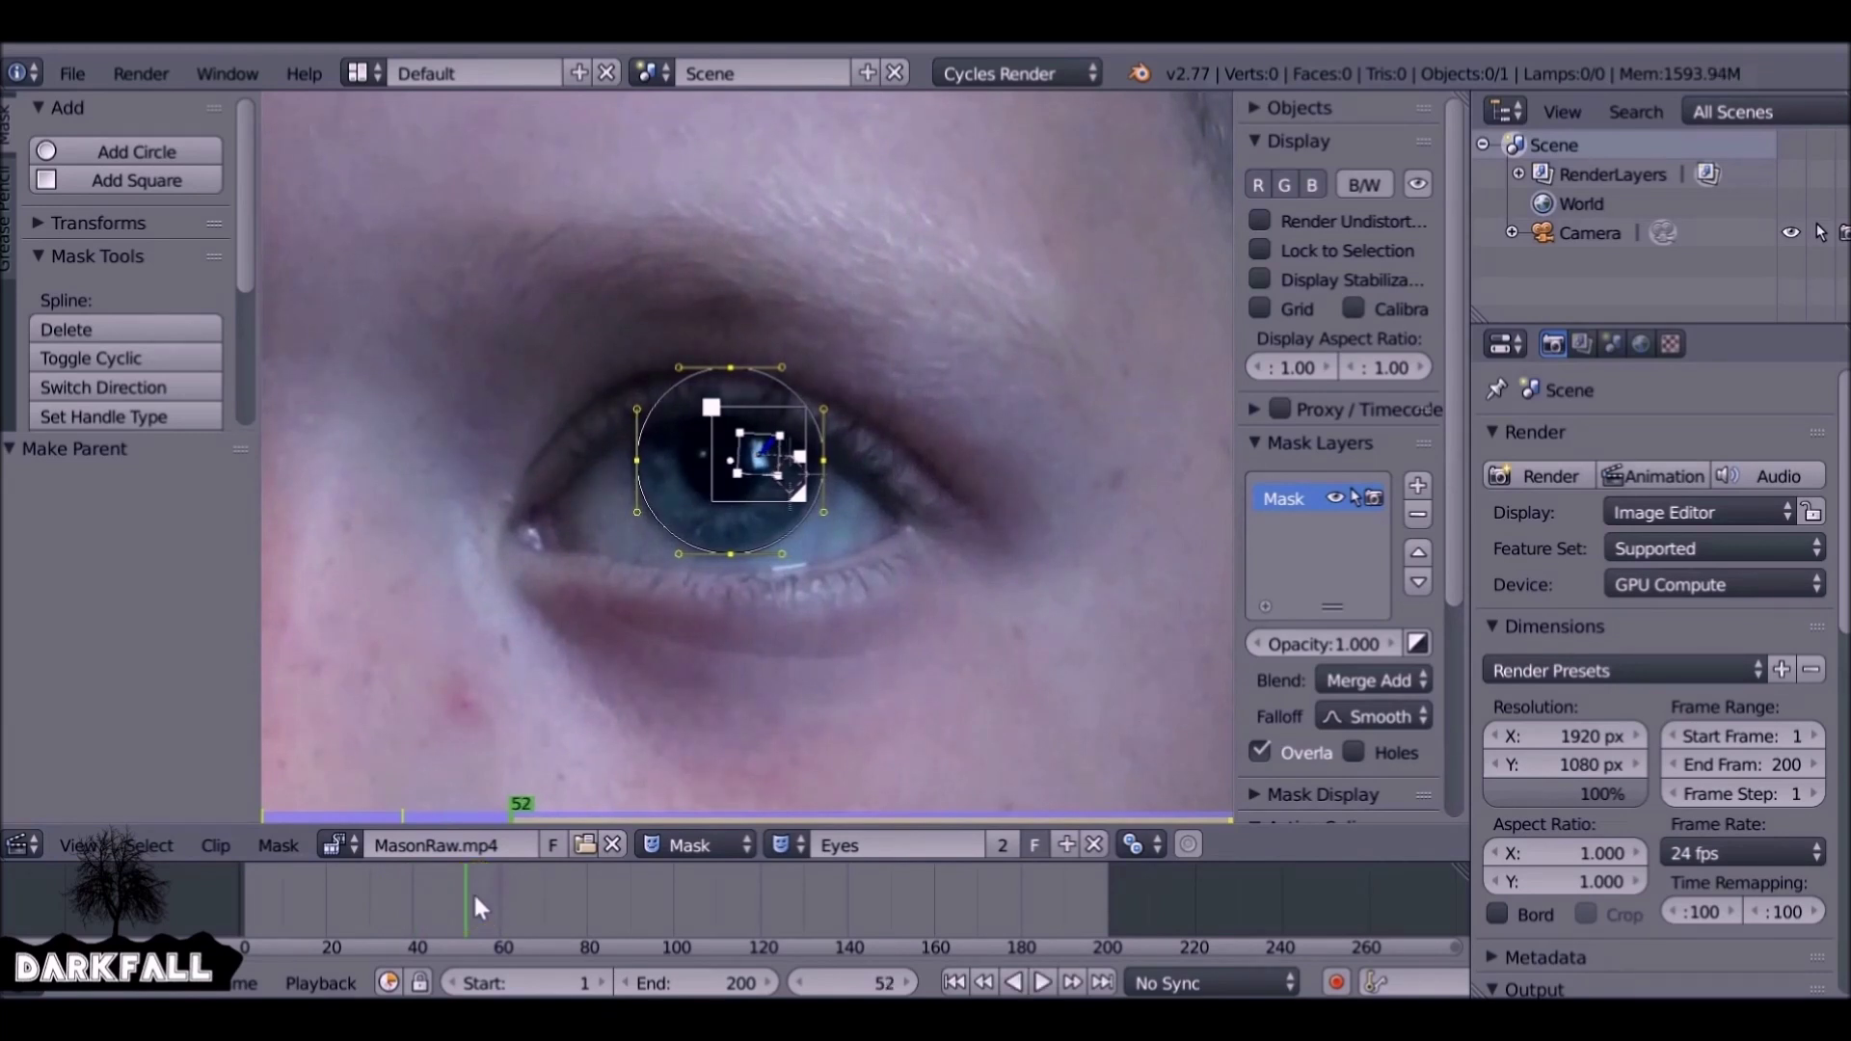
left_click(1336, 982)
scroll(864, 538, "up", 2)
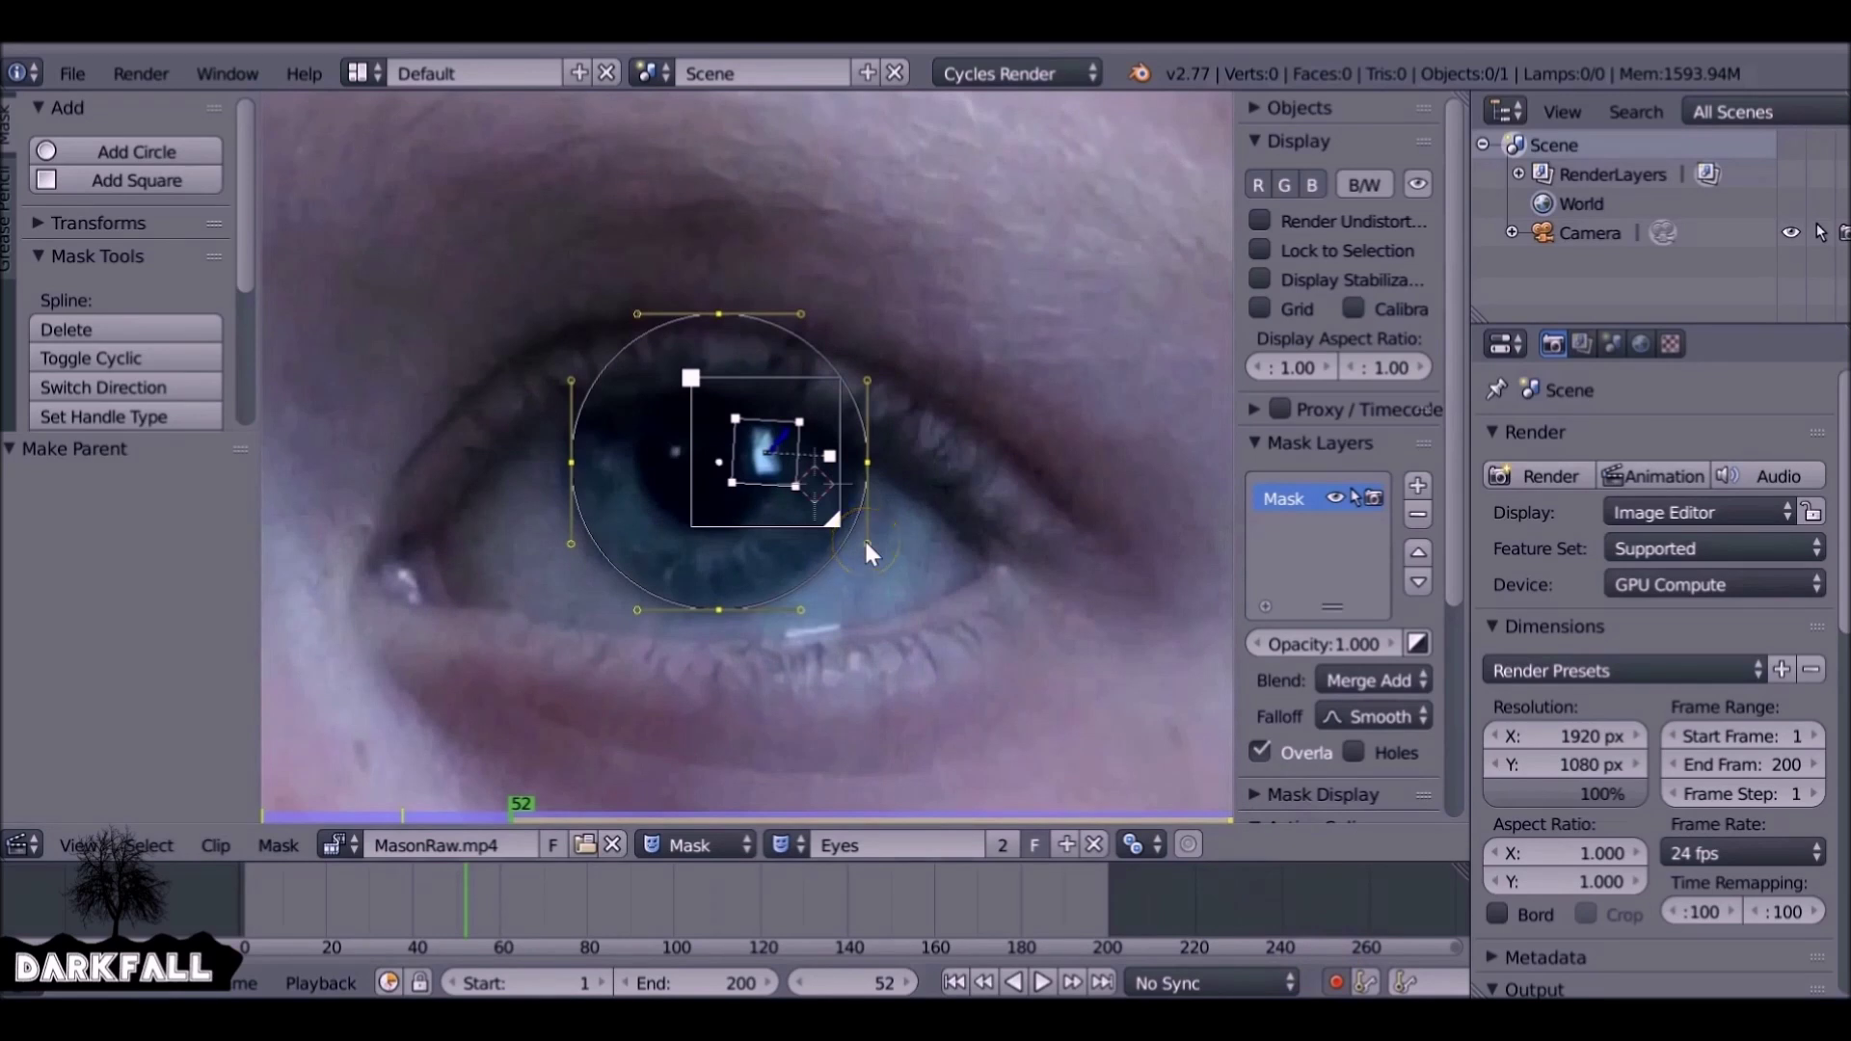
scroll(864, 538, "up", 2)
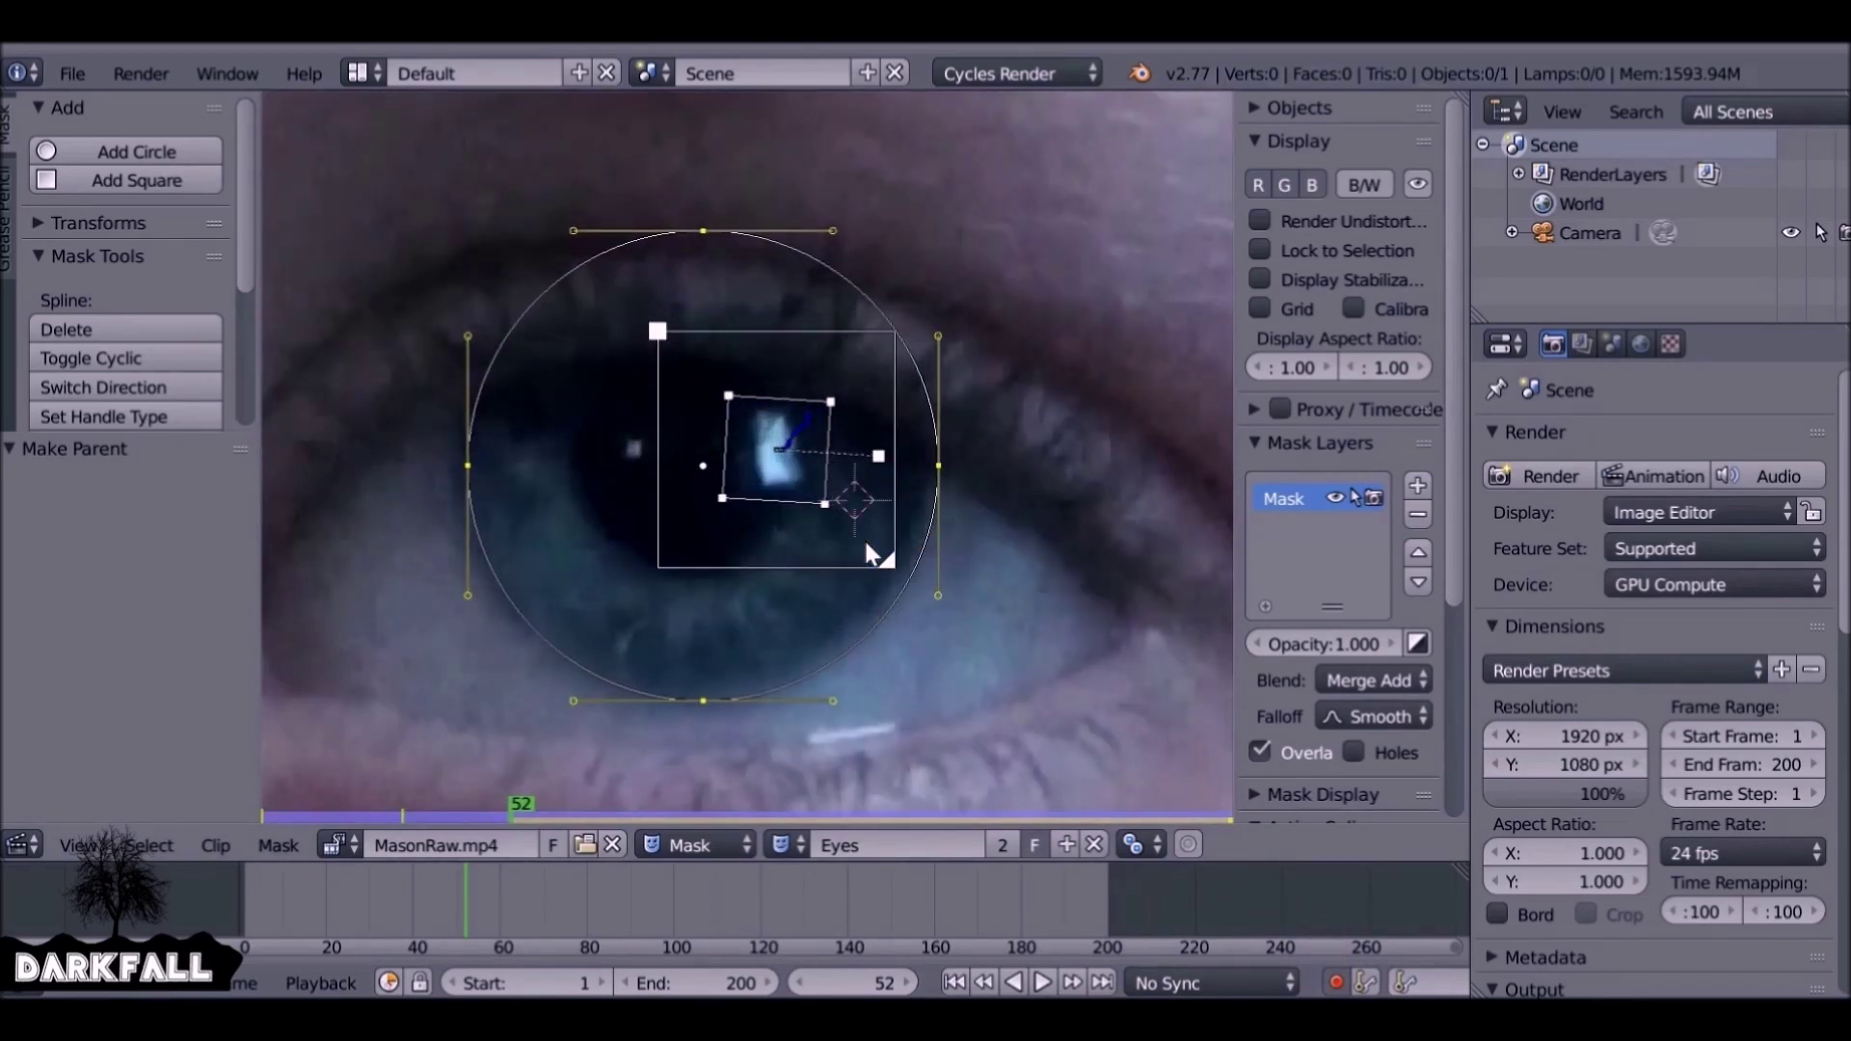
key("g")
left_click(864, 536)
Move the circle mask to follow the iris by about X -0.004, Y -0.0006 at frame 51 and X -0.005, Y -0.011 at frame 49
key("Left")
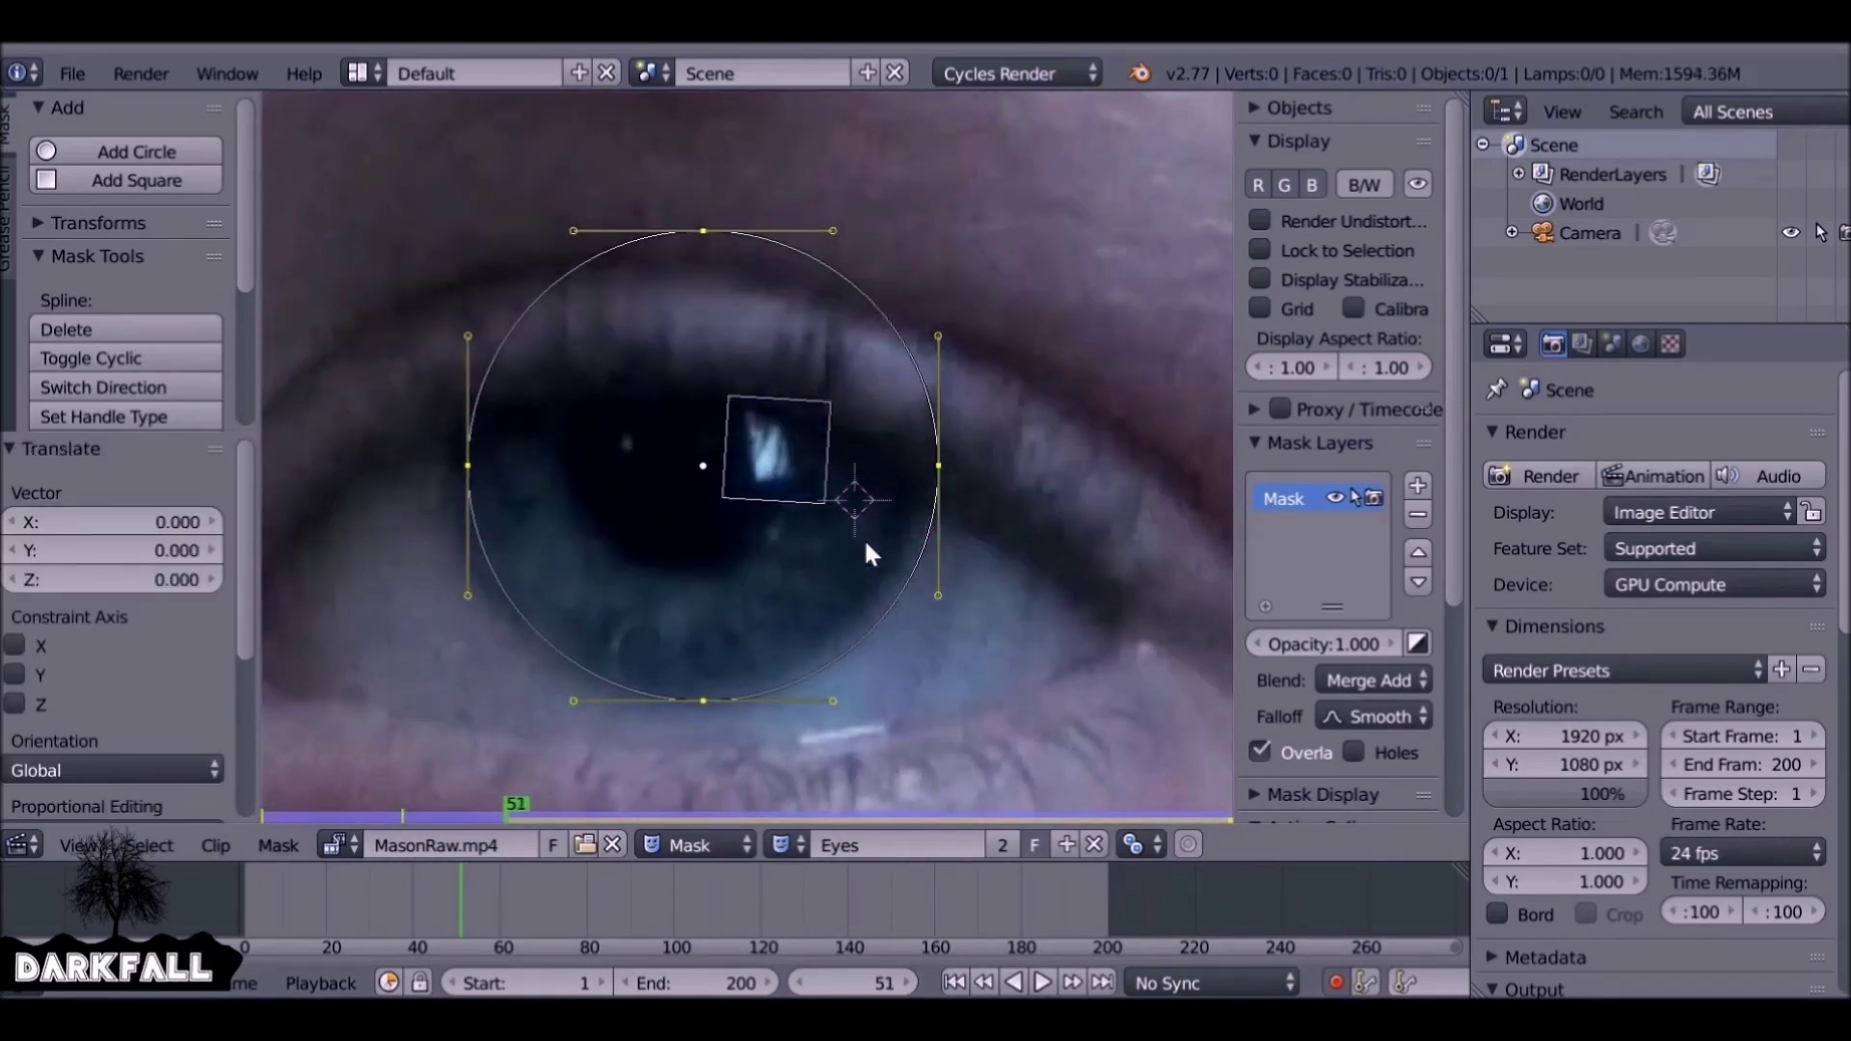
key("g")
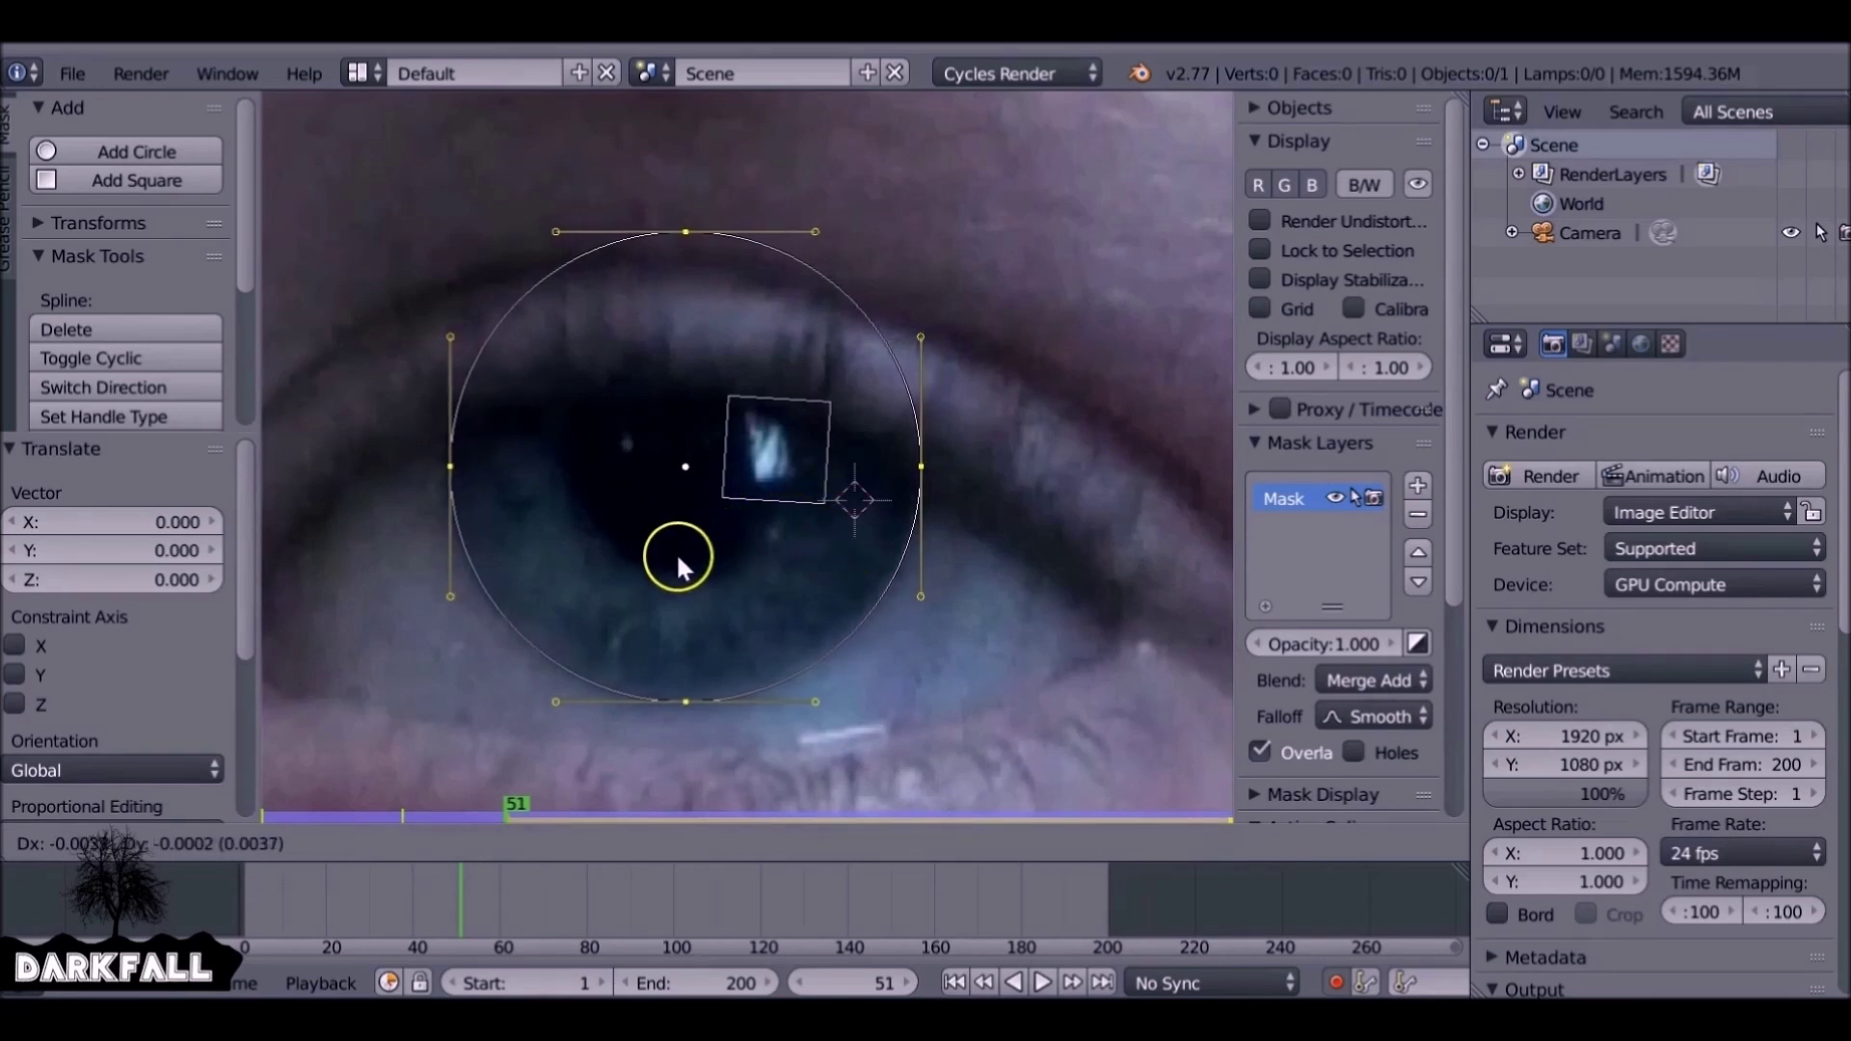
left_click(654, 580)
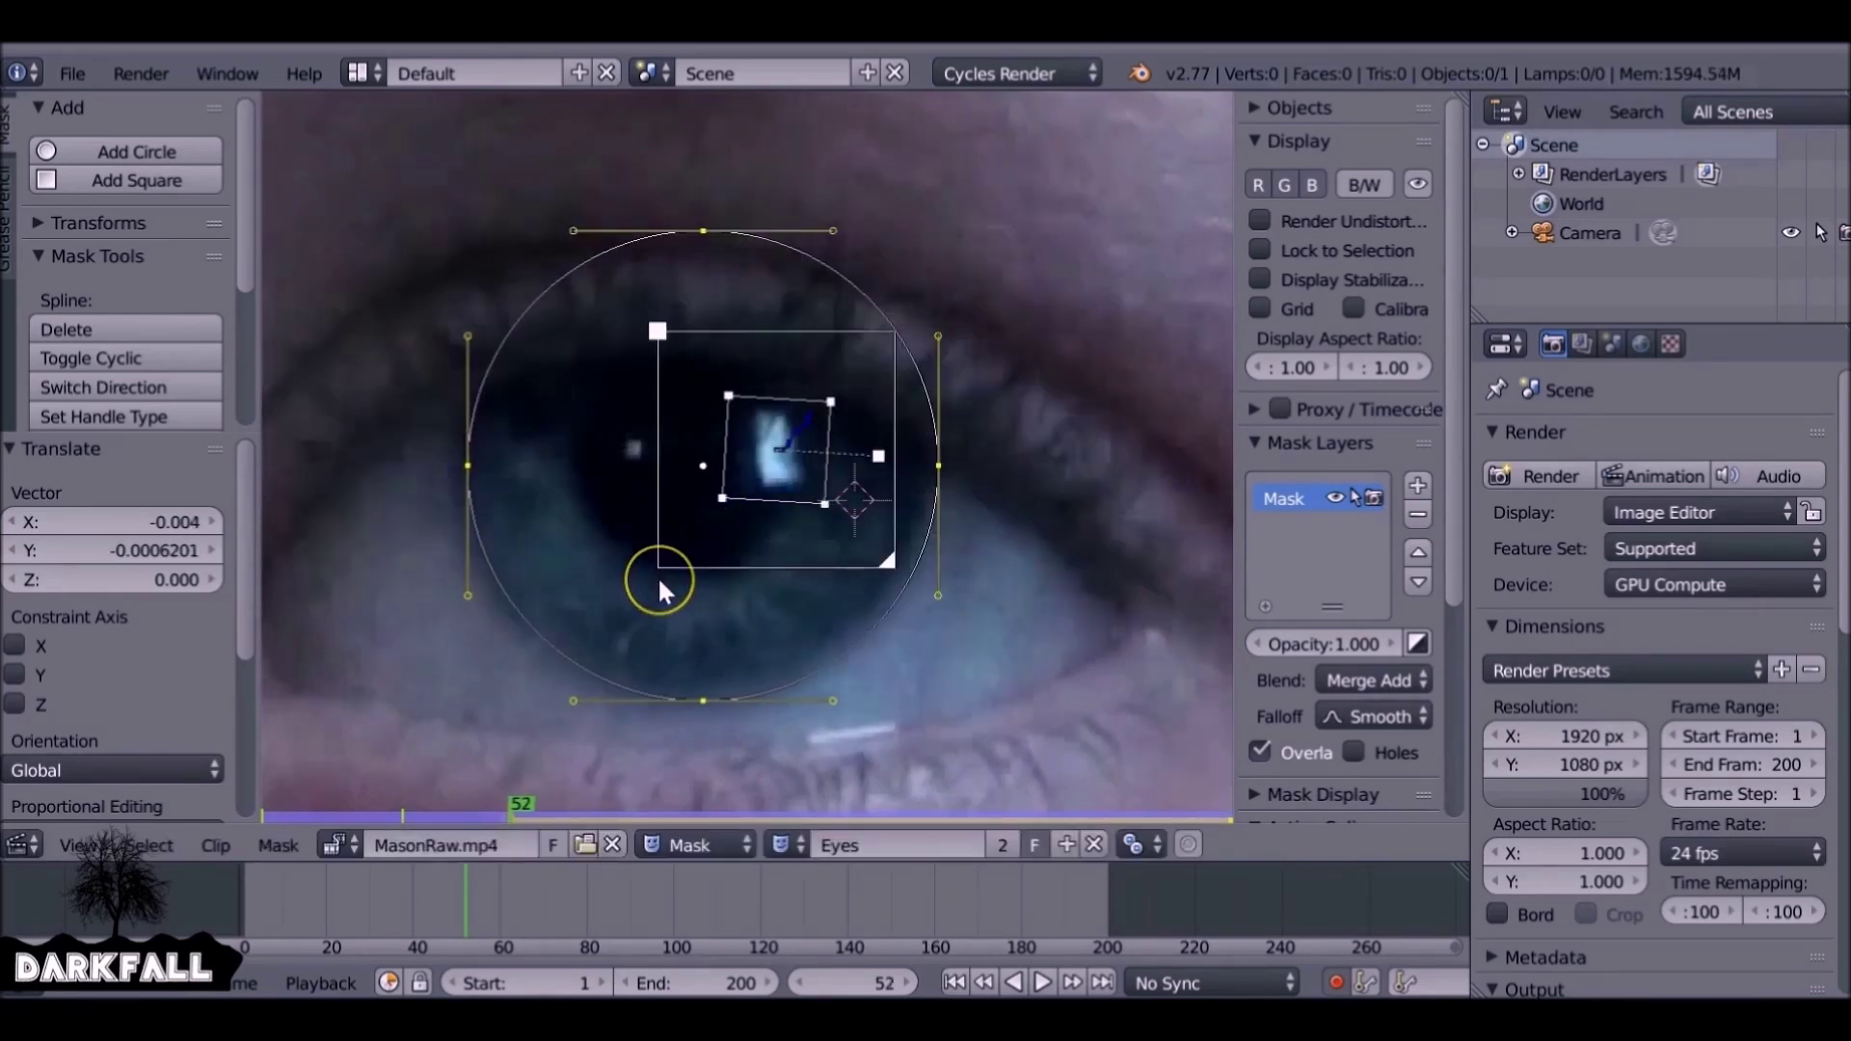
key("Left")
key("Left")
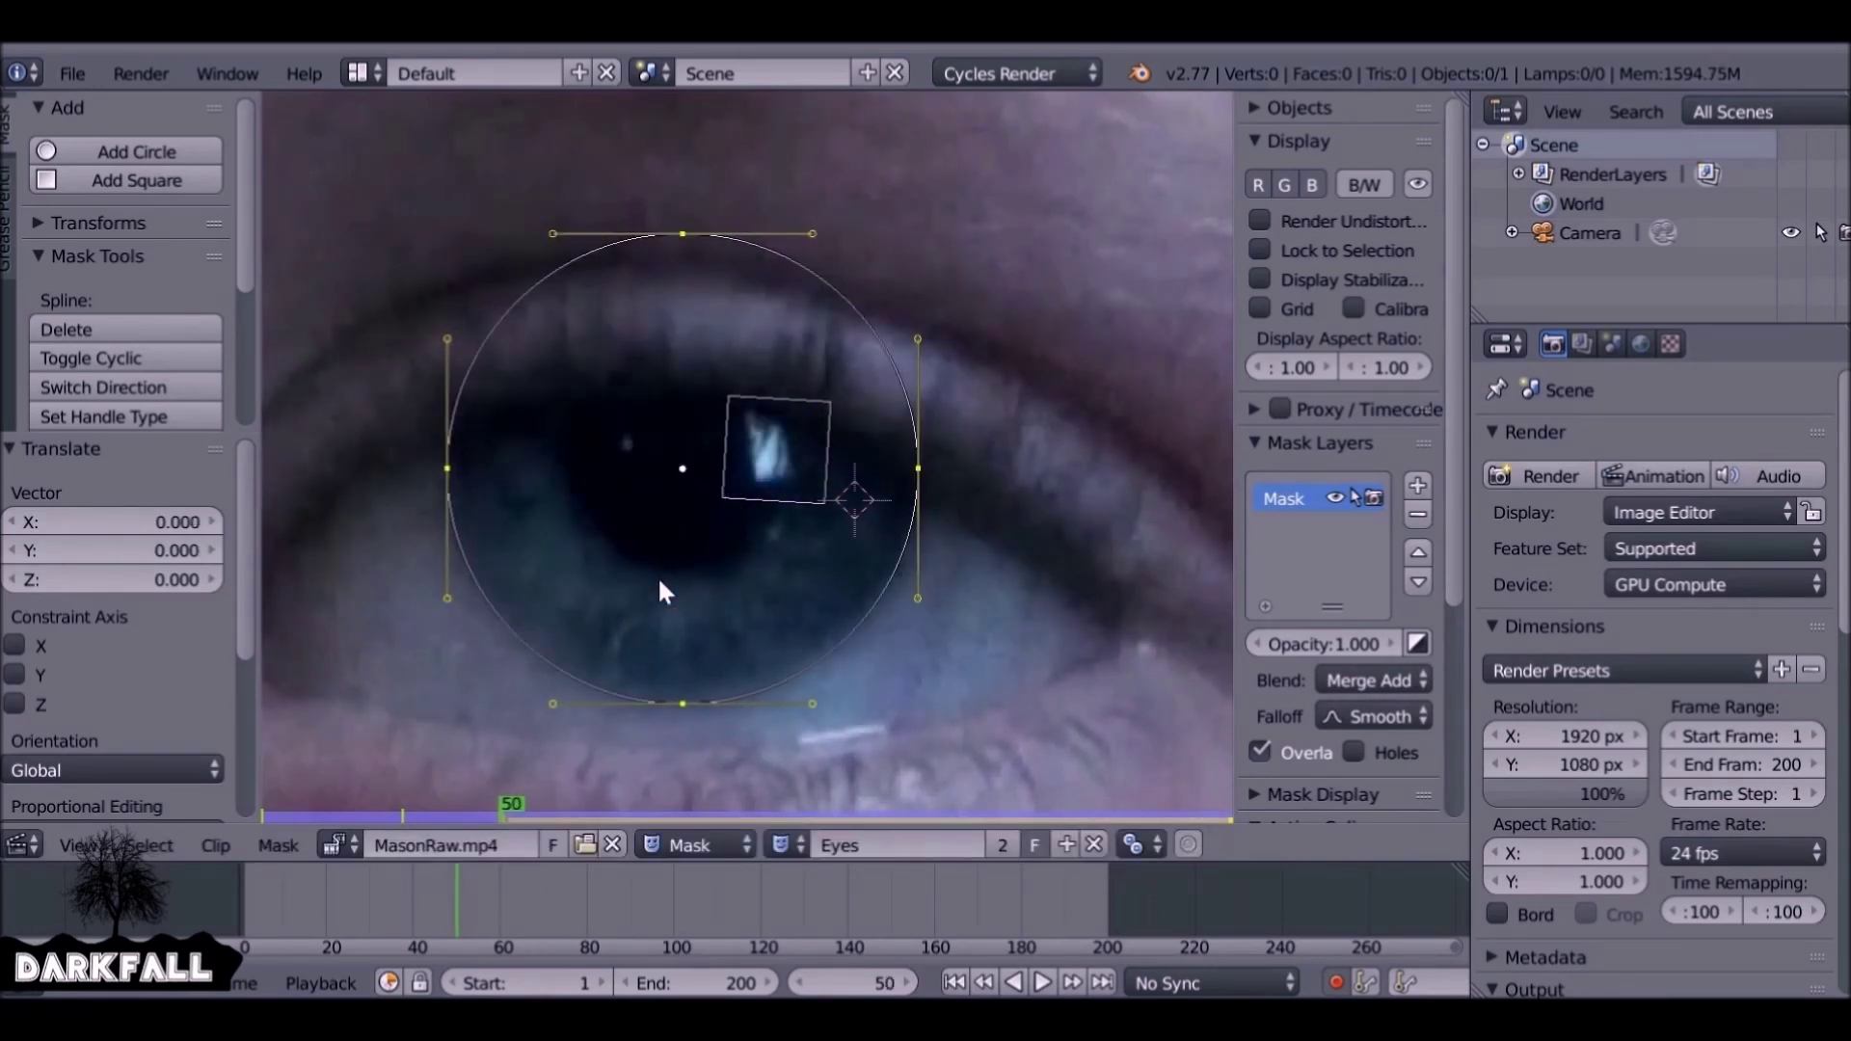
key("g")
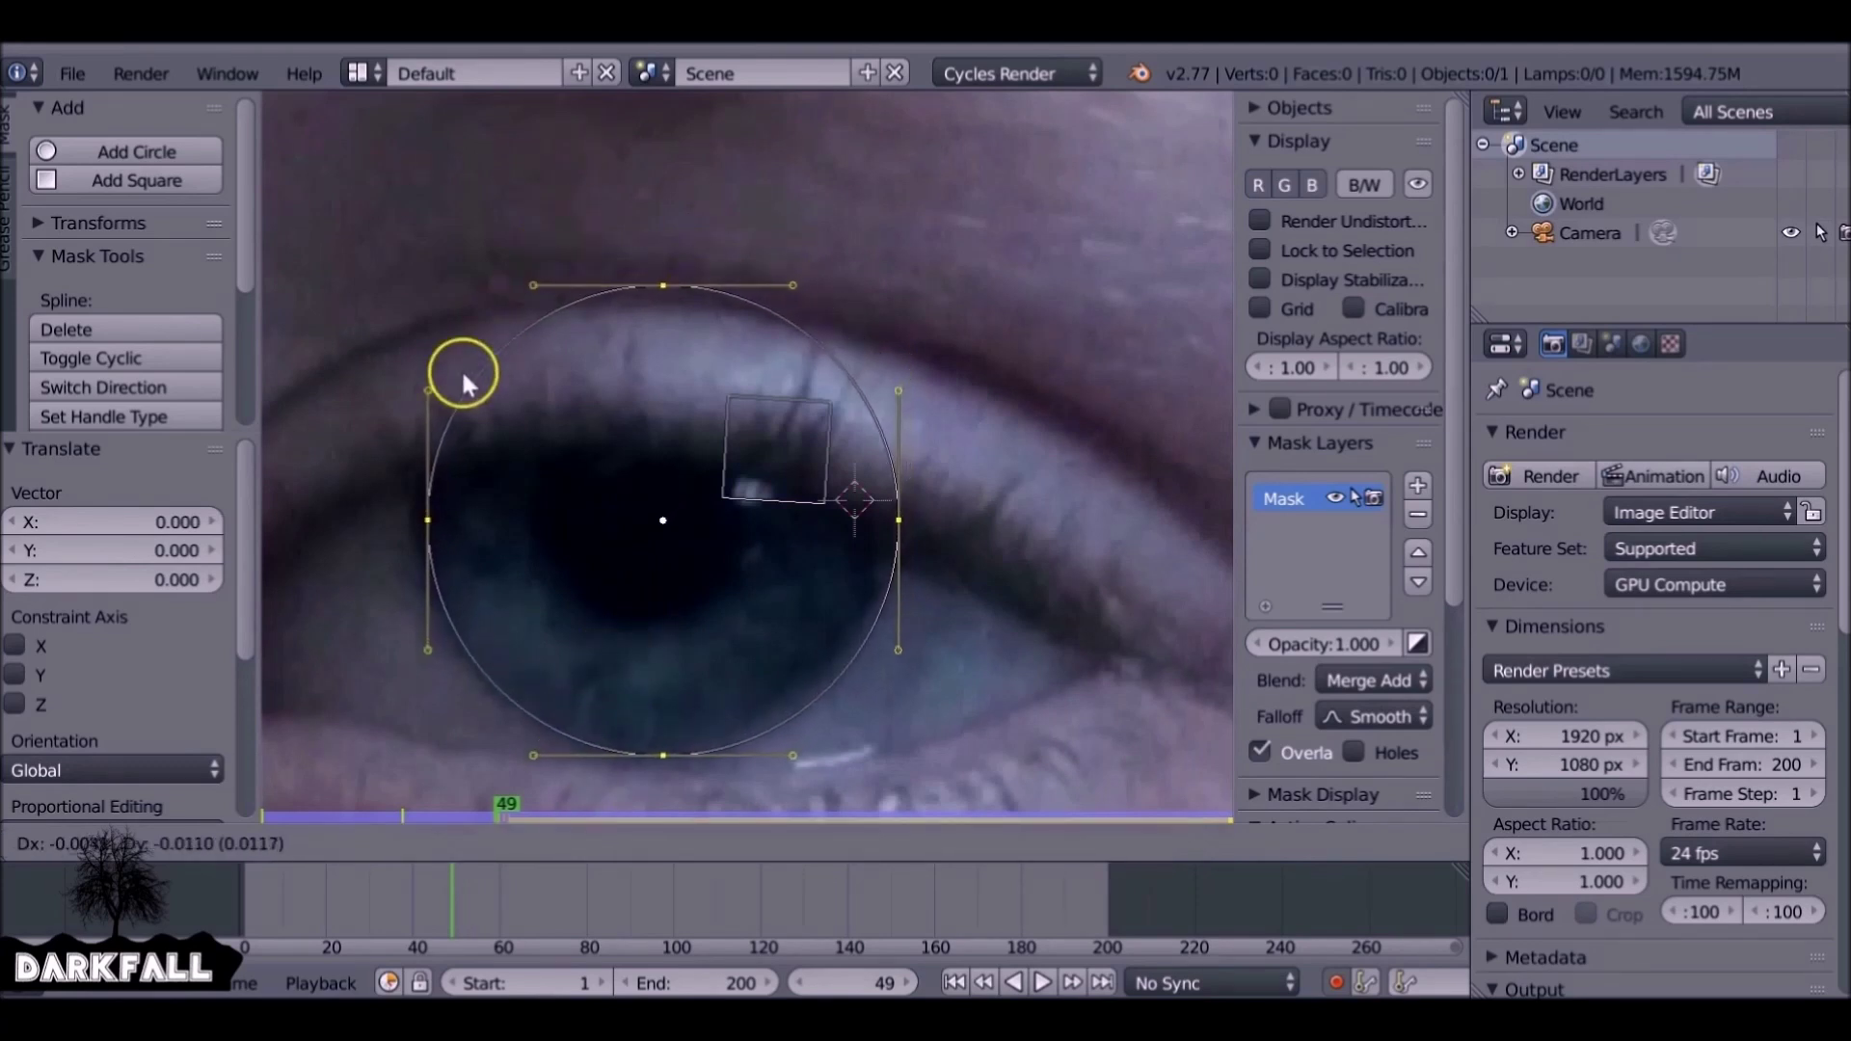
left_click(397, 386)
Move the circle mask to follow the iris by about X -0.0035, Y 0.0004 at frame 48 and X -0.001 at frame 46
key("Left")
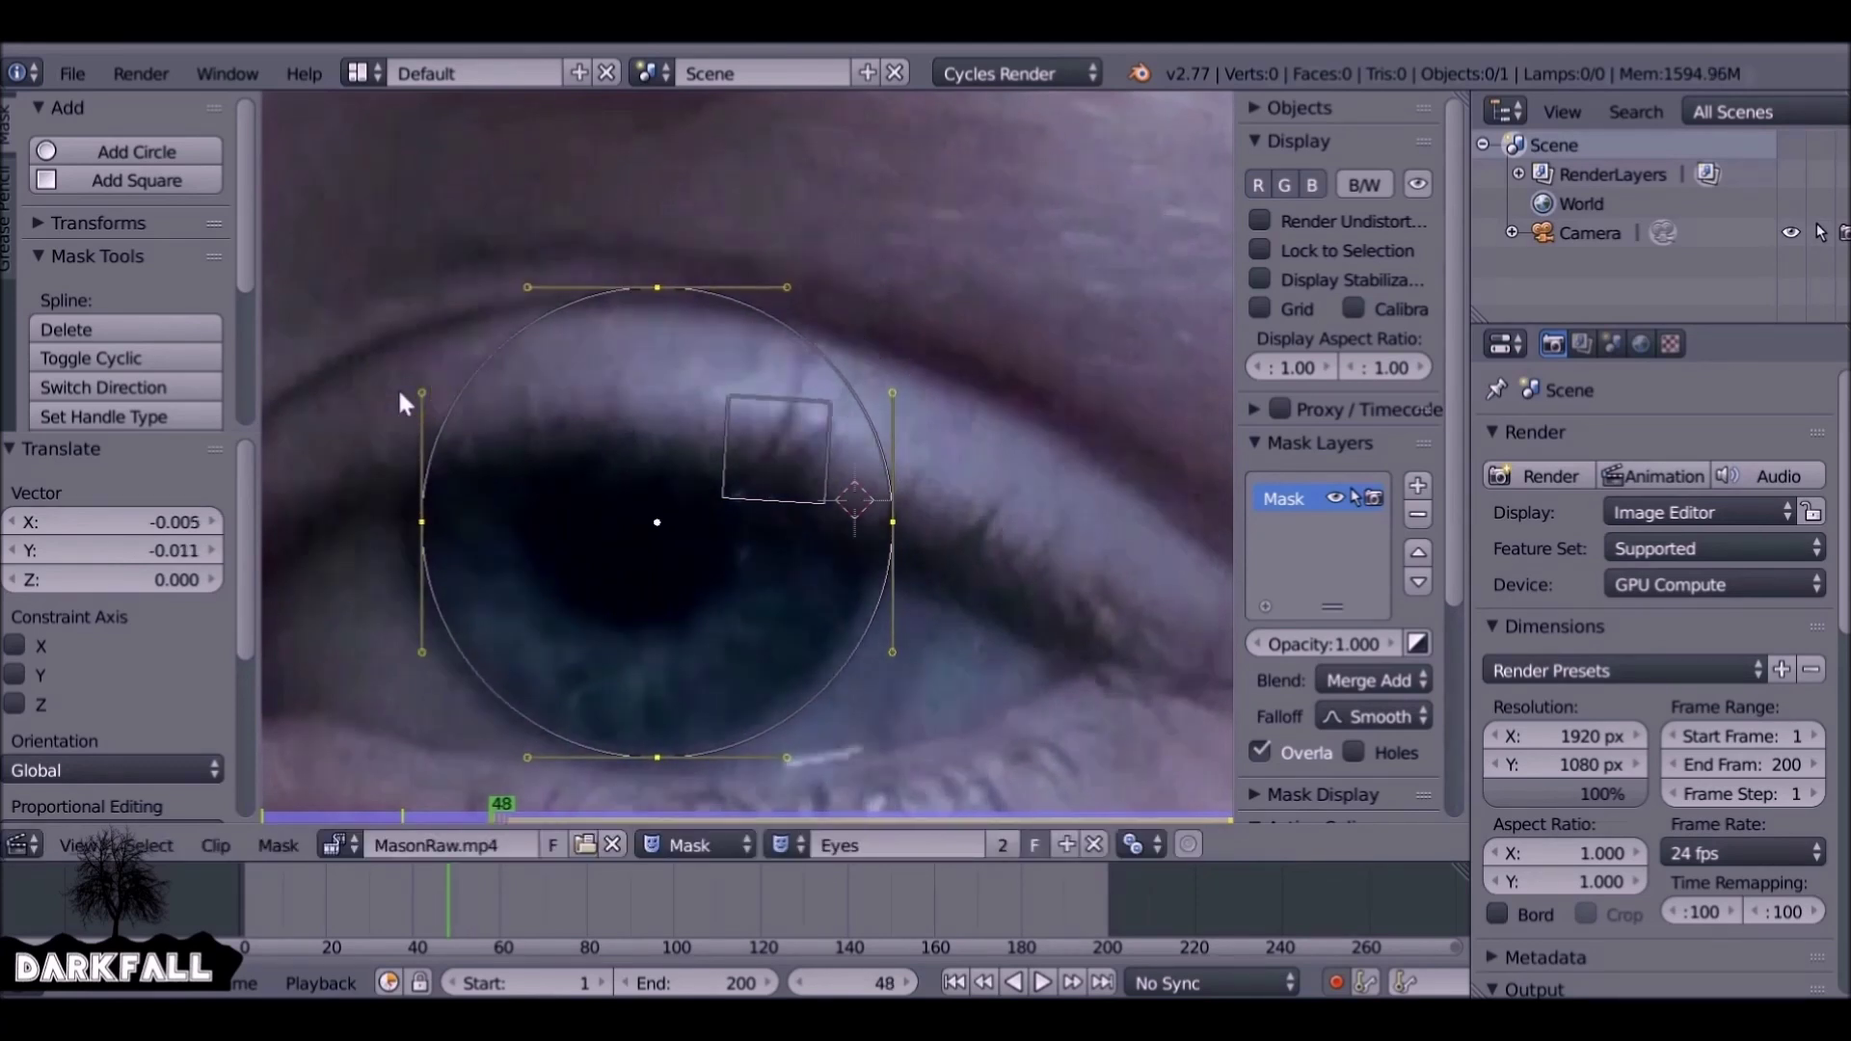
key("g")
left_click(266, 367)
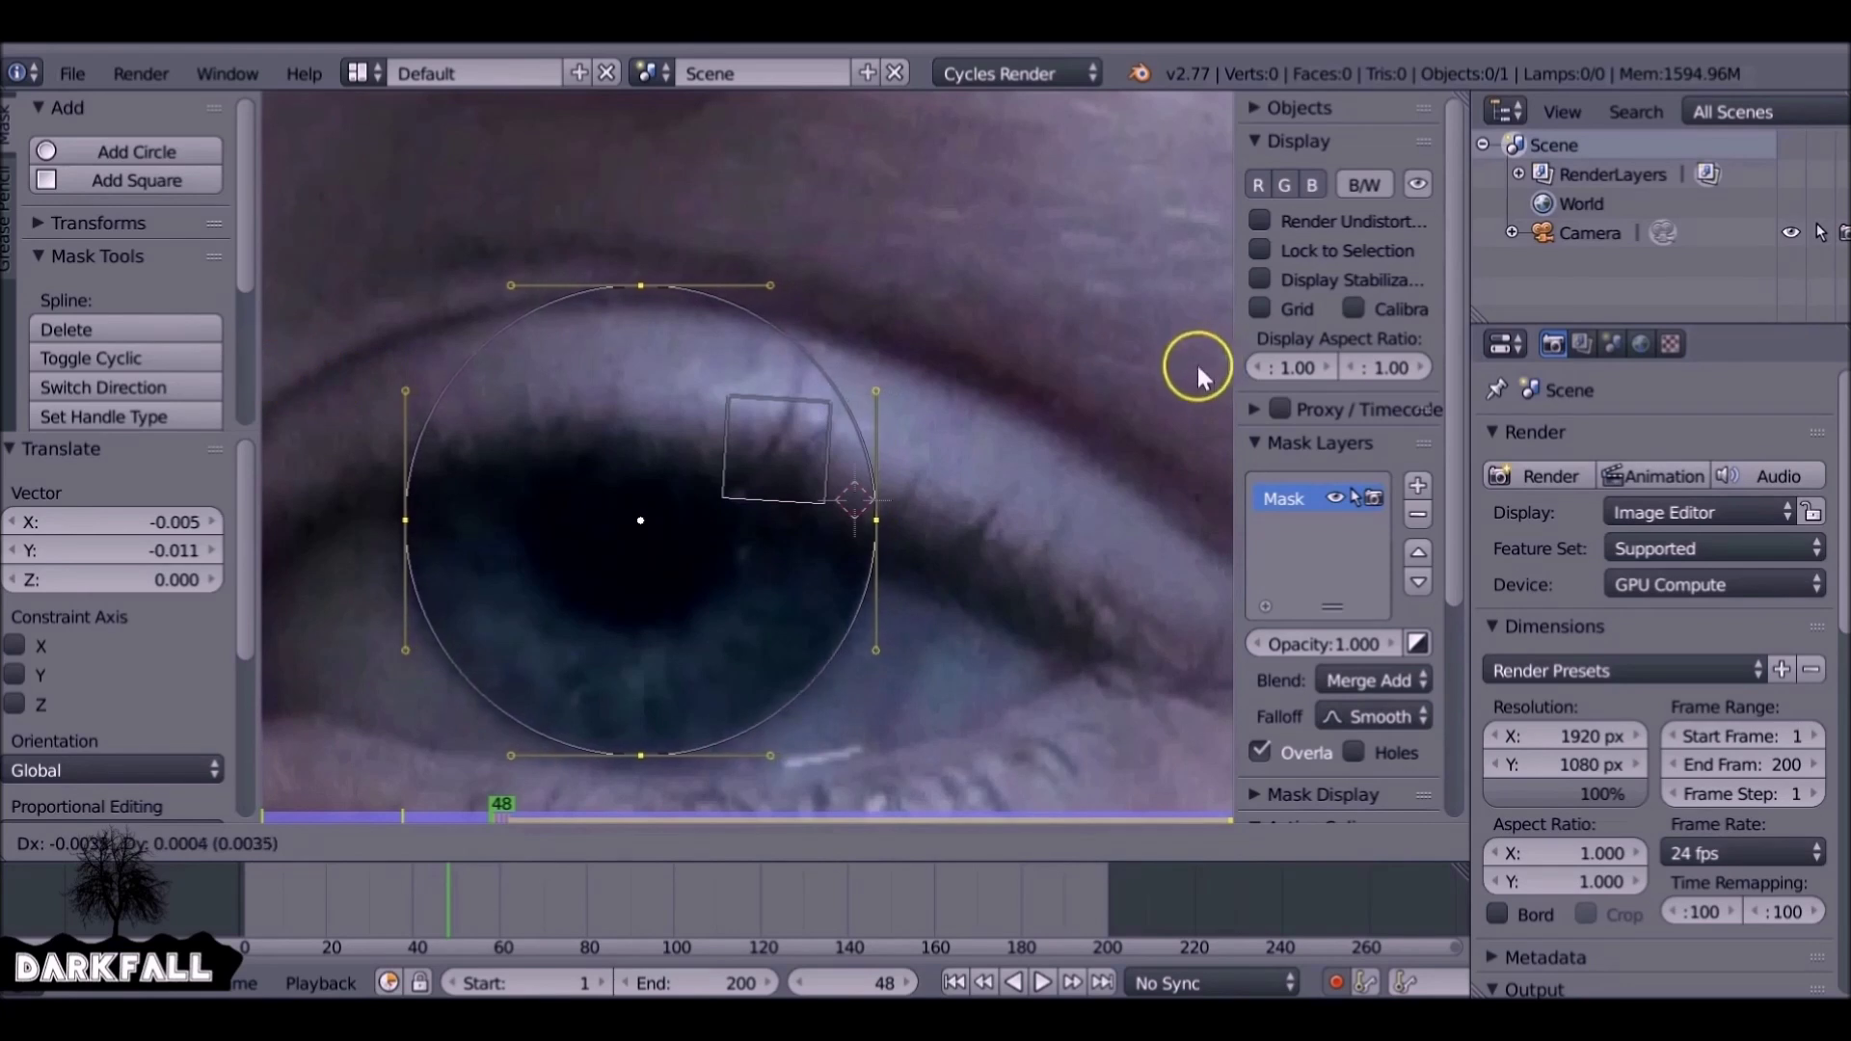
key("Left")
key("Left")
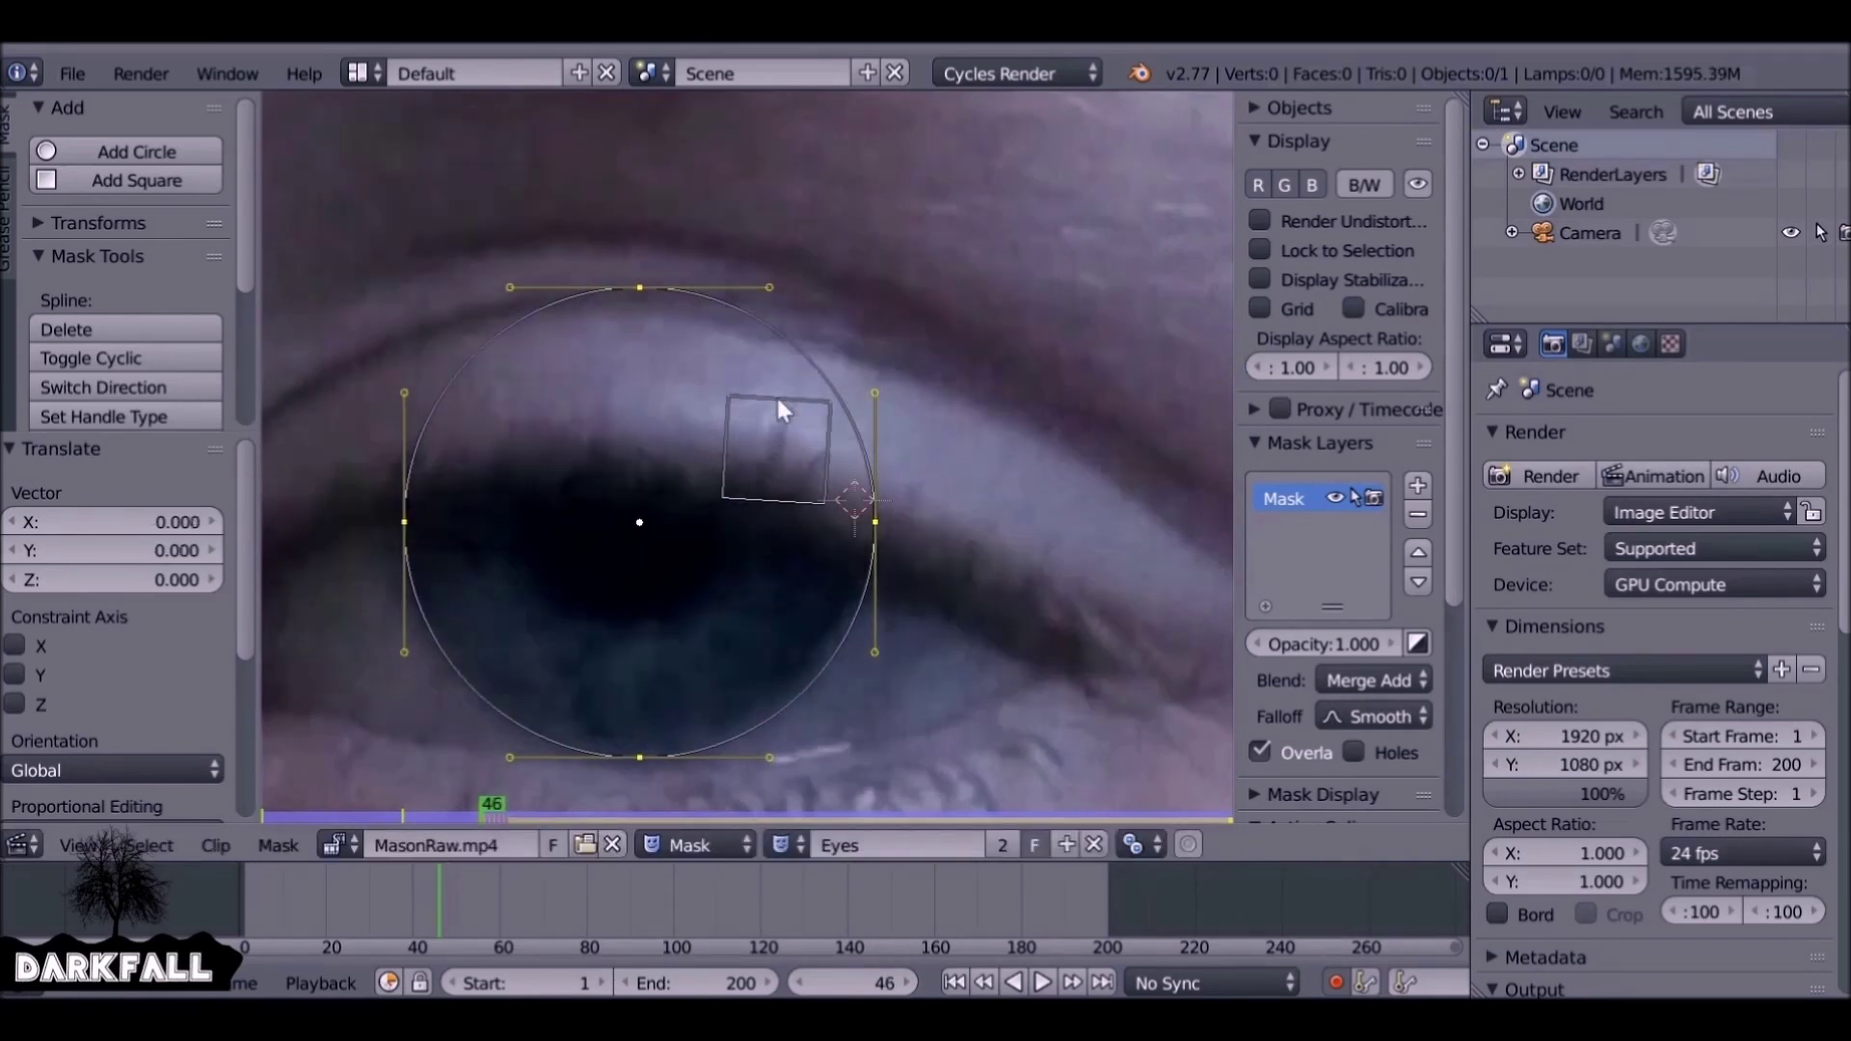
key("g")
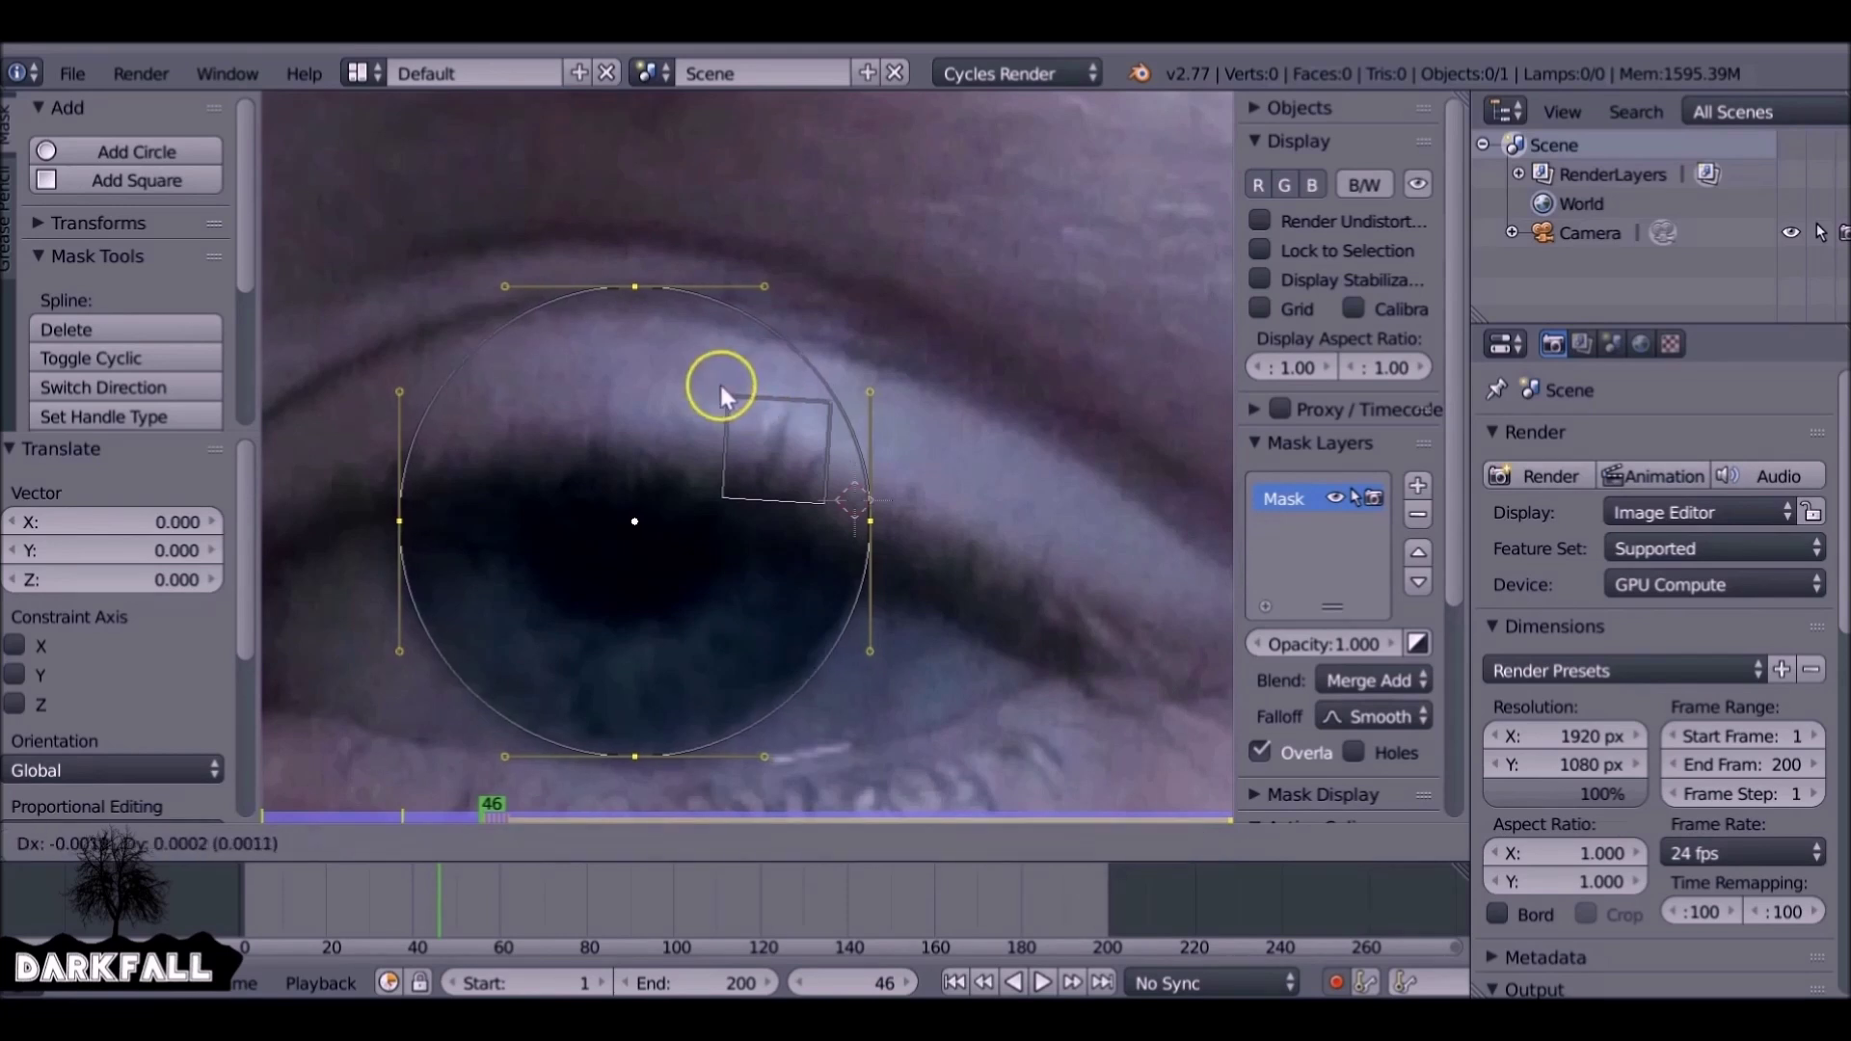
left_click(701, 399)
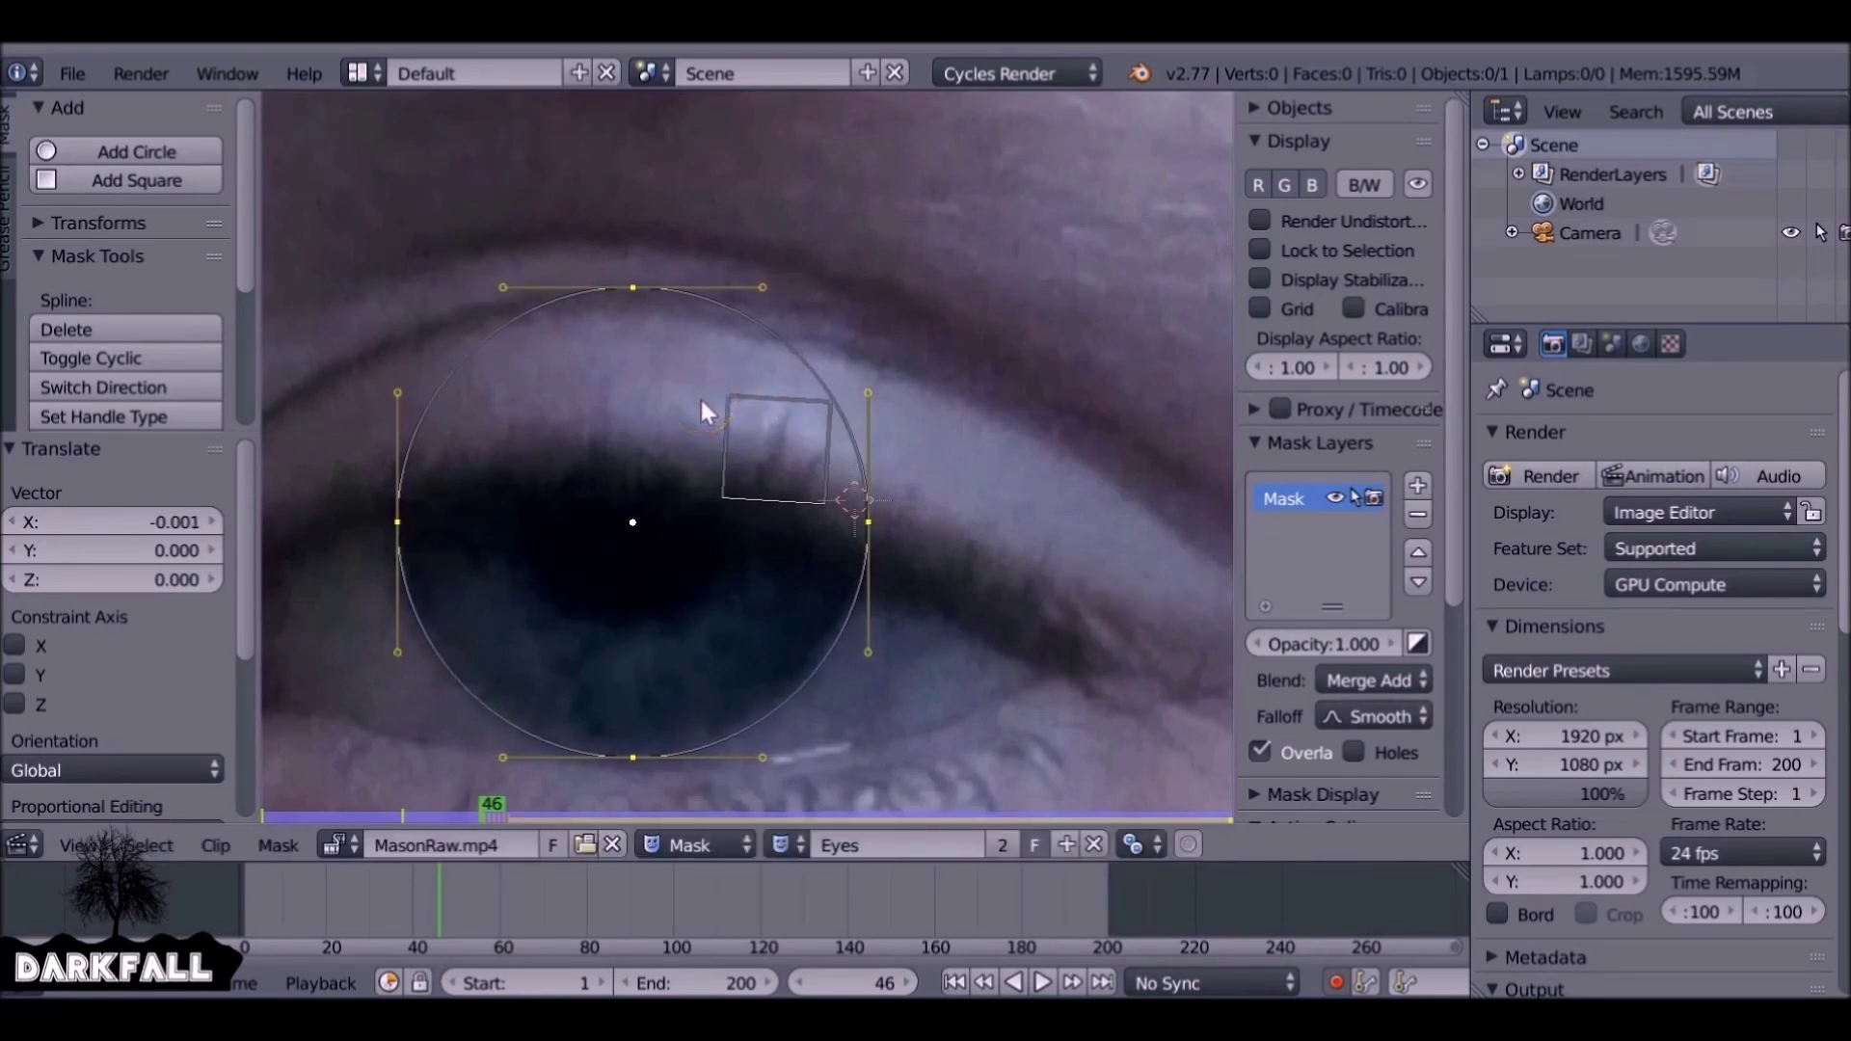
Move the circle mask by about X -0.003, Y 0.0006 at frame 44 and nudge it slightly left at frame 43
key("Left")
key("Left")
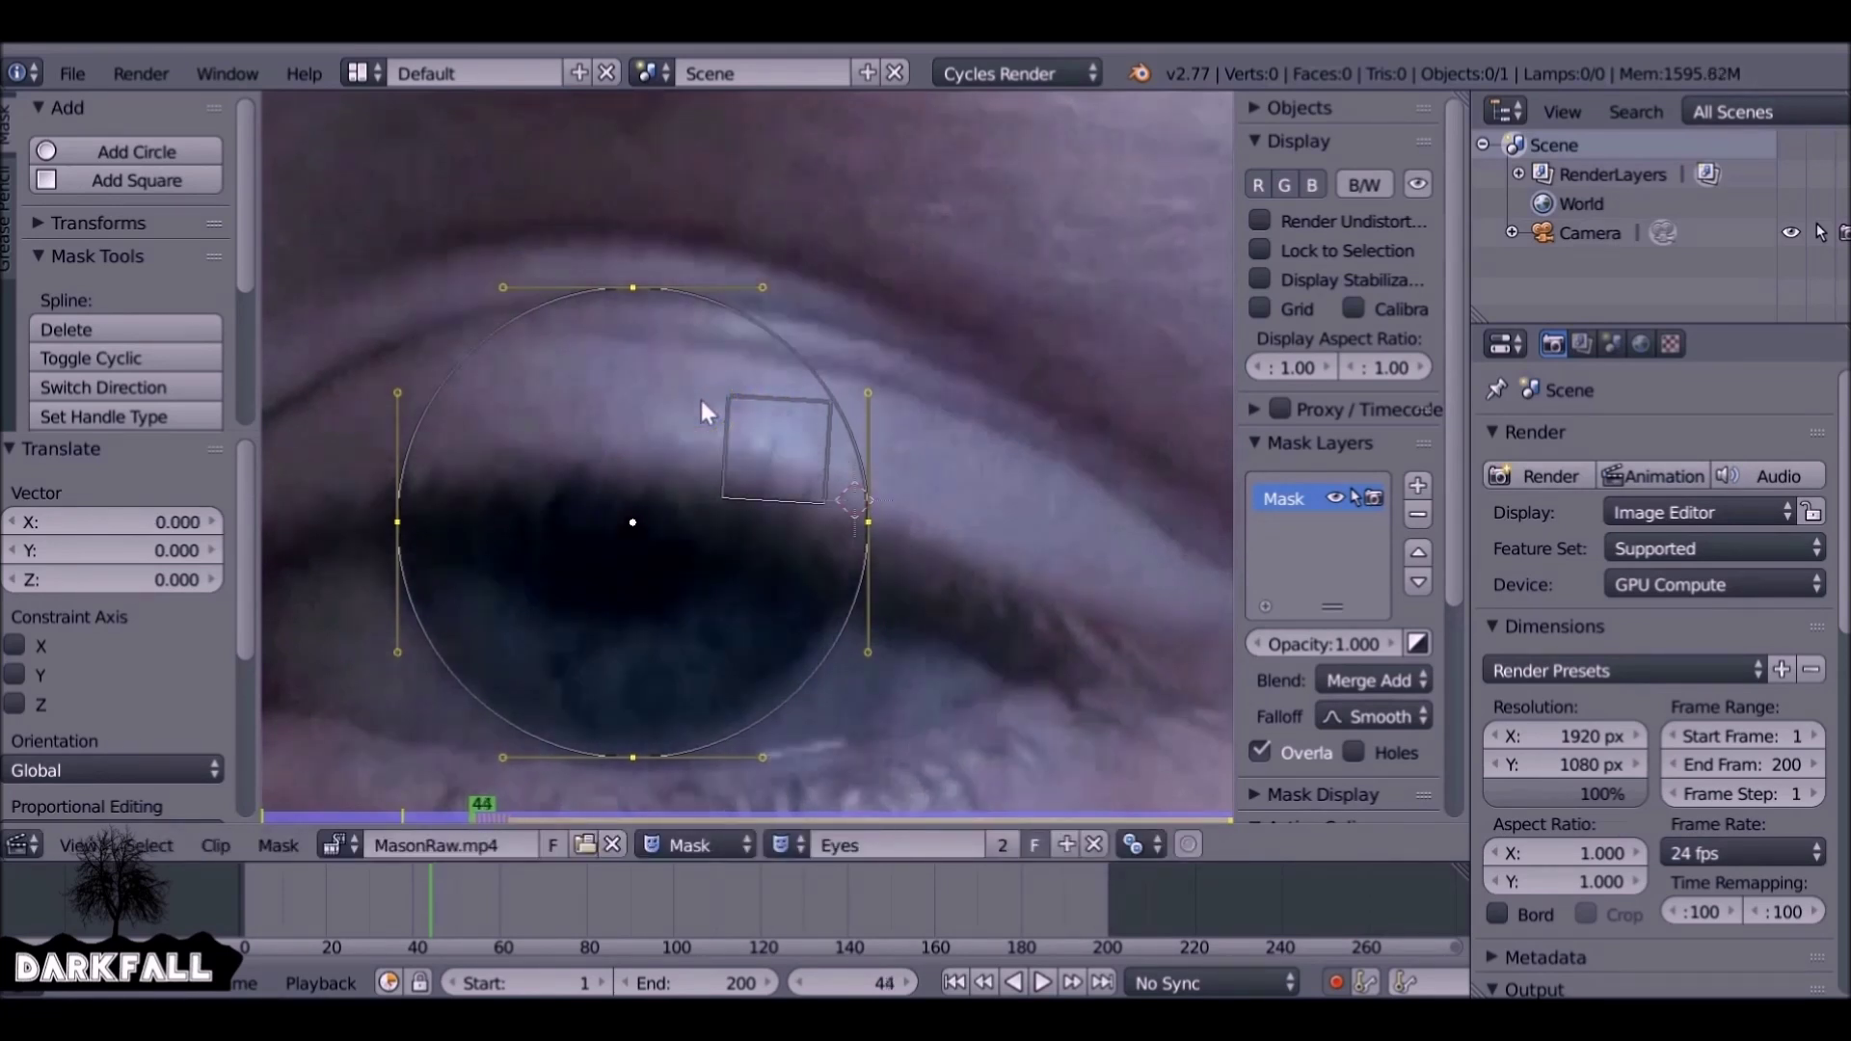
key("g")
left_click(575, 368)
middle_click_drag(693, 509, 746, 365)
key("Left")
key("g")
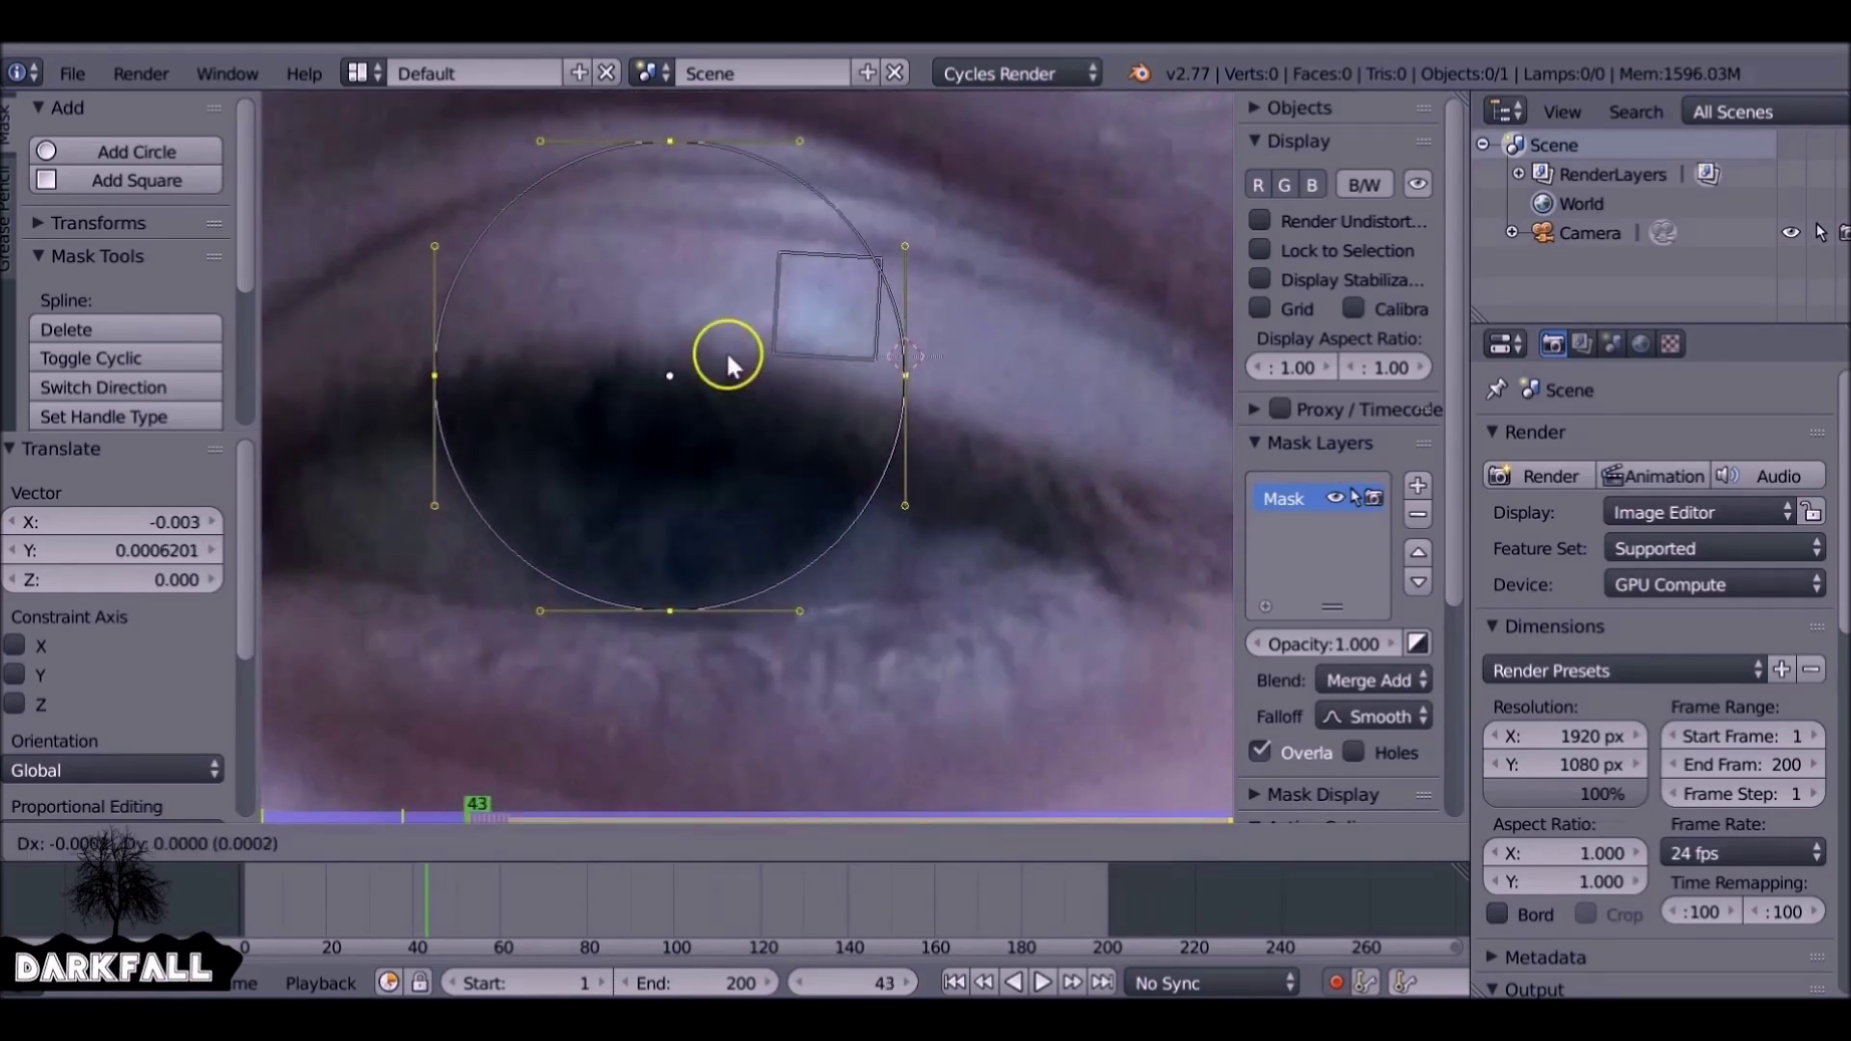
left_click(690, 337)
Move the circle mask about 0.0053 up and to the left at frame 41, with Y about 0.0027, and go to frame 39
key("Left")
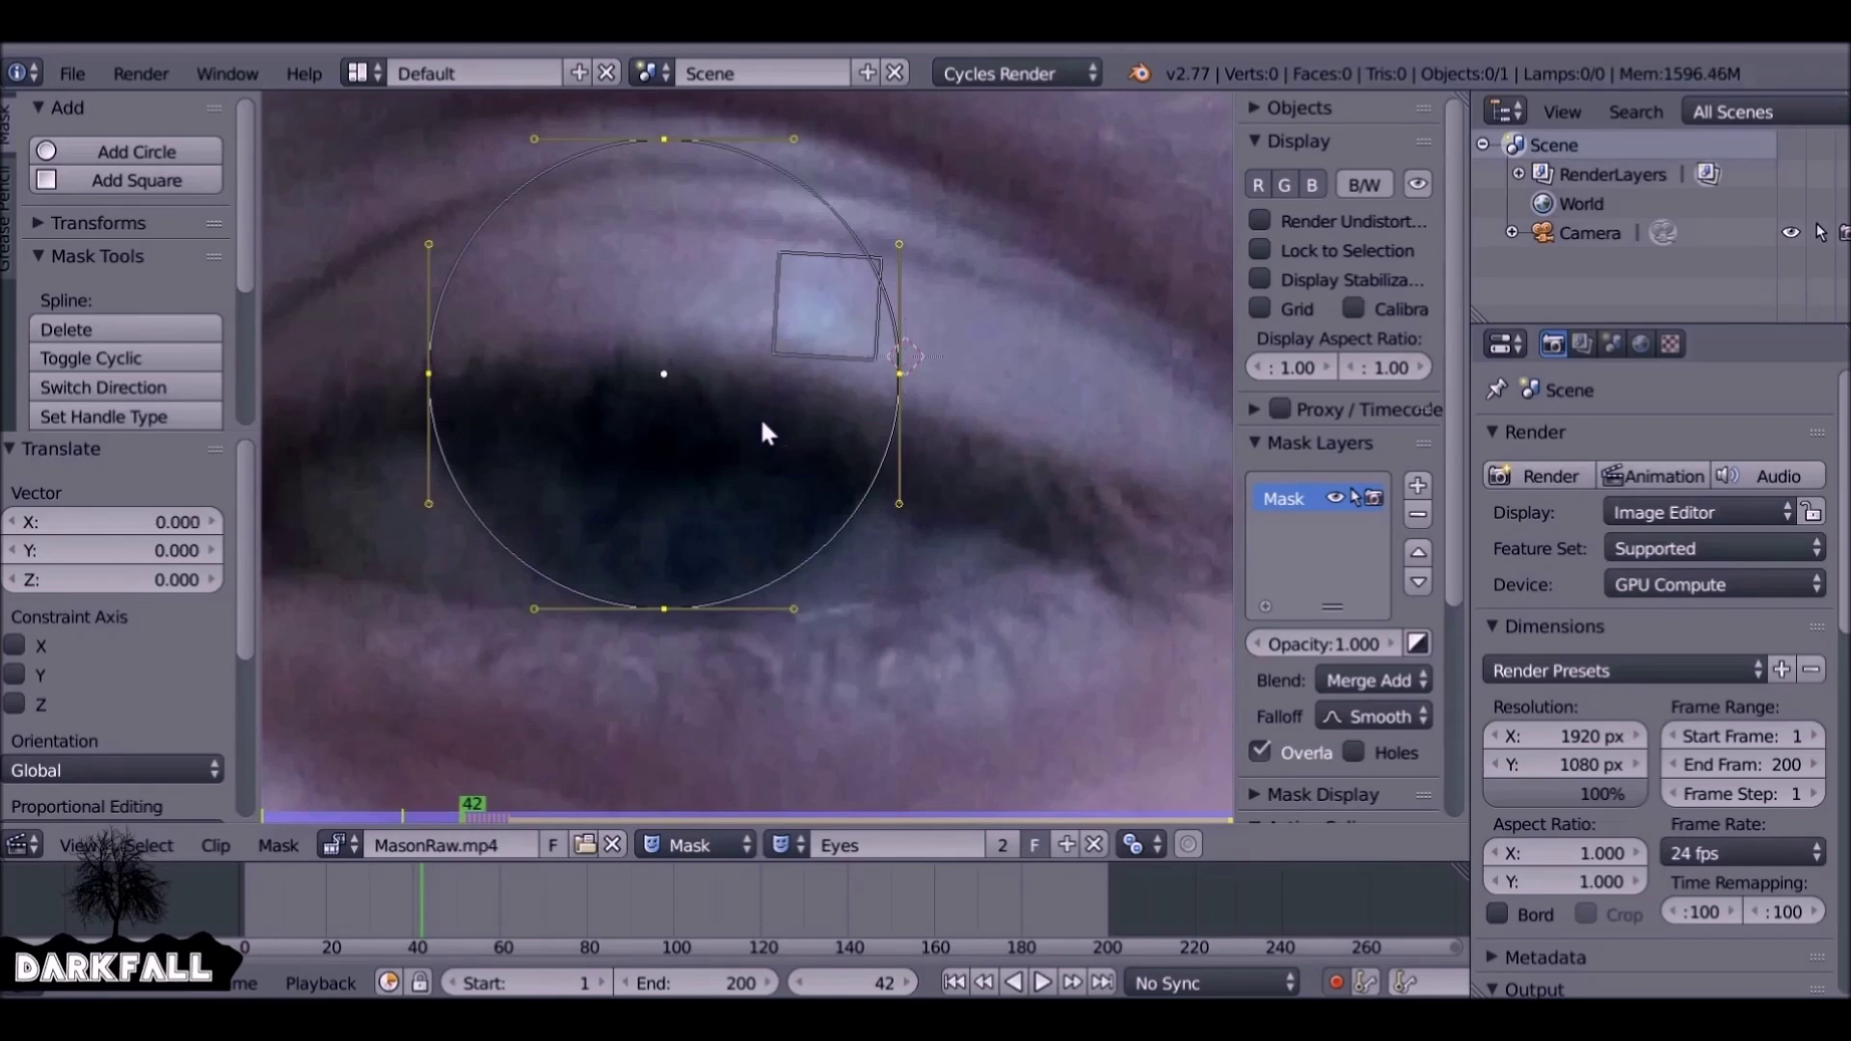
key("Left")
key("g")
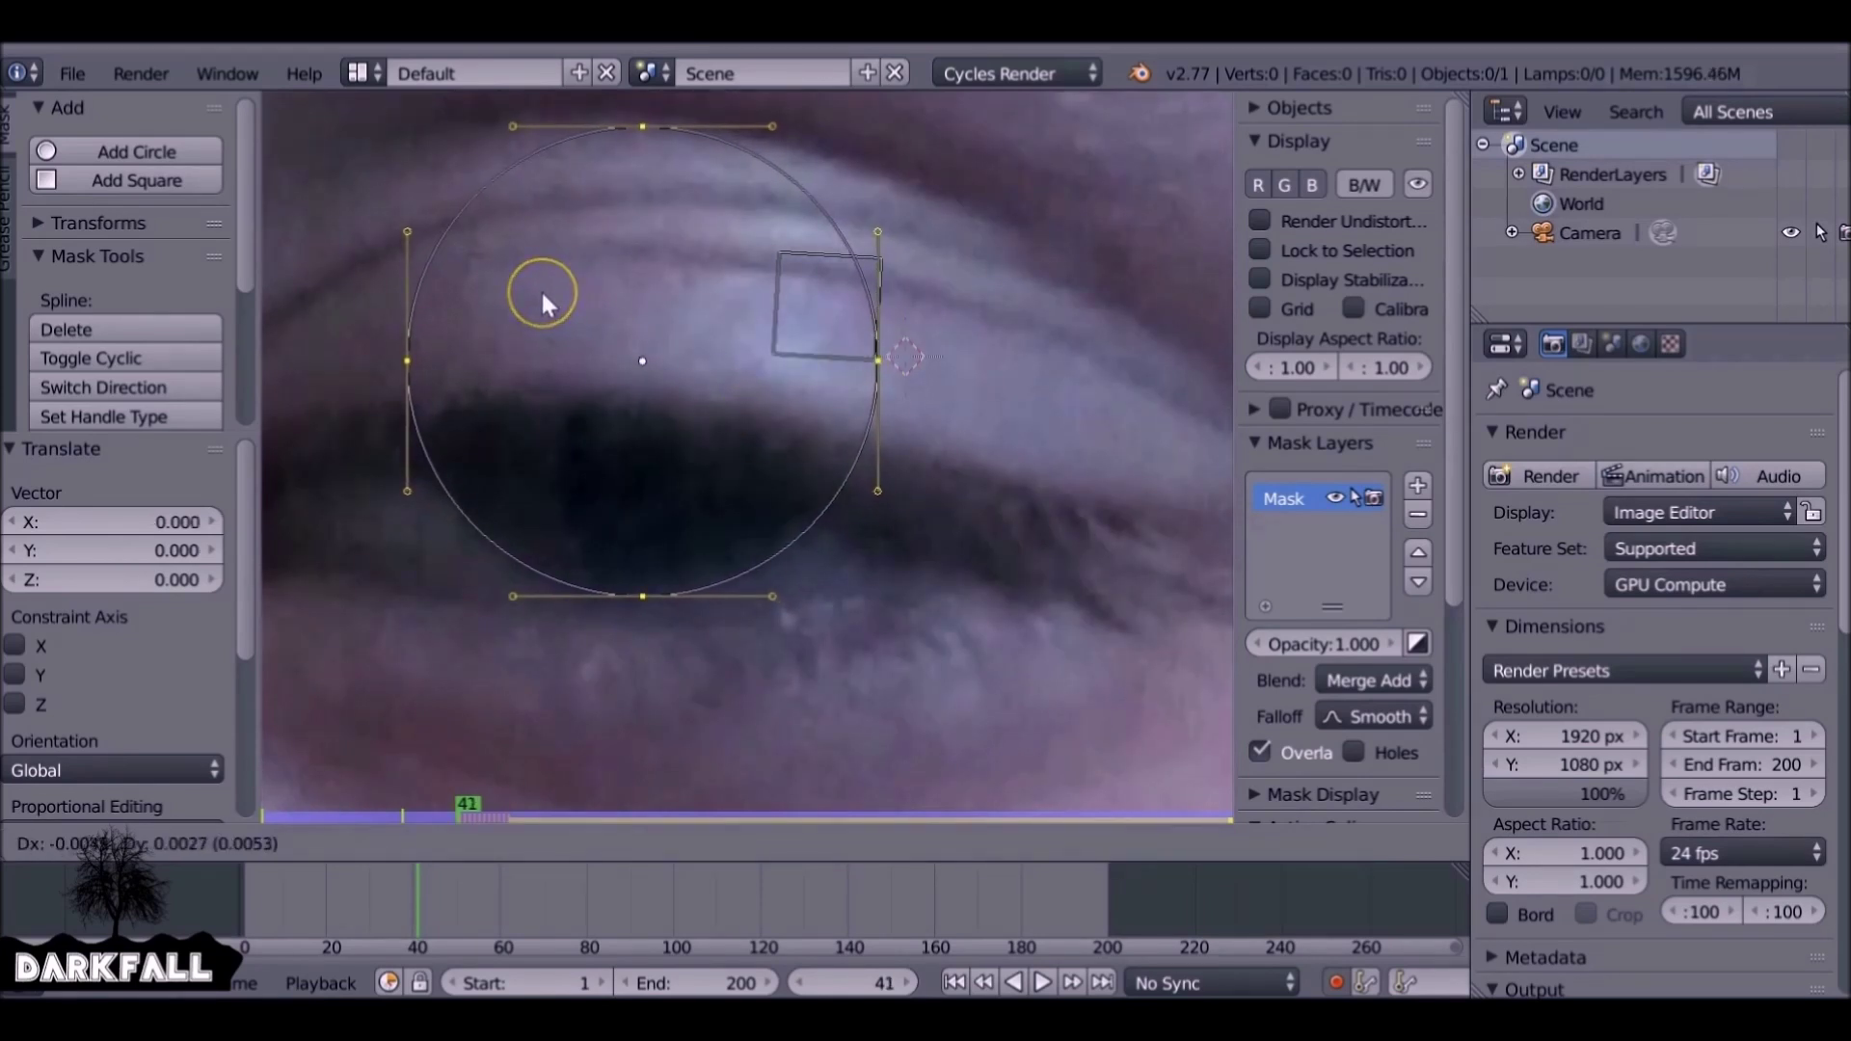
left_click(543, 295)
key("Left")
key("Left")
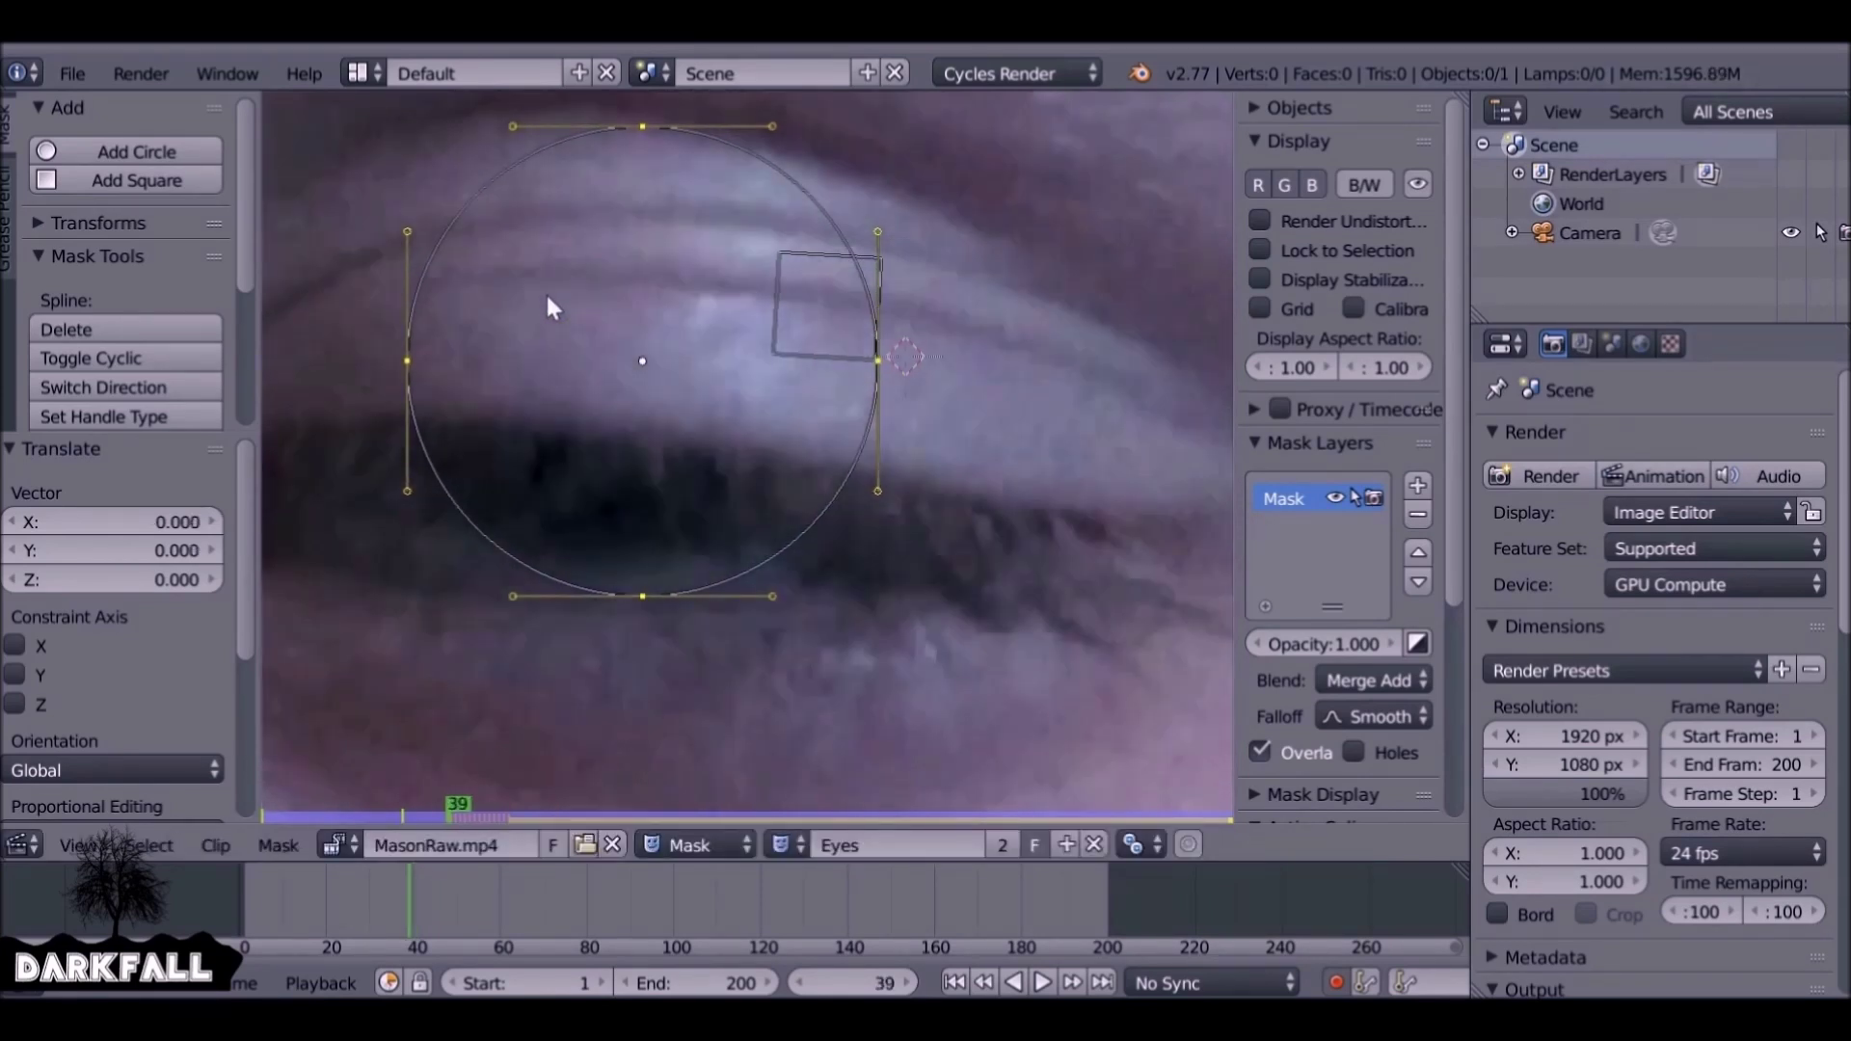
scroll(546, 291, "down", 7)
left_click(662, 380)
key("g")
key("y")
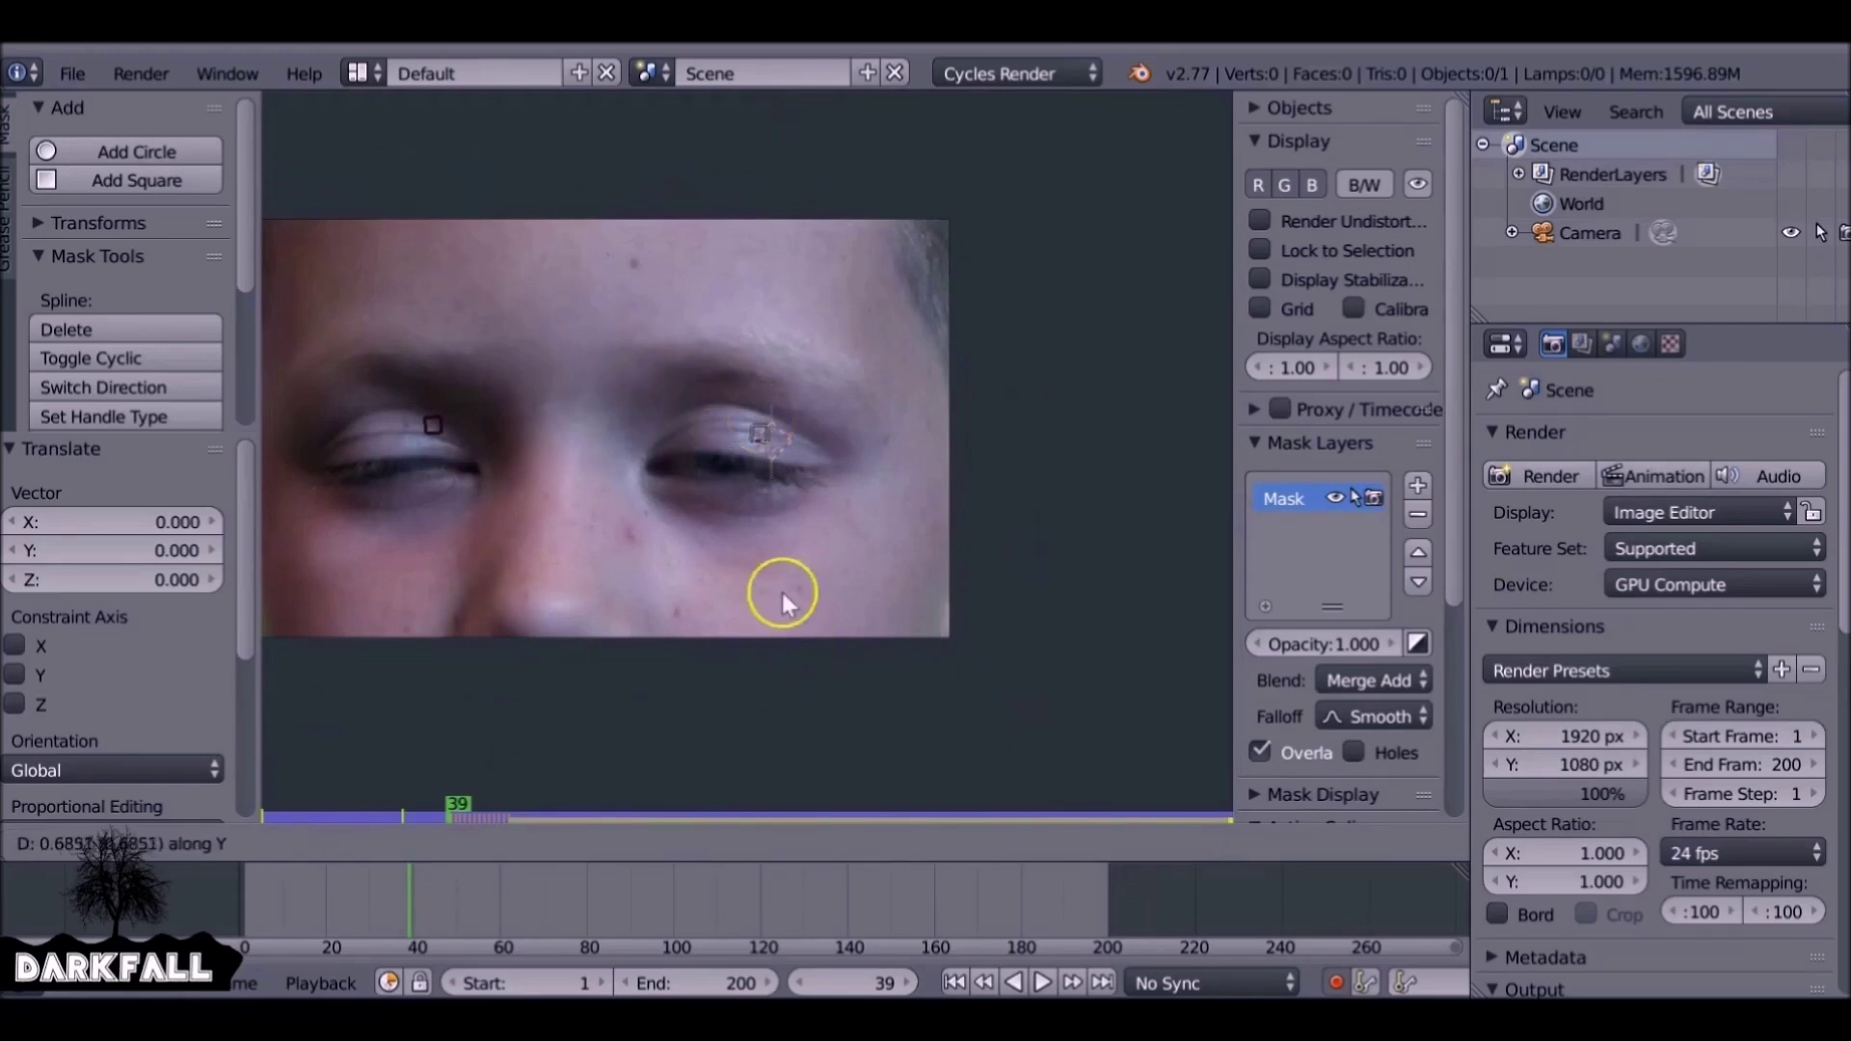
right_click(795, 276)
scroll(796, 276, "up", 1)
scroll(796, 276, "up", 6)
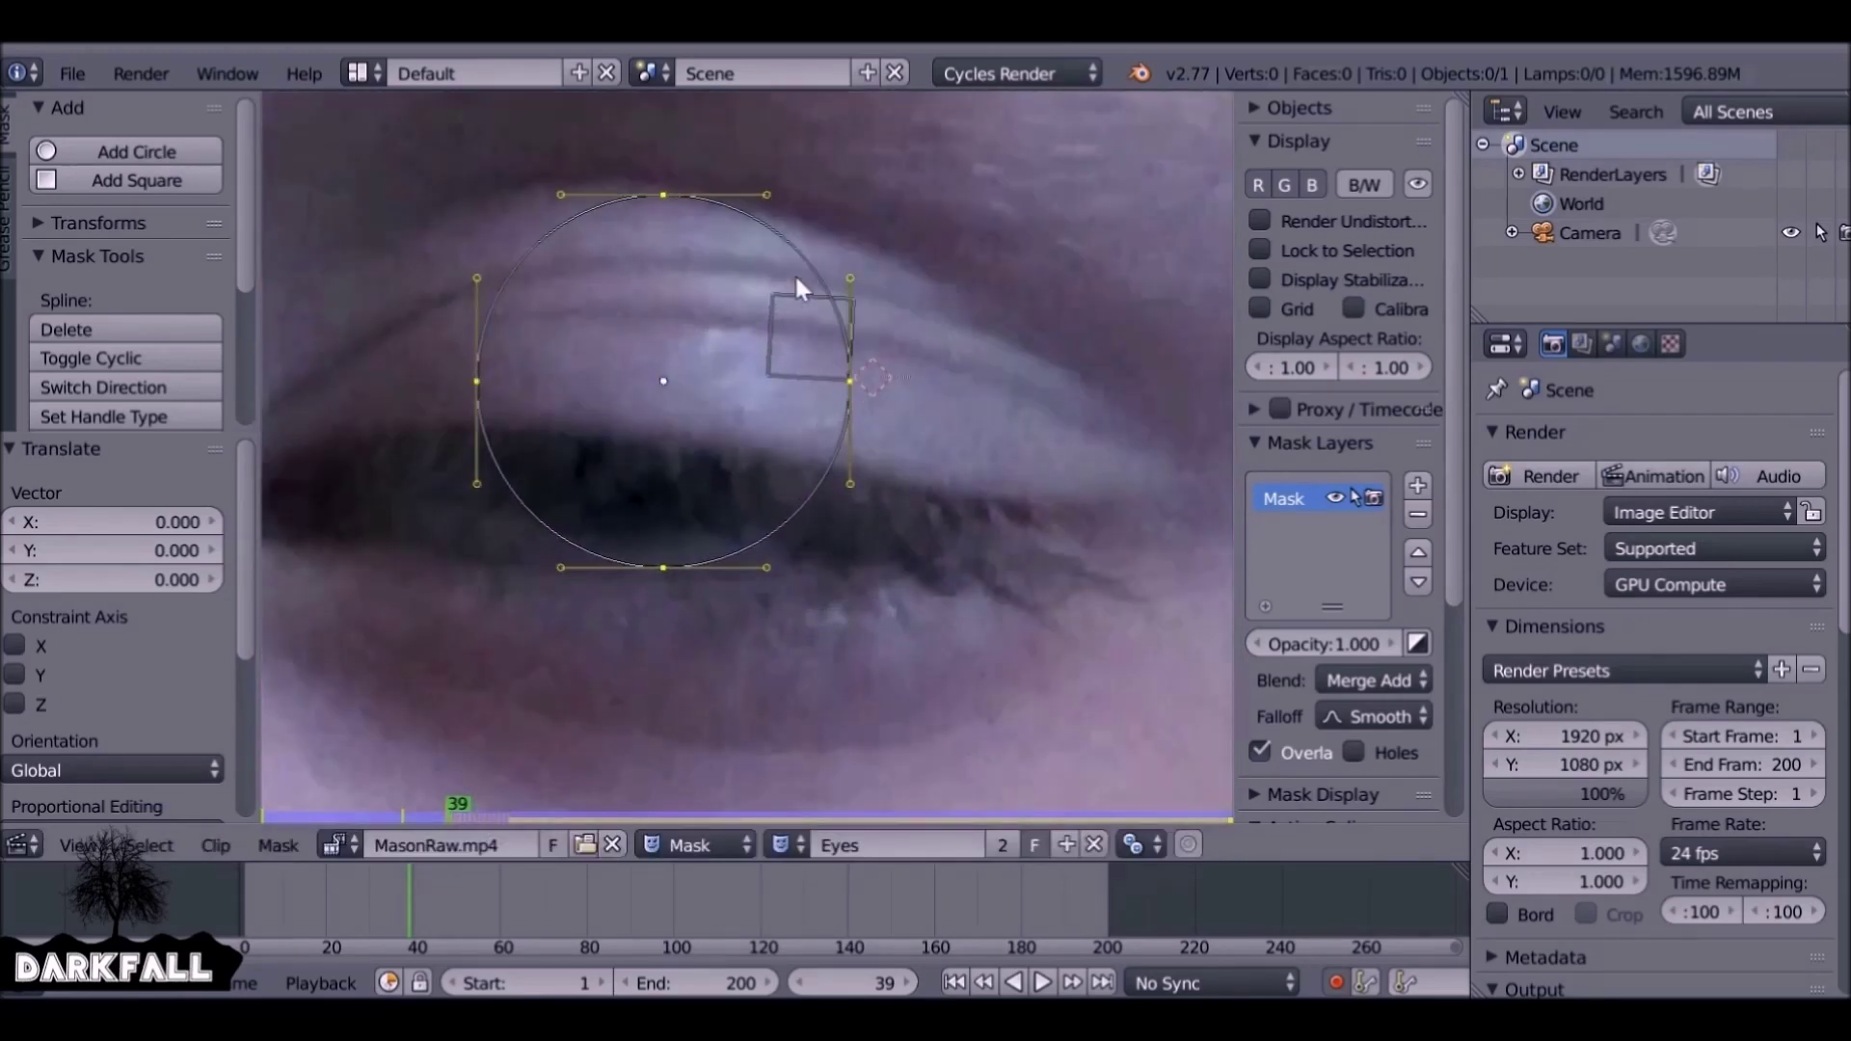
Move the circle mask by X -0.001, Y 0.006 at frame 39 and 0.367 along Y, off the footage, at frame 37
key("g")
key("Escape")
key("Left")
key("Left")
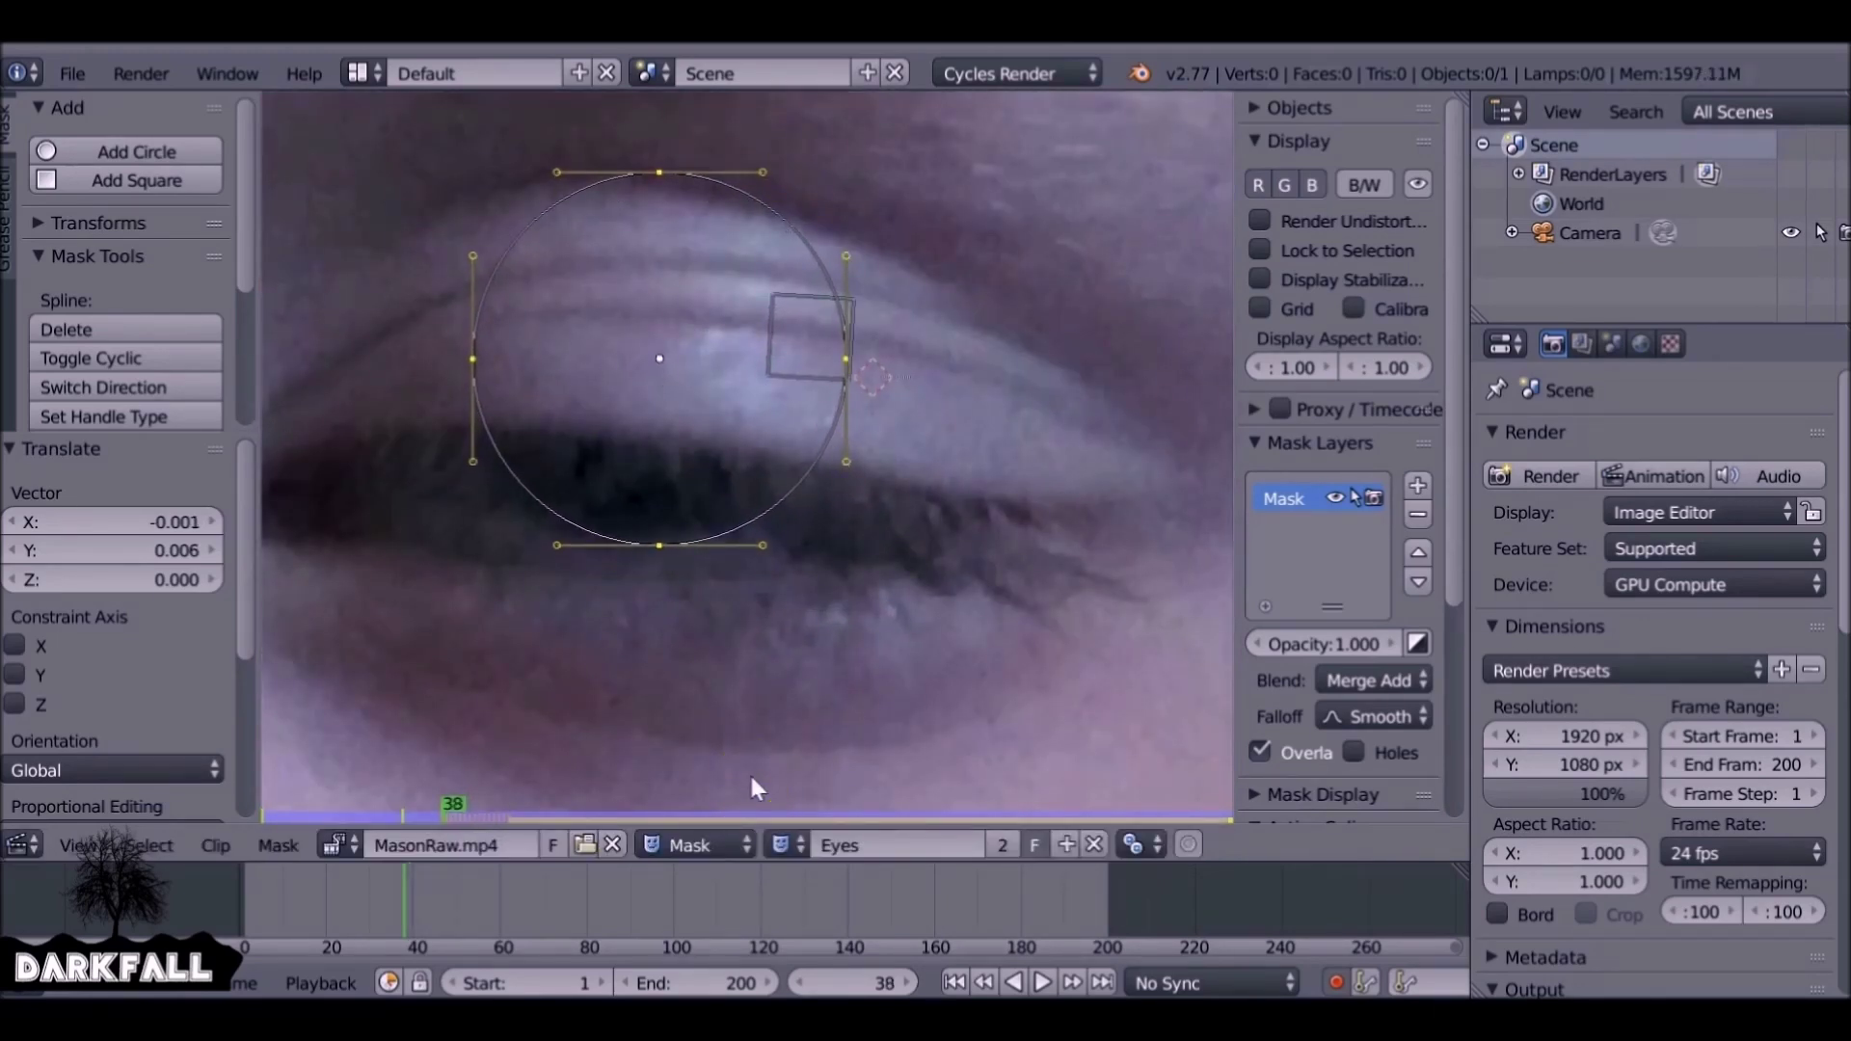
scroll(749, 772, "down", 5)
scroll(751, 783, "down", 4)
key("g")
key("y")
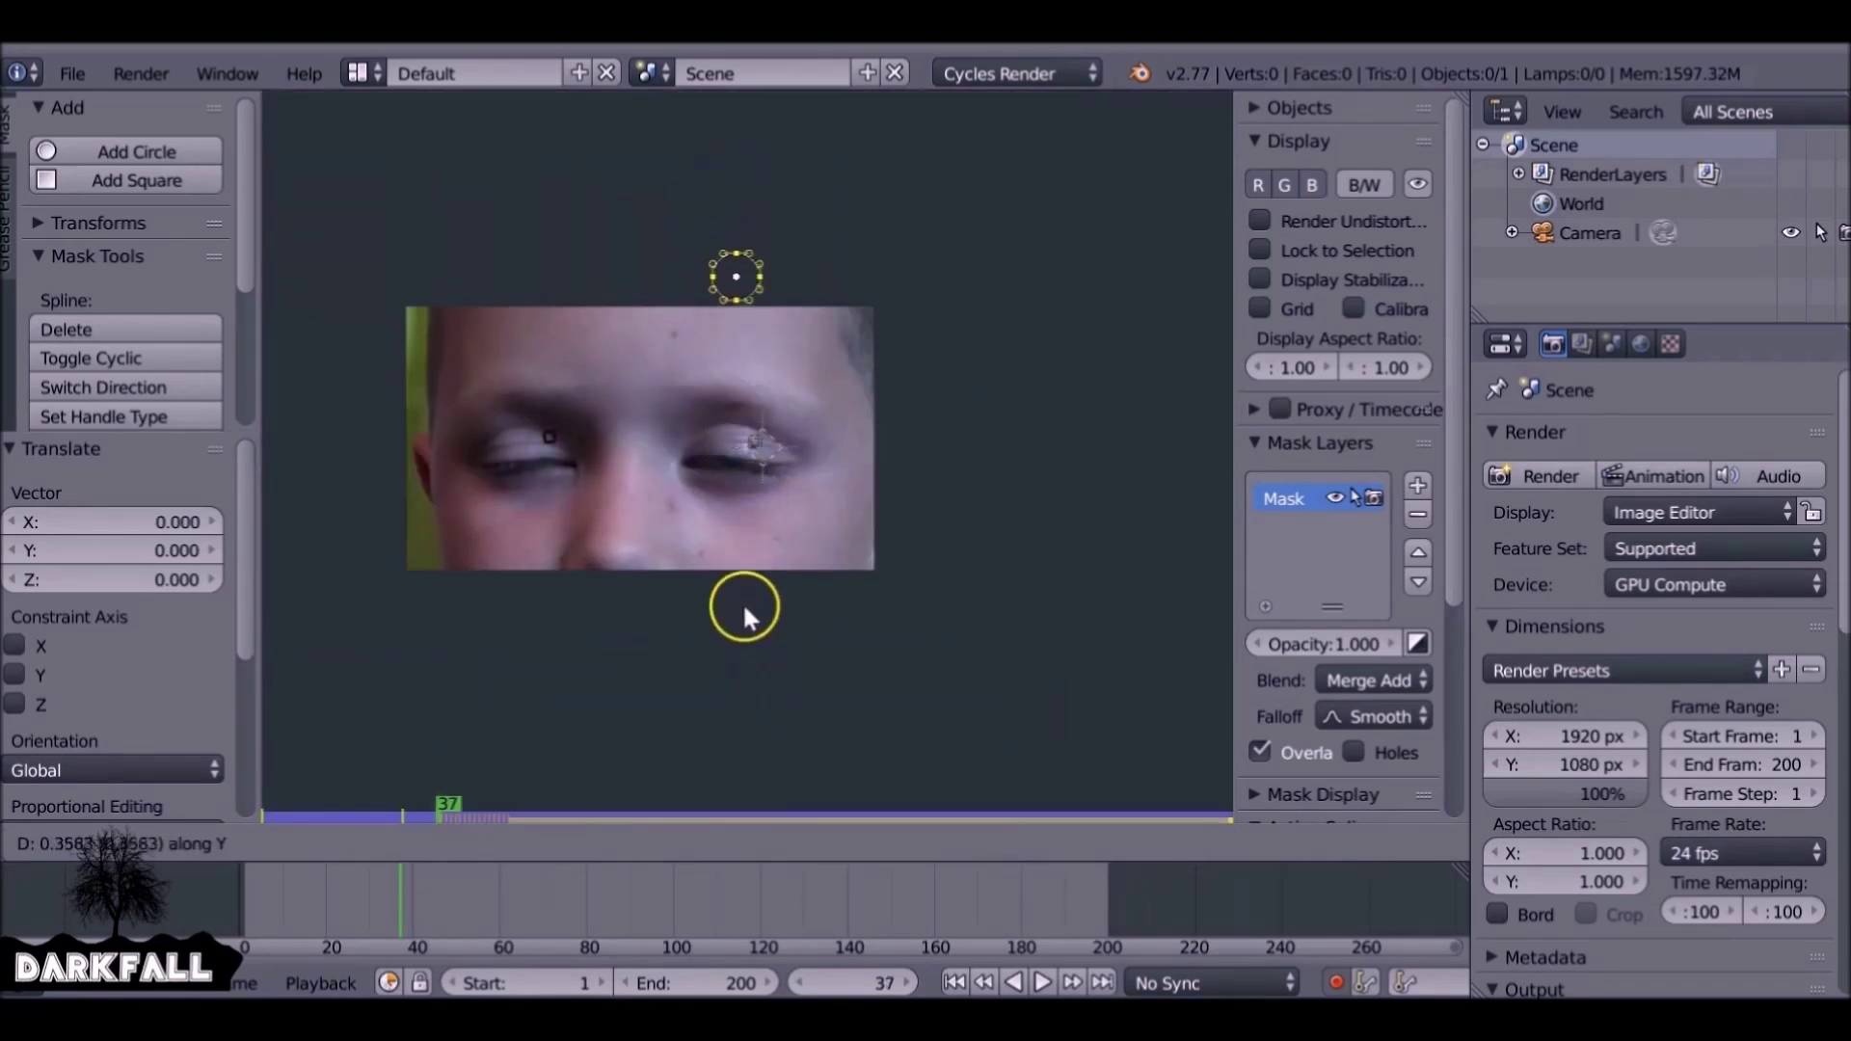
left_click(742, 601)
Go to frame 60, where both eyes are open, and turn off automatic keyframing
left_click_drag(390, 882, 501, 889)
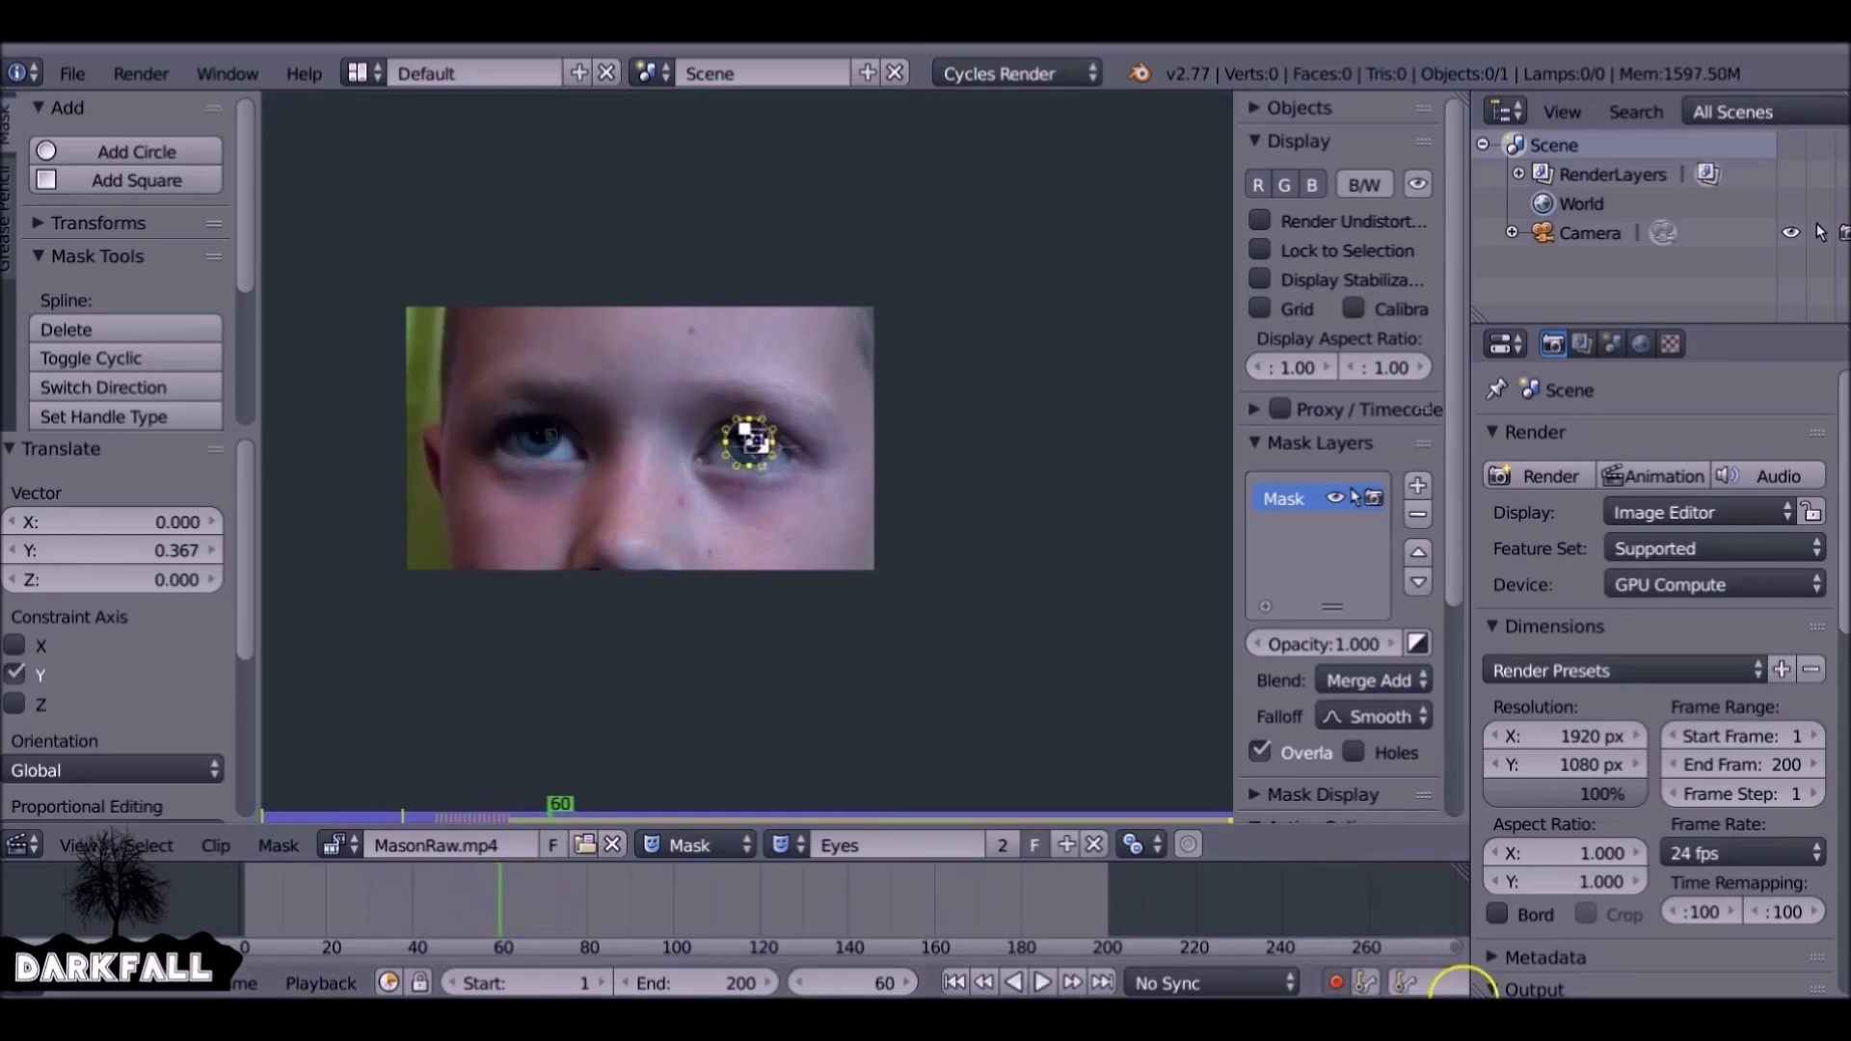
middle_click_drag(711, 569, 793, 609)
scroll(531, 588, "up", 2)
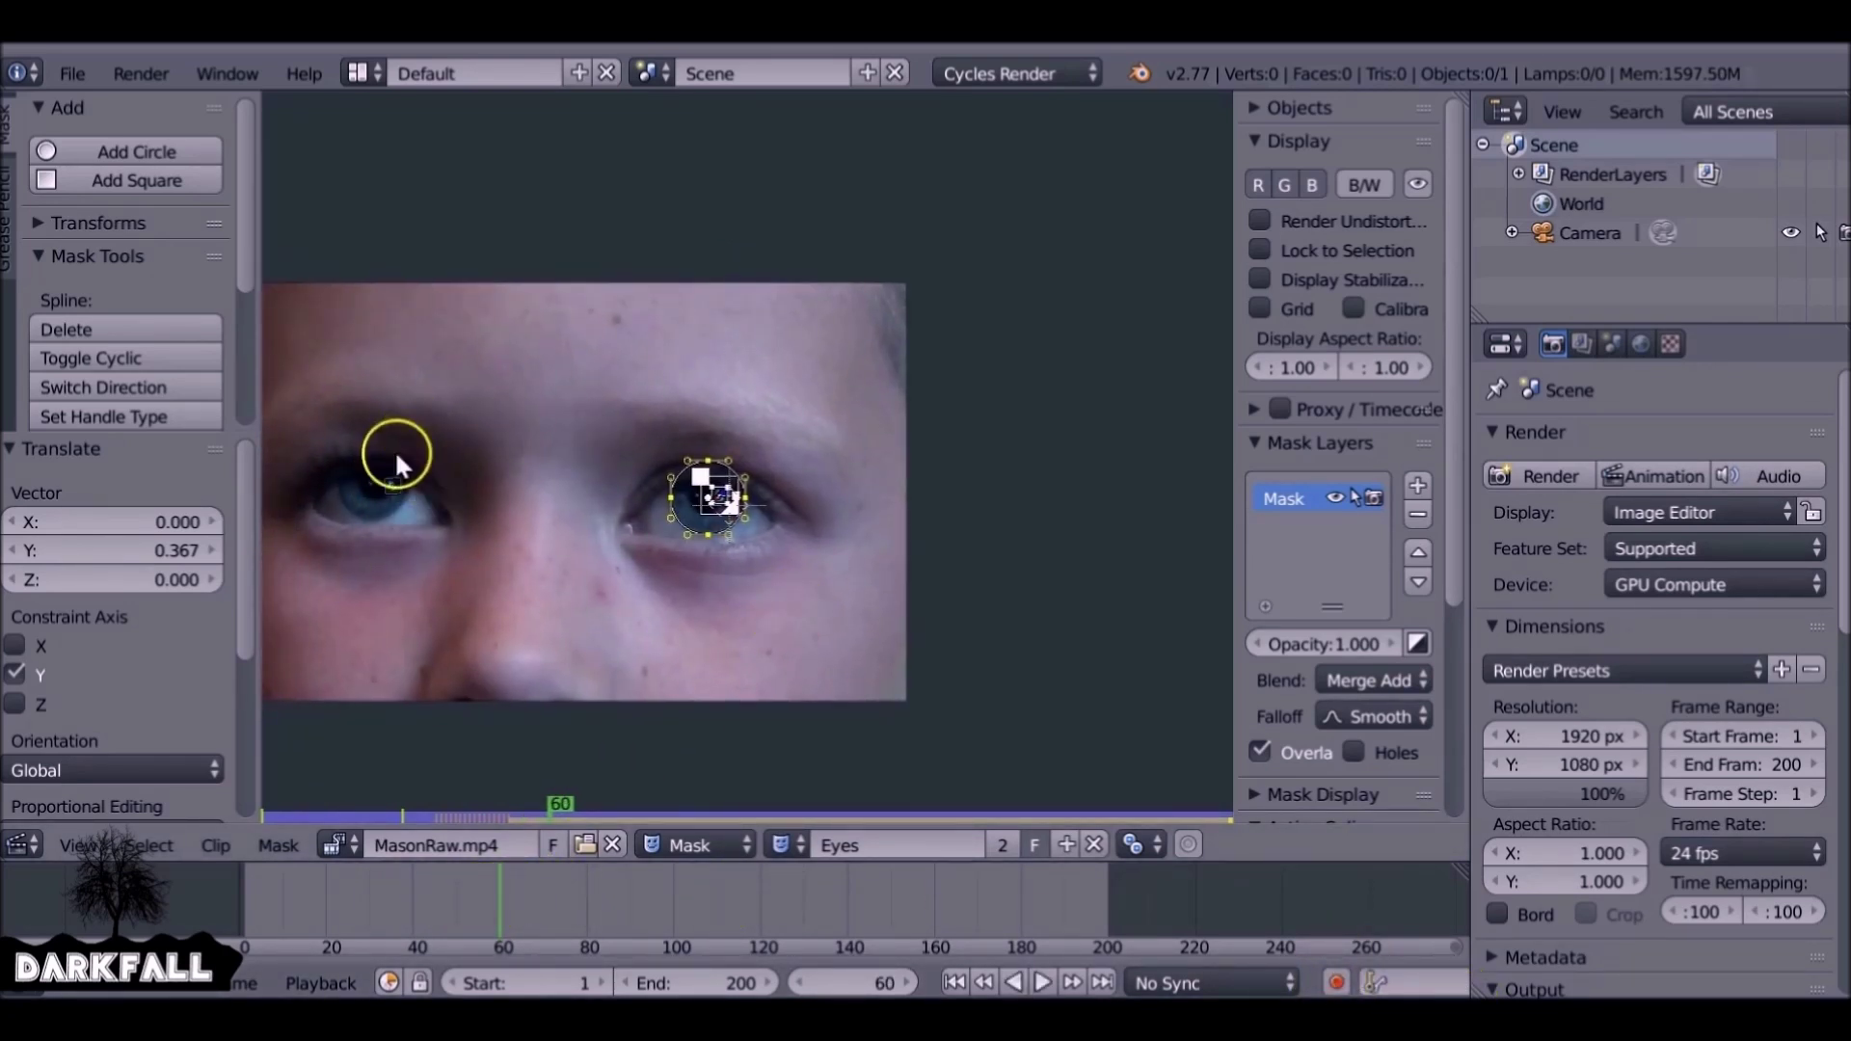
Rename the existing mask layer to Right and add a second mask layer named Left
double_click(1282, 497)
type("Right")
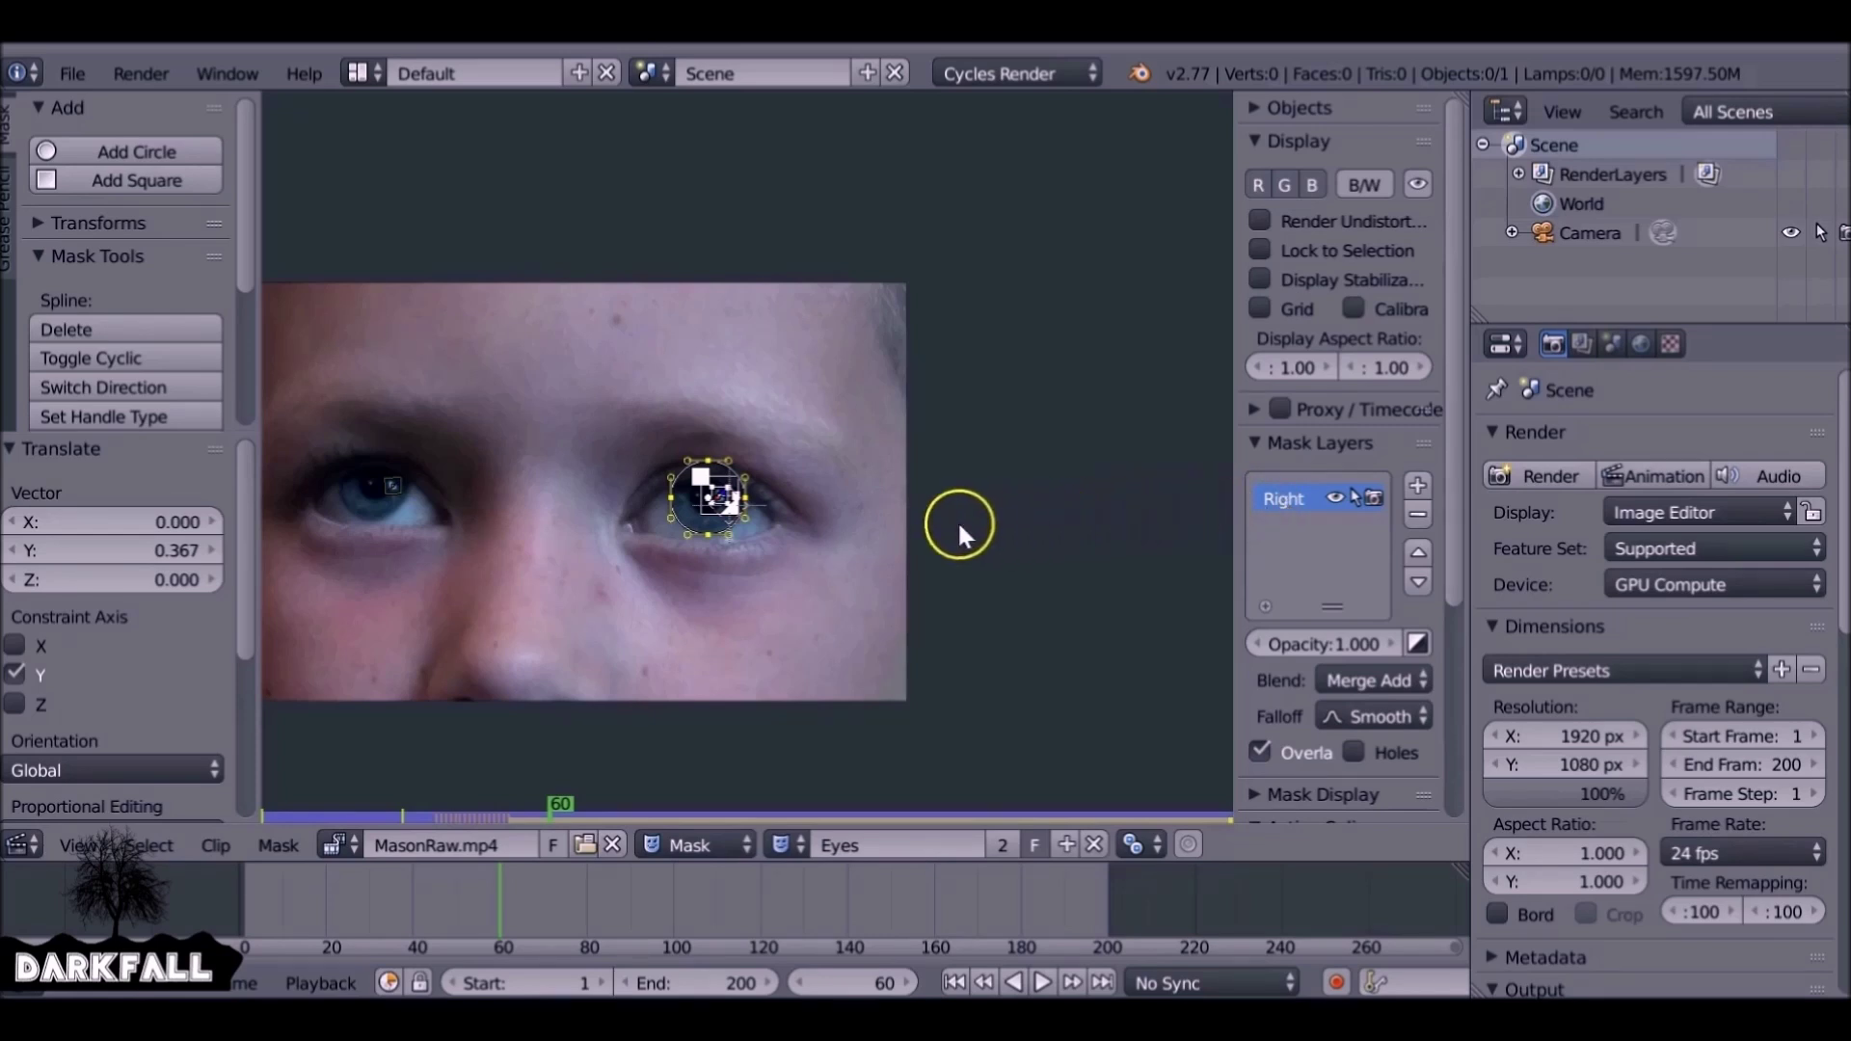
middle_click_drag(656, 517, 790, 474)
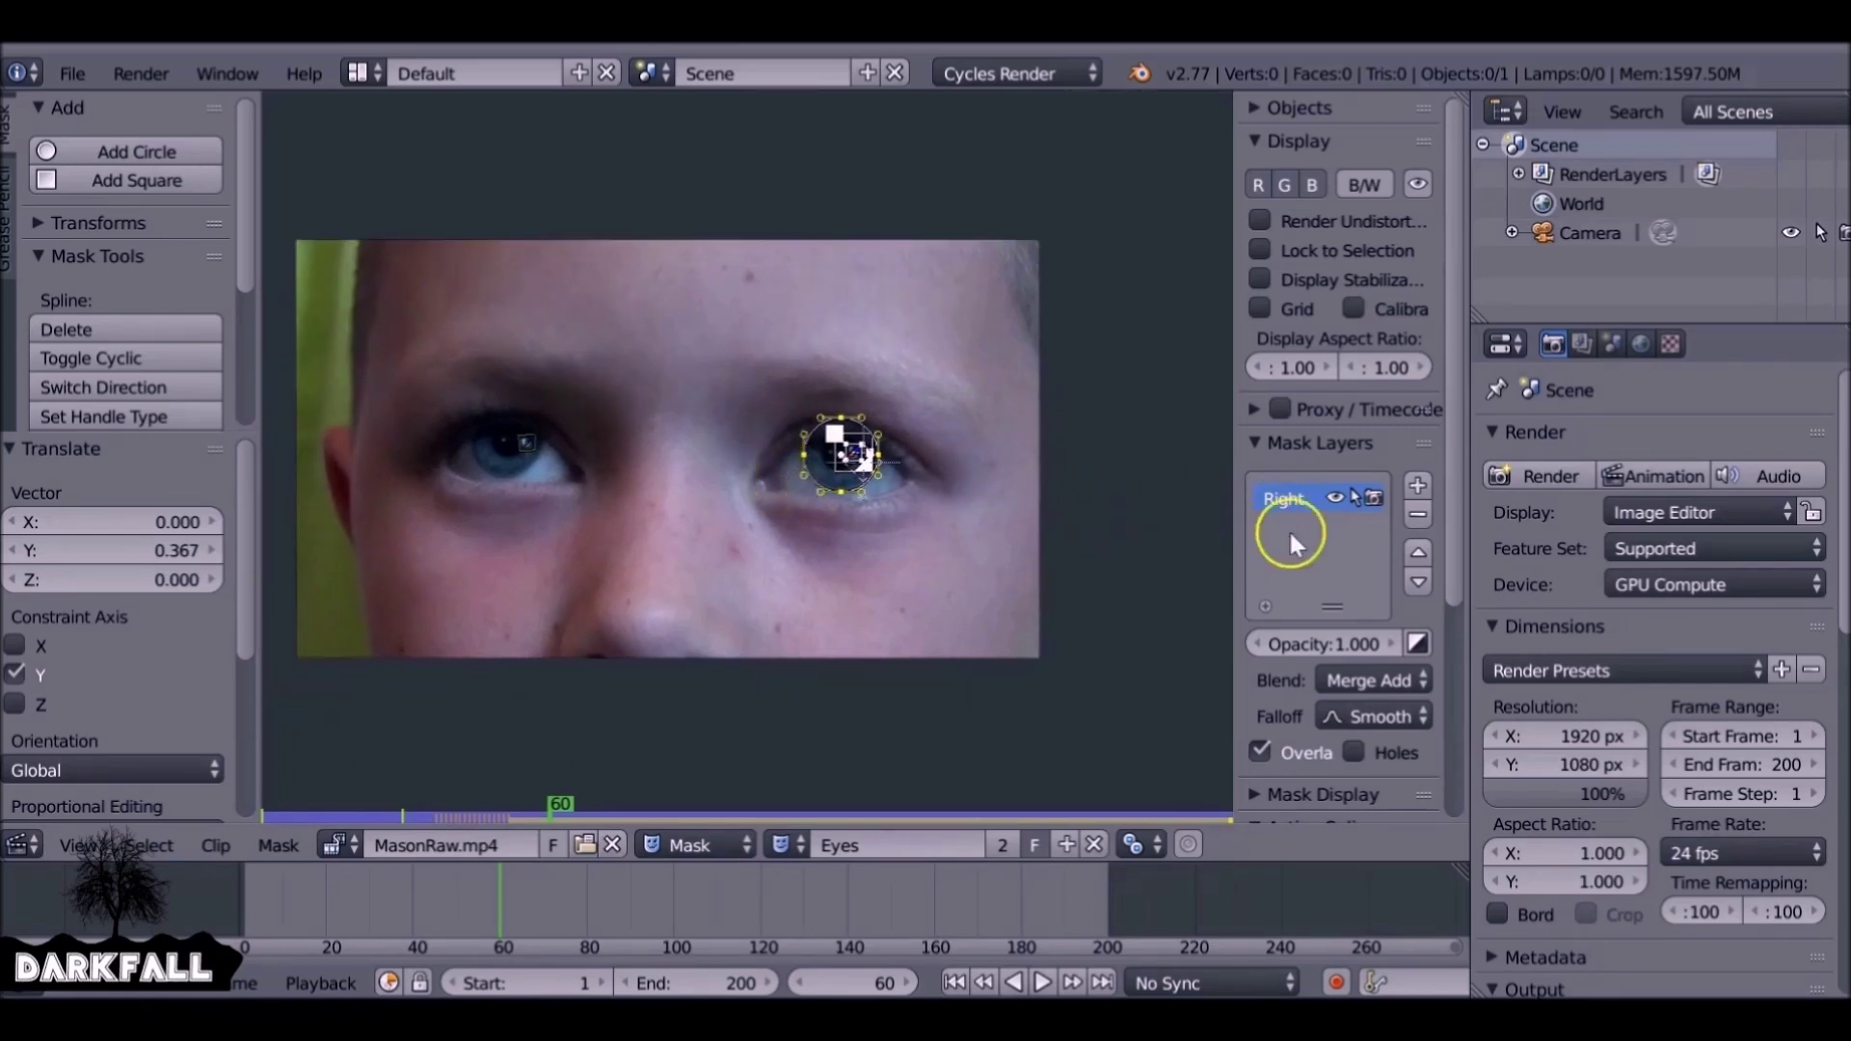
left_click(1418, 486)
double_click(1294, 530)
type("Left")
key("Return")
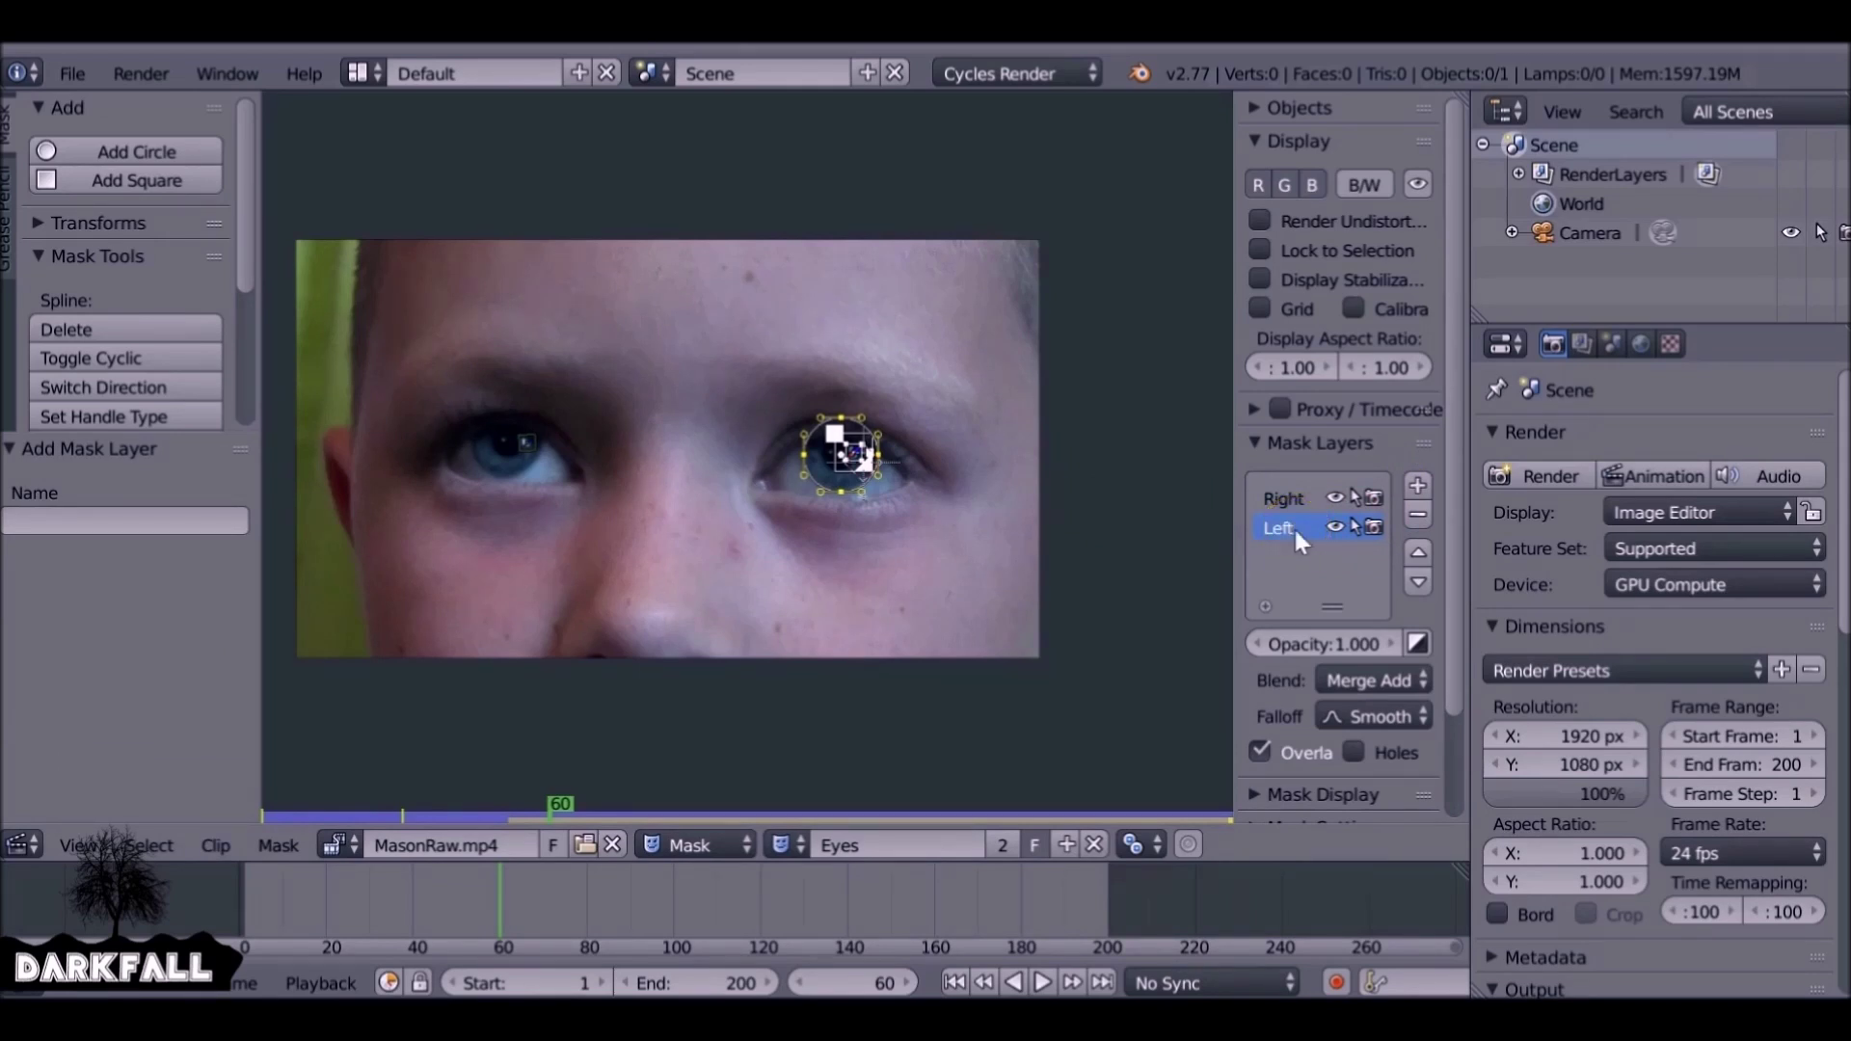
Hide the Right mask layer and add a circle mask on the Left layer, centred on the other eye's pupil
left_click(1335, 498)
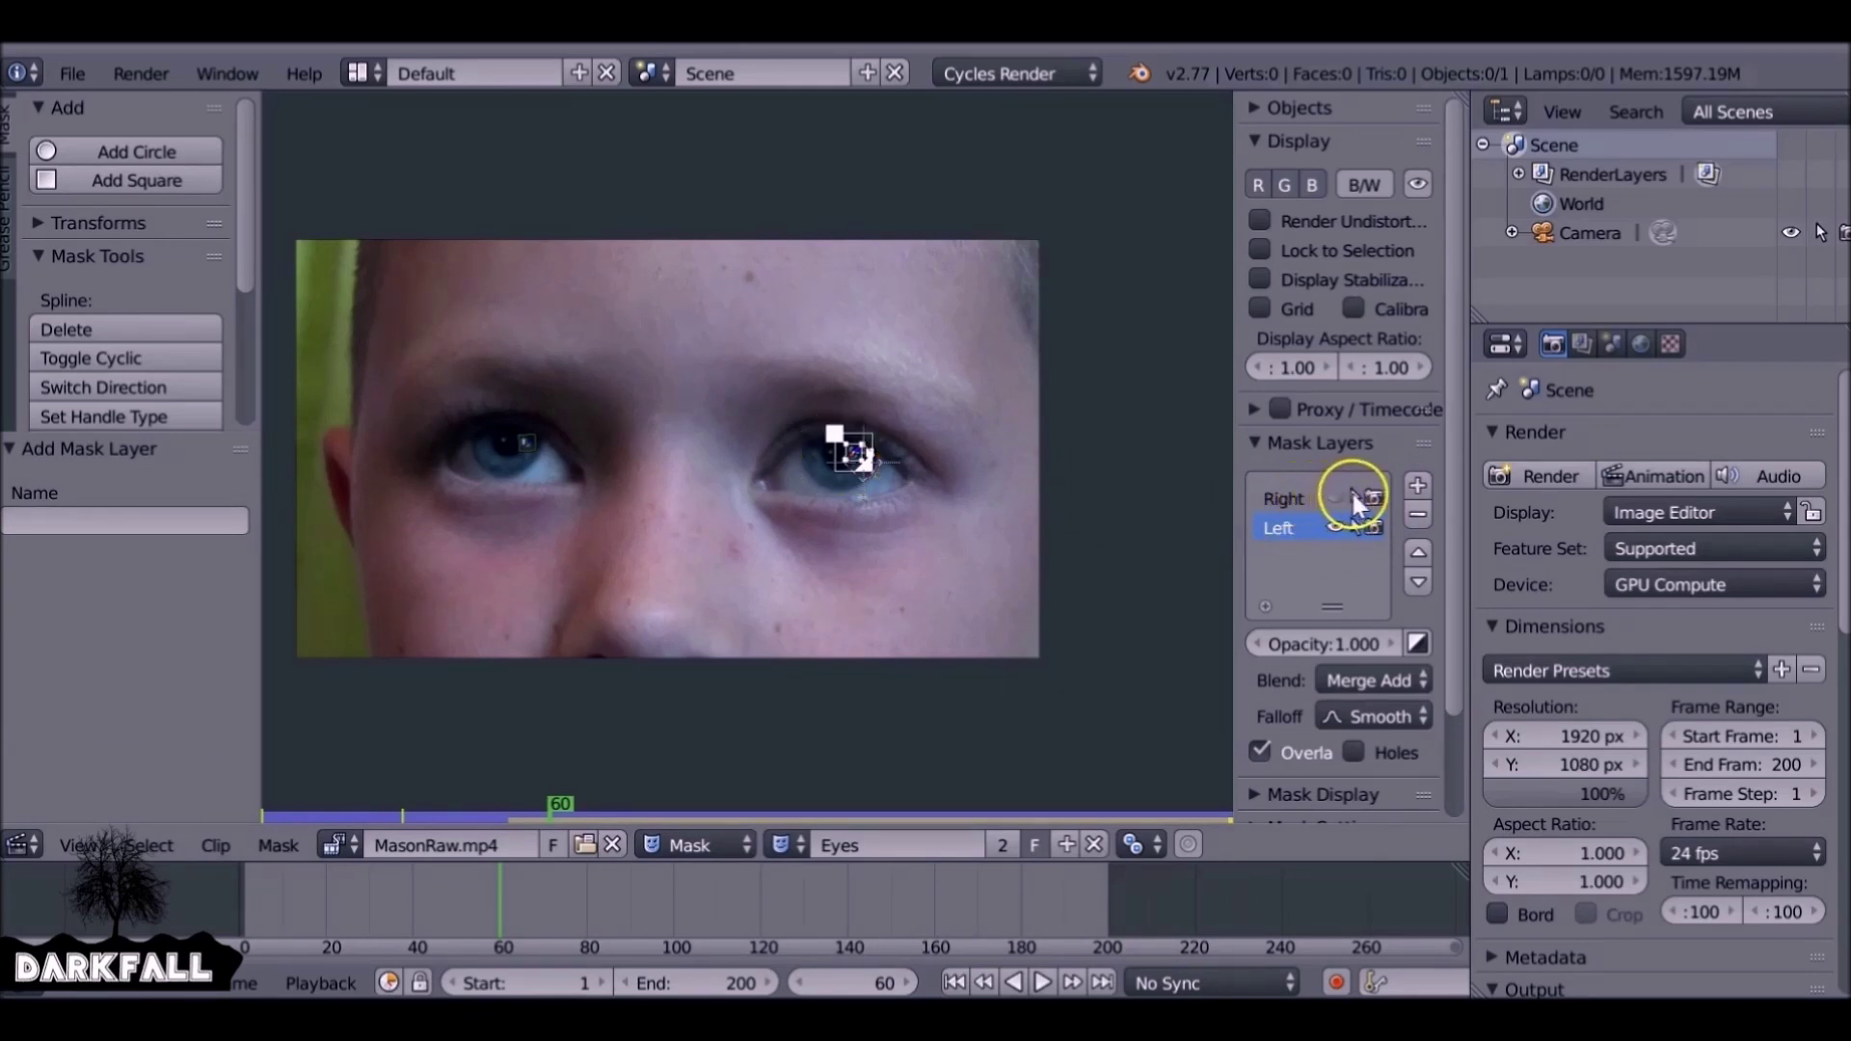
scroll(691, 510, "up", 2)
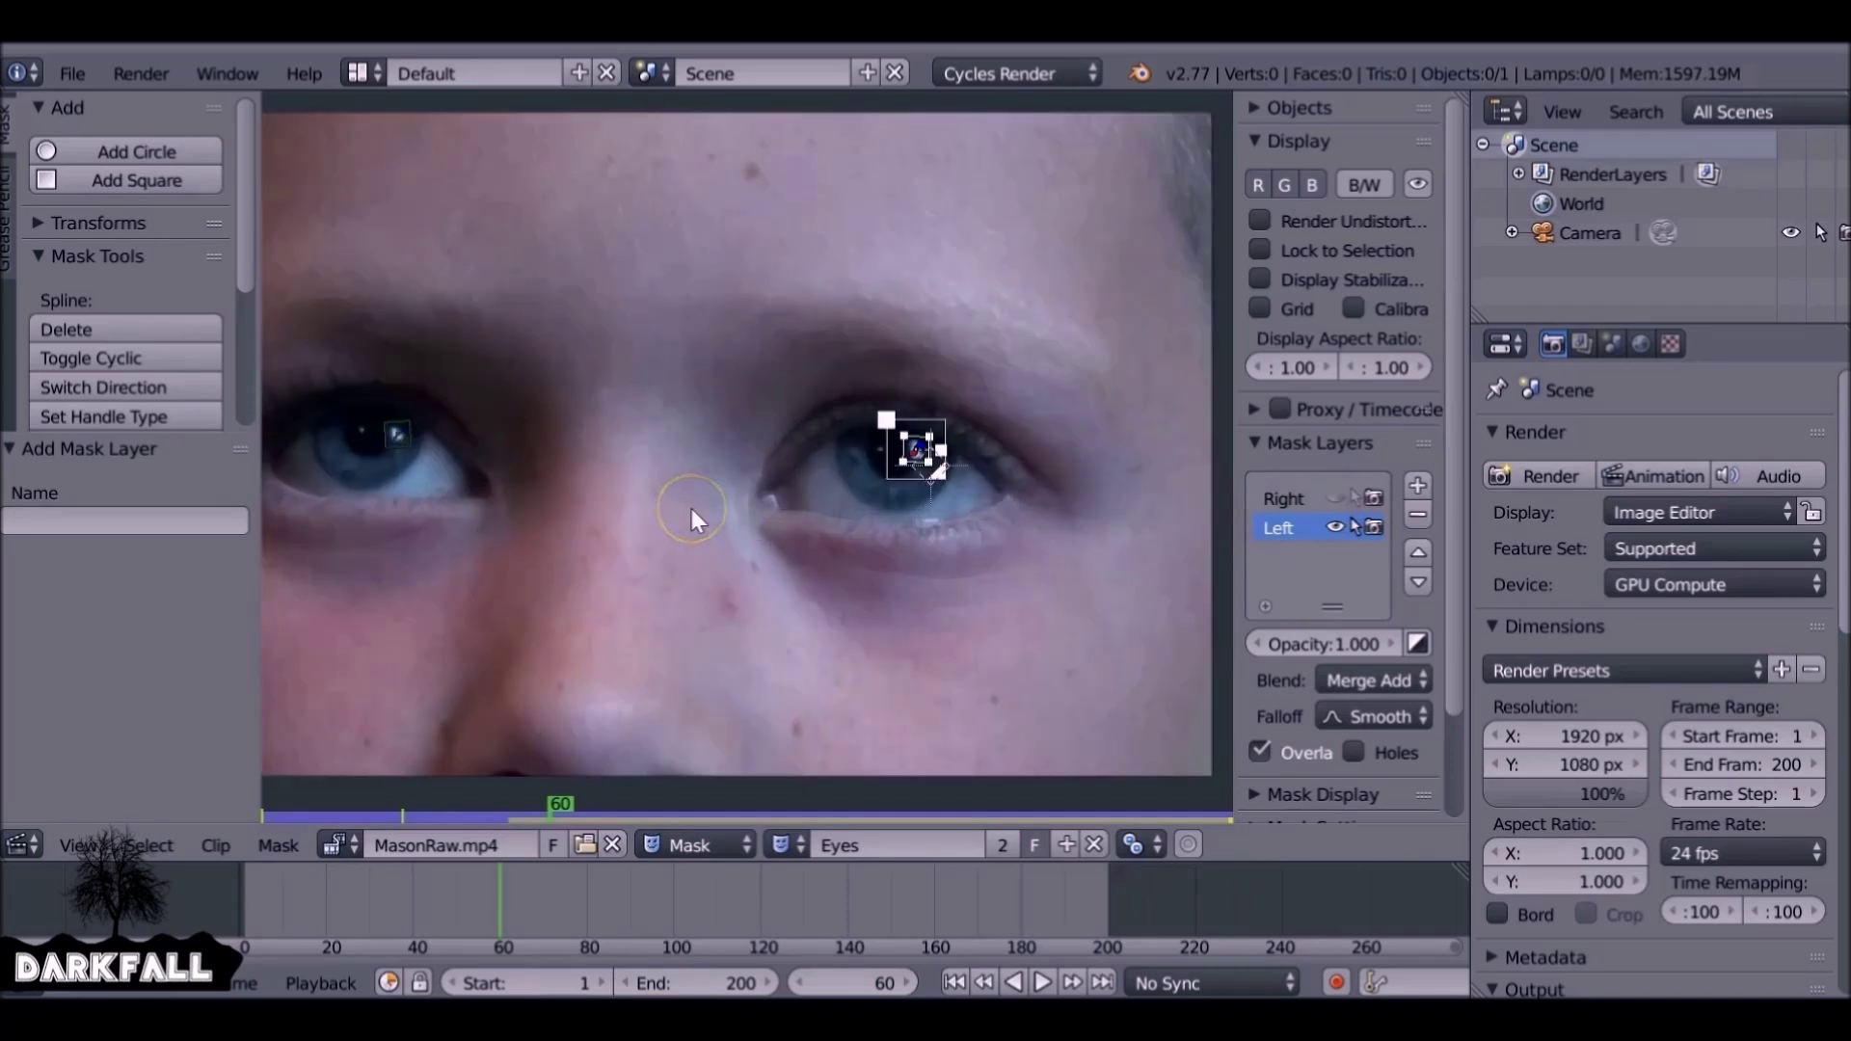
middle_click_drag(634, 509, 967, 507)
scroll(704, 458, "up", 2)
middle_click_drag(765, 485, 823, 543)
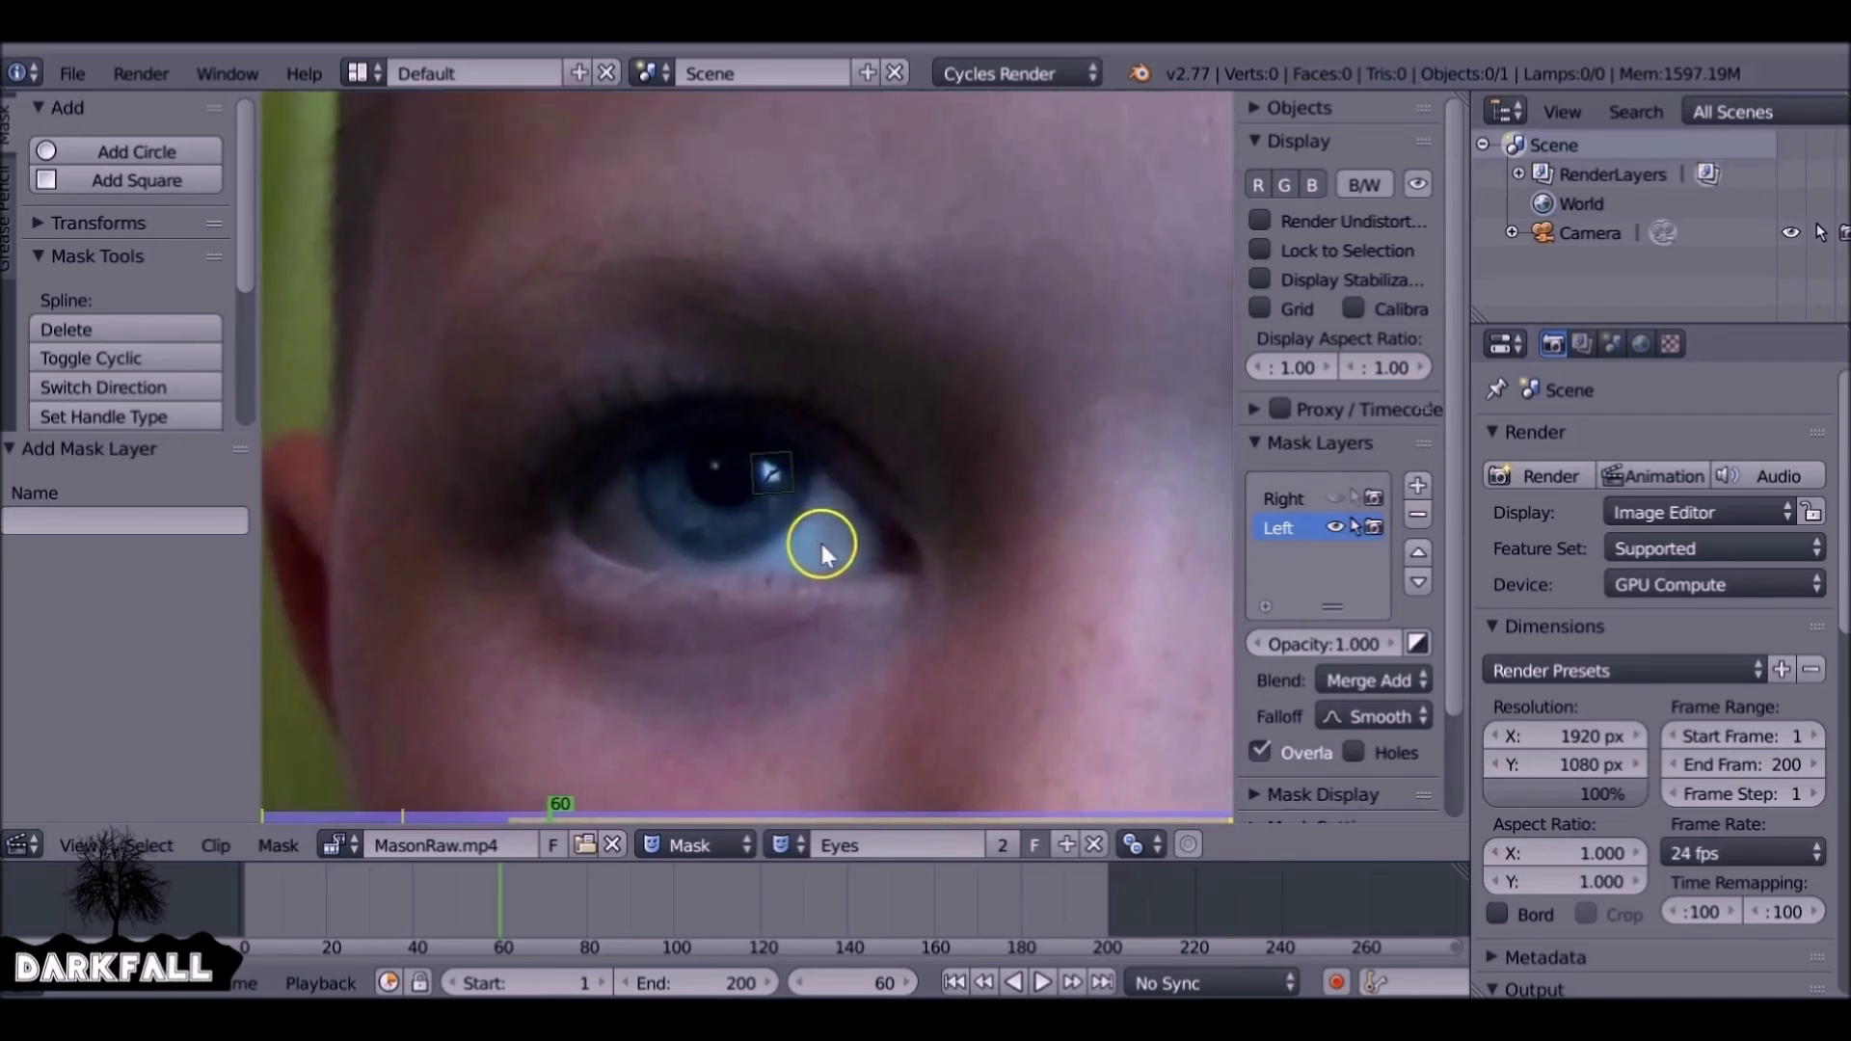
scroll(719, 516, "up", 3)
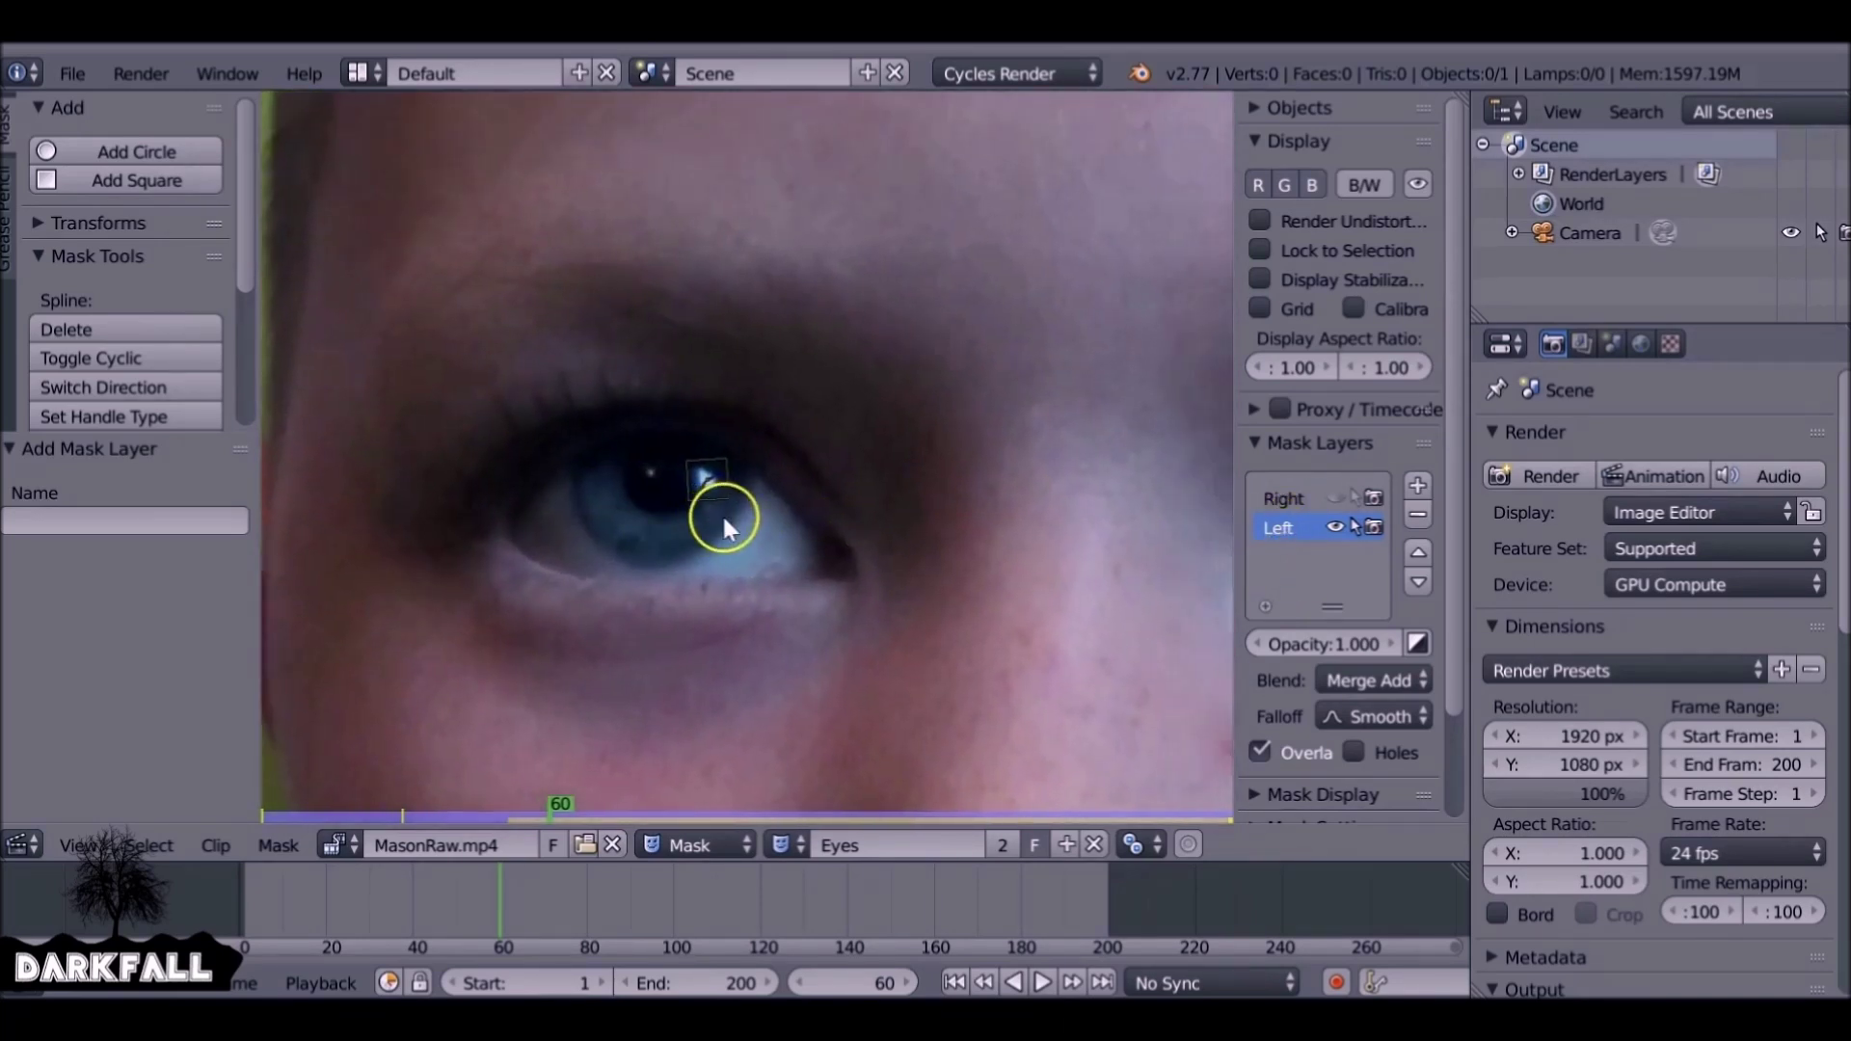
left_click(712, 523)
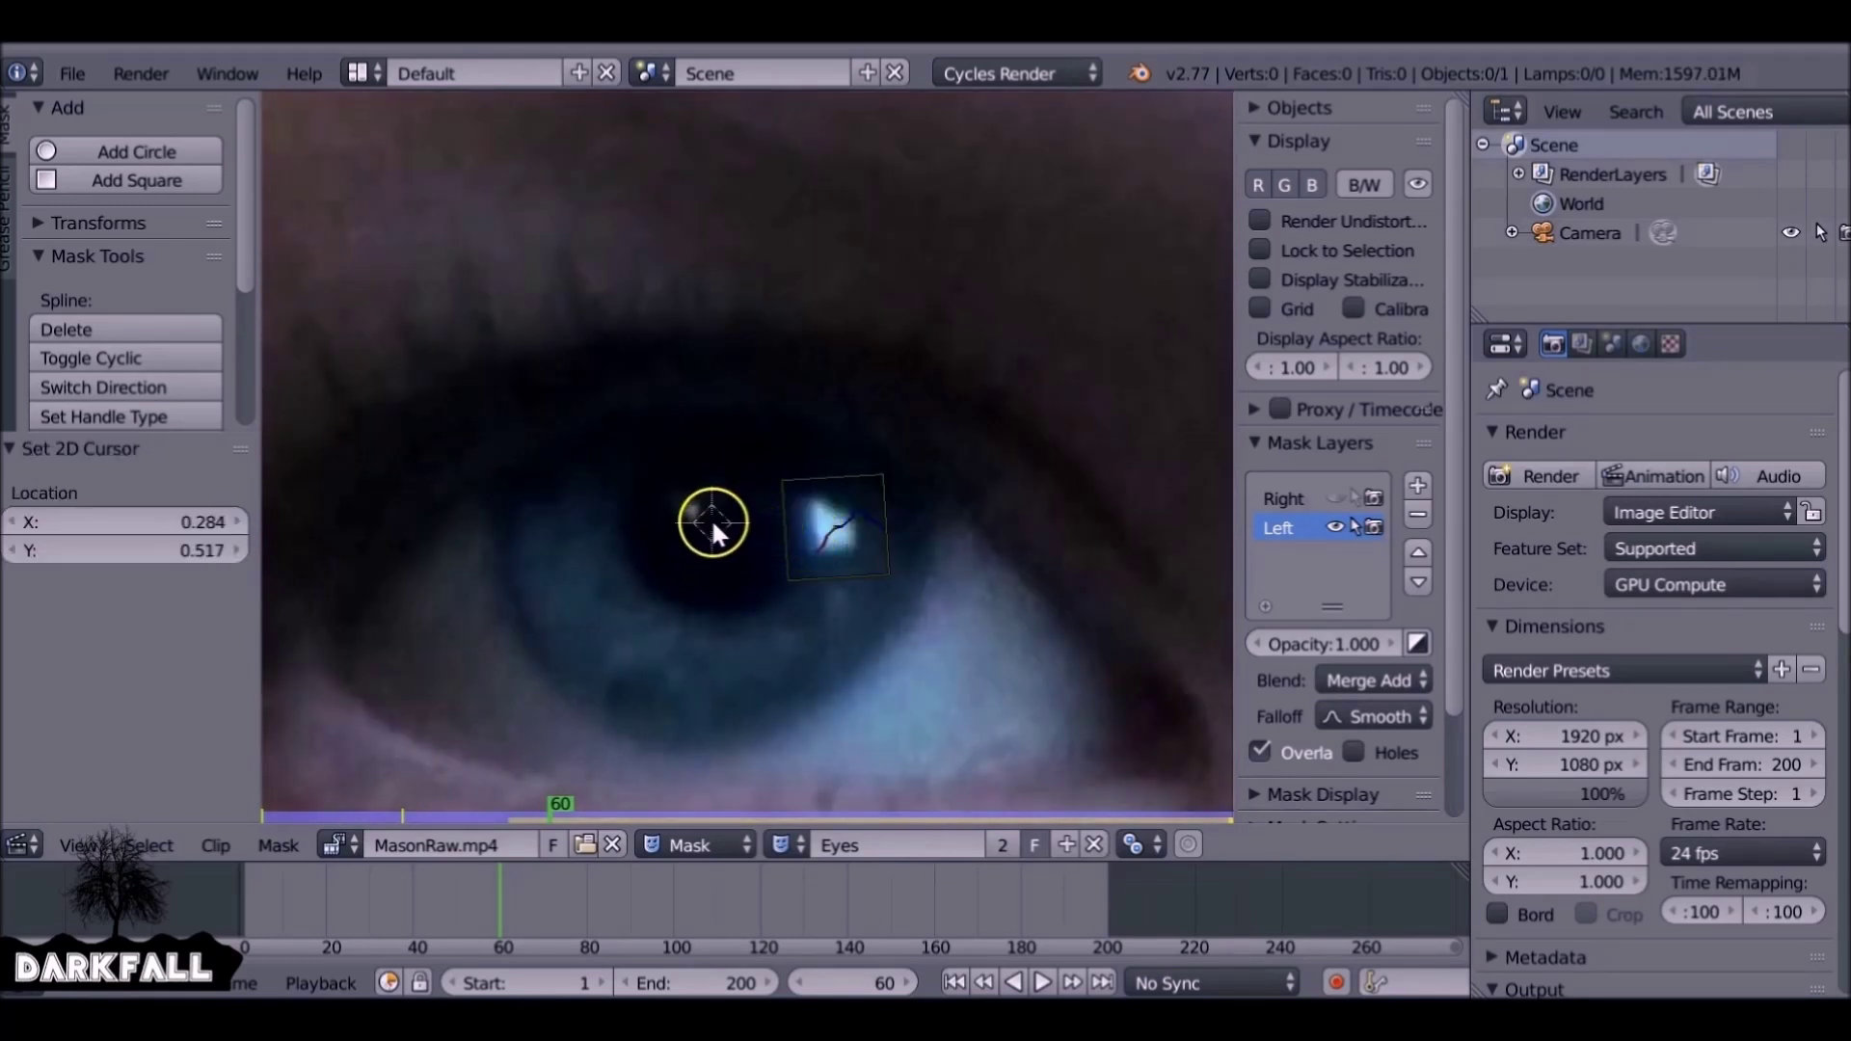
left_click(125, 152)
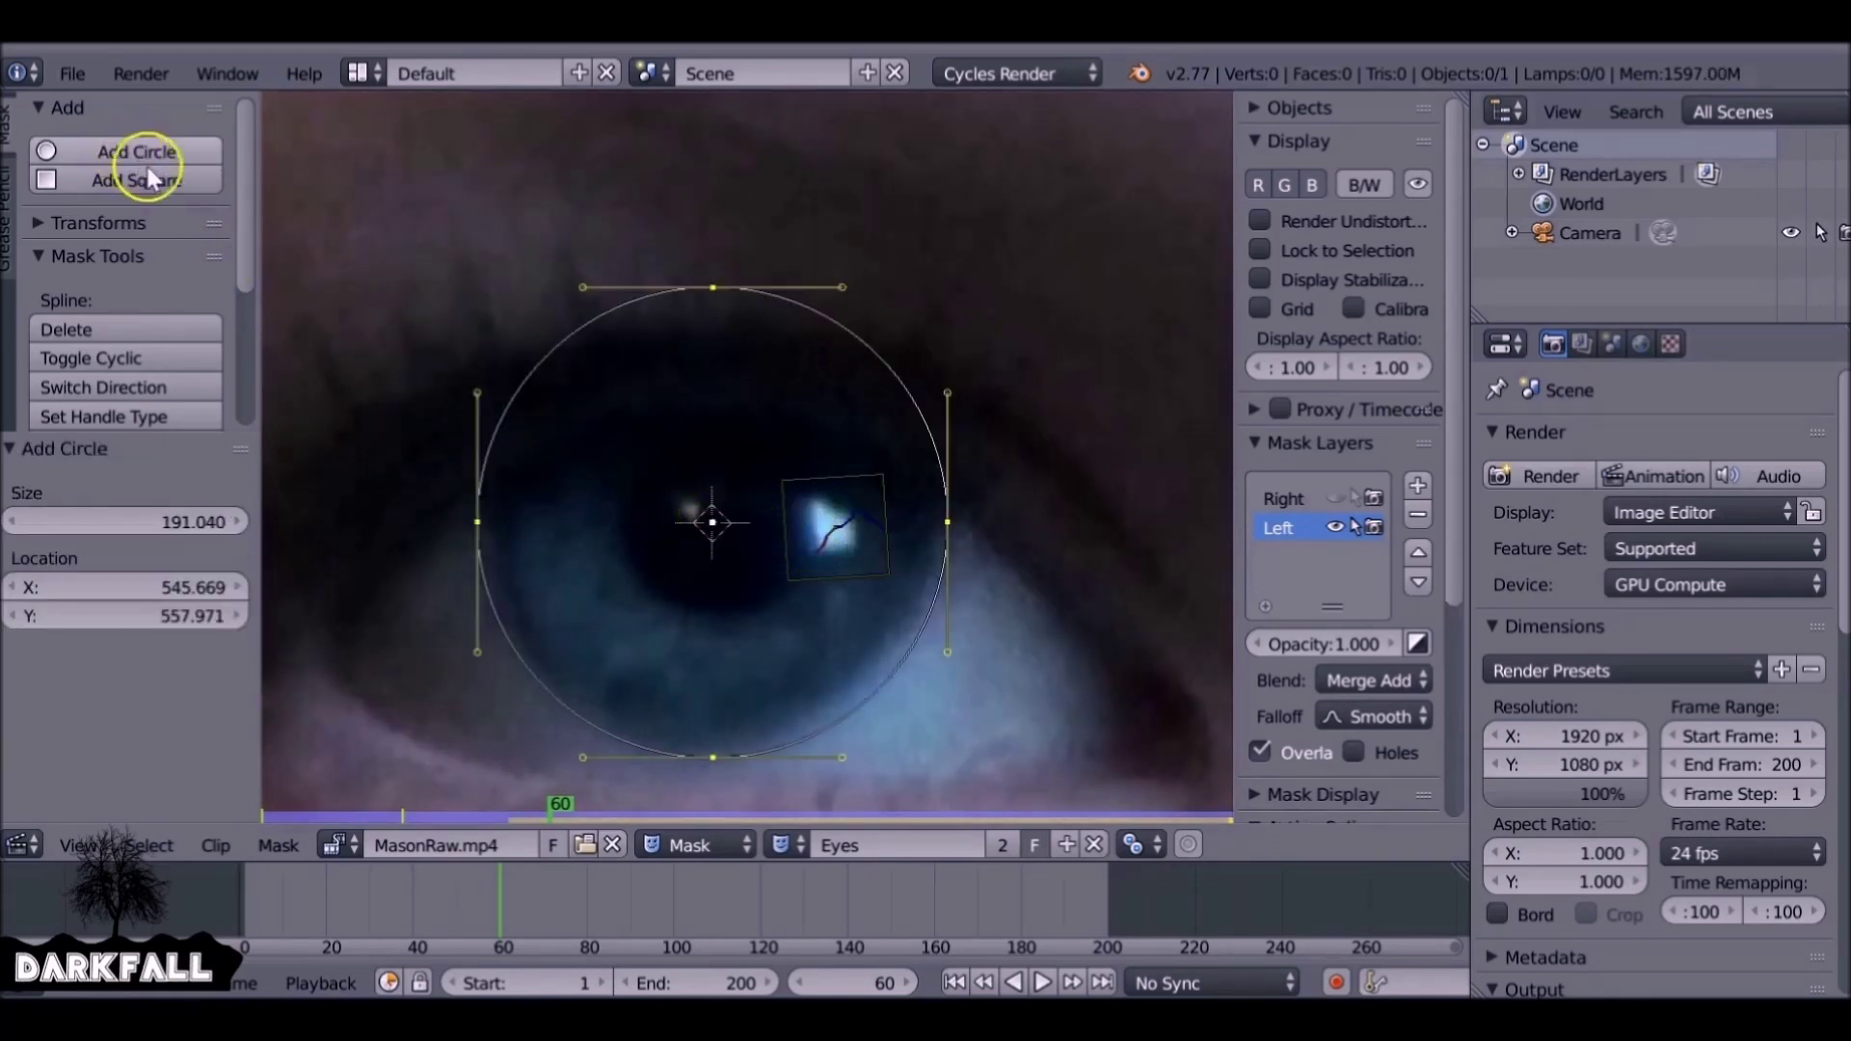
Fit the new circle mask to the iris with size 182.040 and location X 544.759, Y 557.851
left_click_drag(147, 528, 4, 527)
left_click_drag(192, 589, 1832, 566)
left_click_drag(142, 613, 249, 590)
left_click_drag(226, 526, 1439, 467)
scroll(808, 463, "down", 8)
scroll(777, 476, "up", 5)
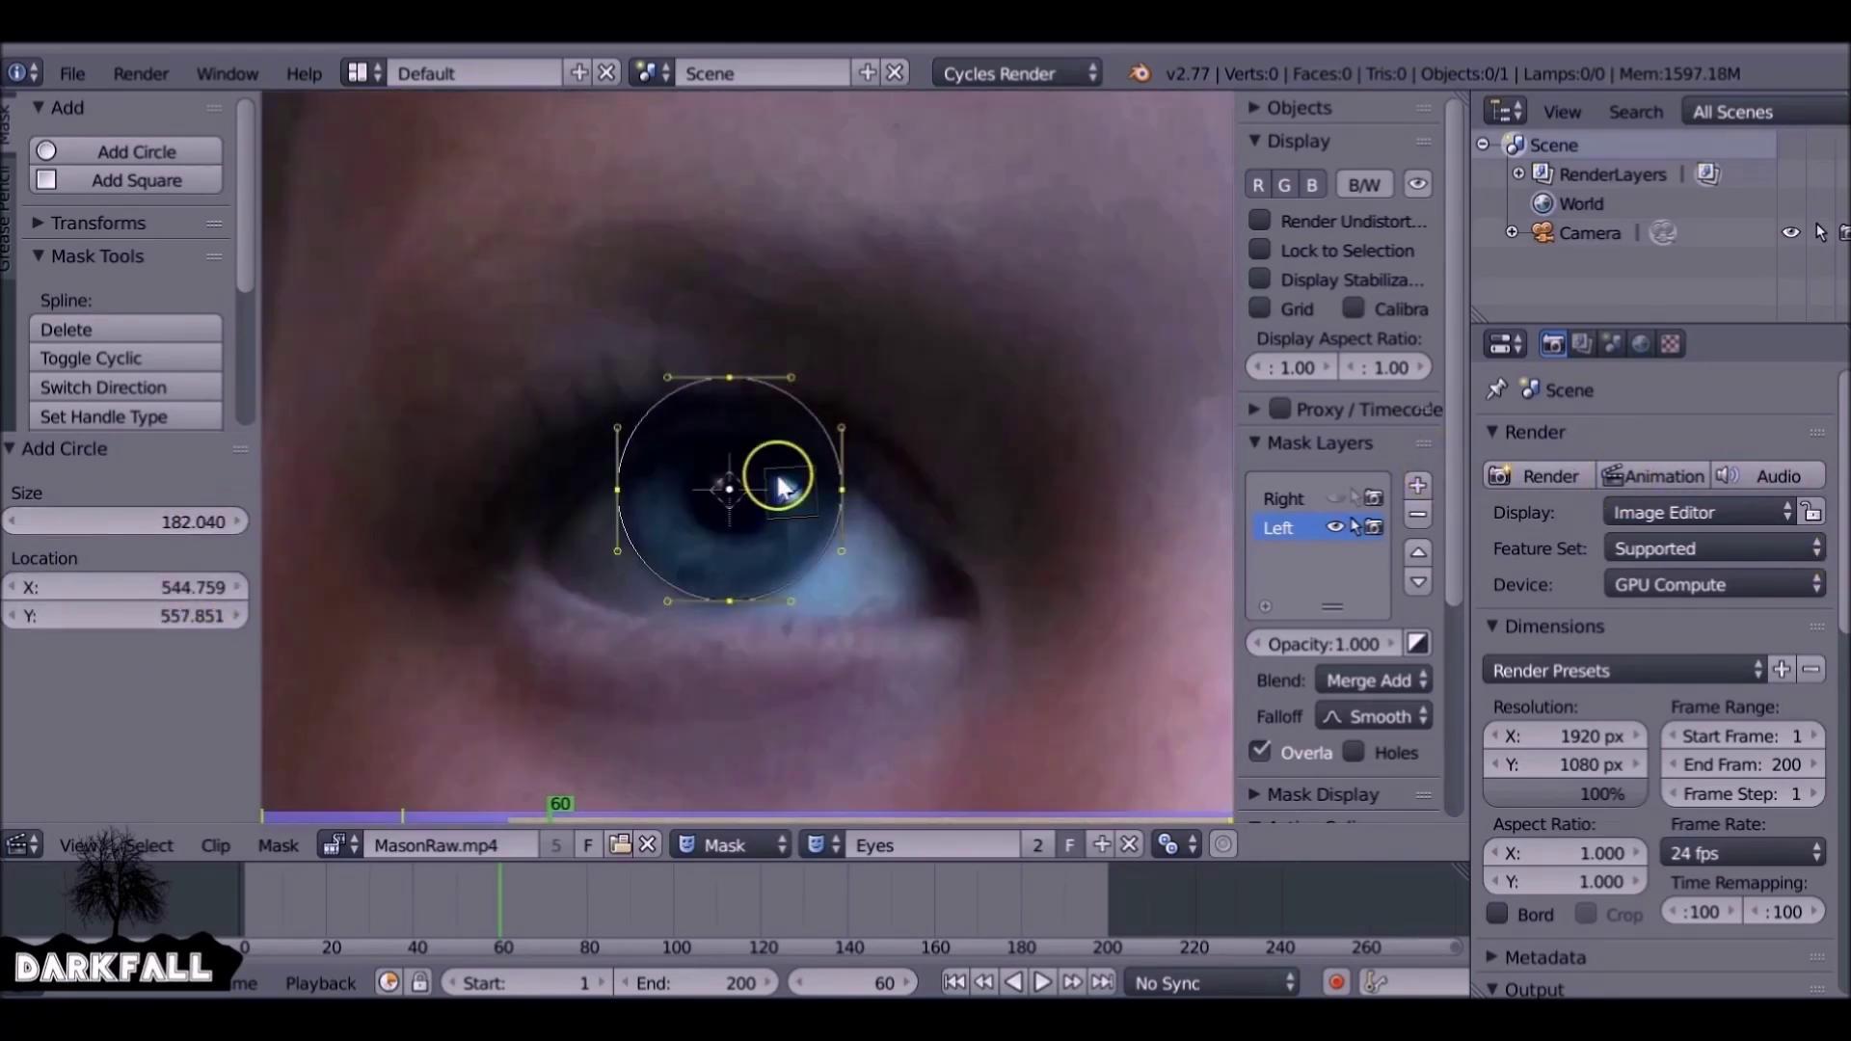
Parent the new circle mask to this eye's reflection track, play the clip to check the following, and scrub back to frame 55
key("ctrl+p")
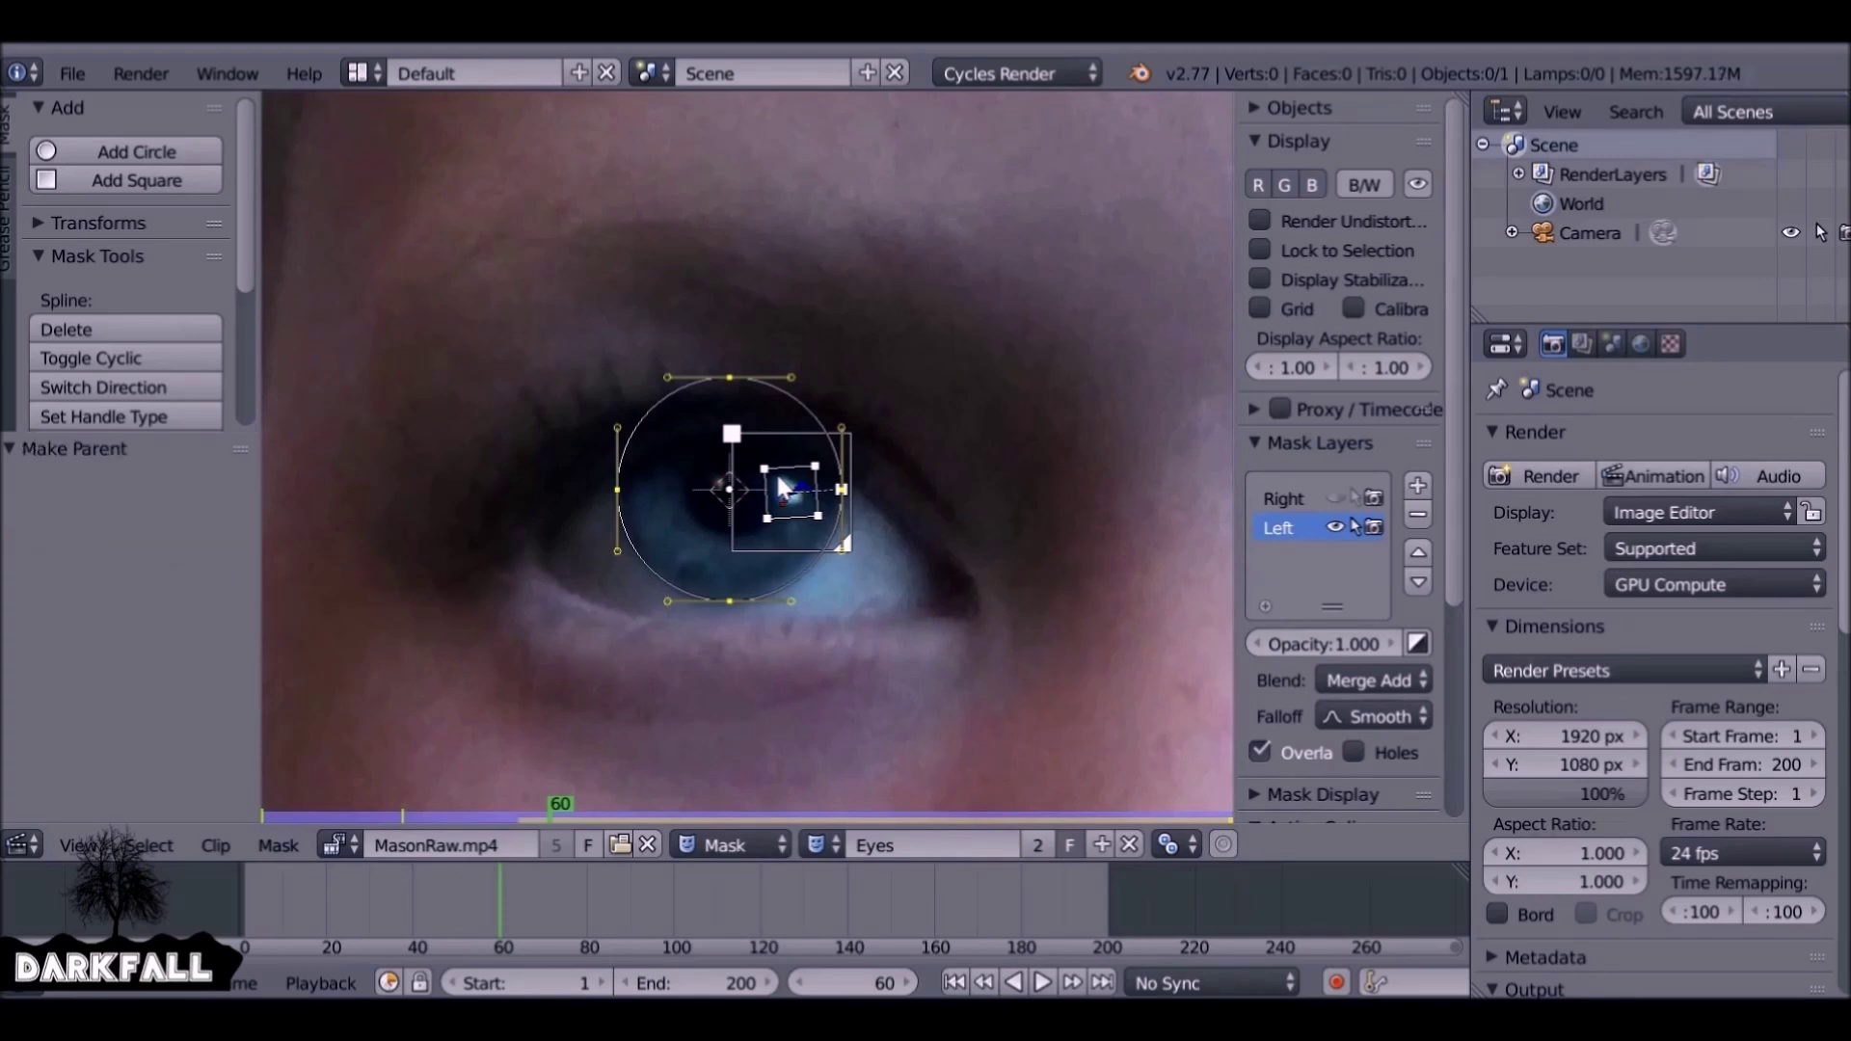
scroll(780, 488, "down", 5)
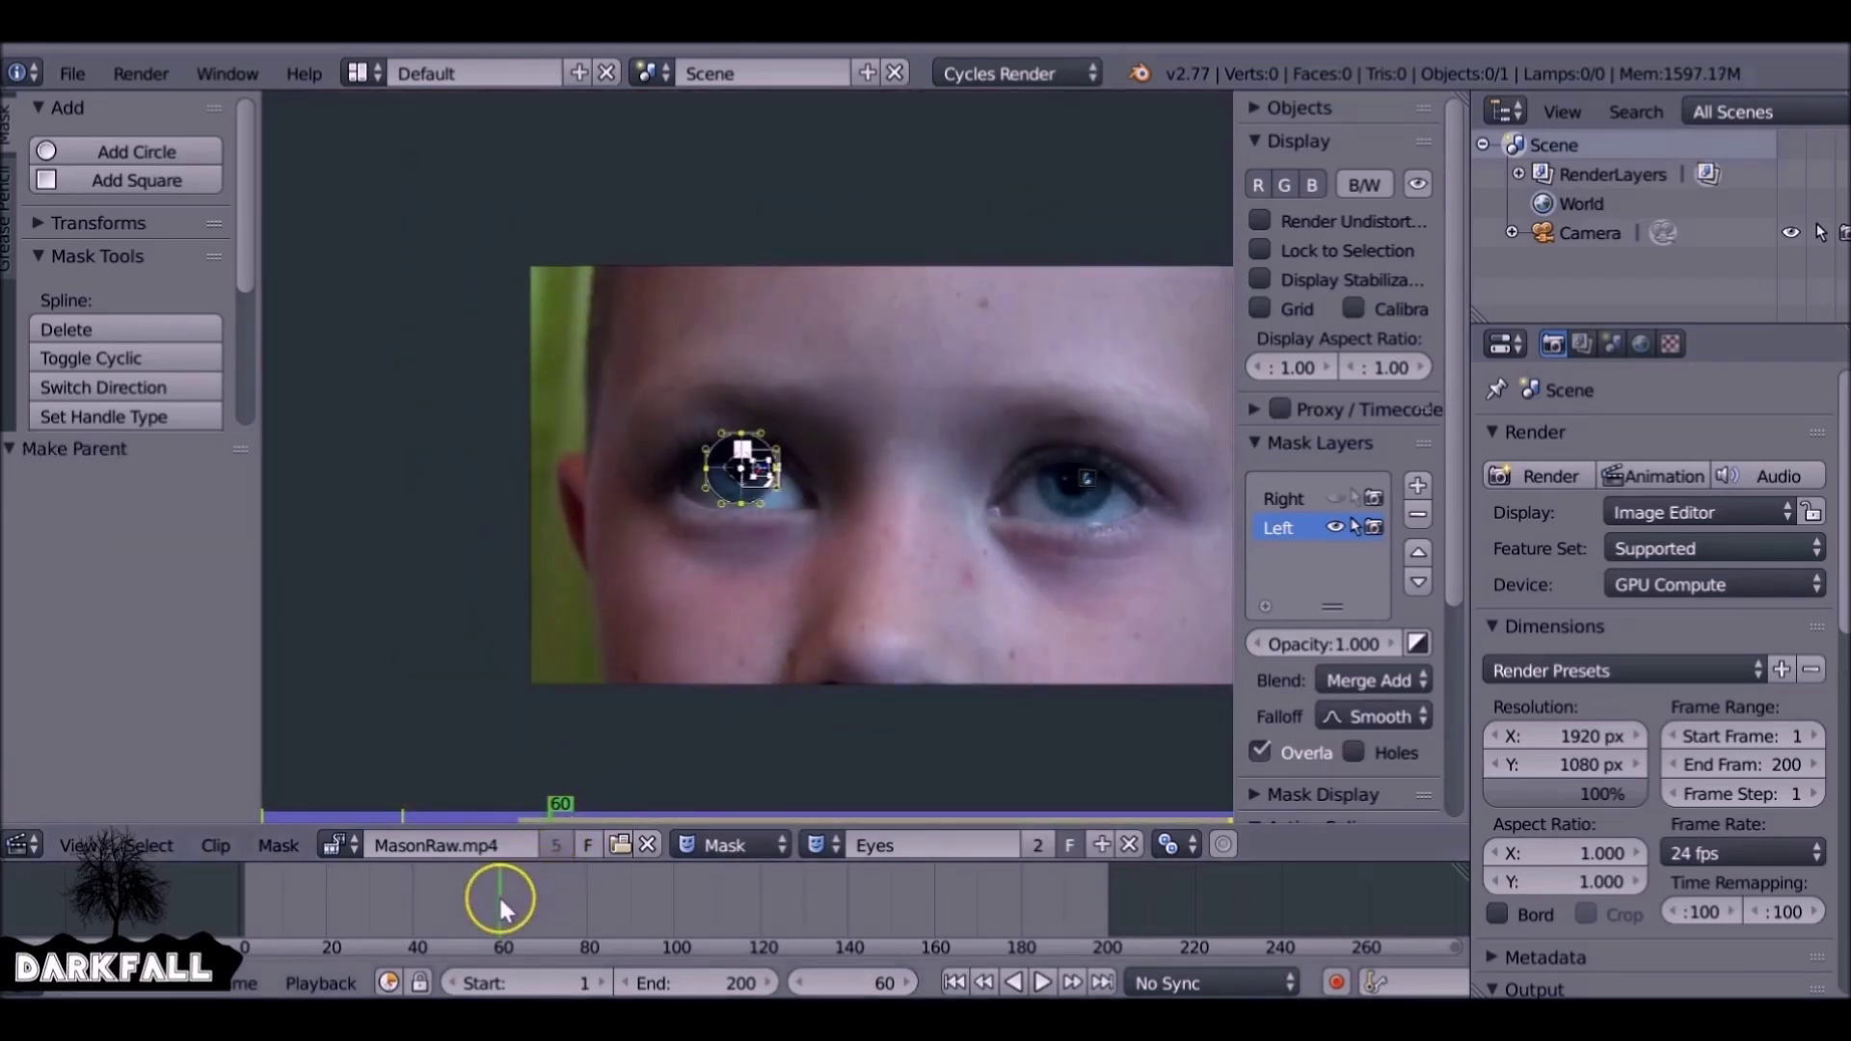
key("alt+a")
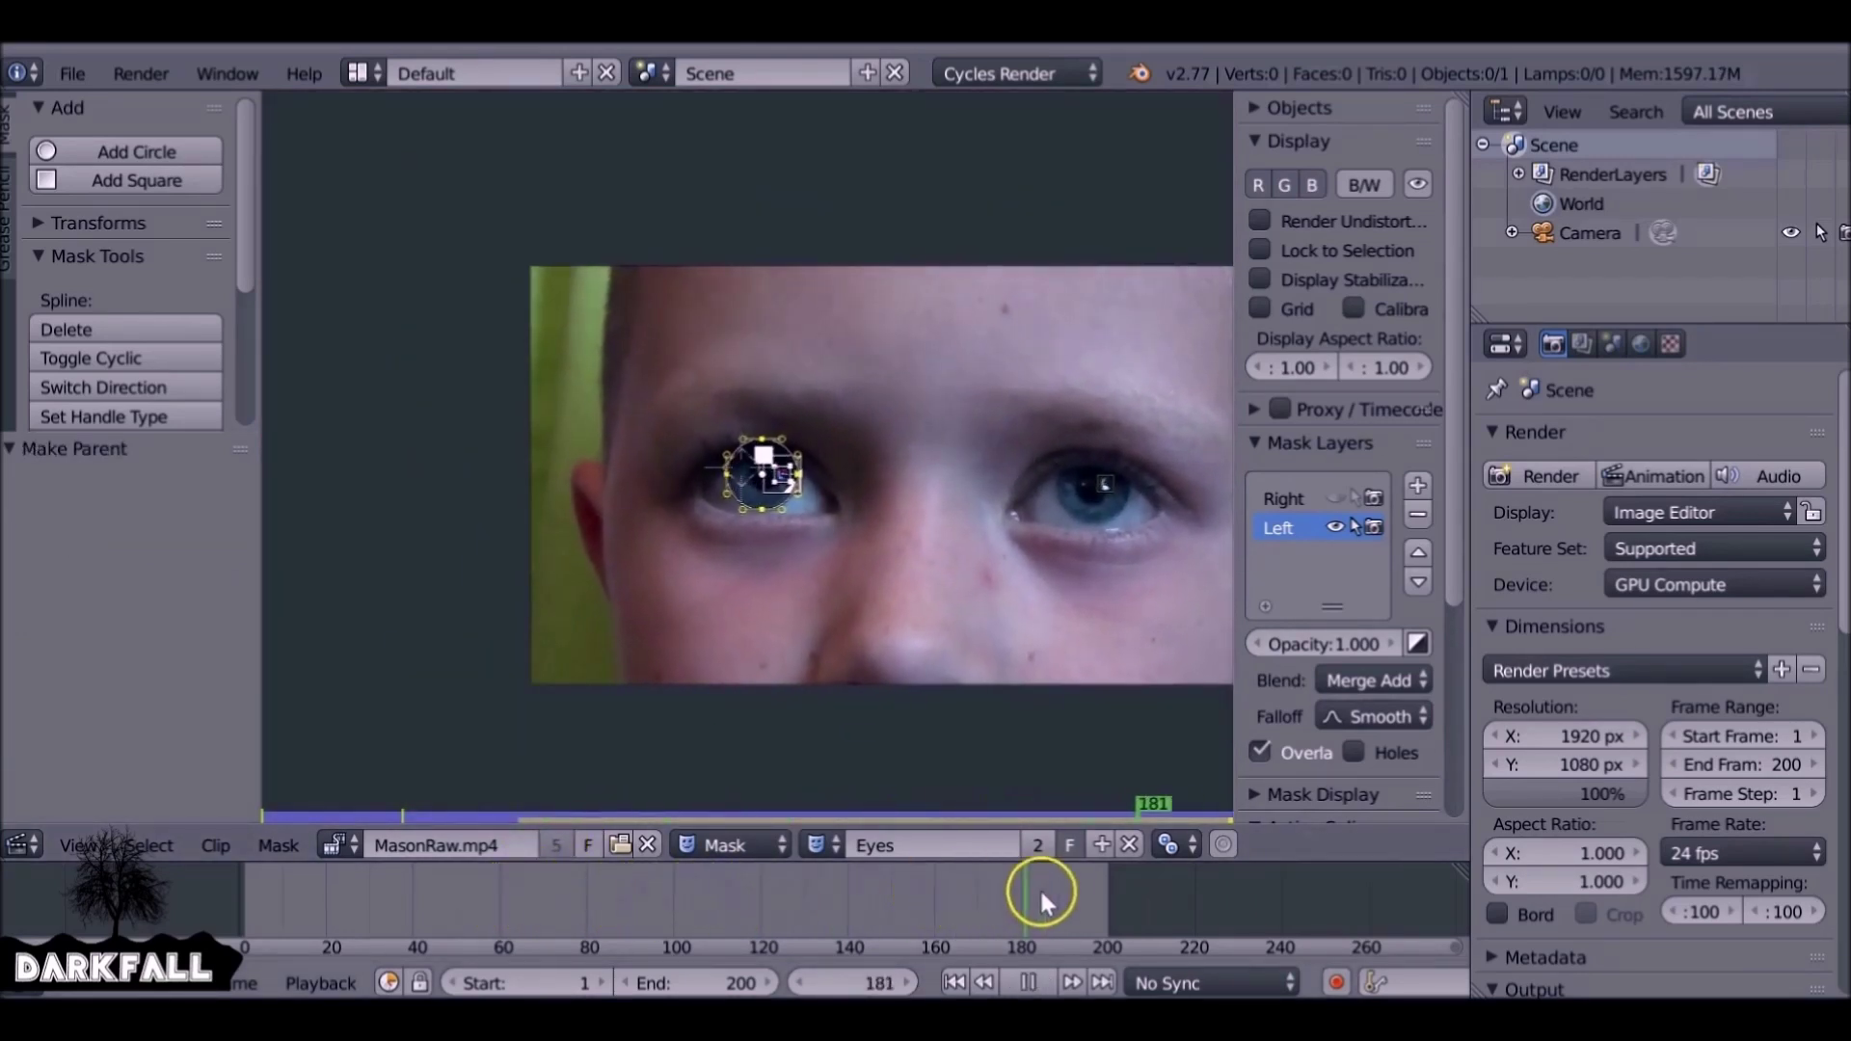
left_click_drag(818, 866, 480, 926)
key("alt+a")
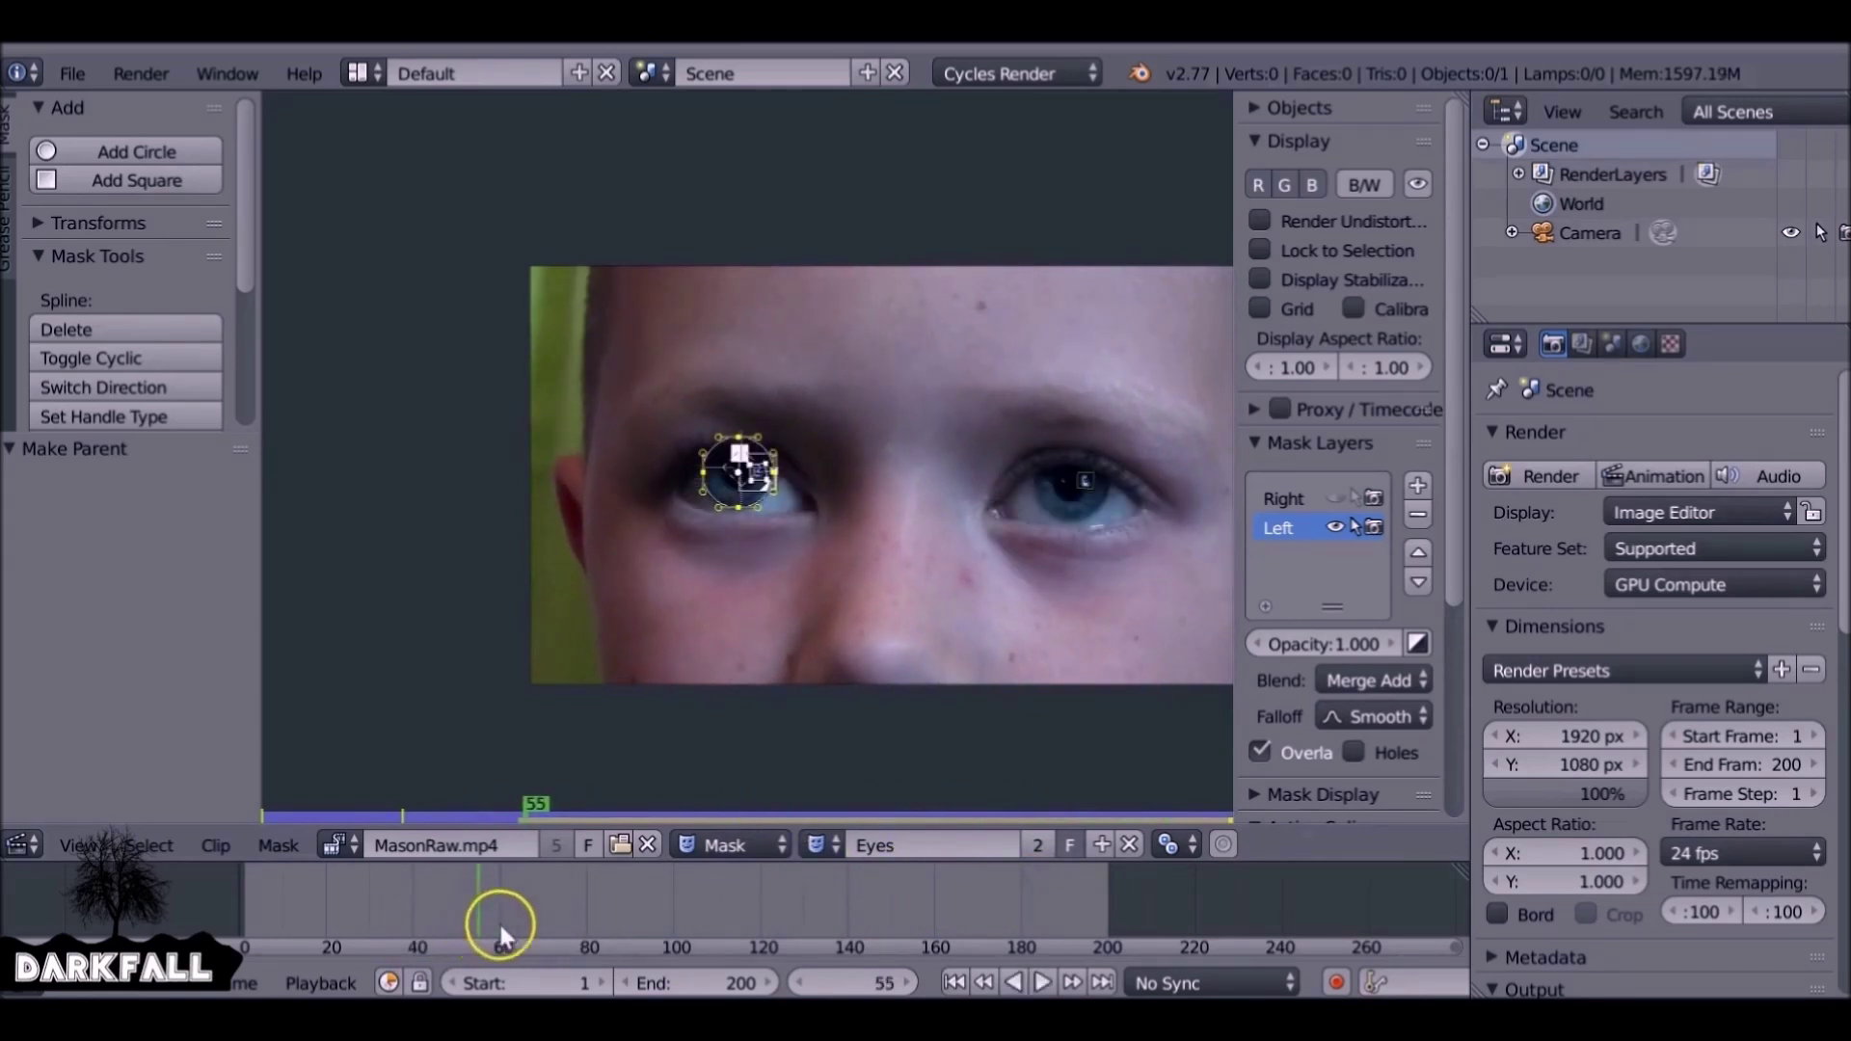
Go to frame 54, enable automatic keyframing, and key the Left circle mask with a zero-distance move
scroll(771, 586, "up", 5)
scroll(771, 586, "up", 3)
key("Left")
left_click(1337, 983)
key("g")
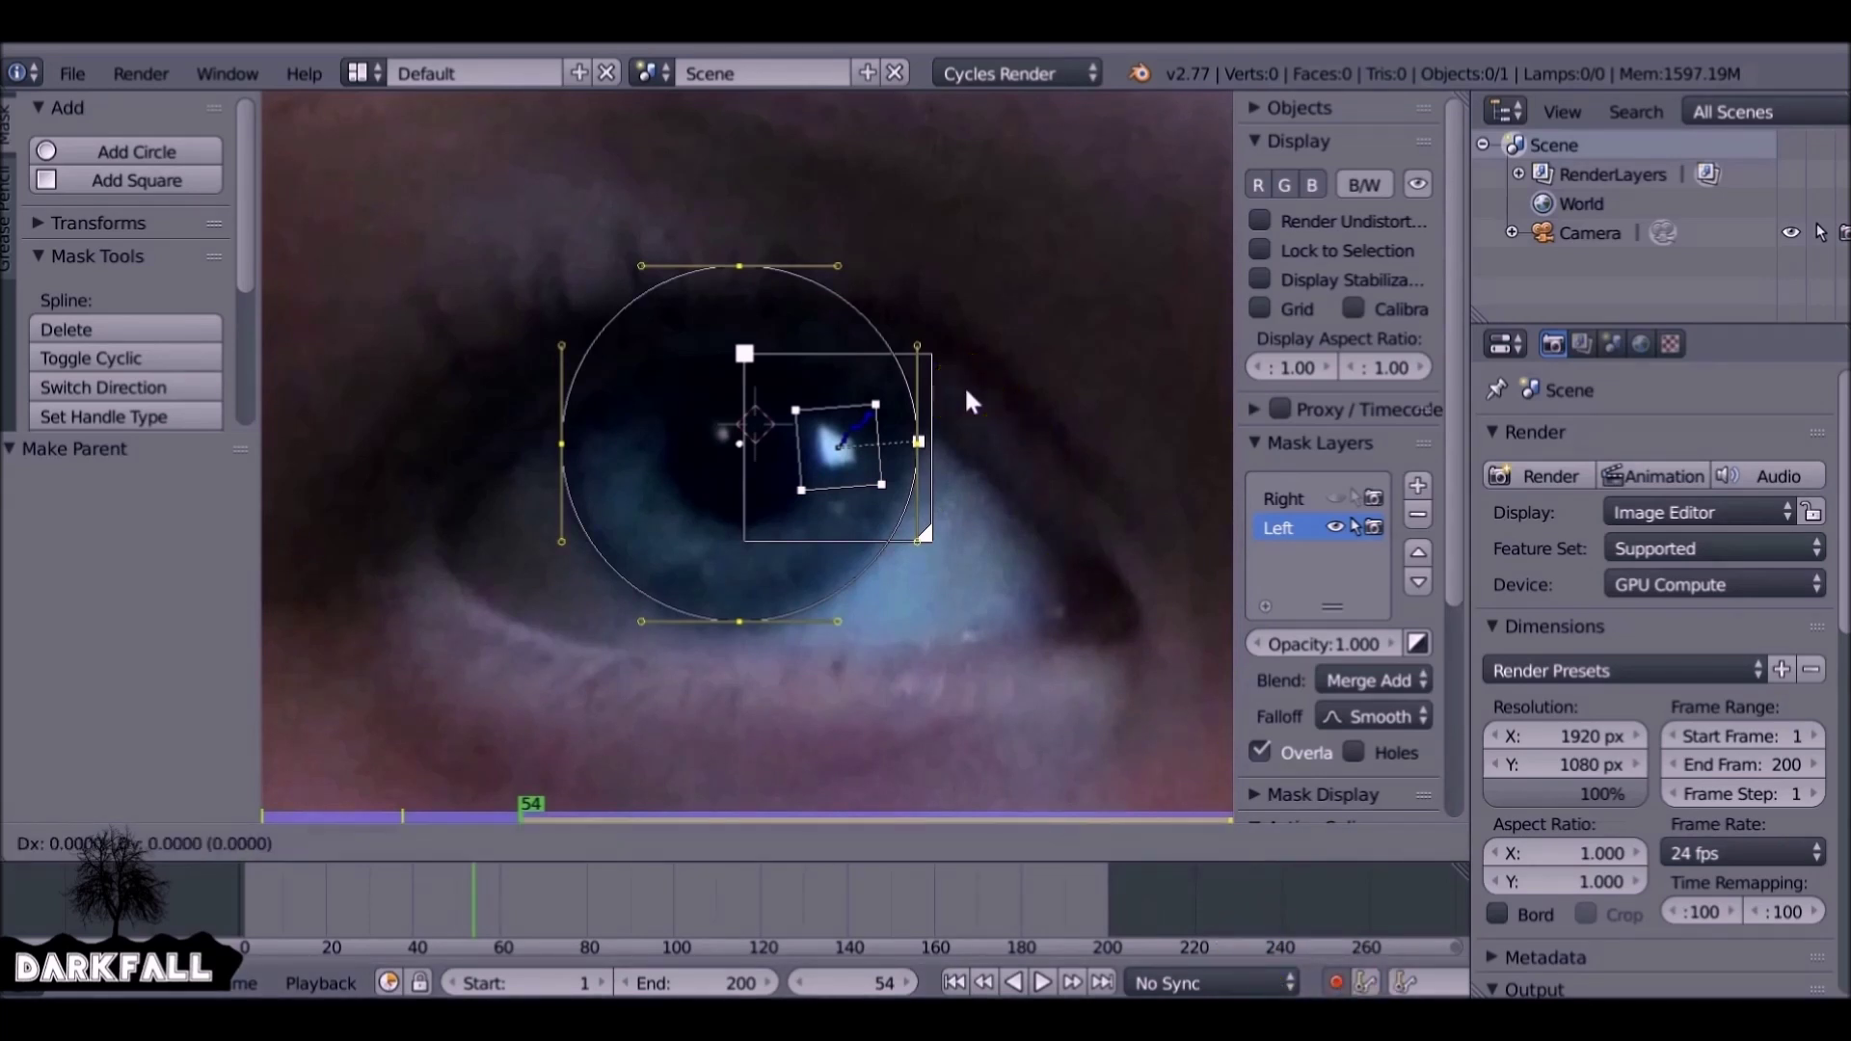
left_click(967, 389)
Move the Left circle mask by about X -0.002, Y -0.0008 at frame 53 and key its position again shortly before frame 53
key("Left")
key("g")
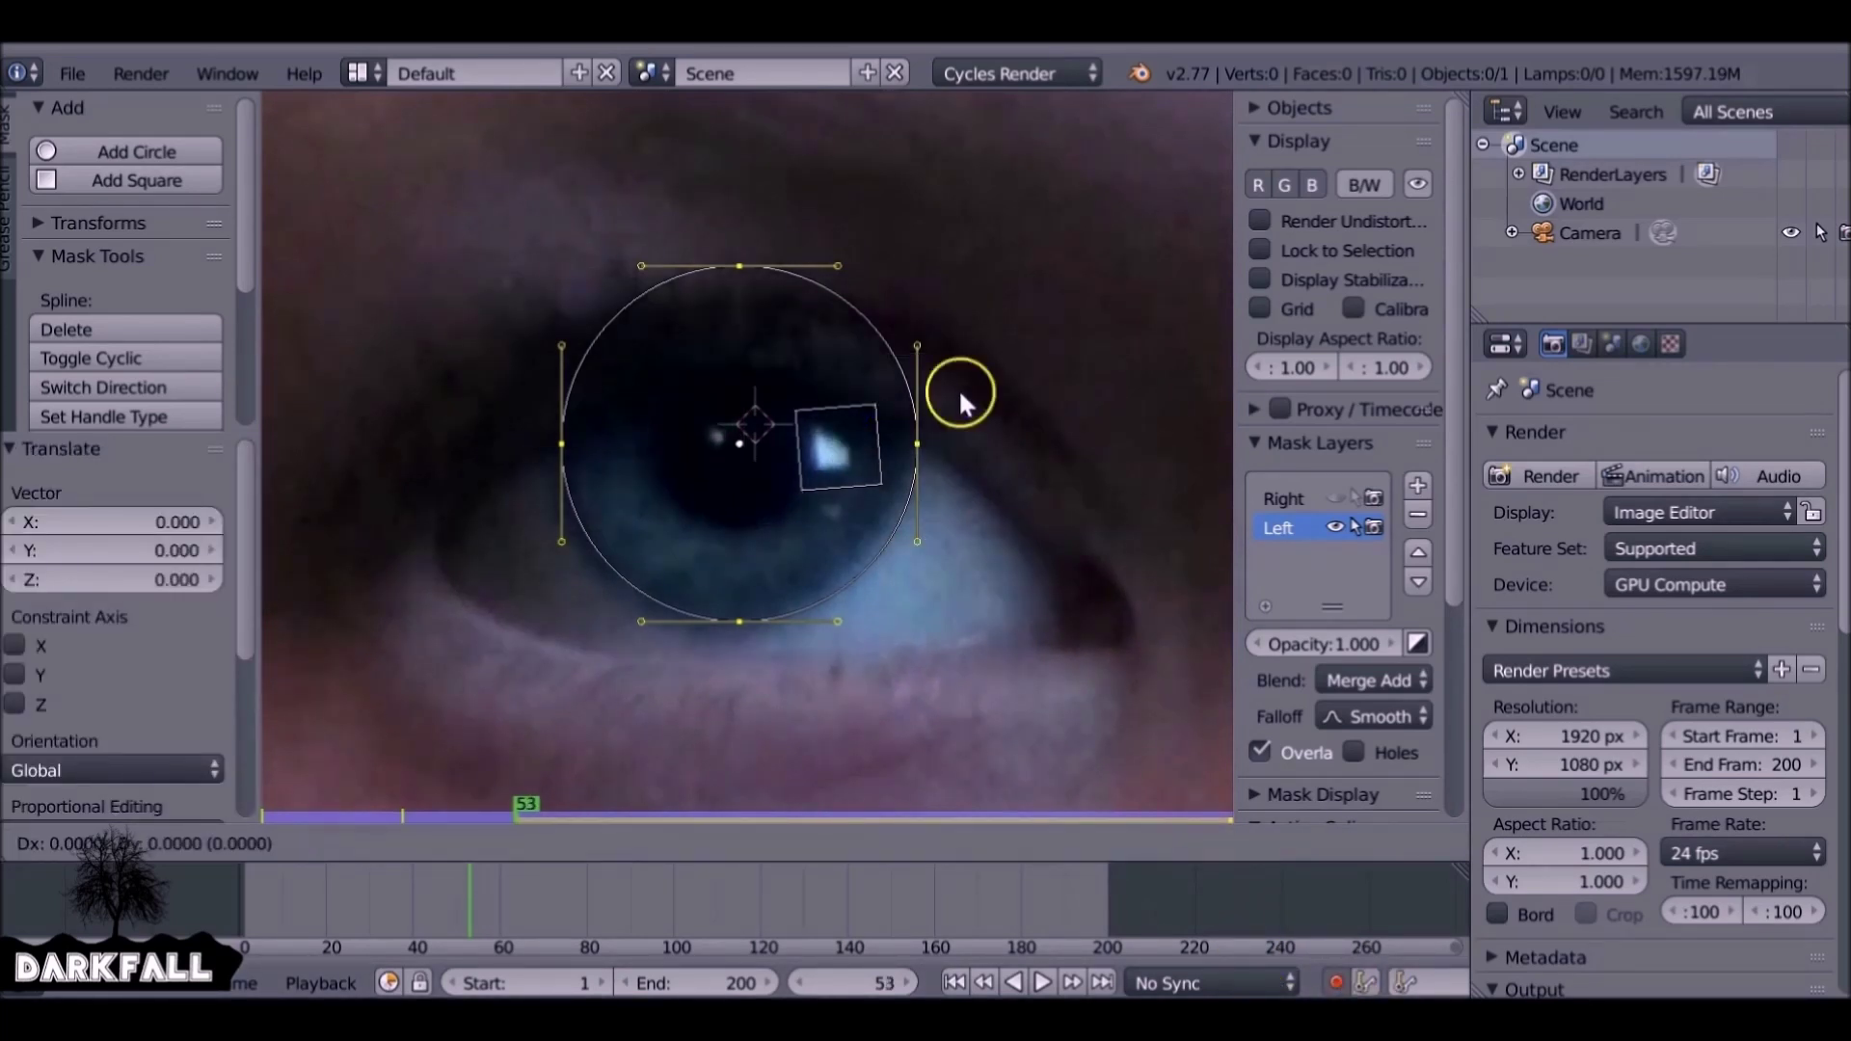
left_click(873, 415)
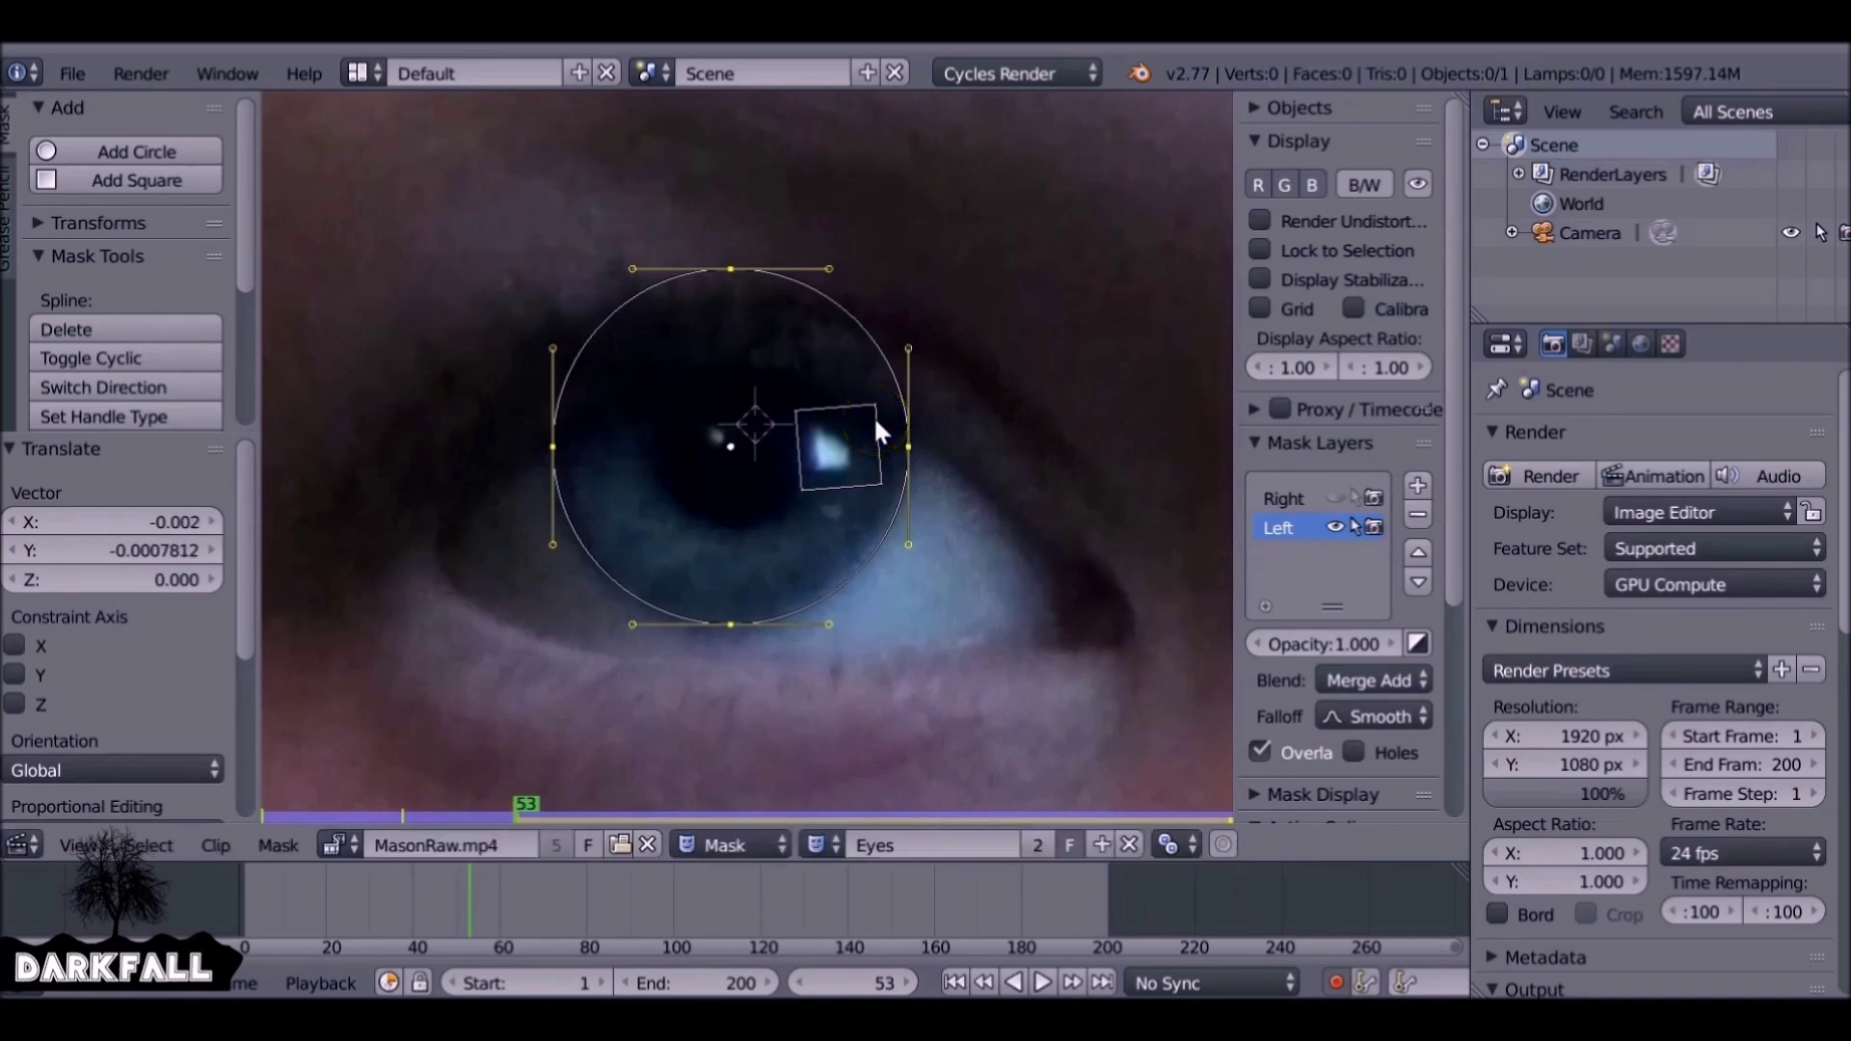
key("Left")
key("Left")
key("g")
left_click(796, 504)
Move the Left circle mask to follow the iris by about 0.016, with Y about -0.0135, at frame 49 and X -0.005, Y -0.004 at frame 46
key("Left")
key("Left")
key("Left")
key("g")
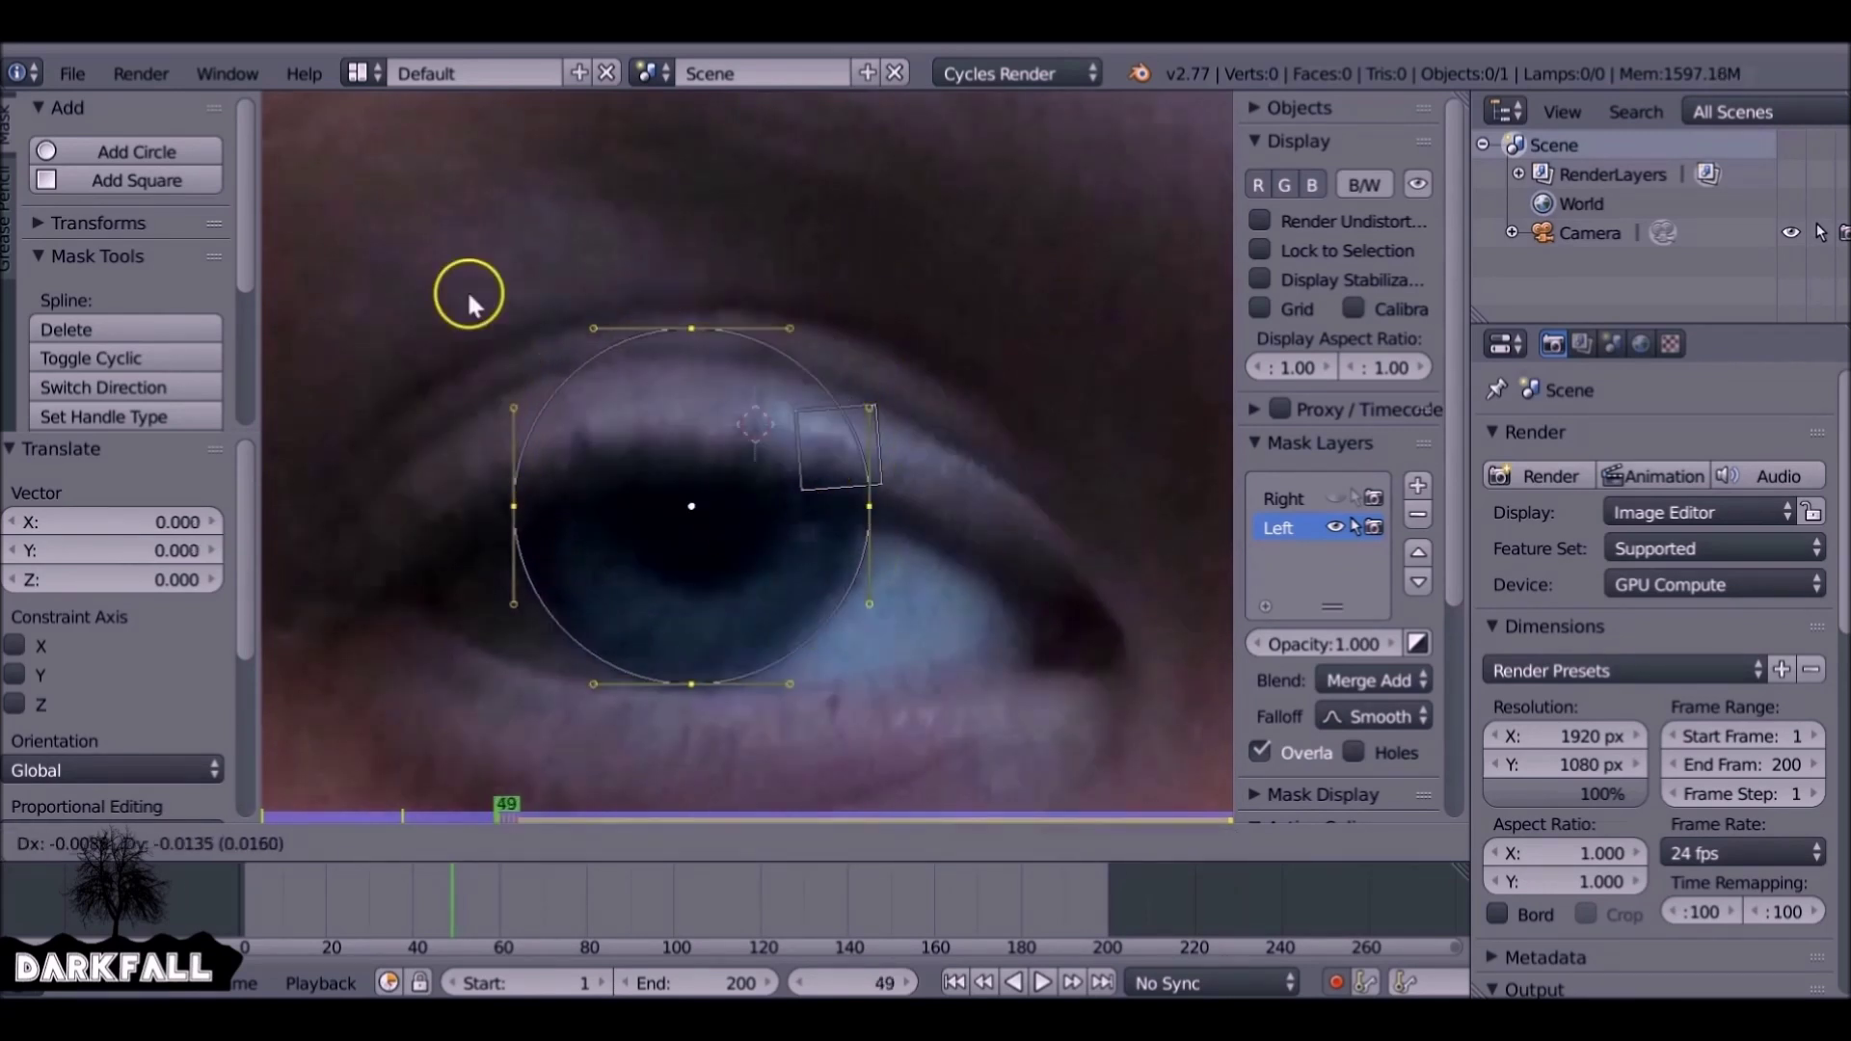
left_click(374, 317)
key("Left")
key("Left")
key("g")
left_click(1165, 469)
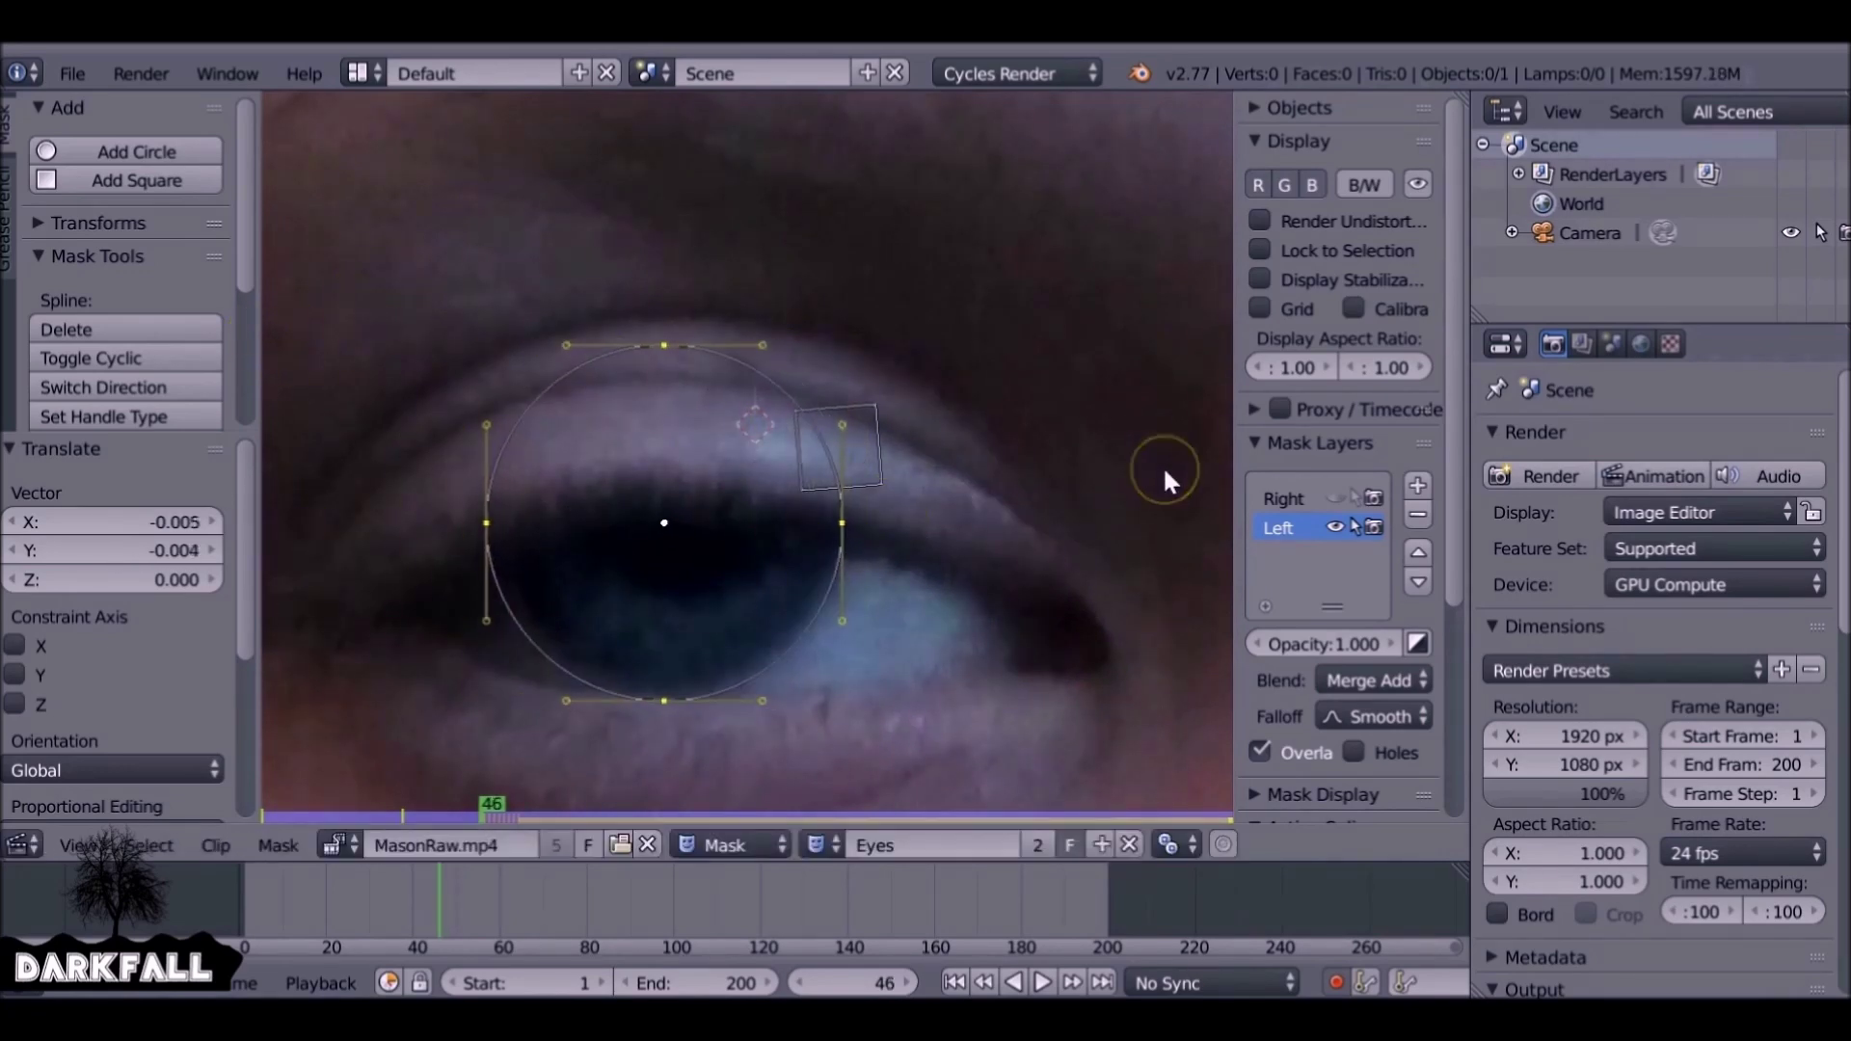
Move the Left circle mask to follow the iris through the blink at frames 44, 43 and 41
key("Left")
key("Left")
key("g")
left_click(1087, 462)
key("Left")
key("g")
left_click(1051, 535)
key("Left")
key("Left")
key("g")
left_click(792, 504)
At frame 39, move the Left circle mask by 0.357 along Y so it sits above the footage
key("Left")
key("Left")
scroll(791, 500, "down", 7)
key("g")
key("y")
left_click(817, 242)
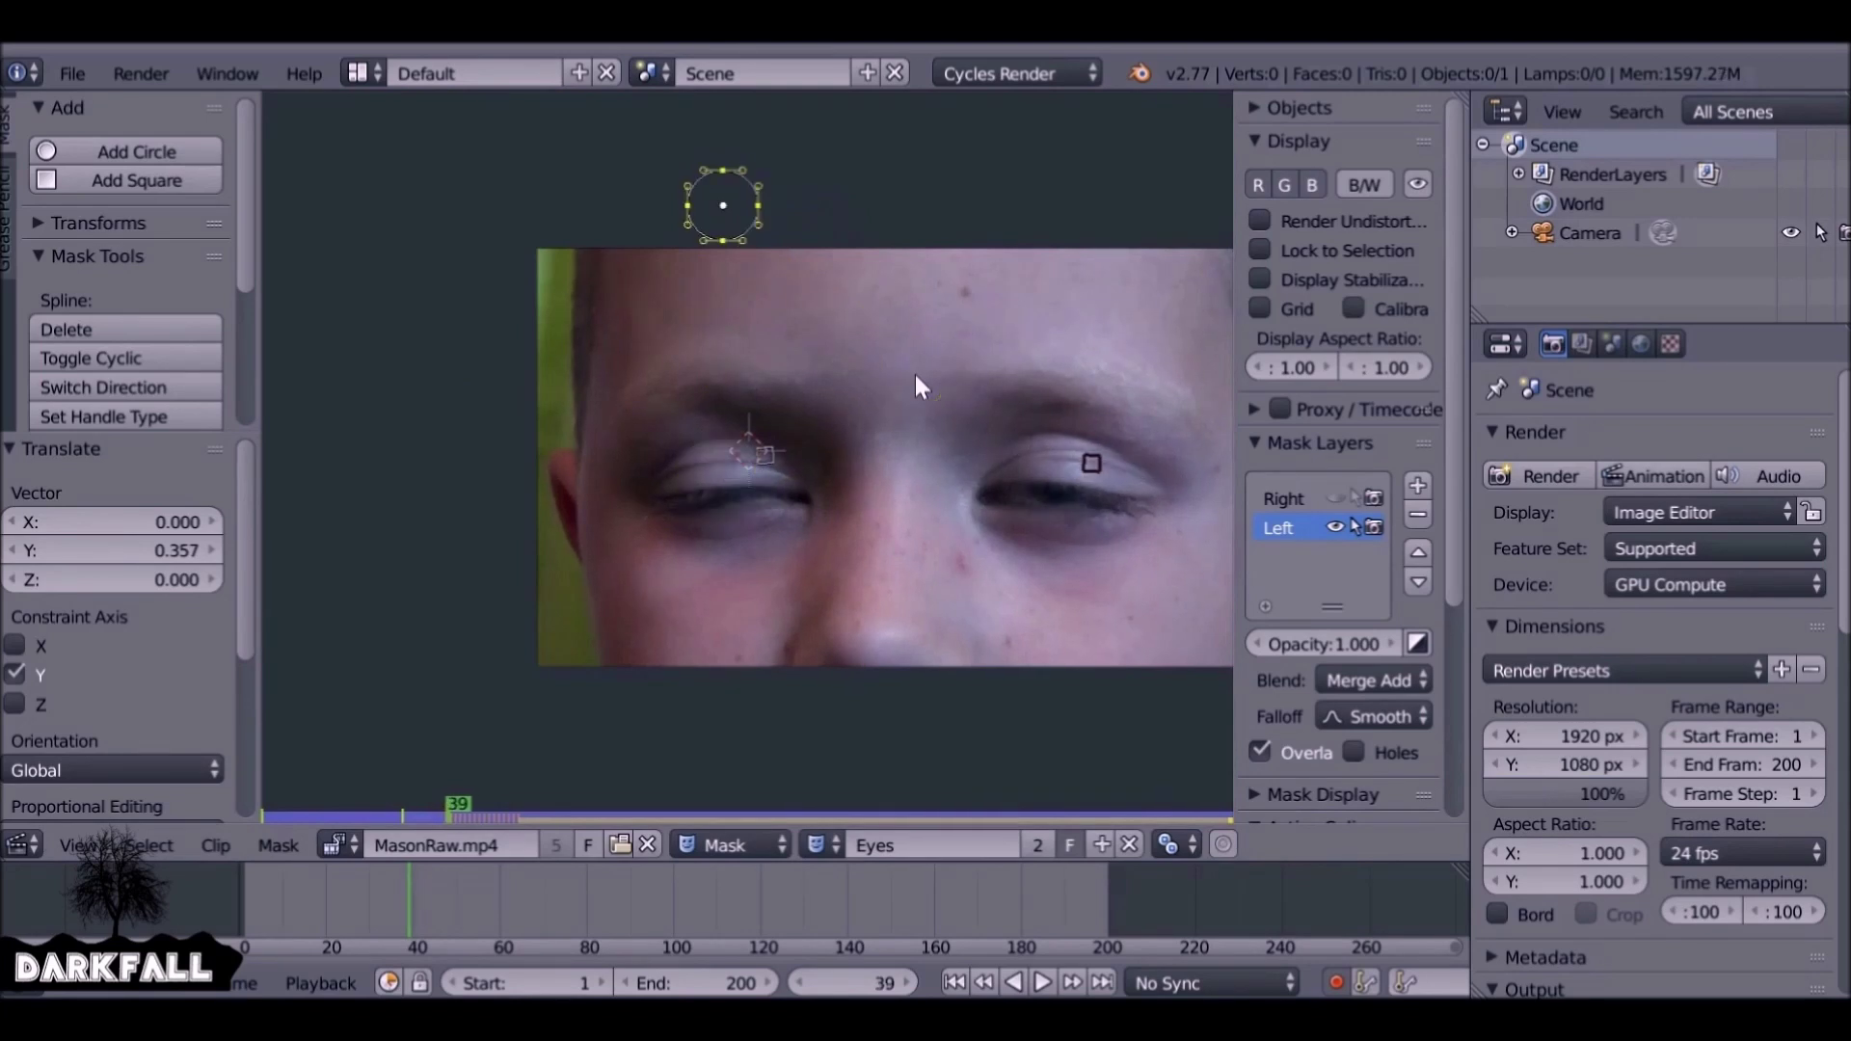
Show the Right mask layer again, scrub back before the blink, and play the clip to check both iris masks
key("Left")
key("Left")
key("Left")
left_click(918, 902)
left_click(1337, 498)
left_click_drag(418, 935, 344, 935)
key("alt+a")
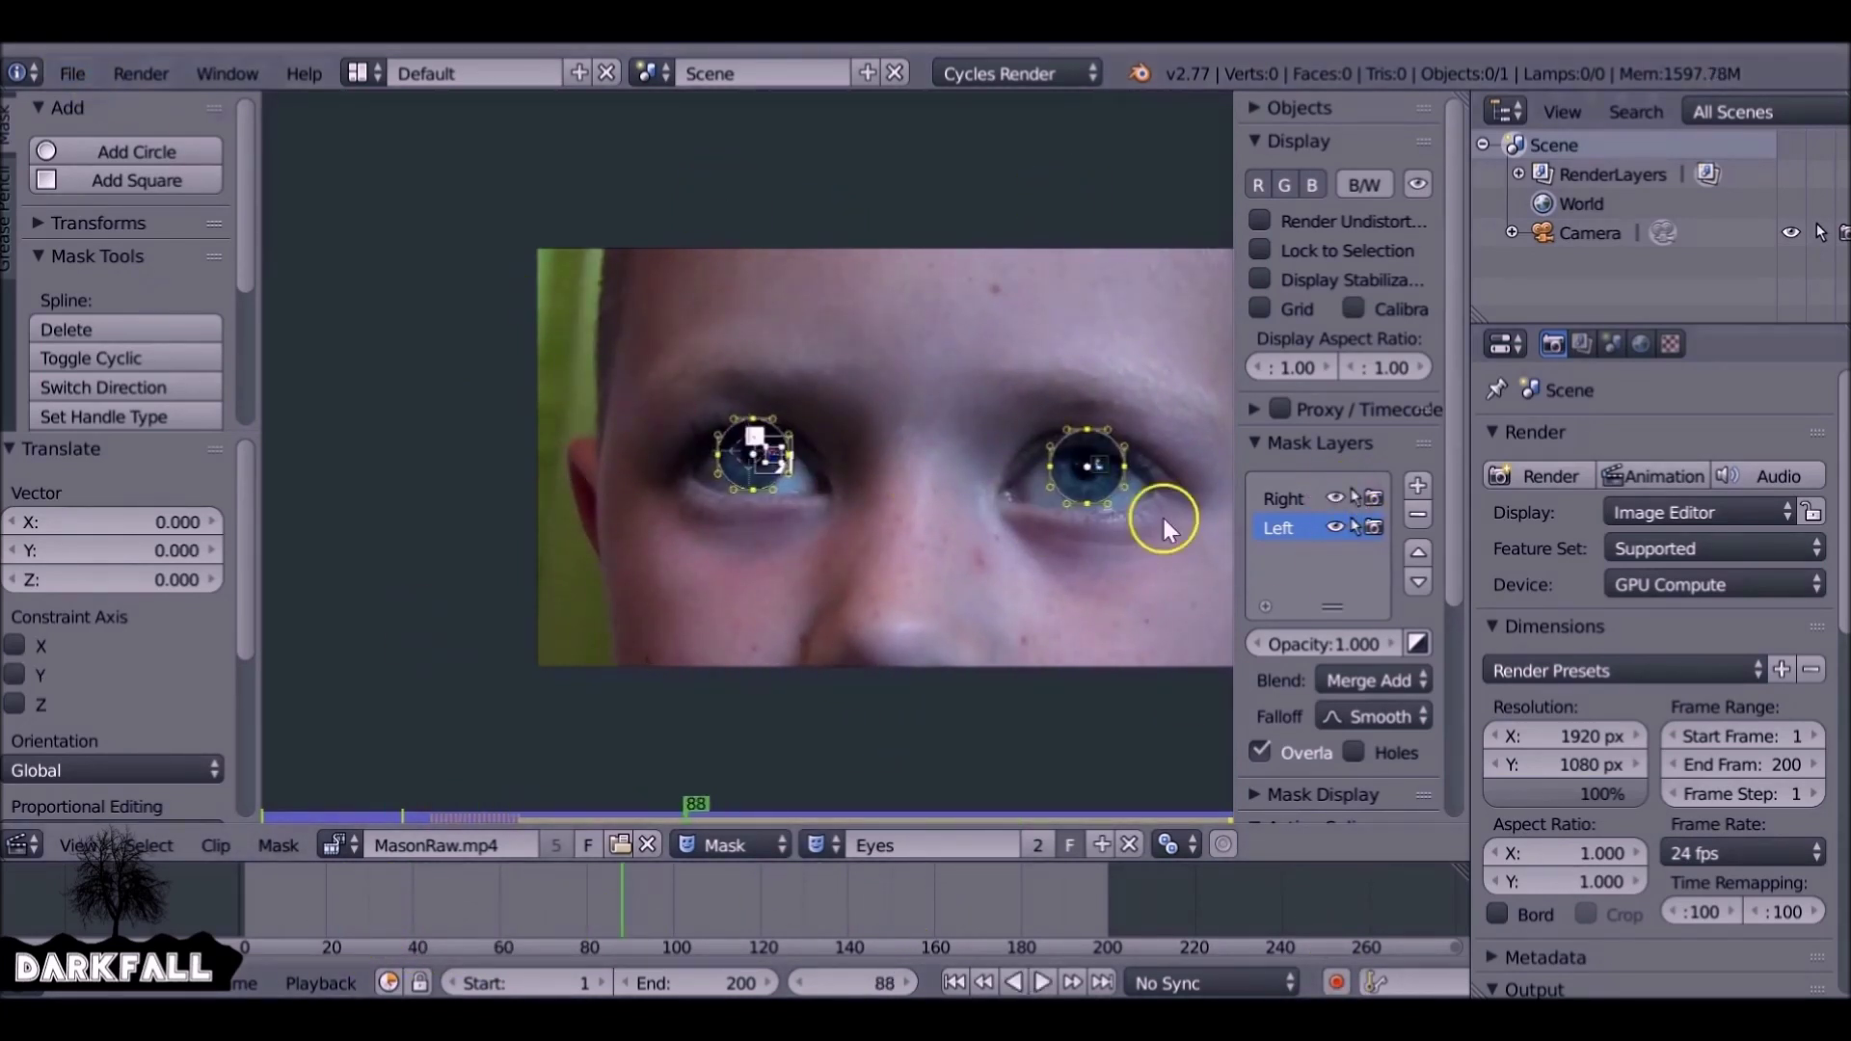
Create a second mask for the clip and name it Eye_Mask
middle_click_drag(1037, 626, 825, 581)
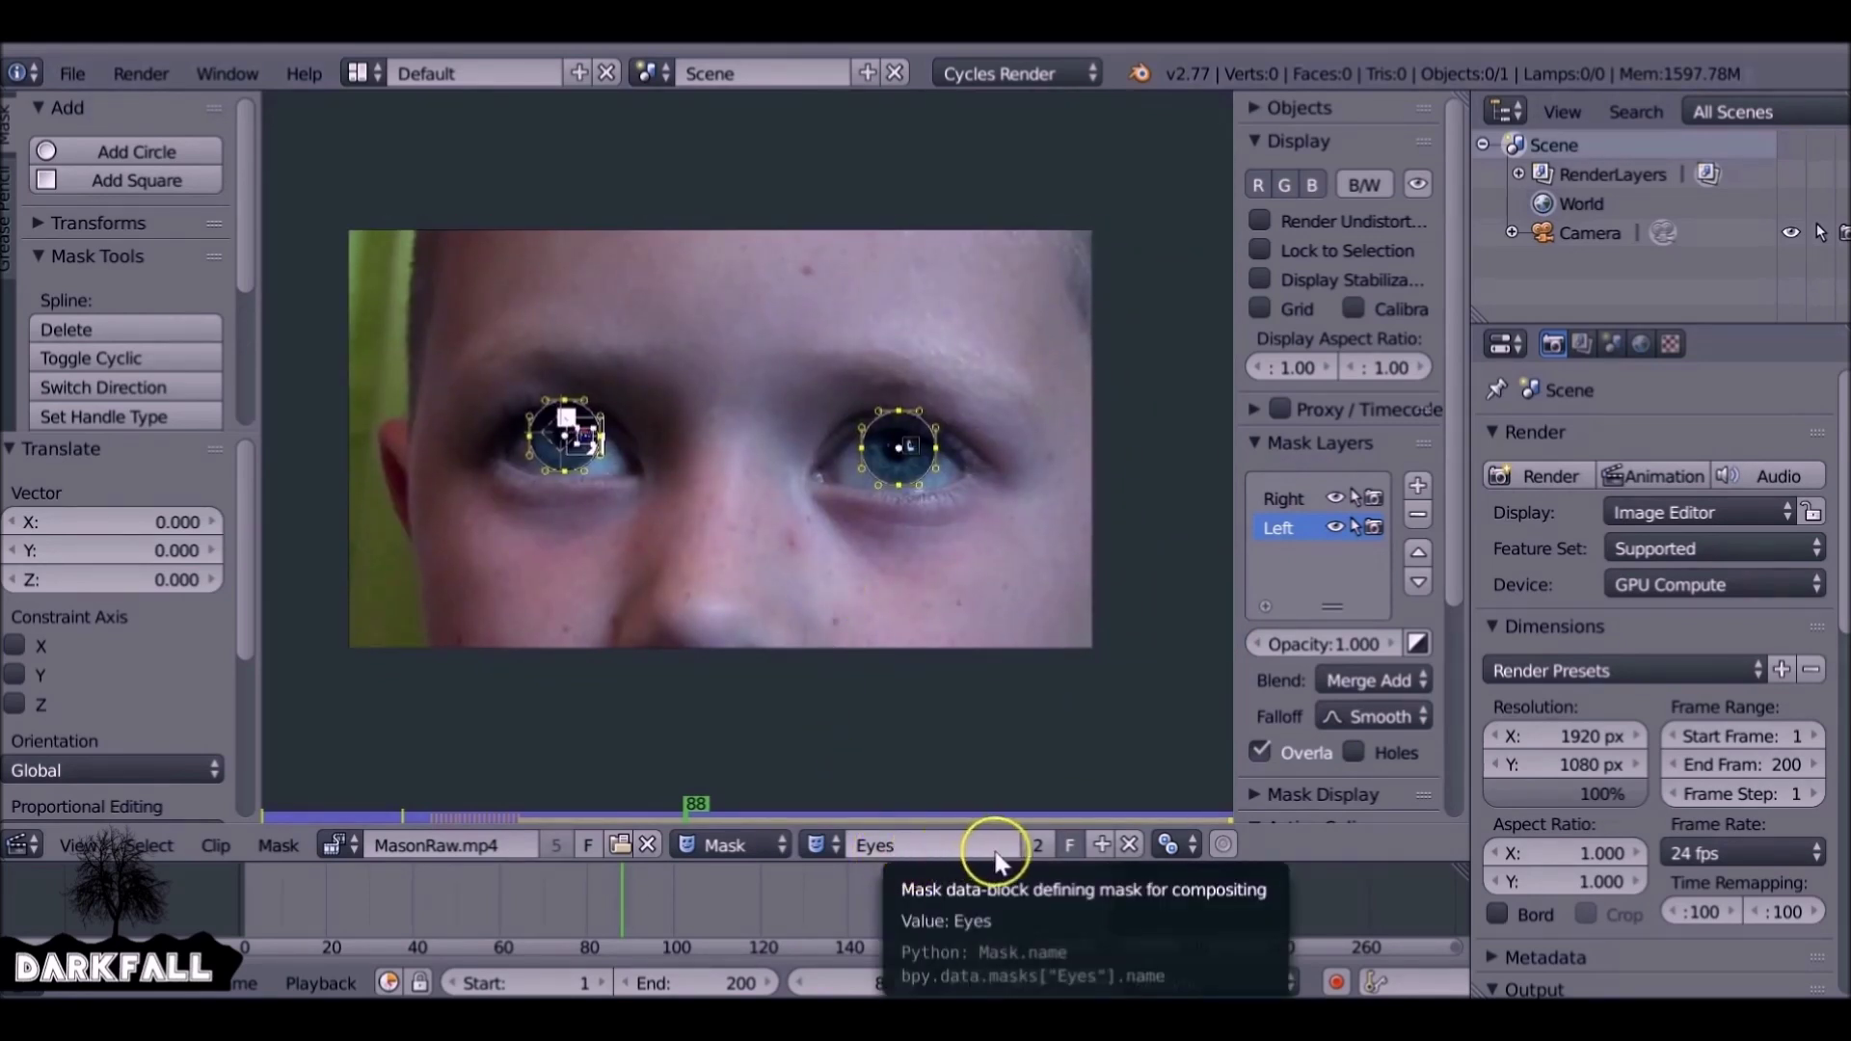
left_click(1101, 846)
left_click(1009, 483)
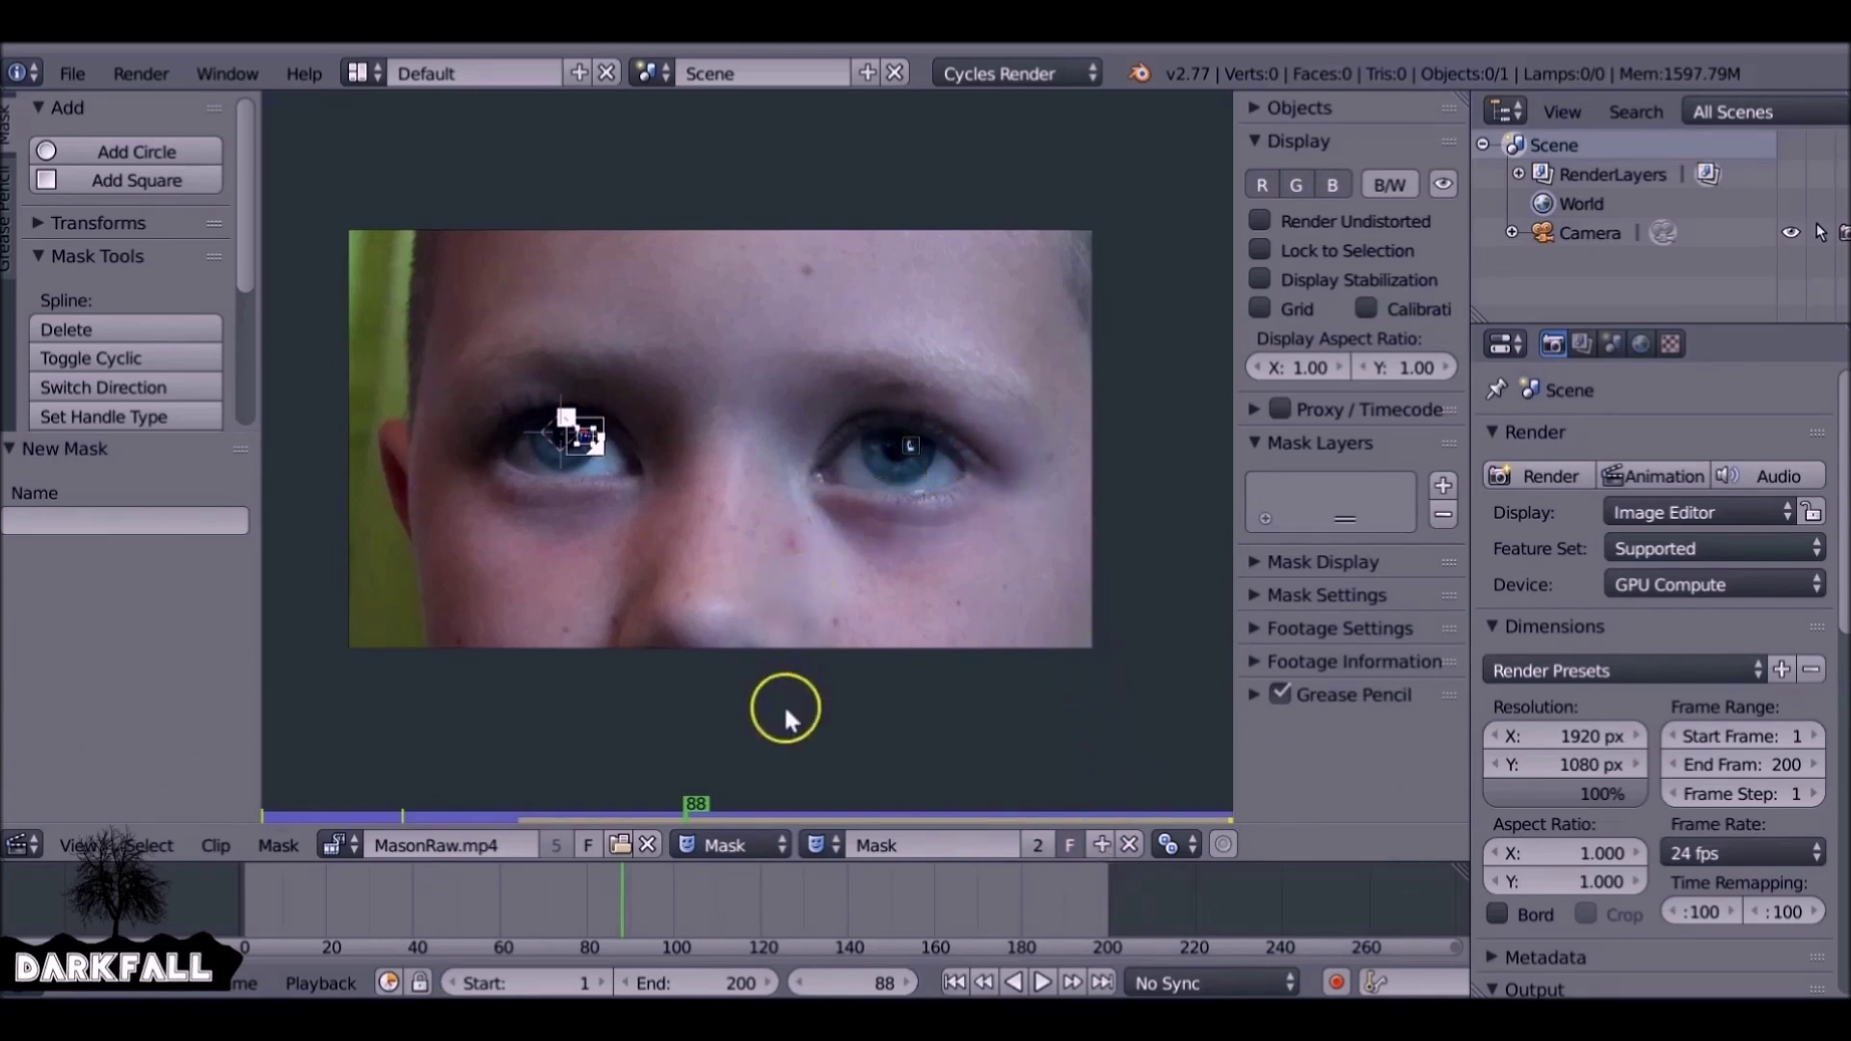
left_click(907, 846)
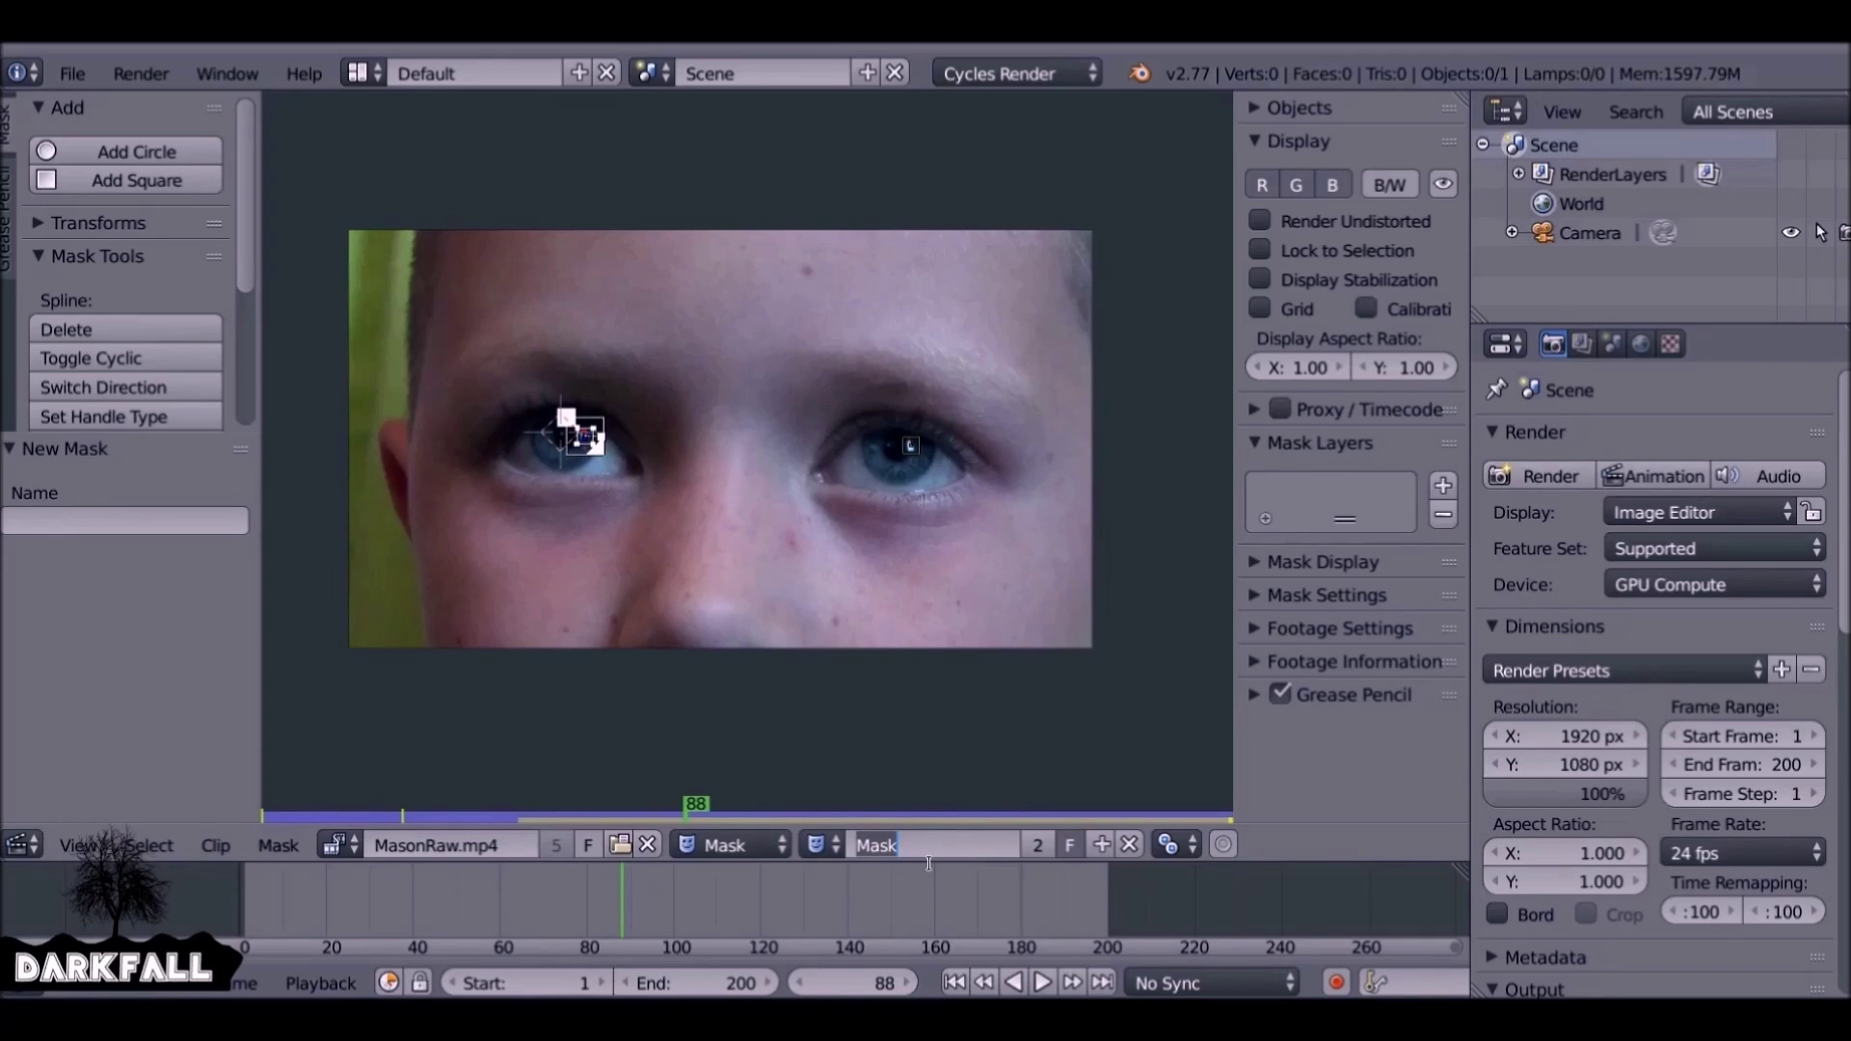
type("Eye_")
left_click(914, 801)
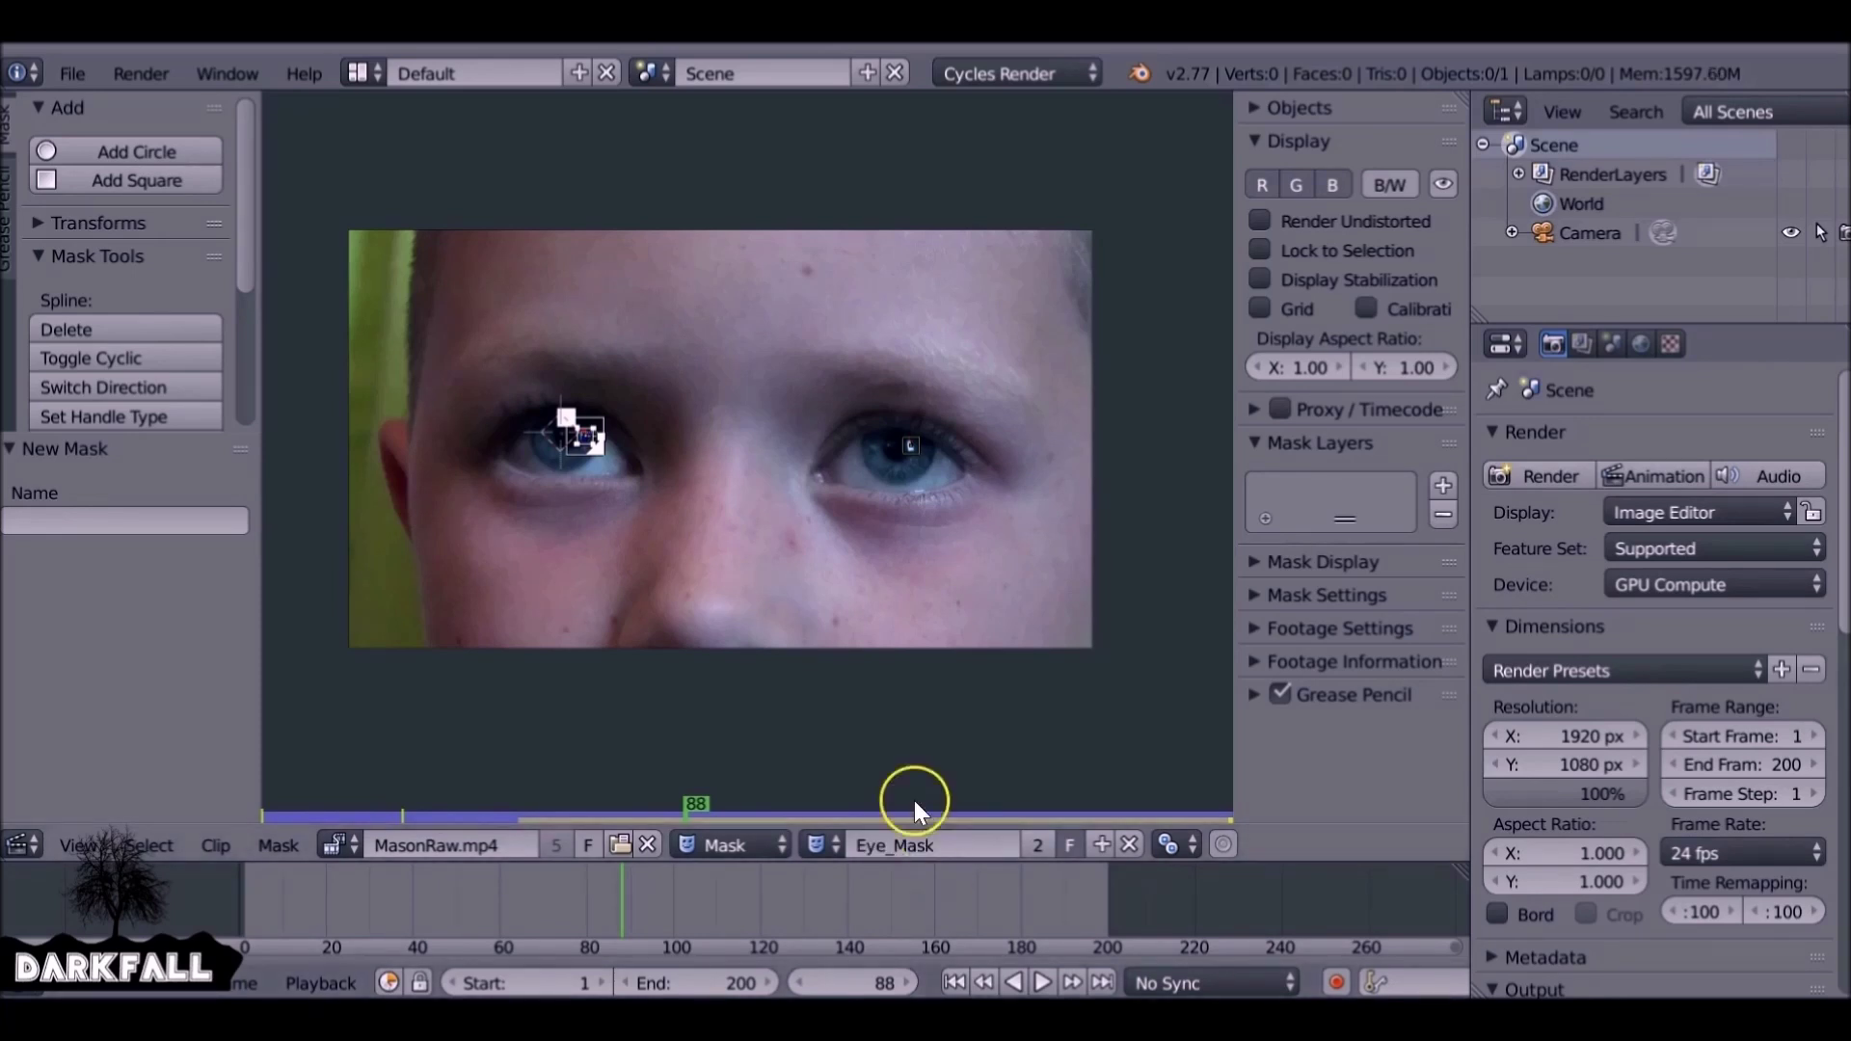
Outline the eye on the image's right with a closed four-point mask spline at its two corners and upper and lower lids
scroll(910, 536, "up", 6)
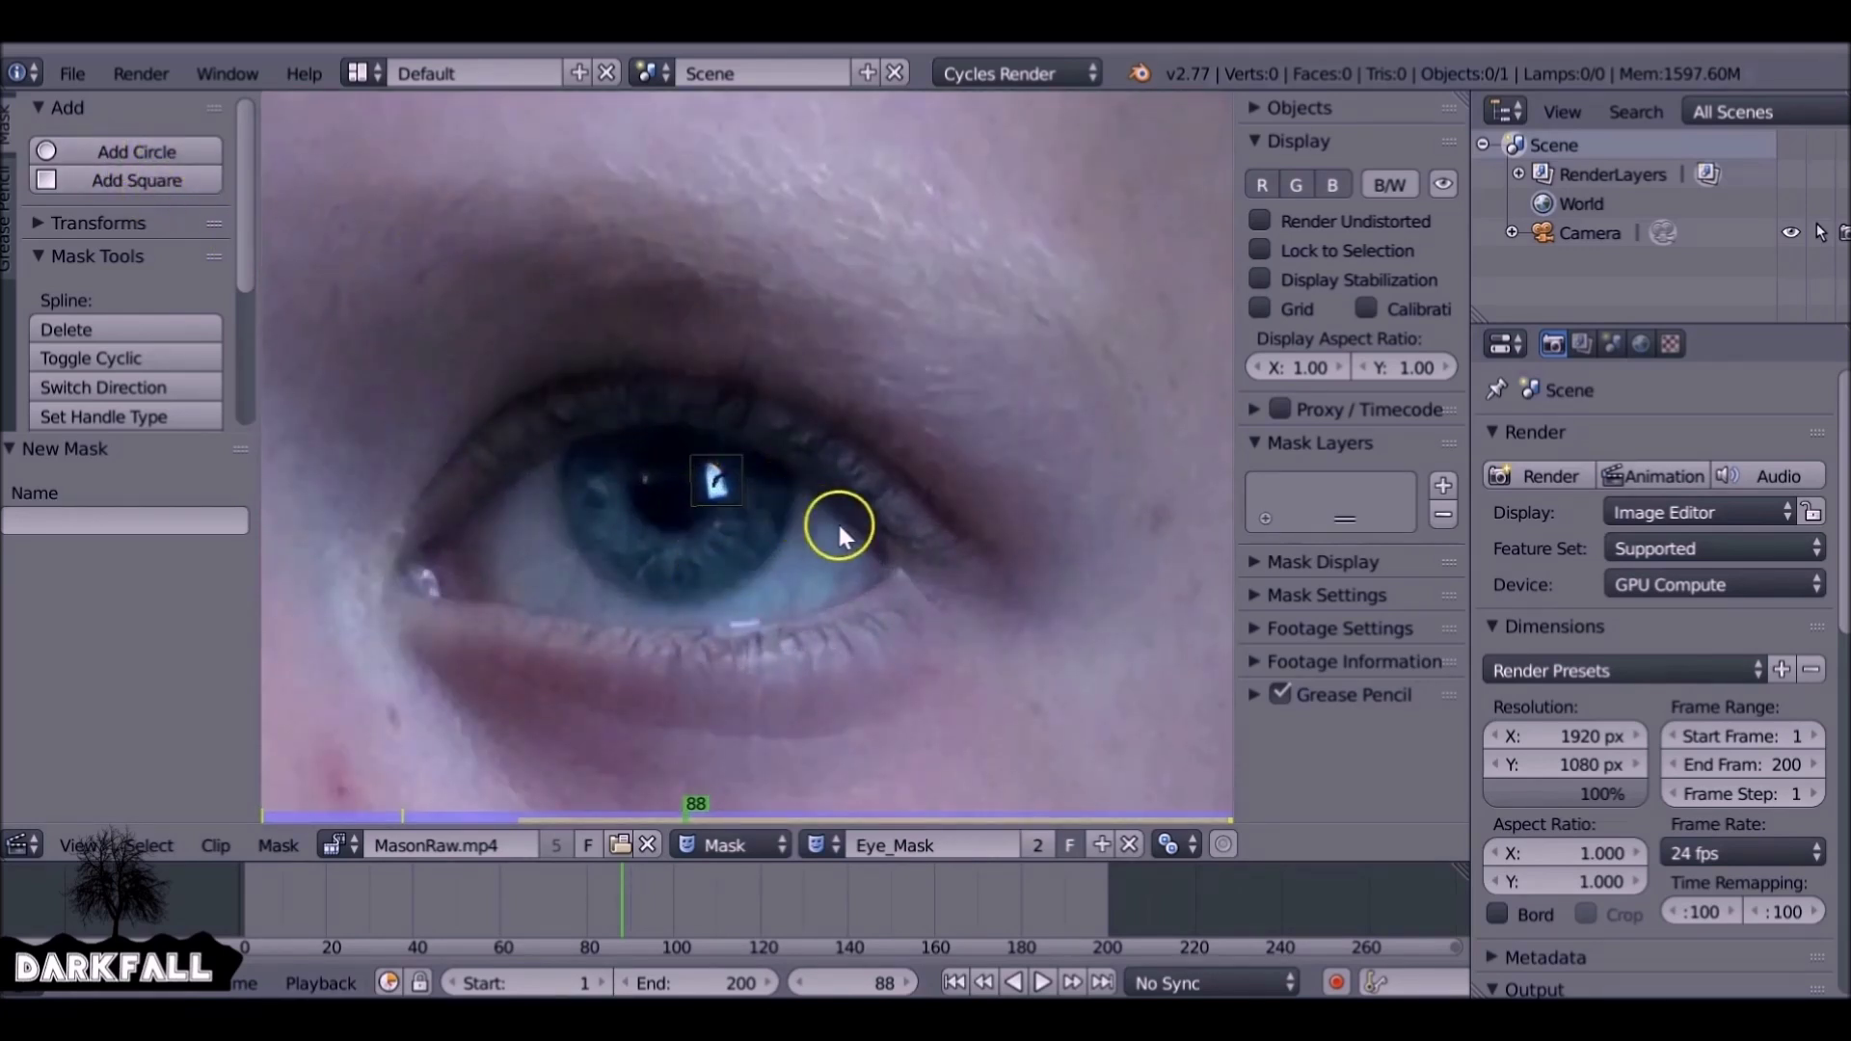
left_click(889, 559)
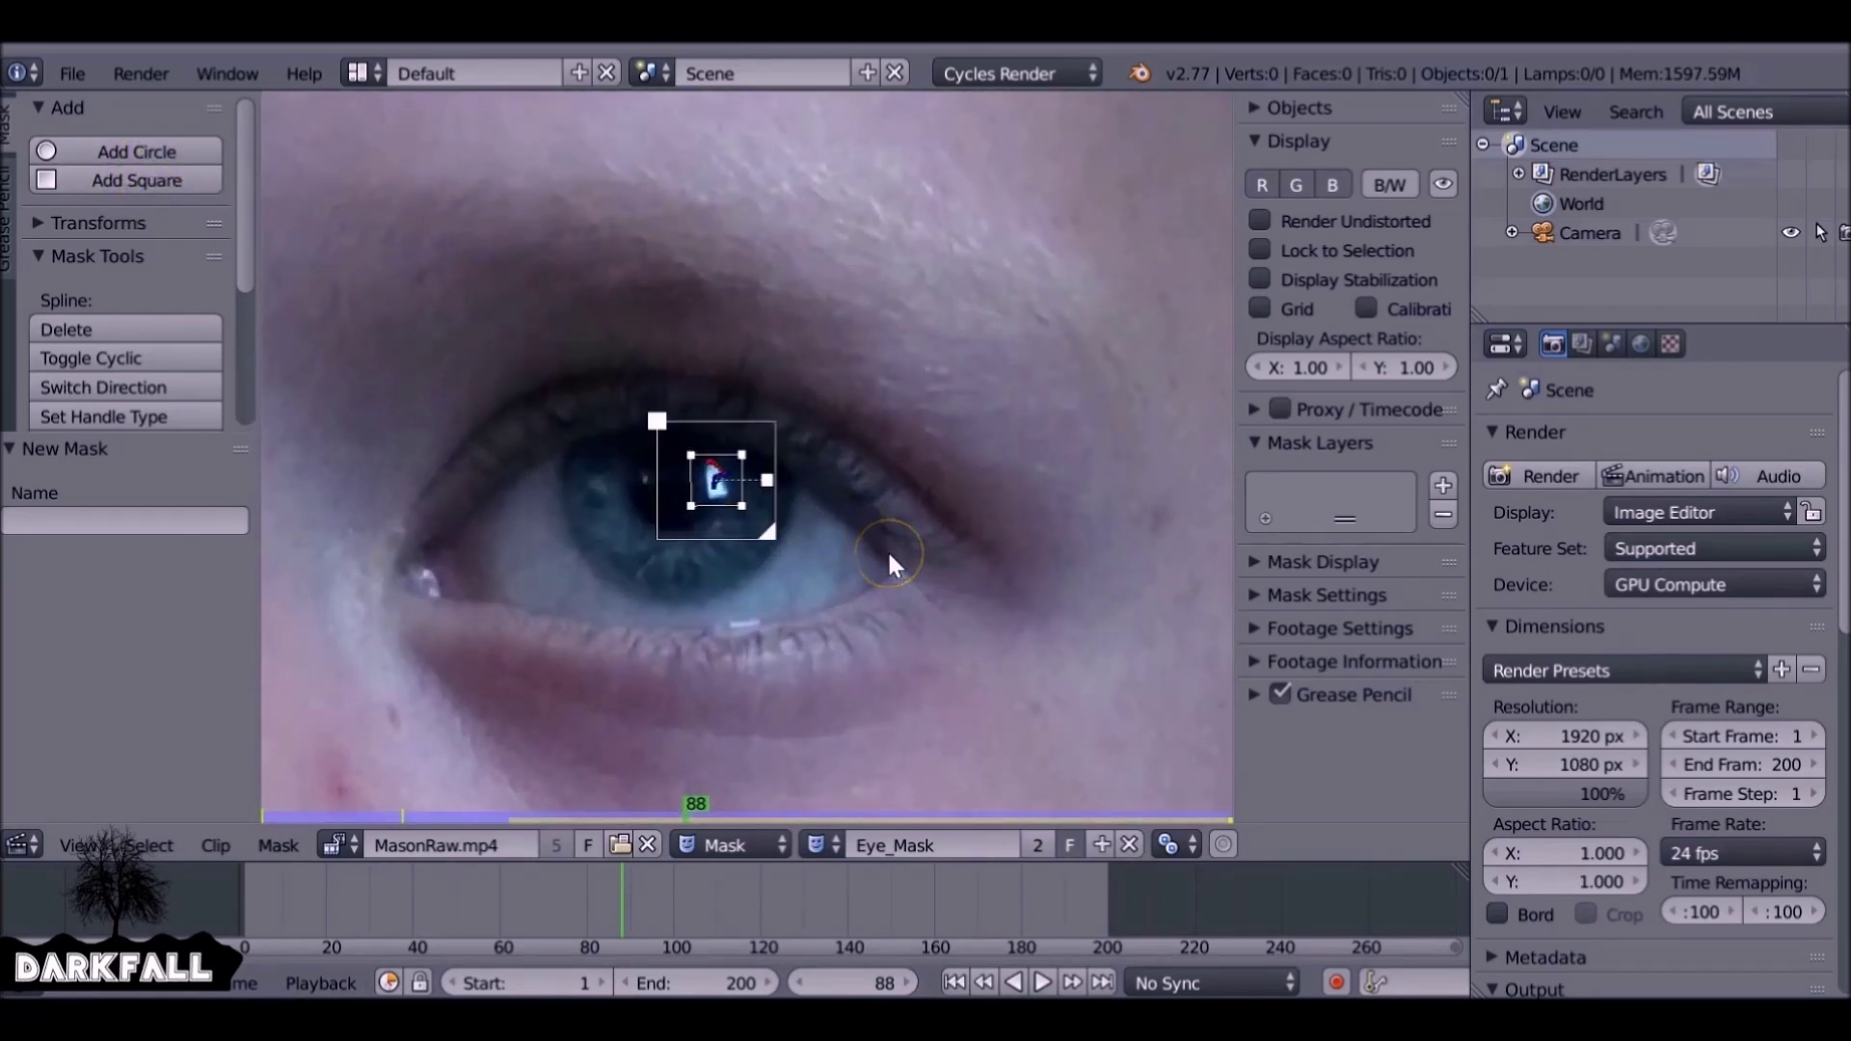
left_click(875, 551)
left_click(757, 485)
left_click(903, 571)
left_click(881, 540, "ctrl")
left_click(652, 421, "ctrl")
left_click(416, 556, "ctrl")
left_click(689, 633, "ctrl")
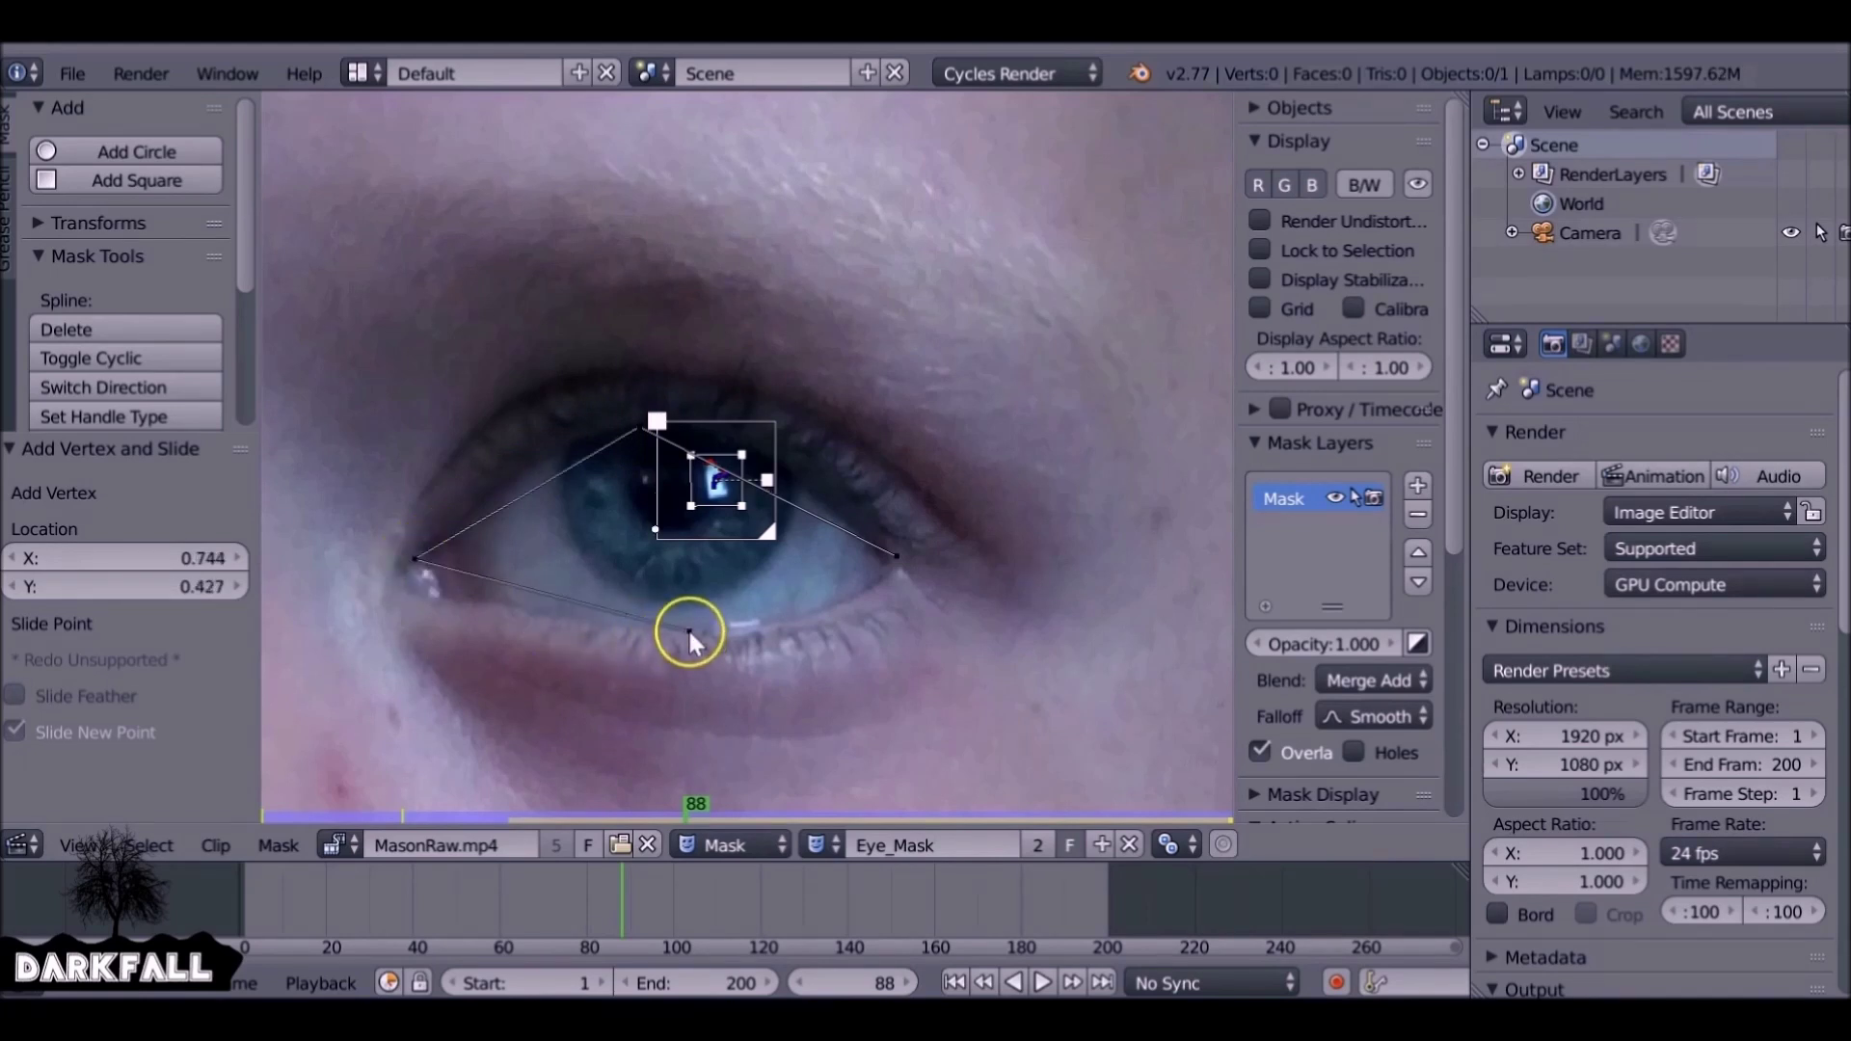
key("alt+c")
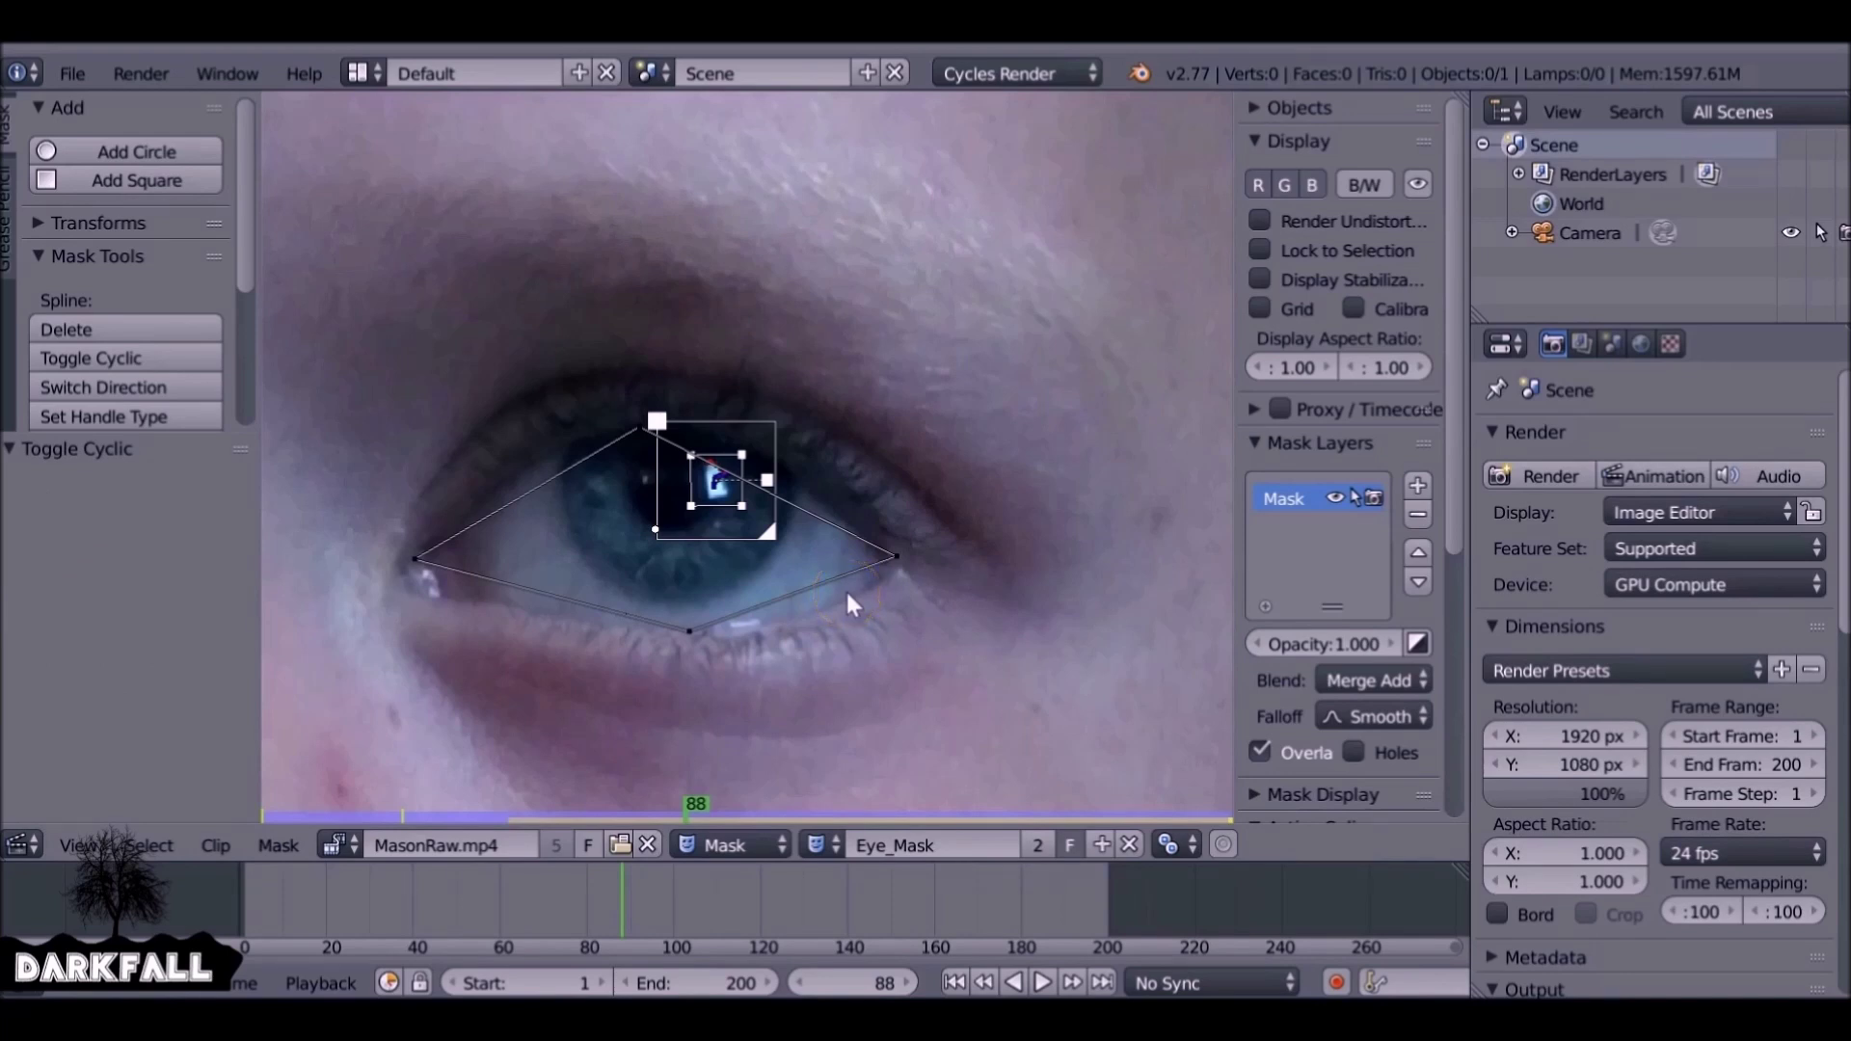
Rename the new mask layer as Right
key("b")
left_click_drag(379, 383, 998, 712)
double_click(1276, 497)
type("R")
Set the handle type of all the eye outline's points to Aligned
type("b")
left_click_drag(364, 363, 901, 674)
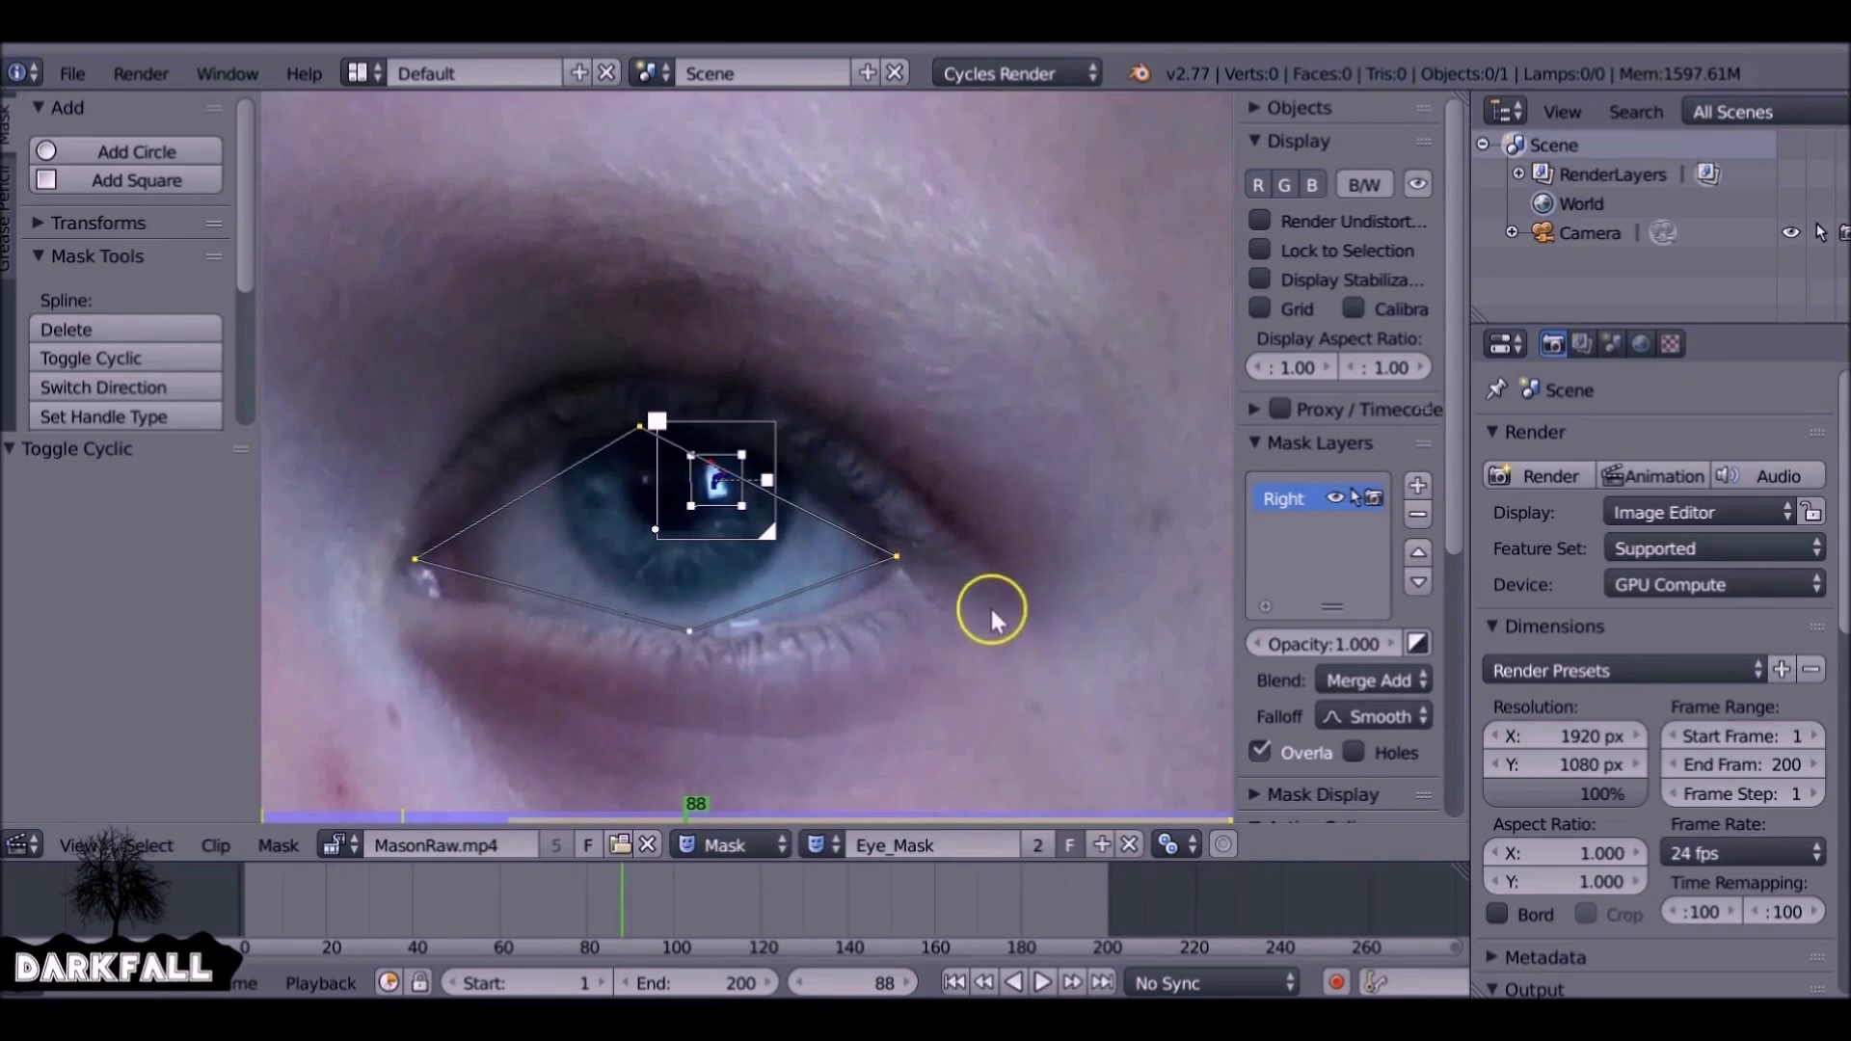
key("v")
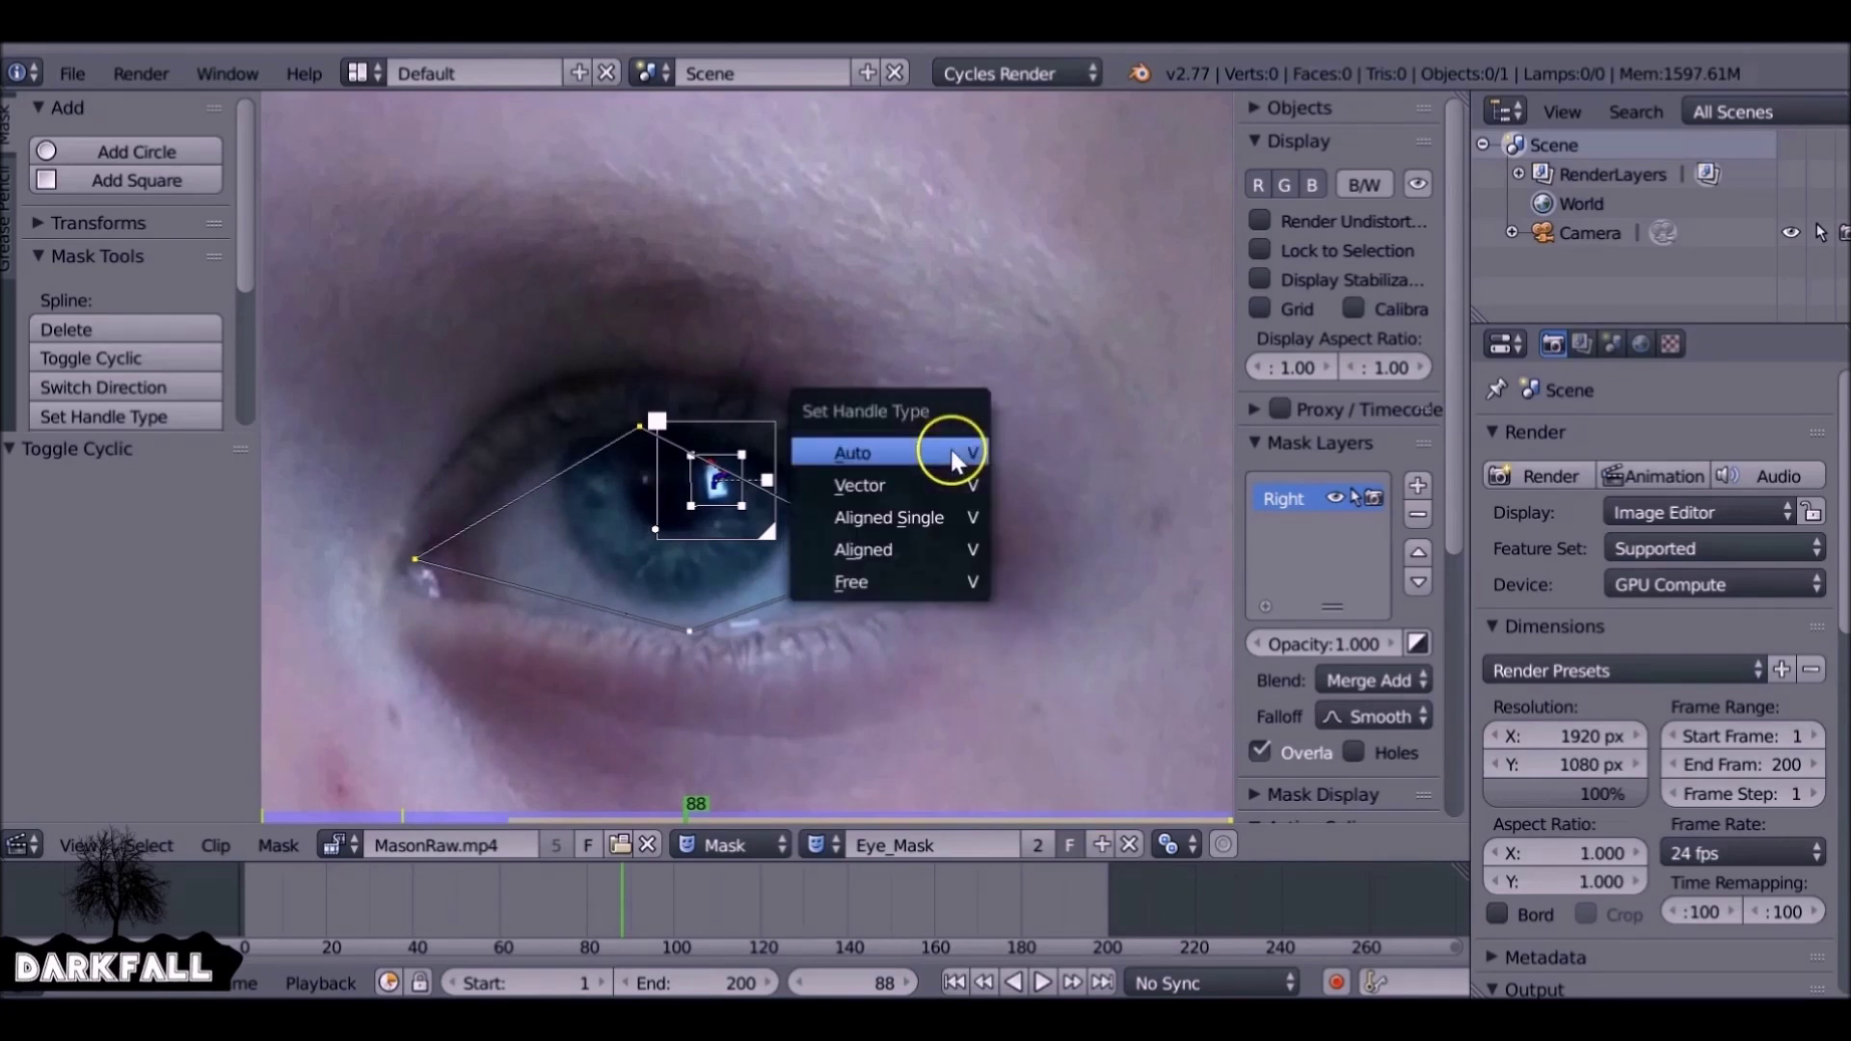
left_click(881, 548)
Rotate the upper-lid point's handles by about 26.5° so the curve follows the lid
scroll(742, 525, "down", 4)
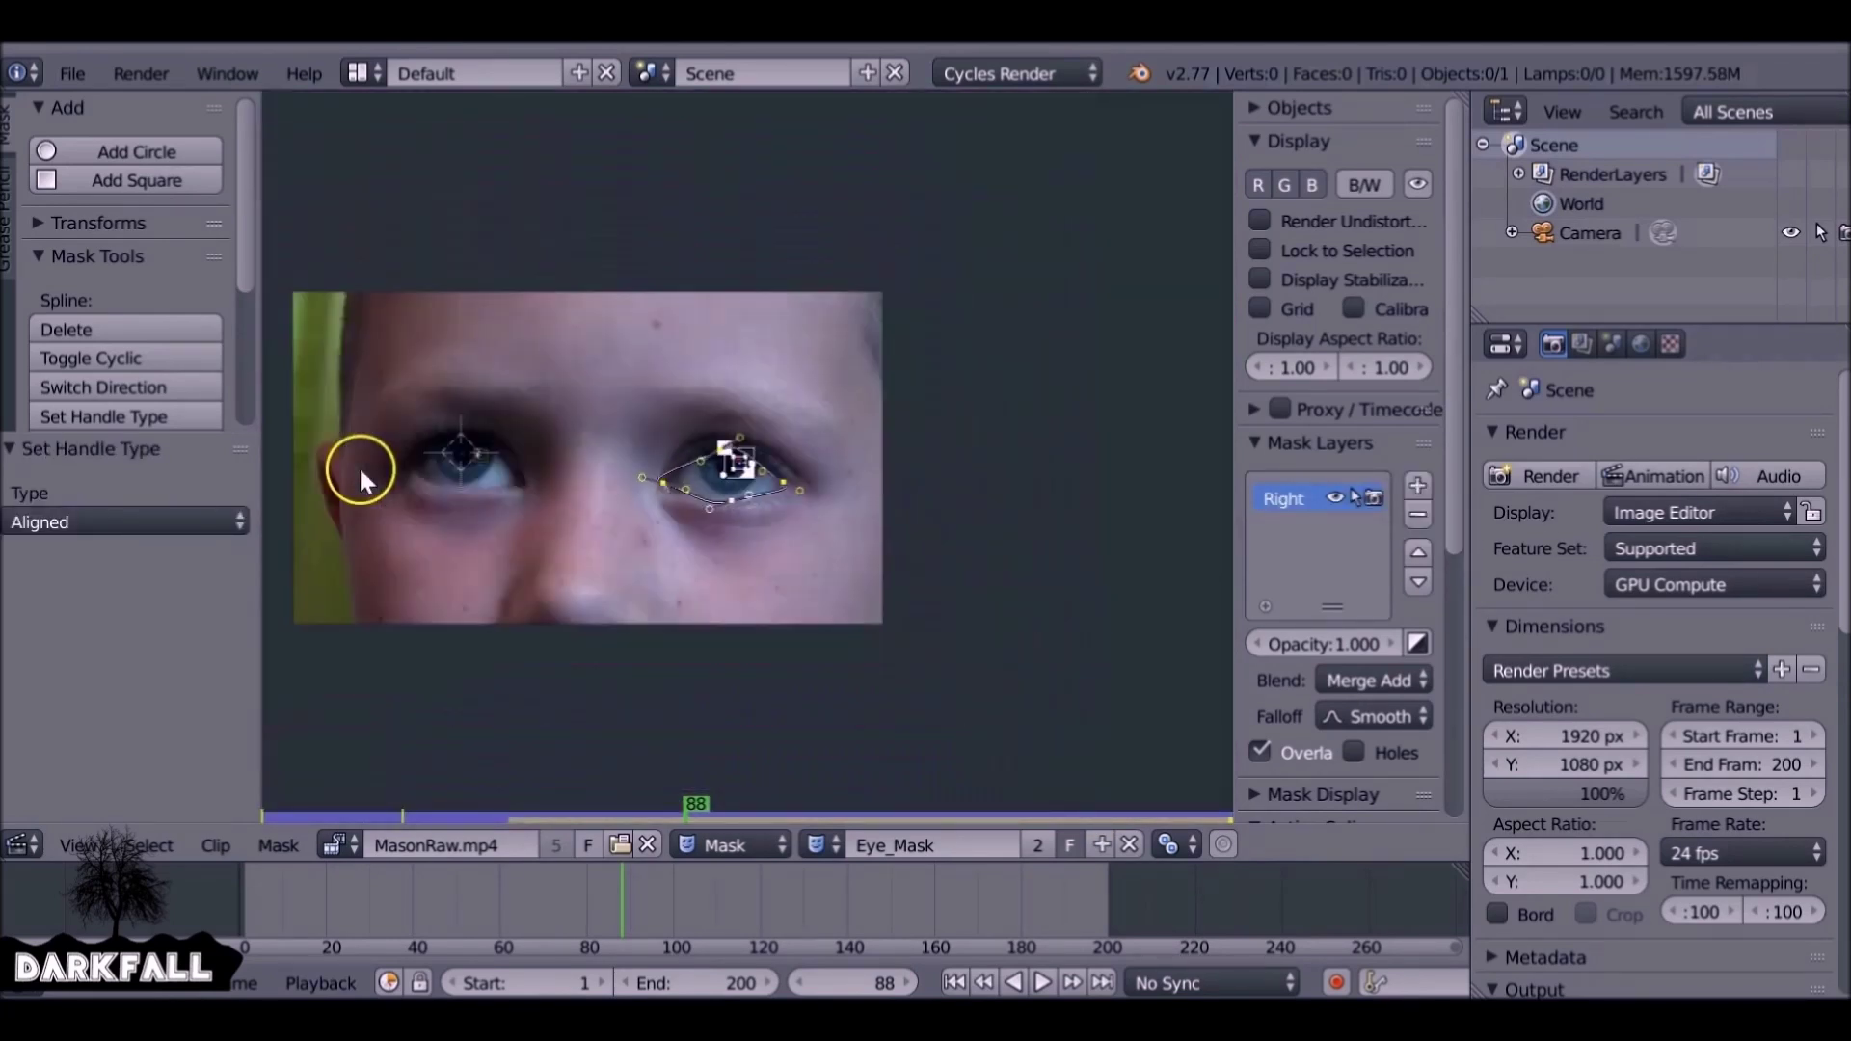
scroll(679, 489, "up", 7)
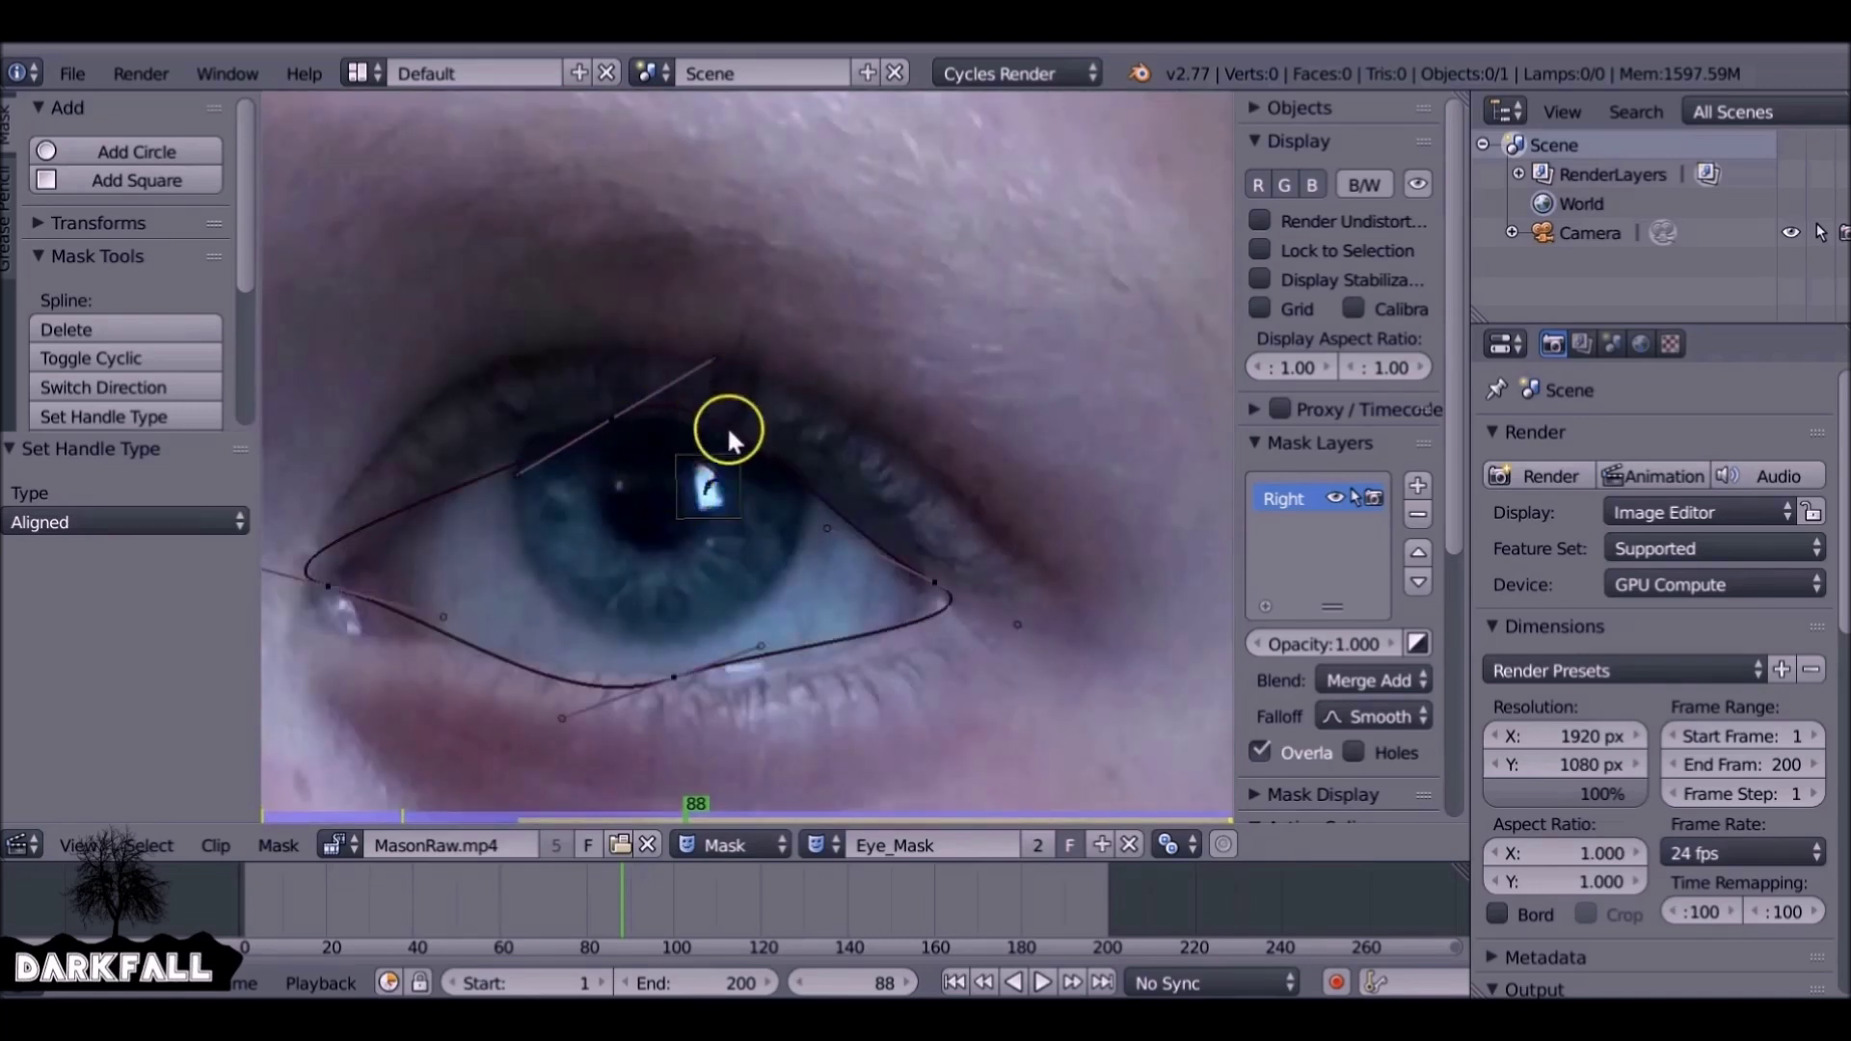
middle_click_drag(673, 528, 814, 475)
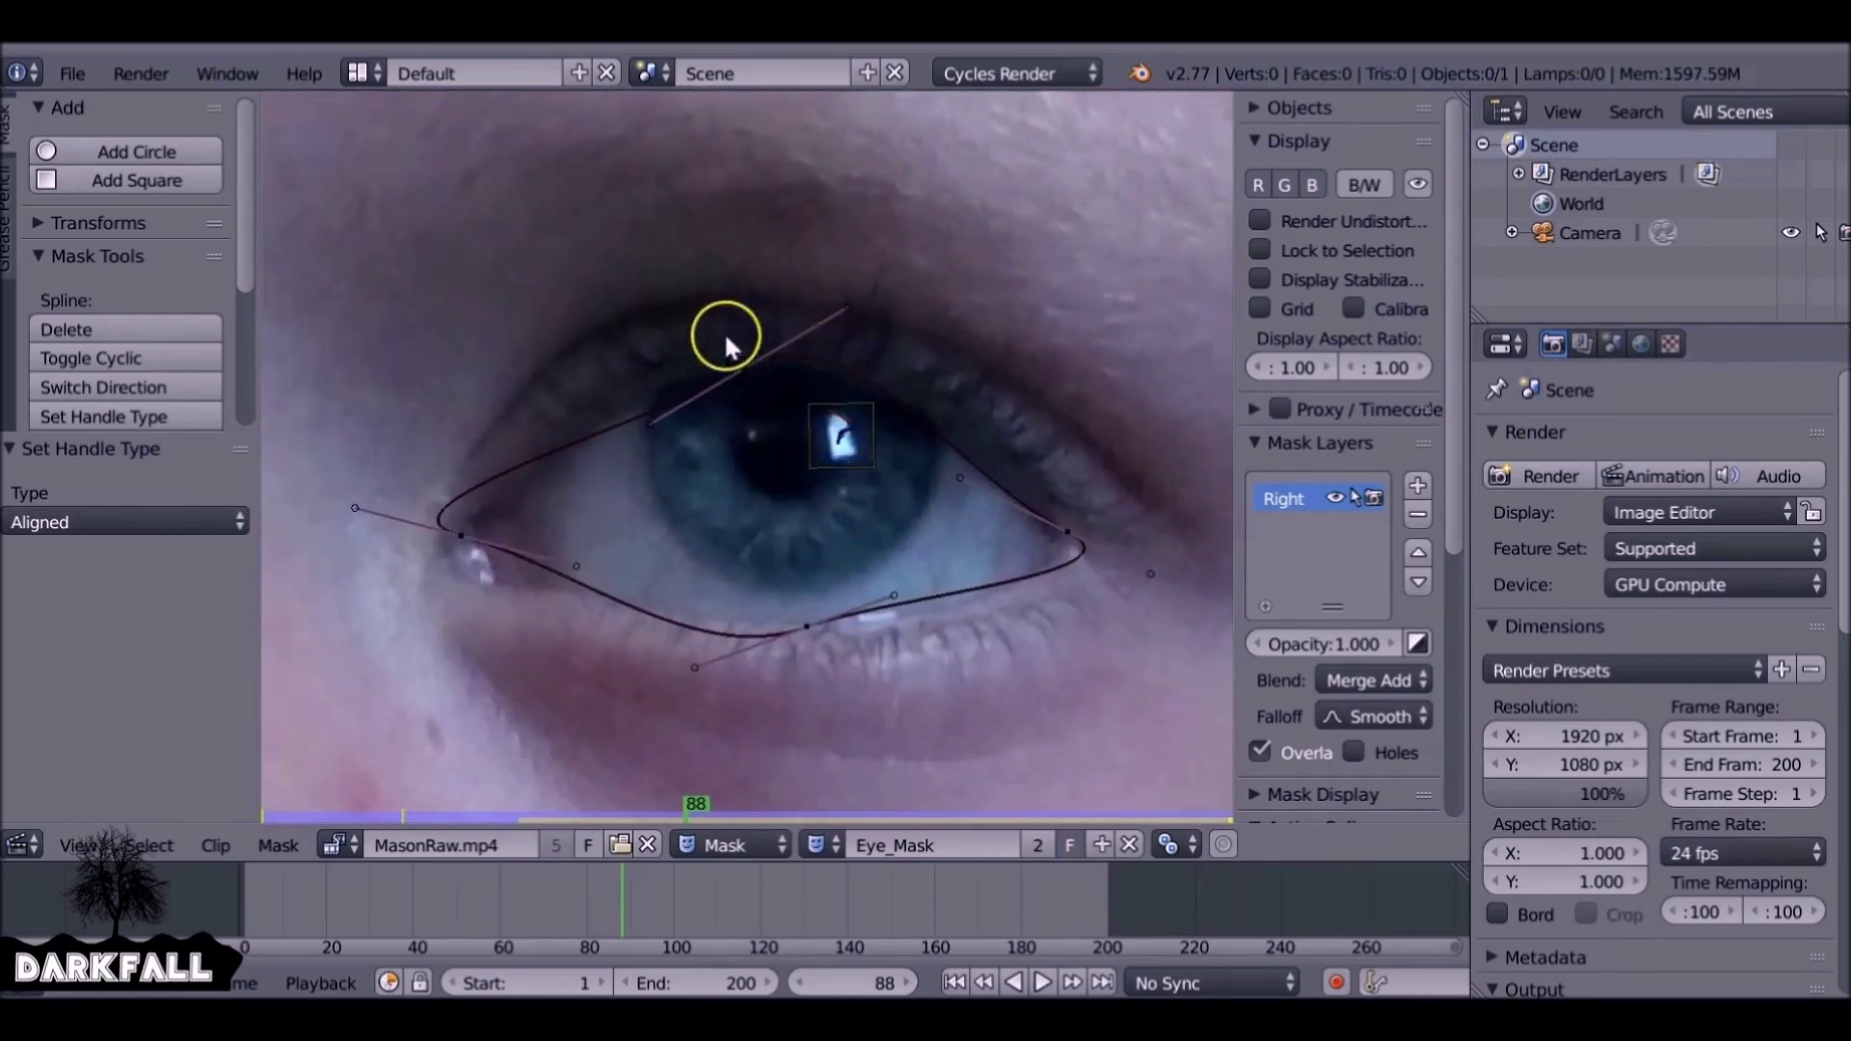
scroll(727, 331, "down", 1)
left_click_drag(519, 307, 1253, 776)
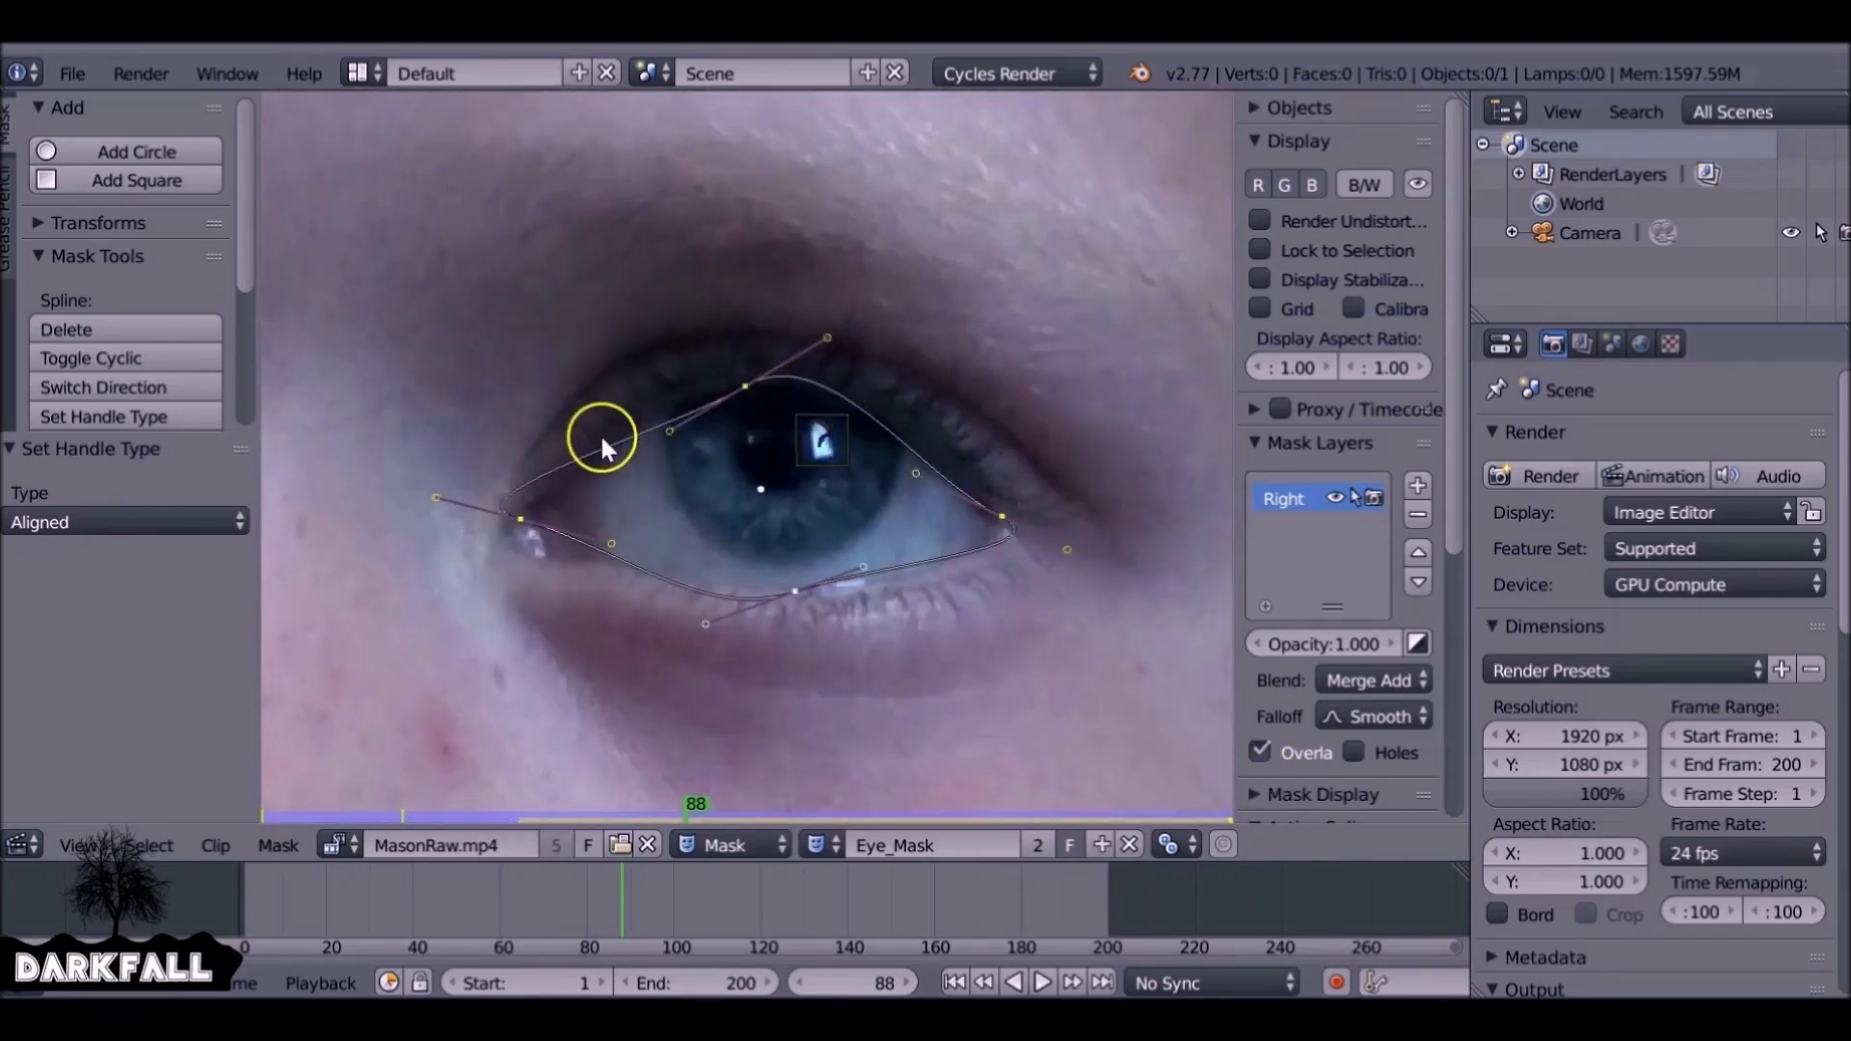
right_click(745, 386)
right_click_drag(825, 340, 868, 374)
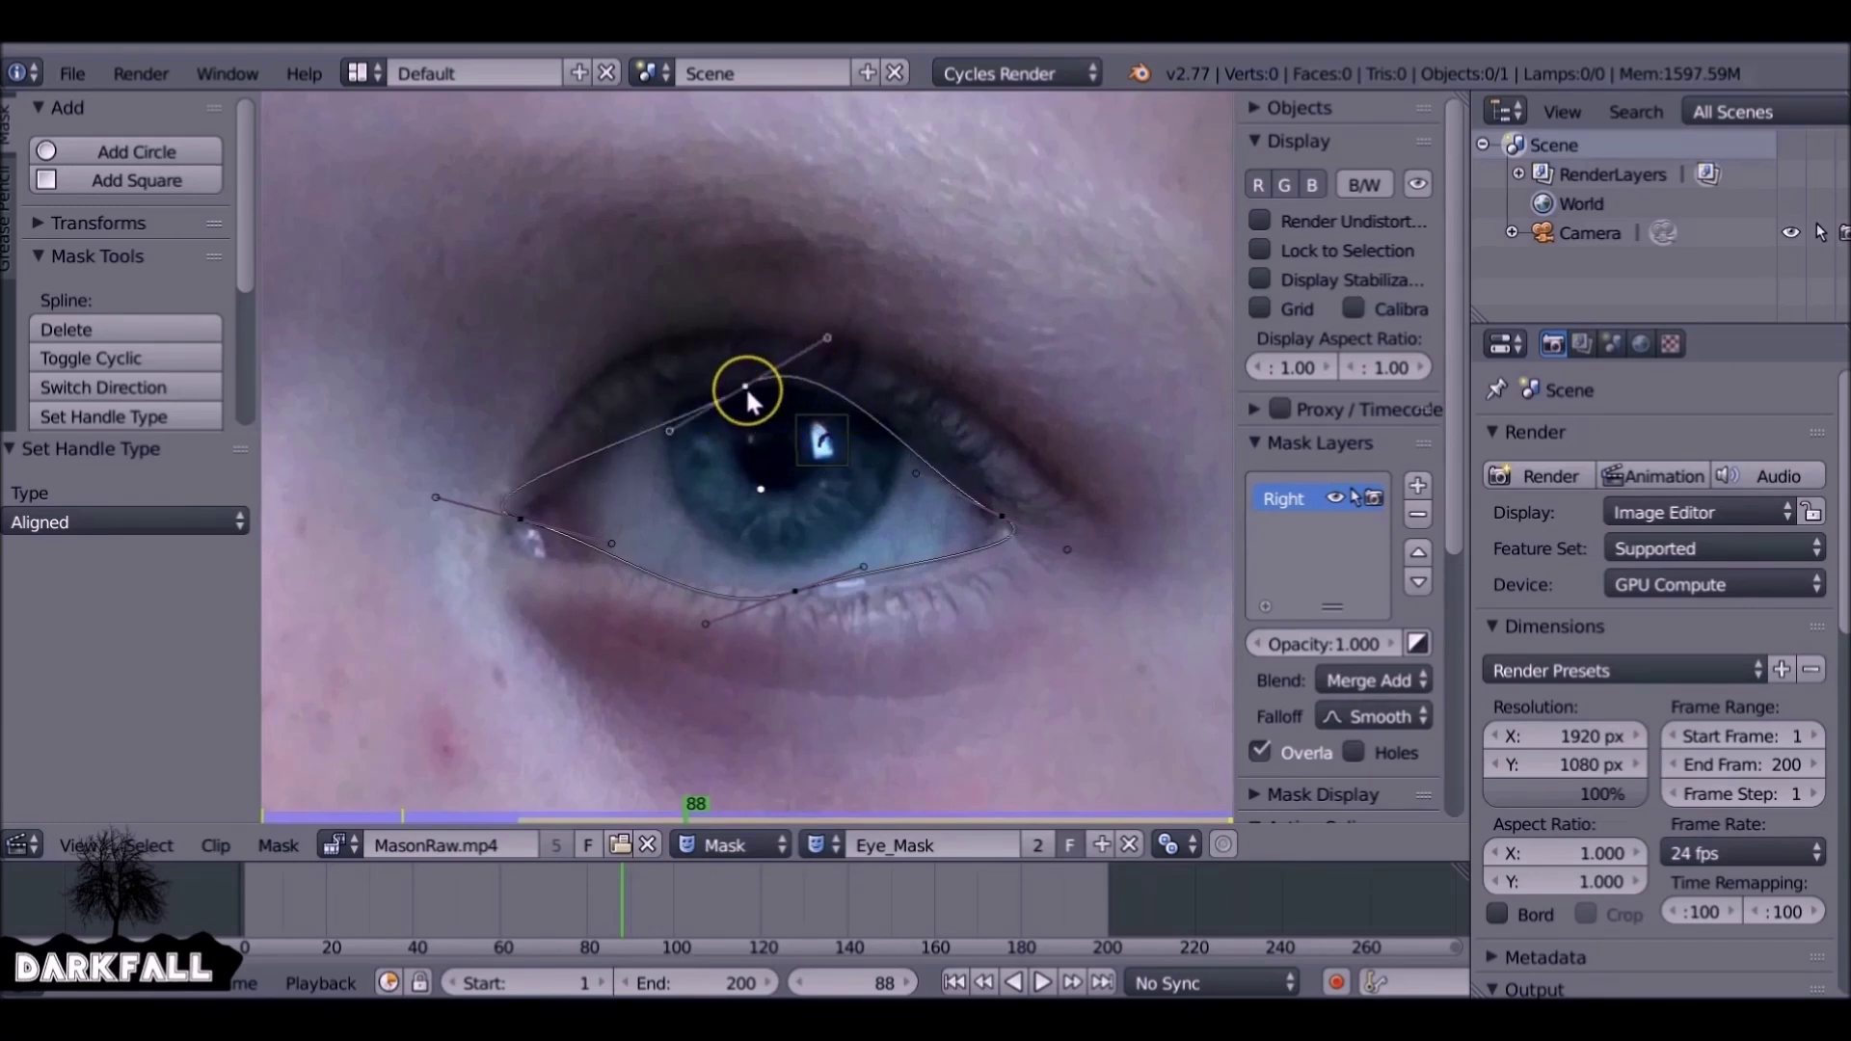
key("r")
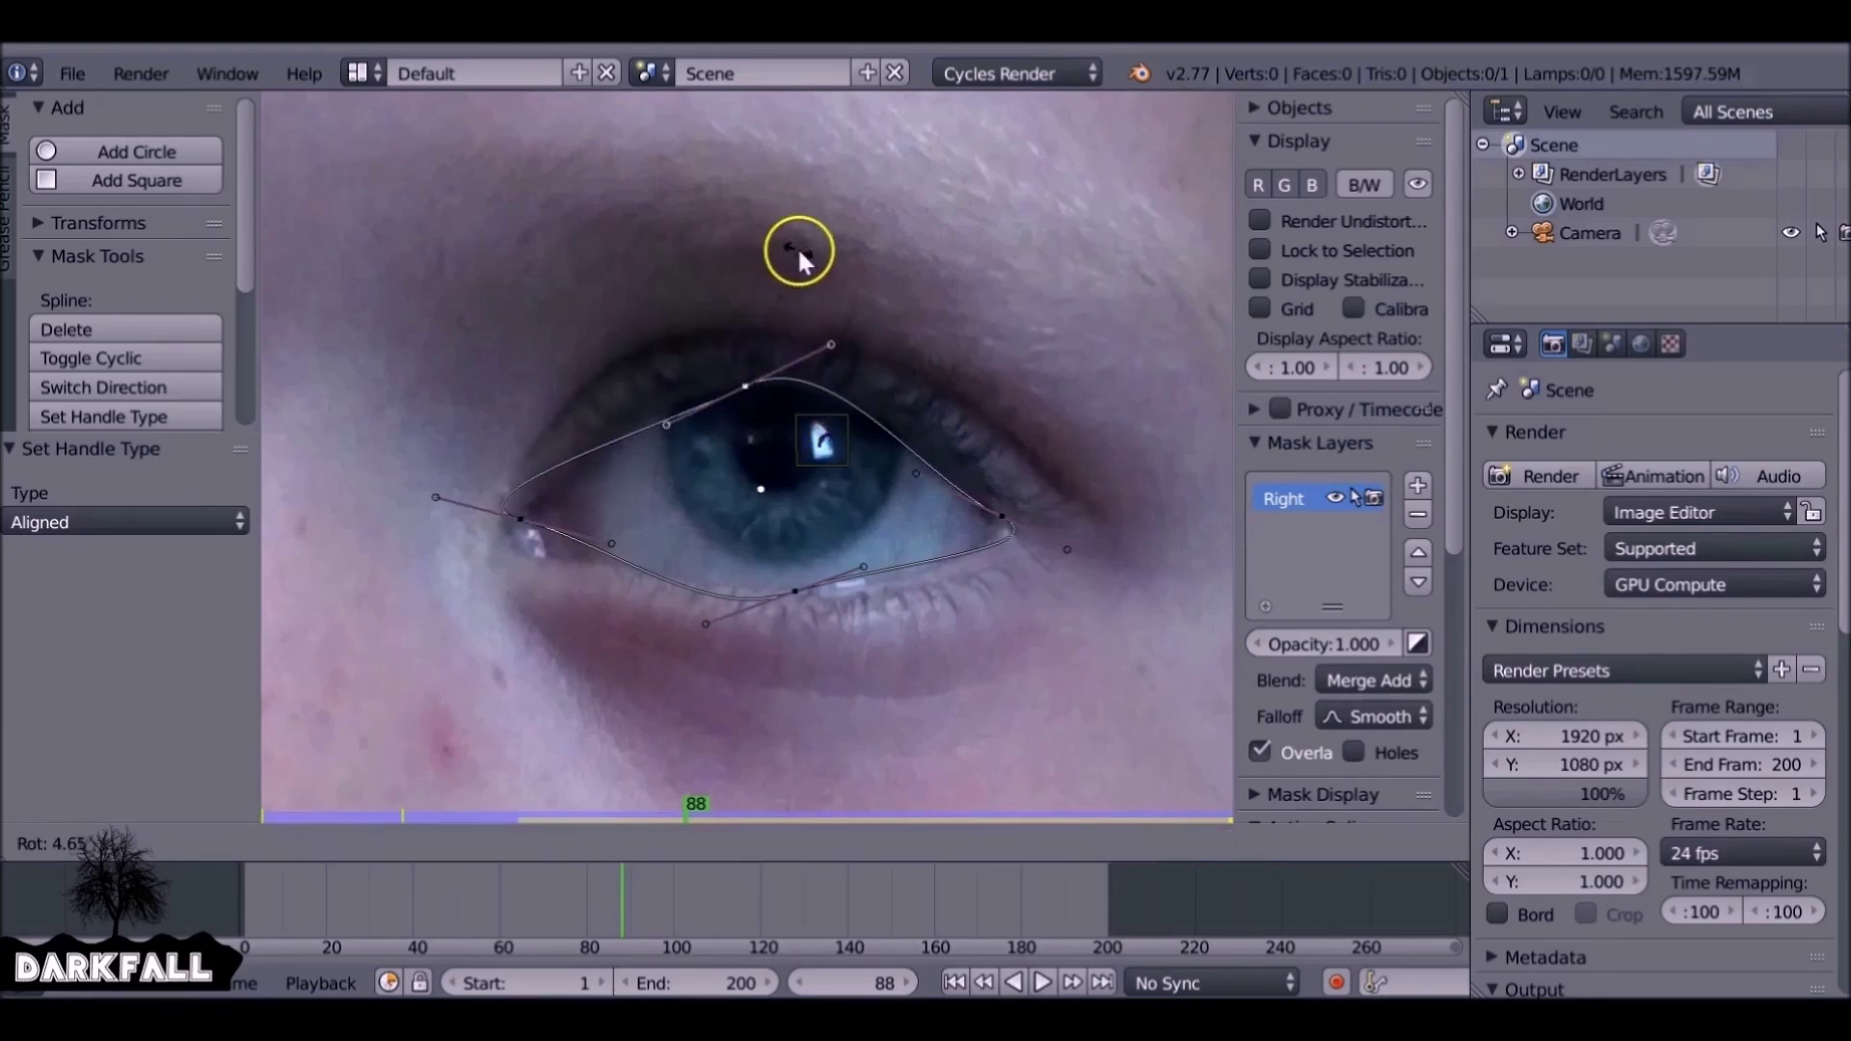
left_click(831, 288)
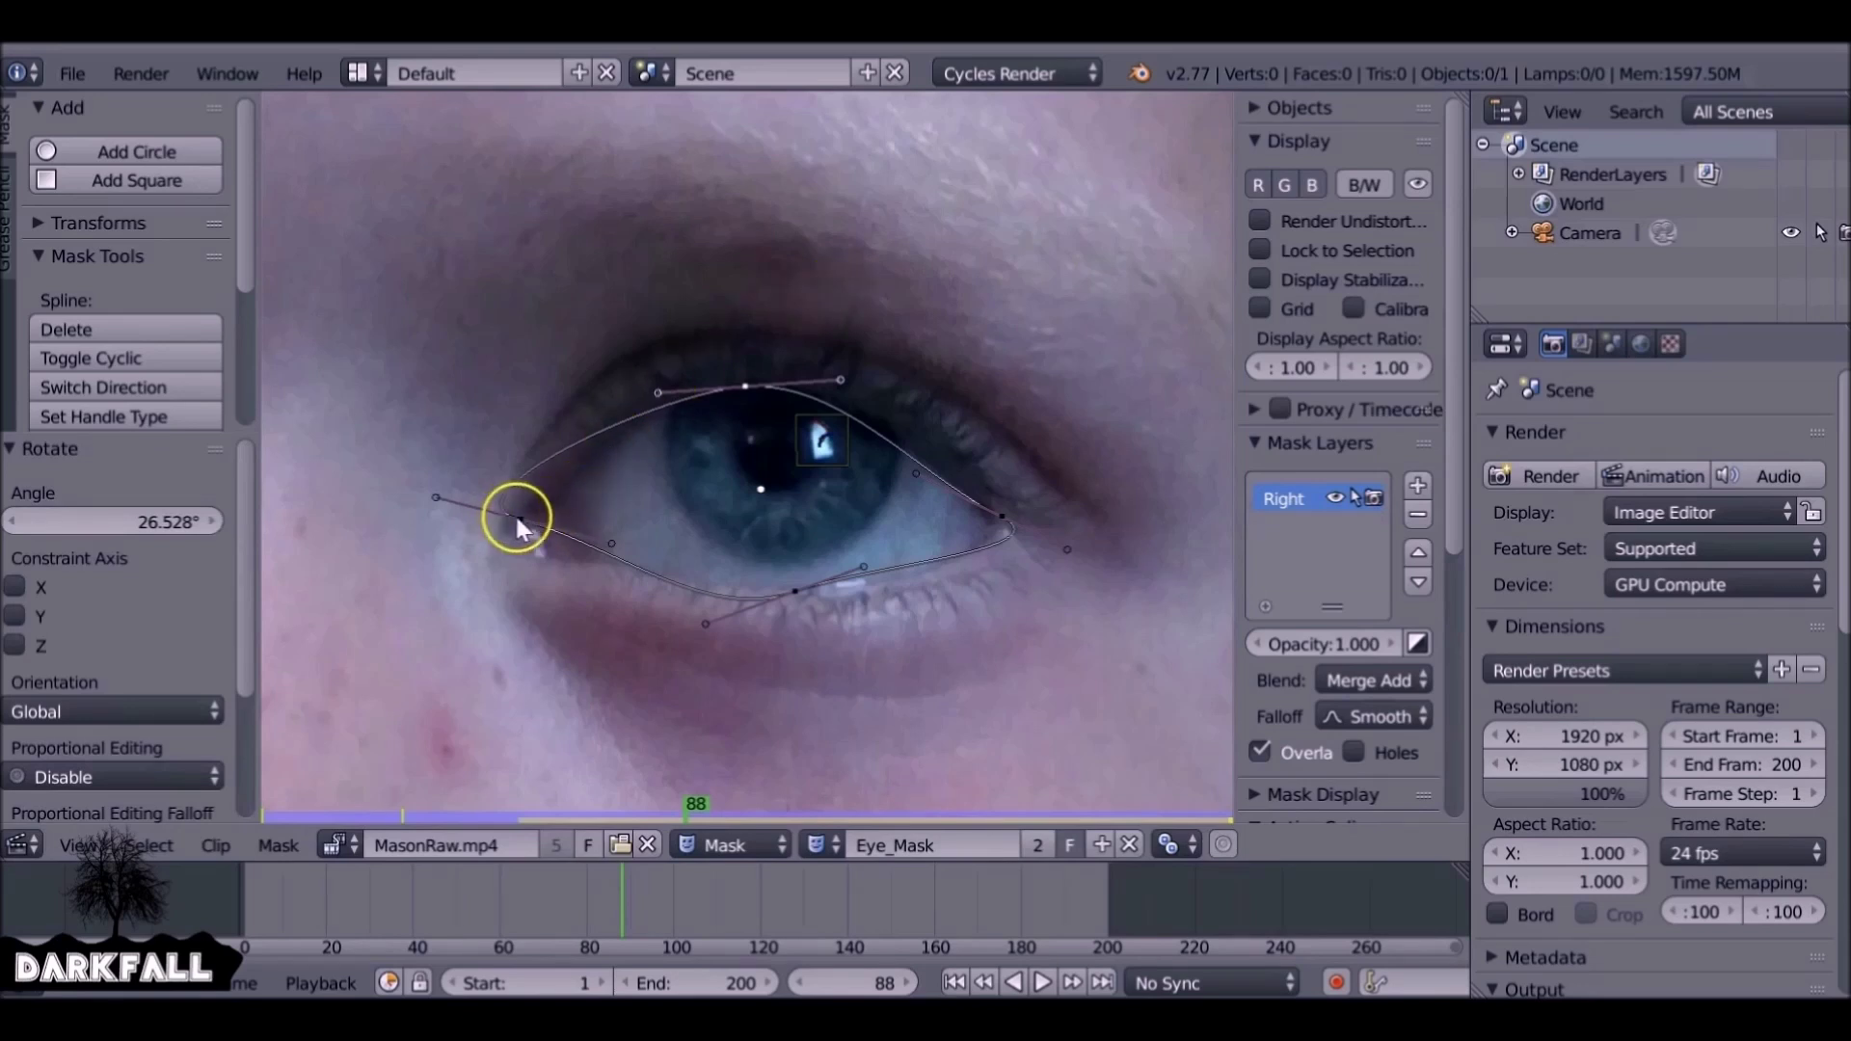
Rotate the handles of the inner-corner point, the lower-lid point (about 19°) and the outer-corner point to round the eye outline
key("r")
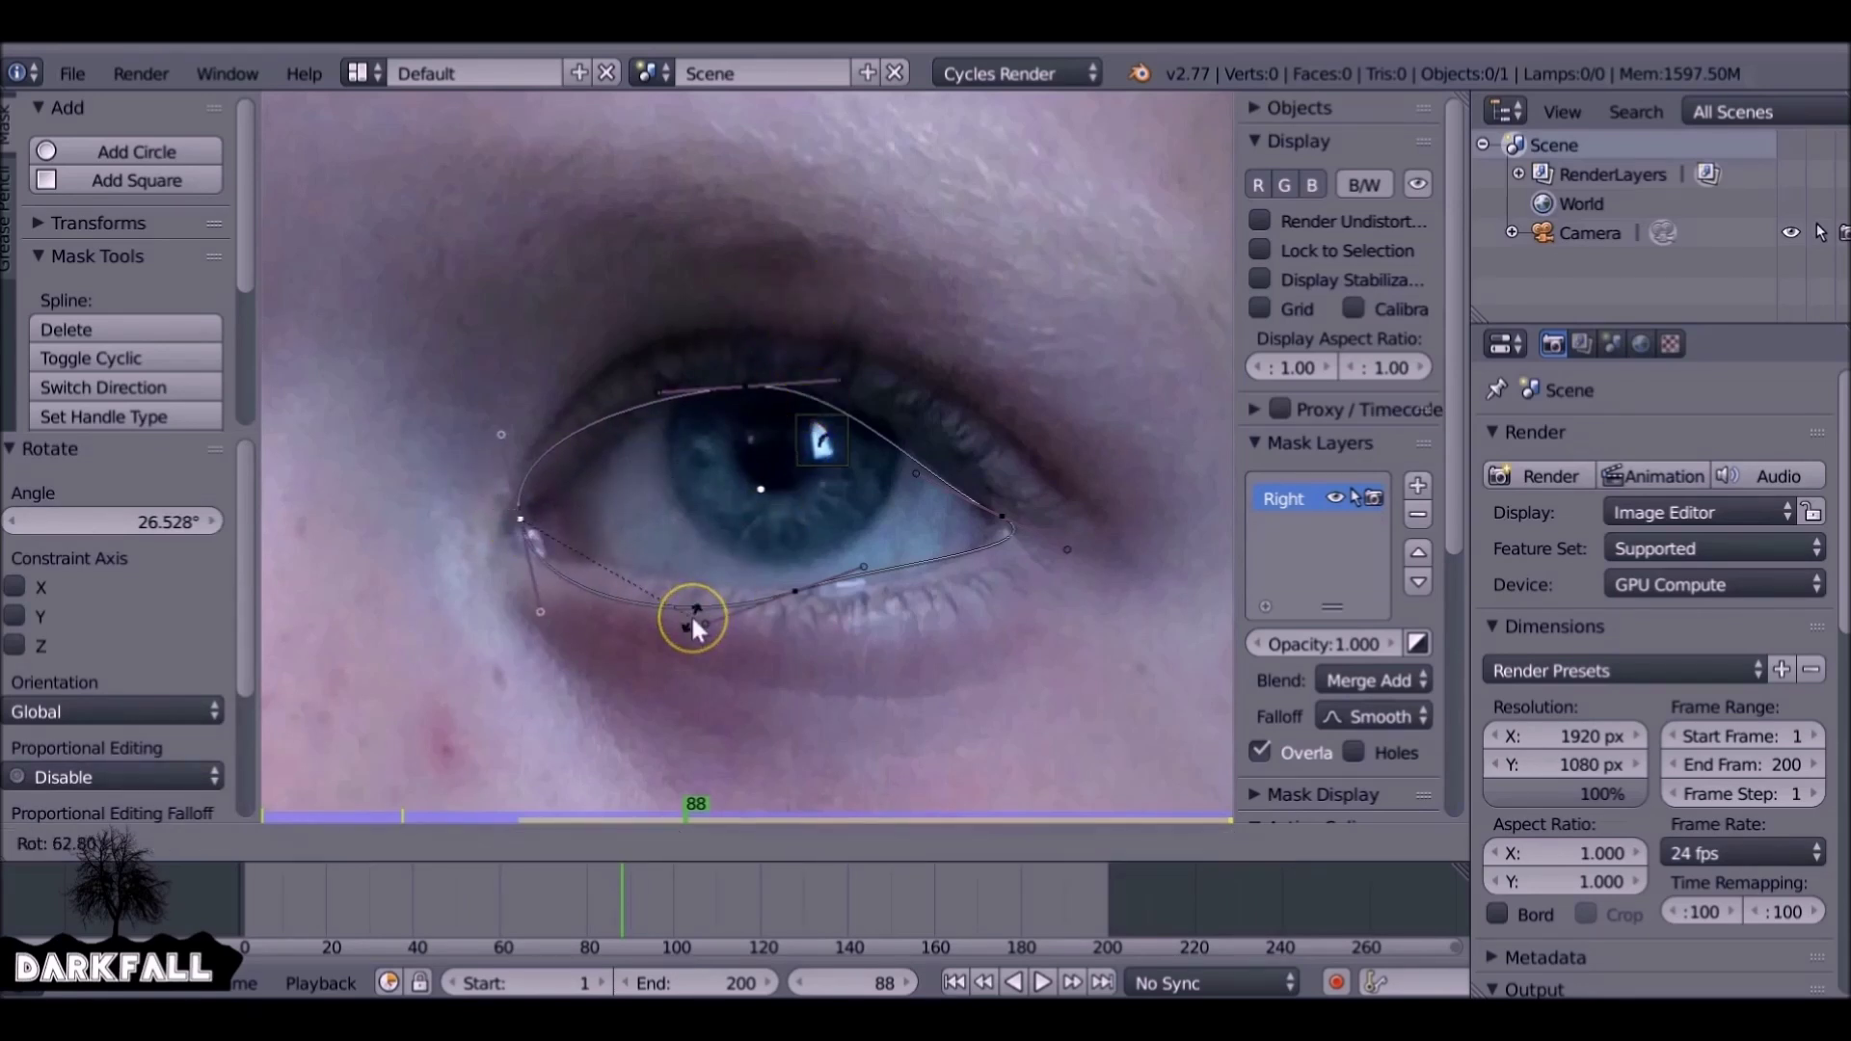
left_click(710, 611)
right_click(792, 592)
key("r")
left_click(953, 451)
right_click(1004, 499)
key("r")
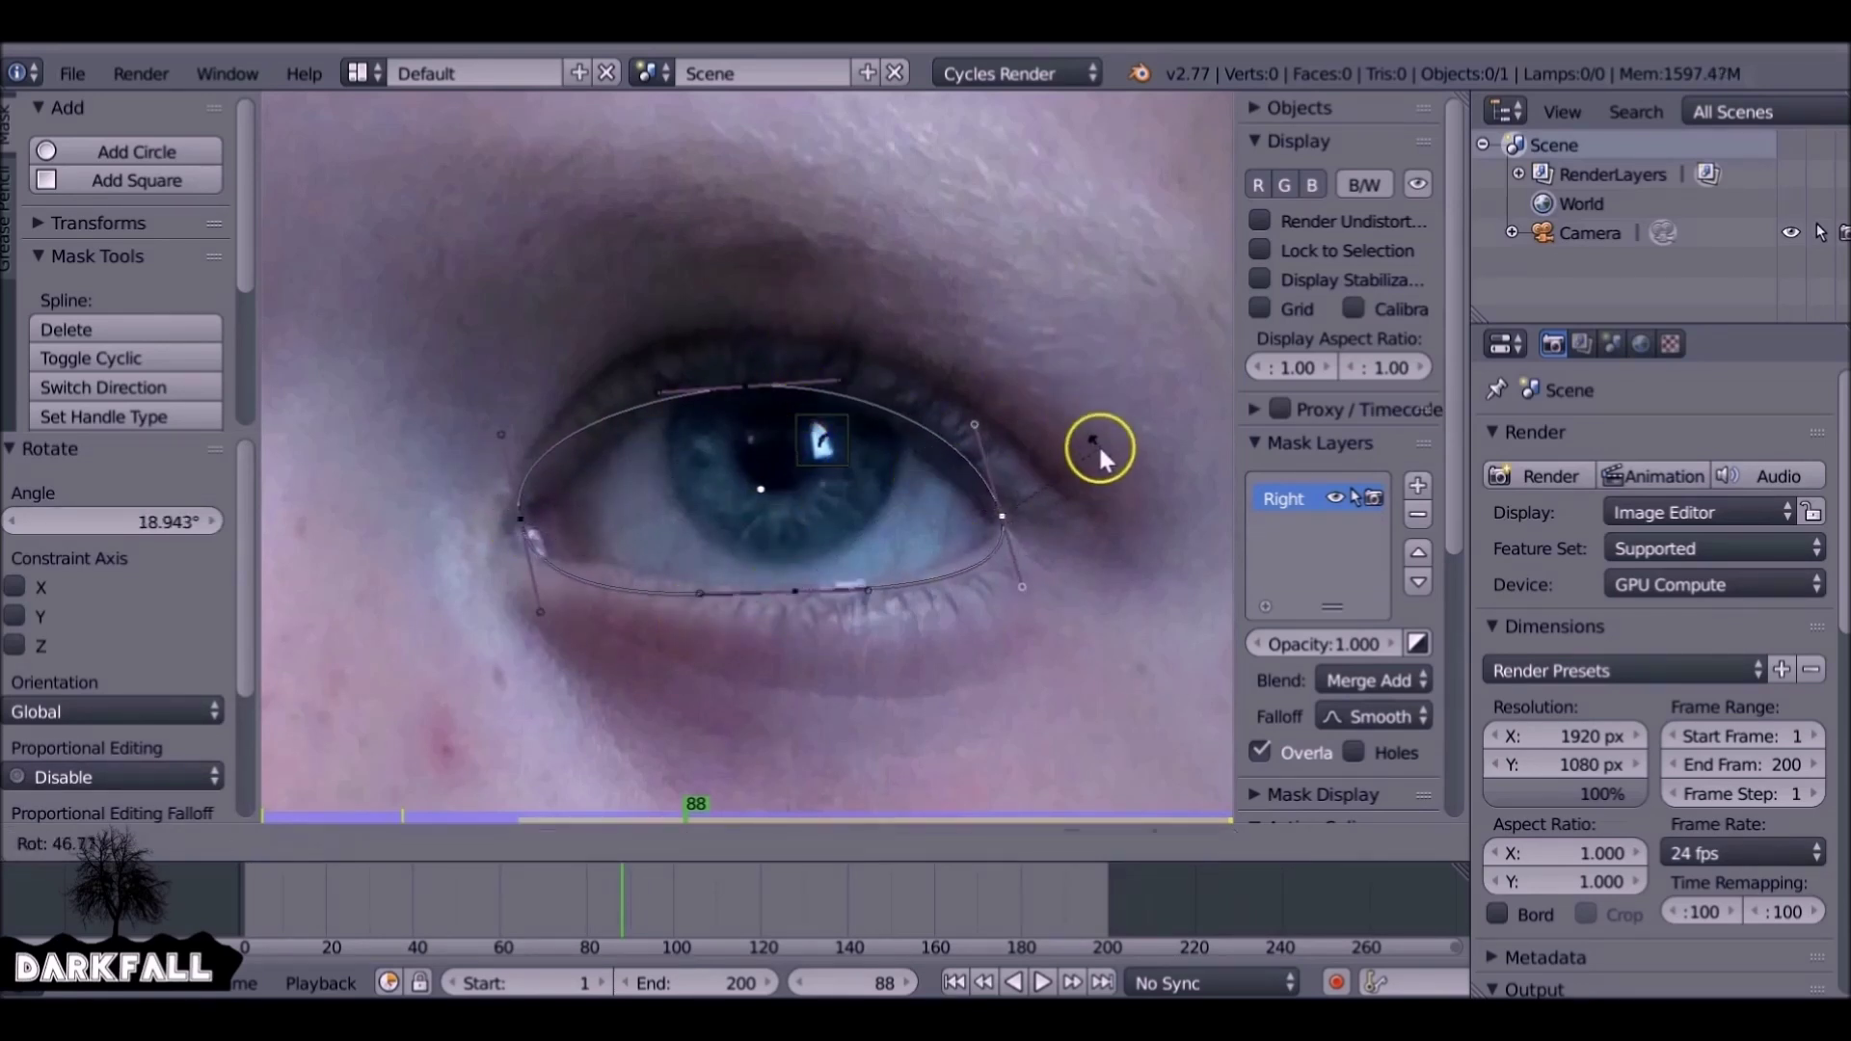
left_click(1098, 443)
Shorten the handles at the eye corners and lower lid, and nudge the upper-lid point to fit the outline
left_click_drag(501, 435, 534, 524)
left_click_drag(744, 387, 735, 380)
left_click_drag(974, 425, 996, 528)
left_click_drag(872, 587, 836, 588)
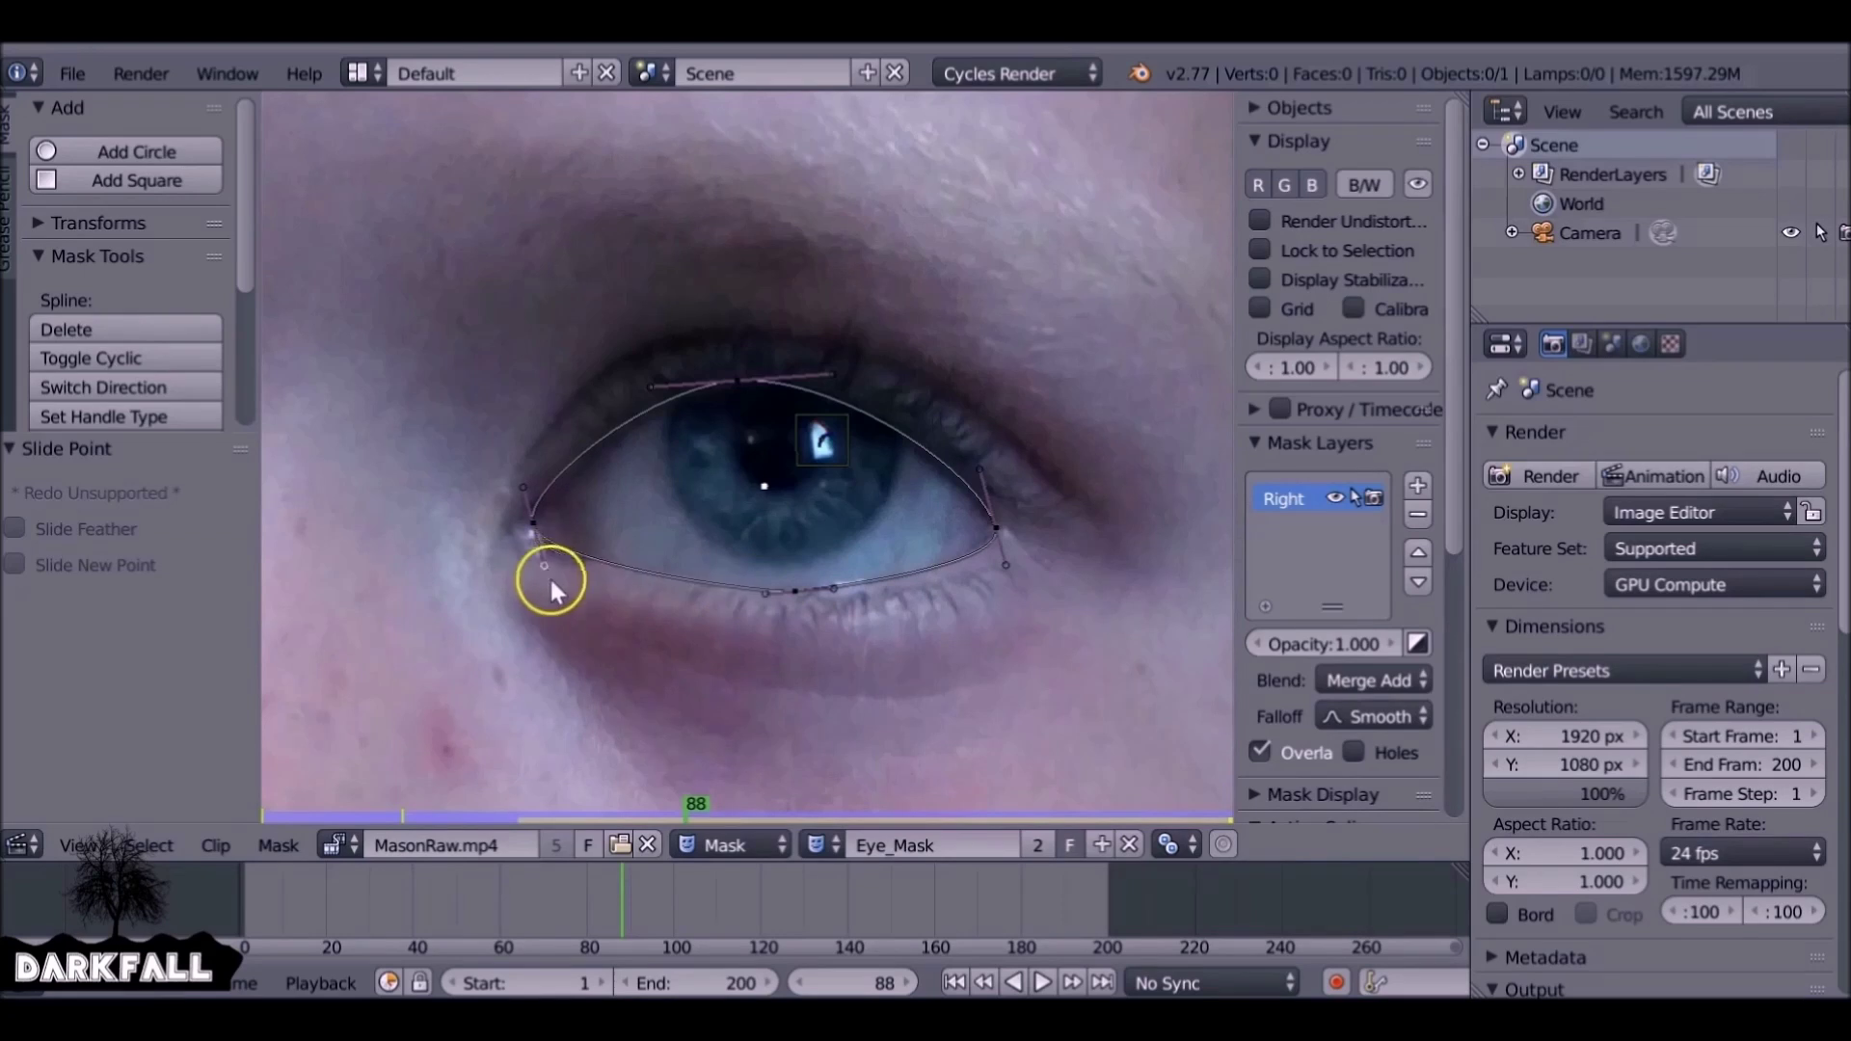
Fine-tune the corner and lower-lid points and handles so the mask closely follows the eye opening
scroll(587, 504, "up", 2)
left_click_drag(1117, 475, 1119, 490)
left_click_drag(401, 502, 403, 509)
left_click_drag(411, 627, 405, 630)
left_click_drag(820, 667, 893, 677)
mouse_move(1157, 625)
left_mouse_down()
mouse_move(1163, 584)
mouse_move(1158, 621)
mouse_move(1154, 603)
left_mouse_up()
scroll(733, 408, "down", 5)
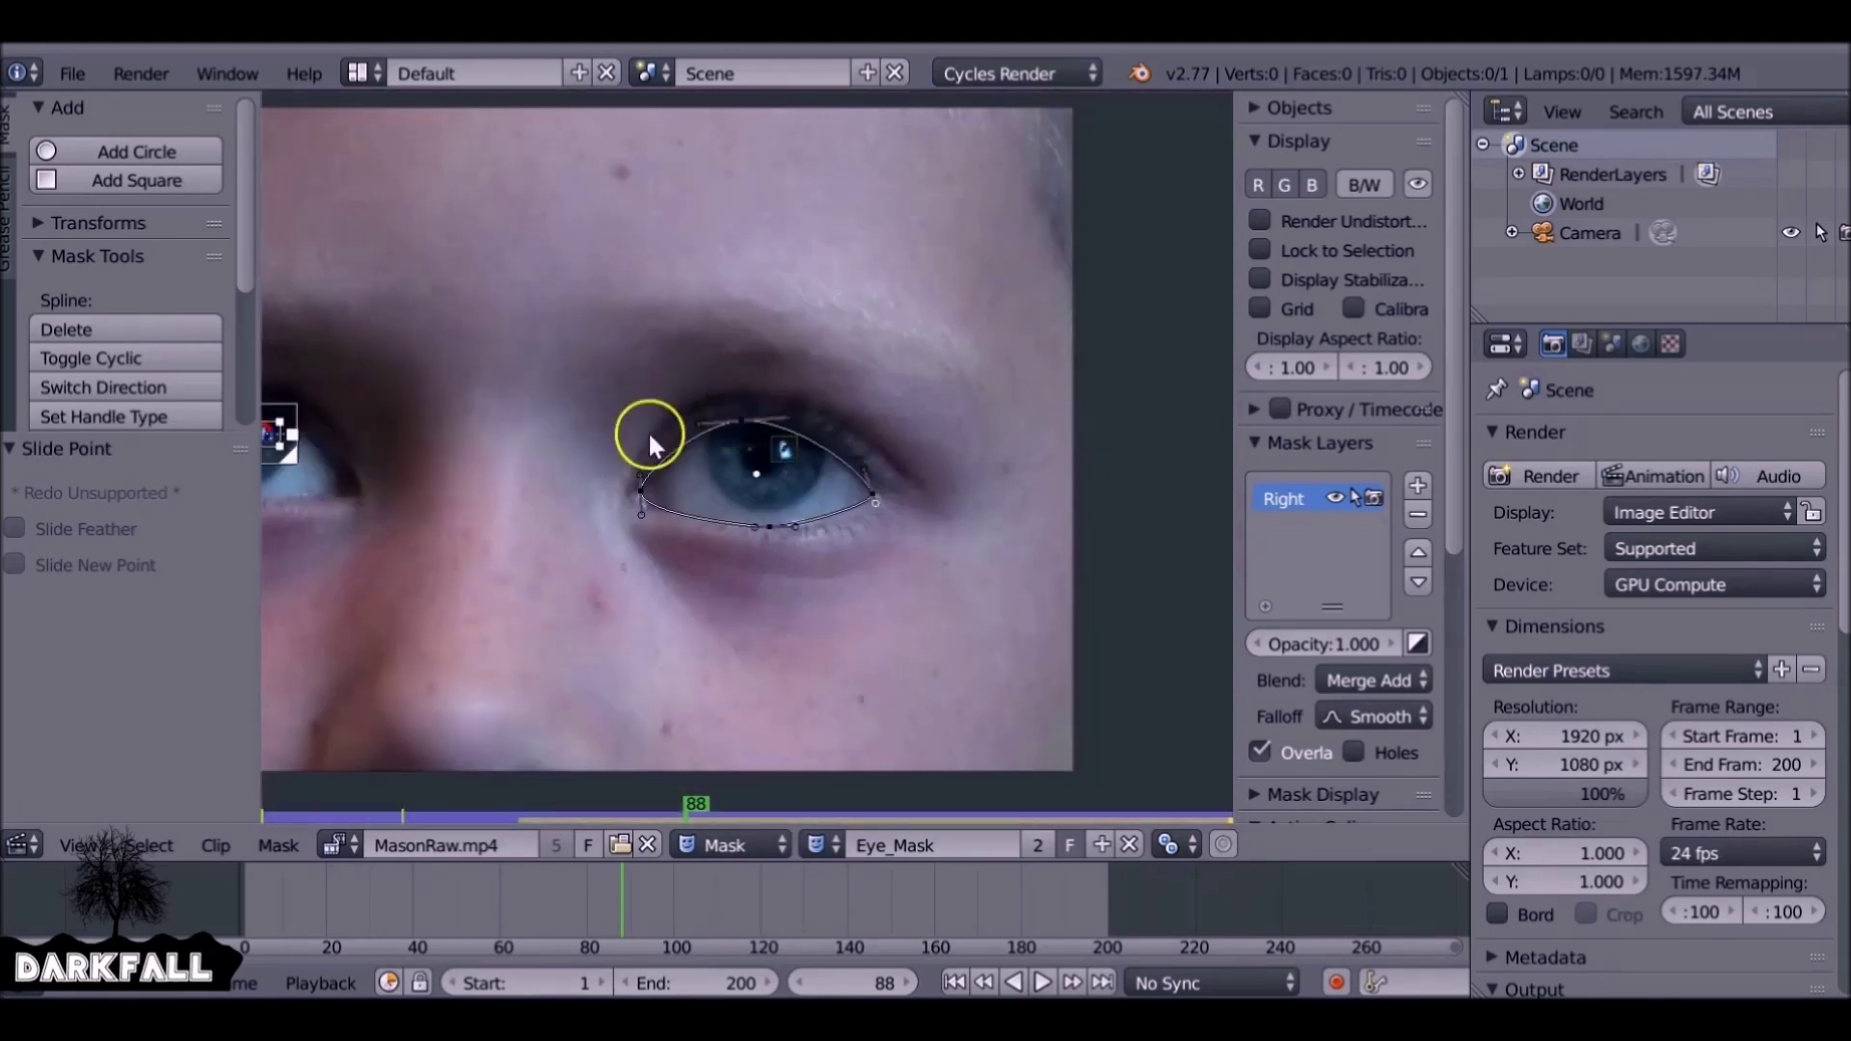
Parent the whole eye outline to this eye's reflection track and scrub back to frame 54
key("a")
key("a")
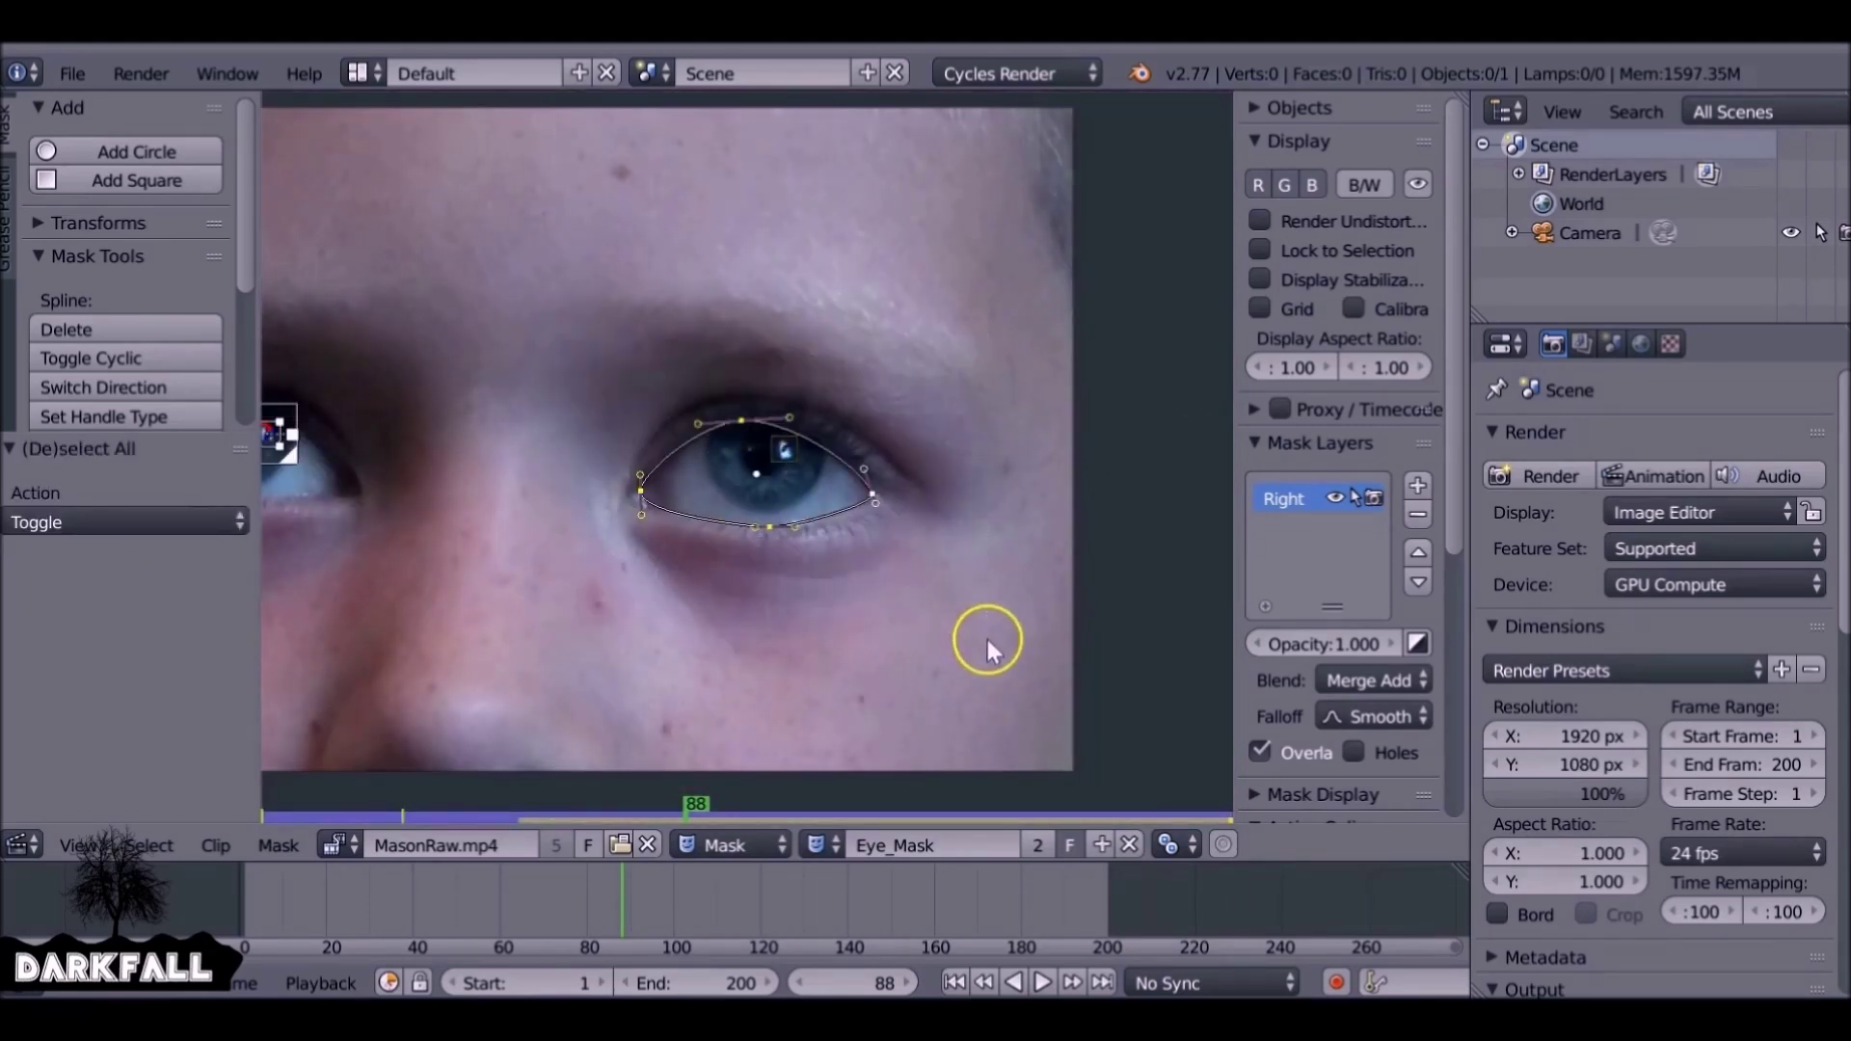
scroll(868, 508, "up", 3)
right_click(808, 451)
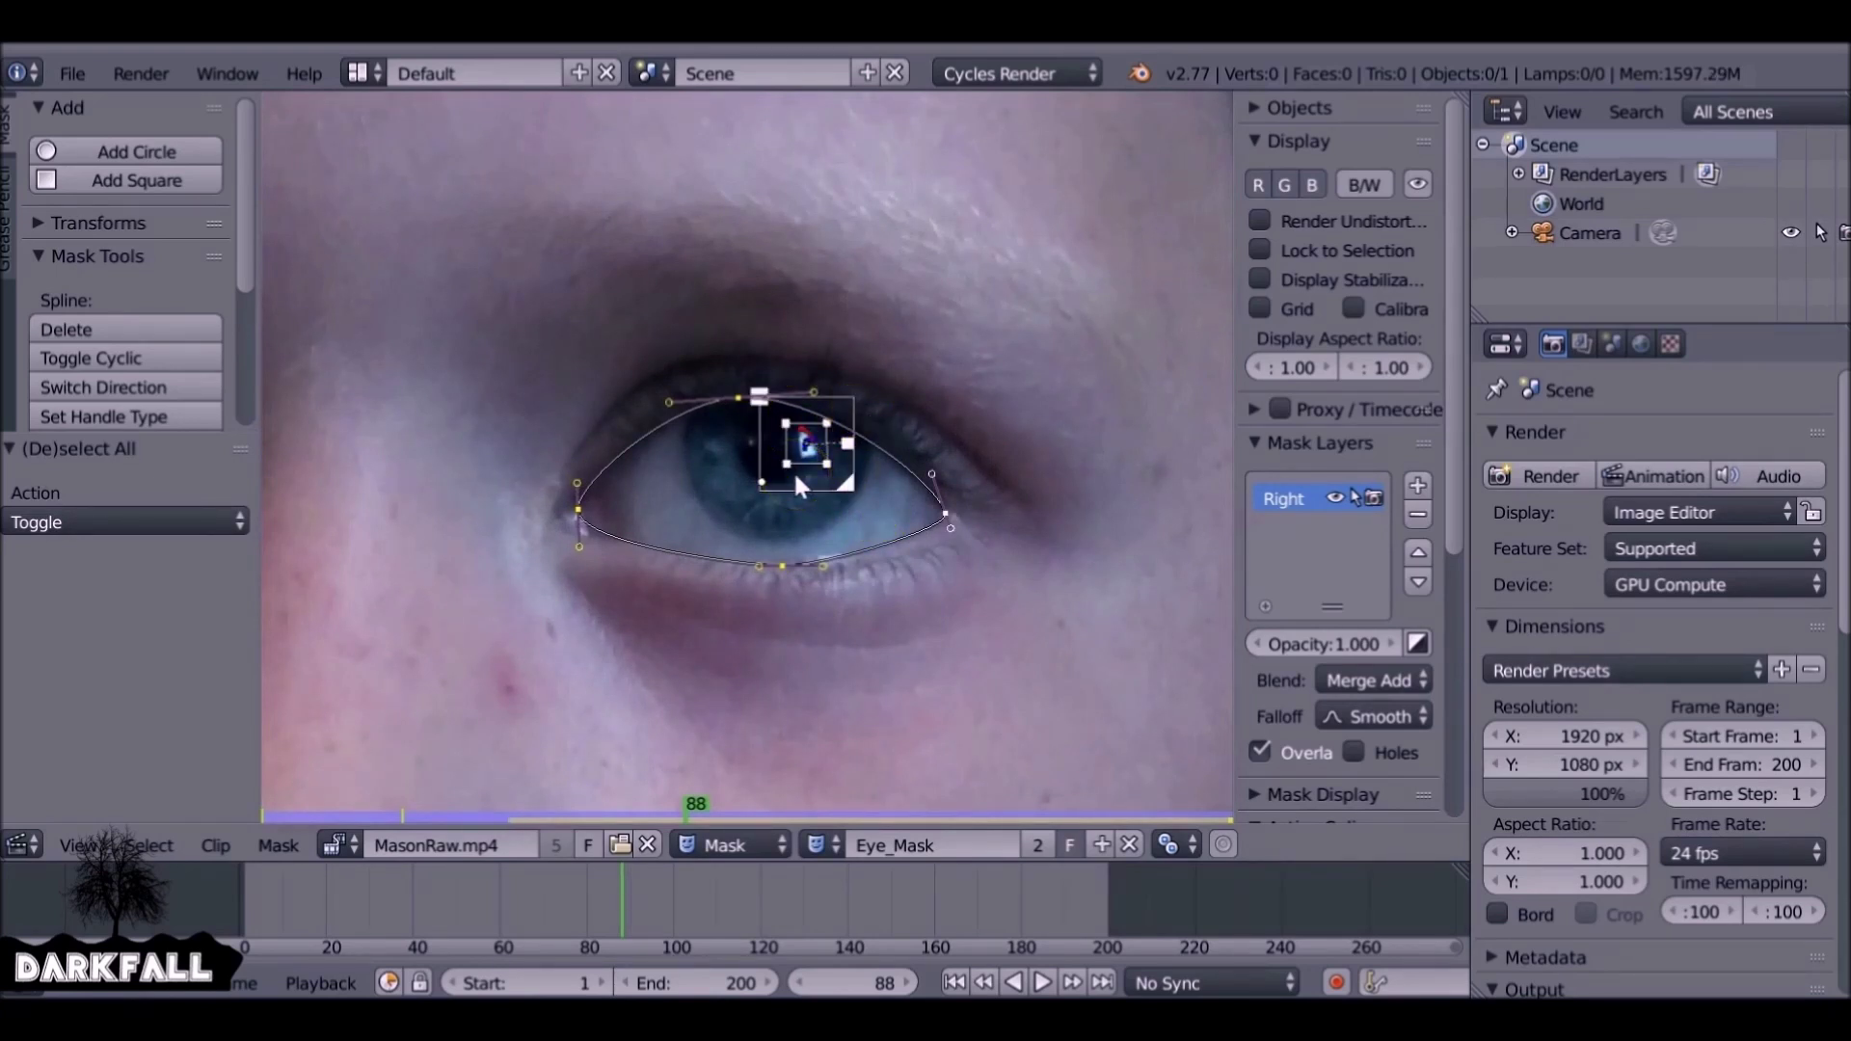
key("ctrl+p")
scroll(795, 470, "down", 4)
left_click_drag(622, 867, 476, 906)
scroll(1119, 414, "up", 4)
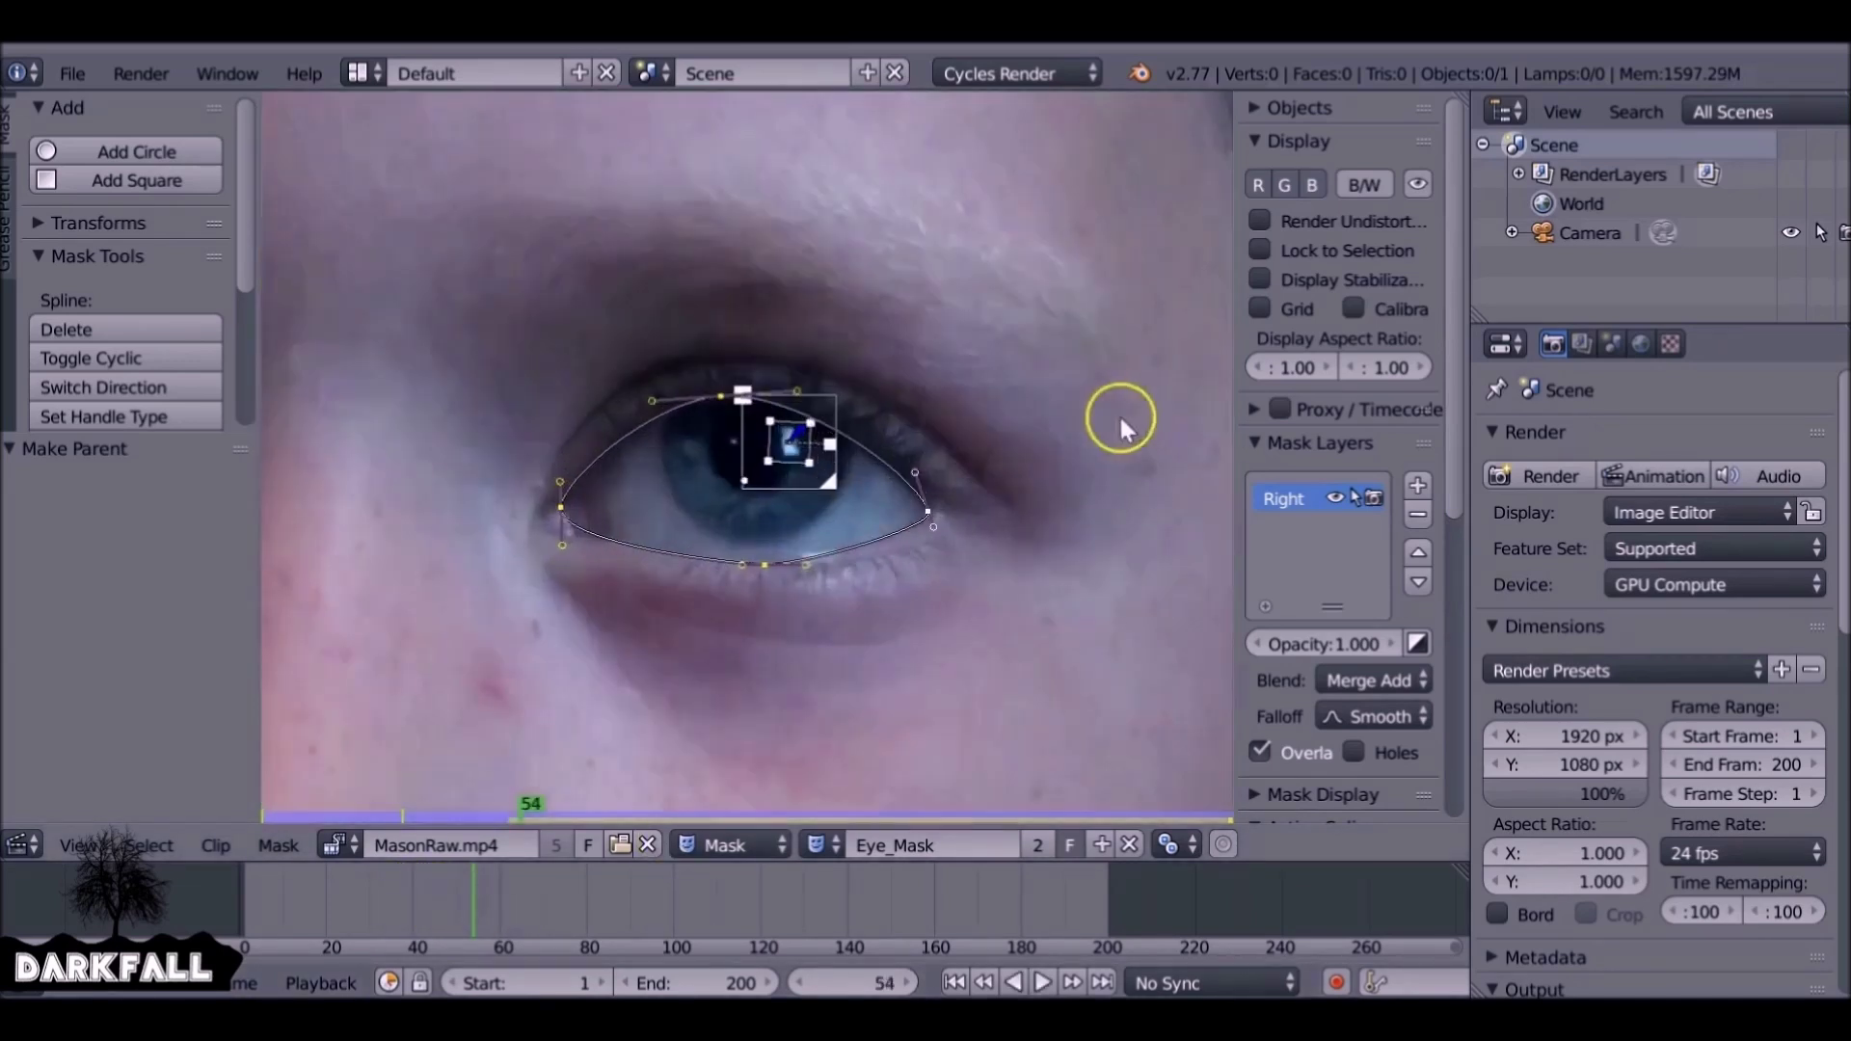
scroll(822, 536, "up", 2)
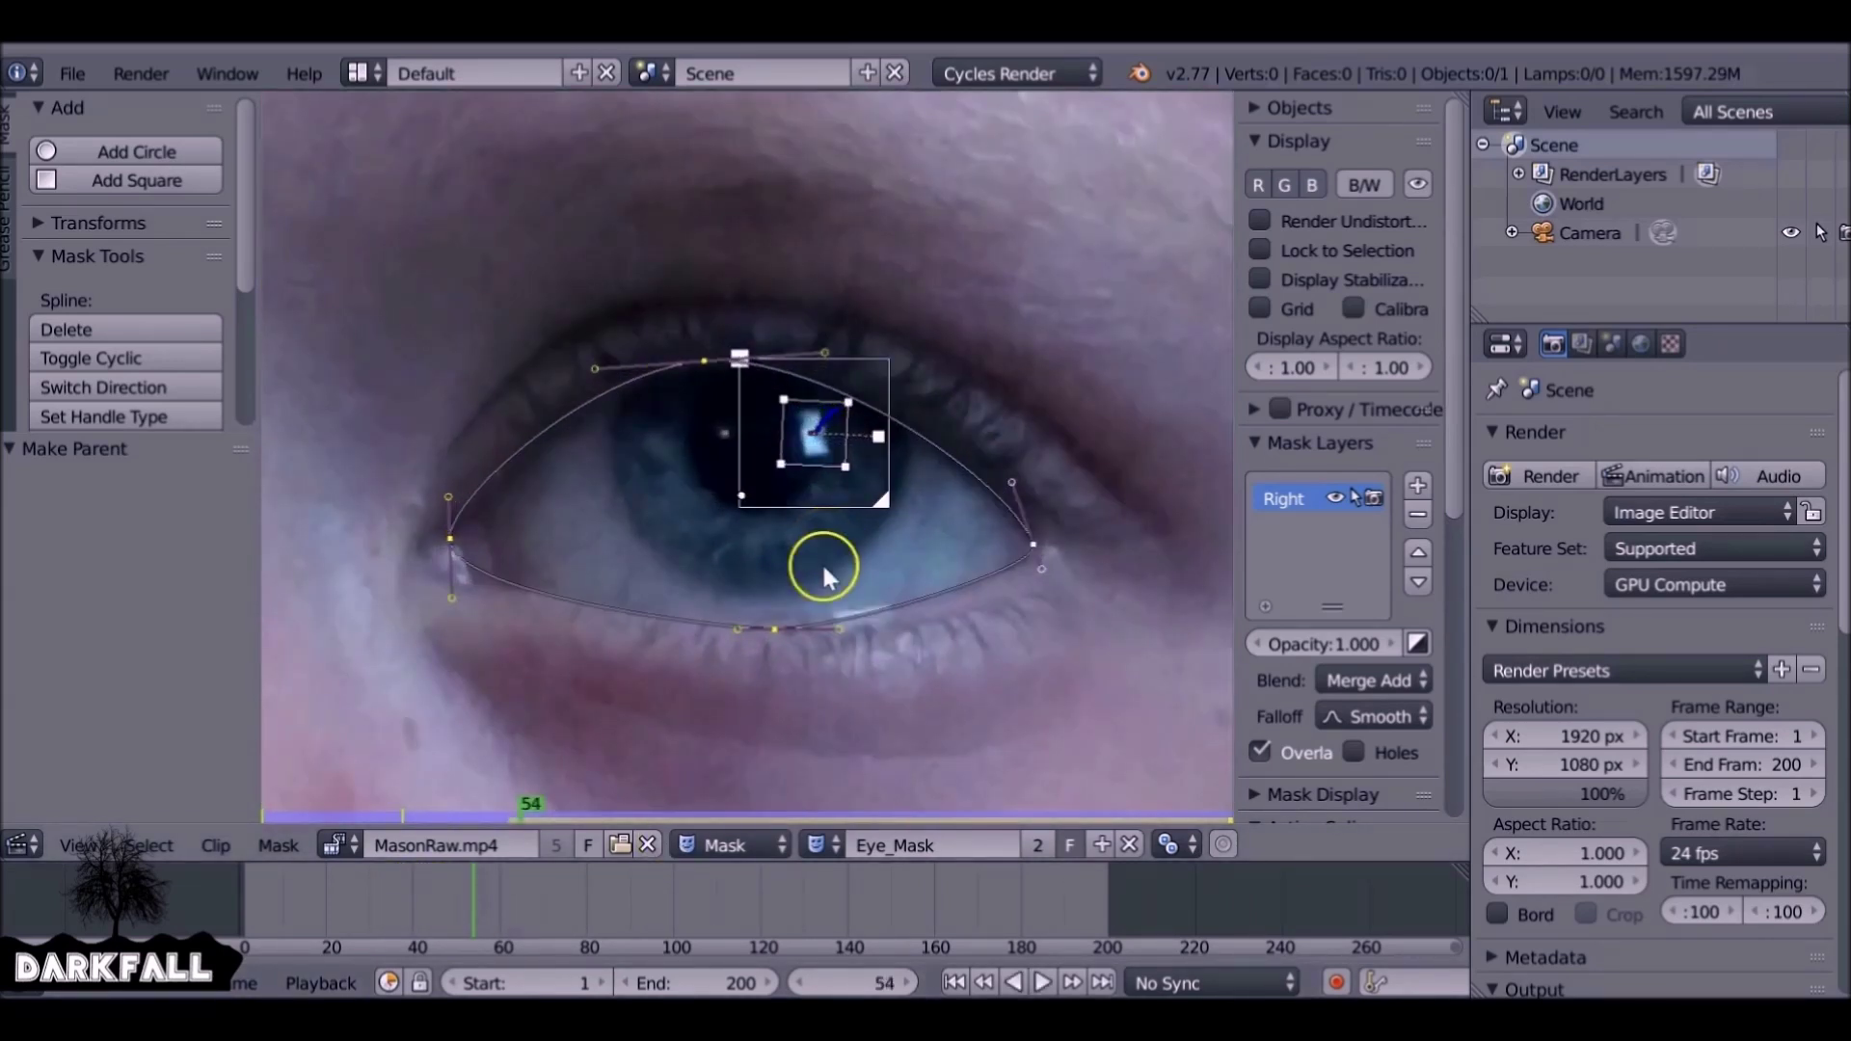
Go to frame 53, enable automatic keyframing, and key the eye outline with a zero-distance move
key("Left")
key("Left")
key("Right")
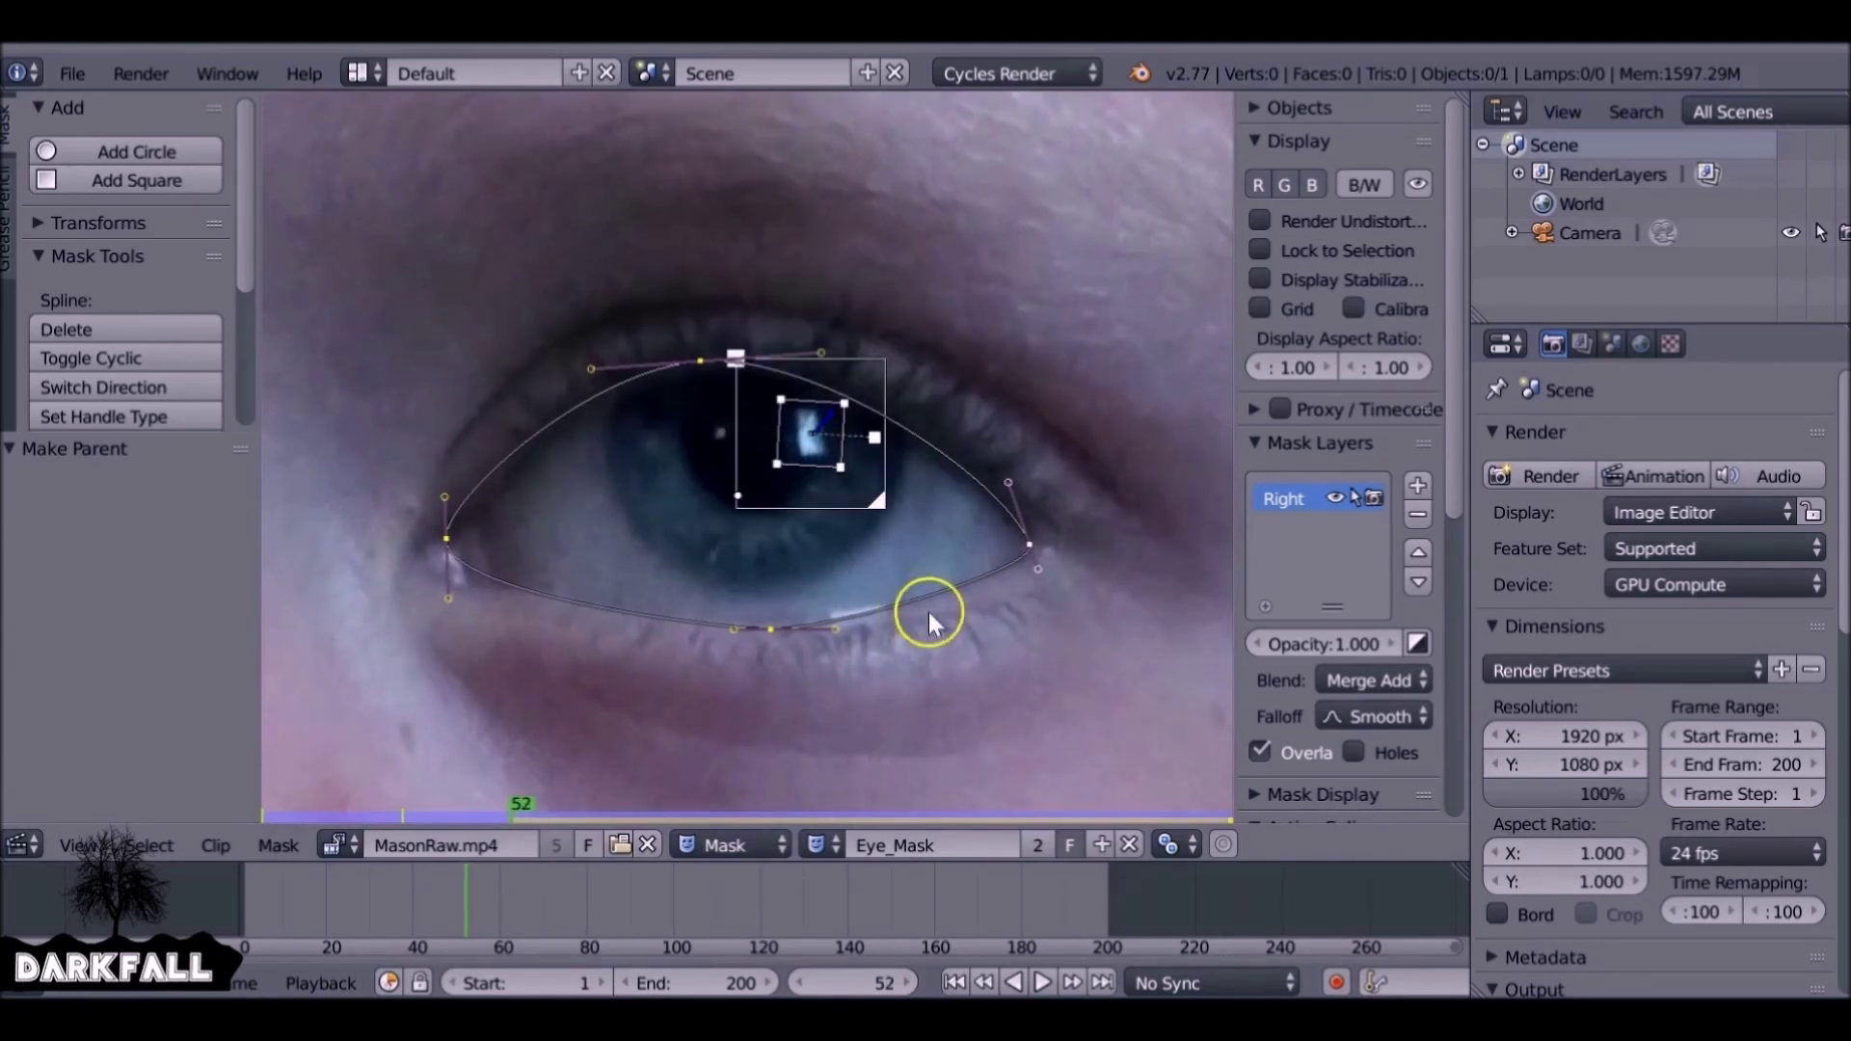
key("Right")
left_click(1336, 982)
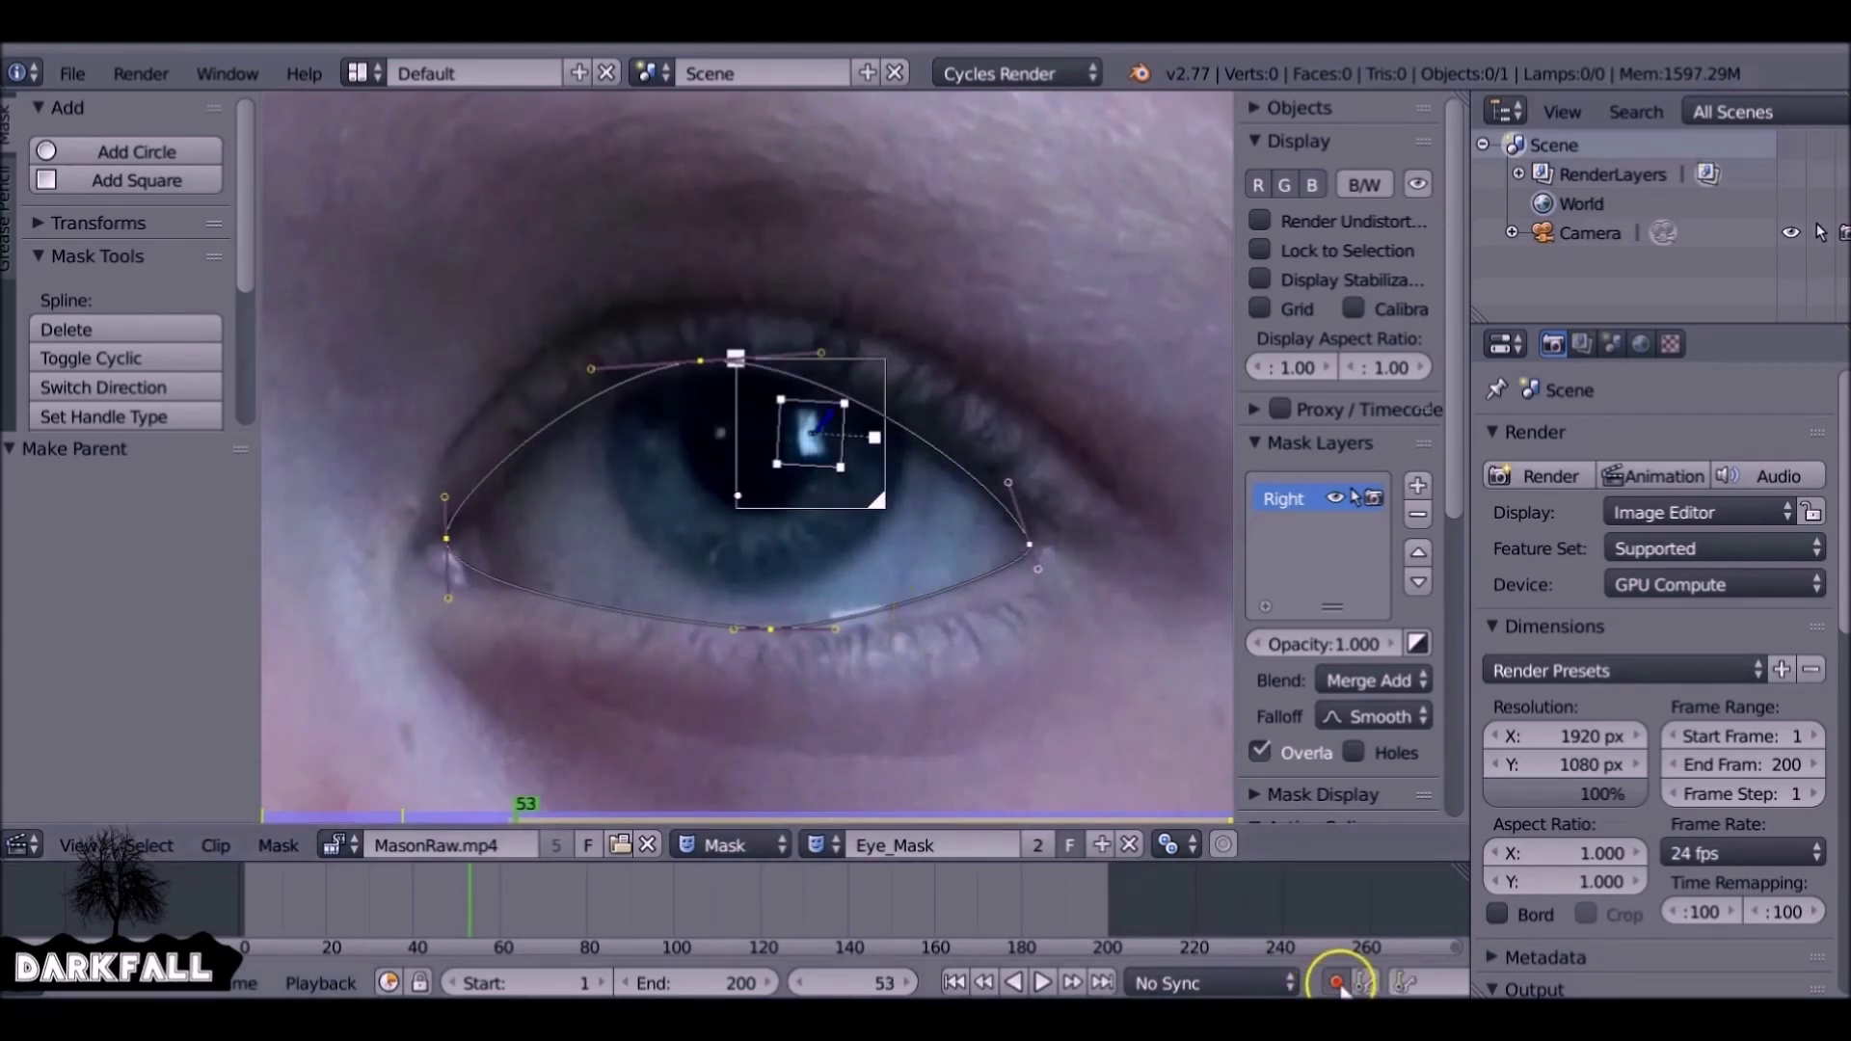
key("g")
left_click(835, 369)
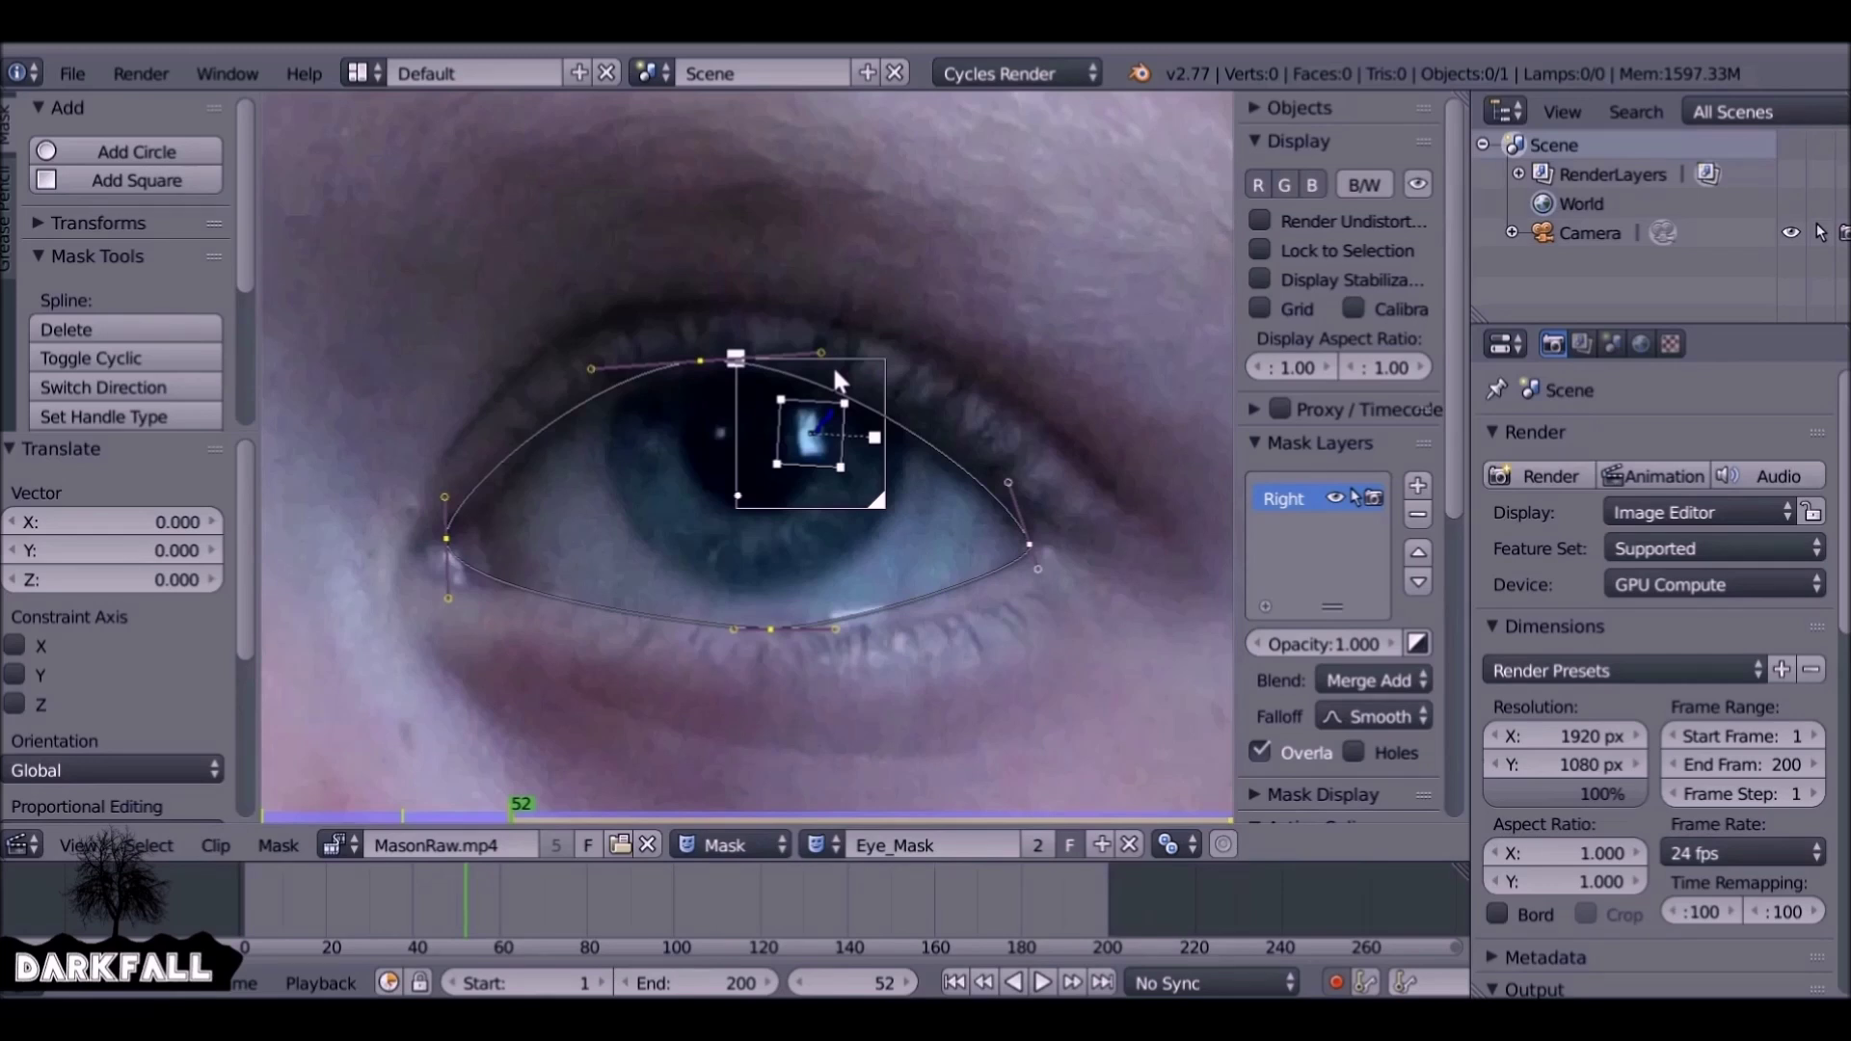
At frame 51, lower the upper-lid point and nudge the outer corner, then key the whole outline with a zero-distance move
key("Left")
left_click(748, 360)
left_click_drag(702, 364, 702, 394)
left_click(1013, 475)
left_click_drag(1022, 546, 1021, 552)
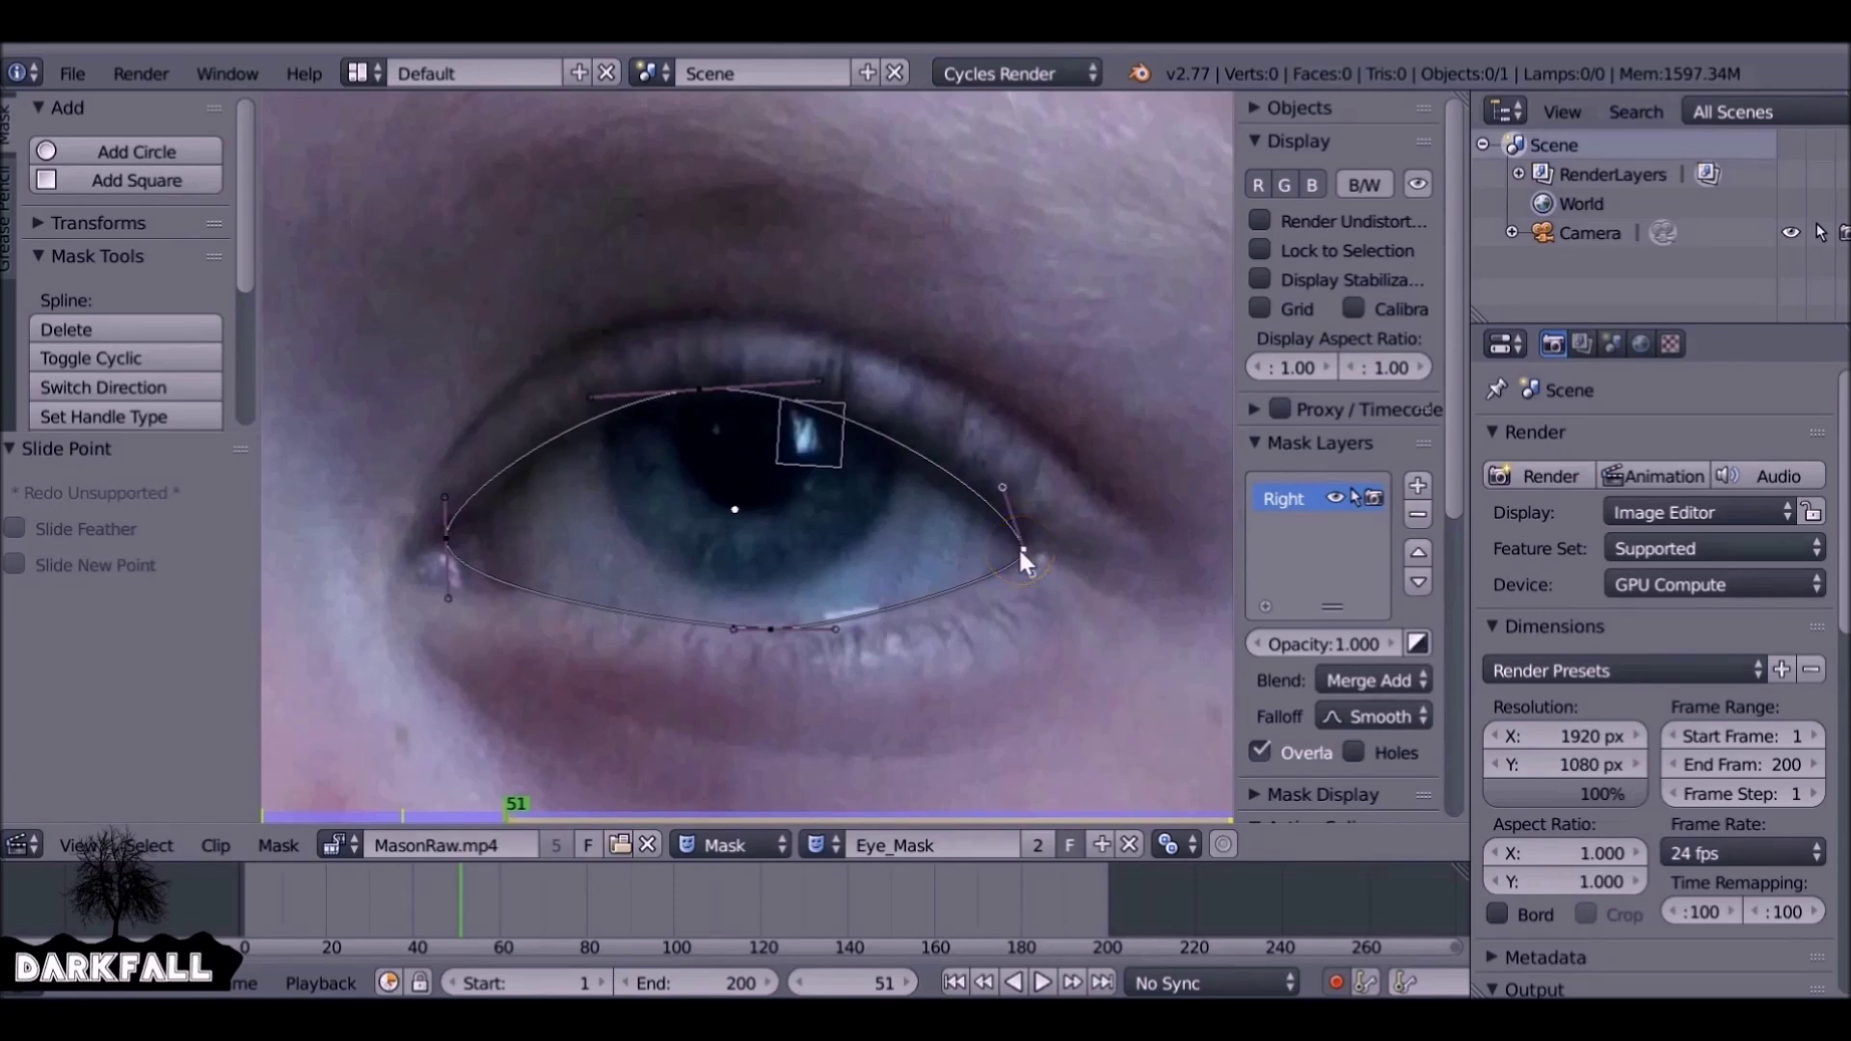
key("b")
left_click_drag(393, 316, 1115, 703)
key("g")
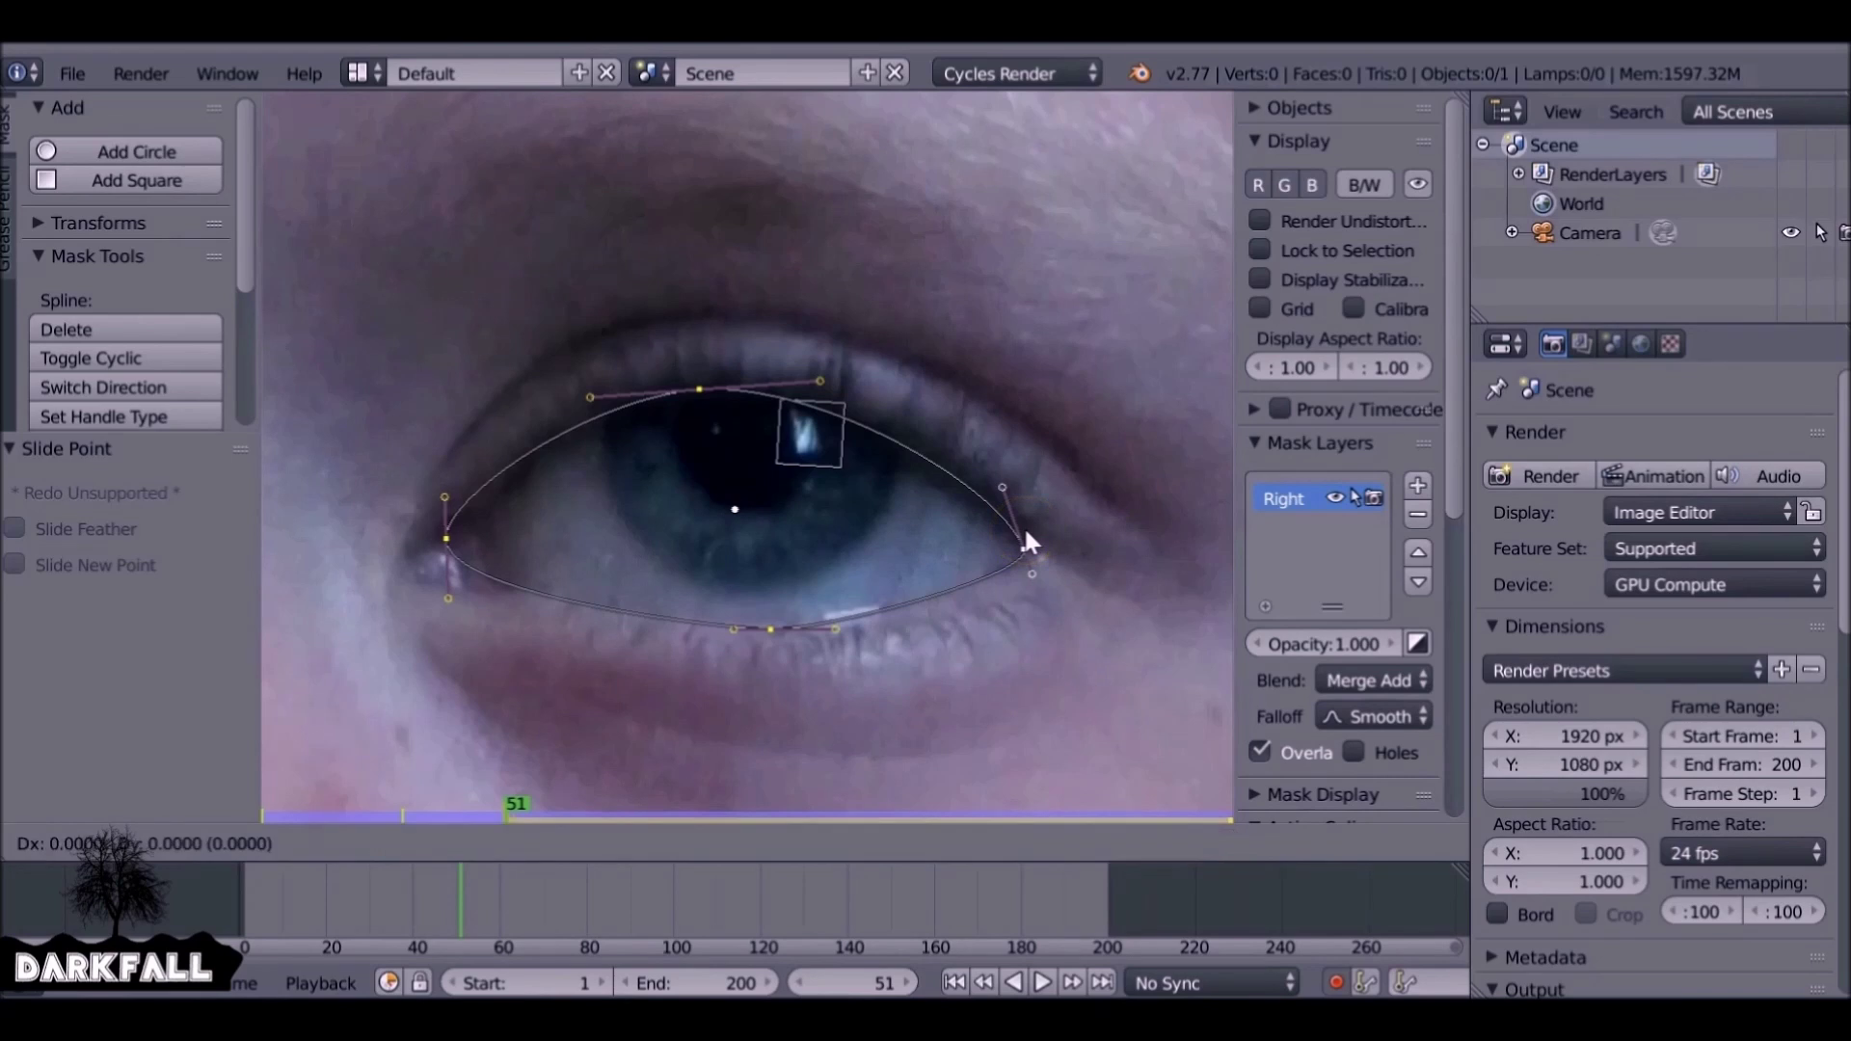
left_click(1026, 531)
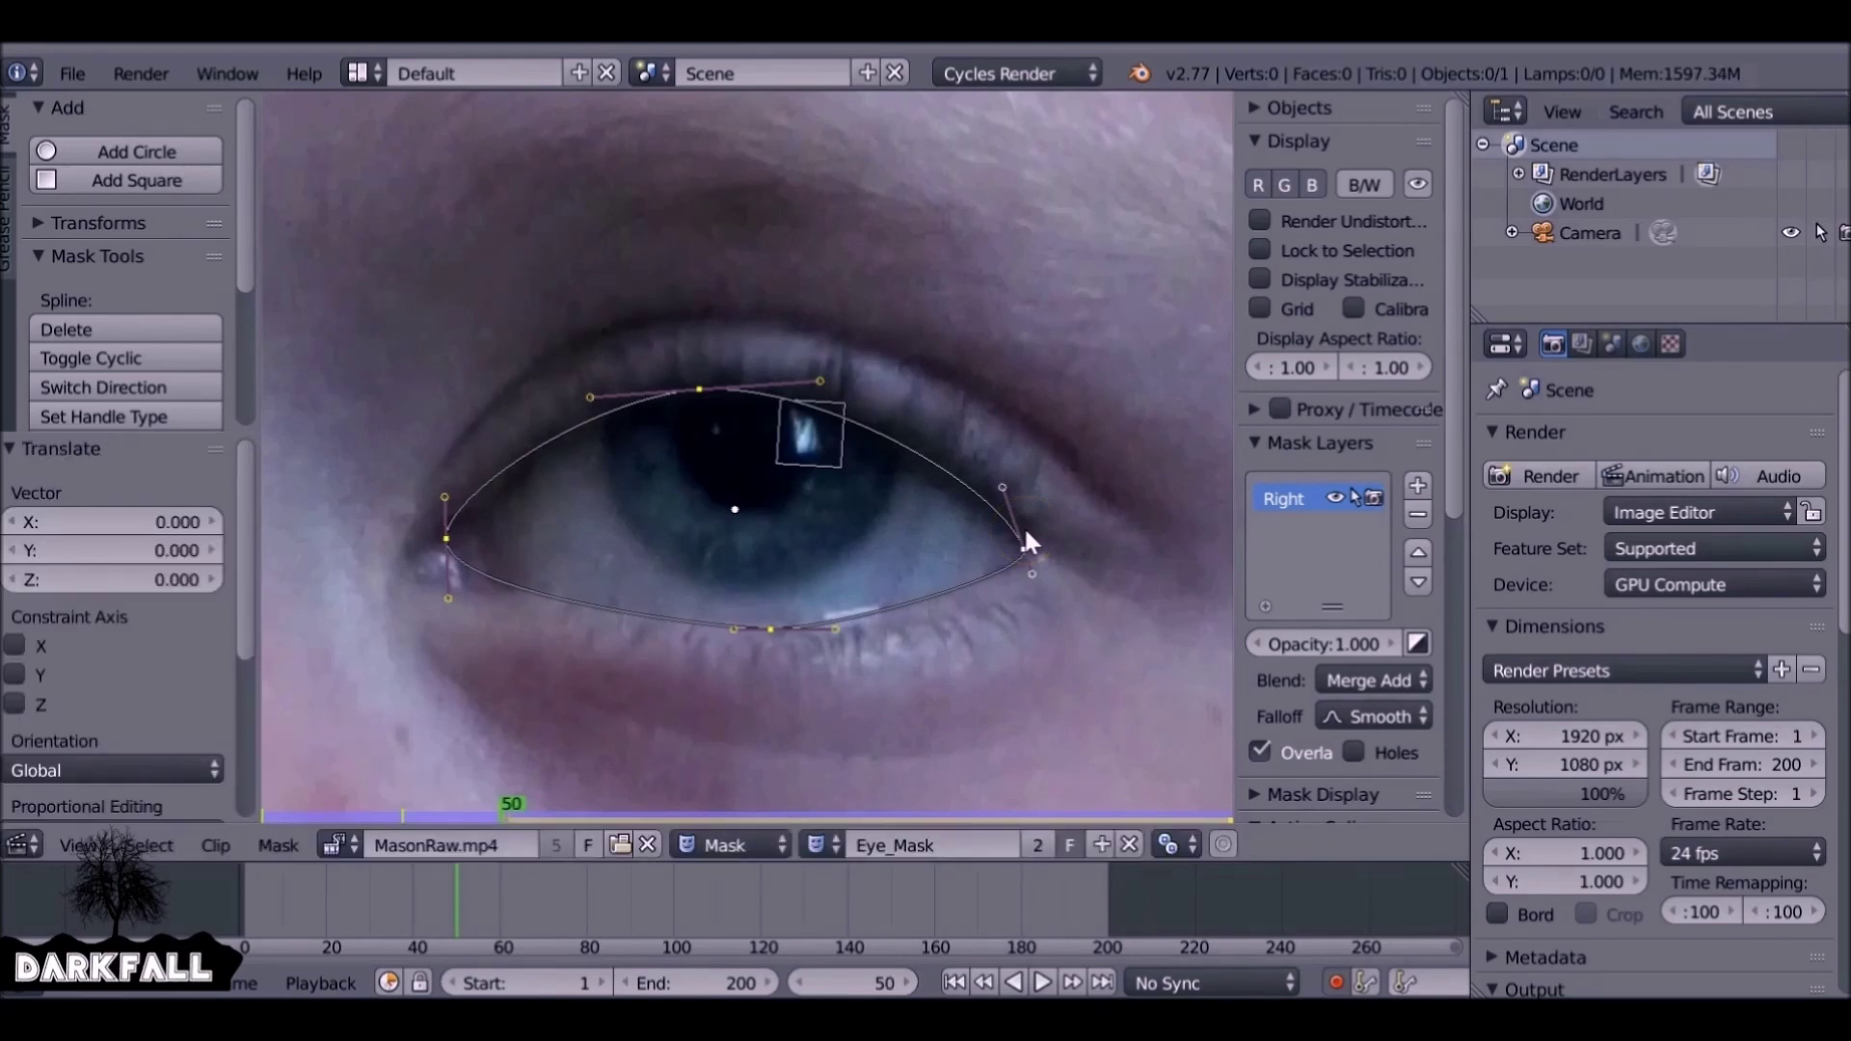
At frame 49, lower the upper-lid point, adjust the corner points, and key the whole outline with a zero-distance move
key("Left")
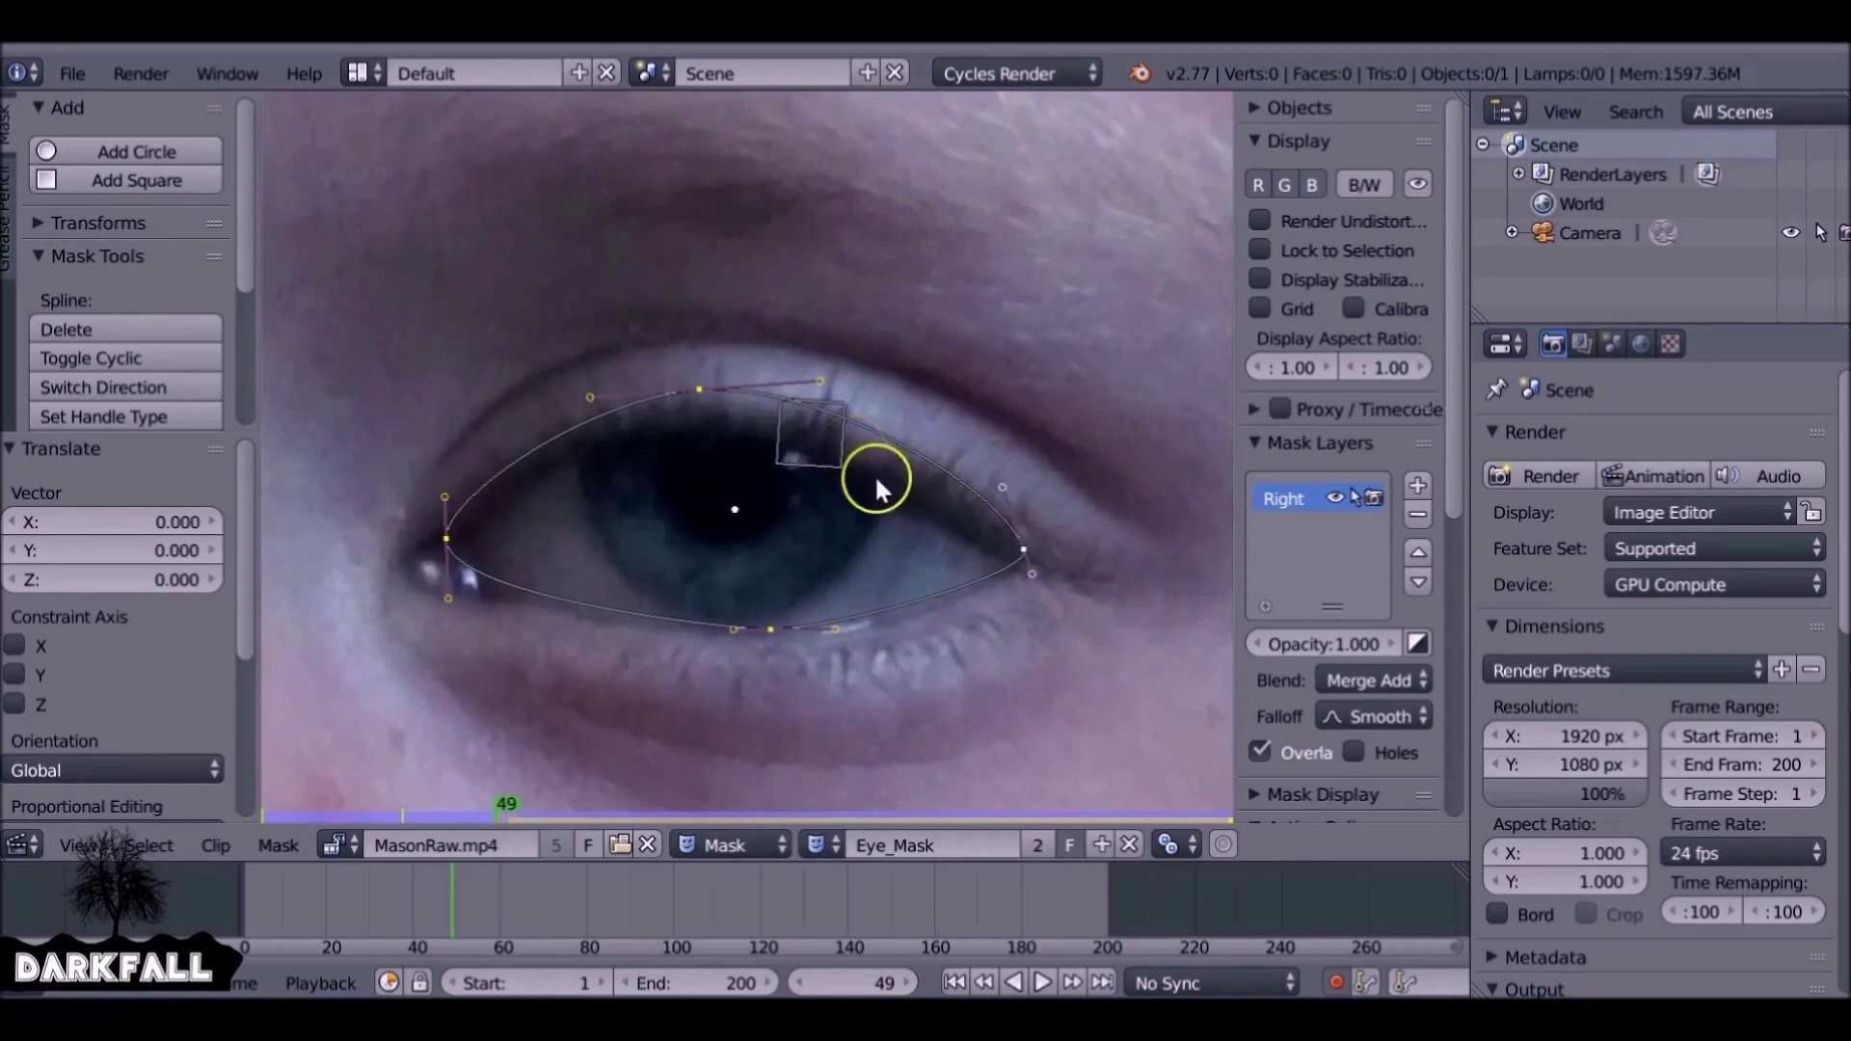
key("g")
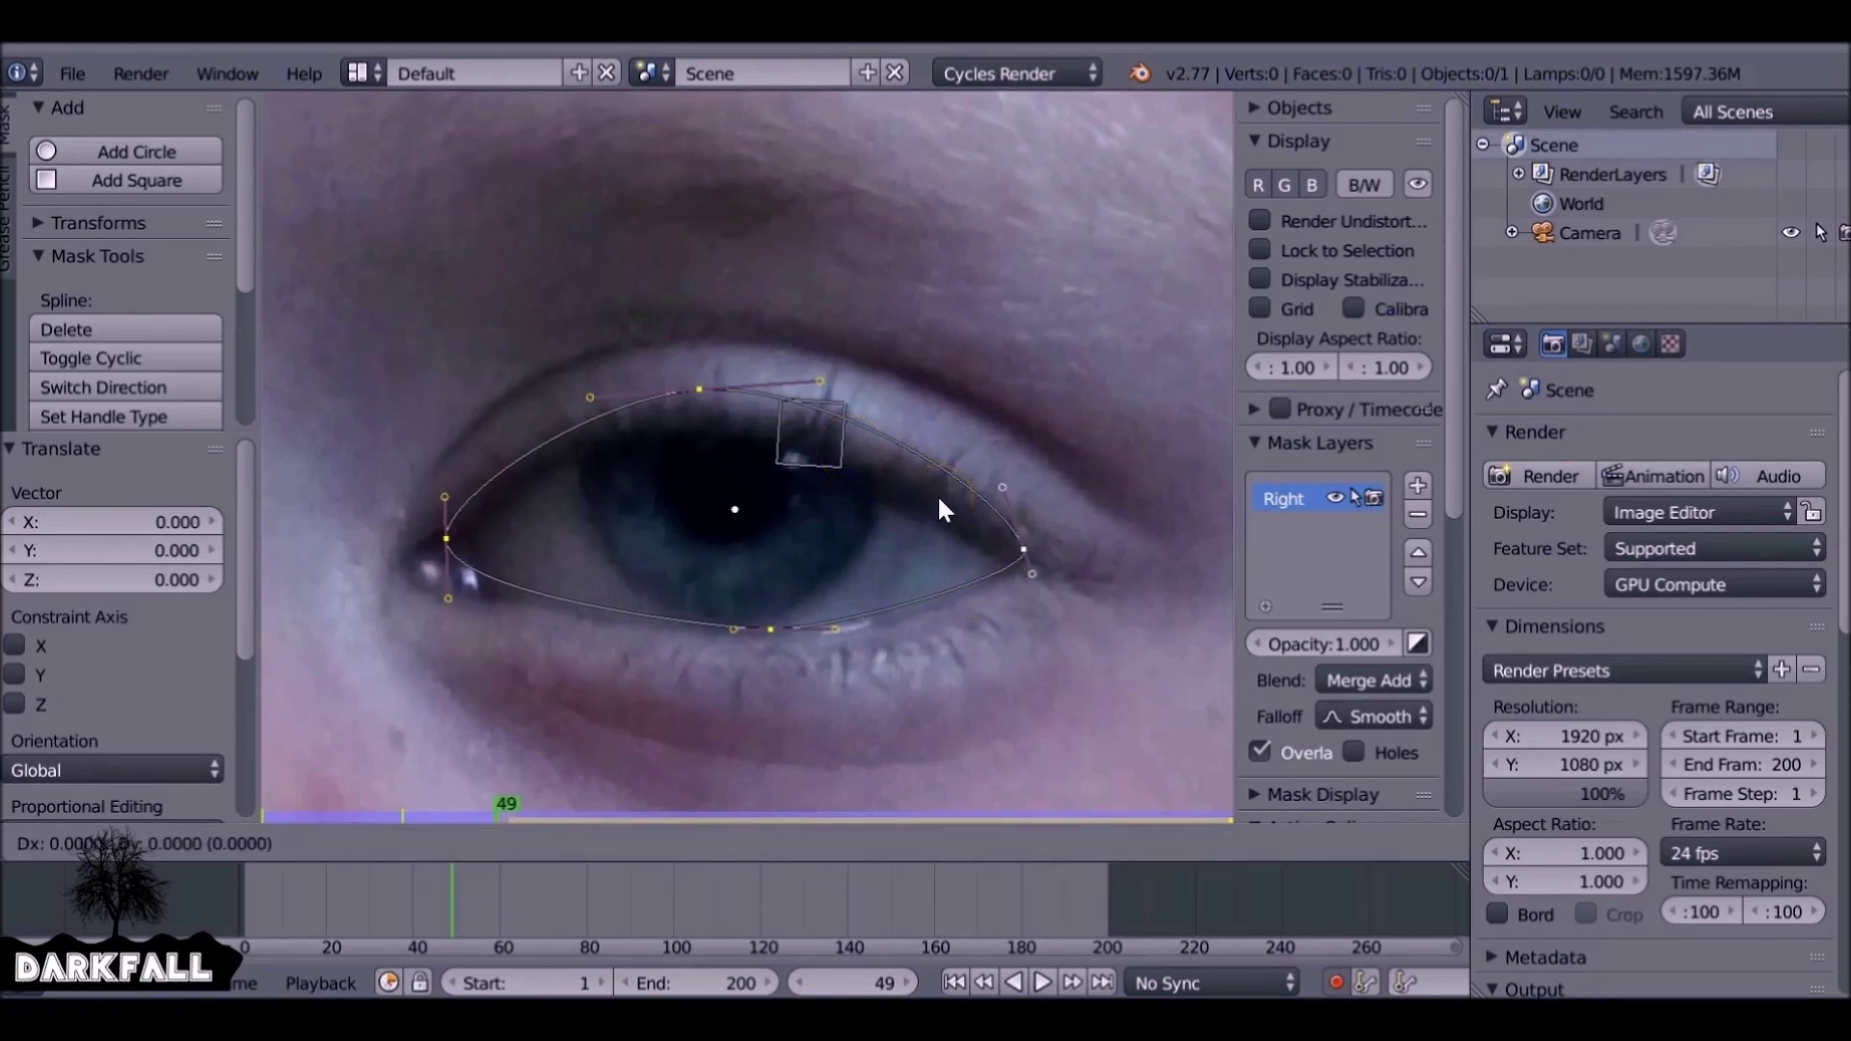
left_click(941, 592)
left_click_drag(698, 400, 687, 423)
left_click_drag(1004, 508, 1010, 529)
left_click_drag(438, 544, 434, 546)
key("b")
left_click_drag(403, 330, 1059, 683)
key("g")
left_click(1103, 567)
At frame 48, lower the upper-lid point and its handle, nudge the outer corner, and key all points without moving them
key("Left")
left_click_drag(686, 420, 678, 443)
left_click_drag(1021, 560, 1017, 564)
left_click_drag(803, 432, 823, 423)
key("b")
left_click_drag(400, 359, 1084, 696)
key("g")
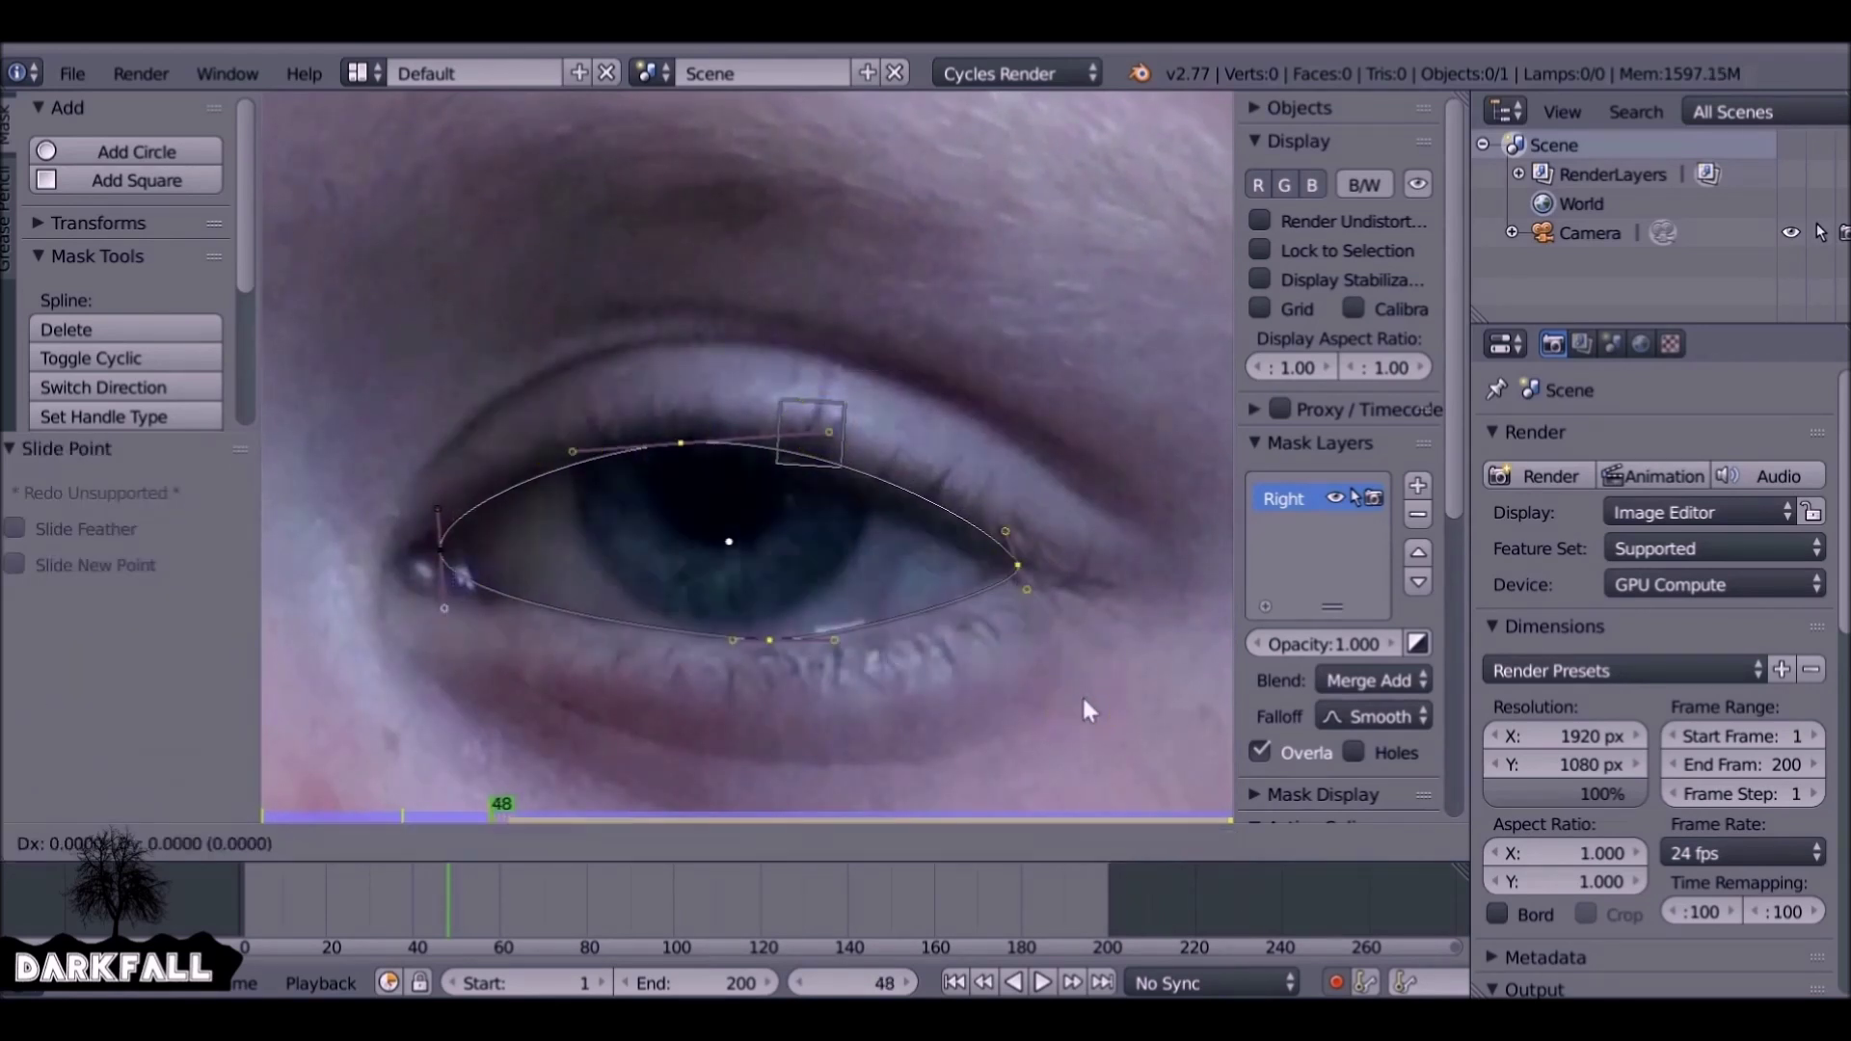
left_click(1084, 696)
Go to frame 46, pull the outer corner inward, lower the upper lid, and key the outline in place
key("Left")
key("Left")
left_click_drag(1018, 564, 983, 543)
left_click_drag(680, 442, 674, 467)
key("g")
left_click(1079, 695)
Go to frame 44, nudge the outer-corner point inward, and key it with a zero-distance move
key("Left")
key("Left")
left_click_drag(995, 568, 987, 569)
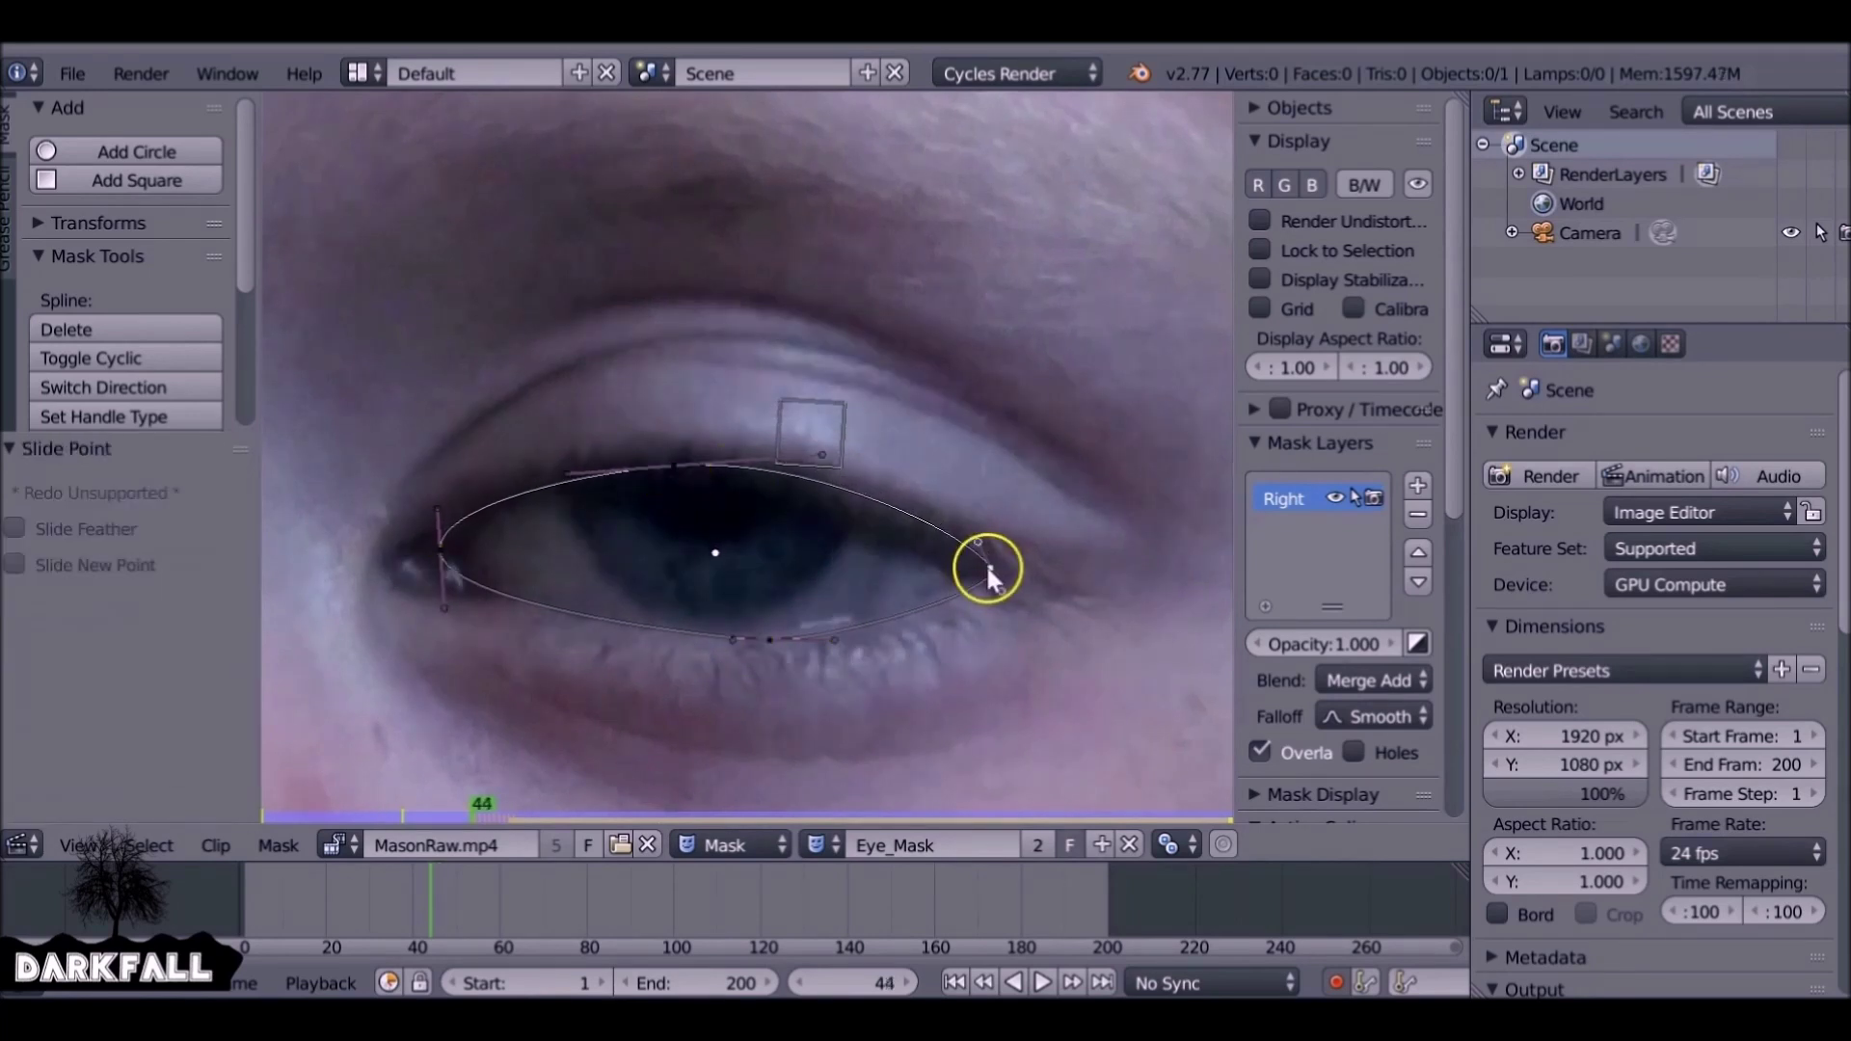
key("g")
left_click(1106, 739)
At frame 43, lower the upper-lid point and its handle, nudge the inner corner, and key the points in place
key("Left")
key("g")
left_click(759, 614)
left_click_drag(670, 469, 665, 479)
left_click_drag(818, 458, 806, 475)
left_click_drag(440, 552, 442, 558)
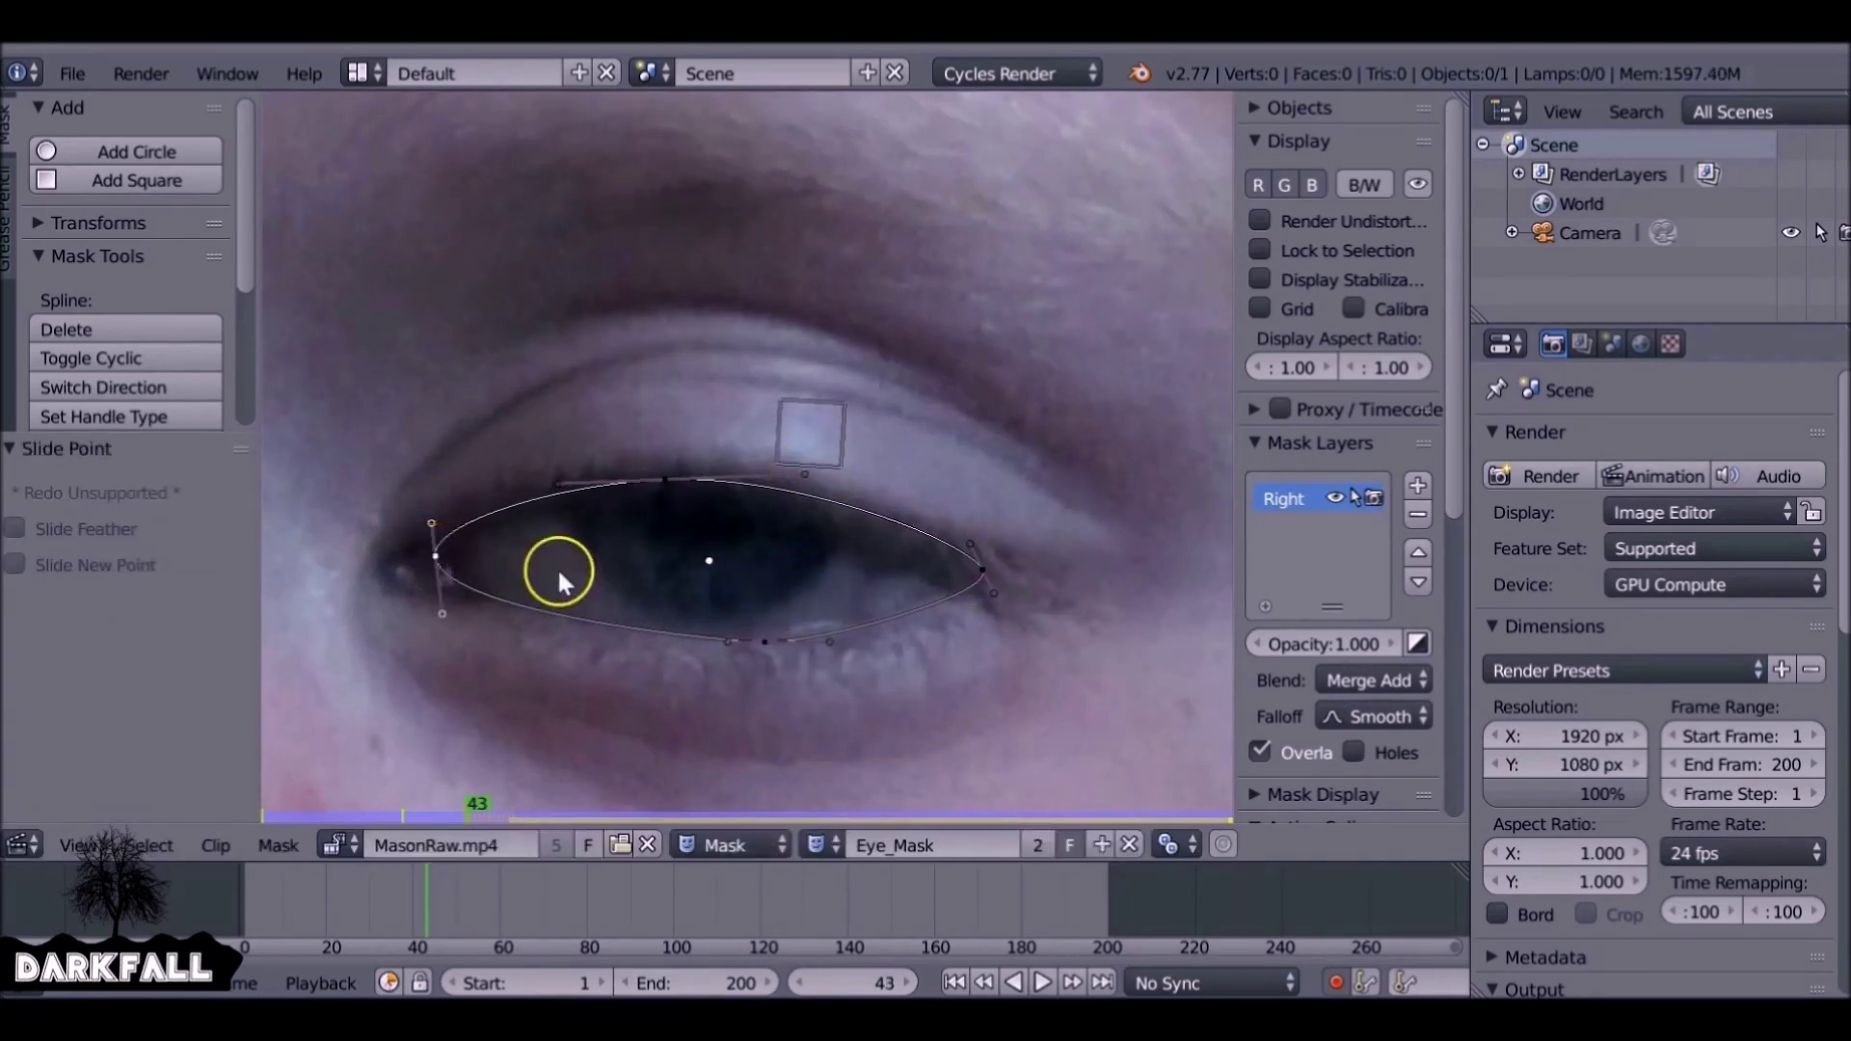
key("g")
left_click(1030, 727)
At frame 41, shift the lower-lid and outer-corner points inward, lower the upper lid, and key with a zero-distance move
key("Left")
key("Left")
mouse_move(765, 641)
left_mouse_down()
mouse_move(749, 618)
mouse_move(734, 637)
left_mouse_up()
left_click_drag(983, 570, 953, 580)
left_click_drag(665, 479, 653, 495)
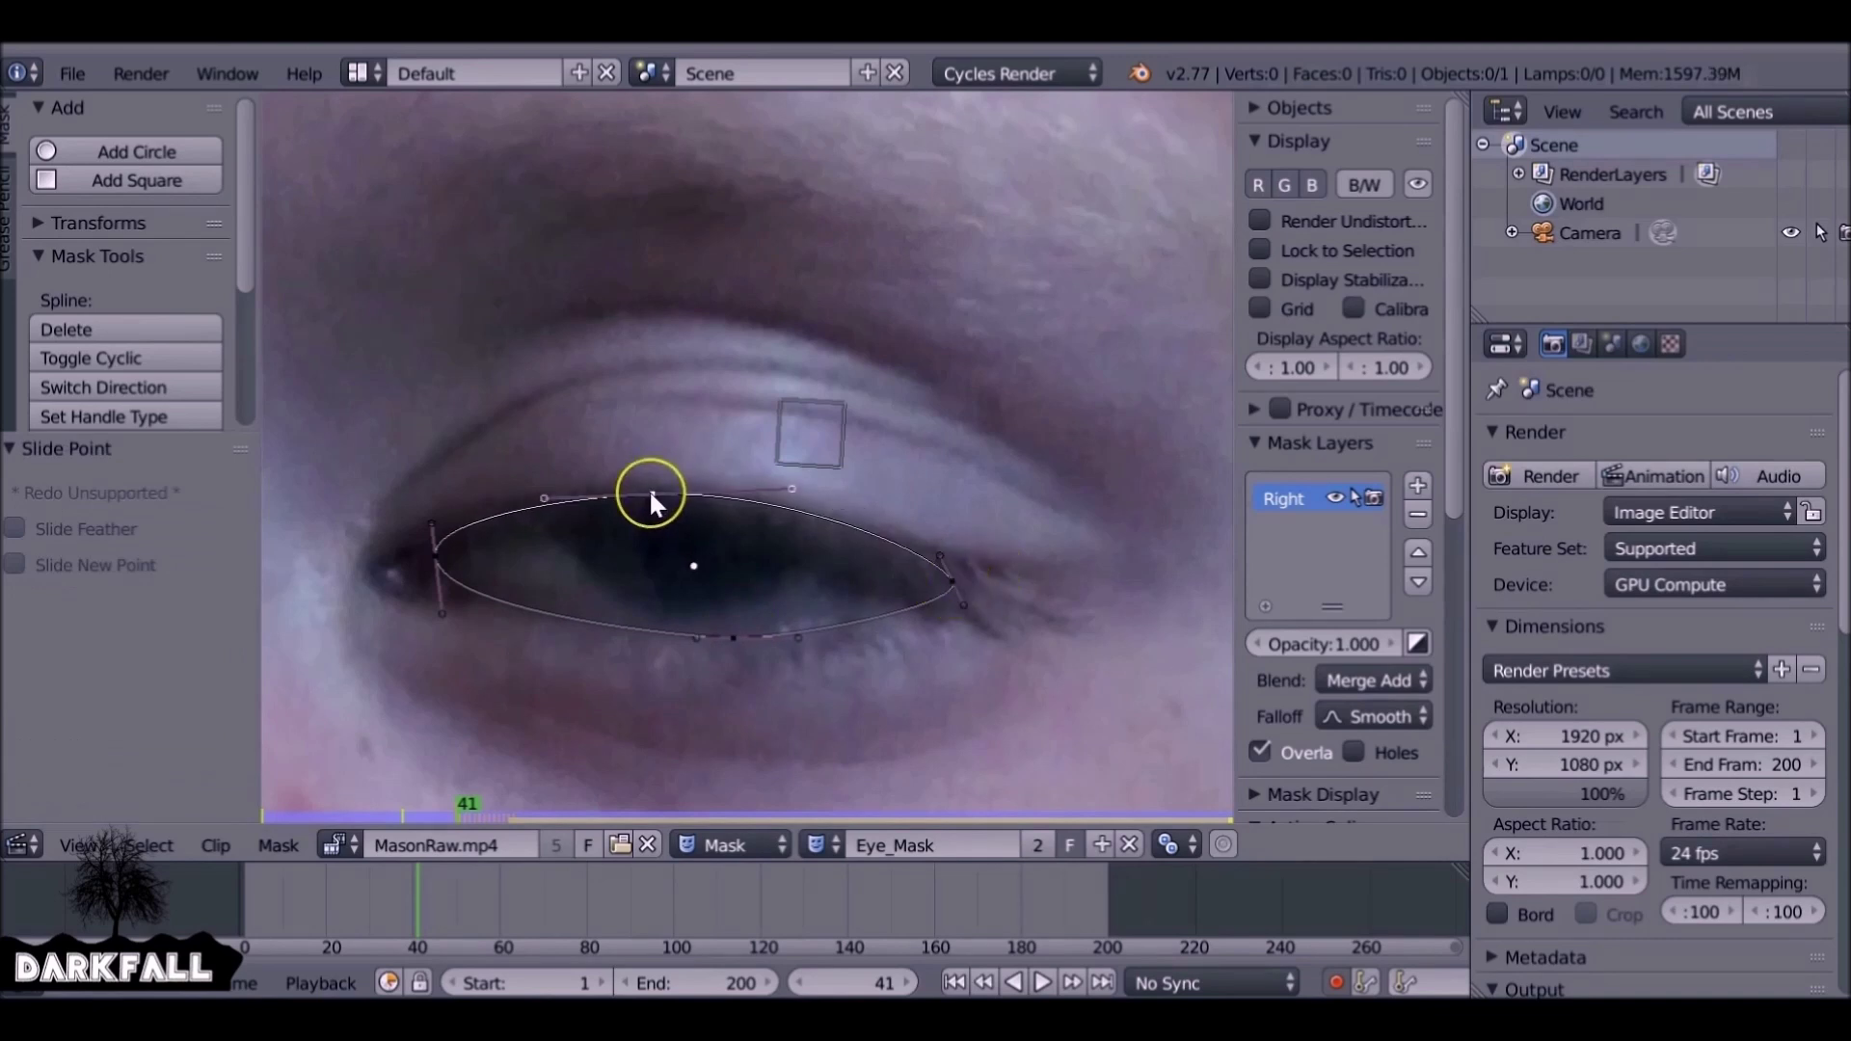
key("g")
left_click(1078, 701)
Go back one frame, fit the outer corner, both lids and the upper-lid handle to the narrowing eye, and key them
key("Left")
left_click_drag(953, 581, 898, 577)
left_click_drag(653, 495, 637, 514)
left_click_drag(733, 638, 710, 640)
left_click_drag(776, 509, 774, 512)
key("g")
left_click(967, 699)
Go back two frames, flatten the outline to the nearly closed eye, and key all its points with a zero-distance move
key("Left")
key("Left")
left_click_drag(637, 515, 637, 537)
left_click_drag(710, 639, 658, 598)
left_click_drag(901, 574, 903, 578)
left_click_drag(435, 521, 427, 533)
left_click(438, 466)
key("a")
key("a")
key("g")
left_click(936, 569)
One frame earlier, move the whole outline 0.388 up along Y, off the footage, for the closed-eye frames
key("Left")
scroll(936, 567, "down", 5)
key("g")
key("y")
left_click(958, 279)
Step through the neighbouring frames to check the outline's position while the eye is closed
key("Right")
key("Right")
key("Right")
key("Right")
key("Right")
key("Right")
key("Right")
key("Right")
key("Right")
key("Right")
key("Right")
key("Right")
key("Right")
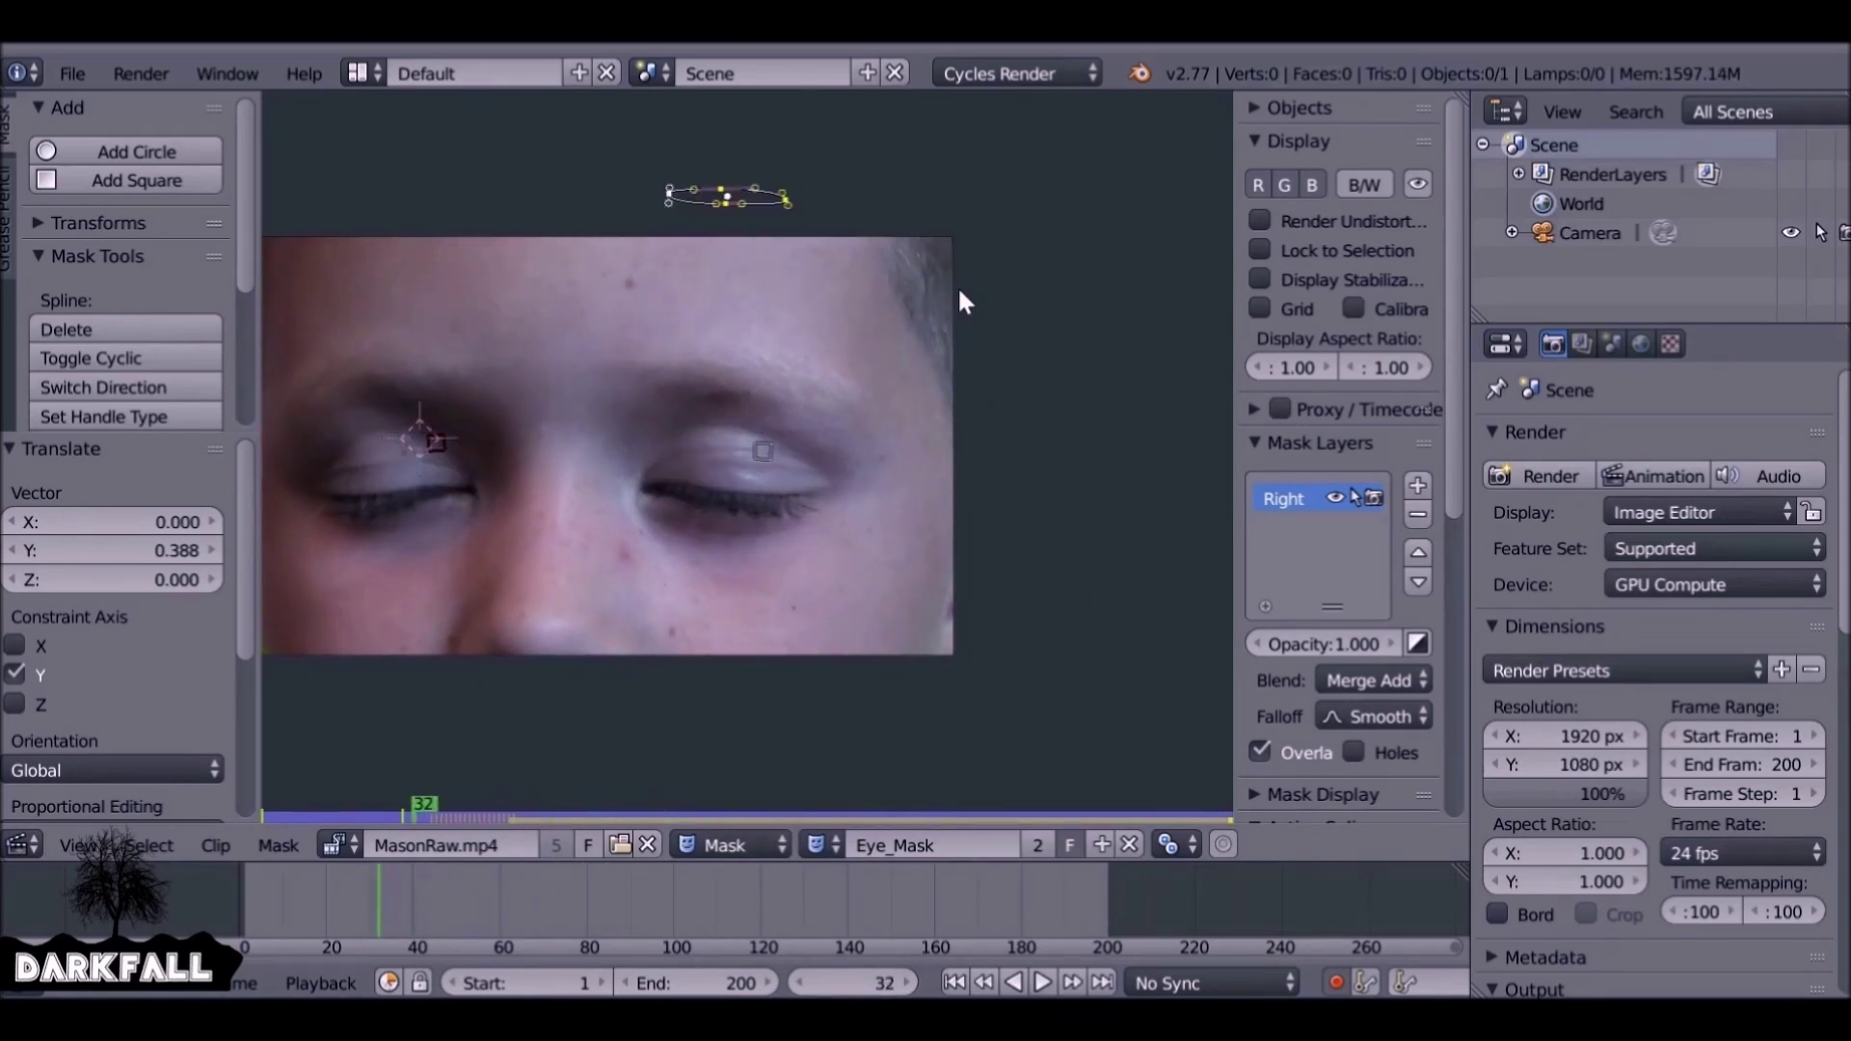
Go to frame 200, add a mask layer named Left, and hide the Right layer
left_click(1103, 981)
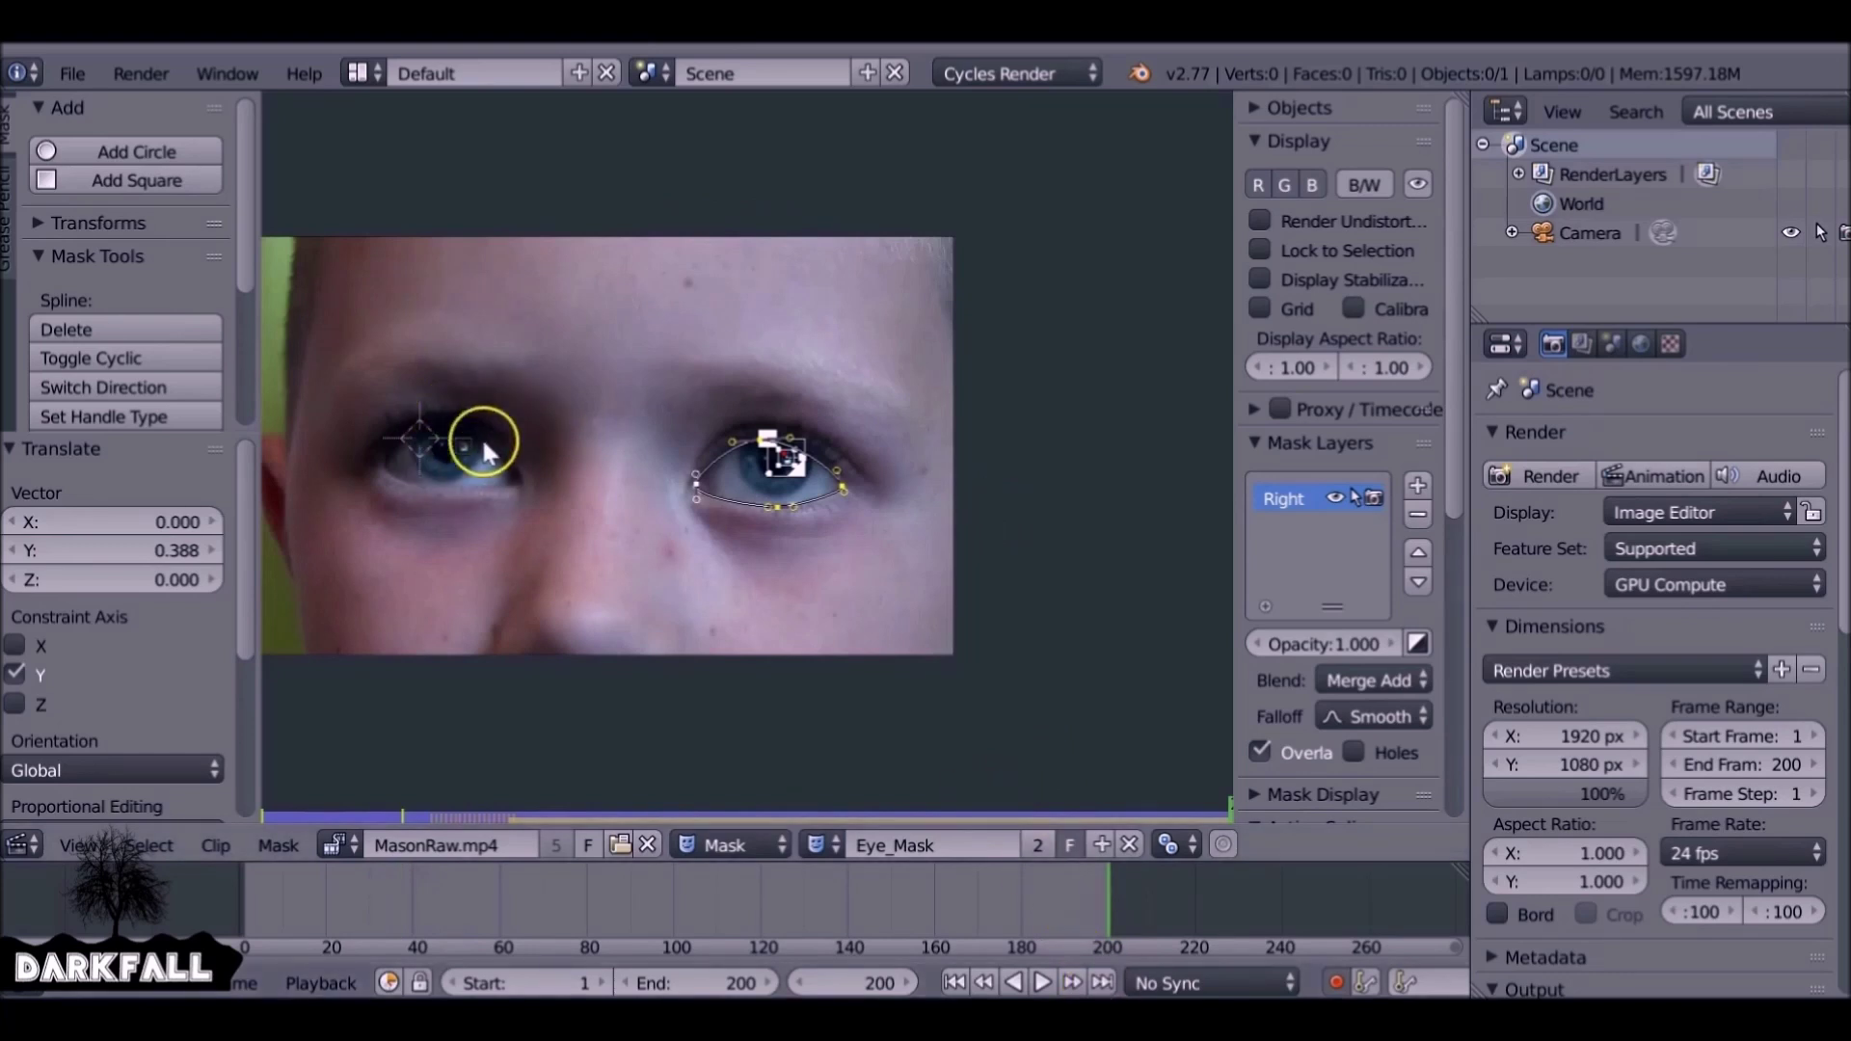
left_click(1417, 487)
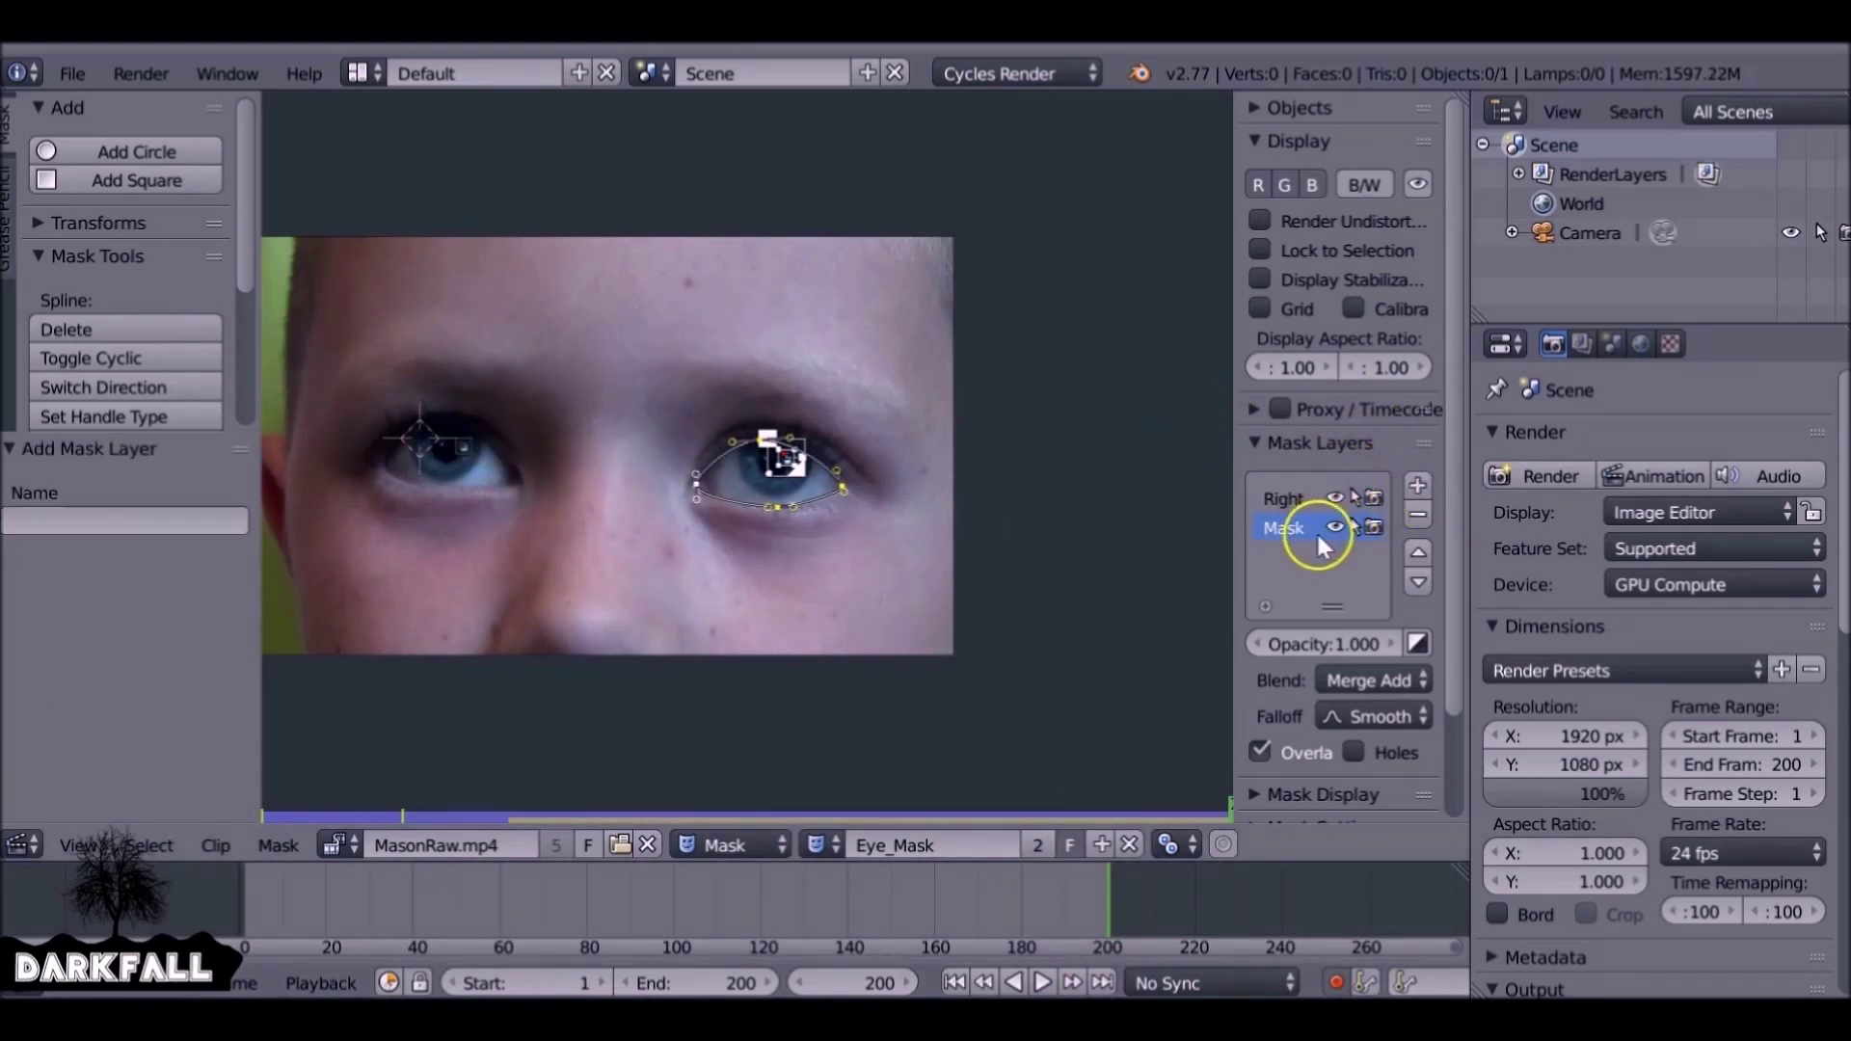
double_click(1299, 526)
type("Left")
left_click(1336, 497)
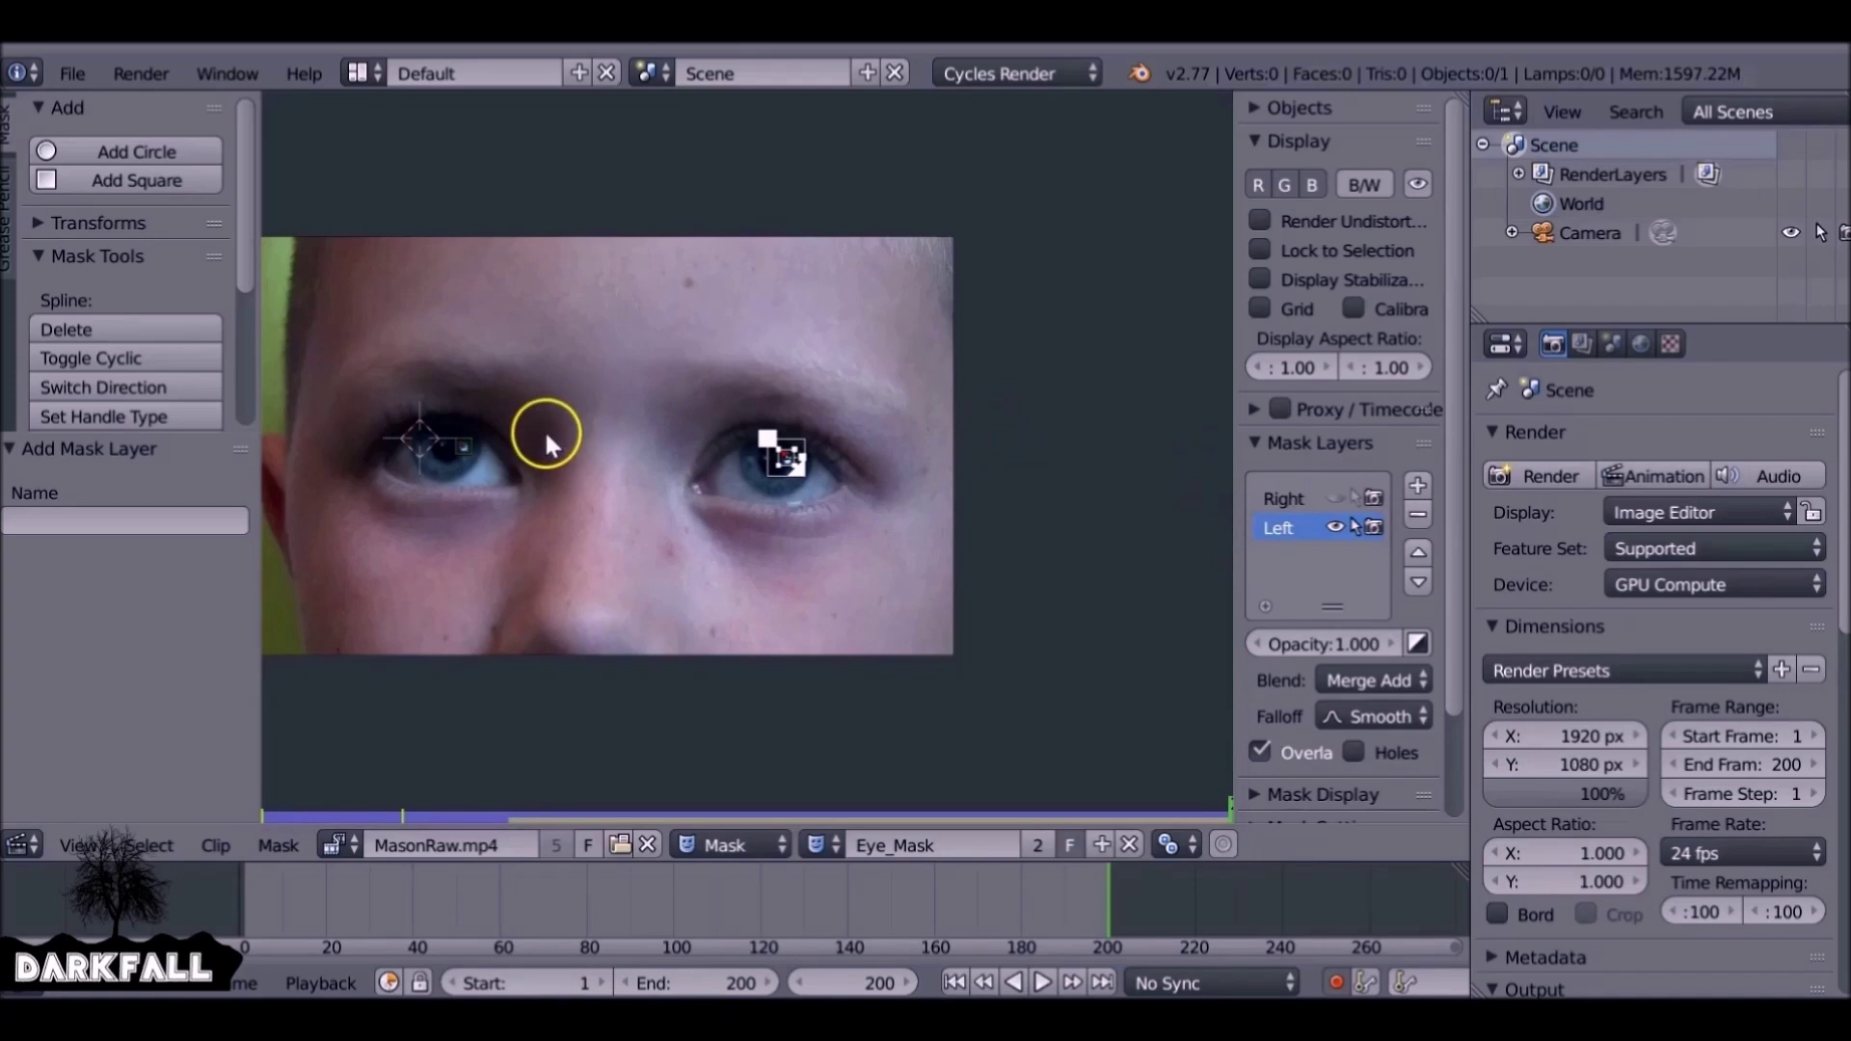
Draw a closed four-point outline around the other eye's opening and give its points curve handles
middle_click_drag(551, 503, 1132, 600)
scroll(696, 482, "up", 4)
scroll(1133, 600, "up", 2)
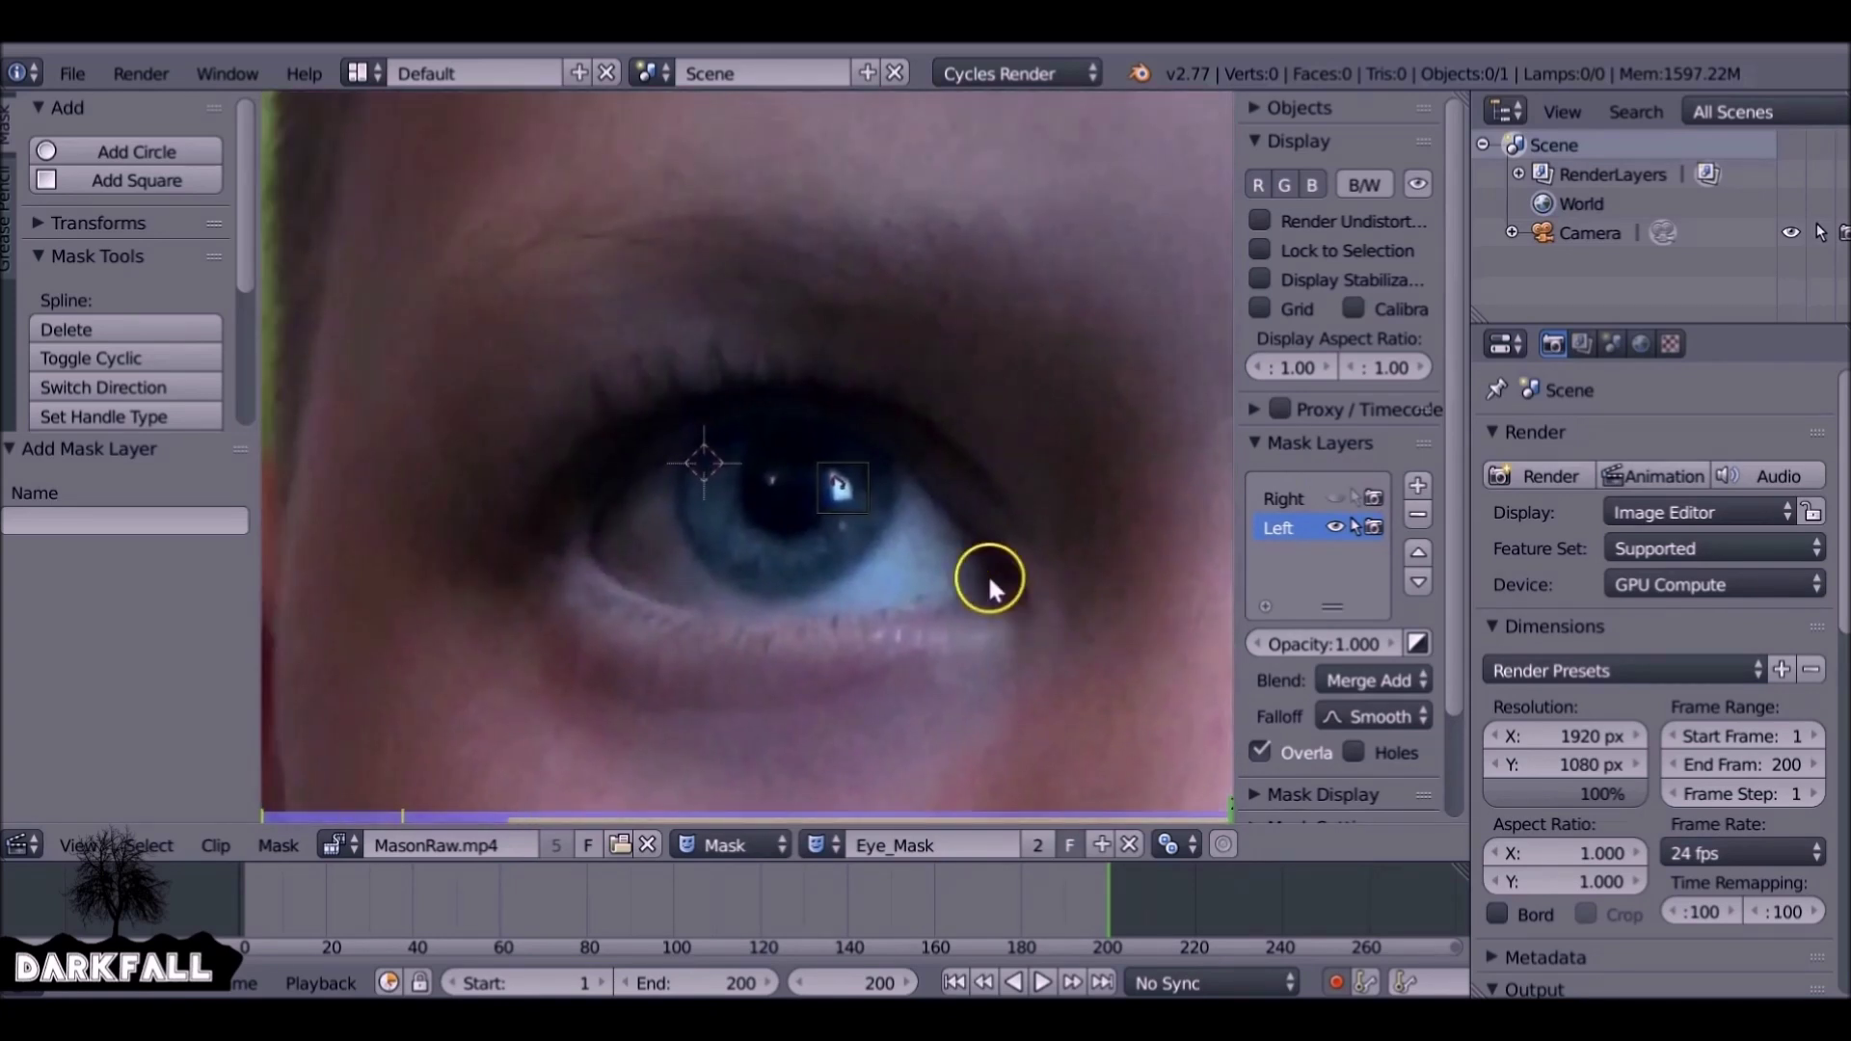
middle_click_drag(992, 583, 951, 565)
left_click(952, 566, "ctrl")
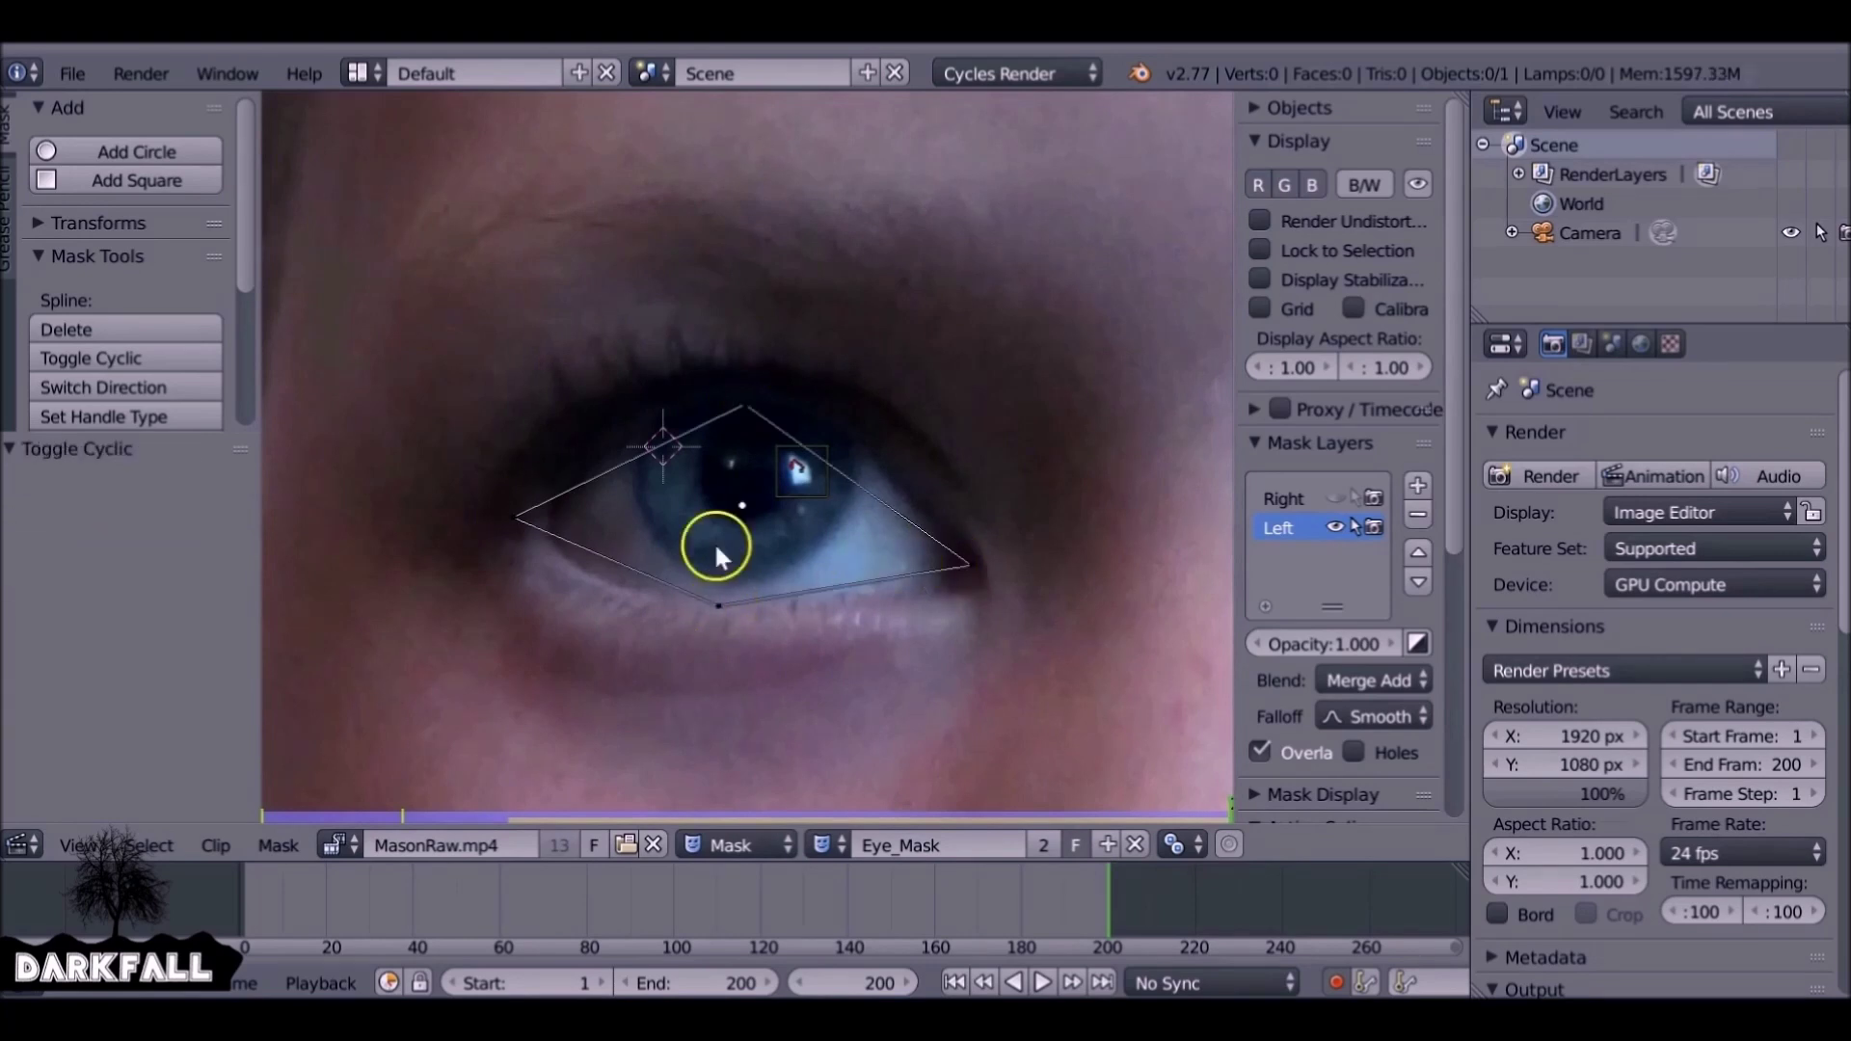
key("v")
left_click(895, 493)
Rotate the handles of the lid and corner points and slide the inner-corner handle so the curve follows the eye opening
key("r")
left_click(843, 316)
right_click(720, 609)
key("r")
right_click(517, 521)
key("r")
right_click(972, 565)
left_click(1038, 501)
left_click_drag(979, 471, 976, 530)
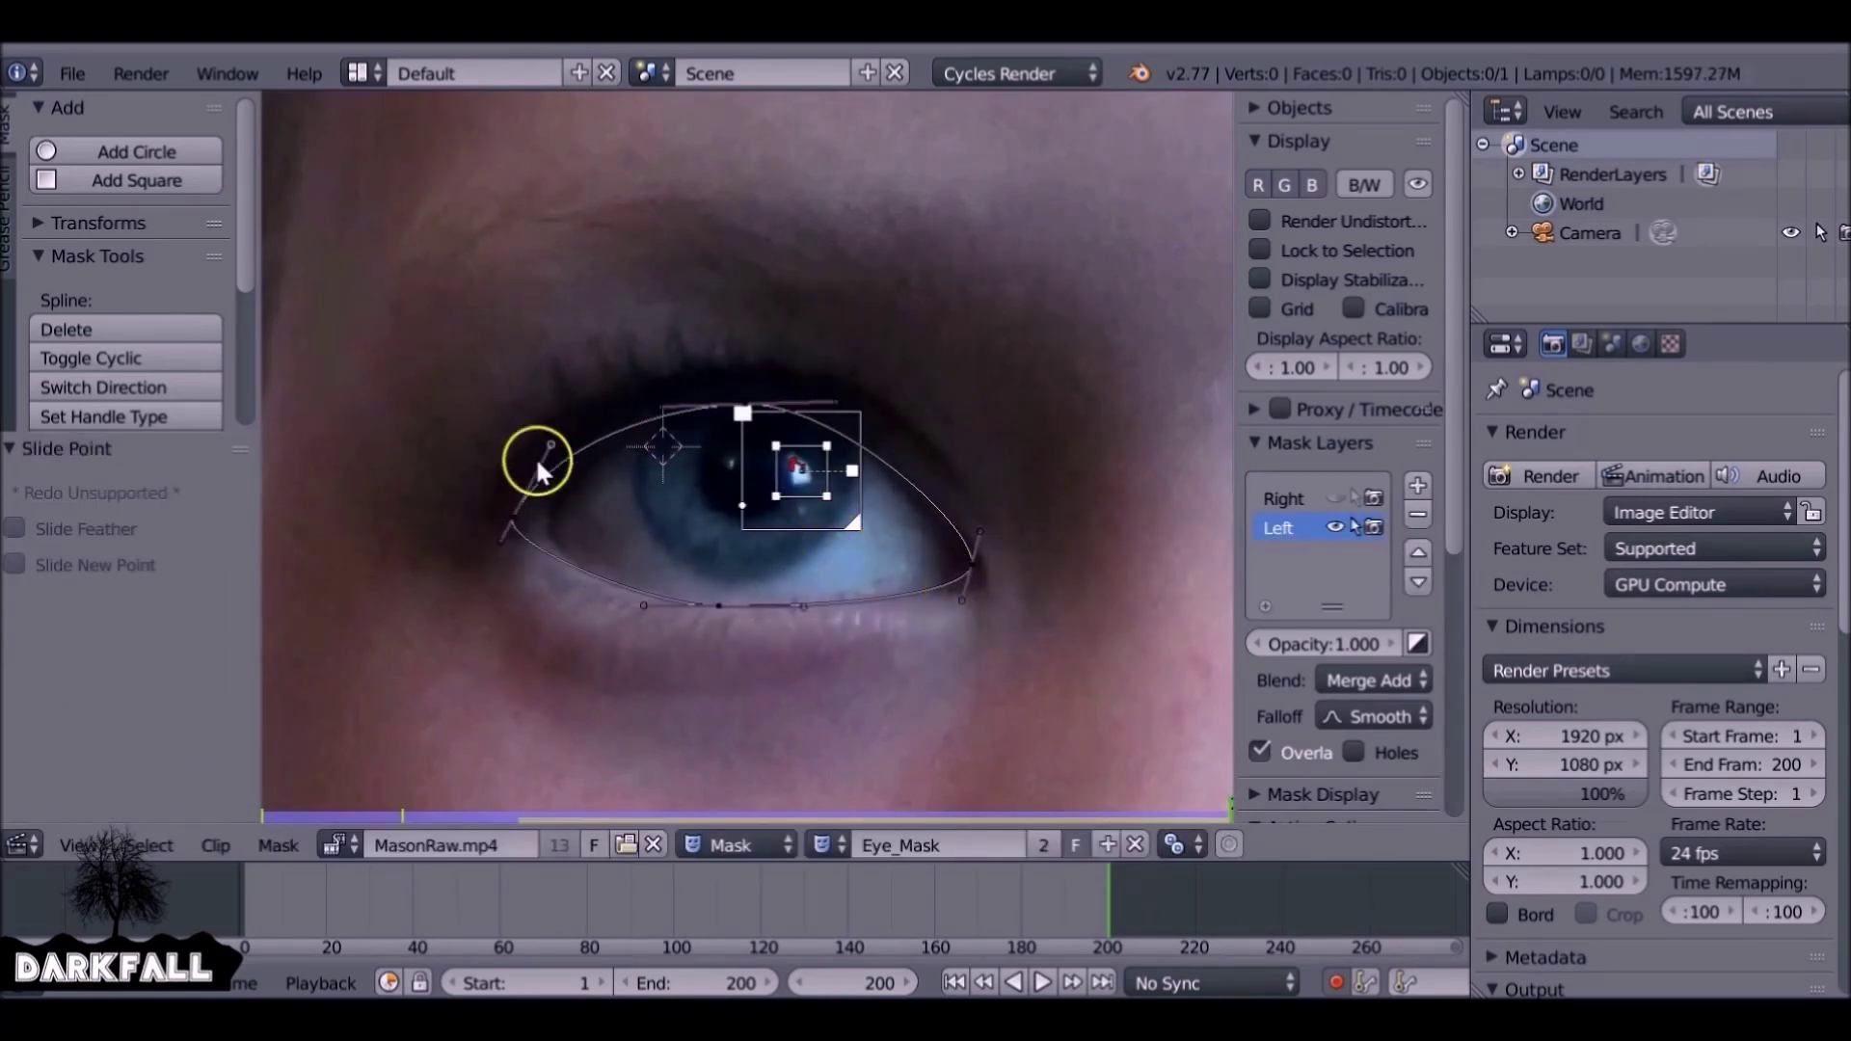
Check the upper-lid fit, select the whole outline, and parent it to this eye's reflection track
scroll(772, 579, "up", 4)
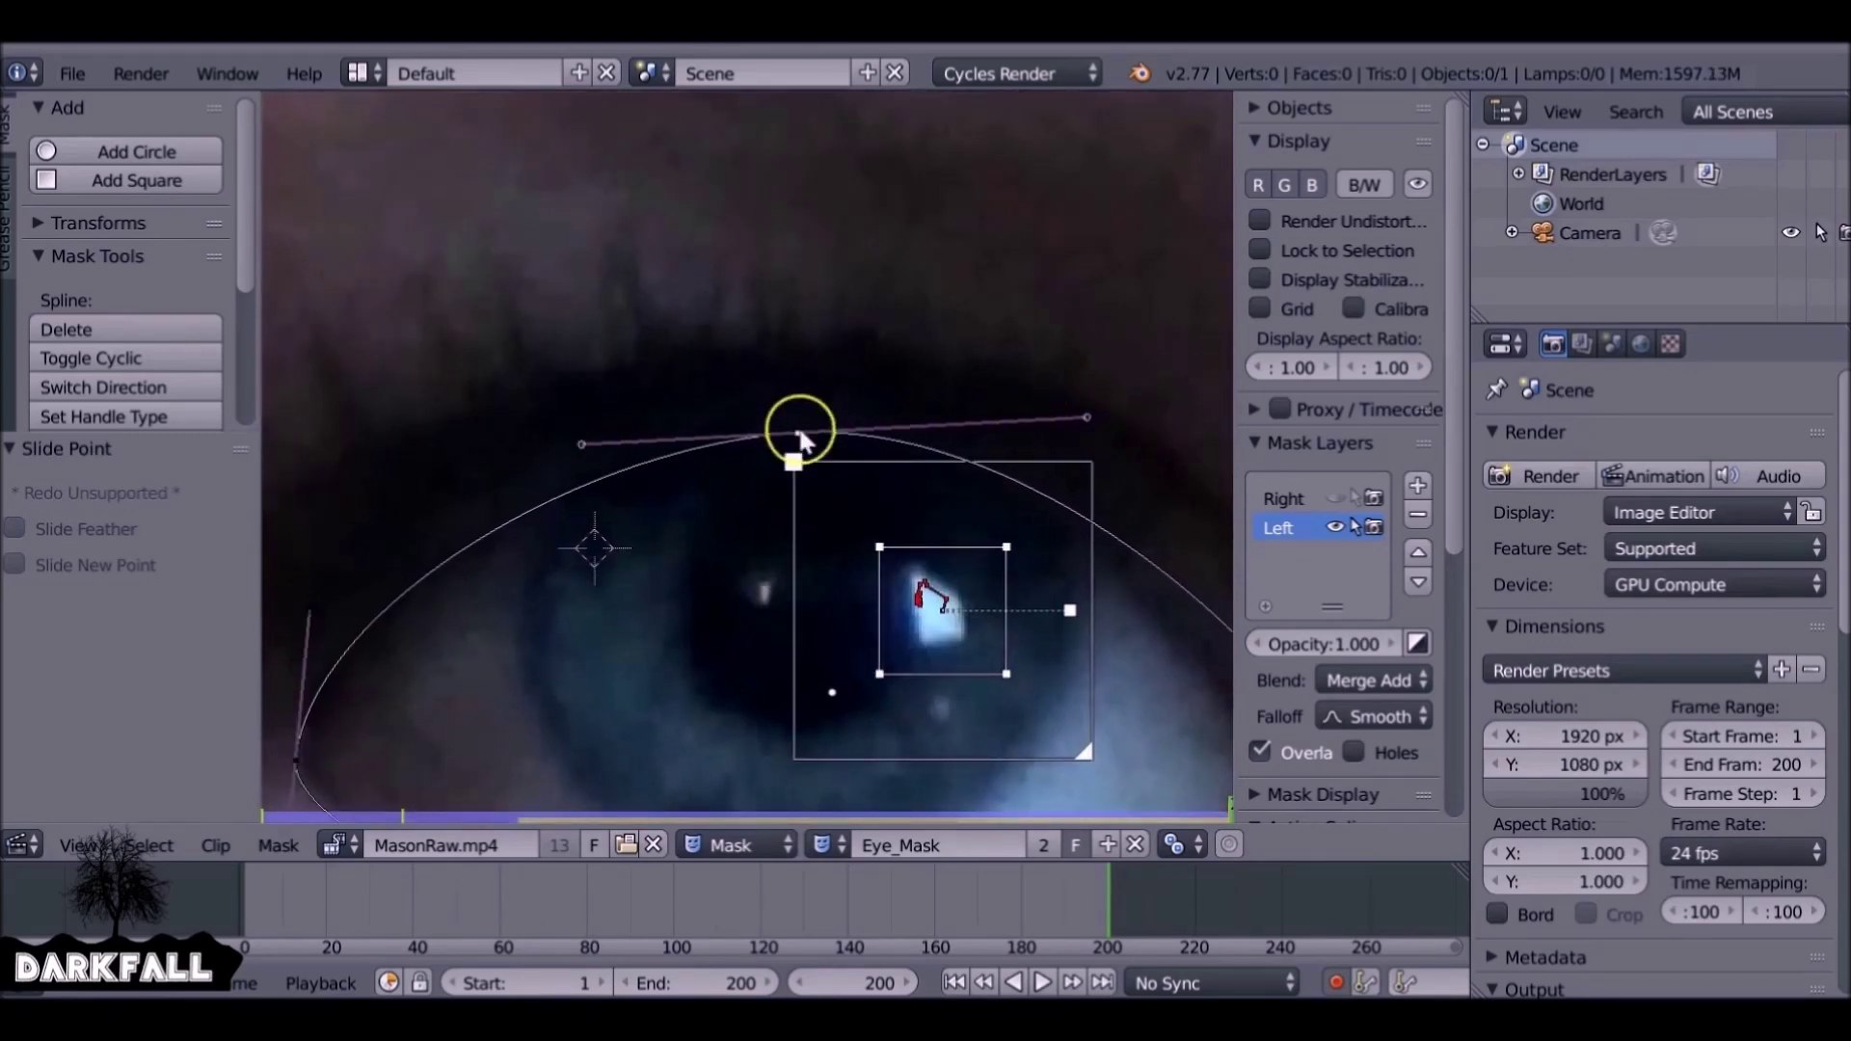
scroll(806, 577, "down", 2)
scroll(1009, 608, "down", 3)
key("a")
key("a")
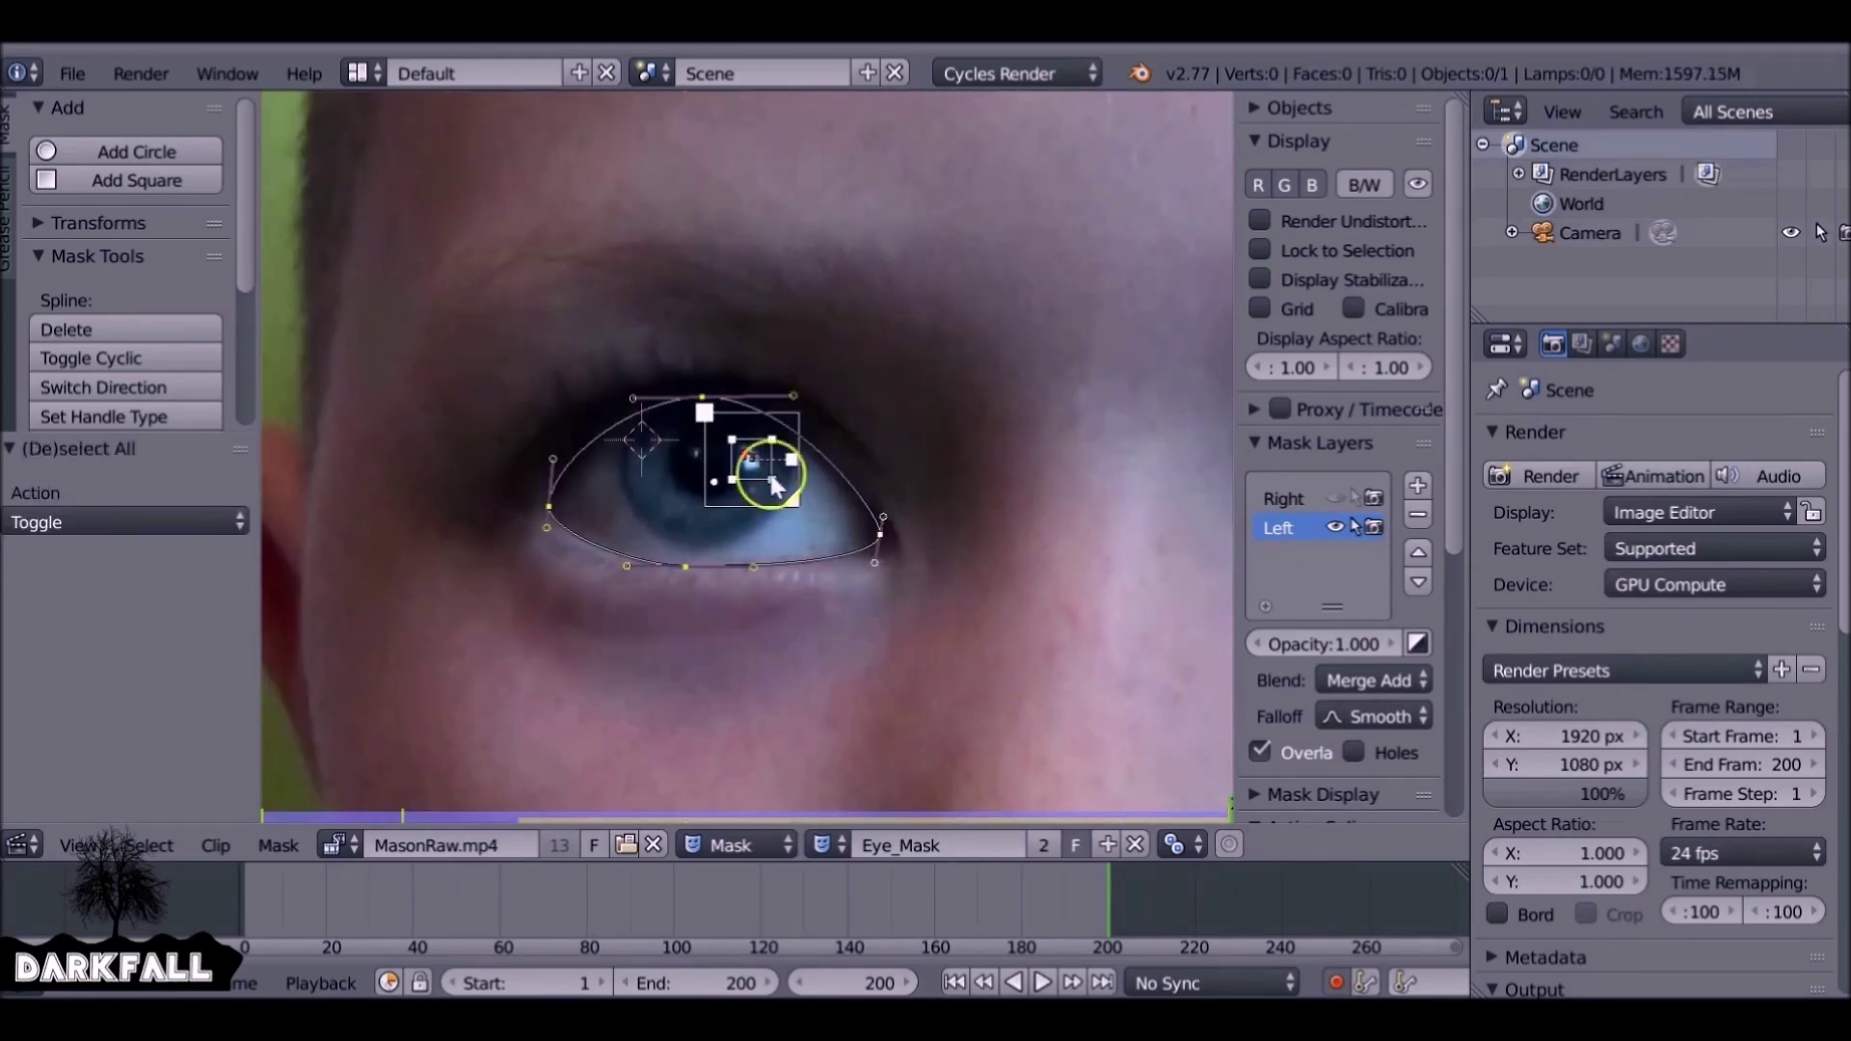
key("ctrl+p")
Key the whole Left outline with zero-distance moves at frames 54 and 53
scroll(772, 512, "down", 3)
left_click_drag(675, 912, 734, 930)
scroll(748, 459, "up", 4)
key("g")
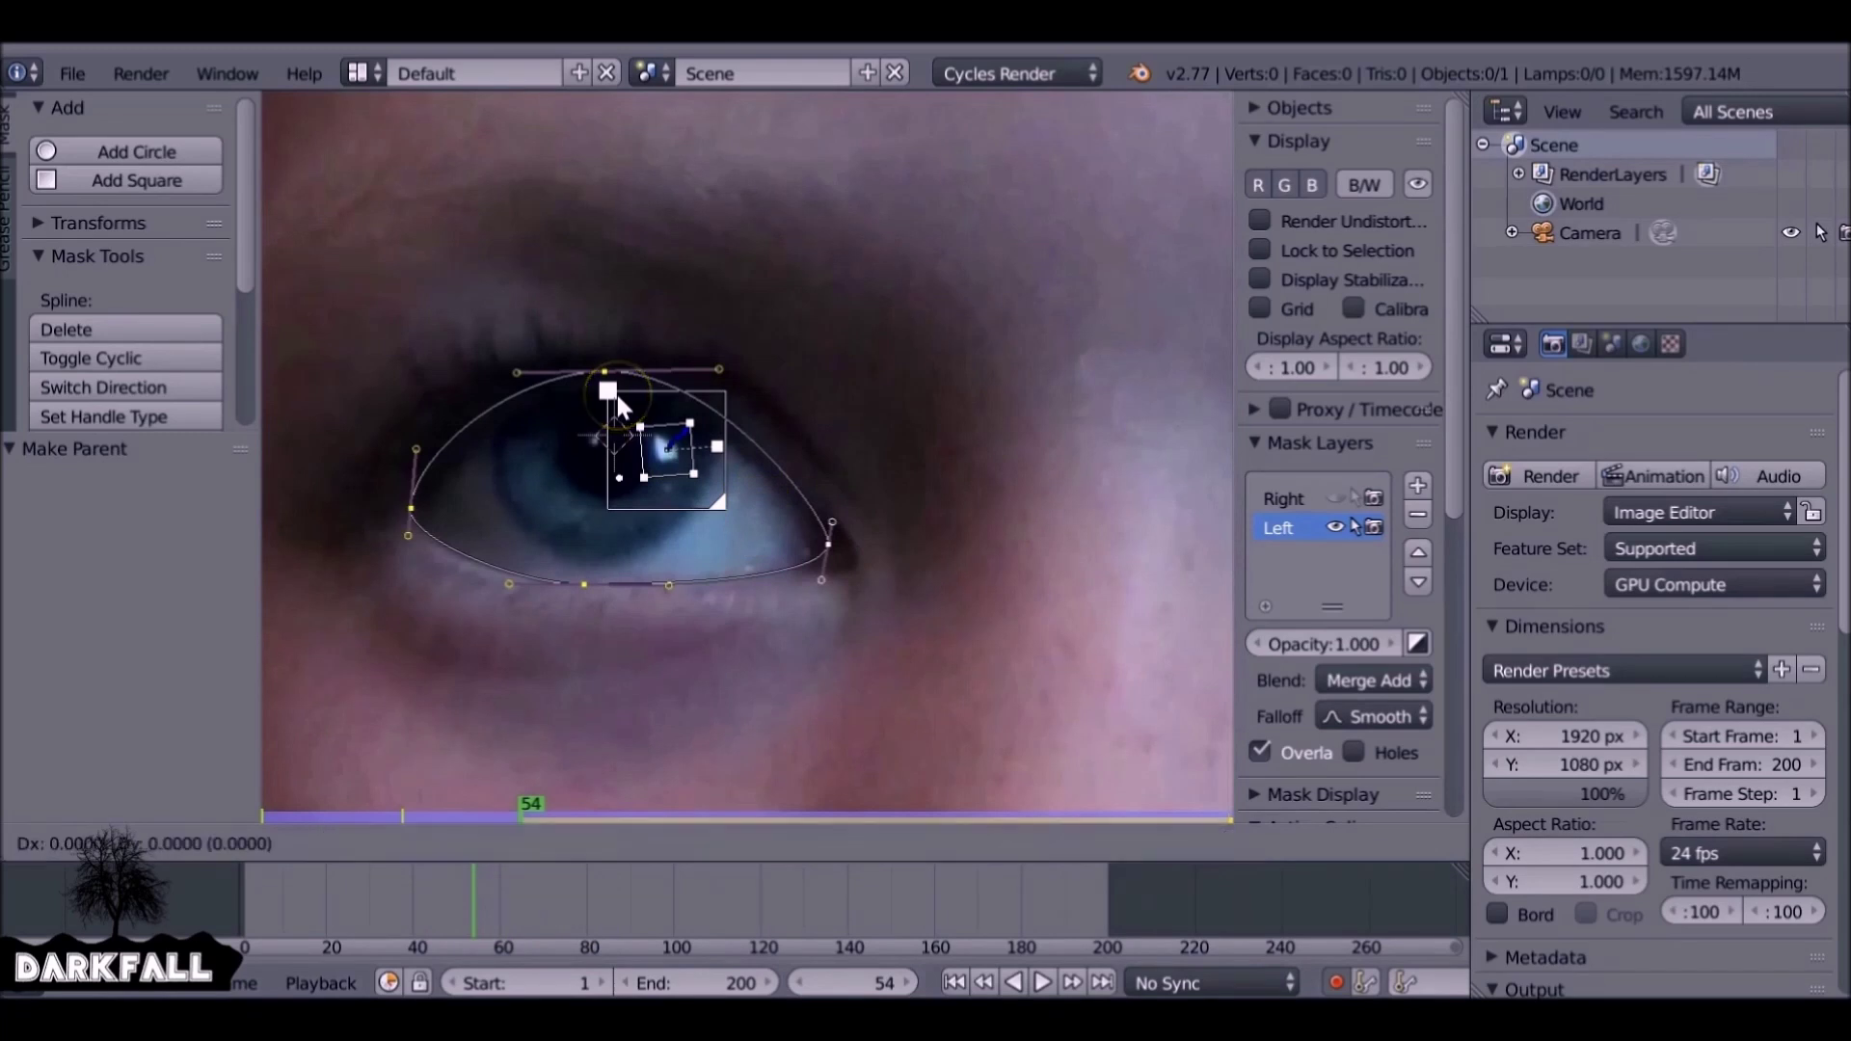
left_click(617, 397)
key("Left")
scroll(617, 414, "up", 2)
key("g")
left_click(711, 525)
At frame 51, lower the Left outline's upper-lid point, nudge the inner corner, and key with a zero-distance move
key("Left")
key("Left")
left_click_drag(698, 344, 686, 418)
left_click_drag(1054, 619, 1042, 615)
left_click(391, 563)
key("g")
left_click(1114, 727)
At frame 49, lower the upper-lid point, adjust both corners, and key the whole Left outline in place
key("Left")
key("Left")
key("g")
left_click(801, 444)
left_click_drag(385, 584, 383, 602)
left_click_drag(681, 443, 667, 461)
left_click_drag(1039, 637, 1030, 638)
key("a")
key("a")
key("g")
left_click(1092, 739)
At frame 48, slightly lower the upper lid and outer-corner handle, and key all Left outline points in place
key("Left")
key("g")
left_click(1088, 746)
left_click_drag(663, 468, 662, 480)
left_click_drag(386, 514, 382, 545)
key("a")
key("a")
key("g")
left_click(1108, 740)
At frame 46, lower the upper-lid and outer-corner points, and key the whole Left outline with a zero-distance move
key("Left")
key("Left")
left_click_drag(663, 481, 656, 500)
left_click_drag(377, 609, 377, 621)
key("a")
key("a")
key("g")
left_click(1106, 777)
At frame 44, lower the upper-lid point, adjust both corners, and key the whole Left outline with a zero-distance move
key("Left")
key("Left")
left_click_drag(656, 501, 650, 534)
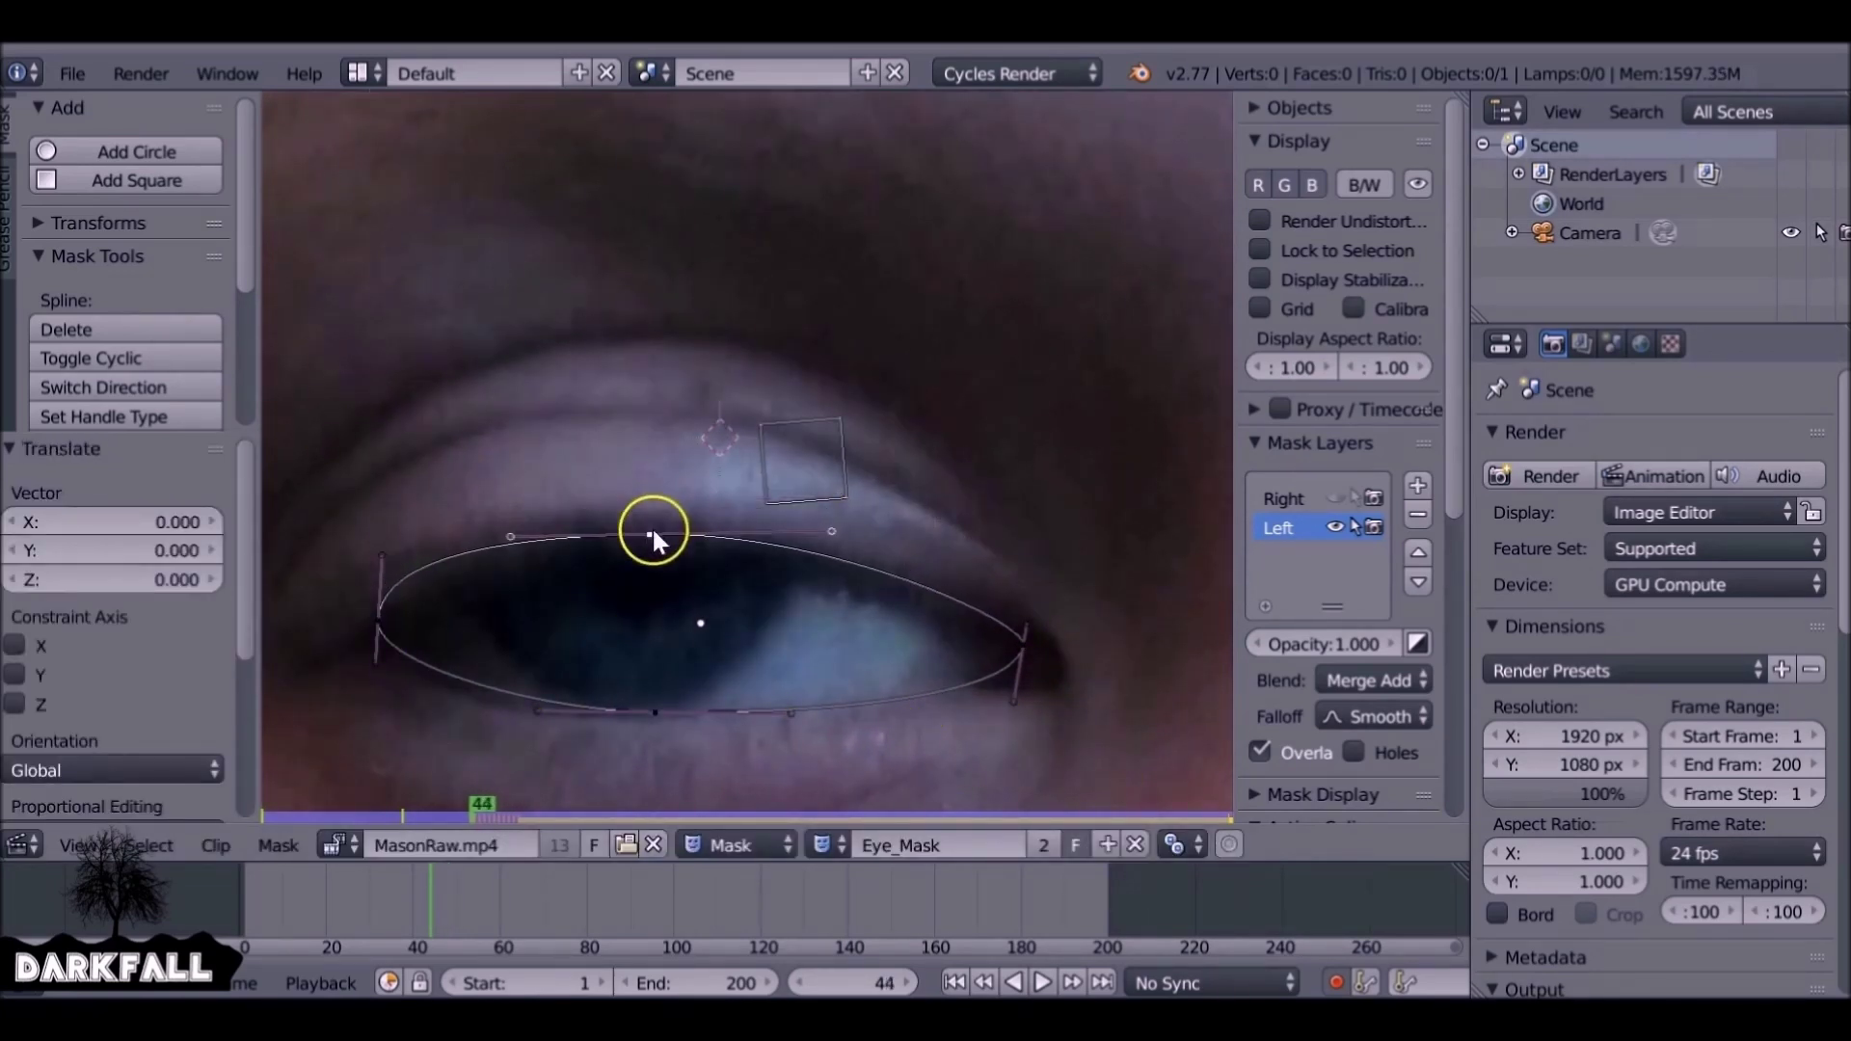
left_click_drag(1024, 645, 1011, 646)
left_click_drag(378, 621, 389, 634)
left_click_drag(393, 570, 389, 619)
key("a")
key("a")
key("g")
left_click(1130, 774)
At frame 43, shift the Left outline, lower its upper-lid point, nudge the corner beside the nose, and key all points in place
key("Left")
key("g")
left_click(1124, 190)
left_click_drag(649, 549, 643, 567)
left_click_drag(1011, 661, 999, 669)
key("a")
key("a")
key("g")
left_click(1108, 767)
At frame 41, lower the Left outline's upper-lid point nearly to the lower lid and adjust one corner and the lower-lid point
key("Left")
key("Left")
left_click_drag(644, 567, 606, 611)
left_click_drag(390, 652, 414, 659)
left_click_drag(414, 694, 409, 678)
left_click_drag(655, 725, 644, 721)
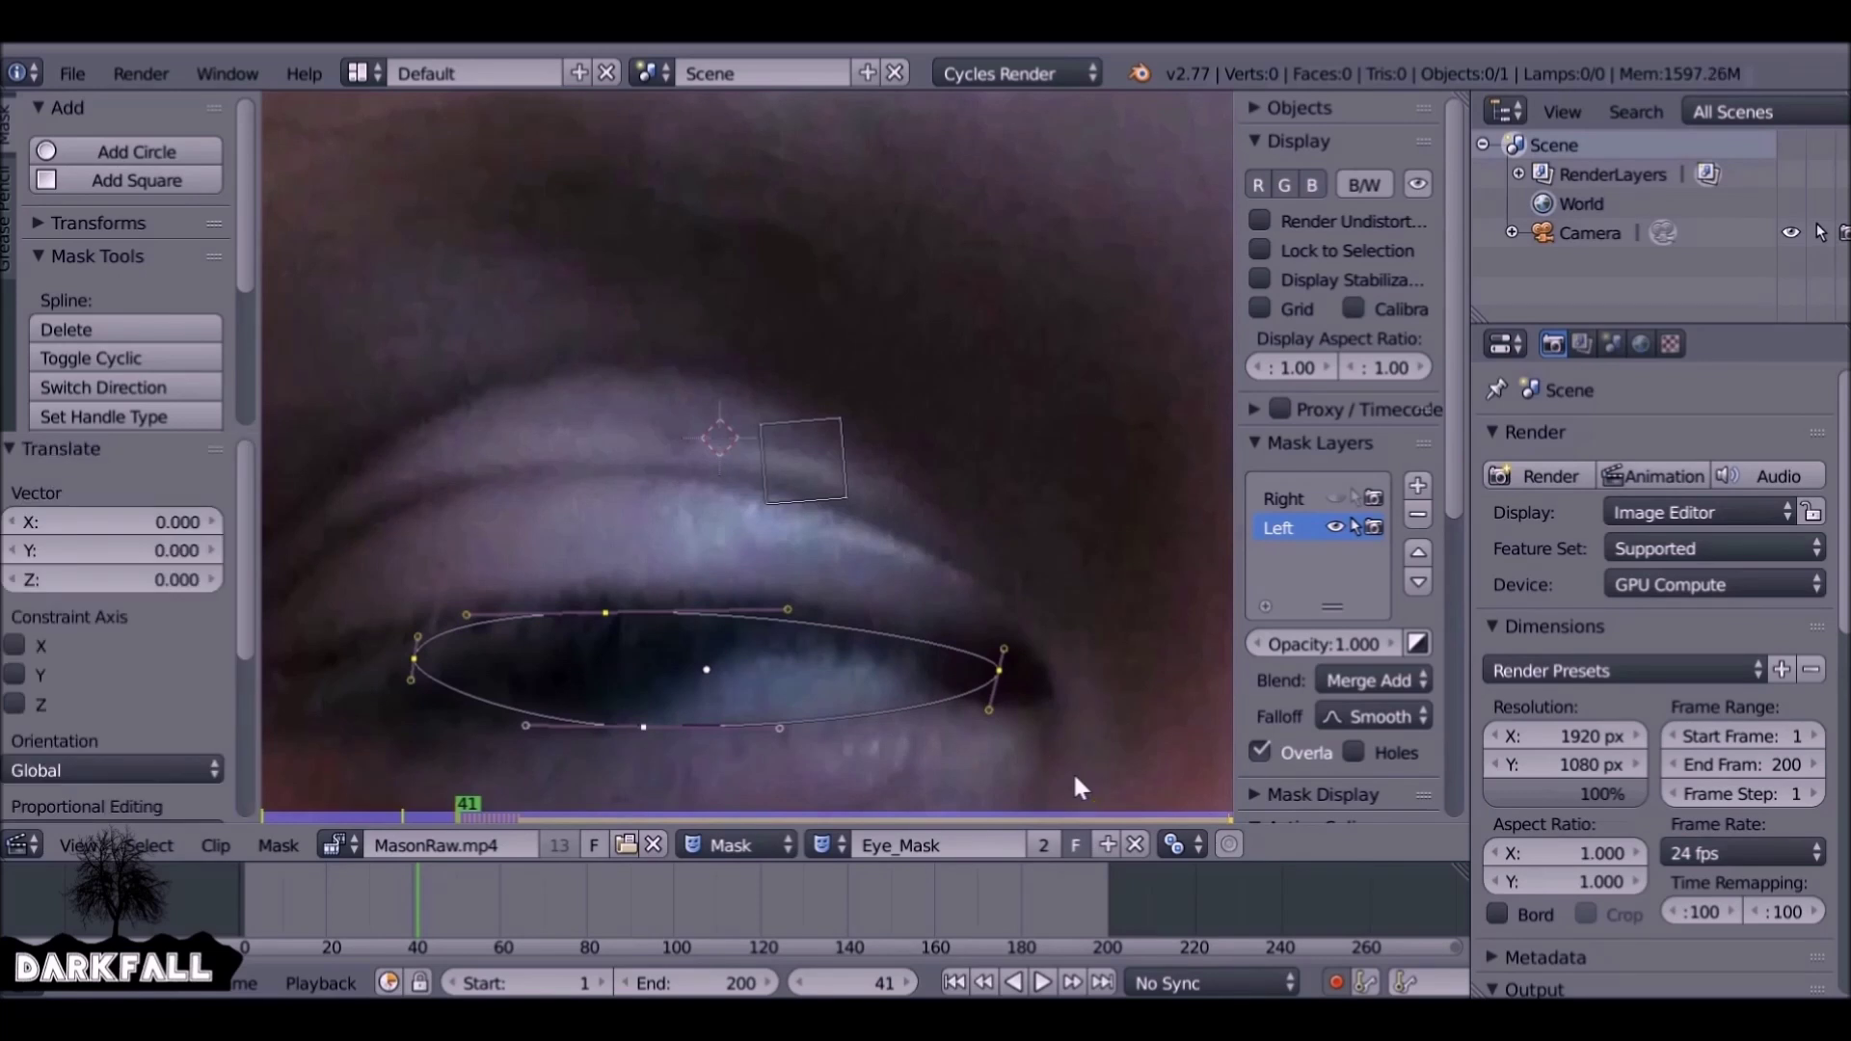
At frame 39, move the whole Left outline vertically to follow the eye
key("Left")
key("Left")
scroll(773, 464, "down", 6)
key("g")
key("y")
left_click(824, 297)
key("Left")
Turn off automatic keyframe recording and scrub the timeline around the blink to check the mask
left_click(1336, 983)
scroll(747, 458, "down", 2)
left_click(408, 895)
mouse_move(407, 893)
left_mouse_down()
mouse_move(824, 898)
mouse_move(399, 902)
left_mouse_up()
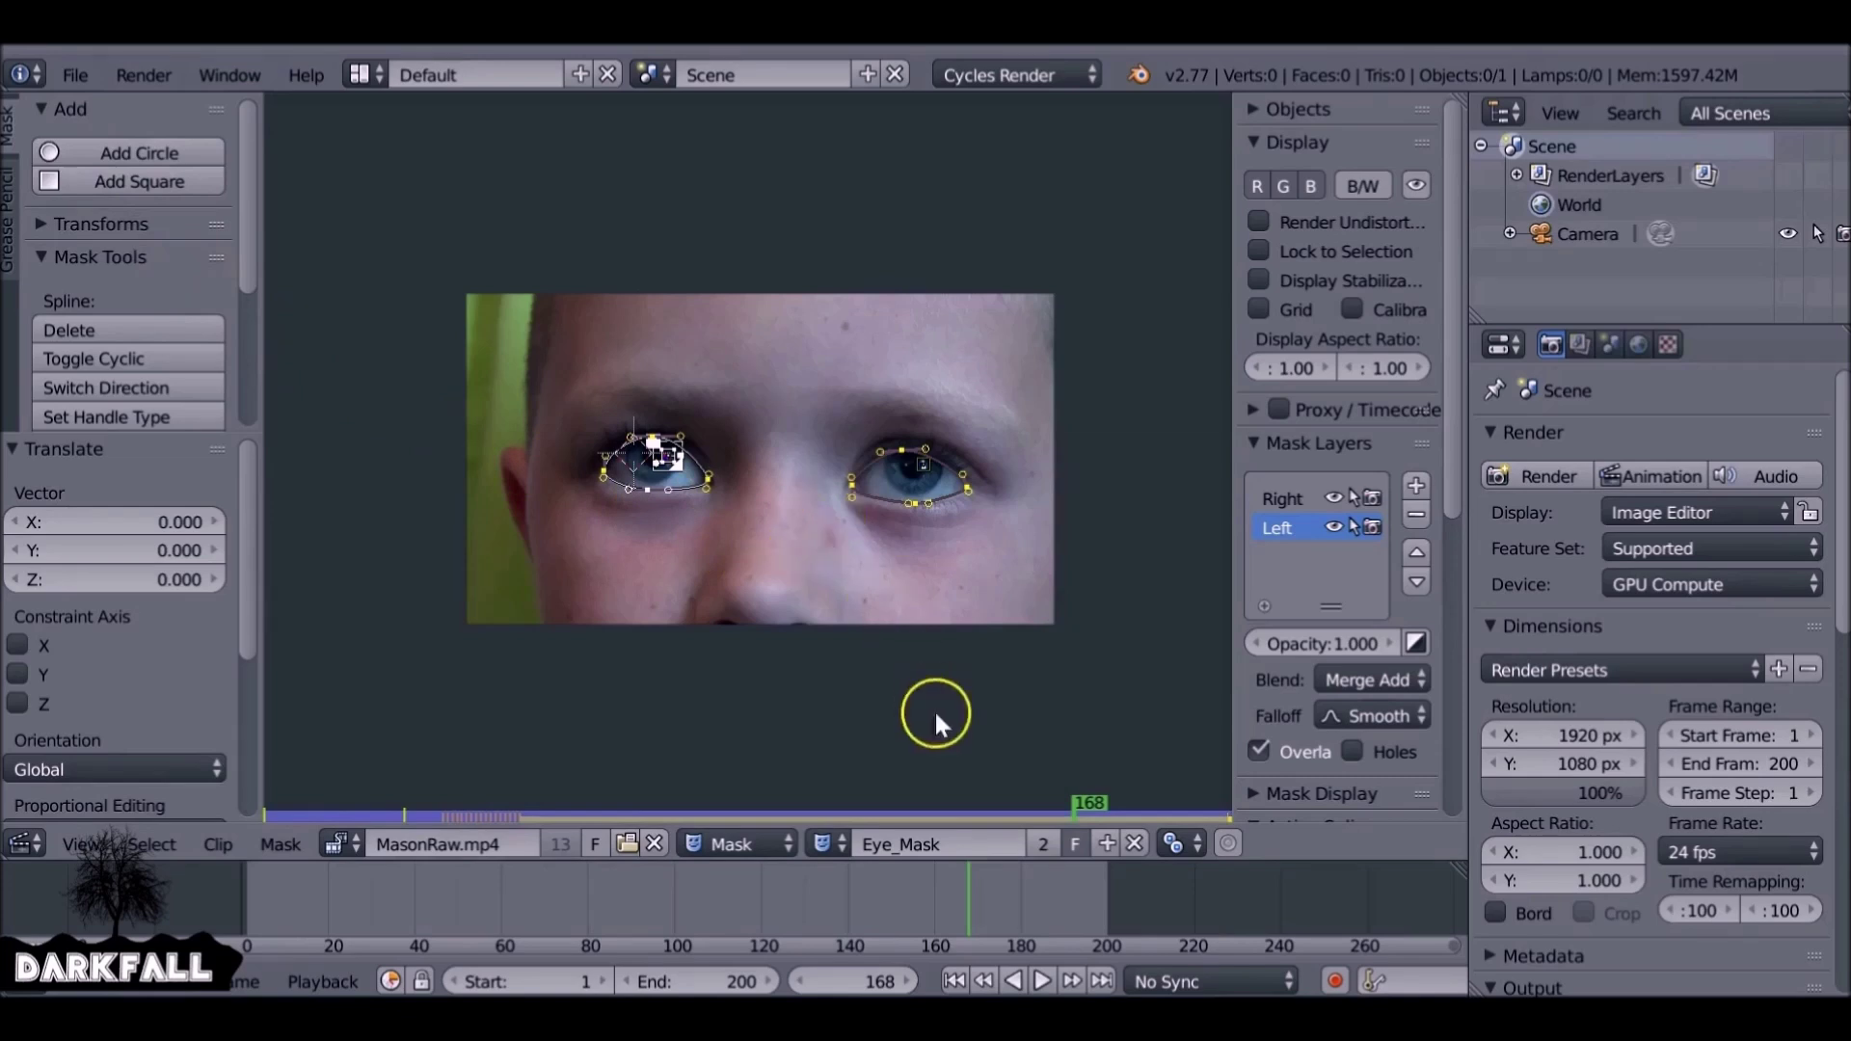
Change the clip editor area to the Node Editor, show the compositing node tree, and enable Use Nodes
left_click(24, 844)
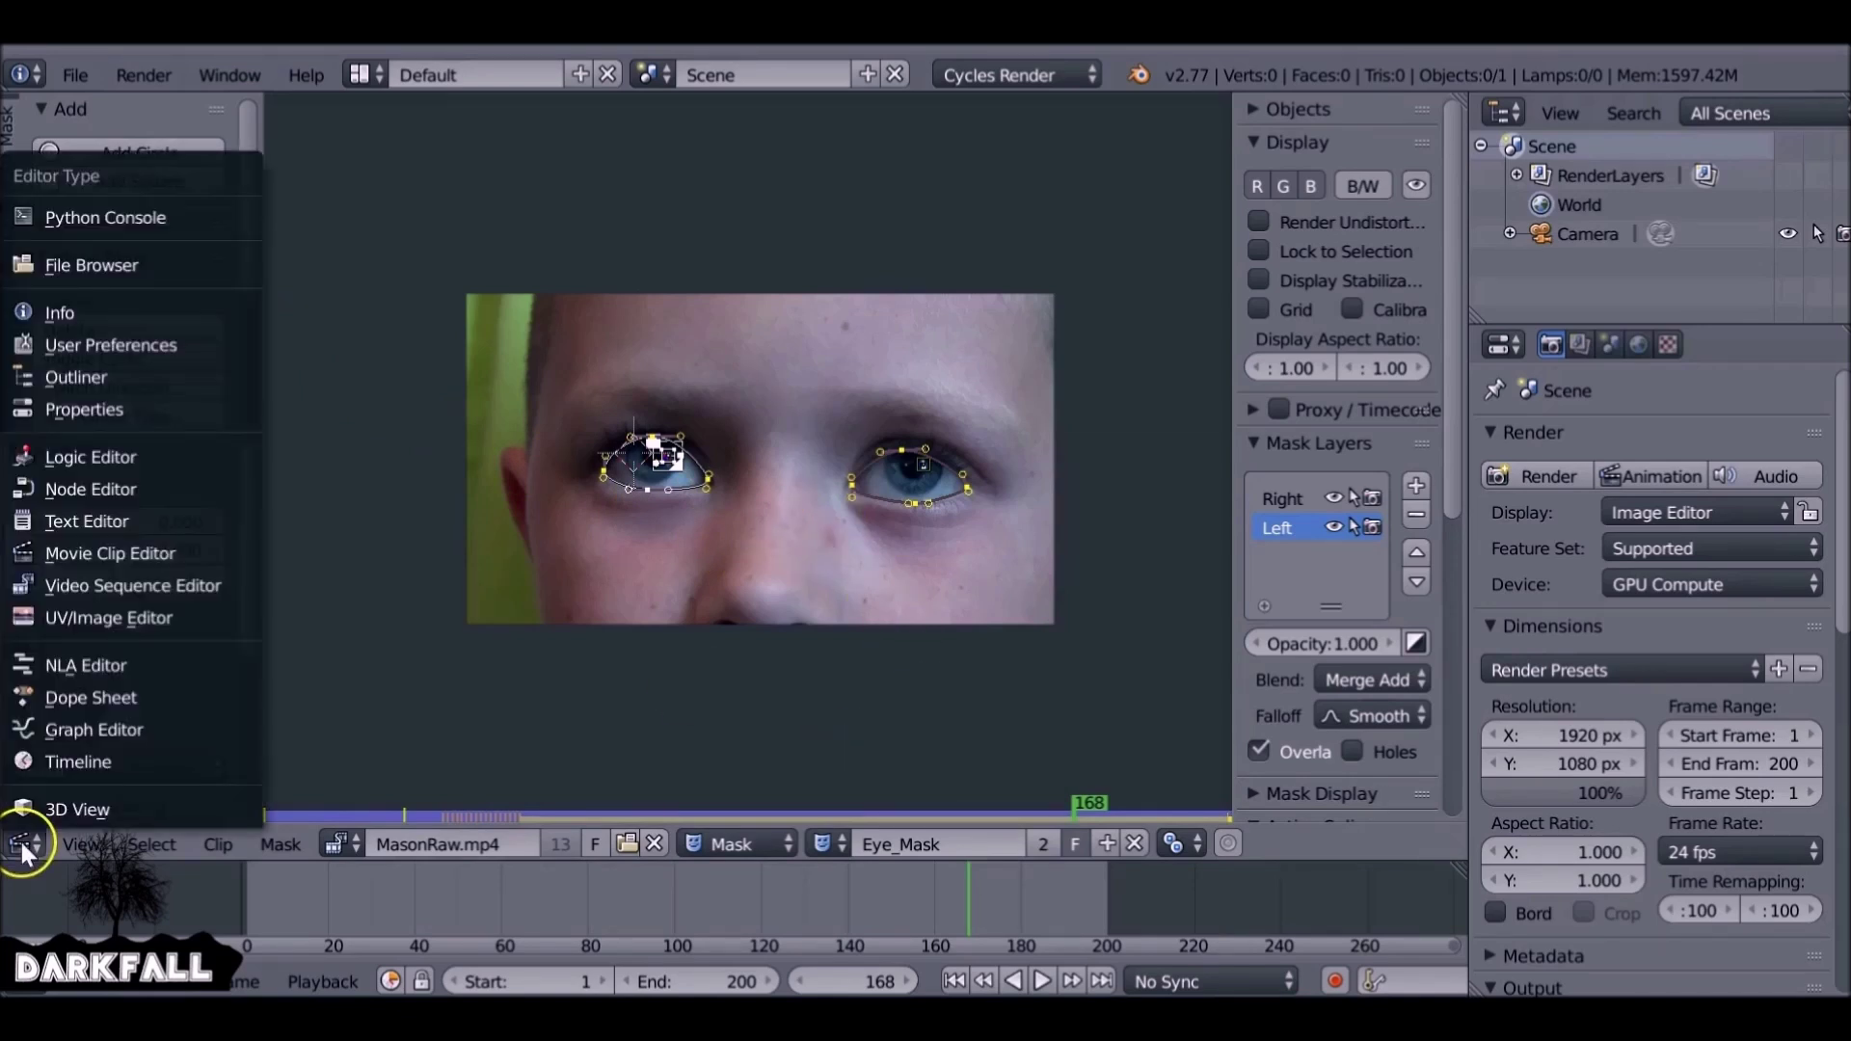
left_click(101, 490)
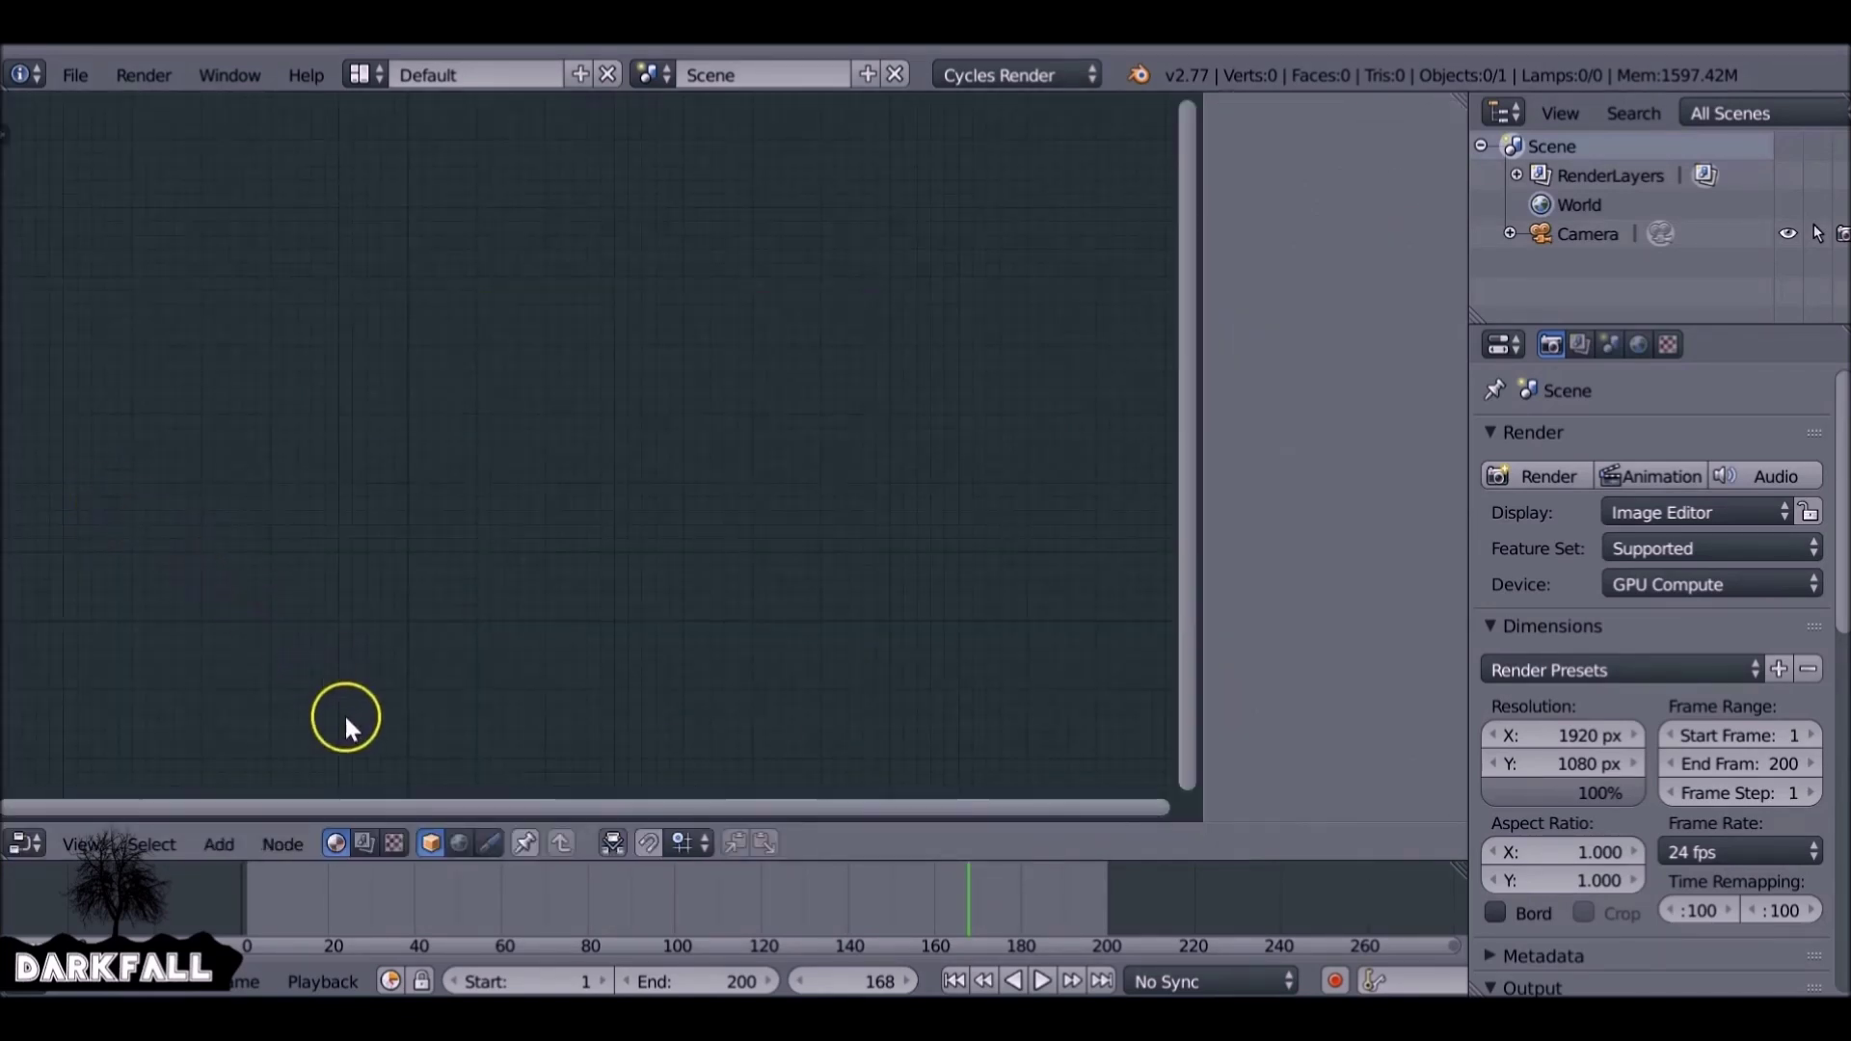
left_click(366, 841)
left_click(432, 842)
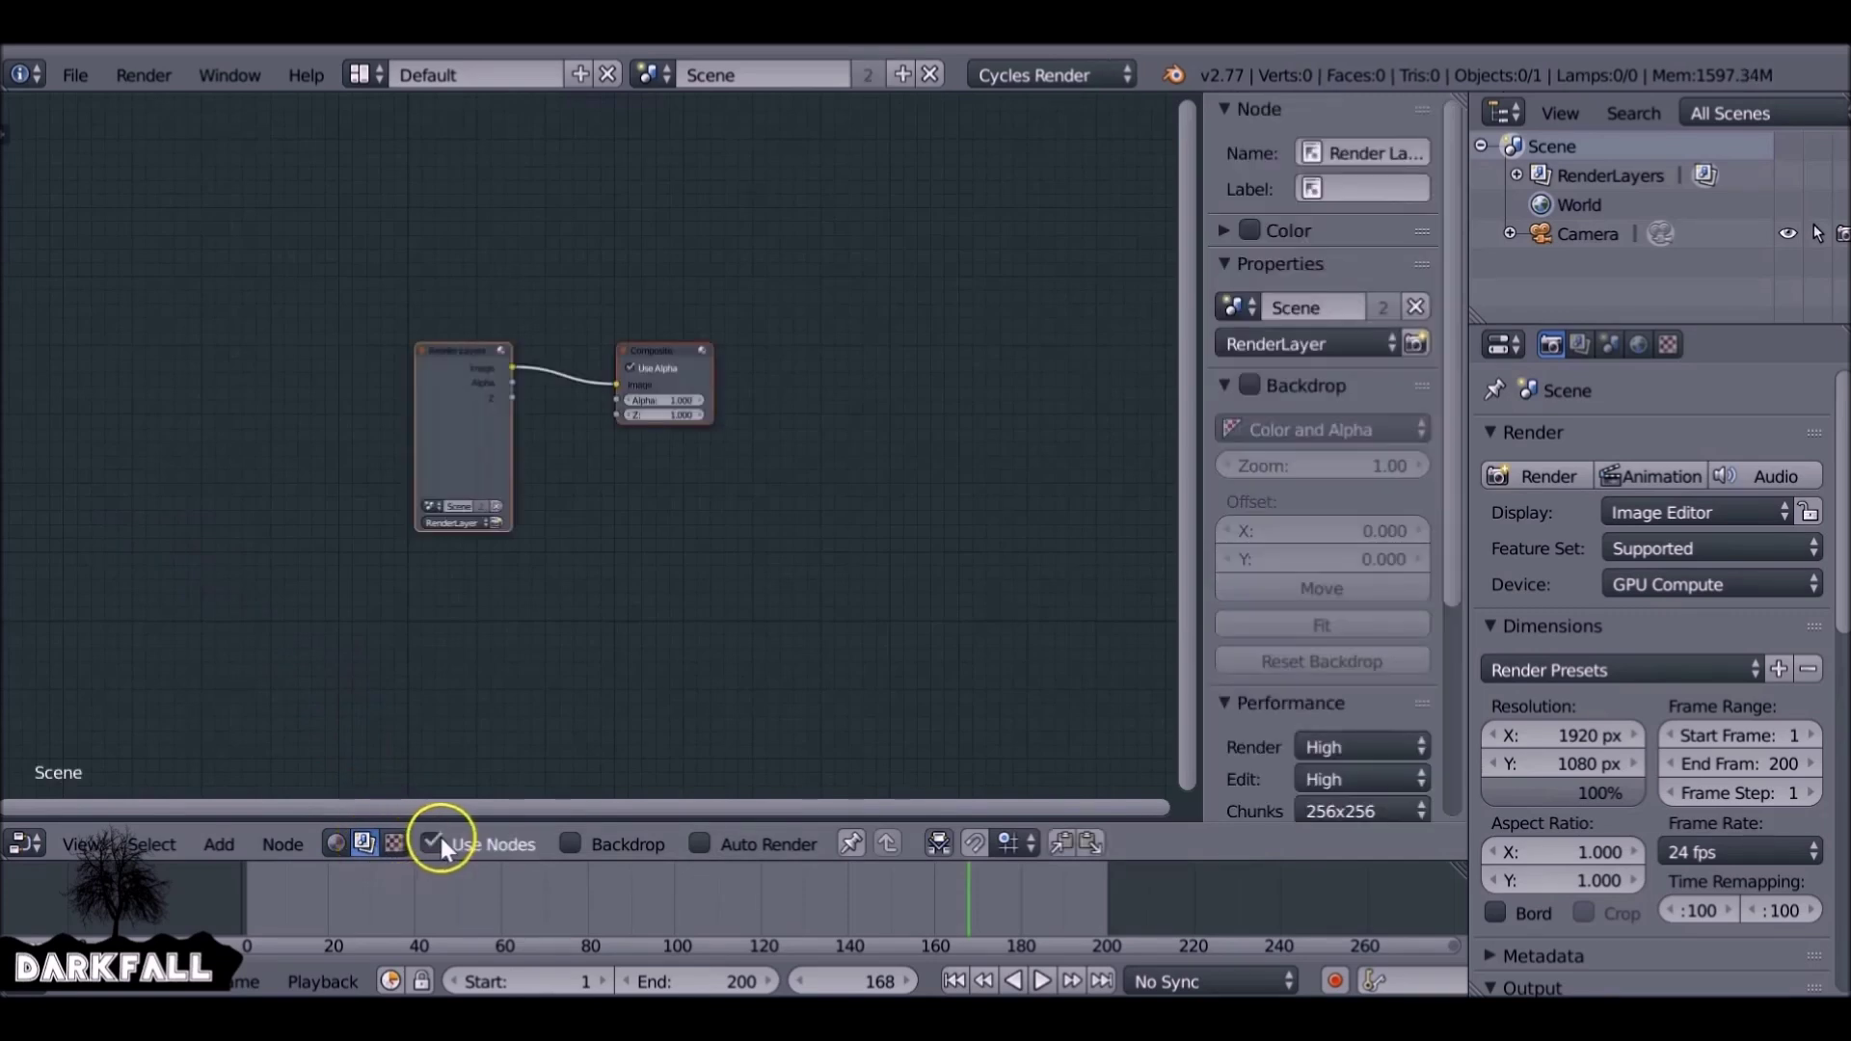
Enable the Backdrop, add a Viewer node fed by Render Layers, and set the backdrop zoom to 0.72
left_click(631, 847)
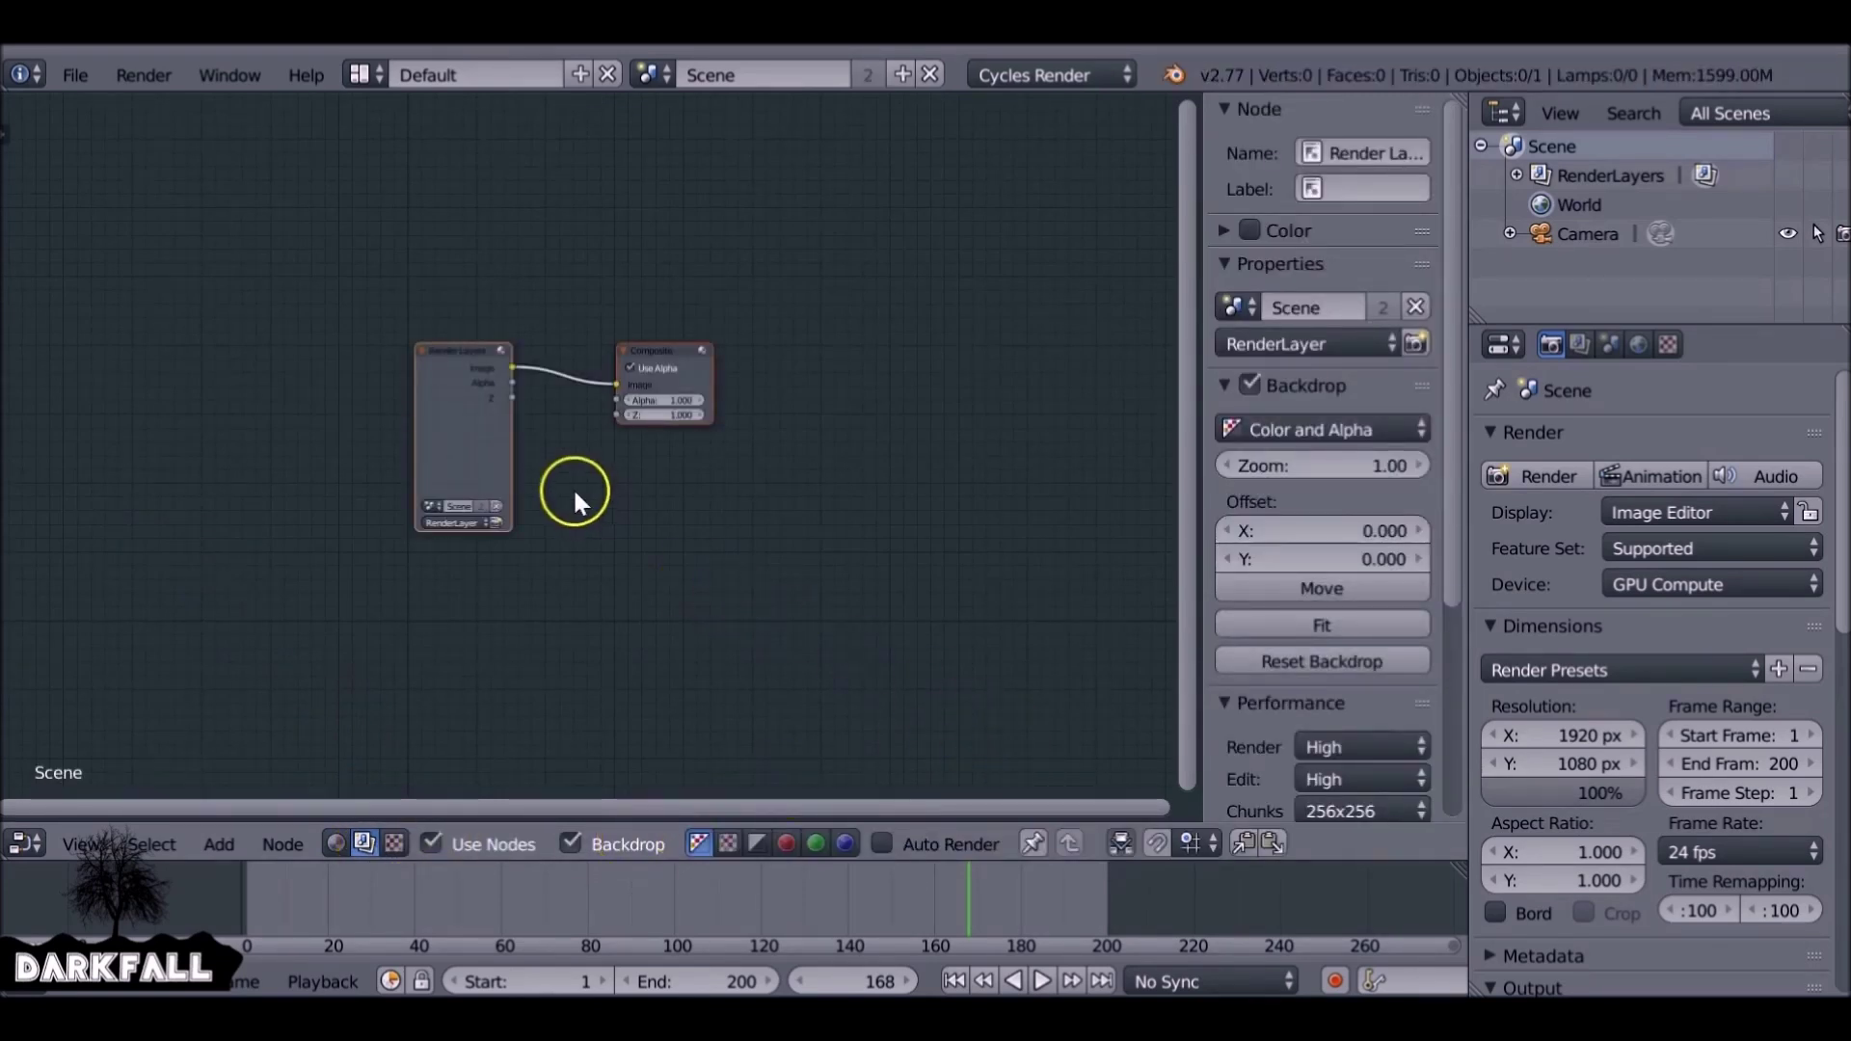
left_click(448, 351, "ctrl+shift")
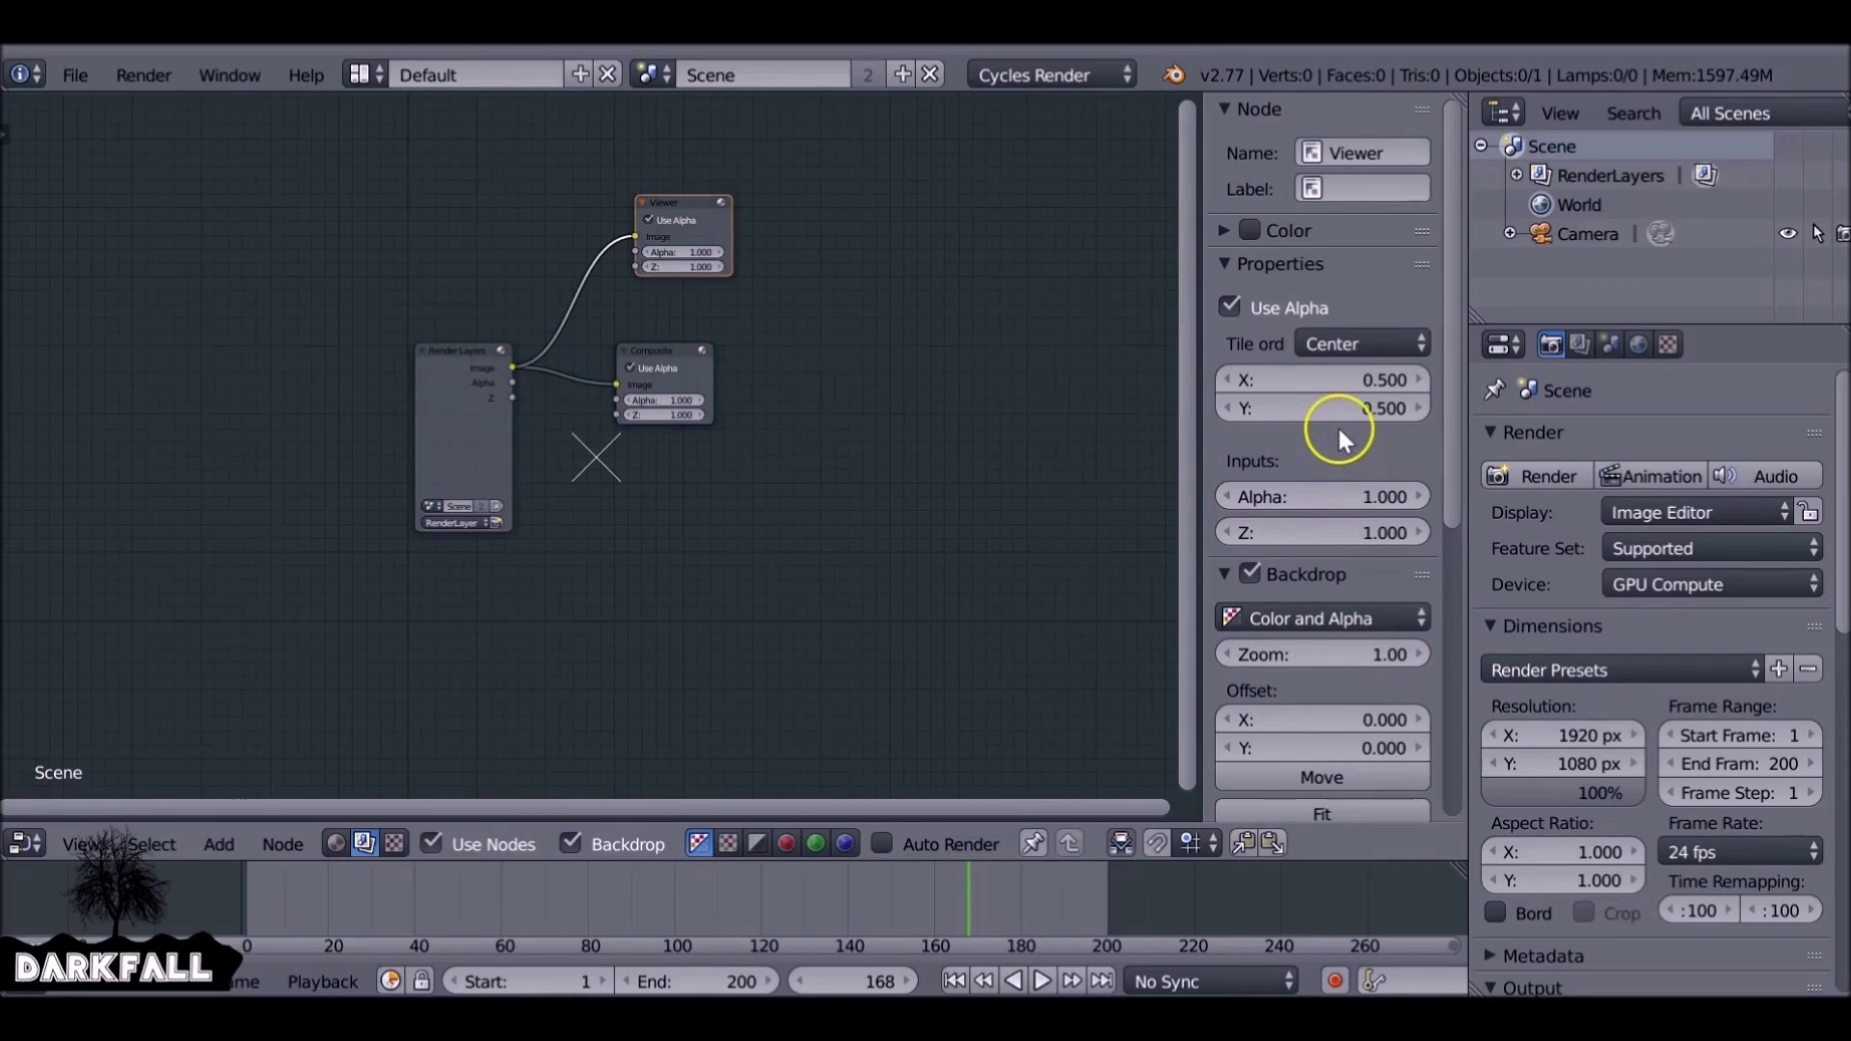
left_click_drag(1335, 654, 1305, 663)
Delete the Render Layers node and add a Movie Clip input node in its place
left_click_drag(446, 378, 160, 347)
key("x")
key("shift+a")
mouse_move(157, 376)
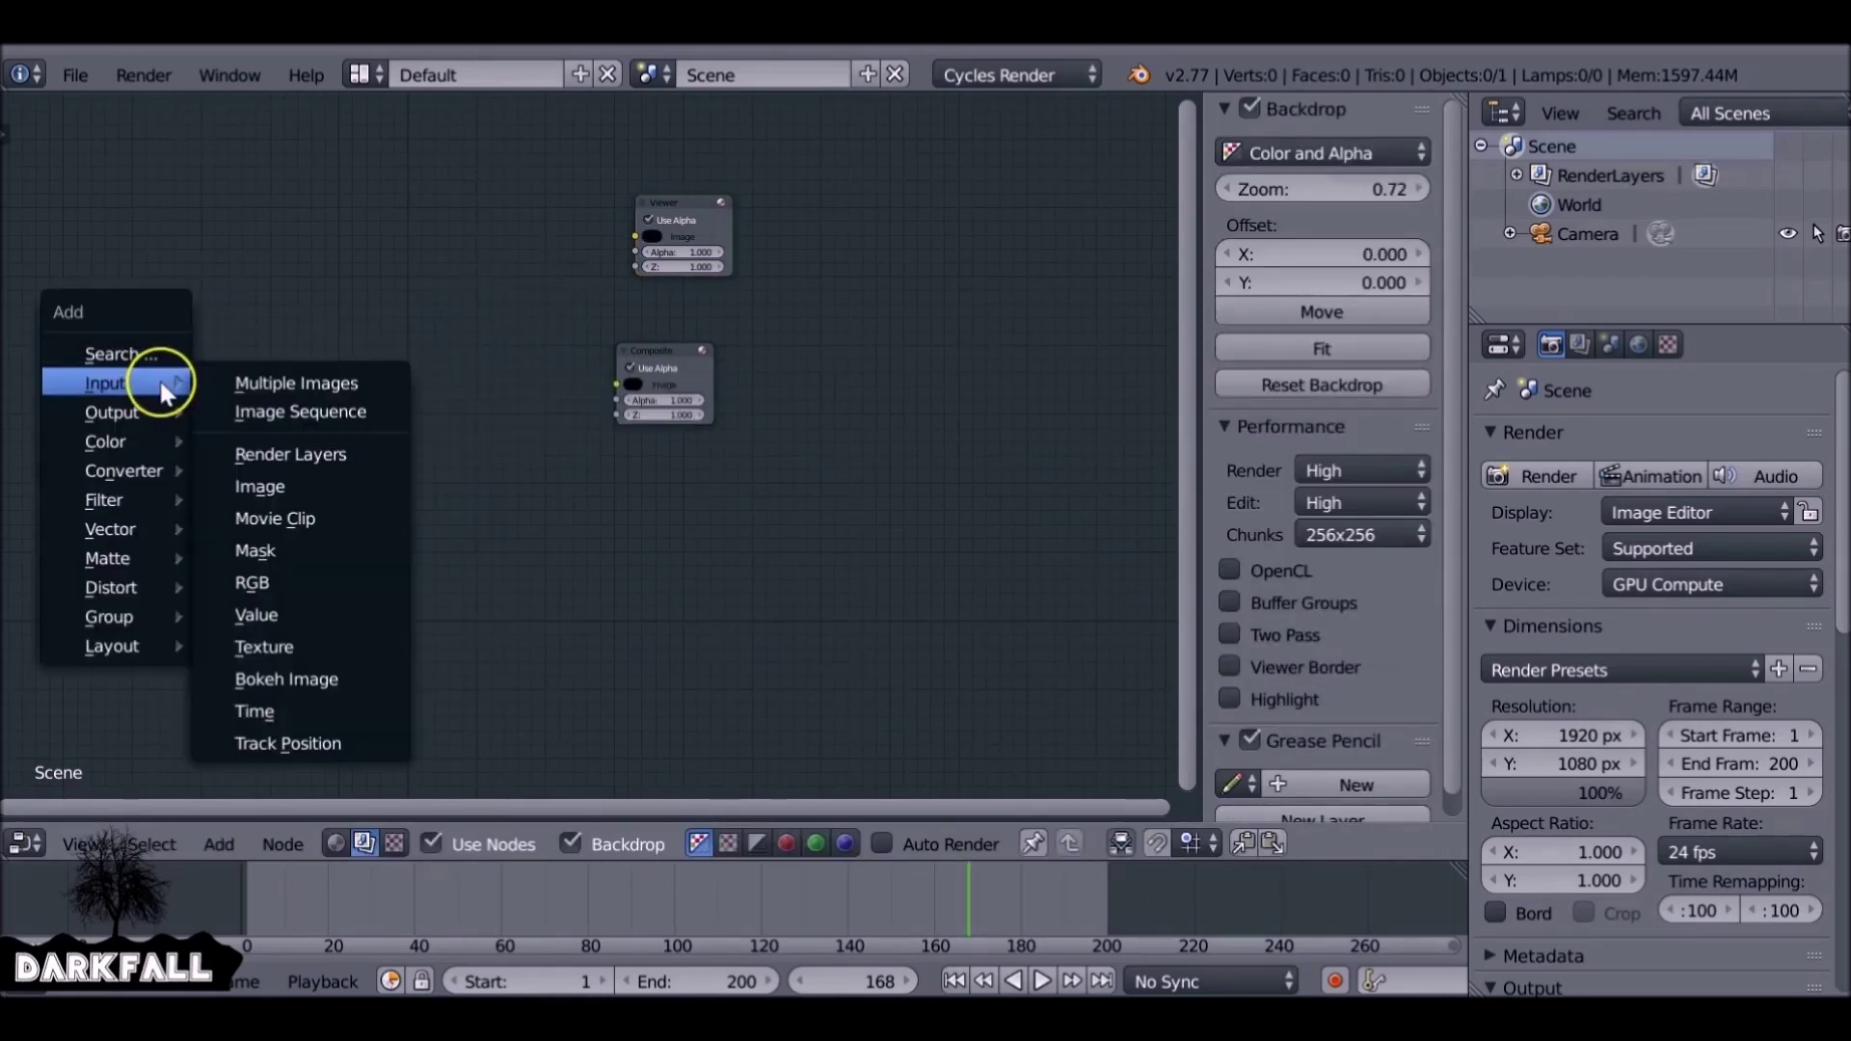
left_click(331, 512)
left_click(183, 263)
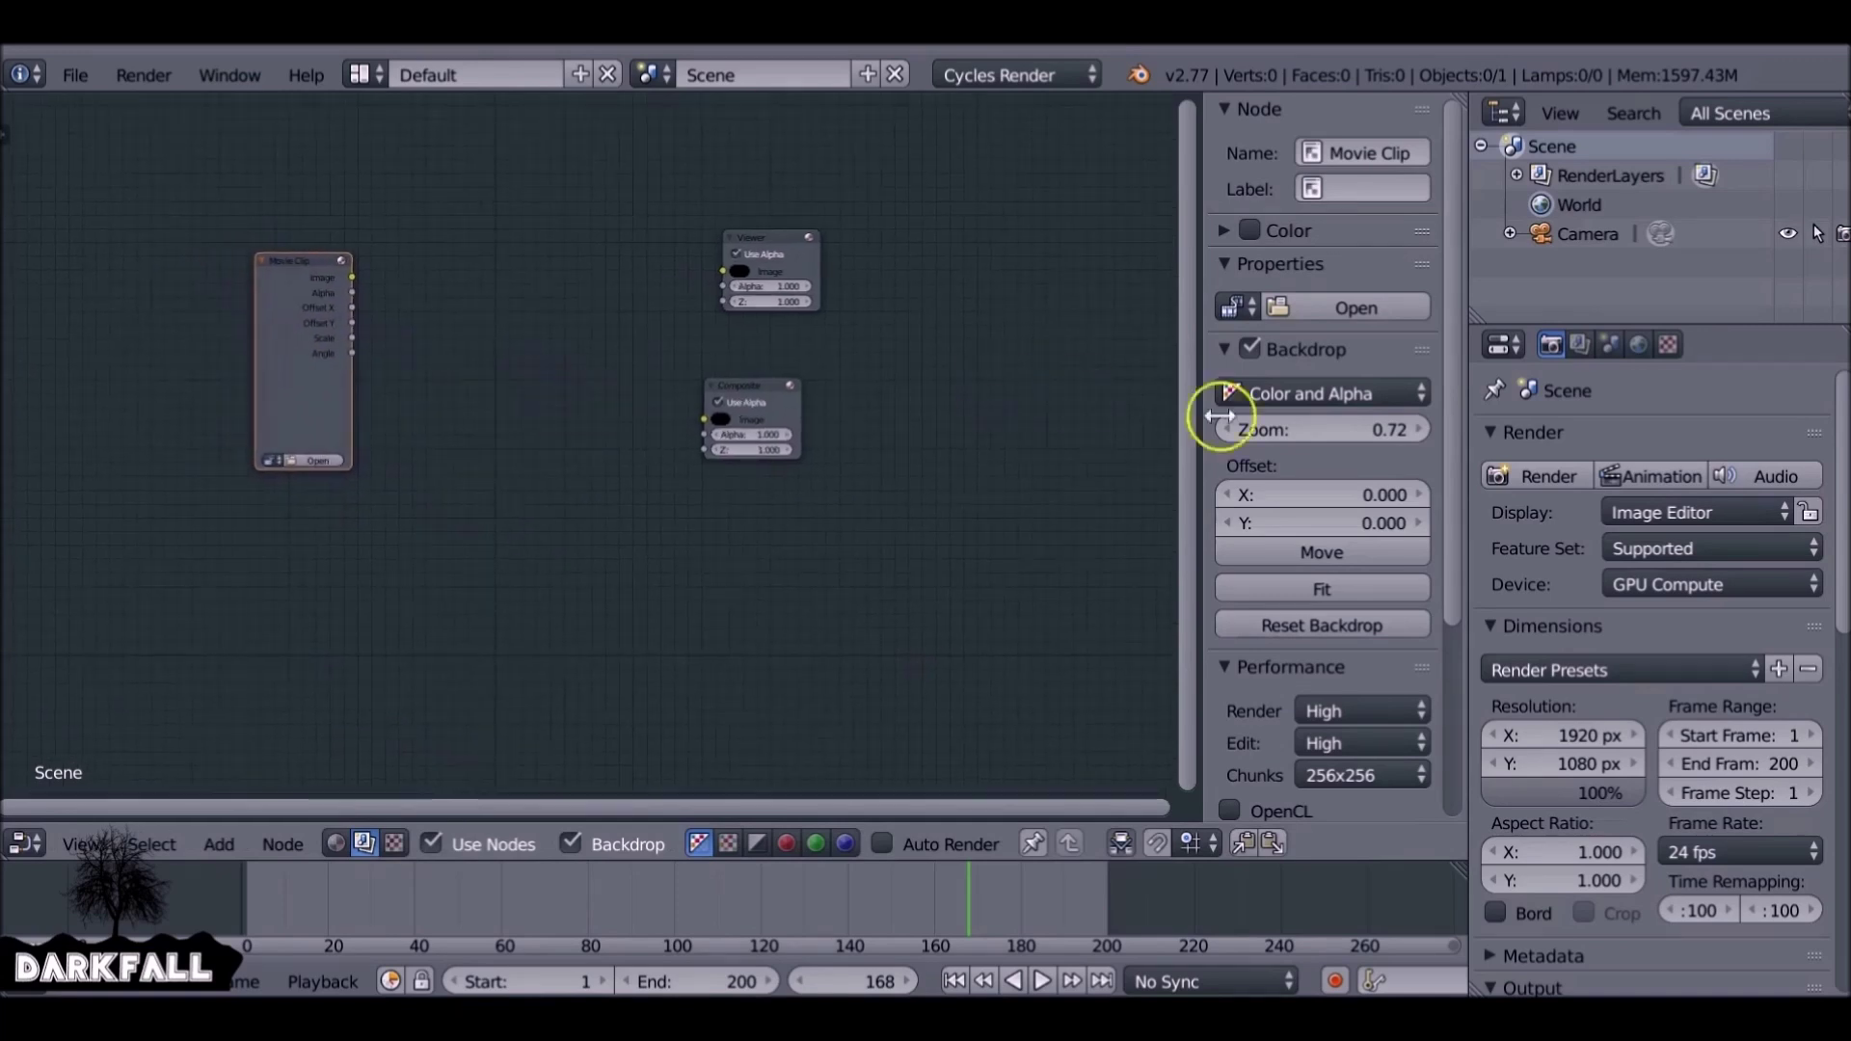
Widen the node editor, link the Movie Clip image to both Viewer and Composite, and load MasonRaw.mp4 into the node
left_click_drag(1475, 426, 1678, 430)
scroll(710, 467, "up", 3)
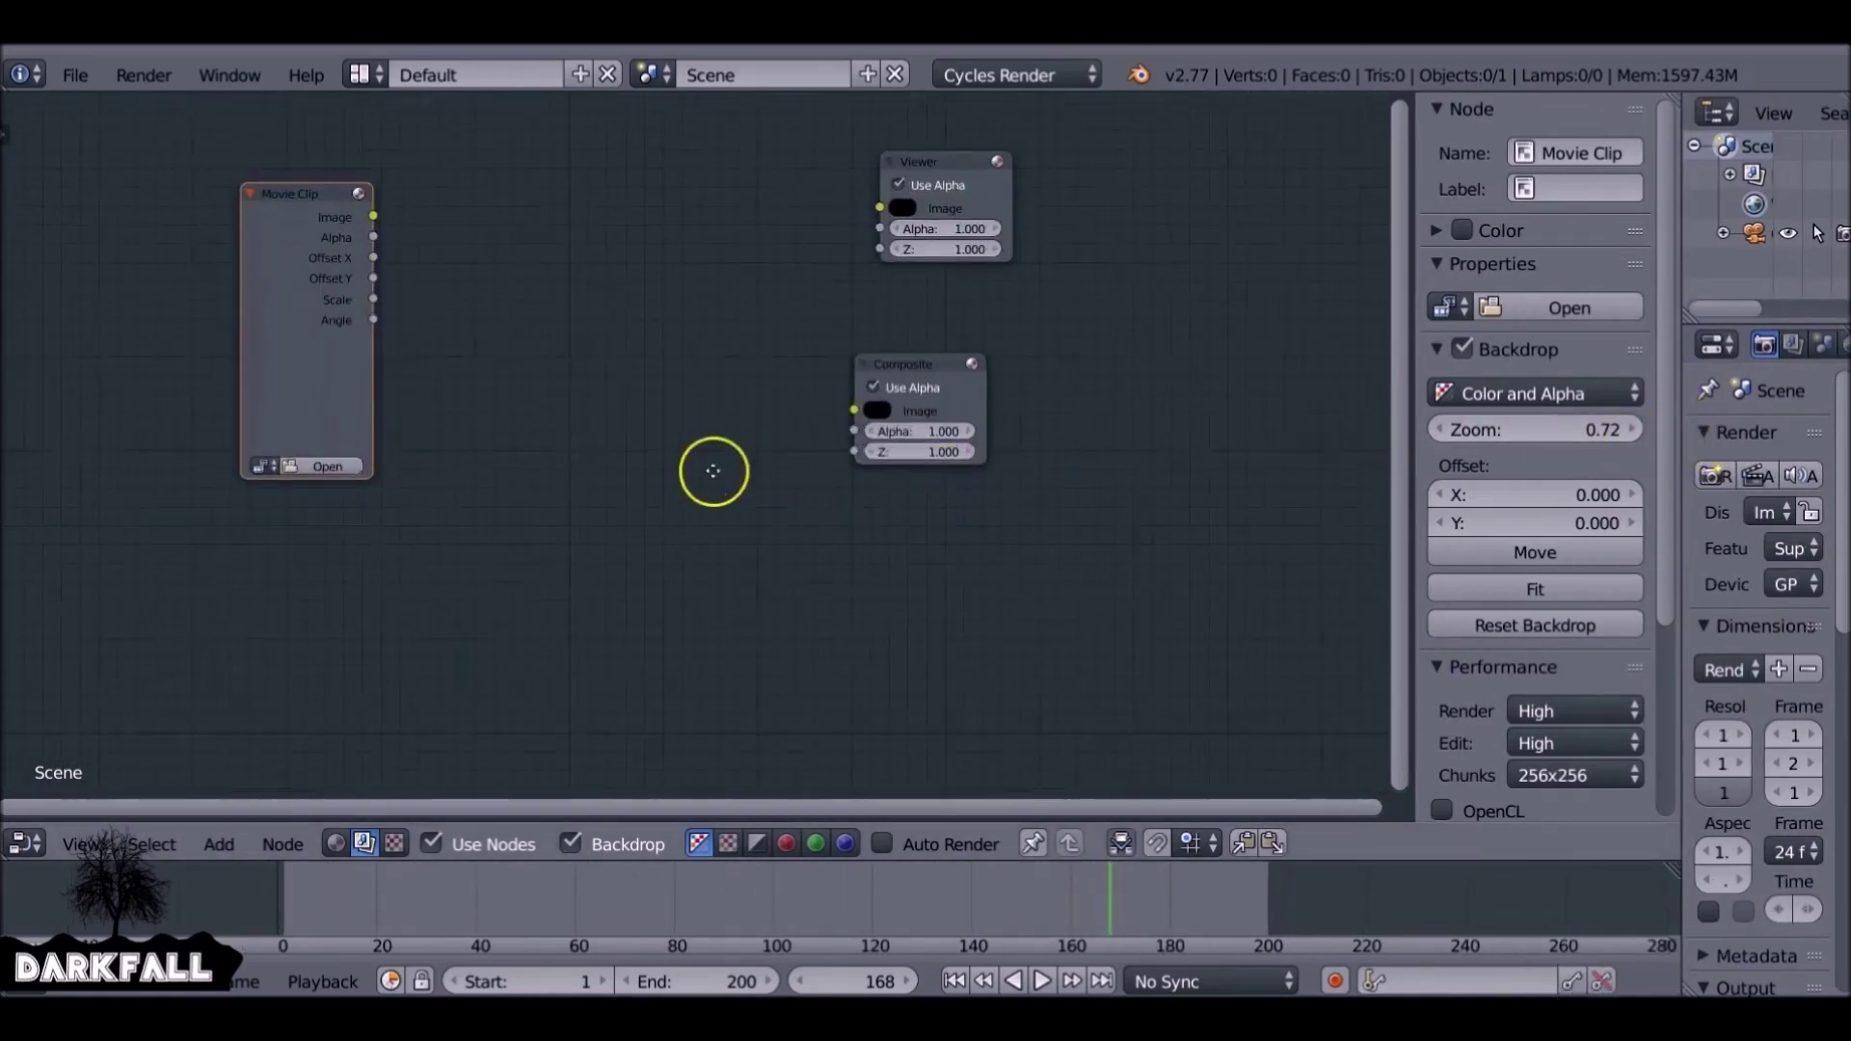
left_click_drag(398, 345, 878, 540)
left_click(283, 595)
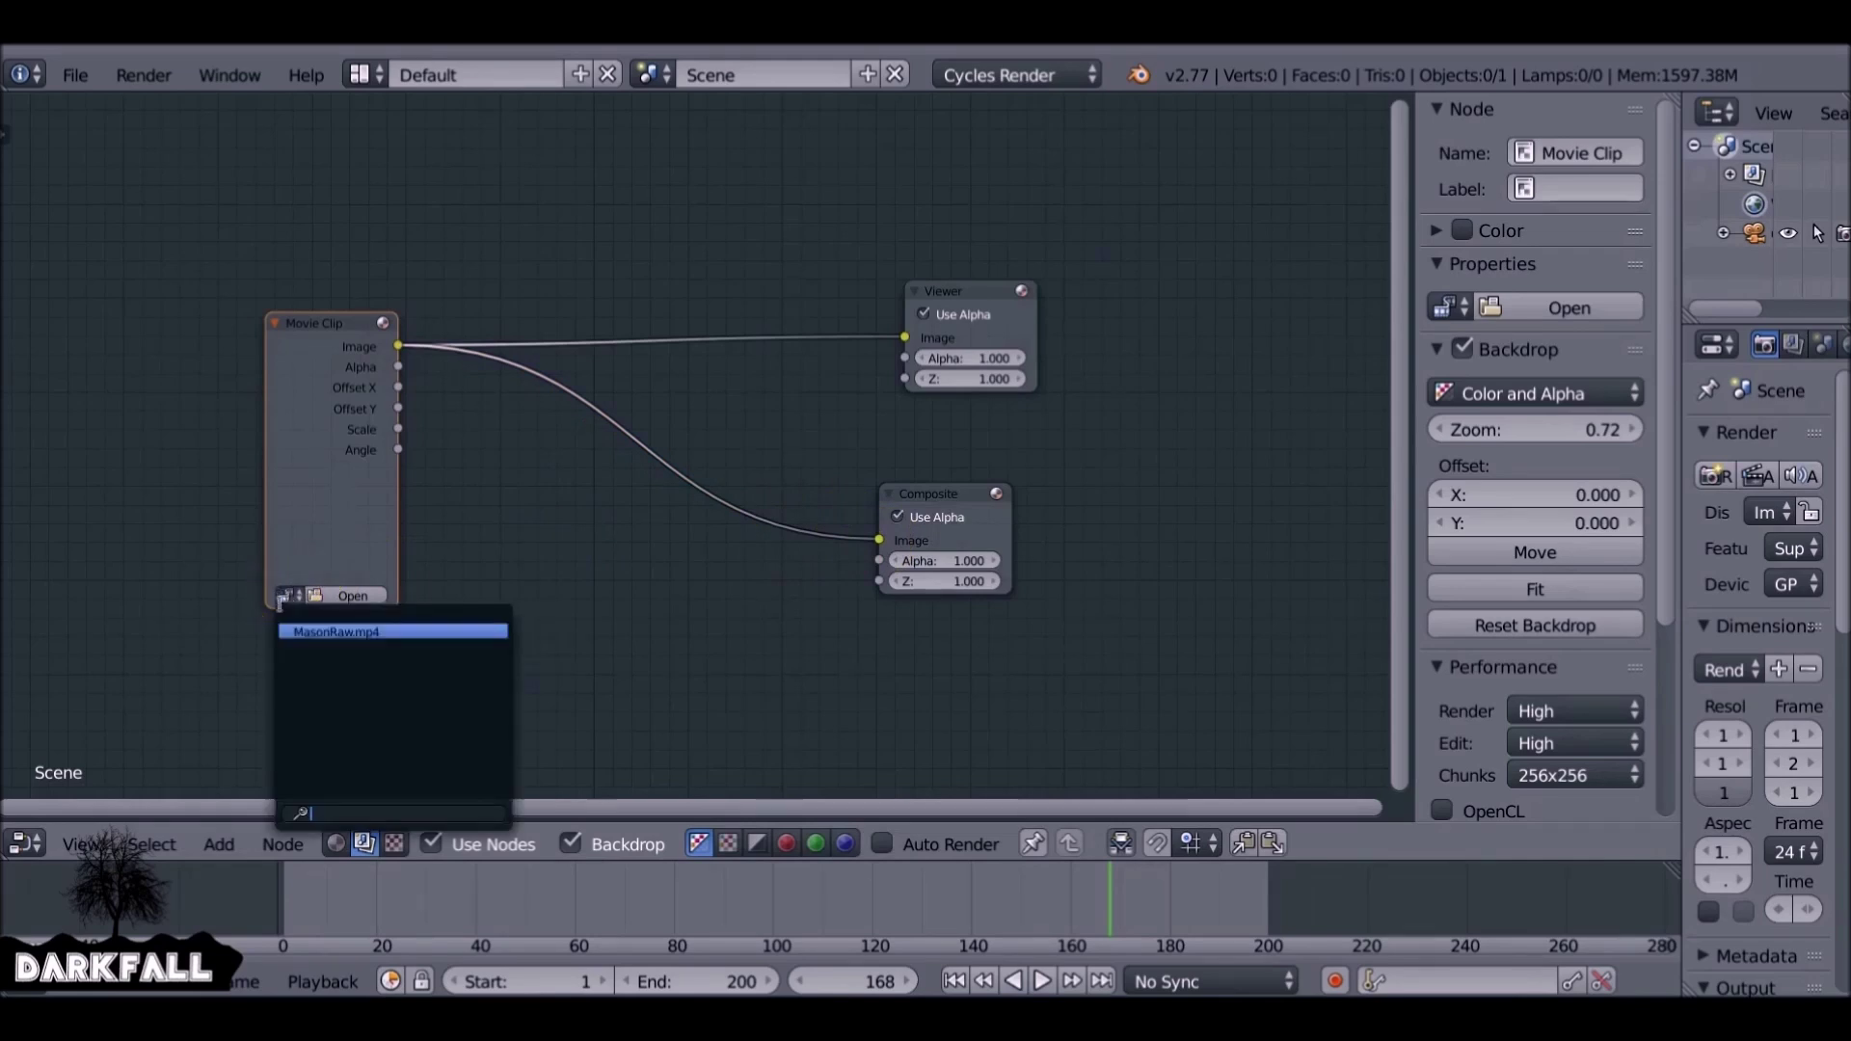
left_click(402, 629)
Set the backdrop zoom to 0.41 and spread the Movie Clip node apart from the Viewer and Composite nodes
left_click_drag(1528, 468, 1496, 467)
left_click_drag(332, 328, 120, 370)
left_click_drag(993, 295, 1261, 172)
left_click_drag(962, 494, 1290, 298)
left_click_drag(118, 358, 140, 188)
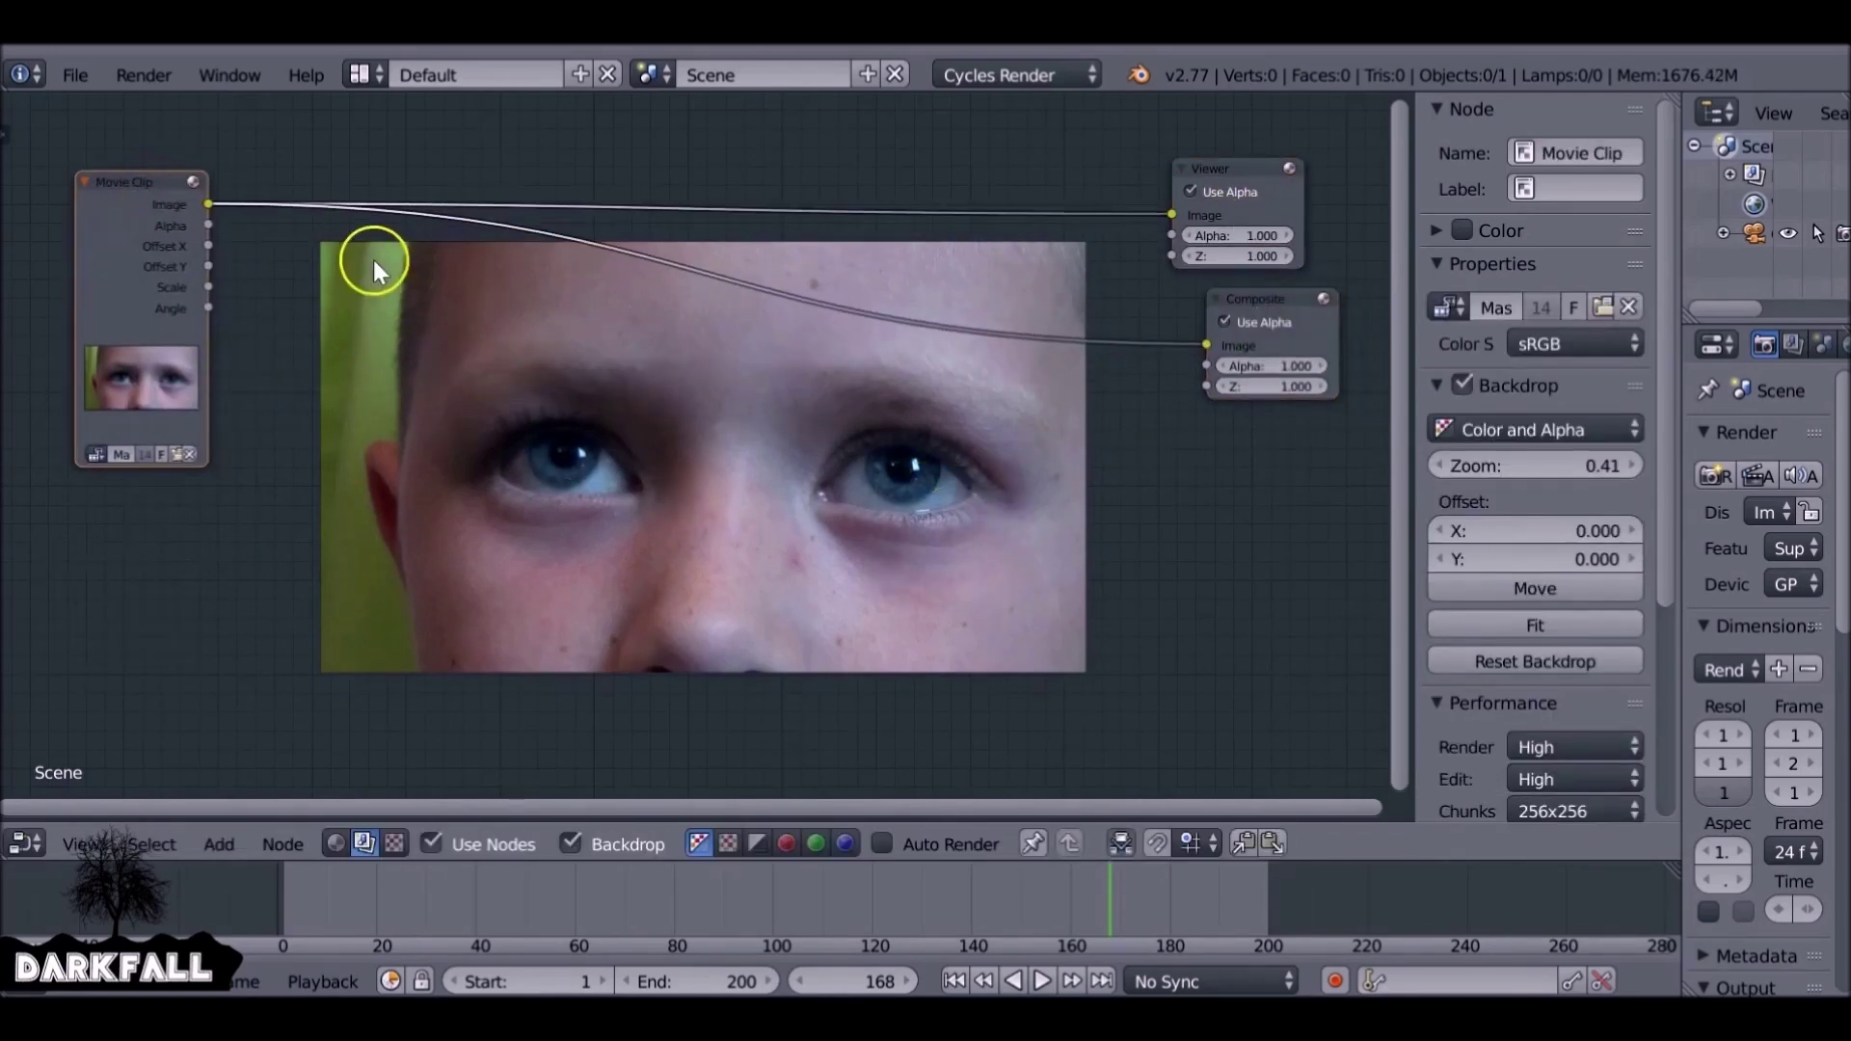
Add a Mask input node near the Movie Clip node and assign the Eyes mask to it
key("shift+a")
mouse_move(405, 374)
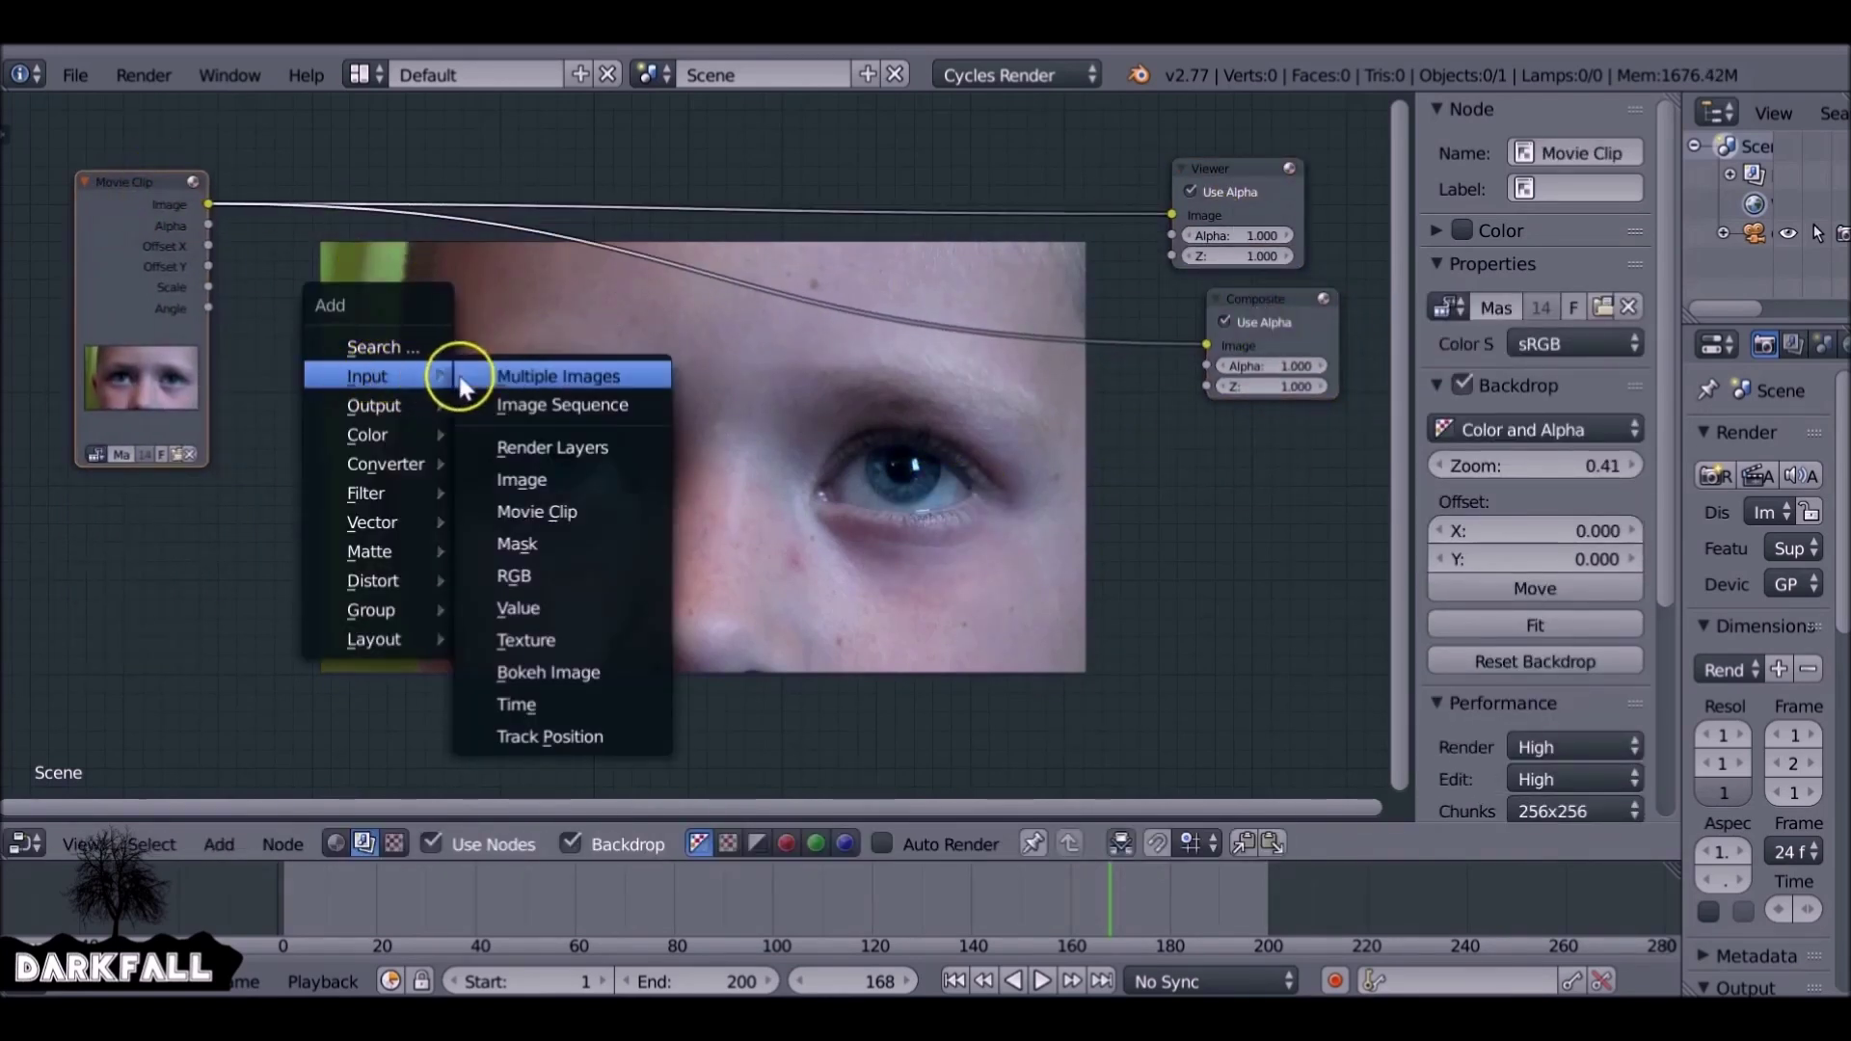
left_click(577, 542)
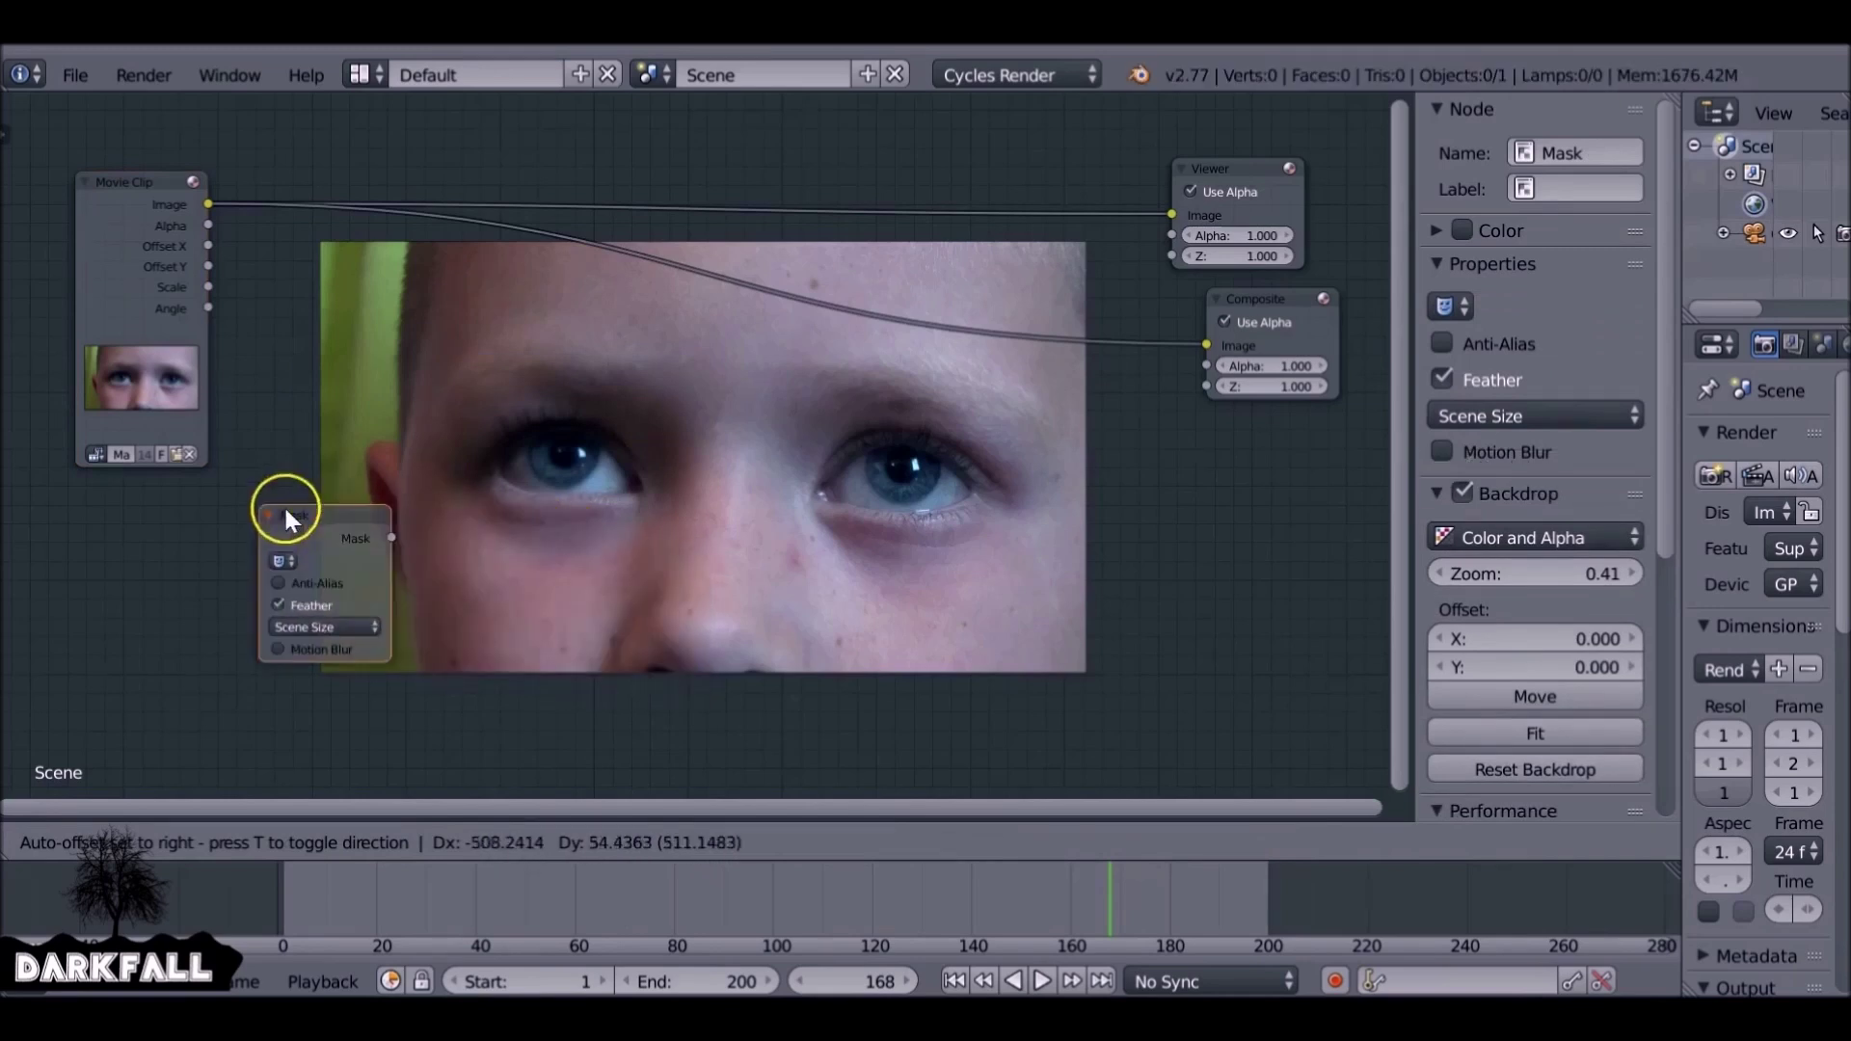
left_click(304, 434)
scroll(385, 414, "up", 5)
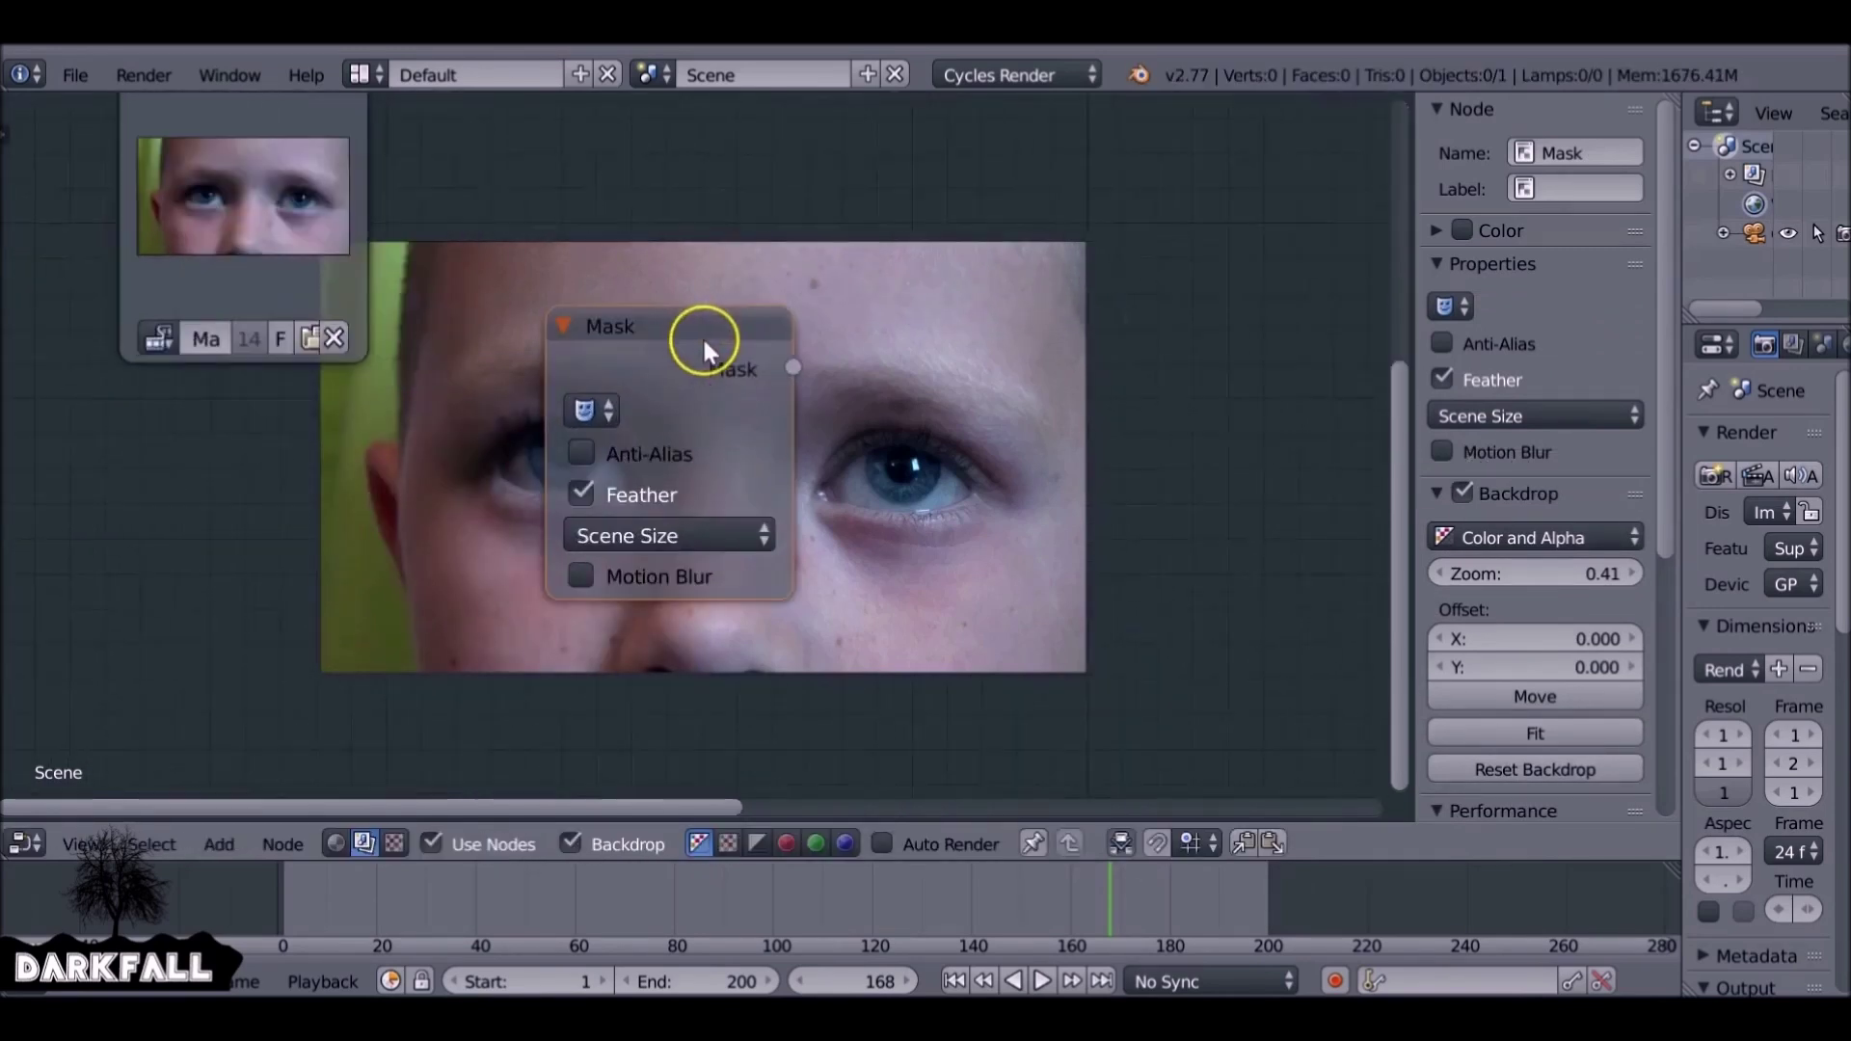
middle_click_drag(702, 336, 467, 252)
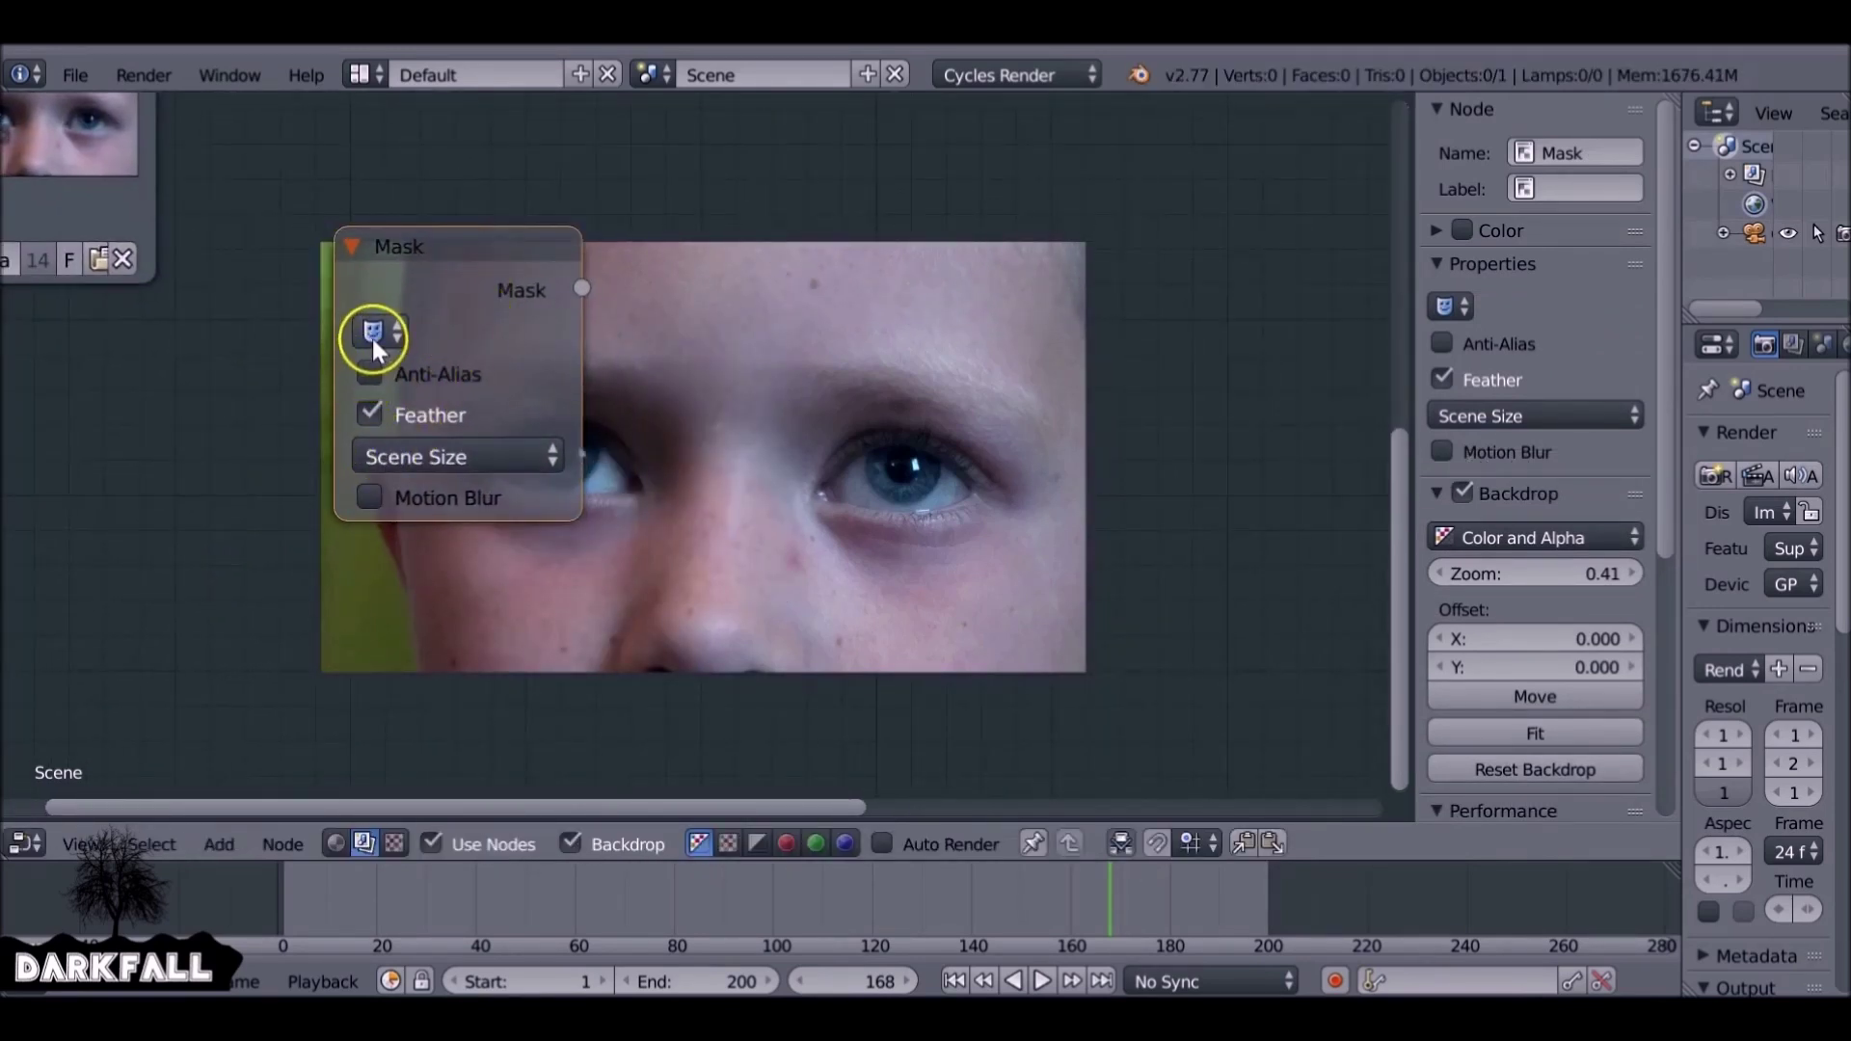
left_click(372, 334)
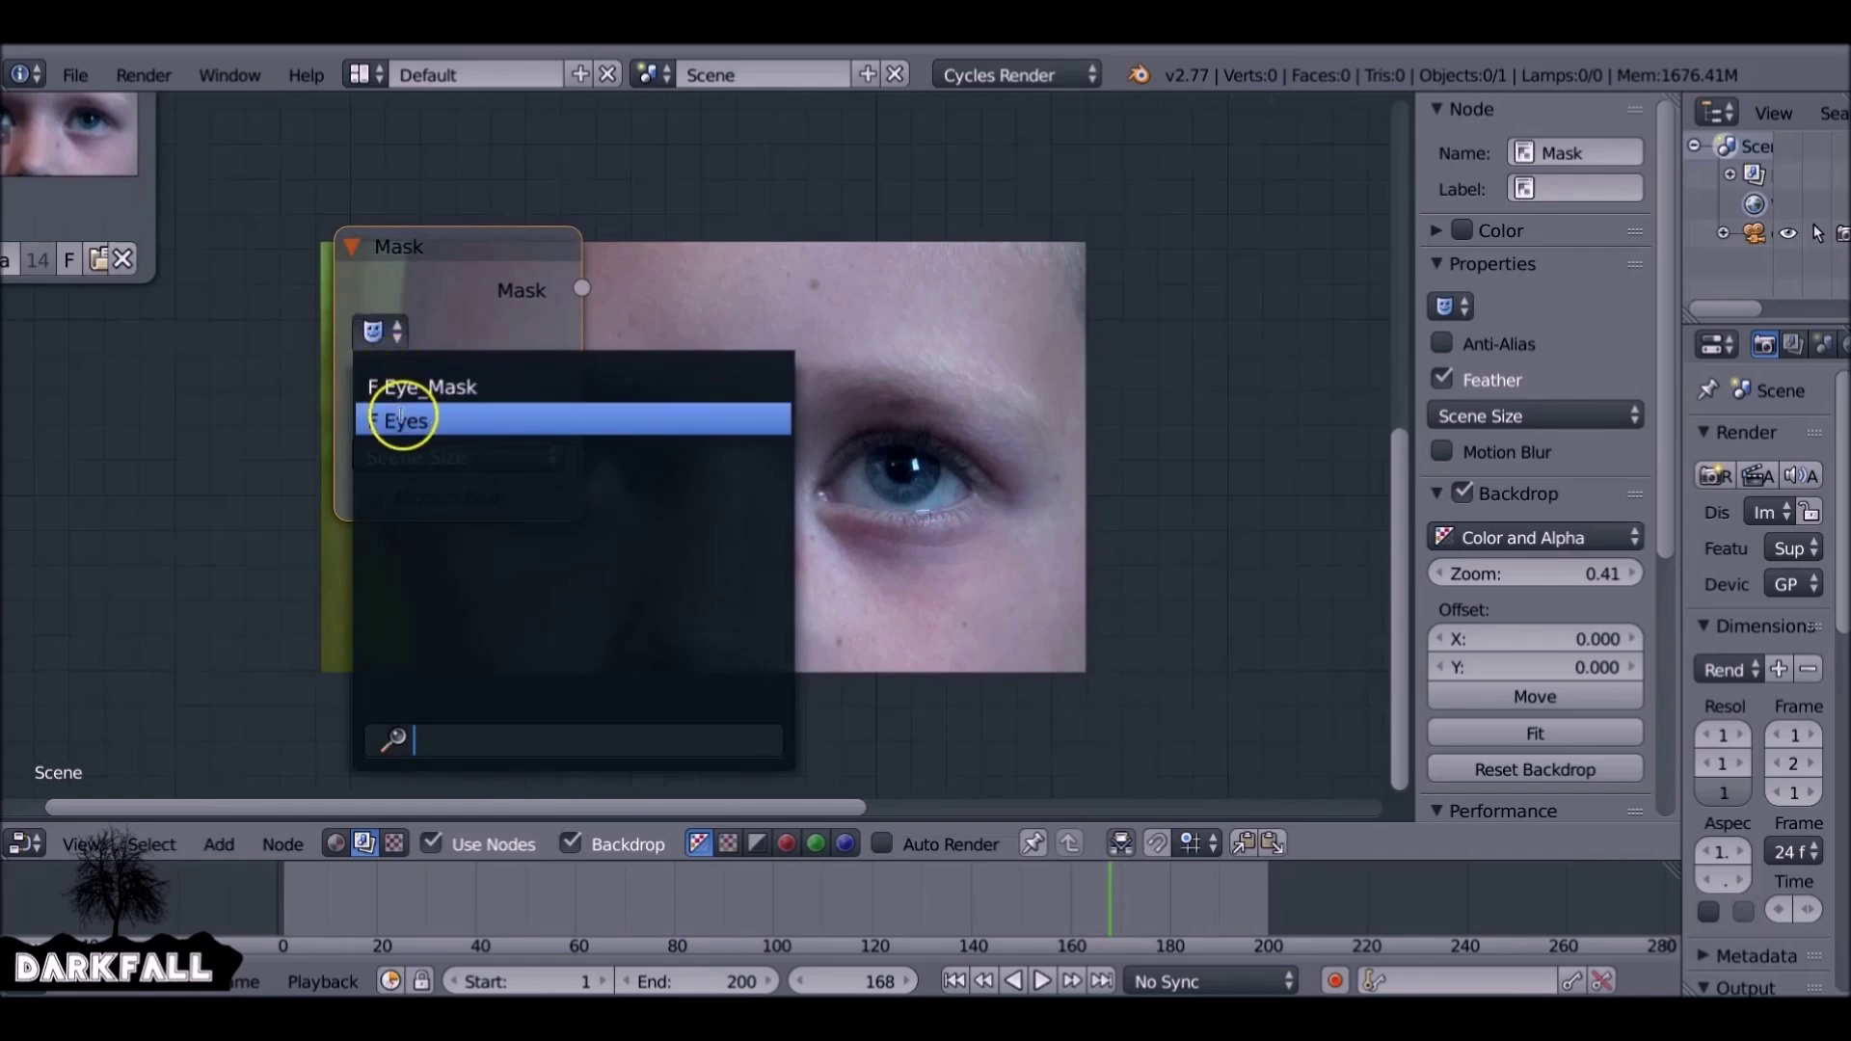
left_click(402, 419)
Duplicate the Eyes mask node, place the copy below it, and assign Eye_Mask to the copy
scroll(410, 374, "down", 4)
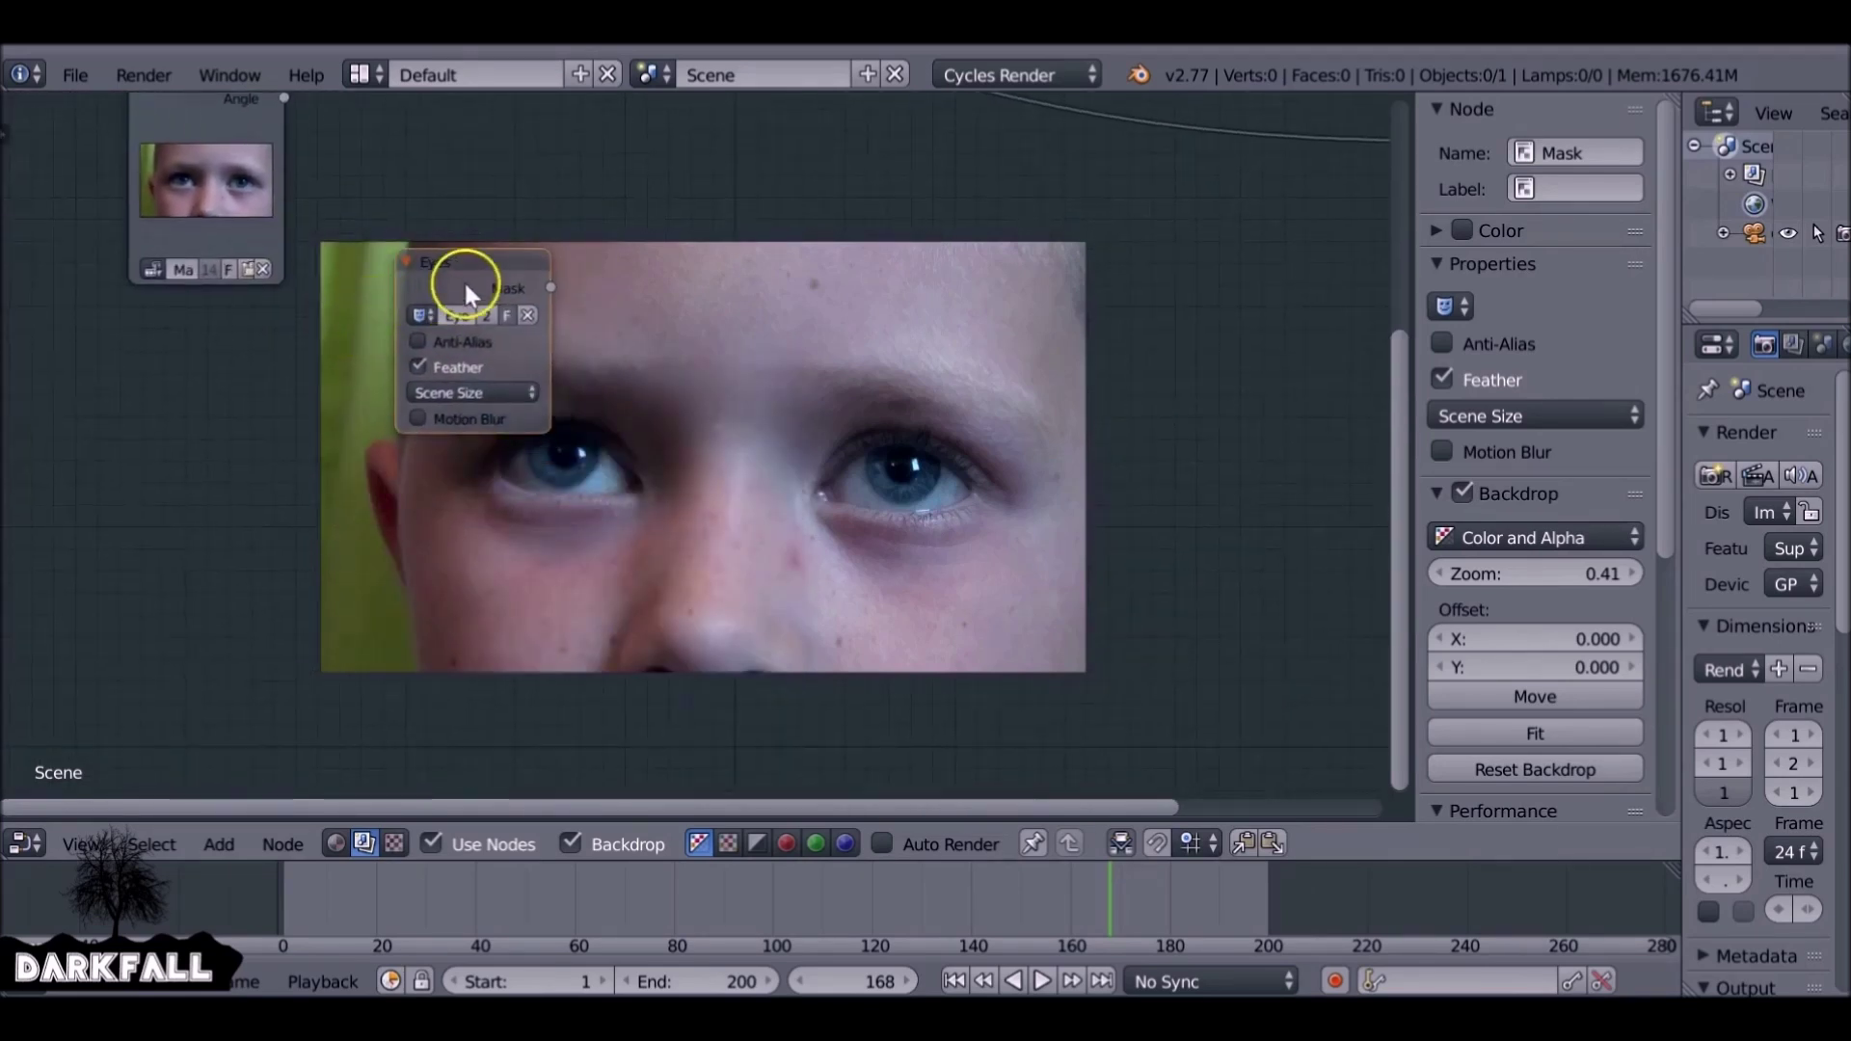
key("shift+d")
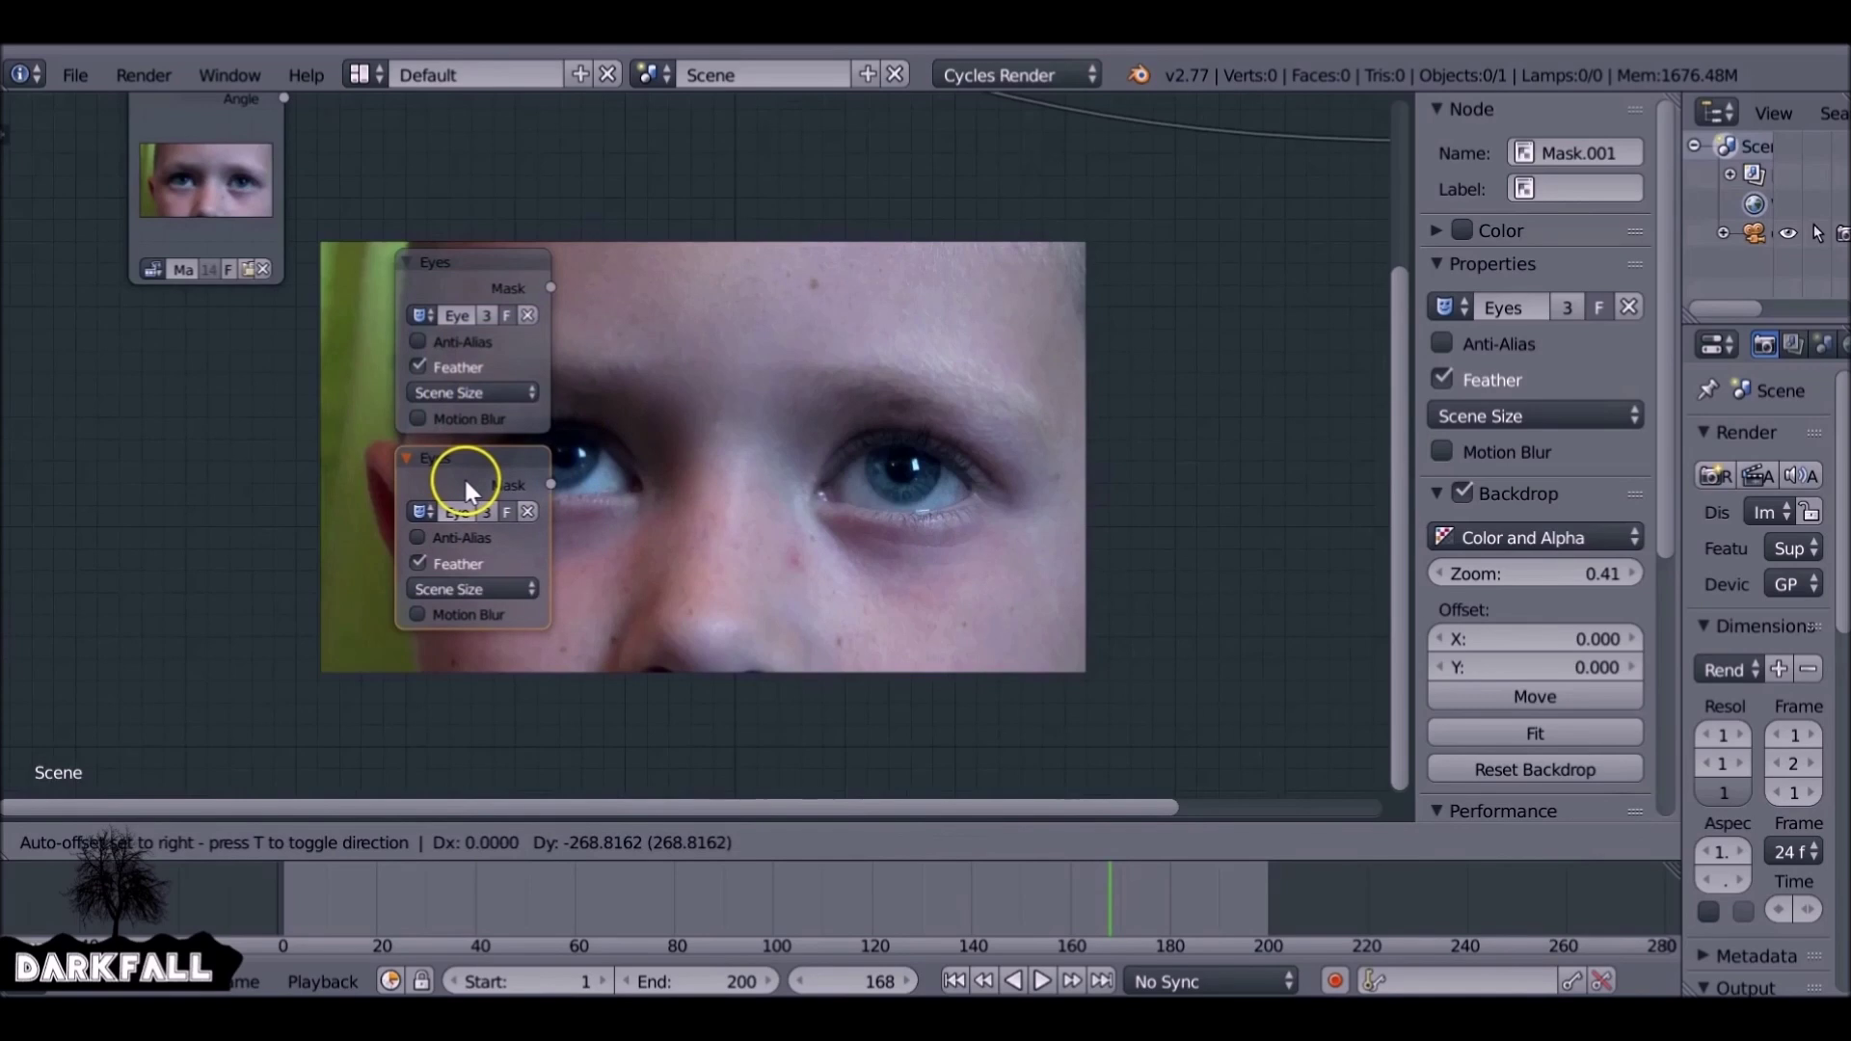
left_click(464, 477)
left_click(416, 511)
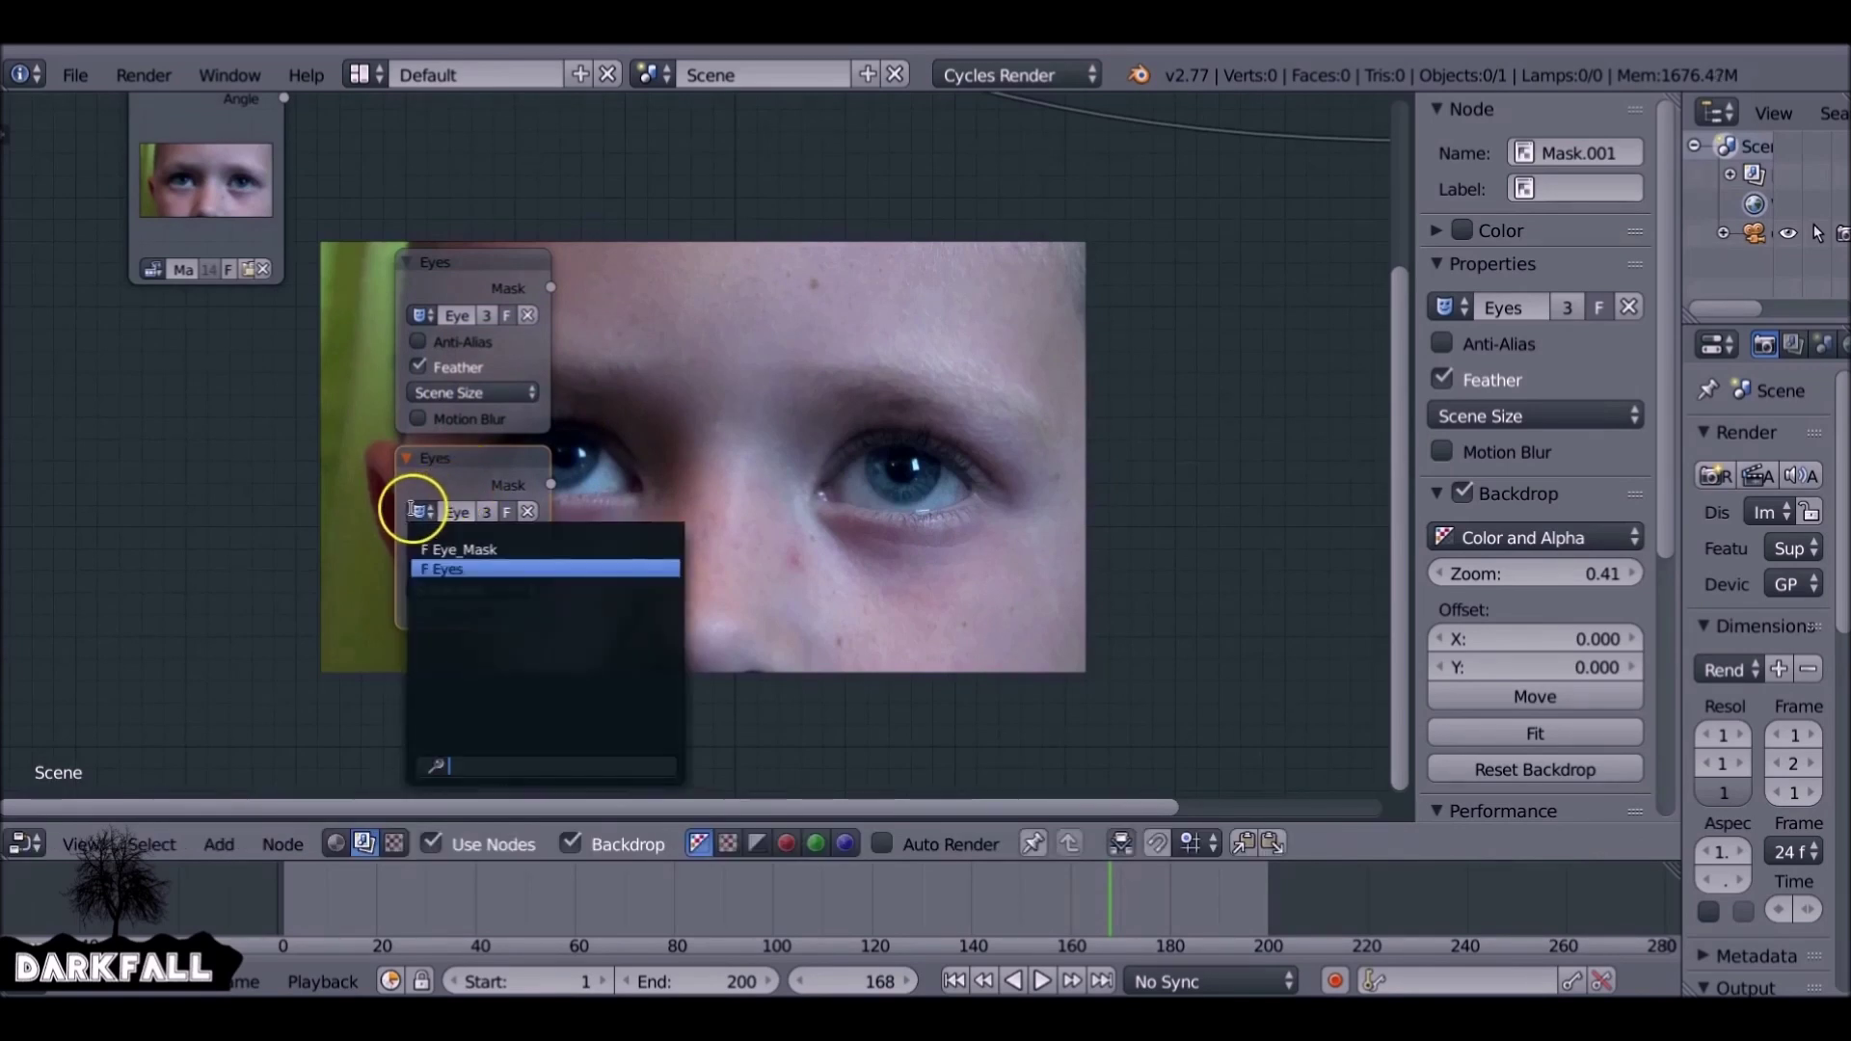
left_click(455, 533)
Stack the Eyes and Eye_Mask nodes beneath the Movie Clip node
scroll(674, 447, "down", 9)
middle_click_drag(721, 417, 493, 531)
left_click_drag(347, 476, 220, 508)
left_click_drag(357, 570, 223, 609)
middle_click_drag(396, 538, 500, 488)
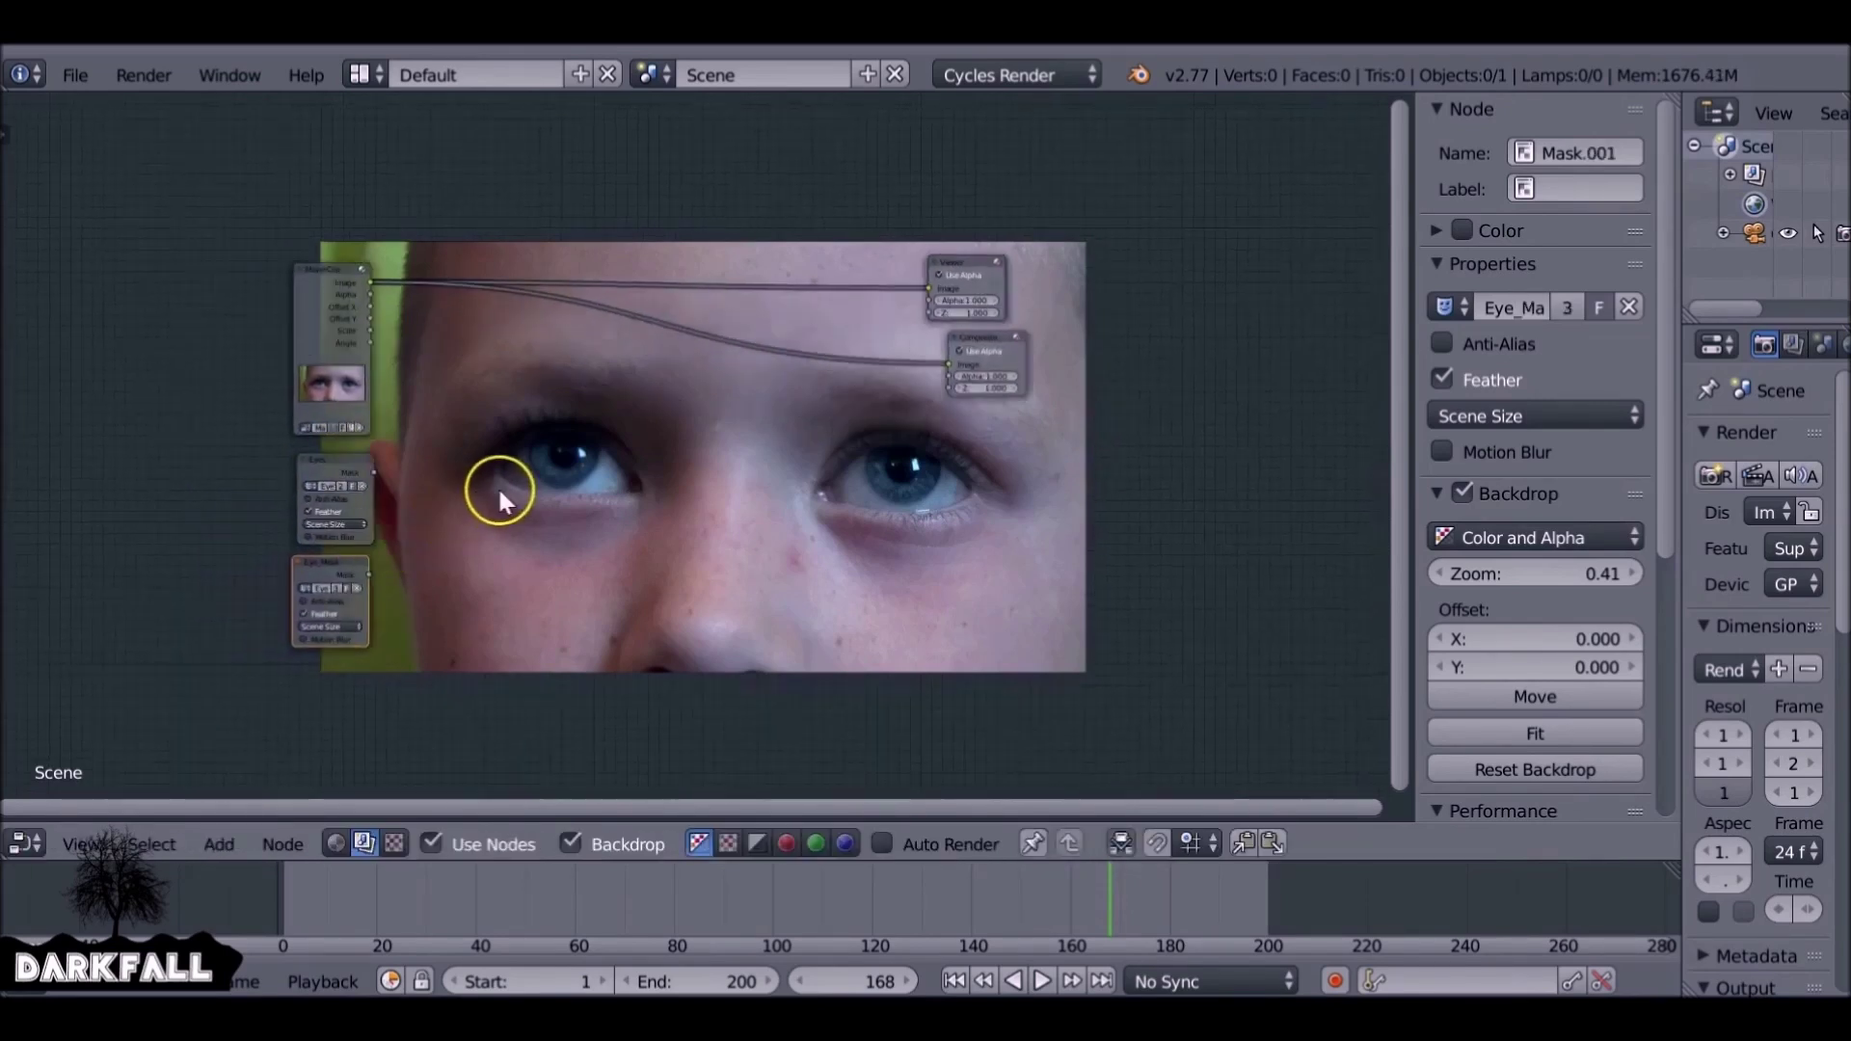
Preview the Eyes and Eye_Mask nodes in the Viewer and check the eye-opening mask at several frames, including 42 and 93
scroll(499, 488, "up", 3)
left_click(243, 471, "ctrl+shift")
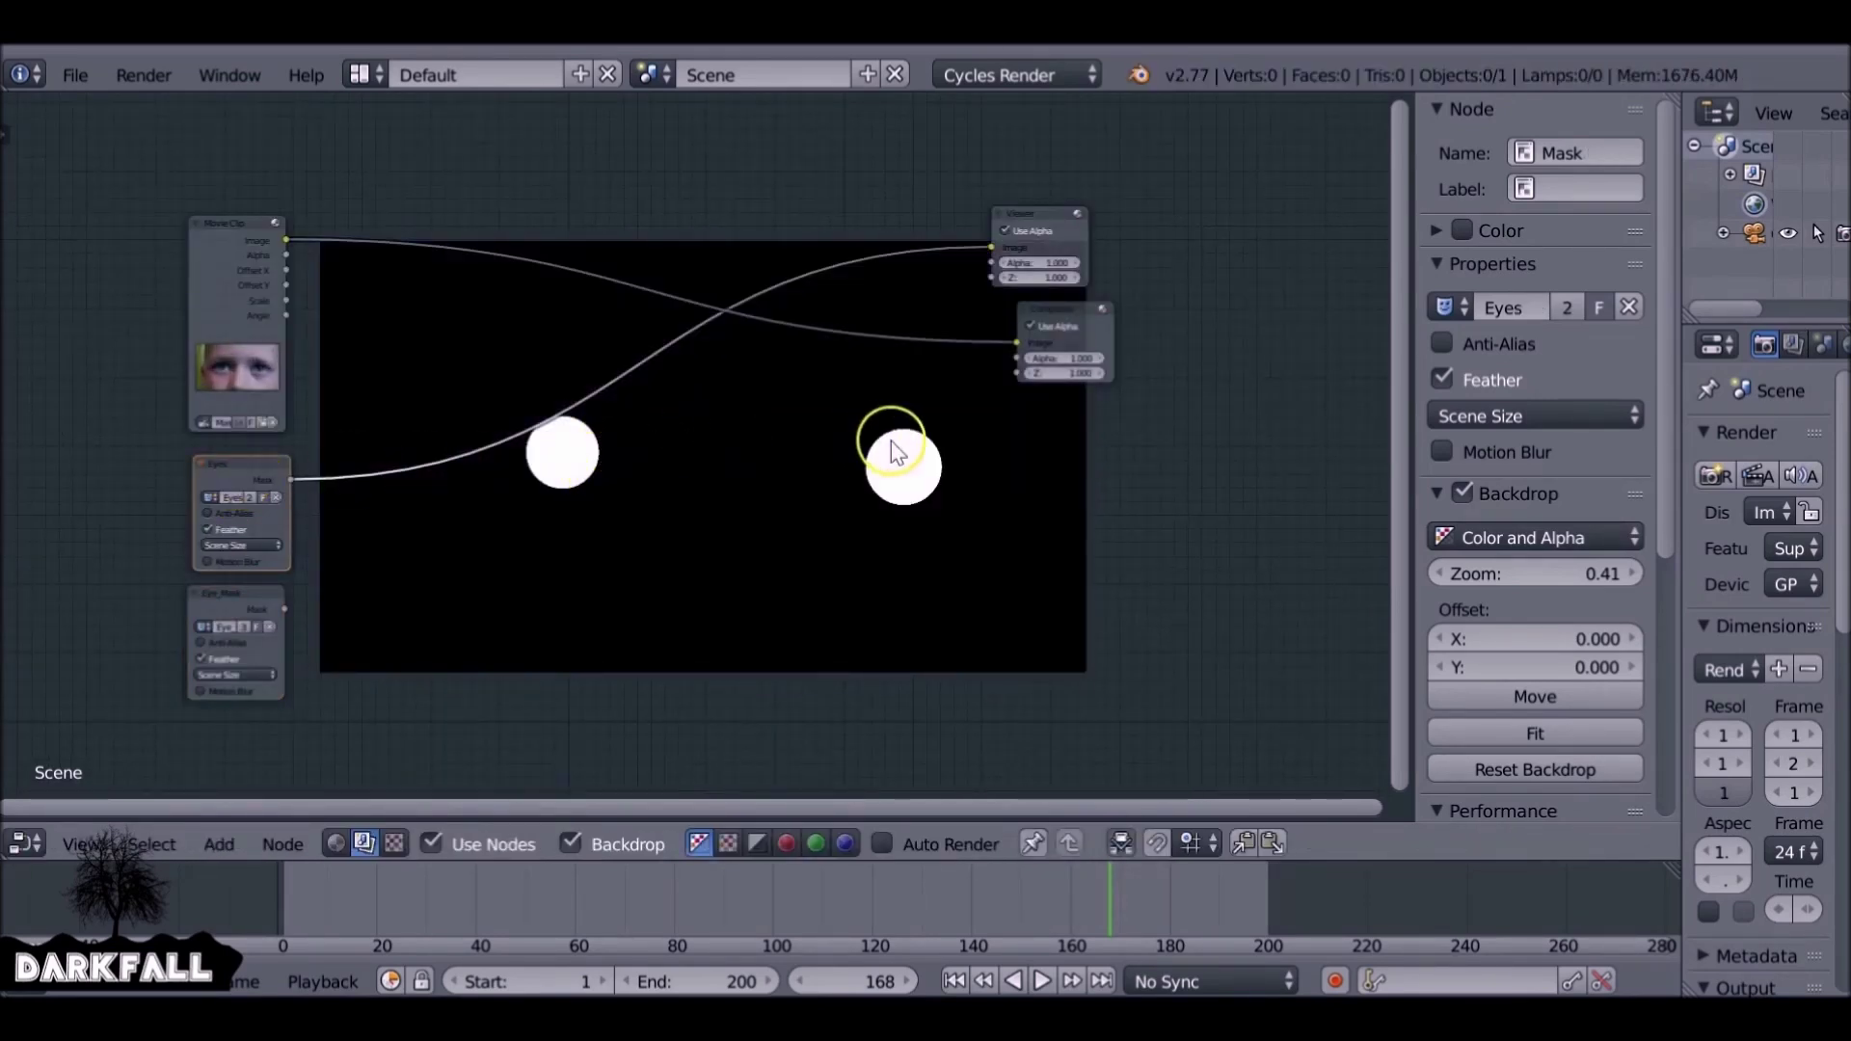
left_click(257, 602, "ctrl+shift")
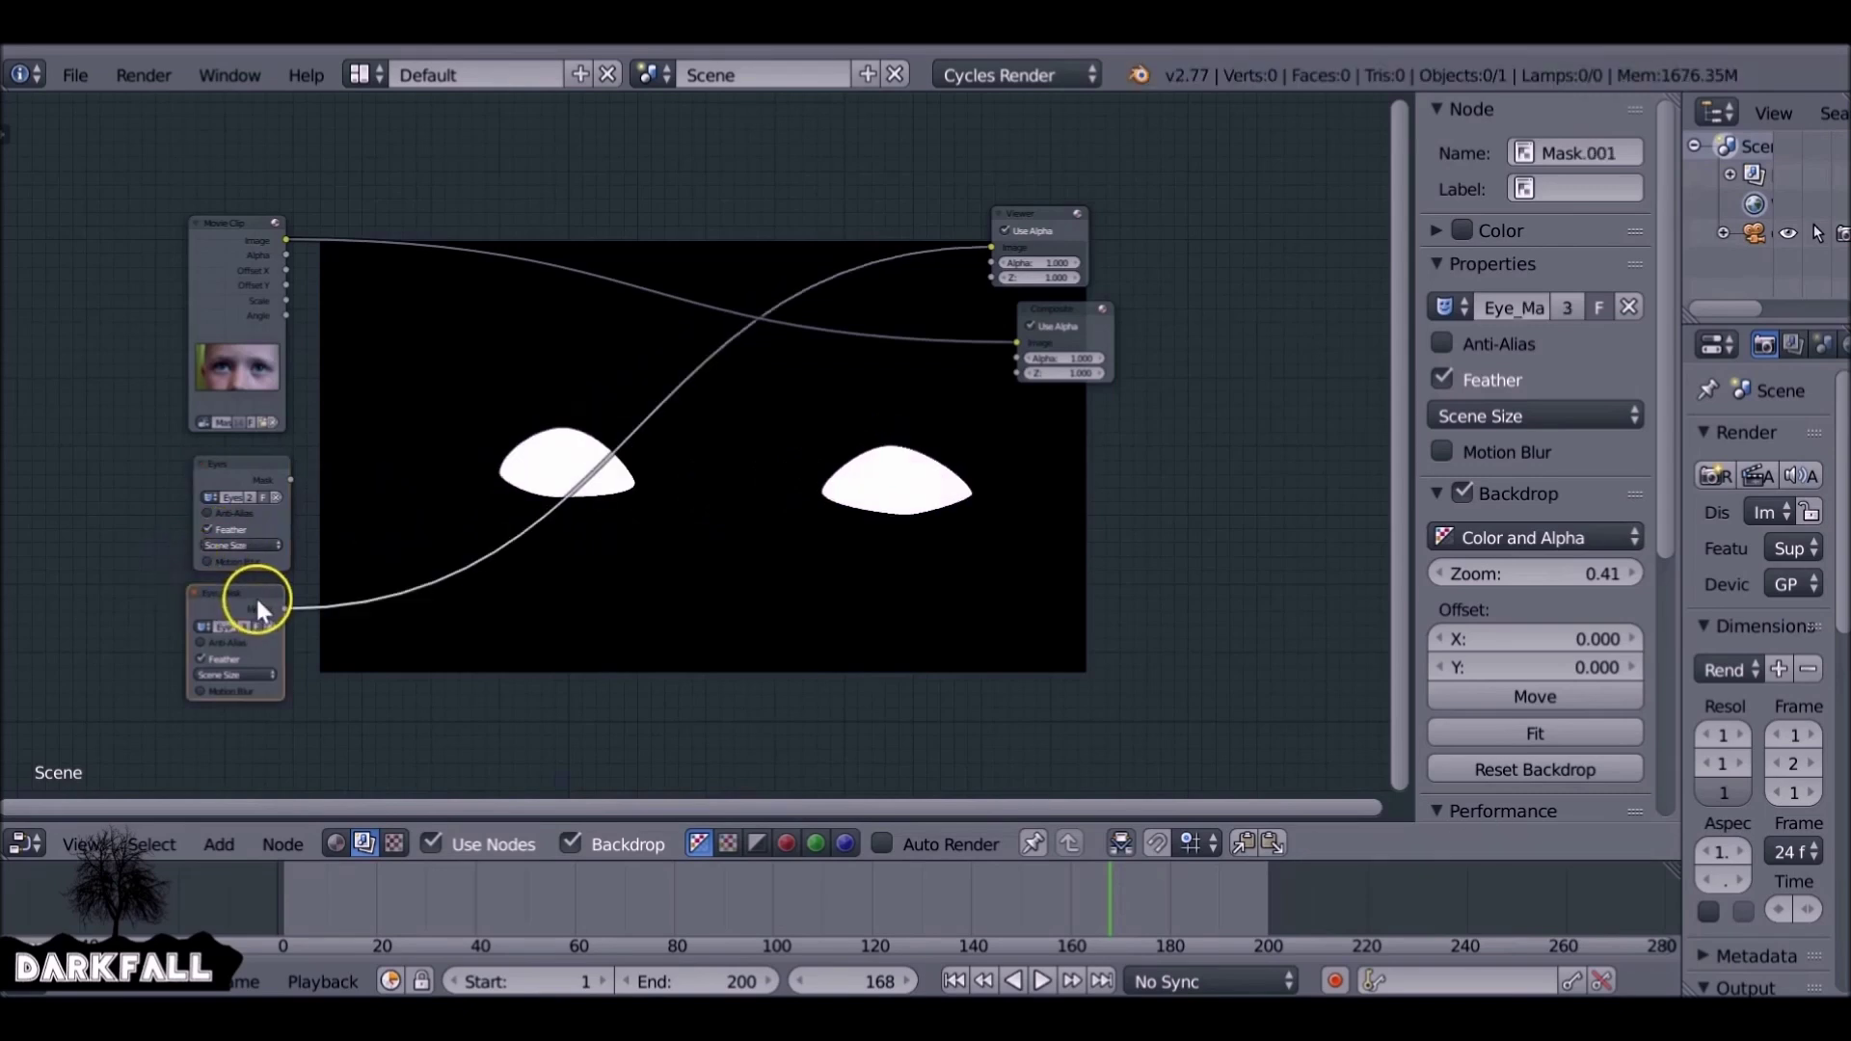
left_click(486, 912)
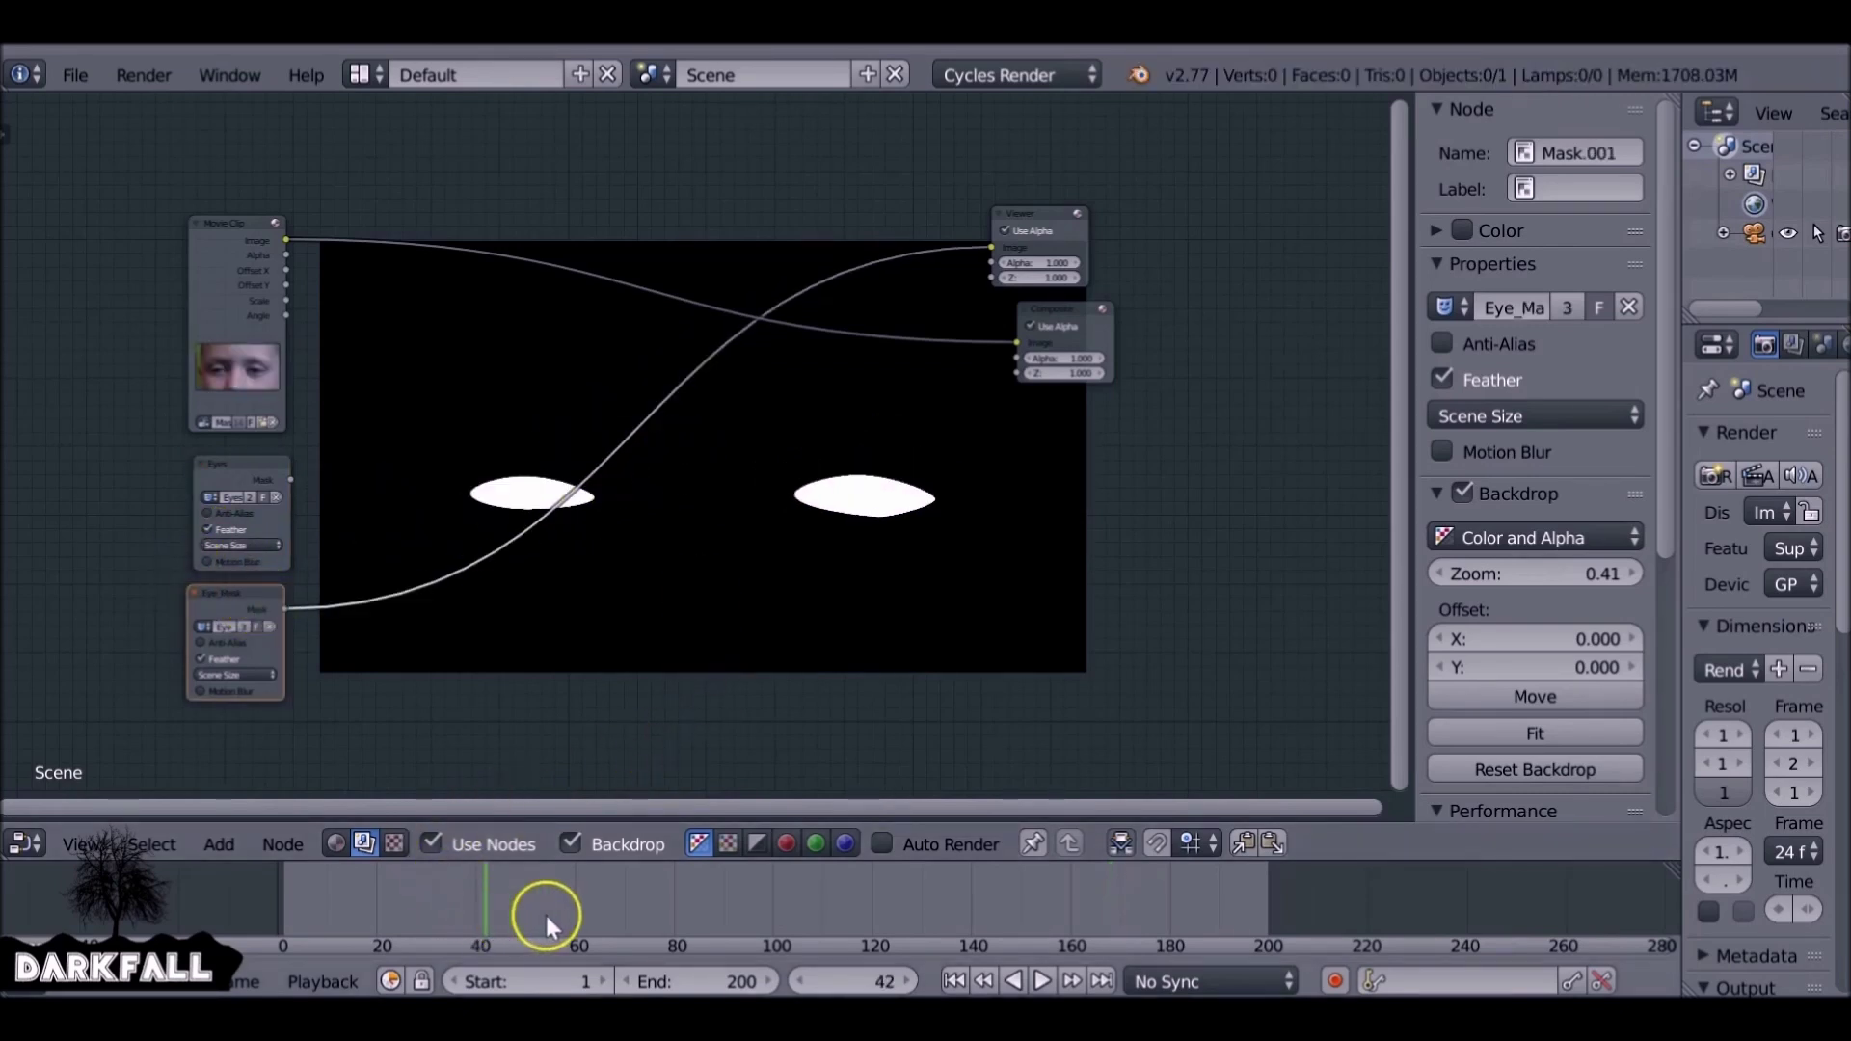
left_click(600, 913)
left_click(739, 882)
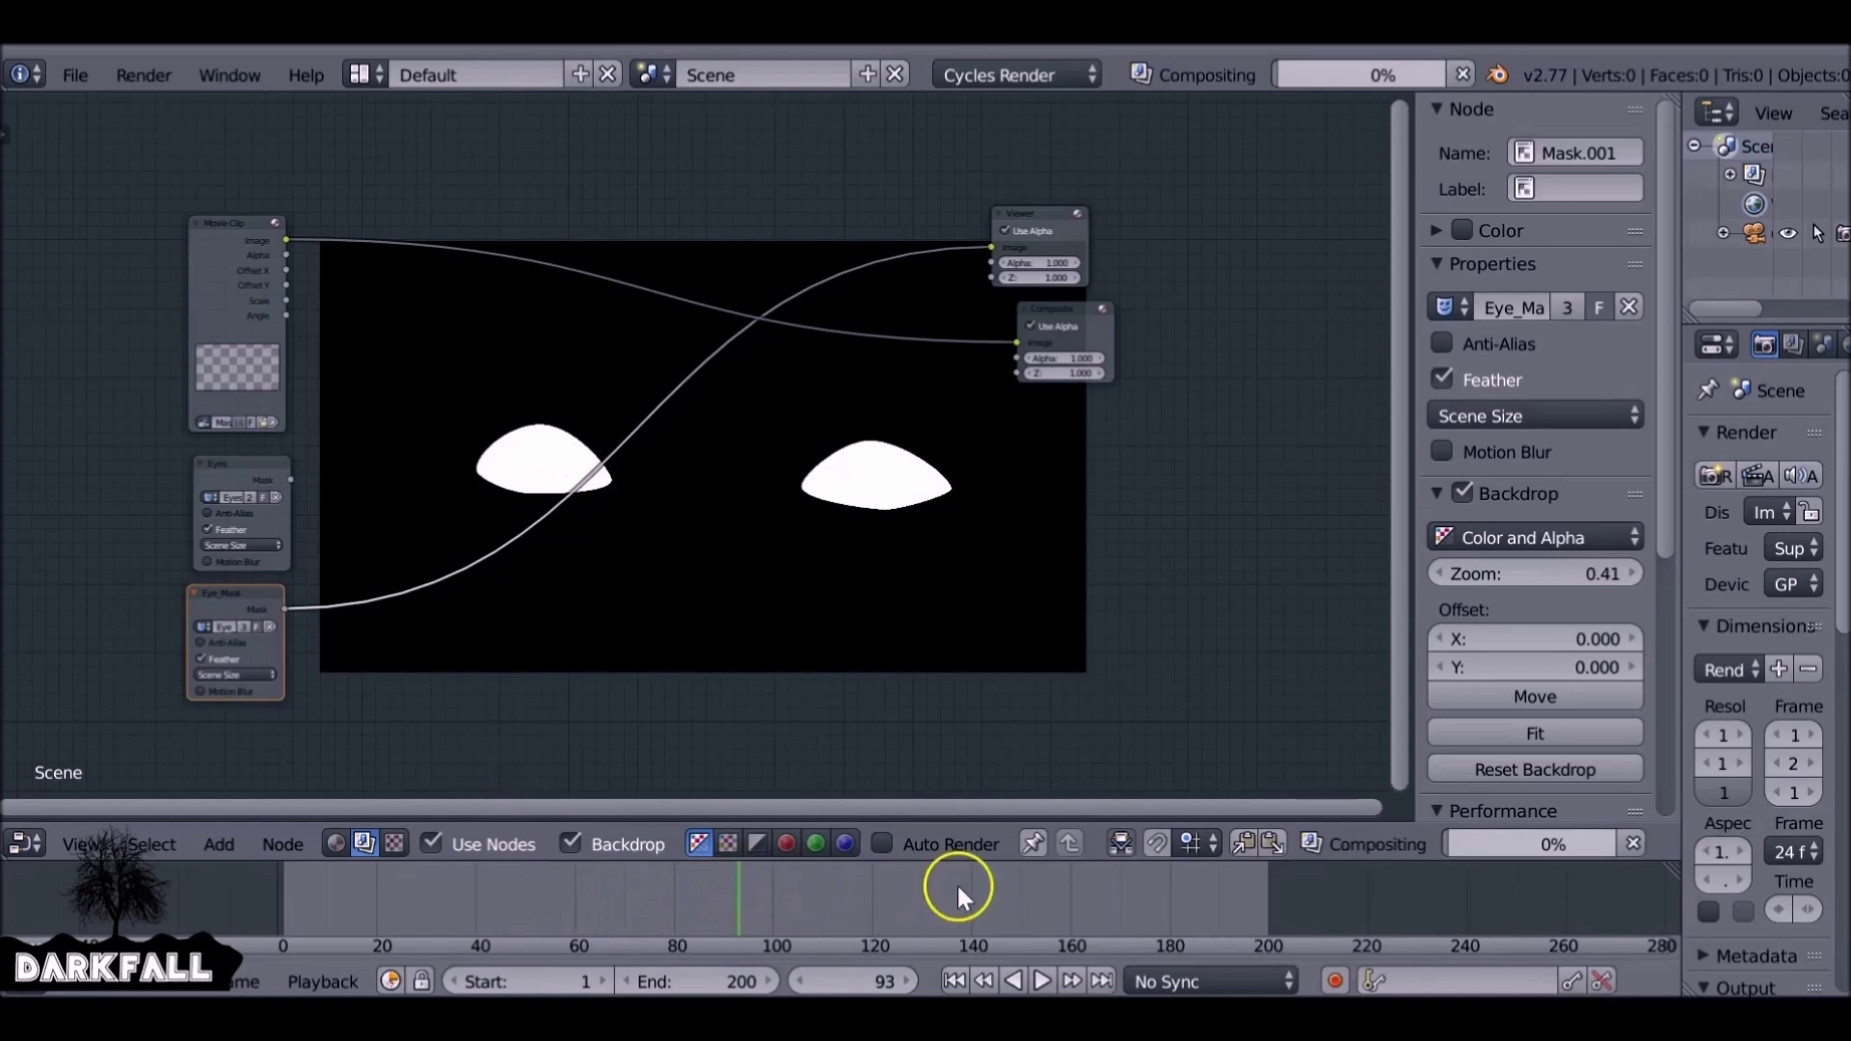
scroll(914, 512, "up", 4)
scroll(907, 512, "down", 4)
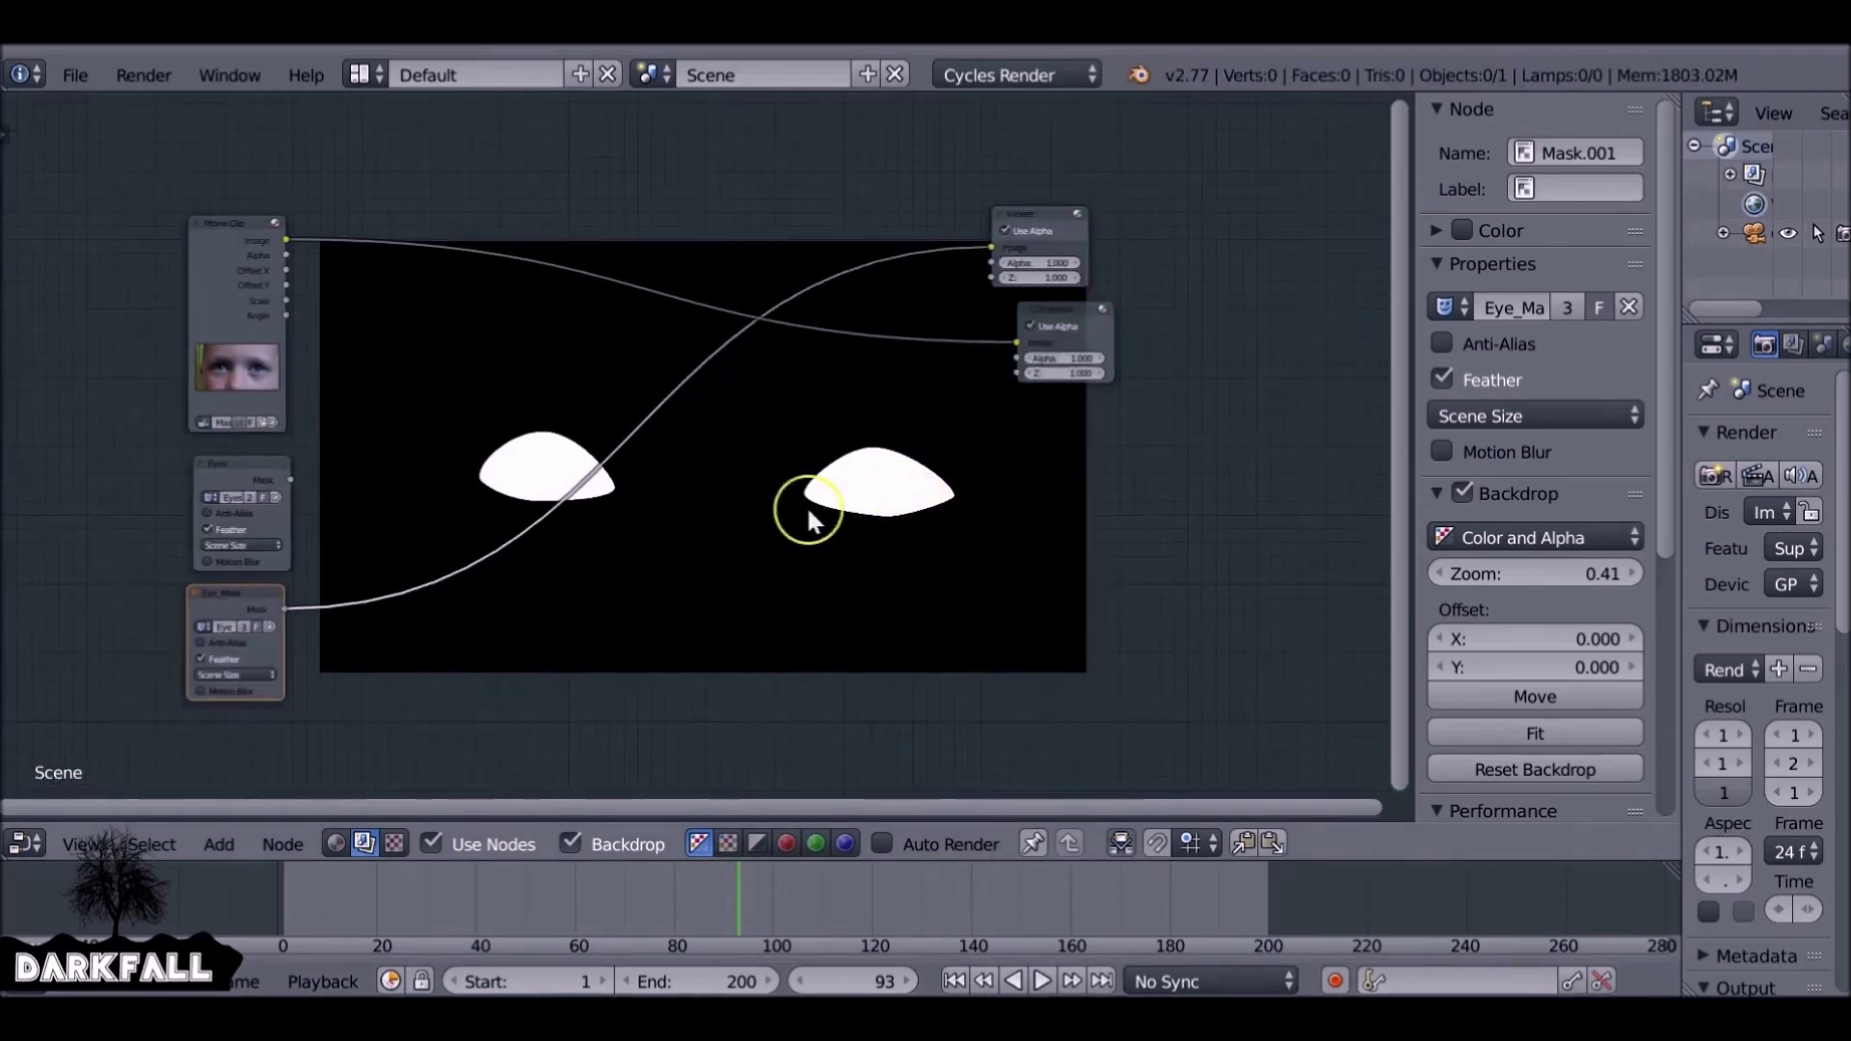
Enable Anti-Alias on both the Eye_Mask and Eyes mask nodes
middle_click_drag(305, 533, 449, 372)
scroll(482, 361, "up", 6)
middle_click_drag(412, 502, 476, 602)
left_click(213, 599)
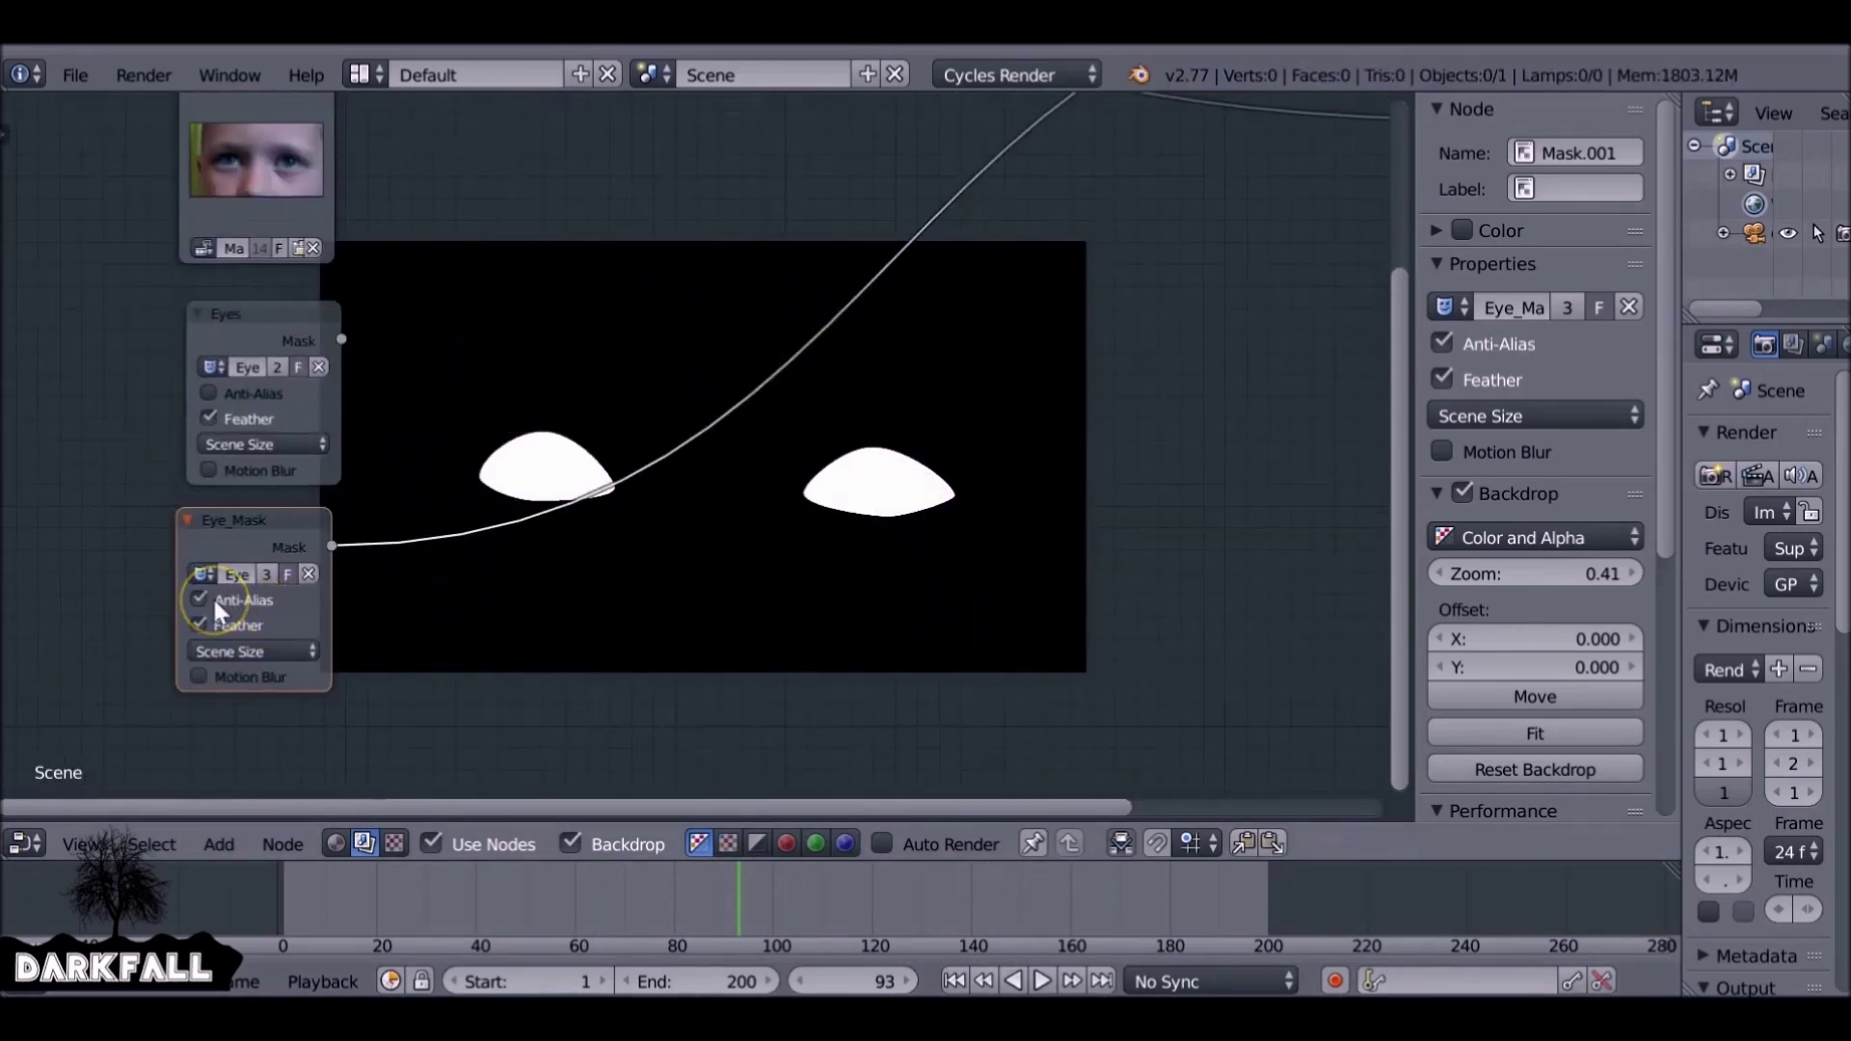
left_click(209, 391)
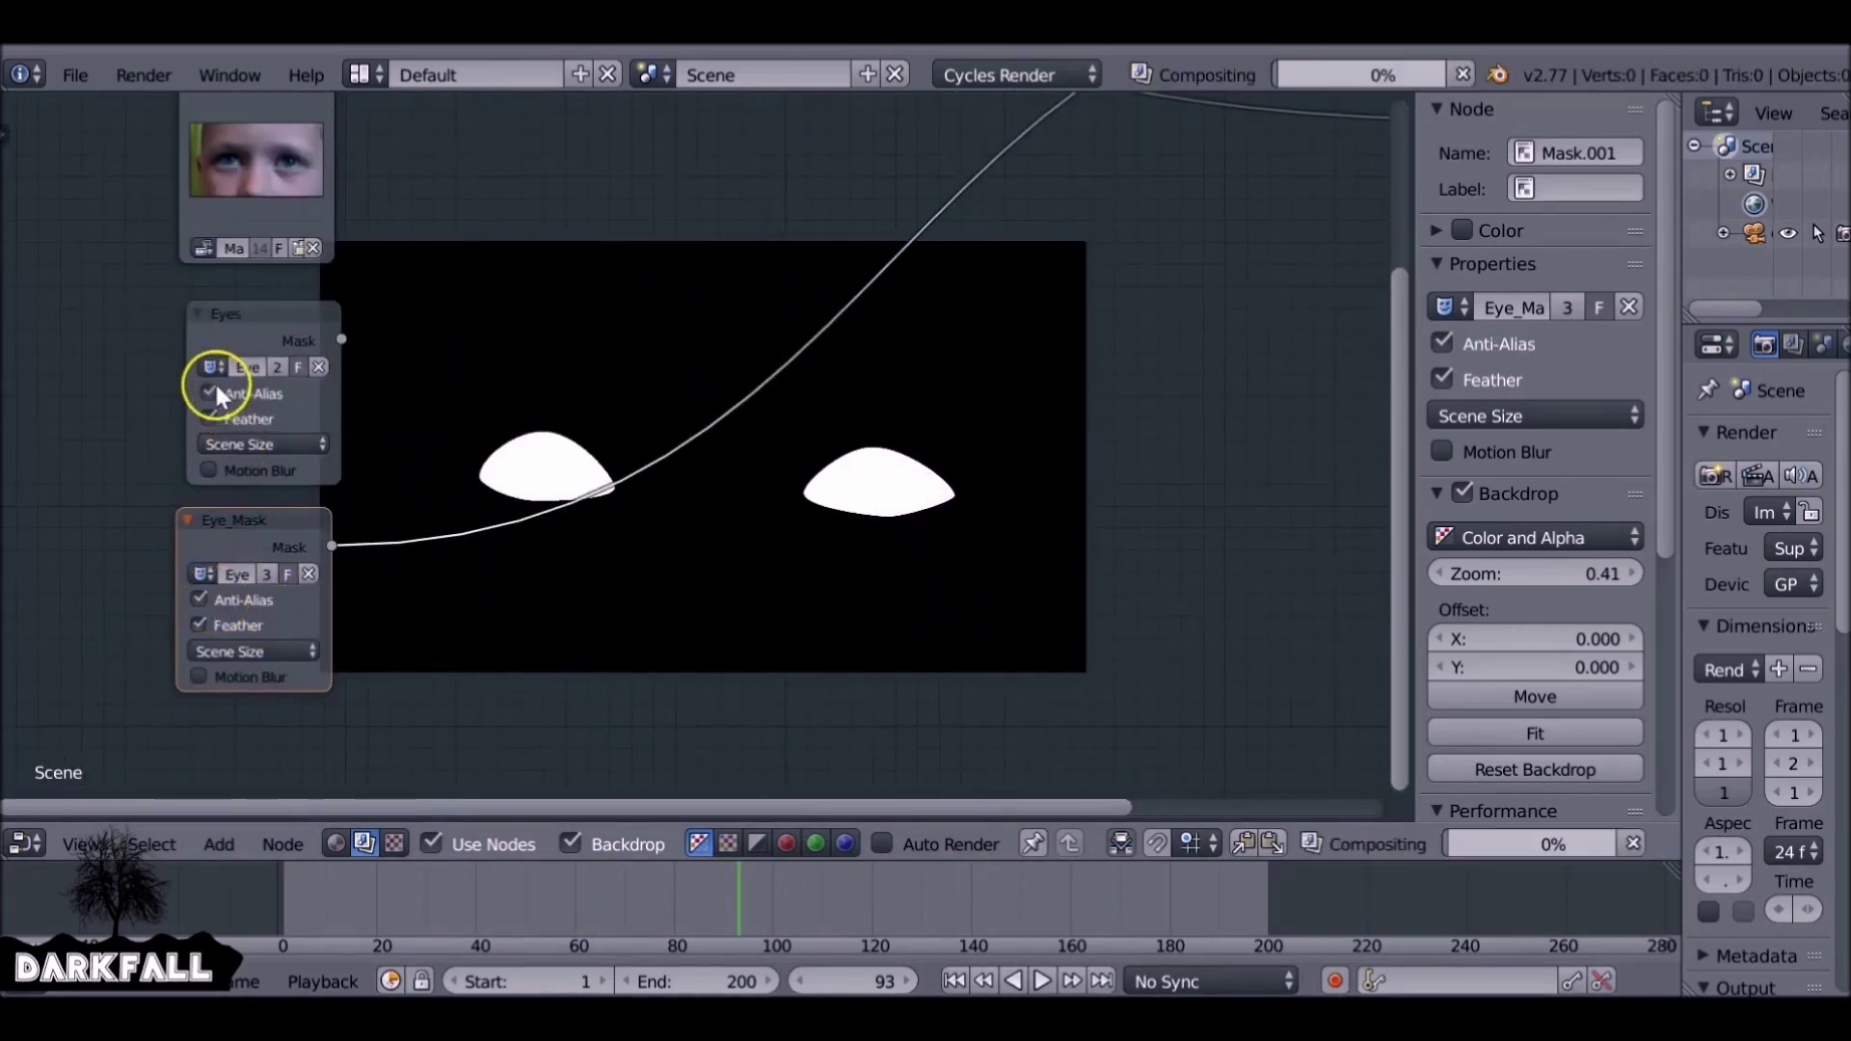
Preview the Eyes mask in the Viewer and reconnect the Movie Clip node to the Viewer
left_click(289, 318, "ctrl+shift")
scroll(744, 442, "down", 2)
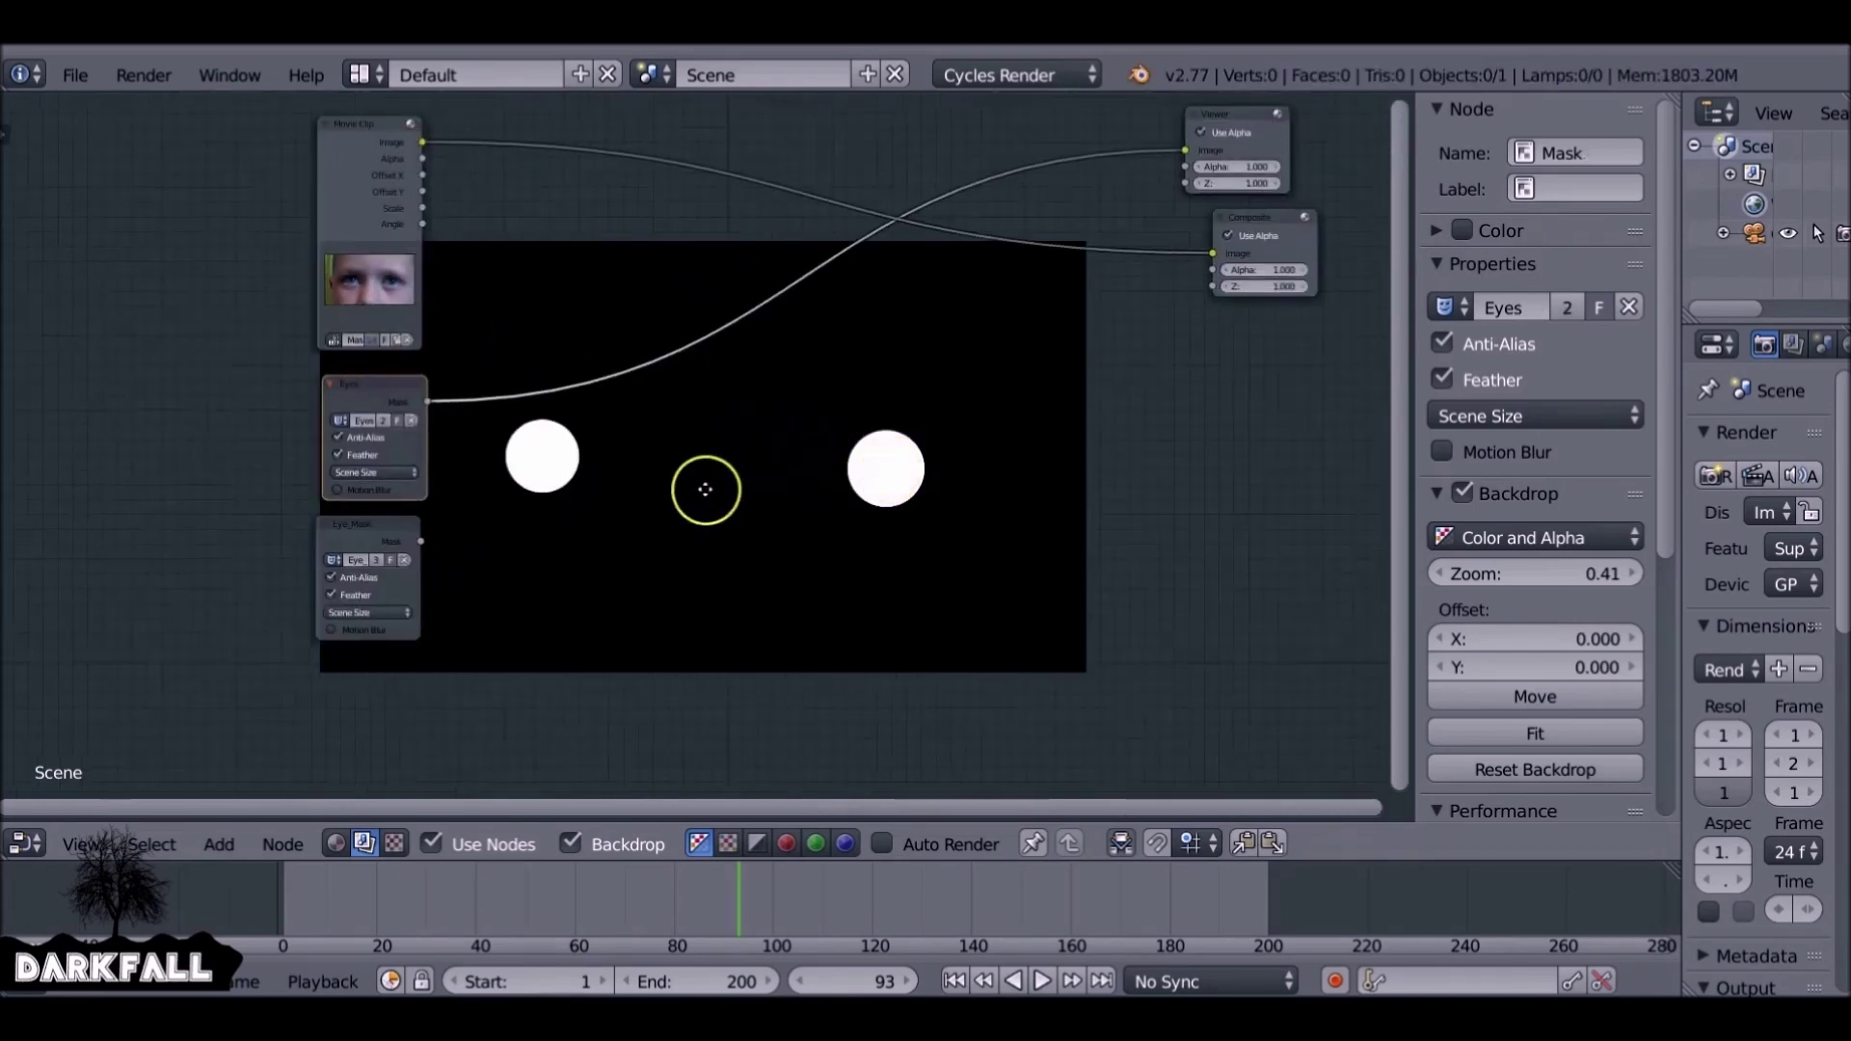
middle_click_drag(744, 442, 681, 536)
left_click(301, 245, "ctrl+shift")
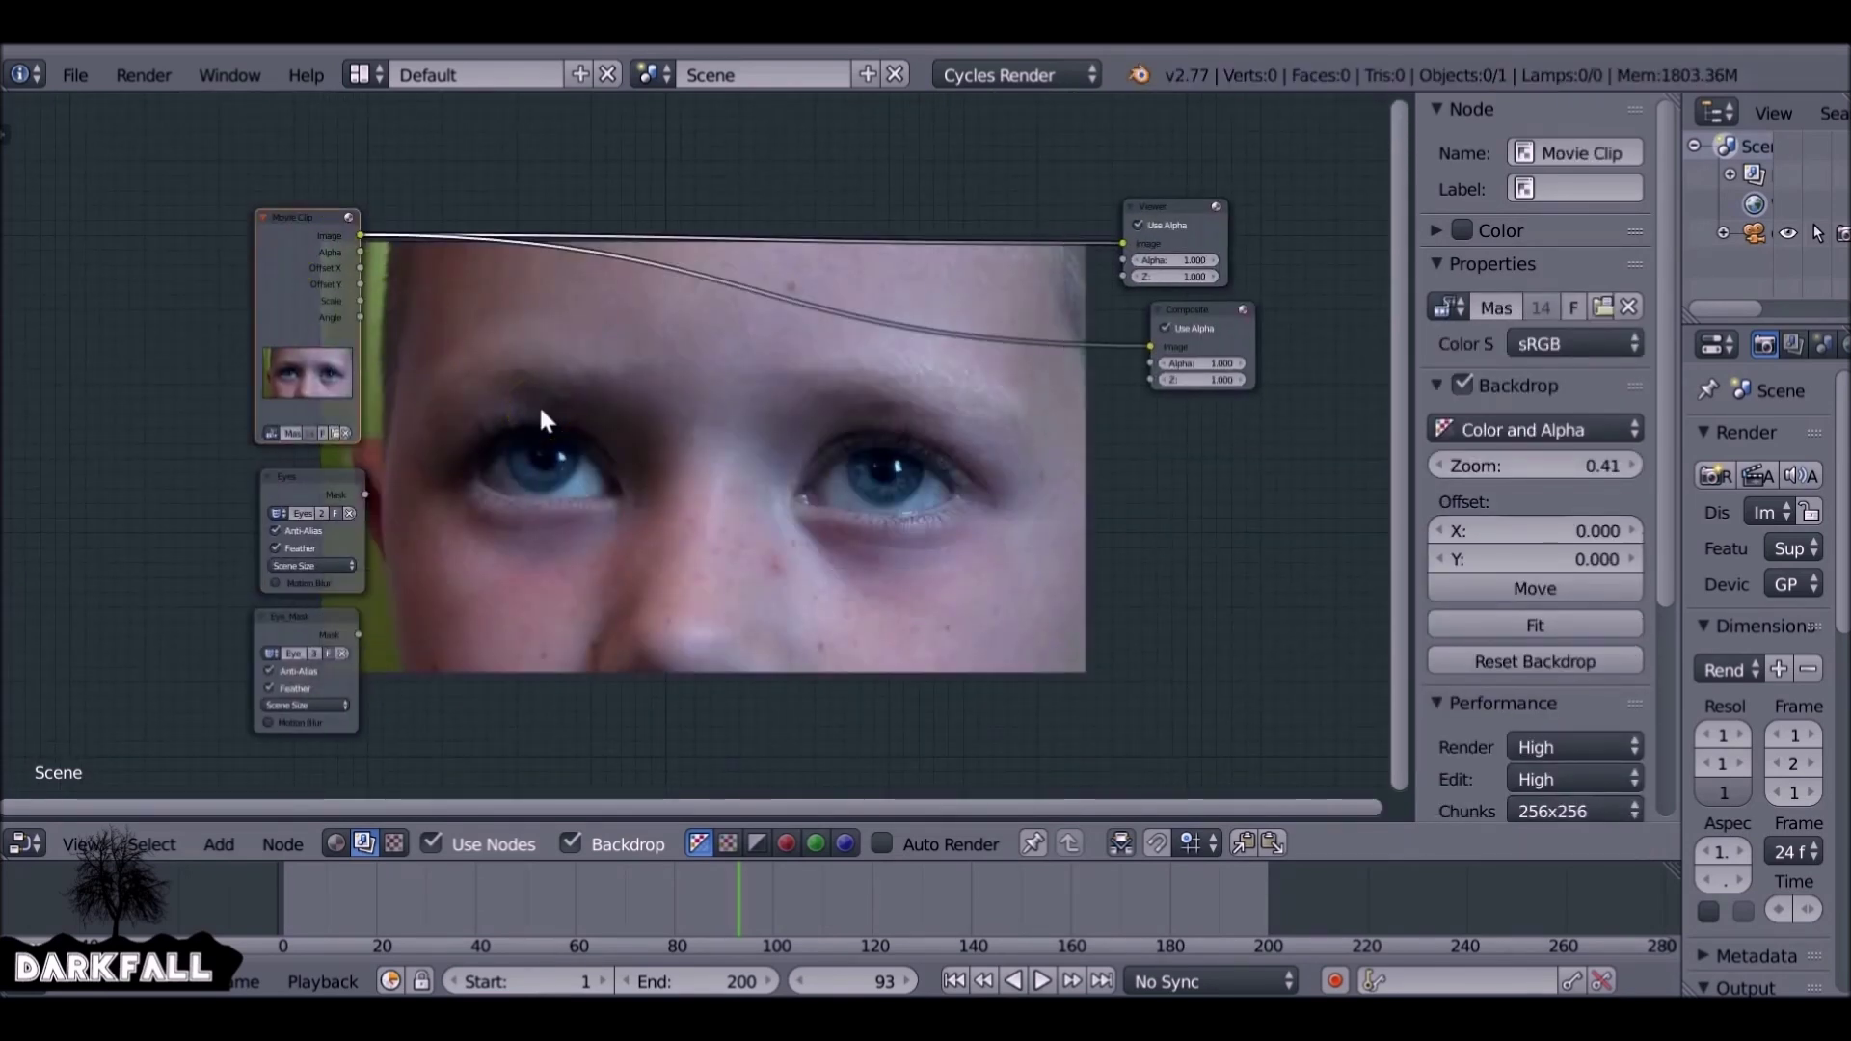
Insert a Mix color node between Movie Clip and Viewer, and link the clip image to its second image input as well
key("shift+a")
left_click(507, 469)
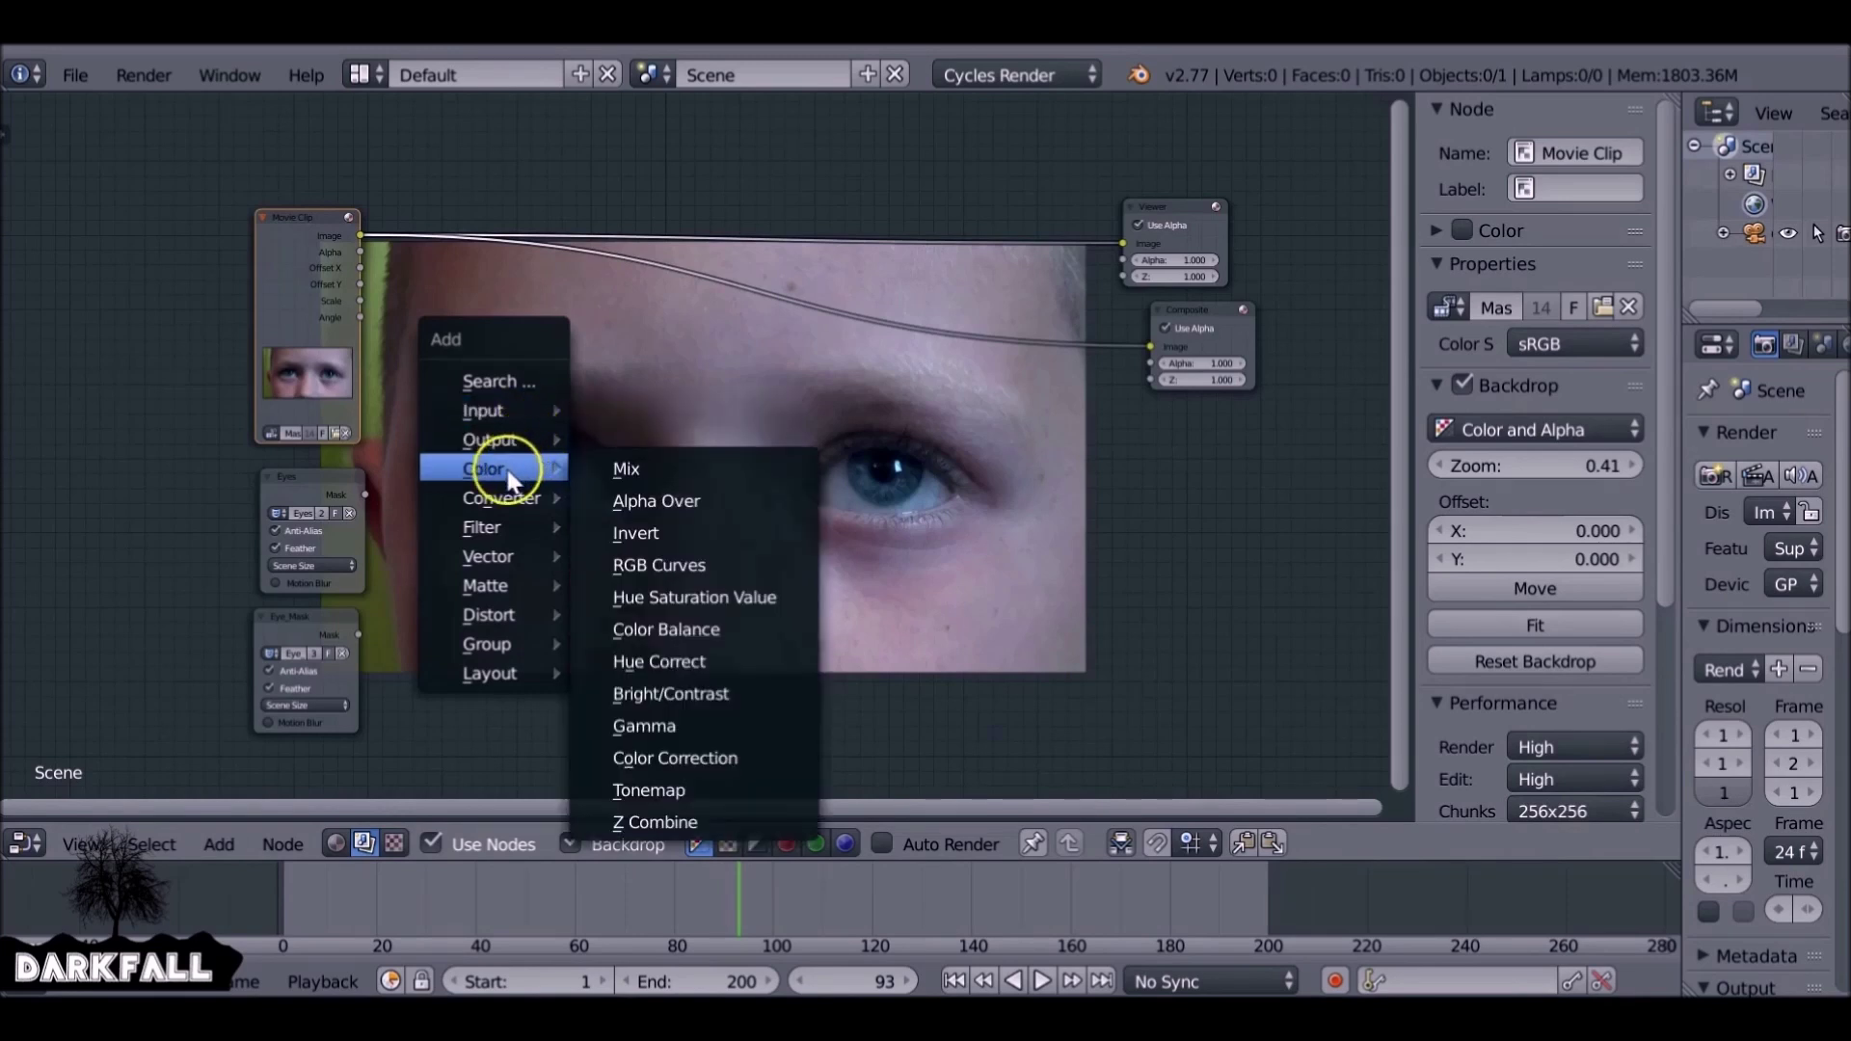
left_click(627, 471)
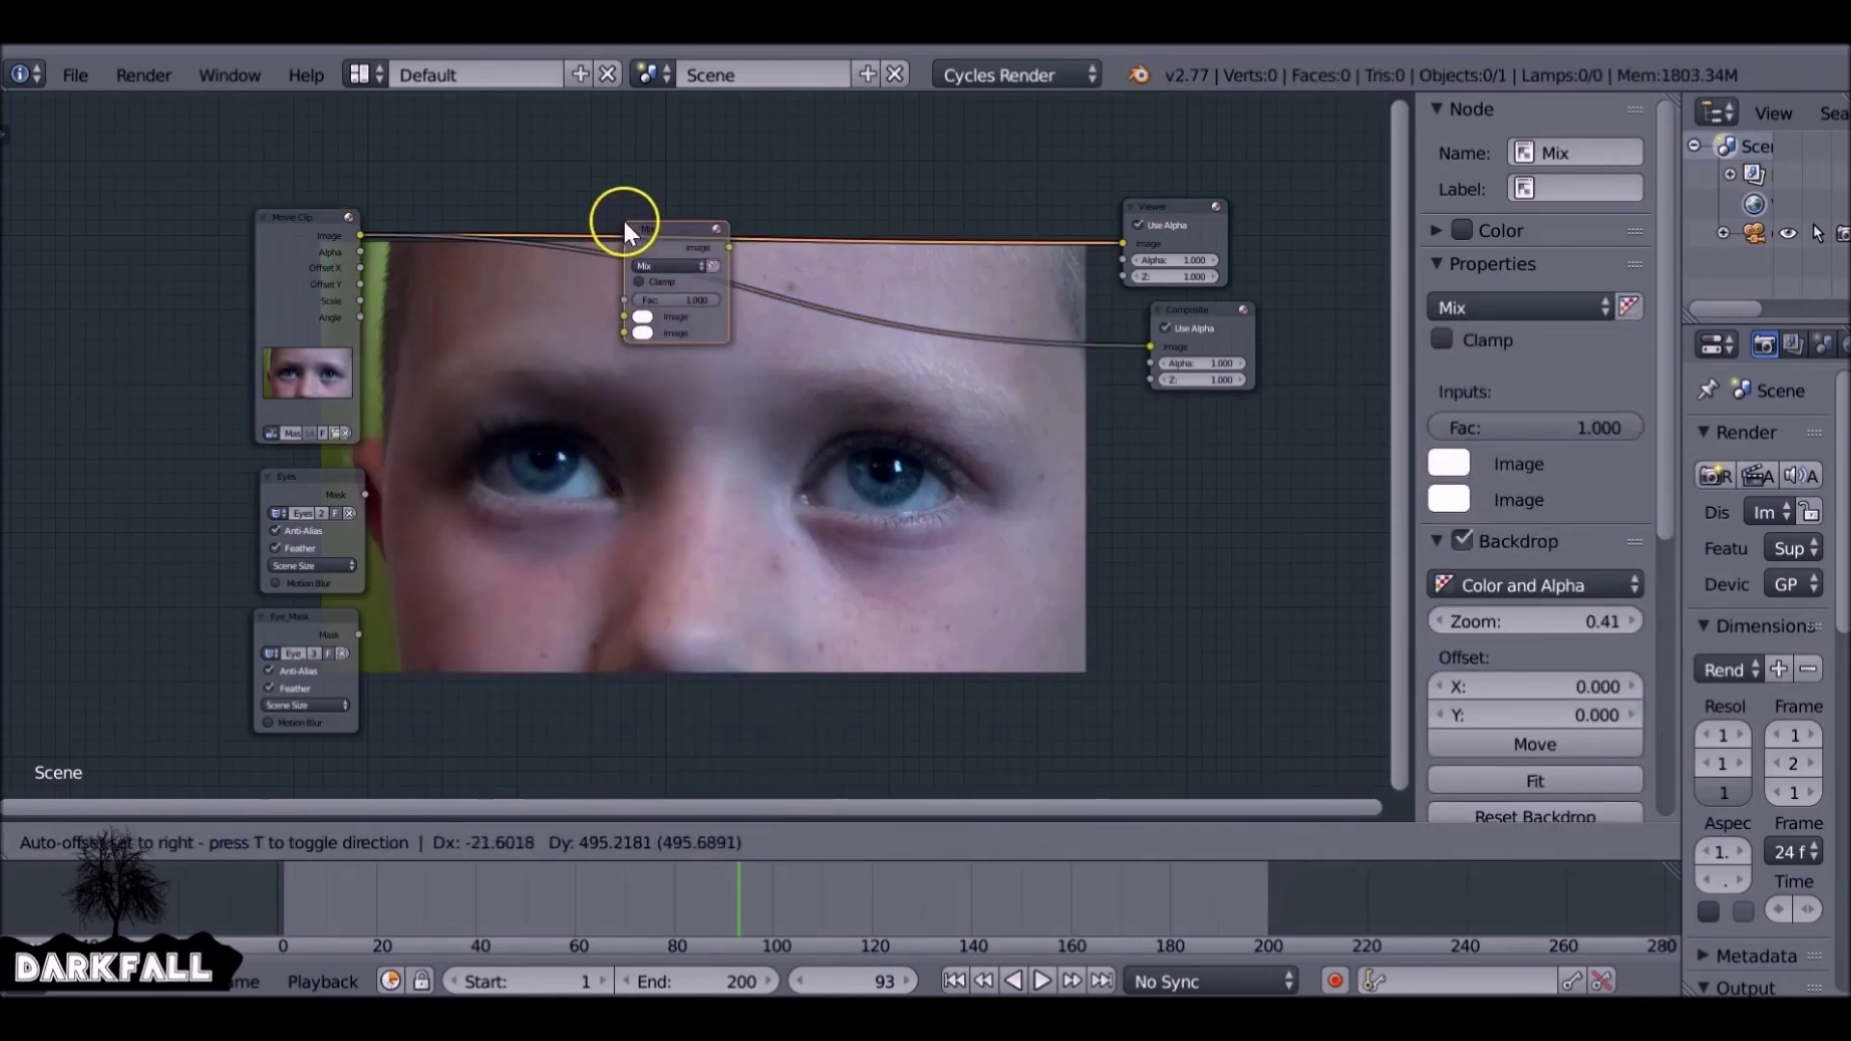
left_click(624, 221)
middle_click_drag(600, 311, 544, 516, "ctrl")
left_click_drag(254, 278, 582, 392)
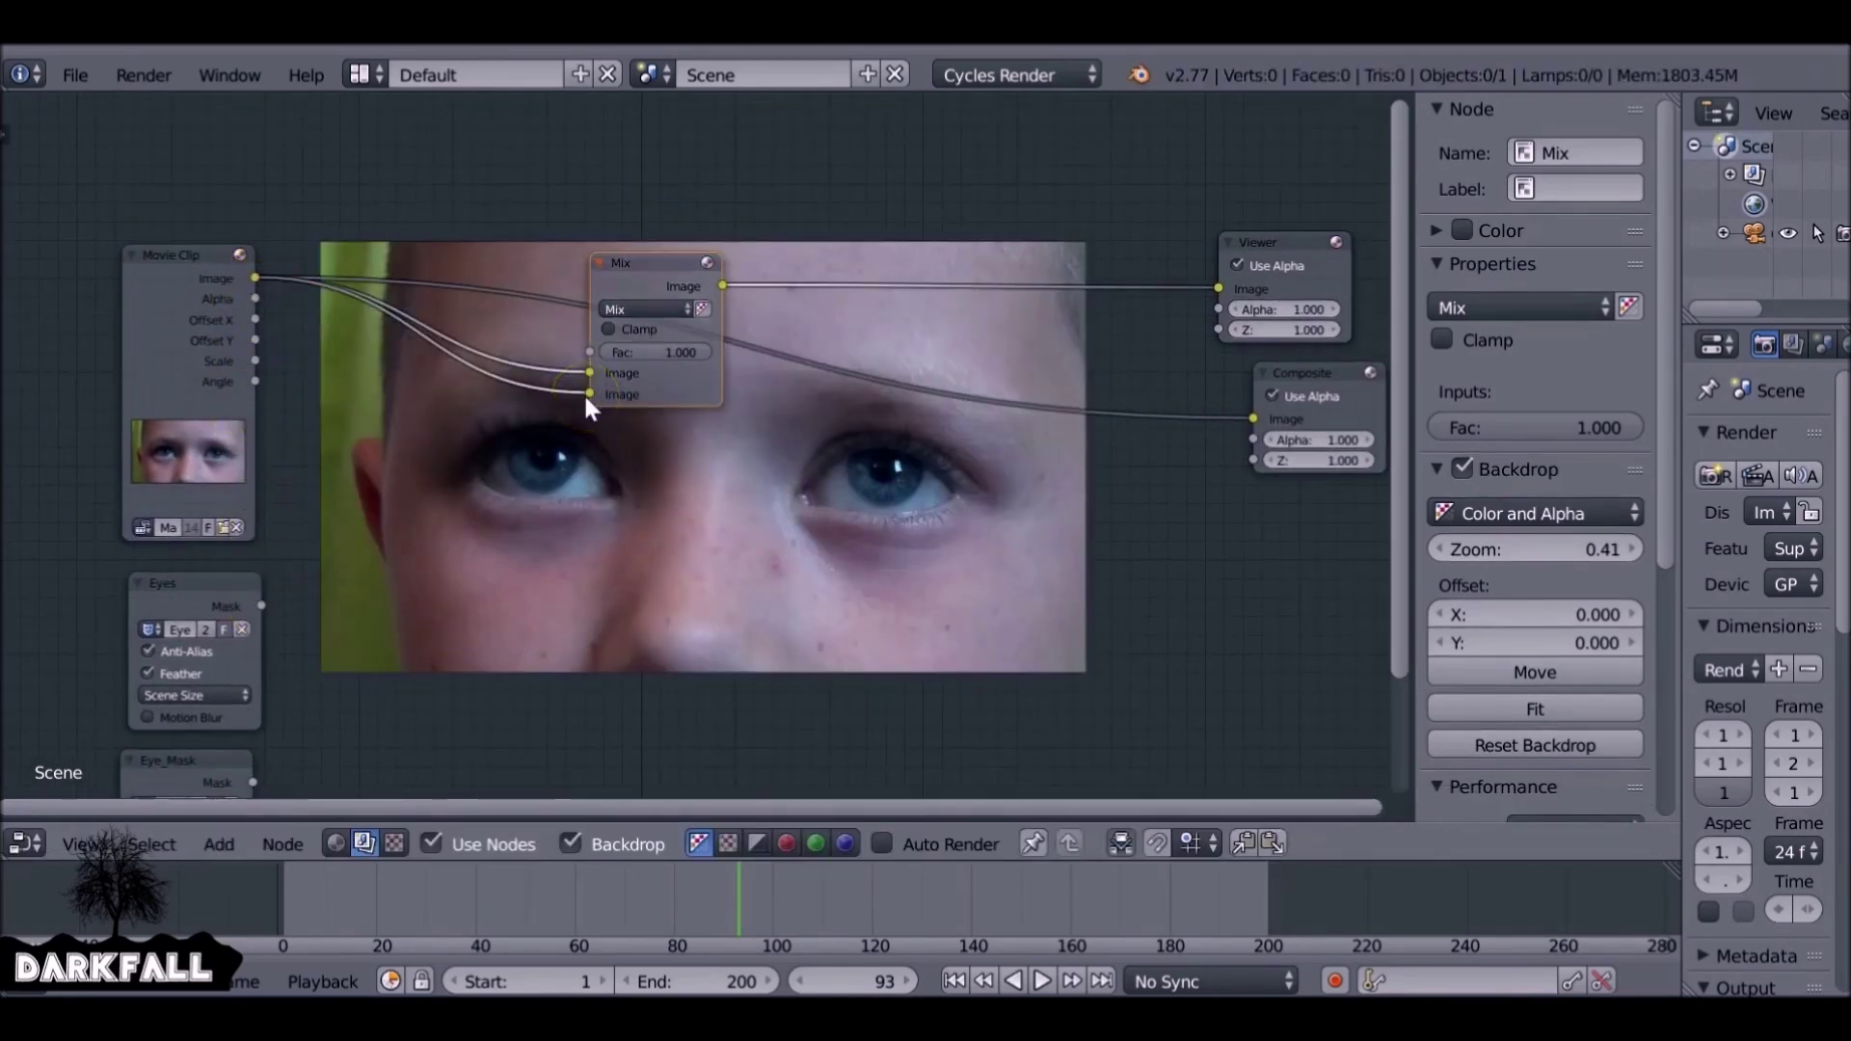
Connect the Eyes mask to the Mix node's Fac input, previewing the mask and the Mix output in the Viewer
left_click_drag(206, 594, 591, 352)
left_click(457, 512, "ctrl+shift")
left_click(617, 275, "ctrl+shift")
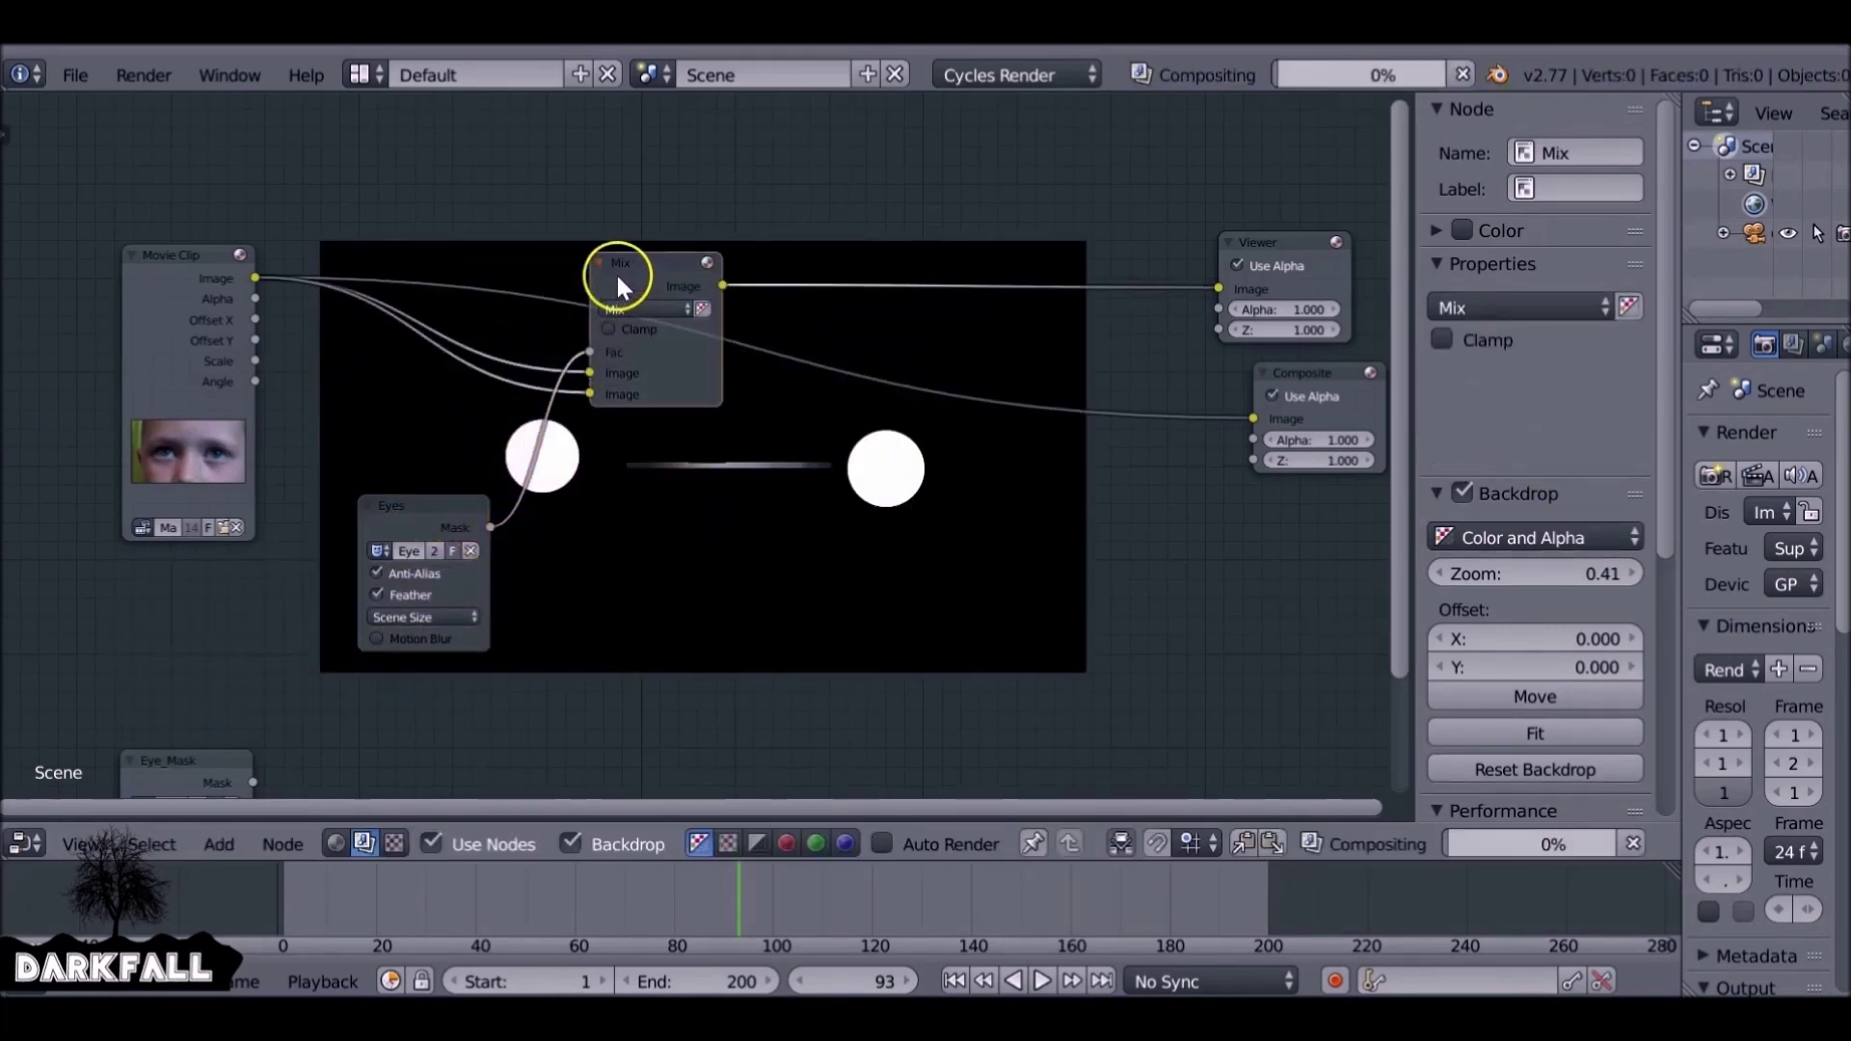
Compare the Movie Clip image with the Mix node's output by alternating the two in the Viewer
middle_click_drag(649, 495, 540, 394)
left_click(73, 182)
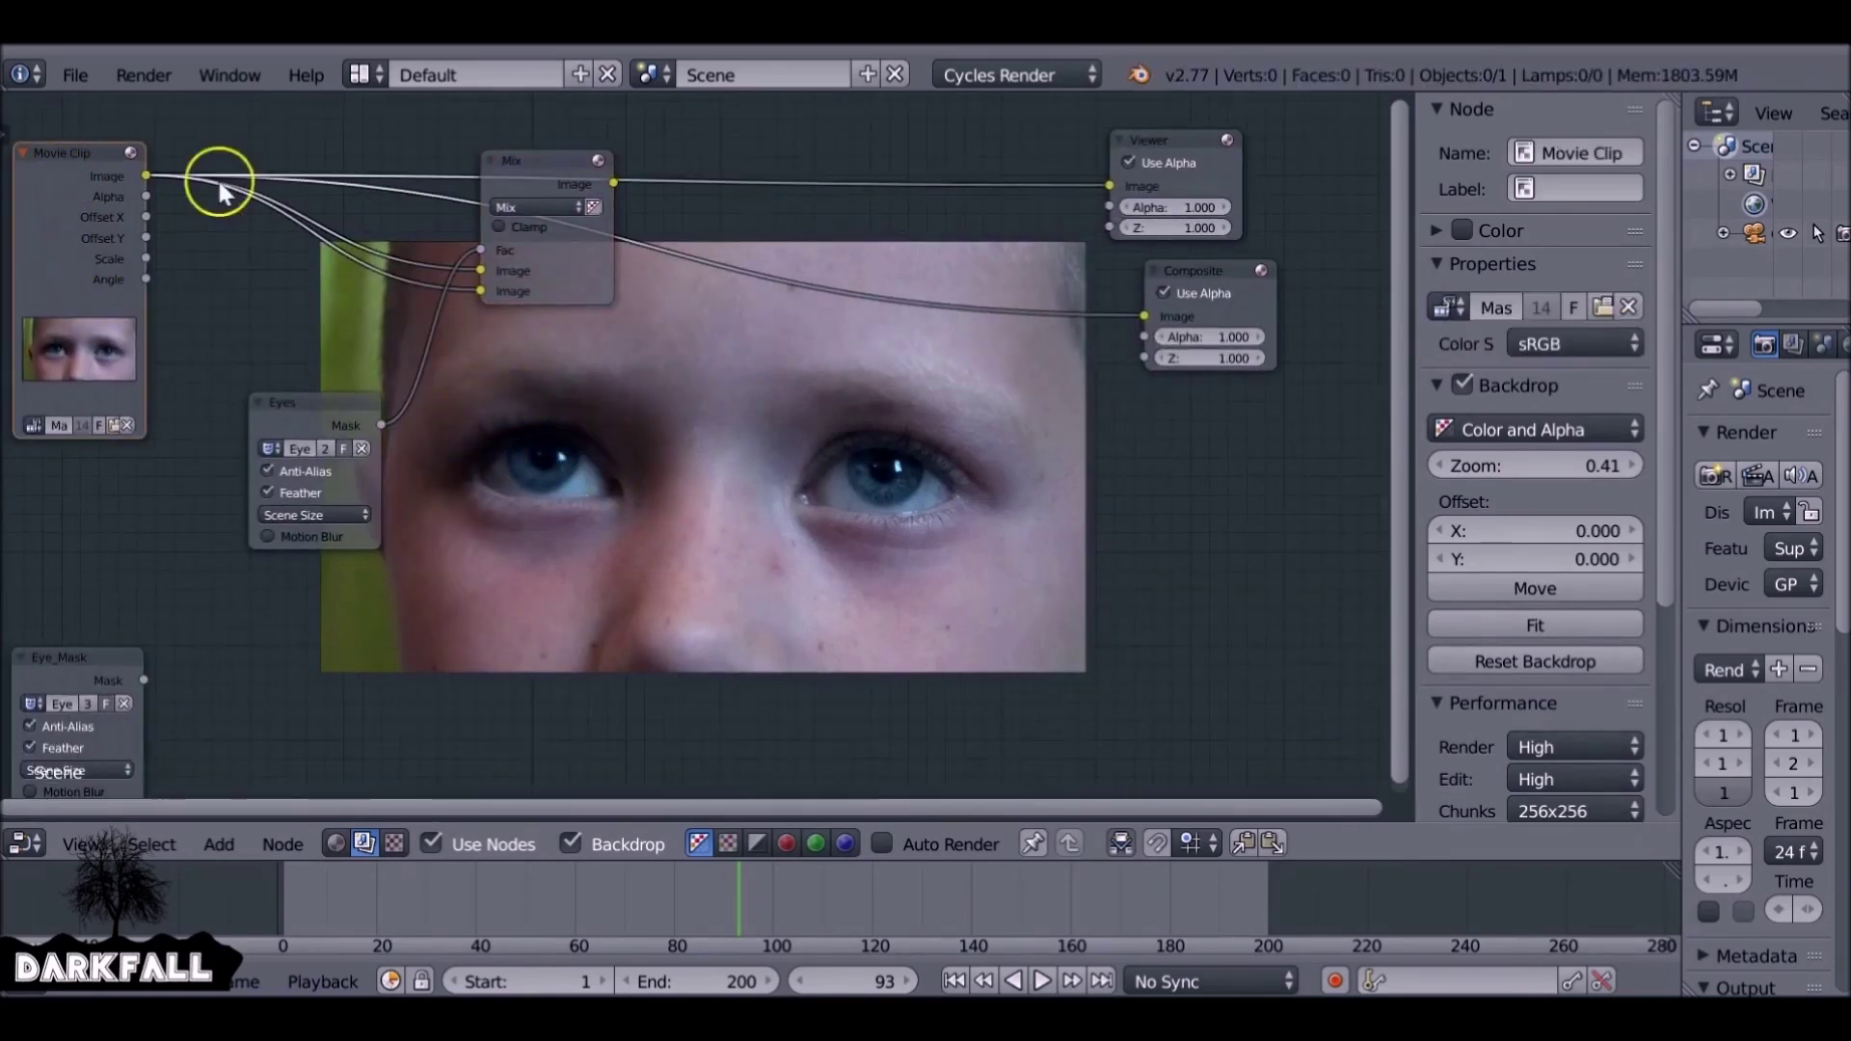
left_click(536, 160)
left_click(73, 159)
left_click(546, 160)
left_click(67, 150)
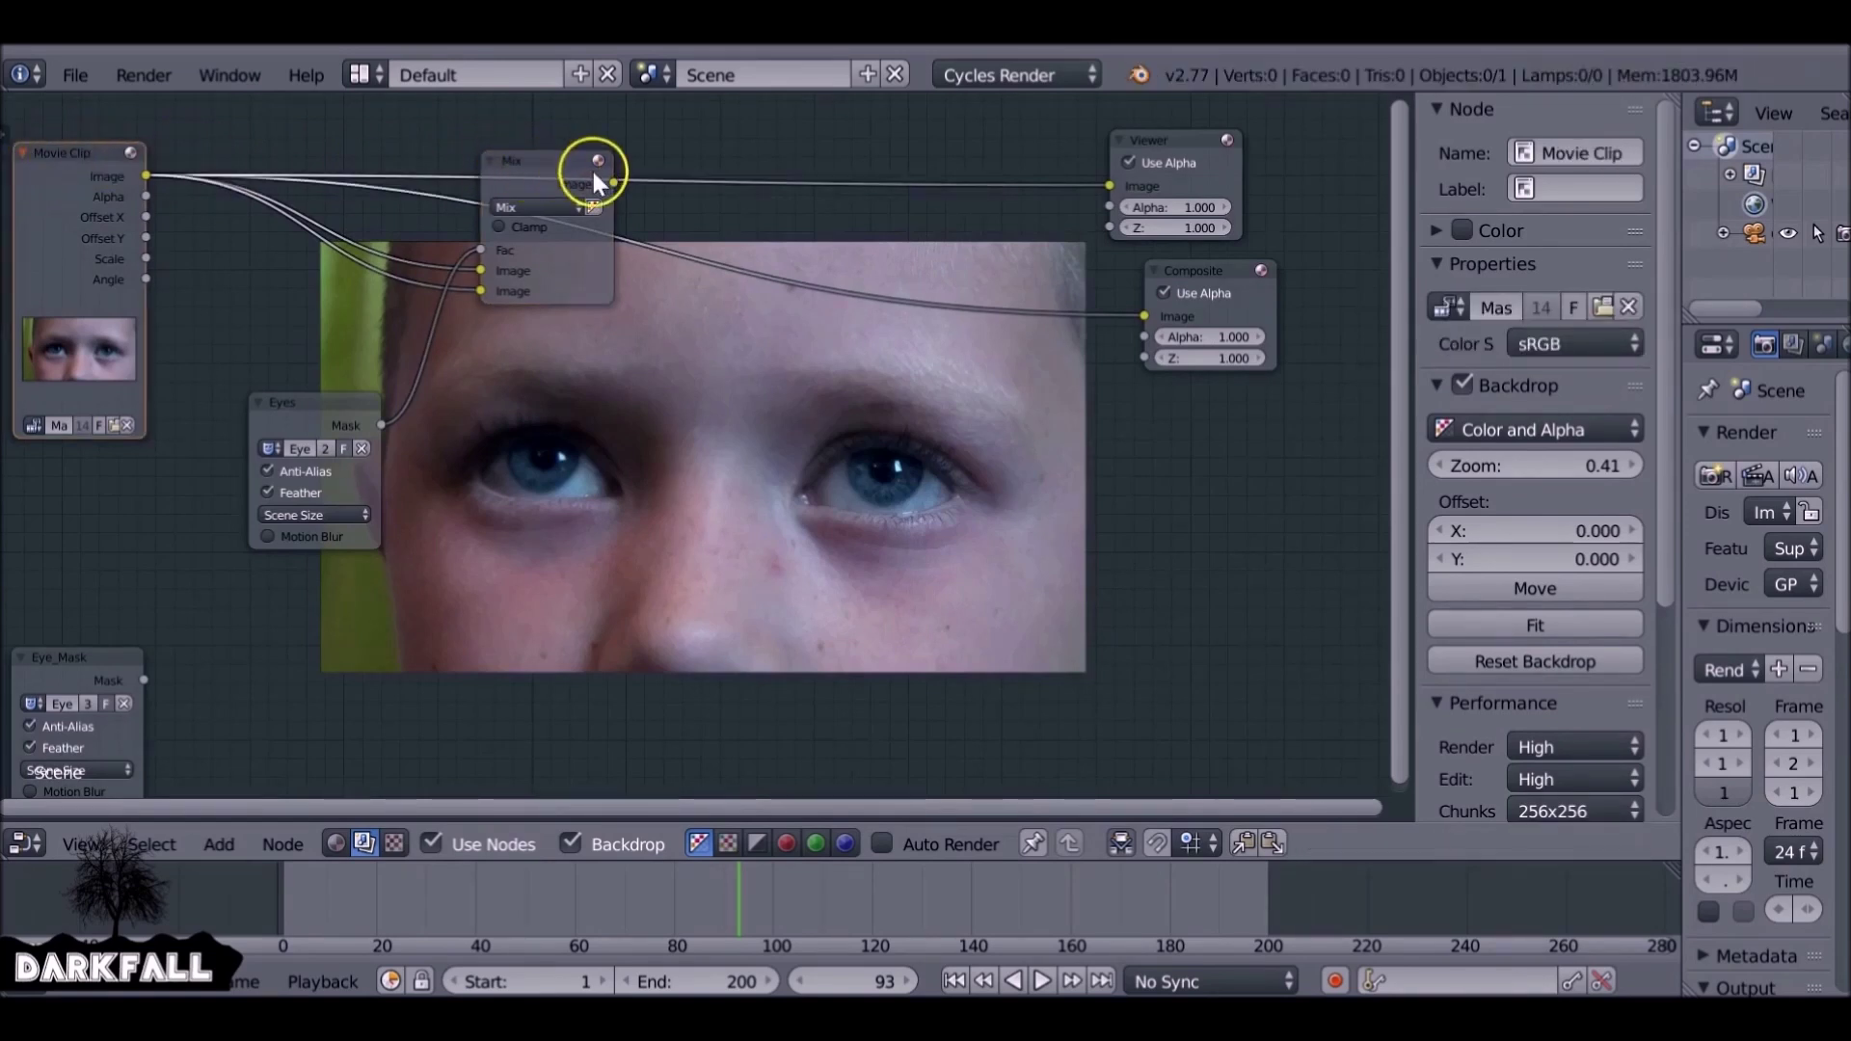
left_click(541, 160)
Insert an RGB Curves node between Movie Clip and the Mix node's second image input, collapse it, and move the Eyes mask node above them
key("shift+a")
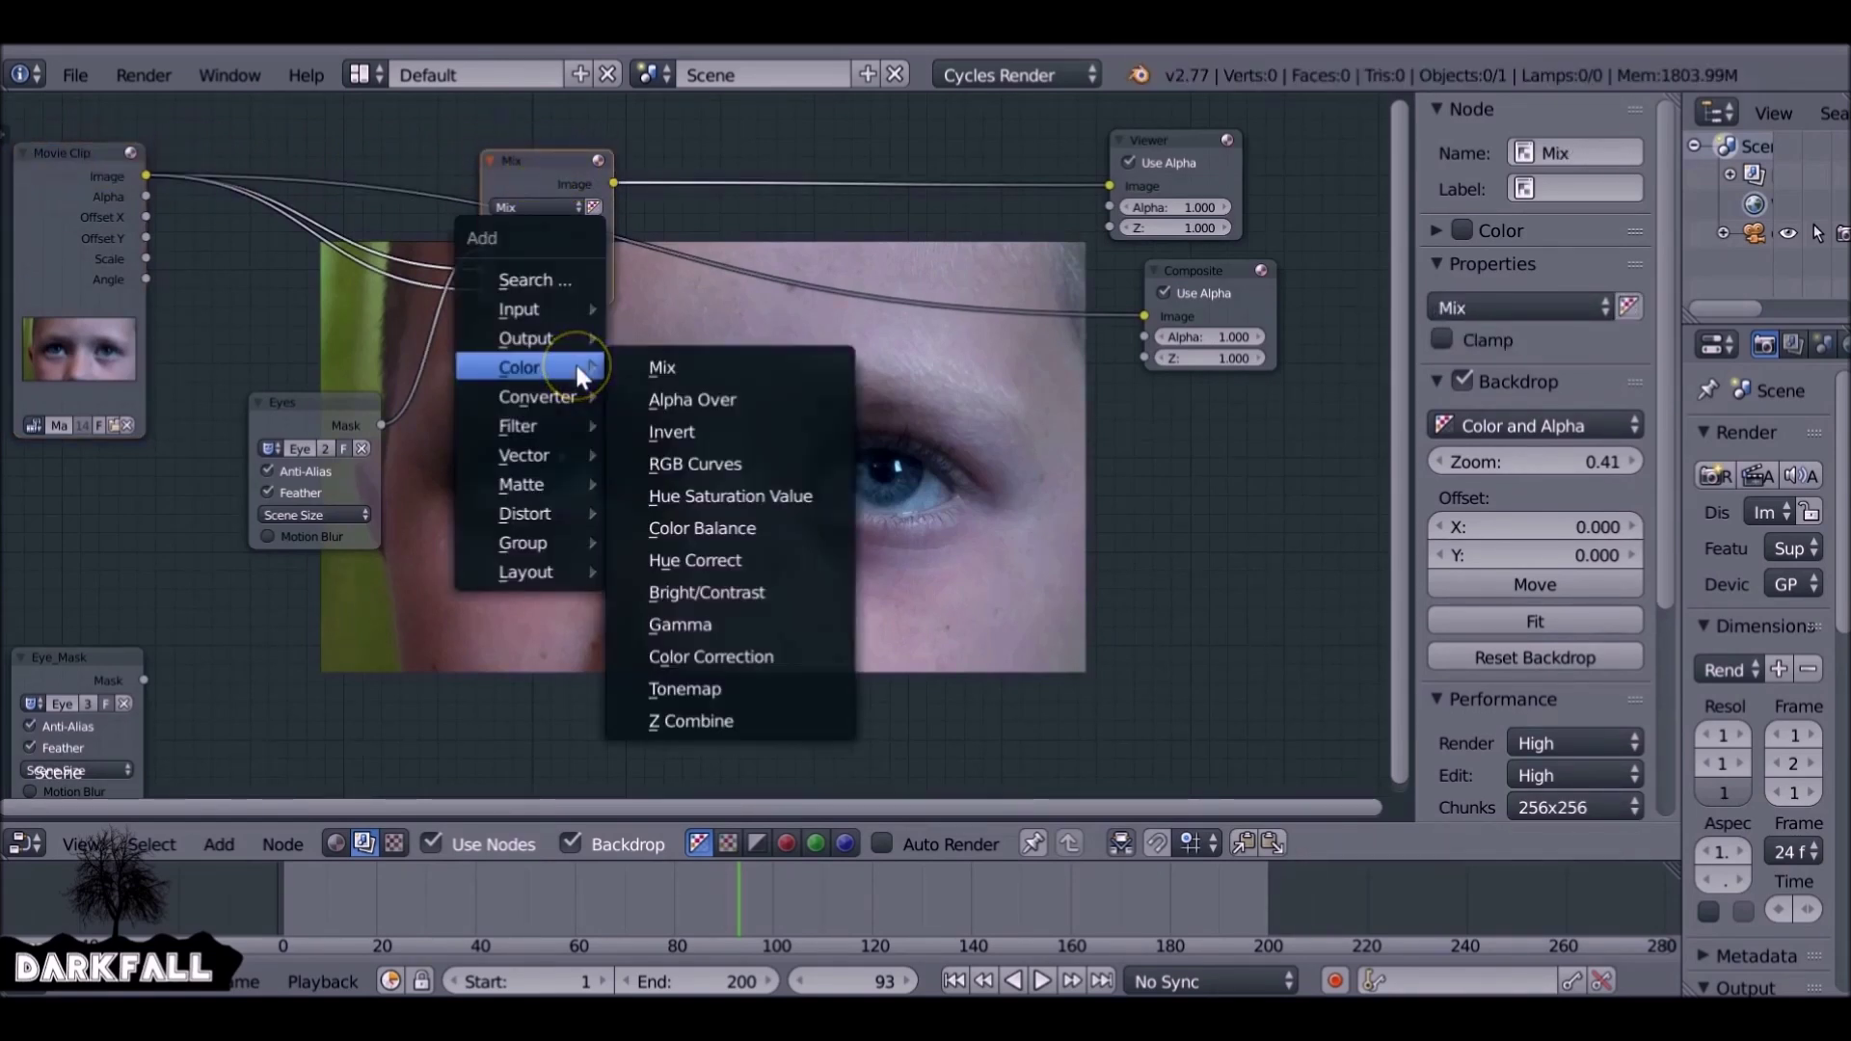
left_click(695, 461)
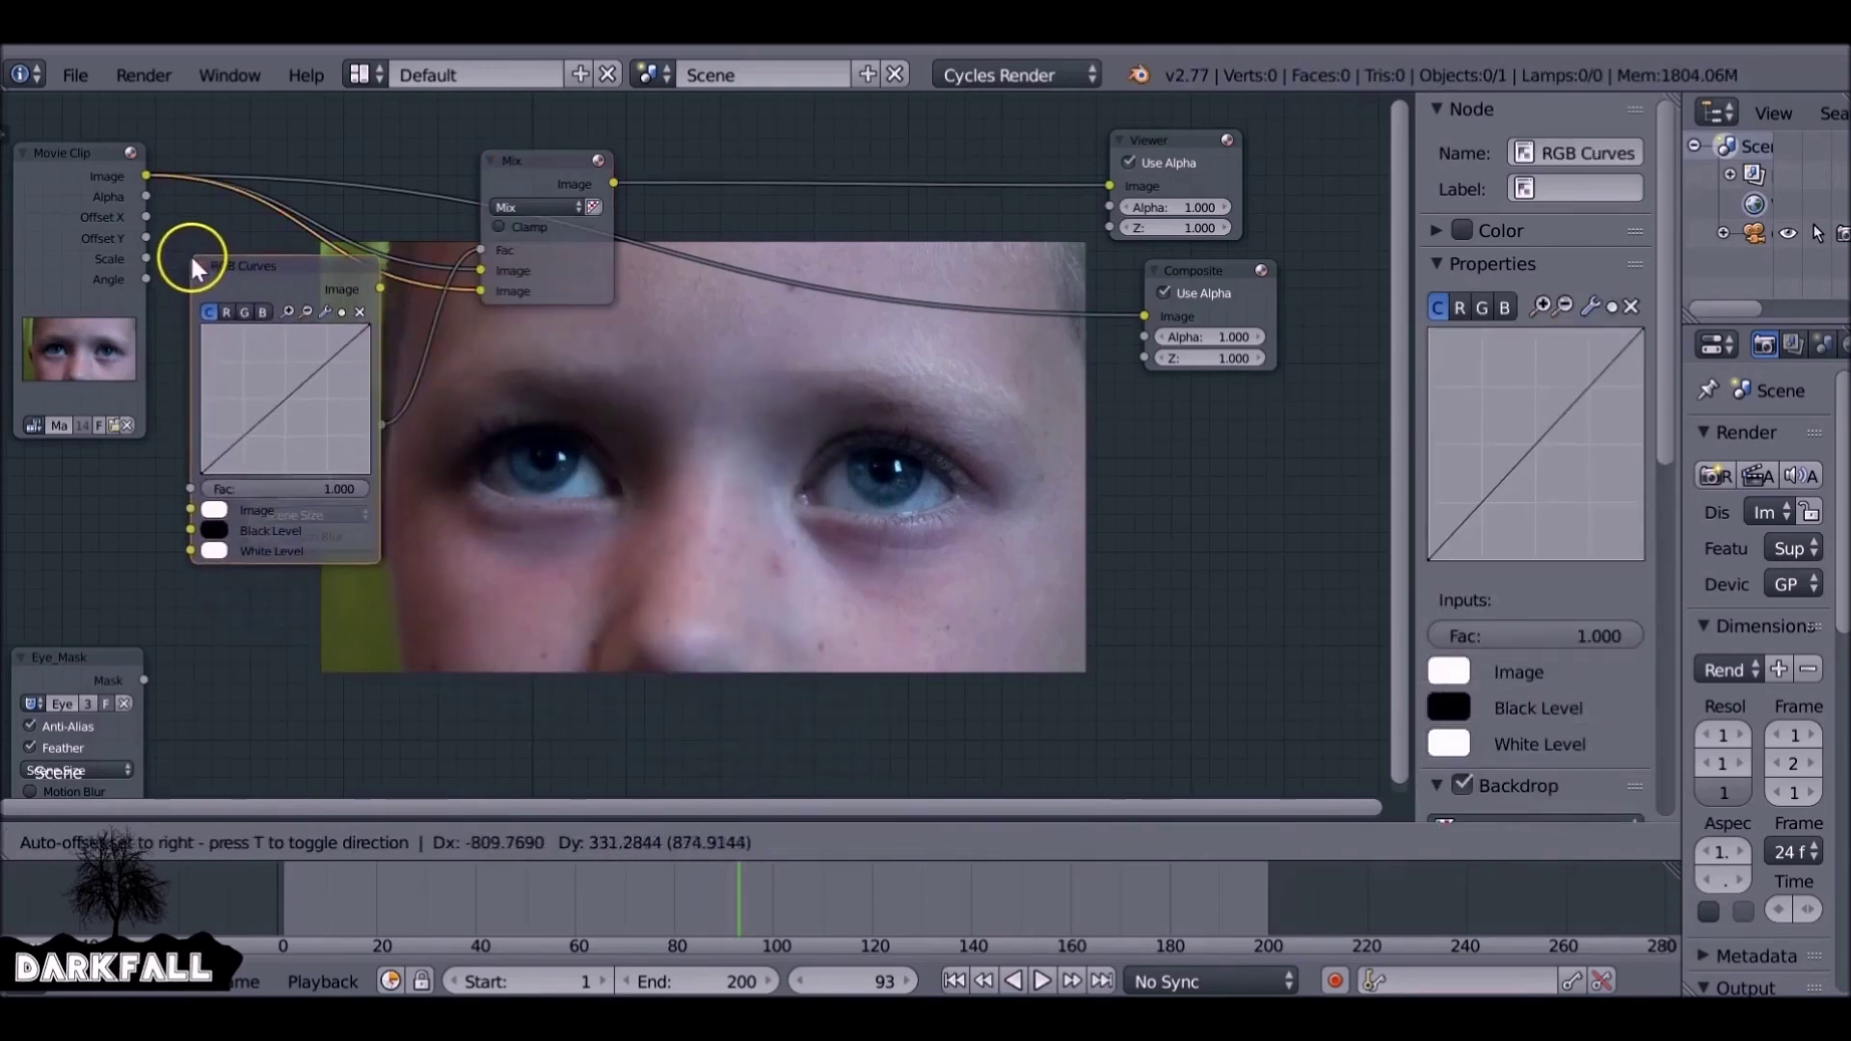
left_click(191, 259)
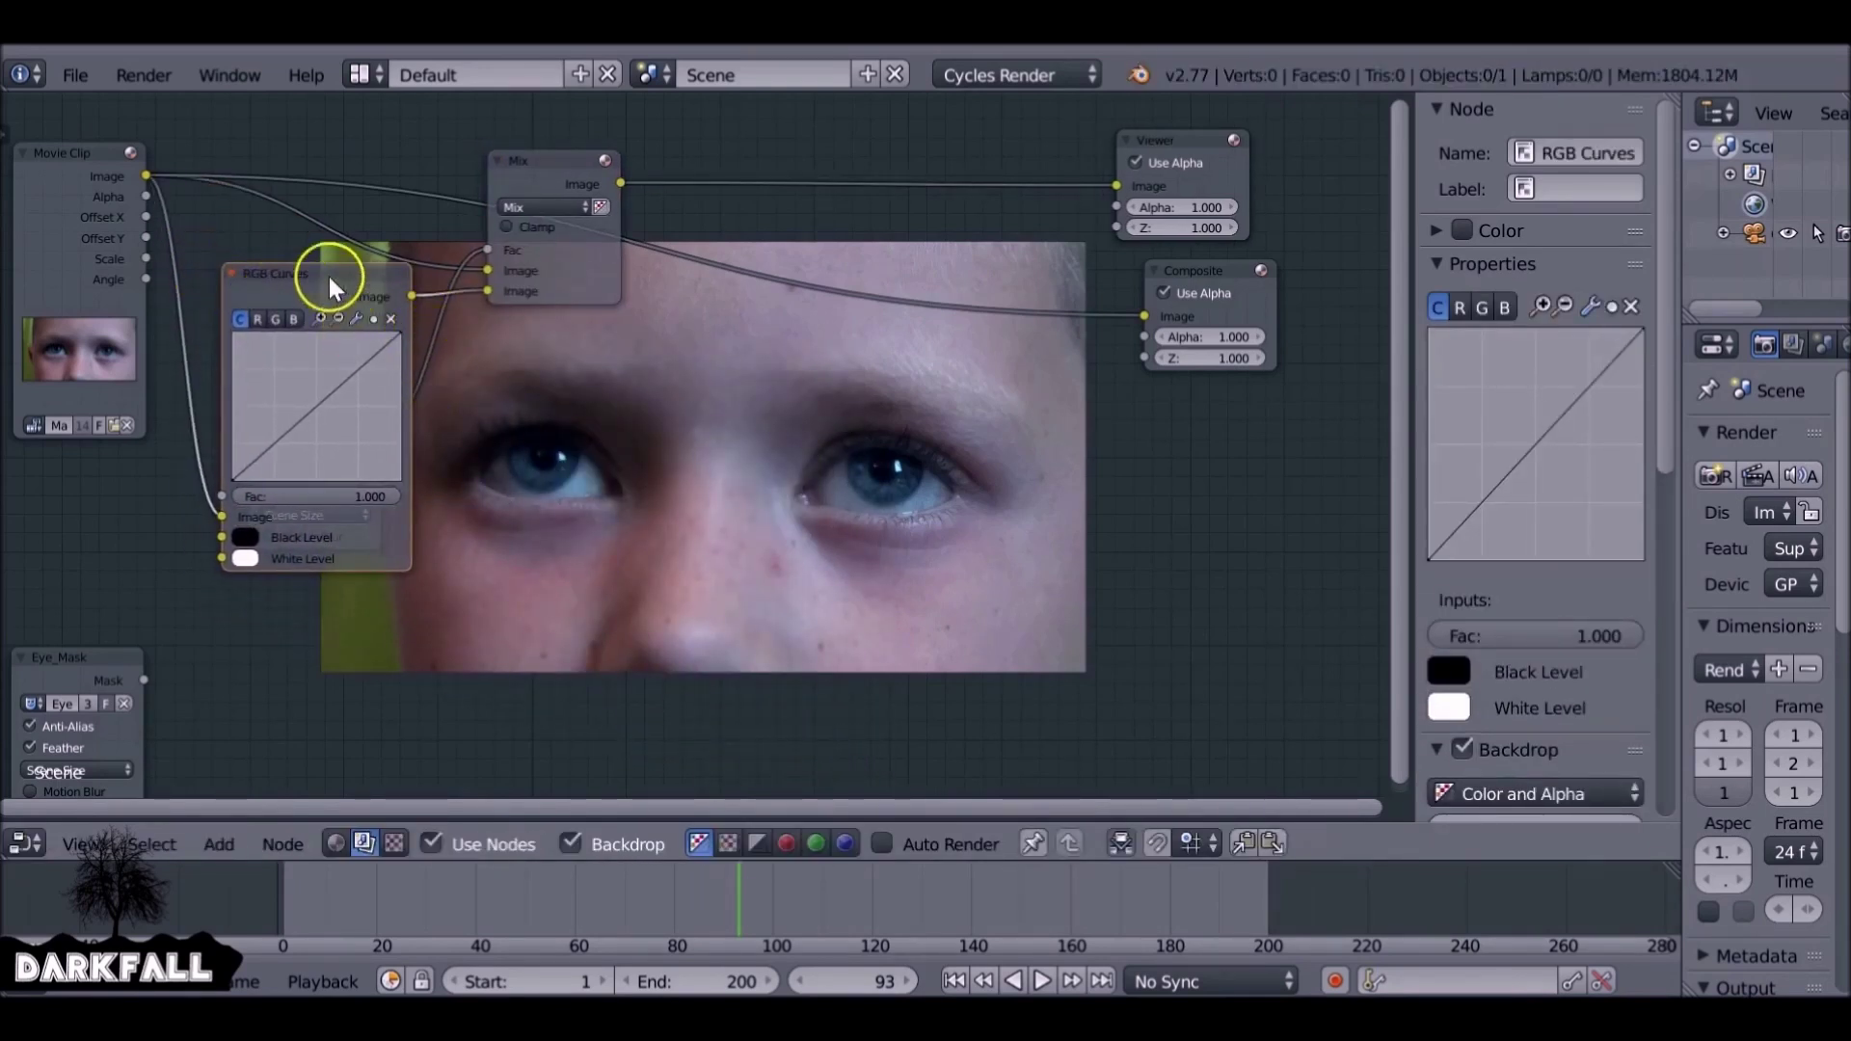
left_click(234, 272)
middle_click_drag(322, 351, 401, 546)
left_click_drag(402, 546, 344, 834)
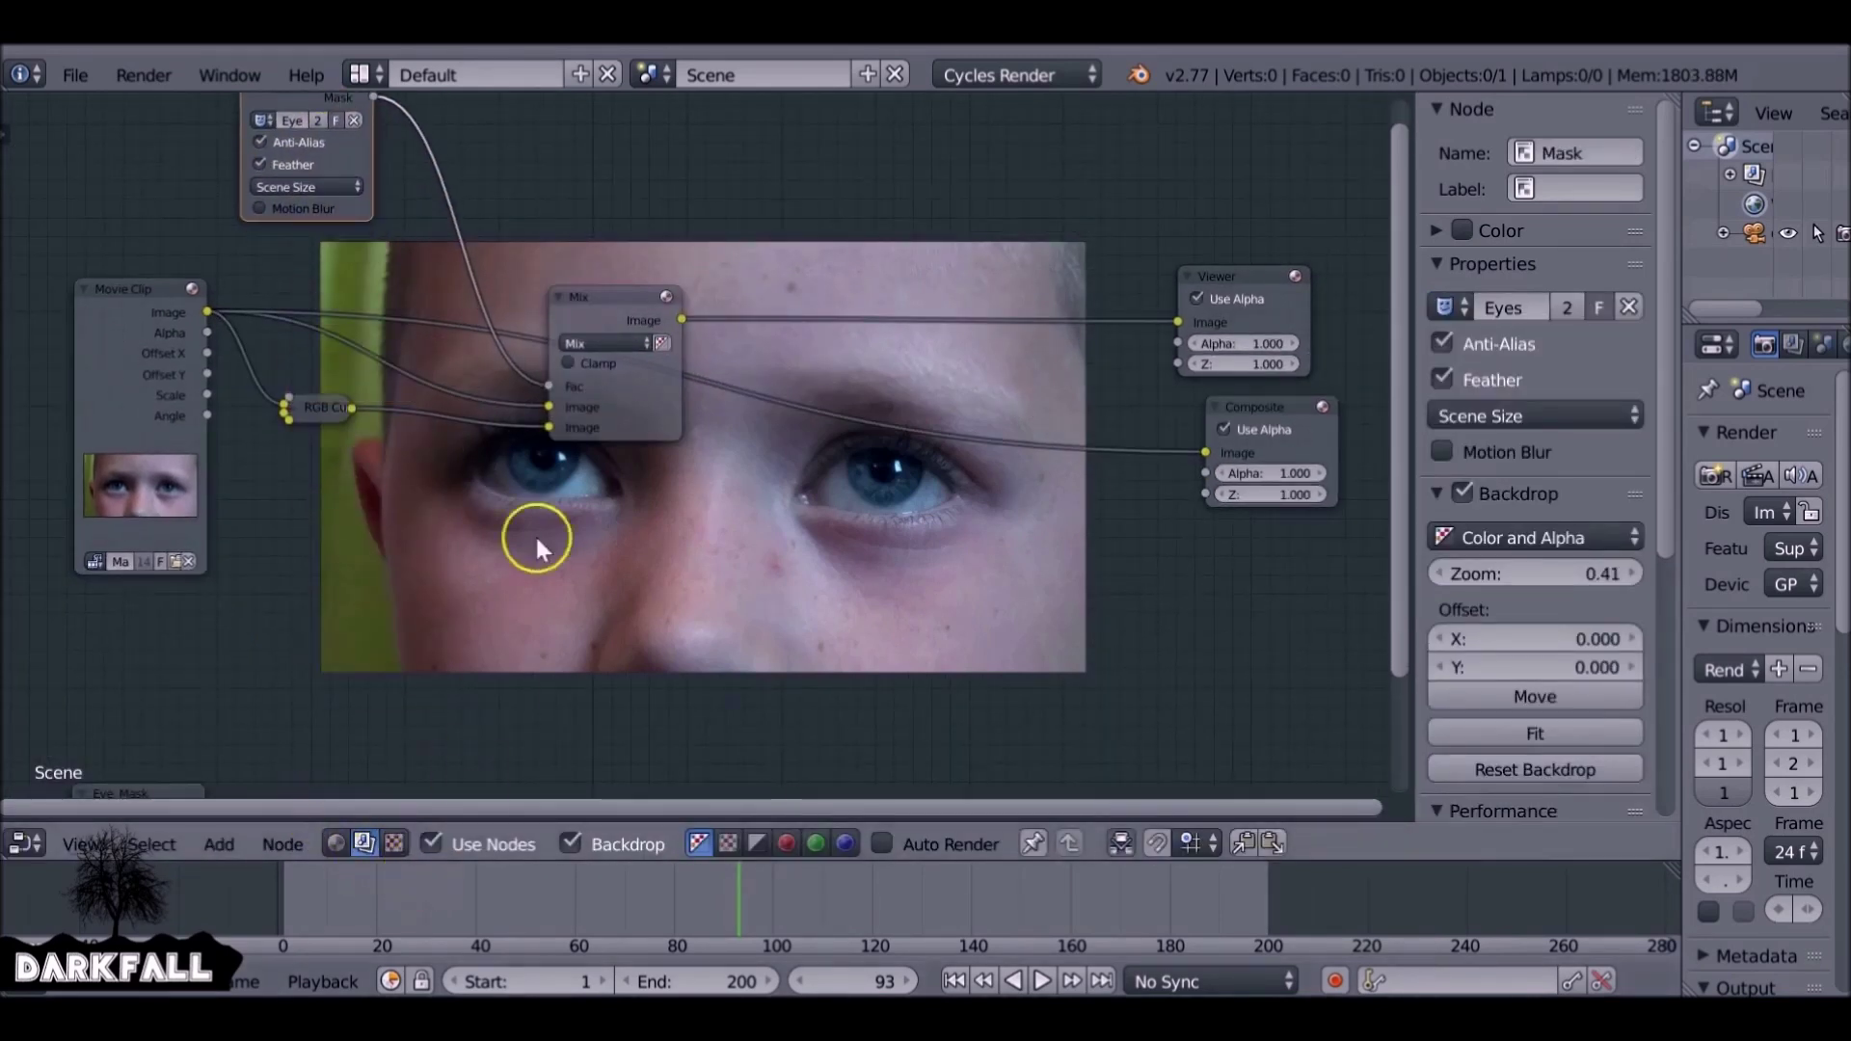
Link the Mix output to the Composite node, and move the Viewer and Composite nodes farther away from Mix
left_click_drag(683, 319, 1207, 451)
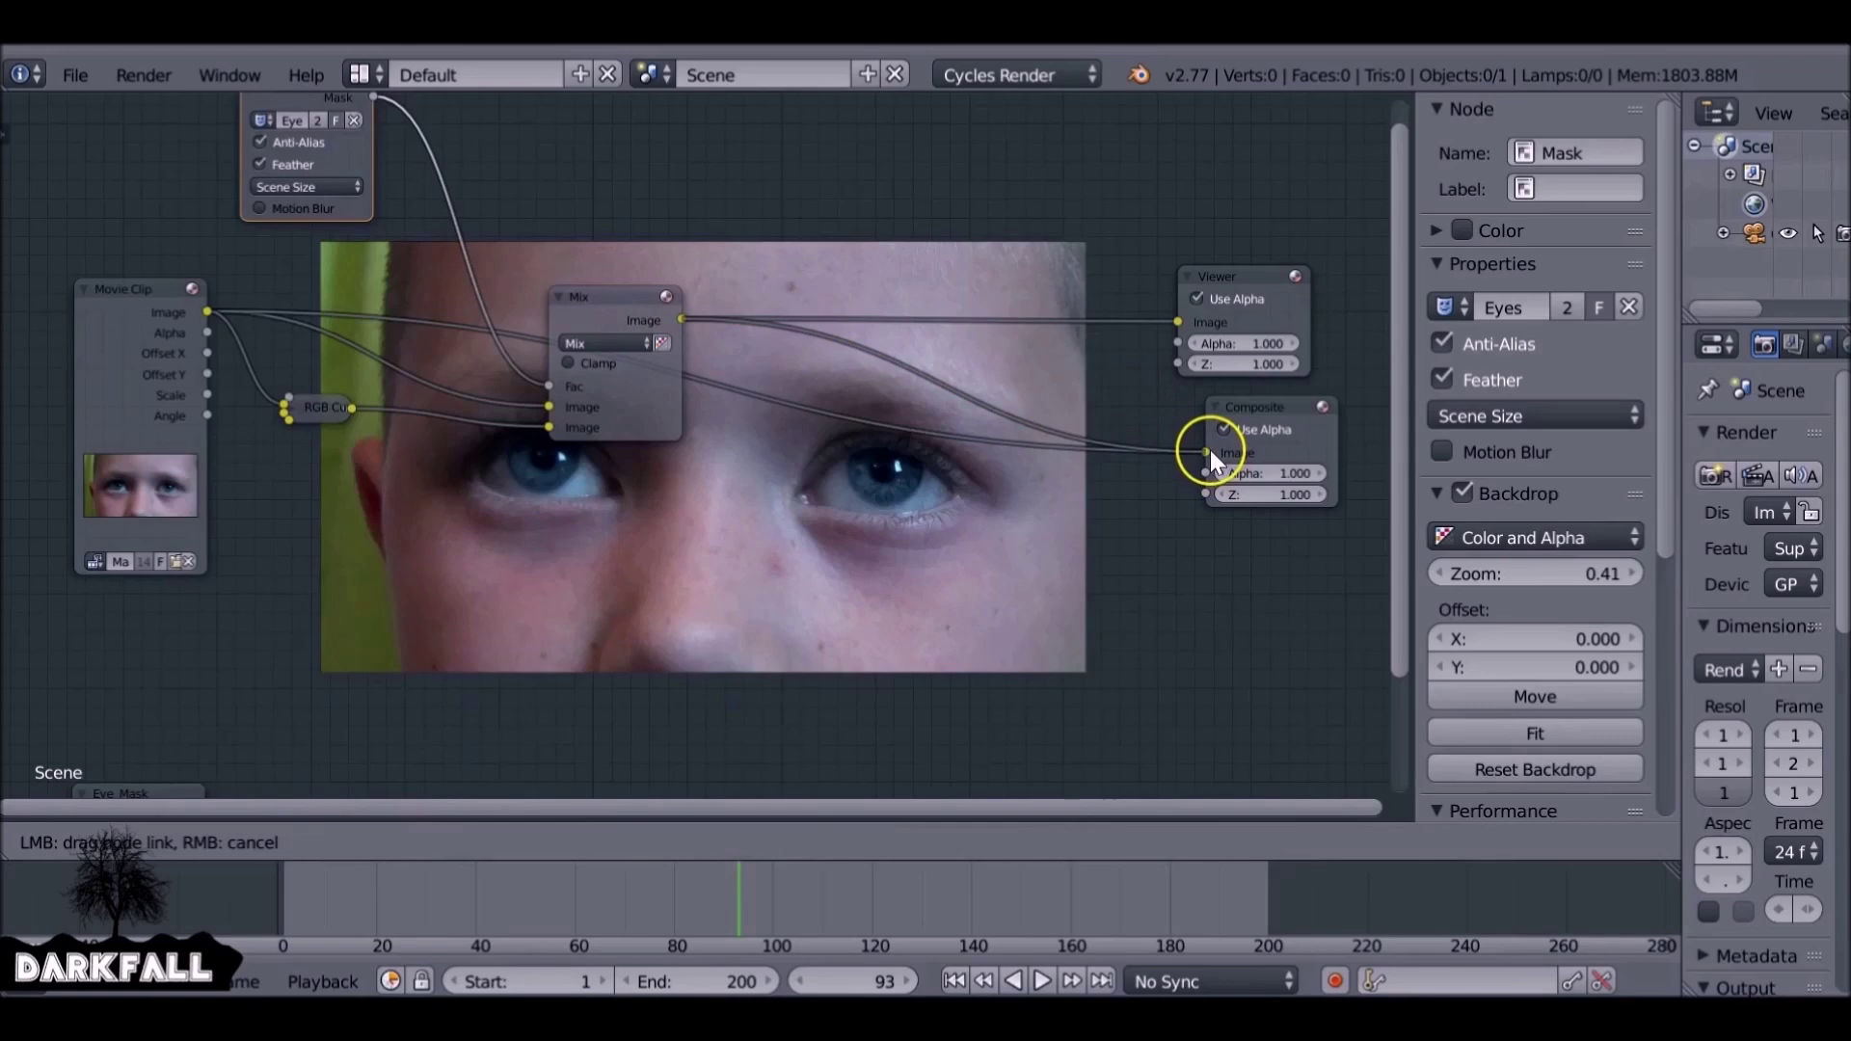
scroll(1206, 453, "down", 1)
middle_click_drag(1174, 465, 865, 496)
left_click_drag(872, 435, 1227, 333)
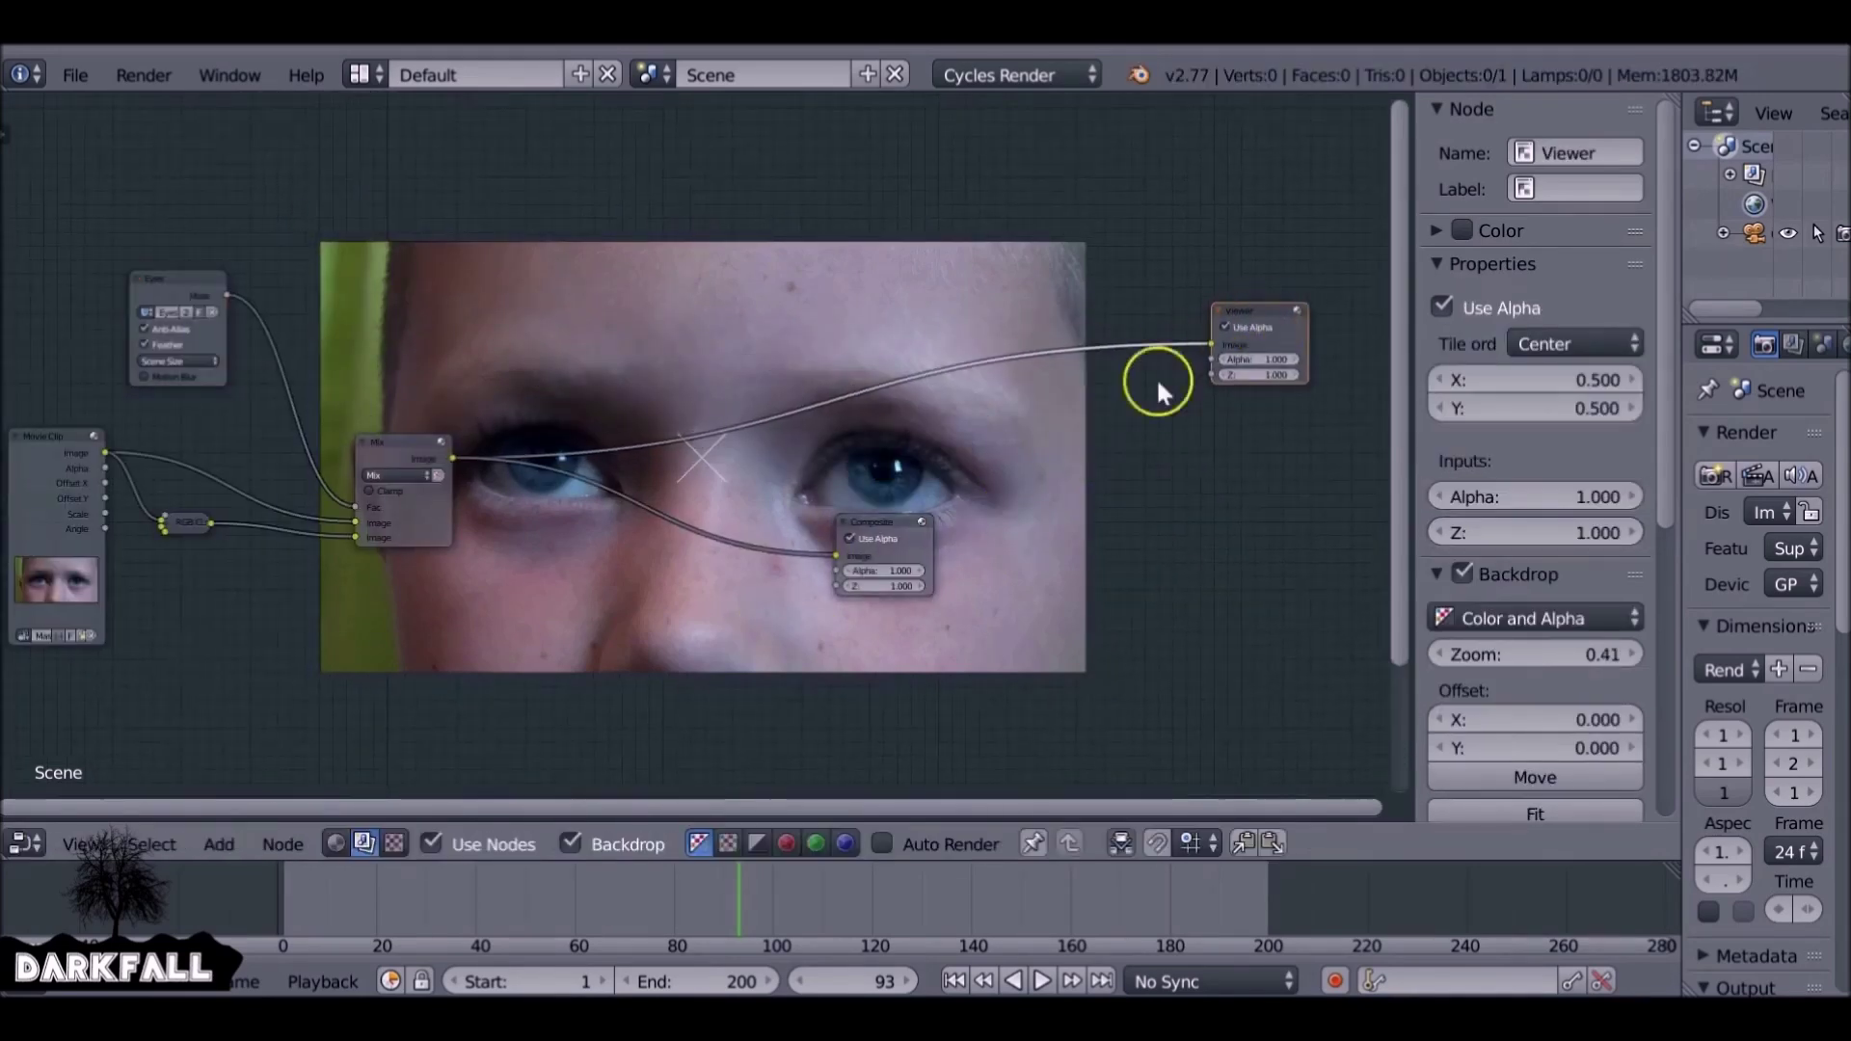
left_click_drag(886, 514, 1273, 393)
middle_click_drag(845, 509, 1167, 385)
Expand the RGB Curves node and reposition it and the Movie Clip node so they do not overlap
scroll(1070, 349, "up", 6)
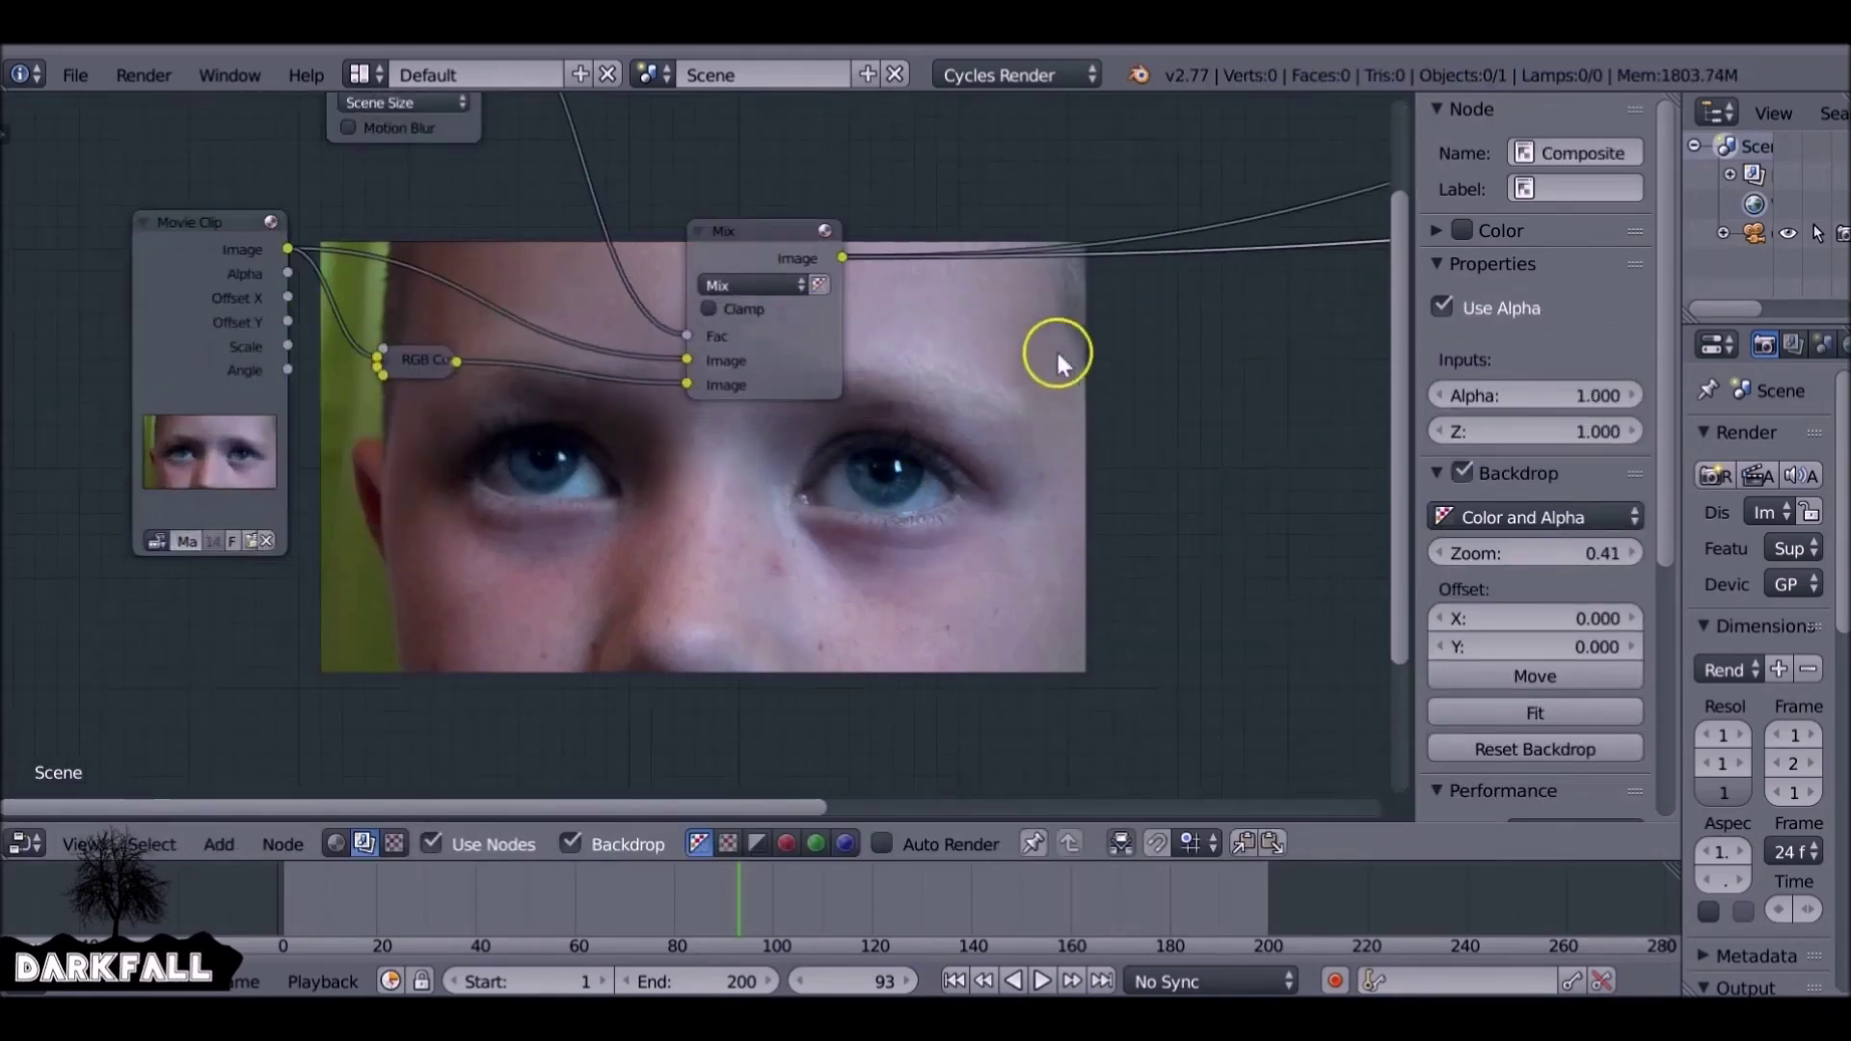
left_click(386, 359)
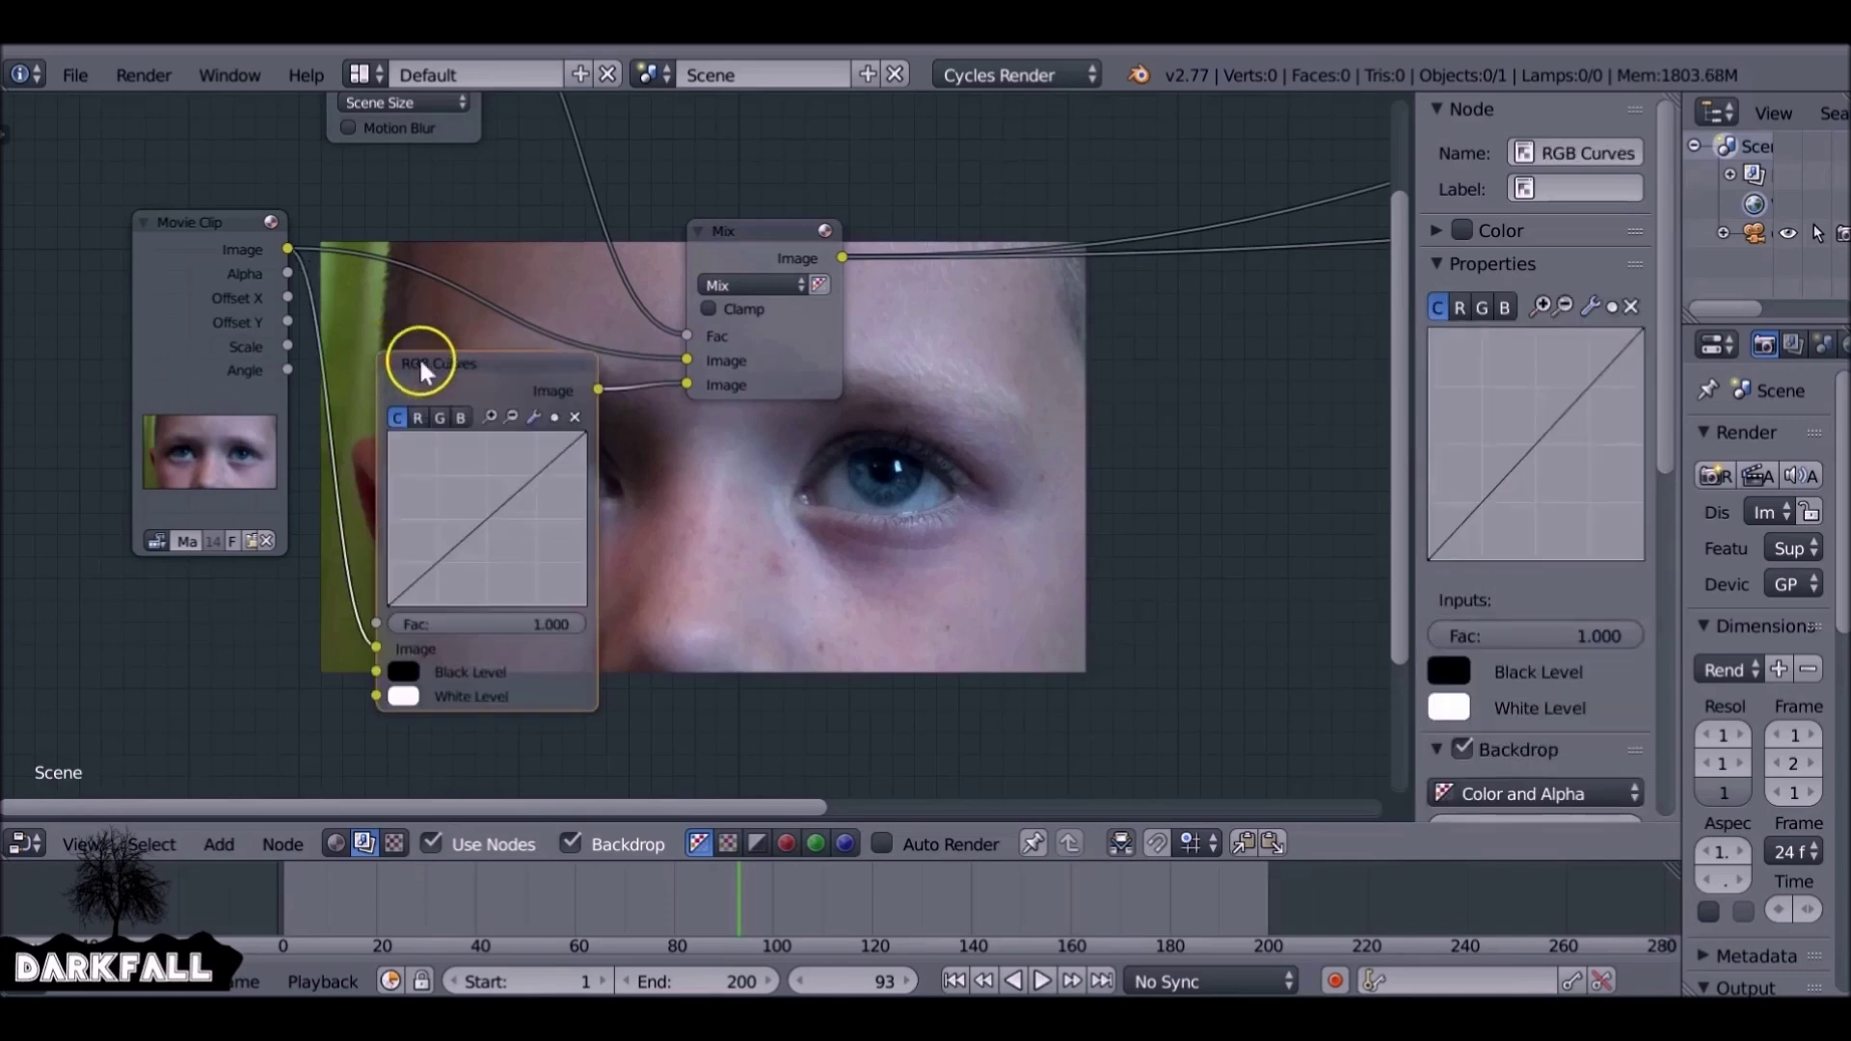
left_click_drag(175, 207, 50, 235)
scroll(243, 362, "down", 2)
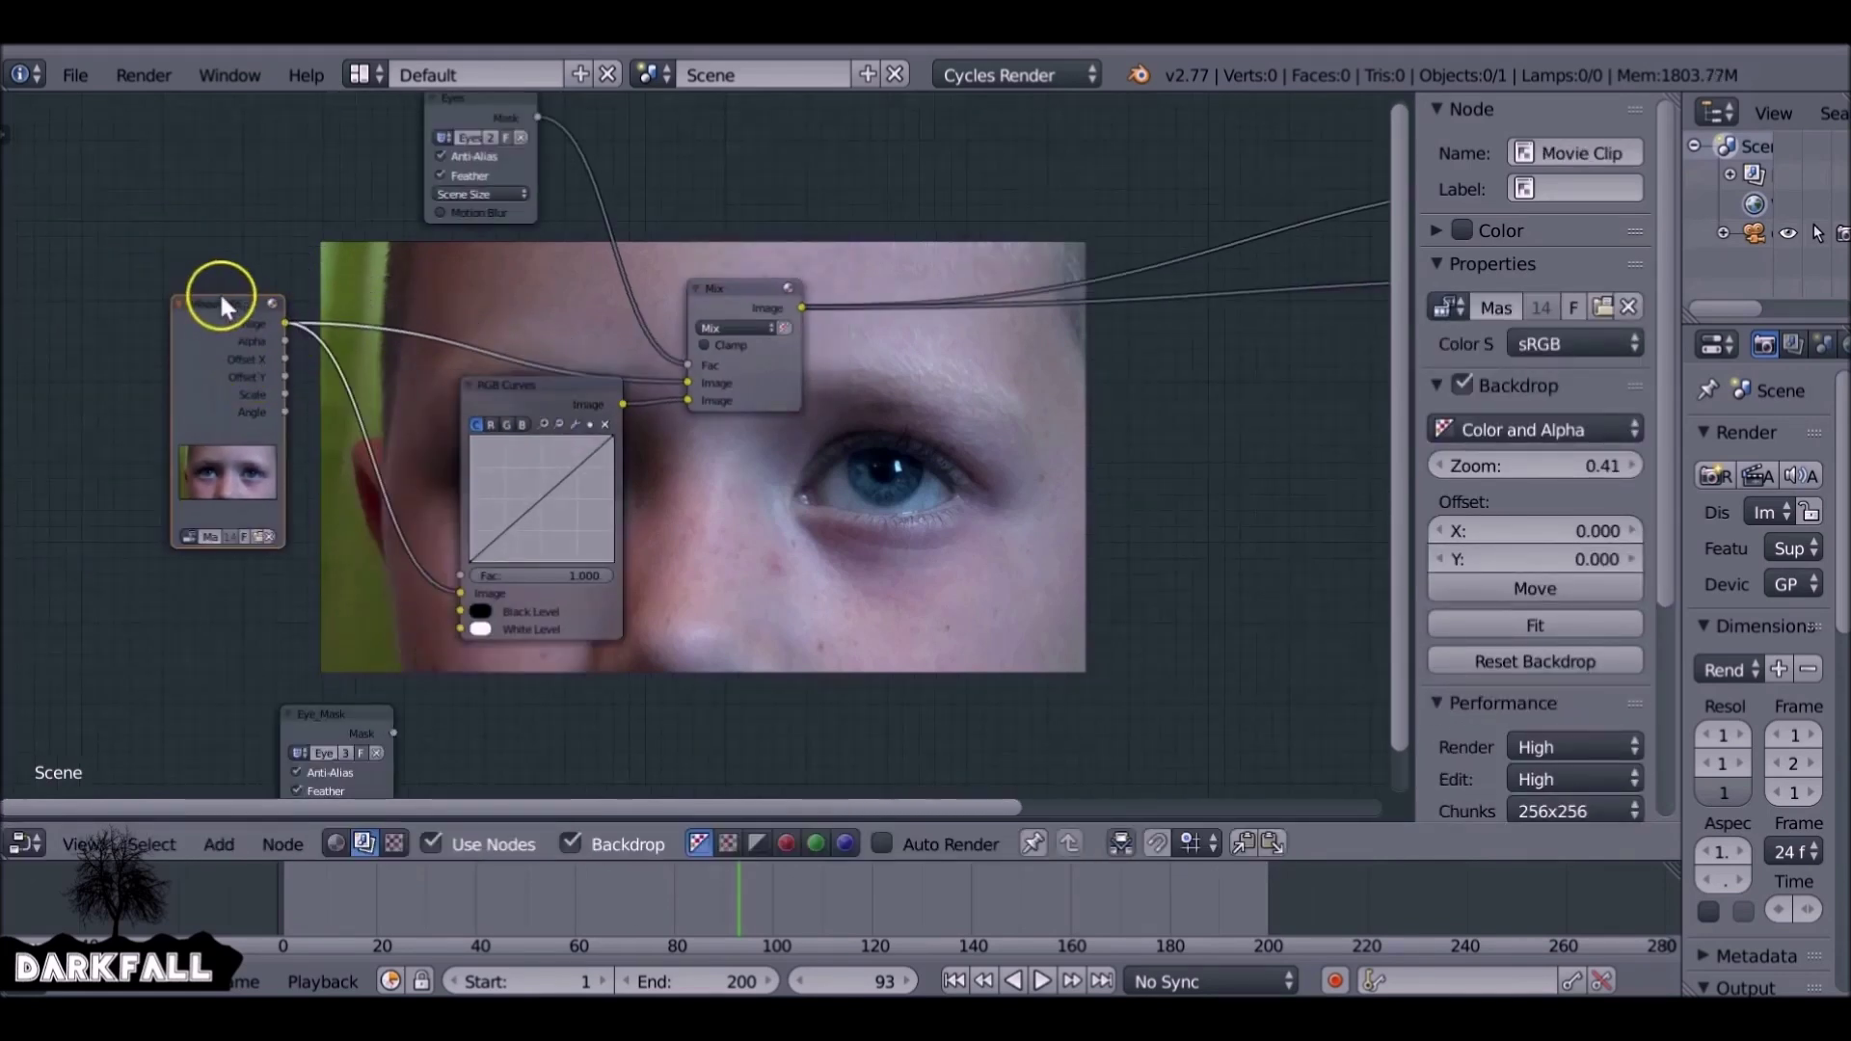
left_click_drag(557, 387, 525, 395)
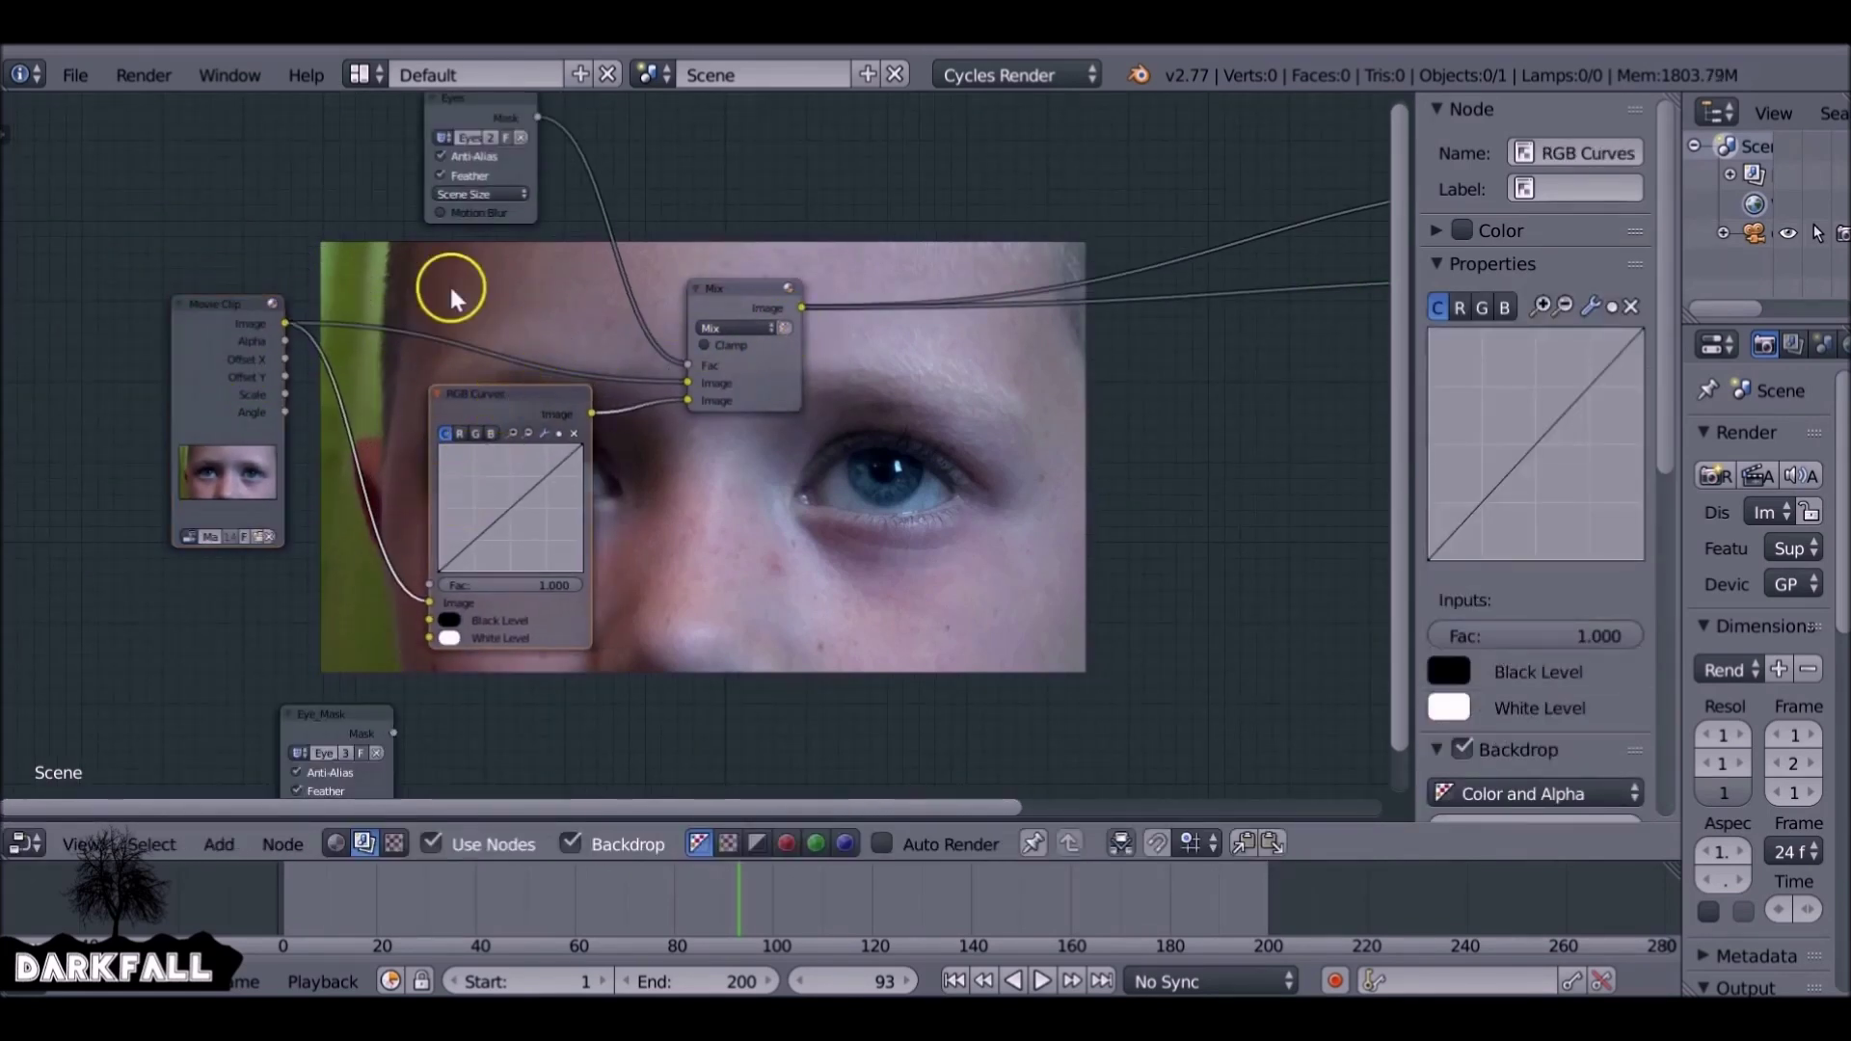
In the RGB Curves node, lower the blue curve at about X 0.66, Y 0.37 and raise the green curve at about X 0.39, Y 0.63
scroll(451, 289, "down", 1)
middle_click_drag(661, 288, 553, 296)
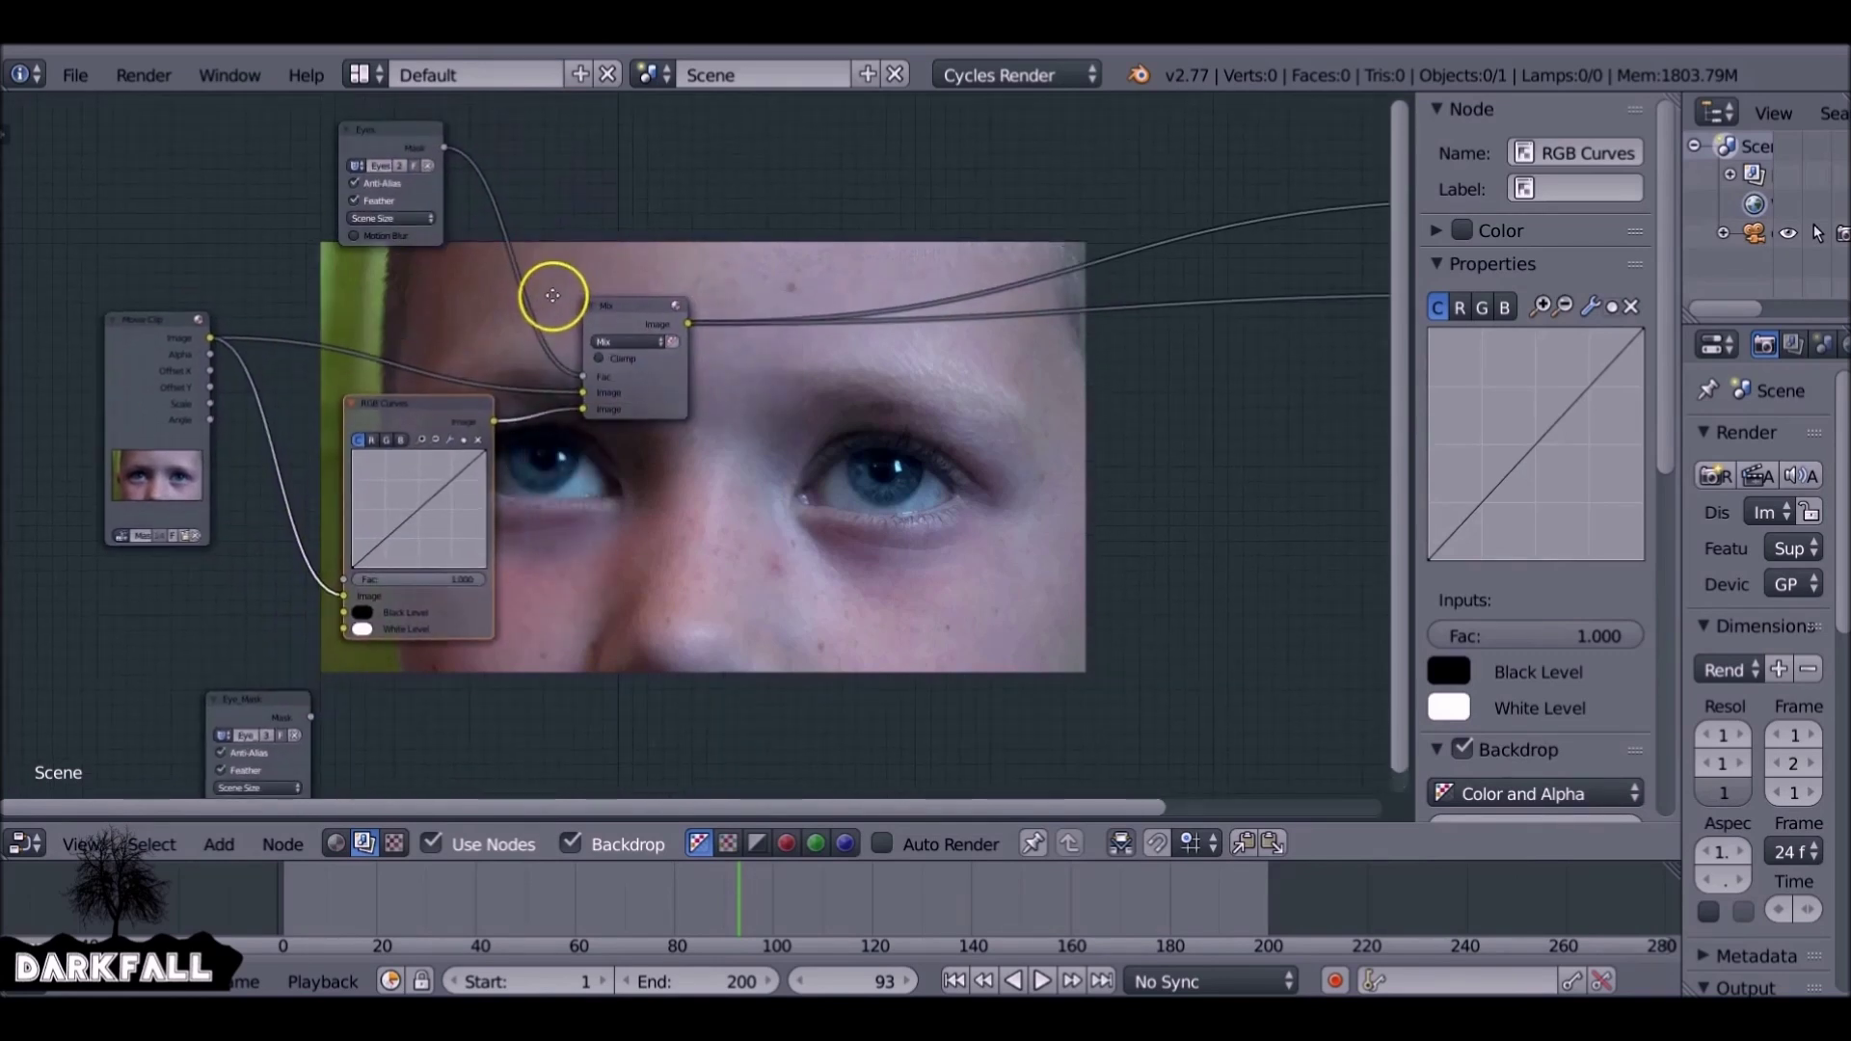
left_click(386, 441)
scroll(515, 521, "up", 1)
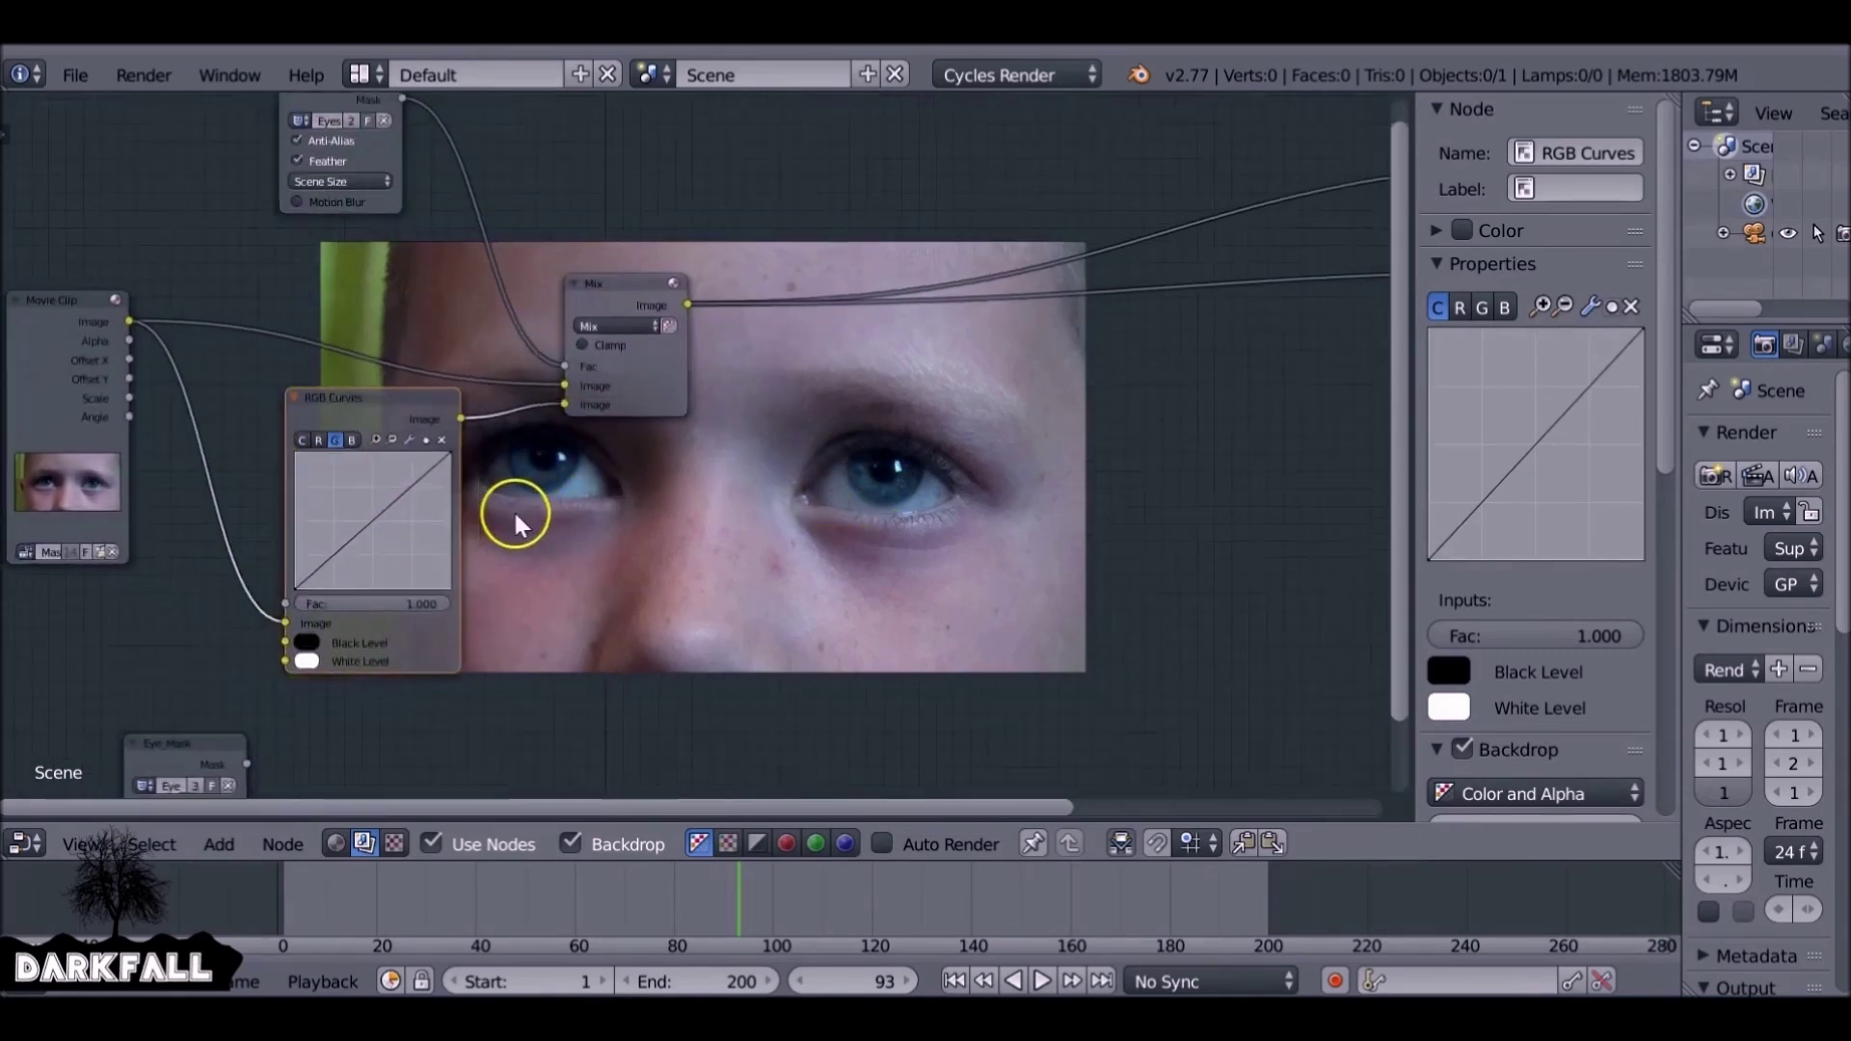
scroll(516, 521, "up", 1)
left_click(354, 411)
left_click_drag(383, 506, 408, 529)
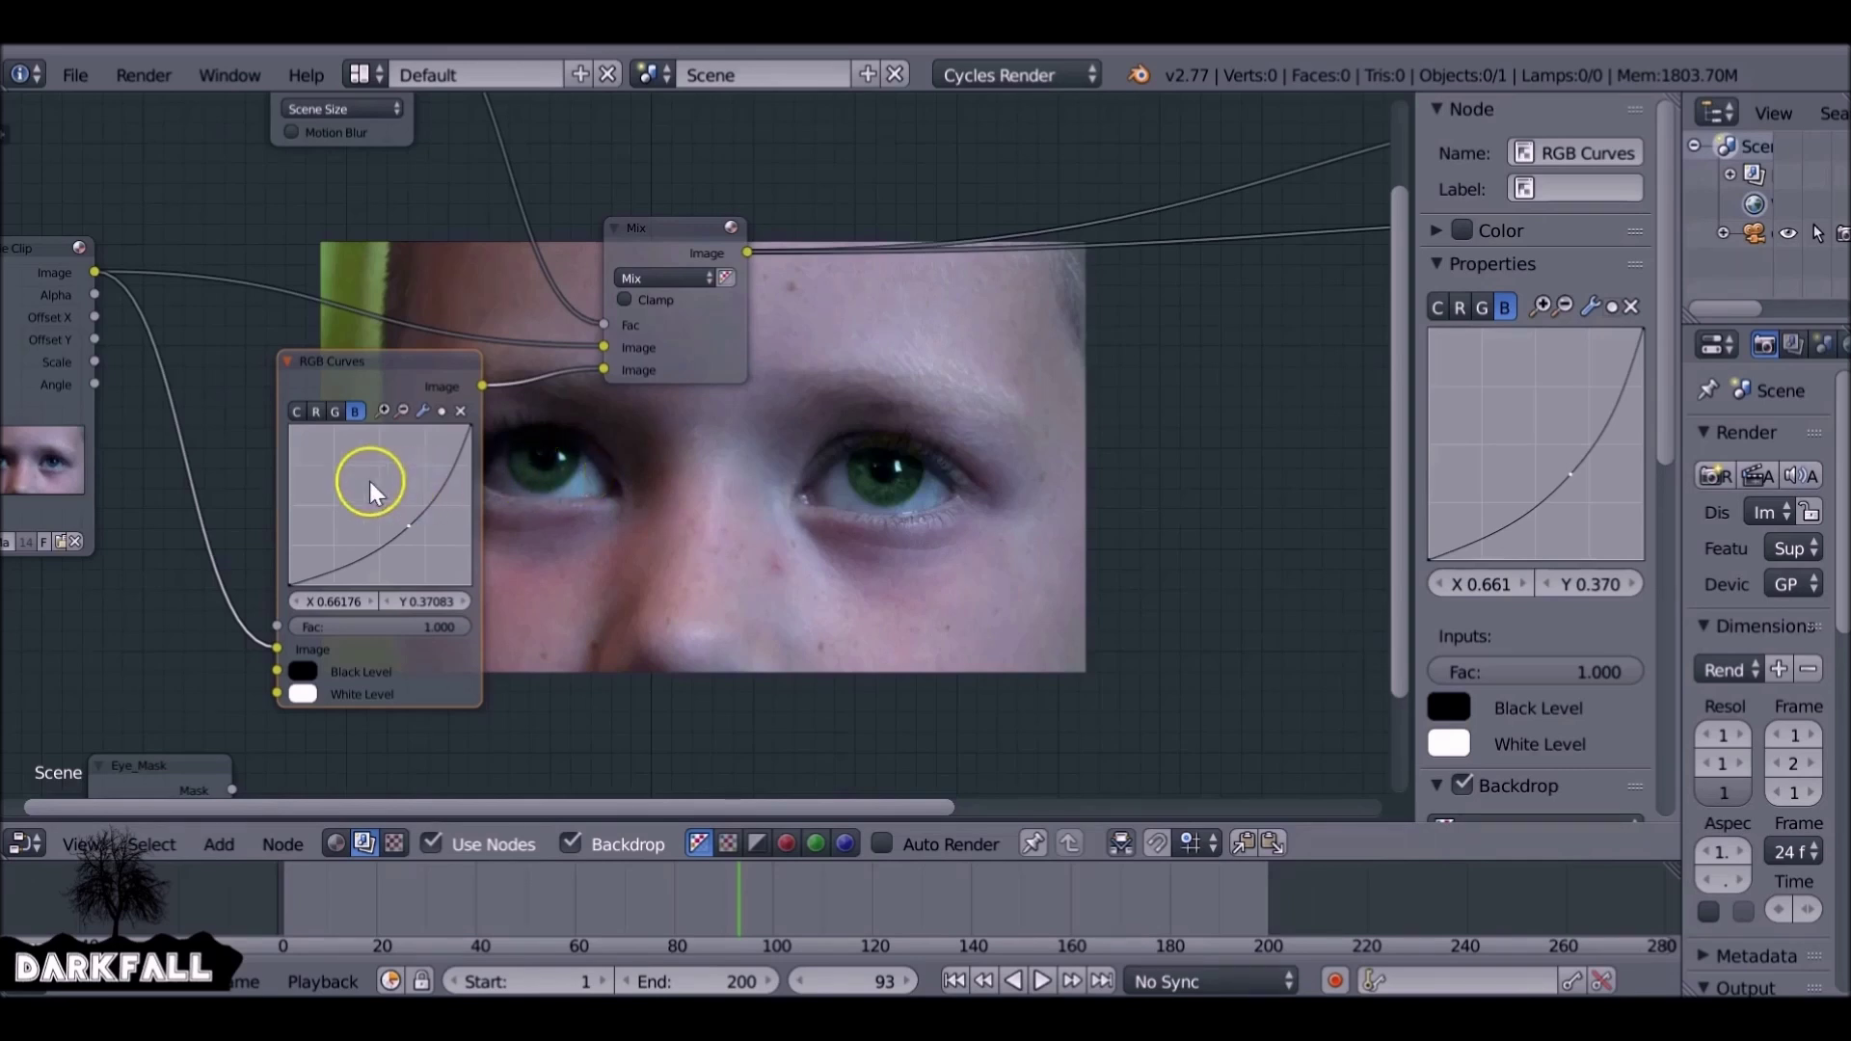
left_click(336, 410)
left_click_drag(382, 494, 361, 484)
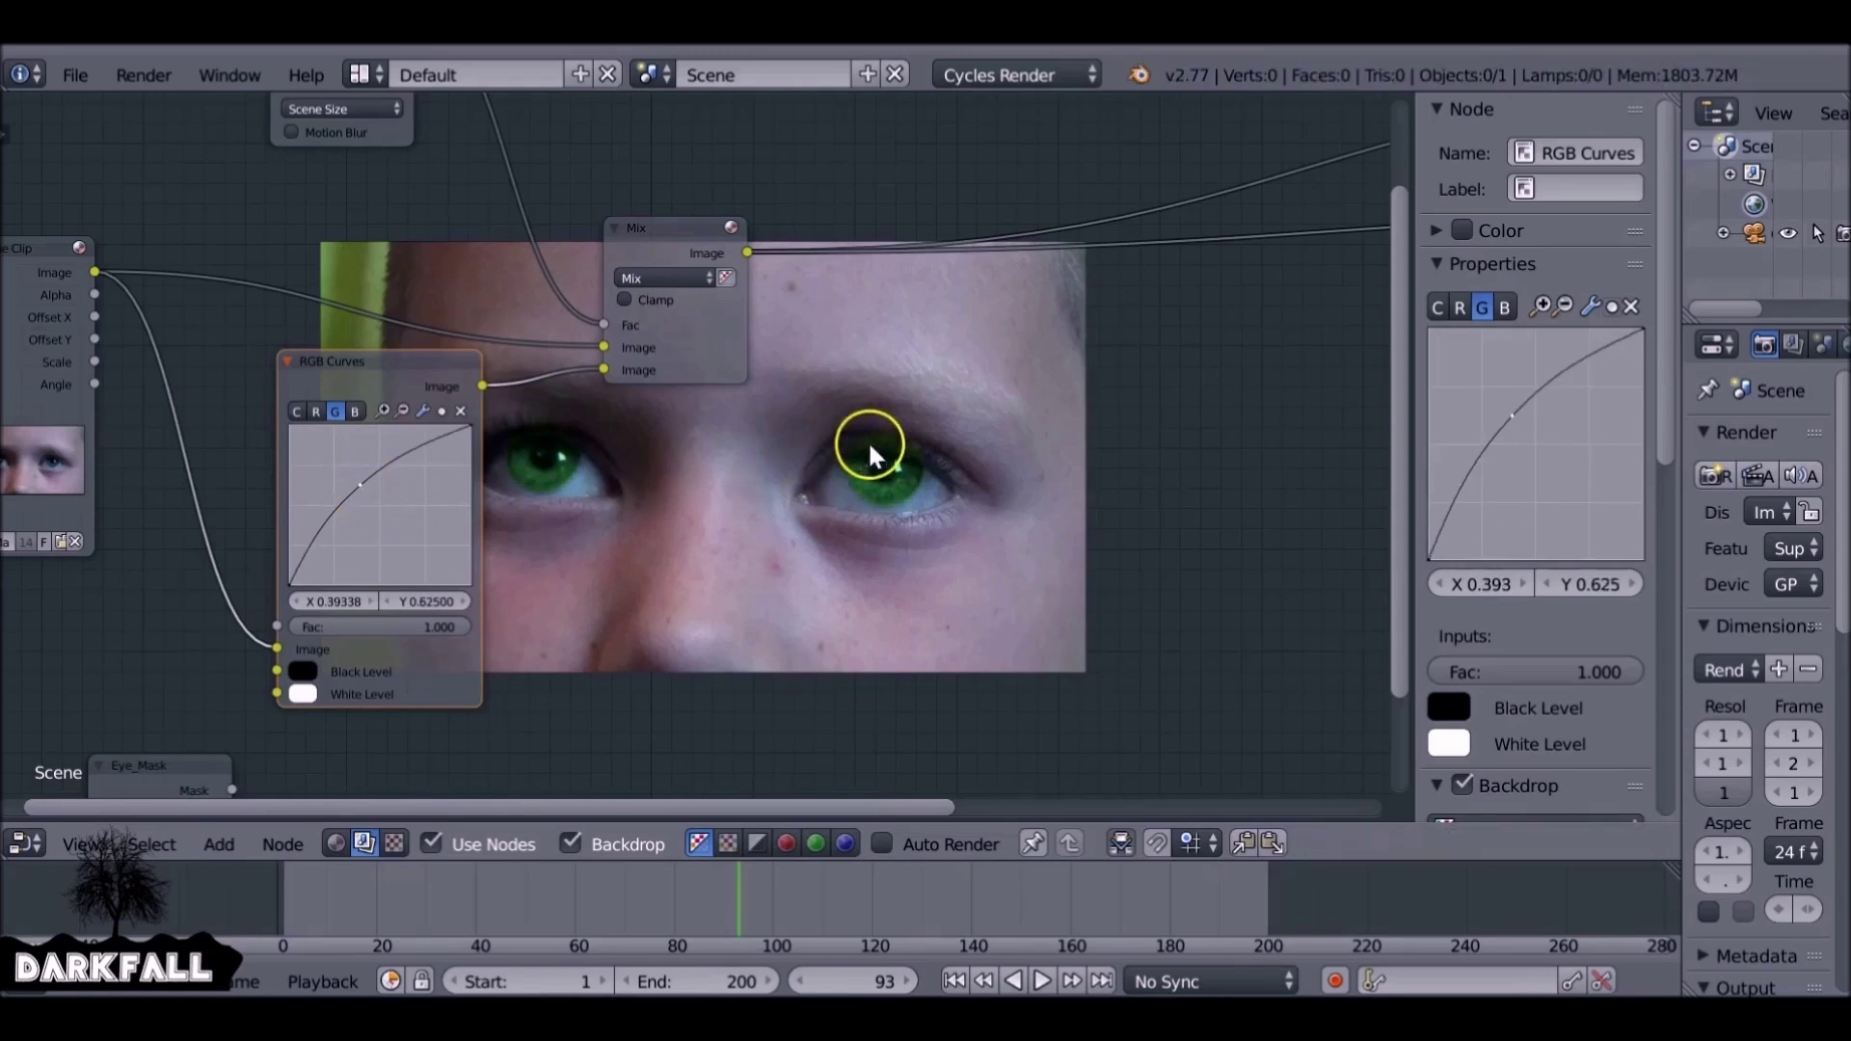
Enlarge the backdrop to zoom 0.89 and examine the recoloured iris where it meets the eyelid
scroll(906, 461, "up", 1)
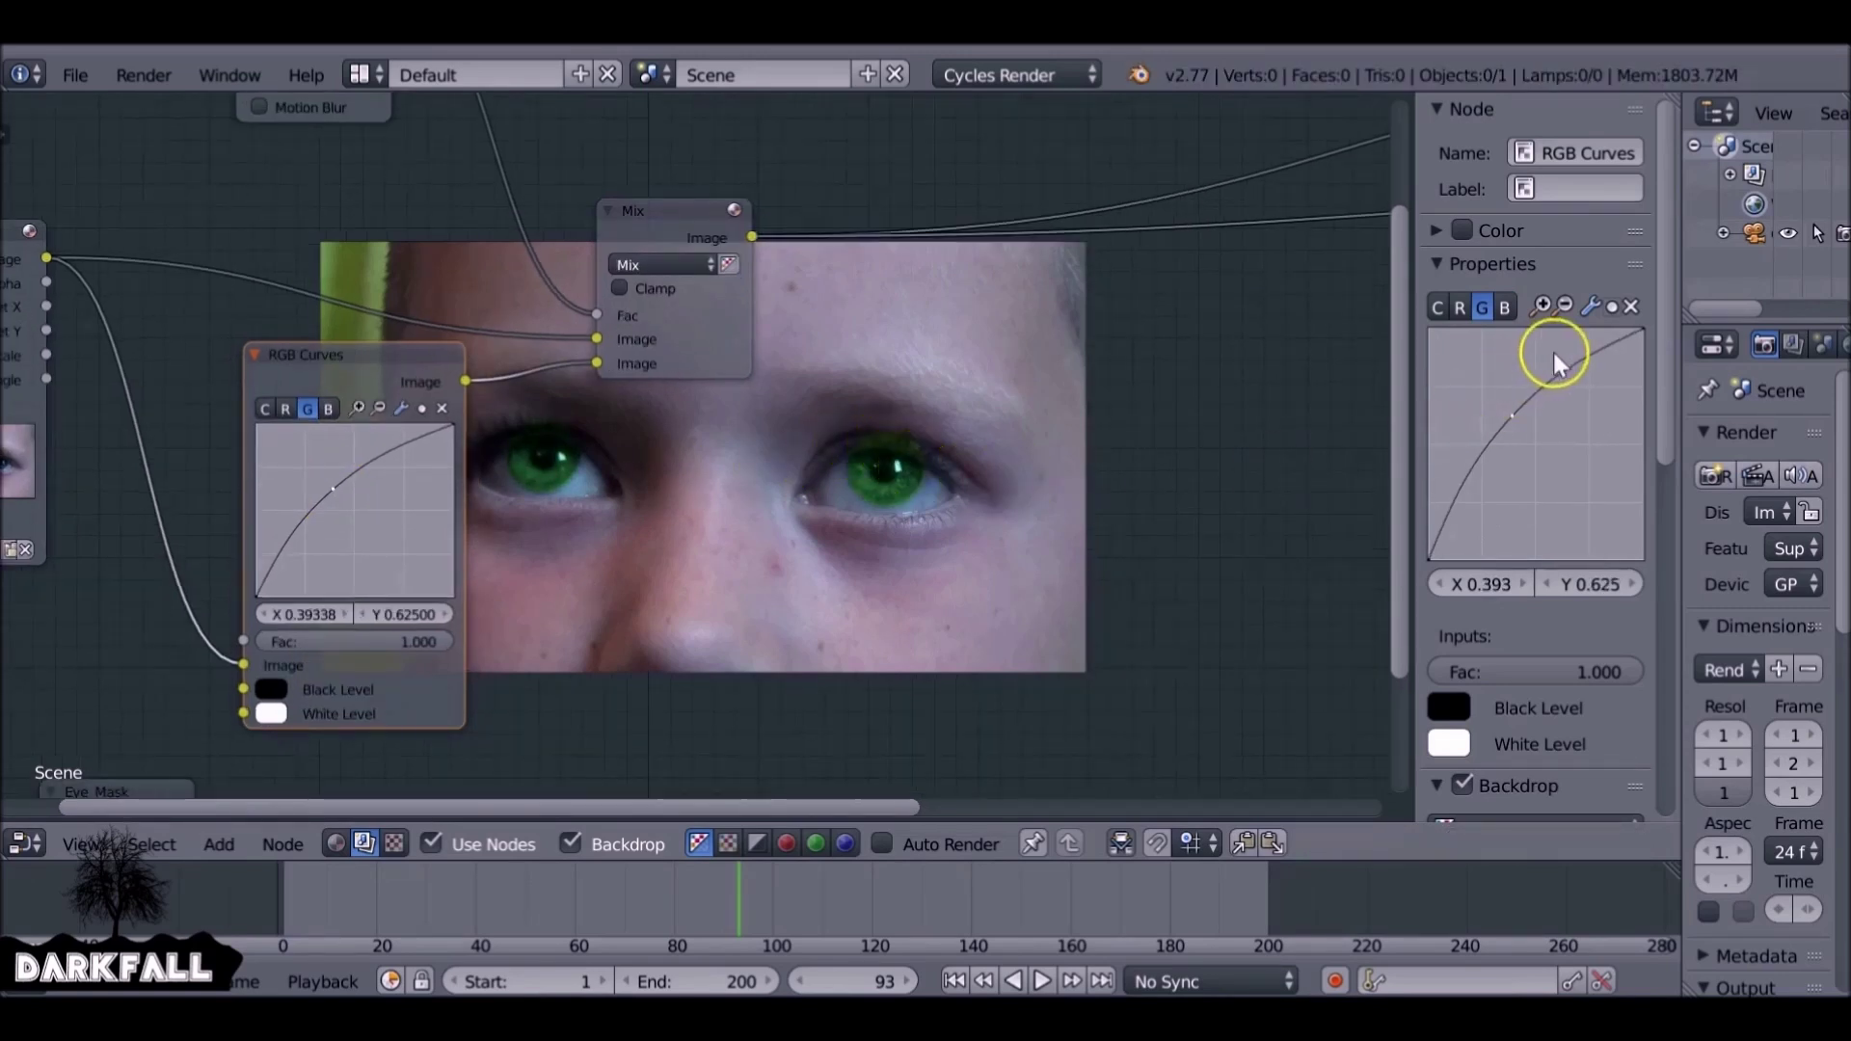
scroll(1553, 402, "down", 2)
scroll(1562, 538, "down", 5)
left_click_drag(1561, 538, 1611, 546)
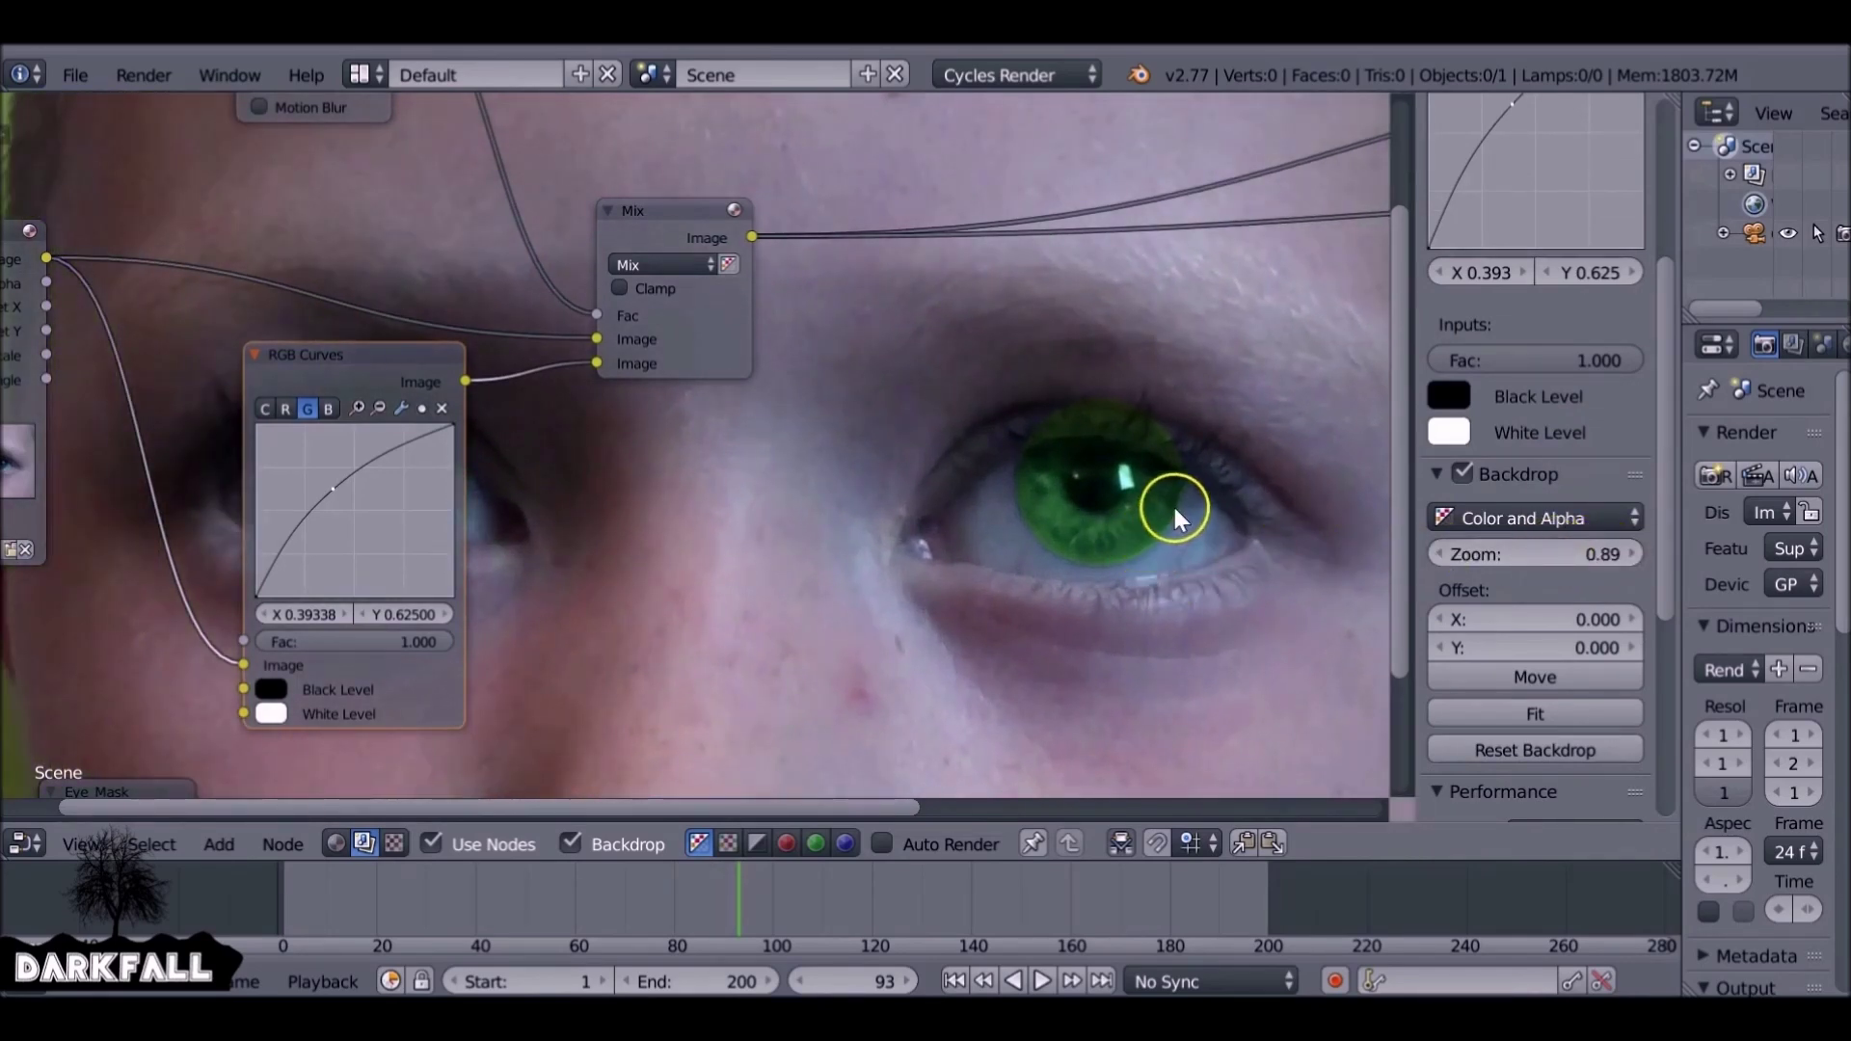
Move the Eye_Mask node above the Movie Clip node, next to the Eyes mask node
scroll(955, 501, "down", 3)
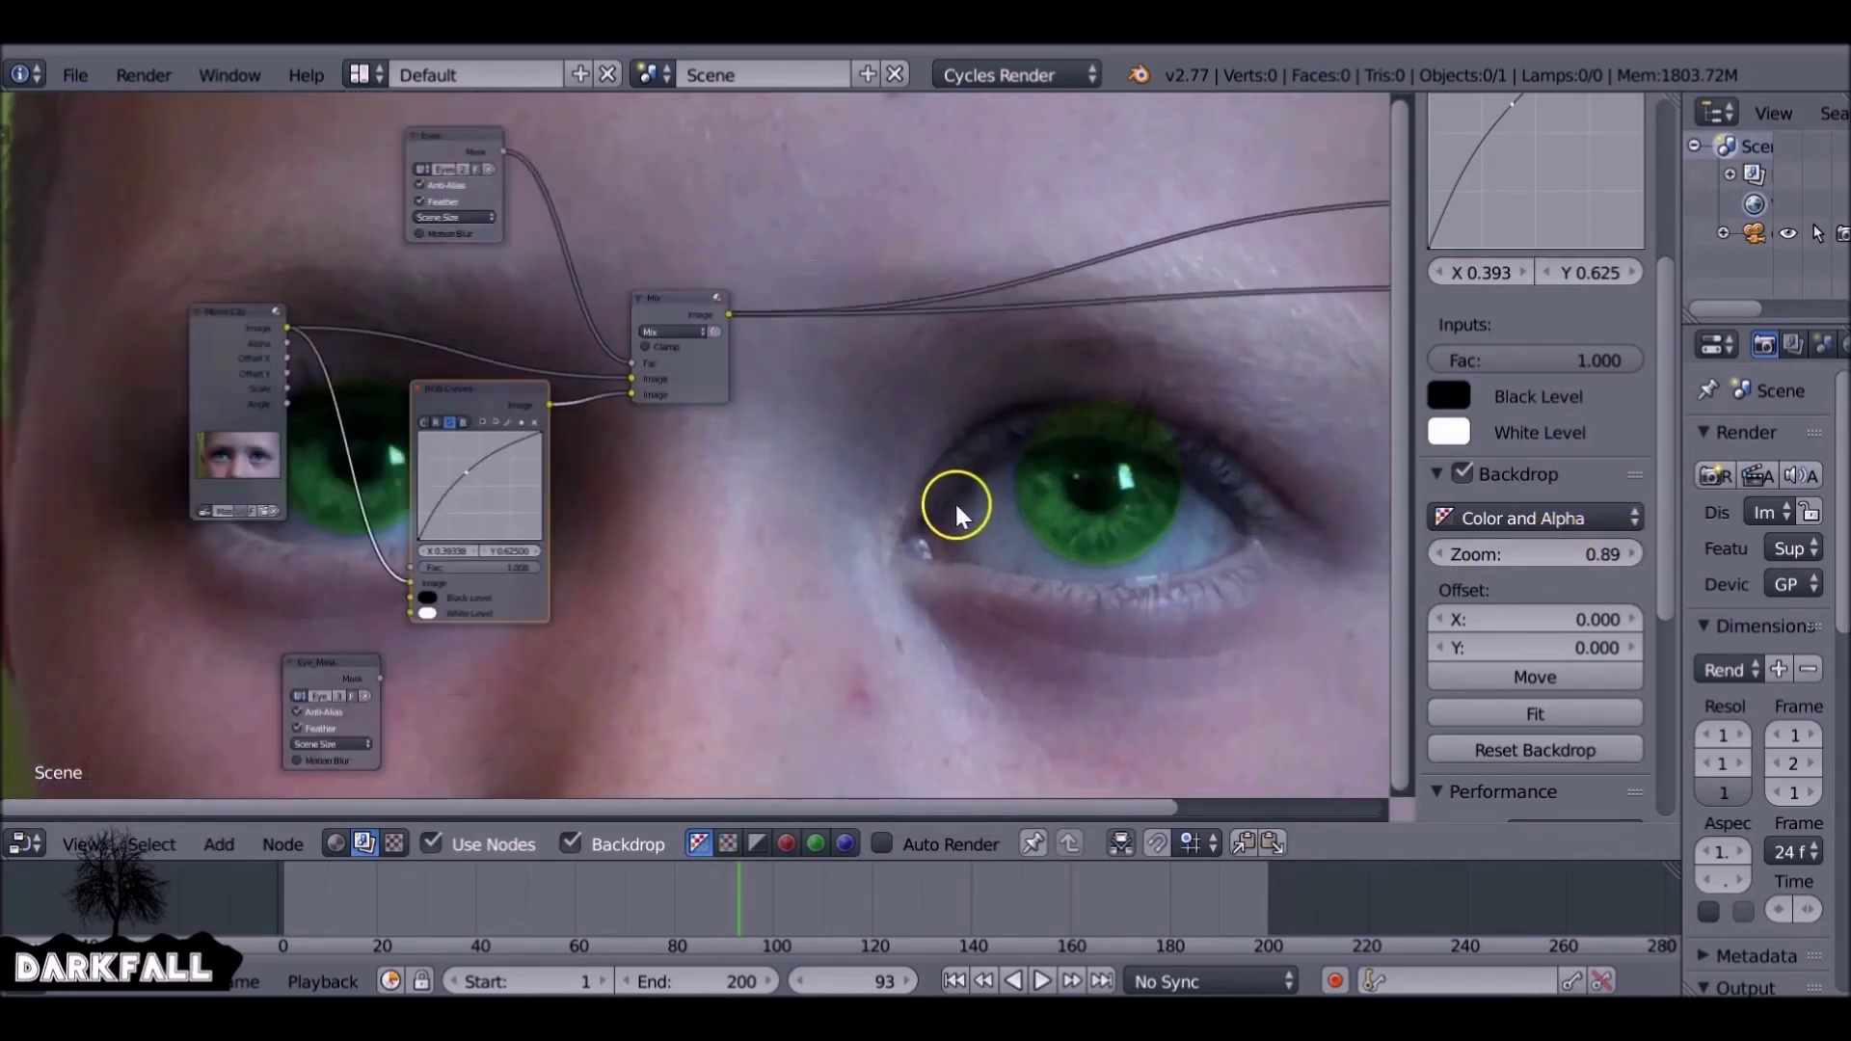
left_click_drag(384, 631, 304, 135)
middle_click_drag(495, 222, 446, 366)
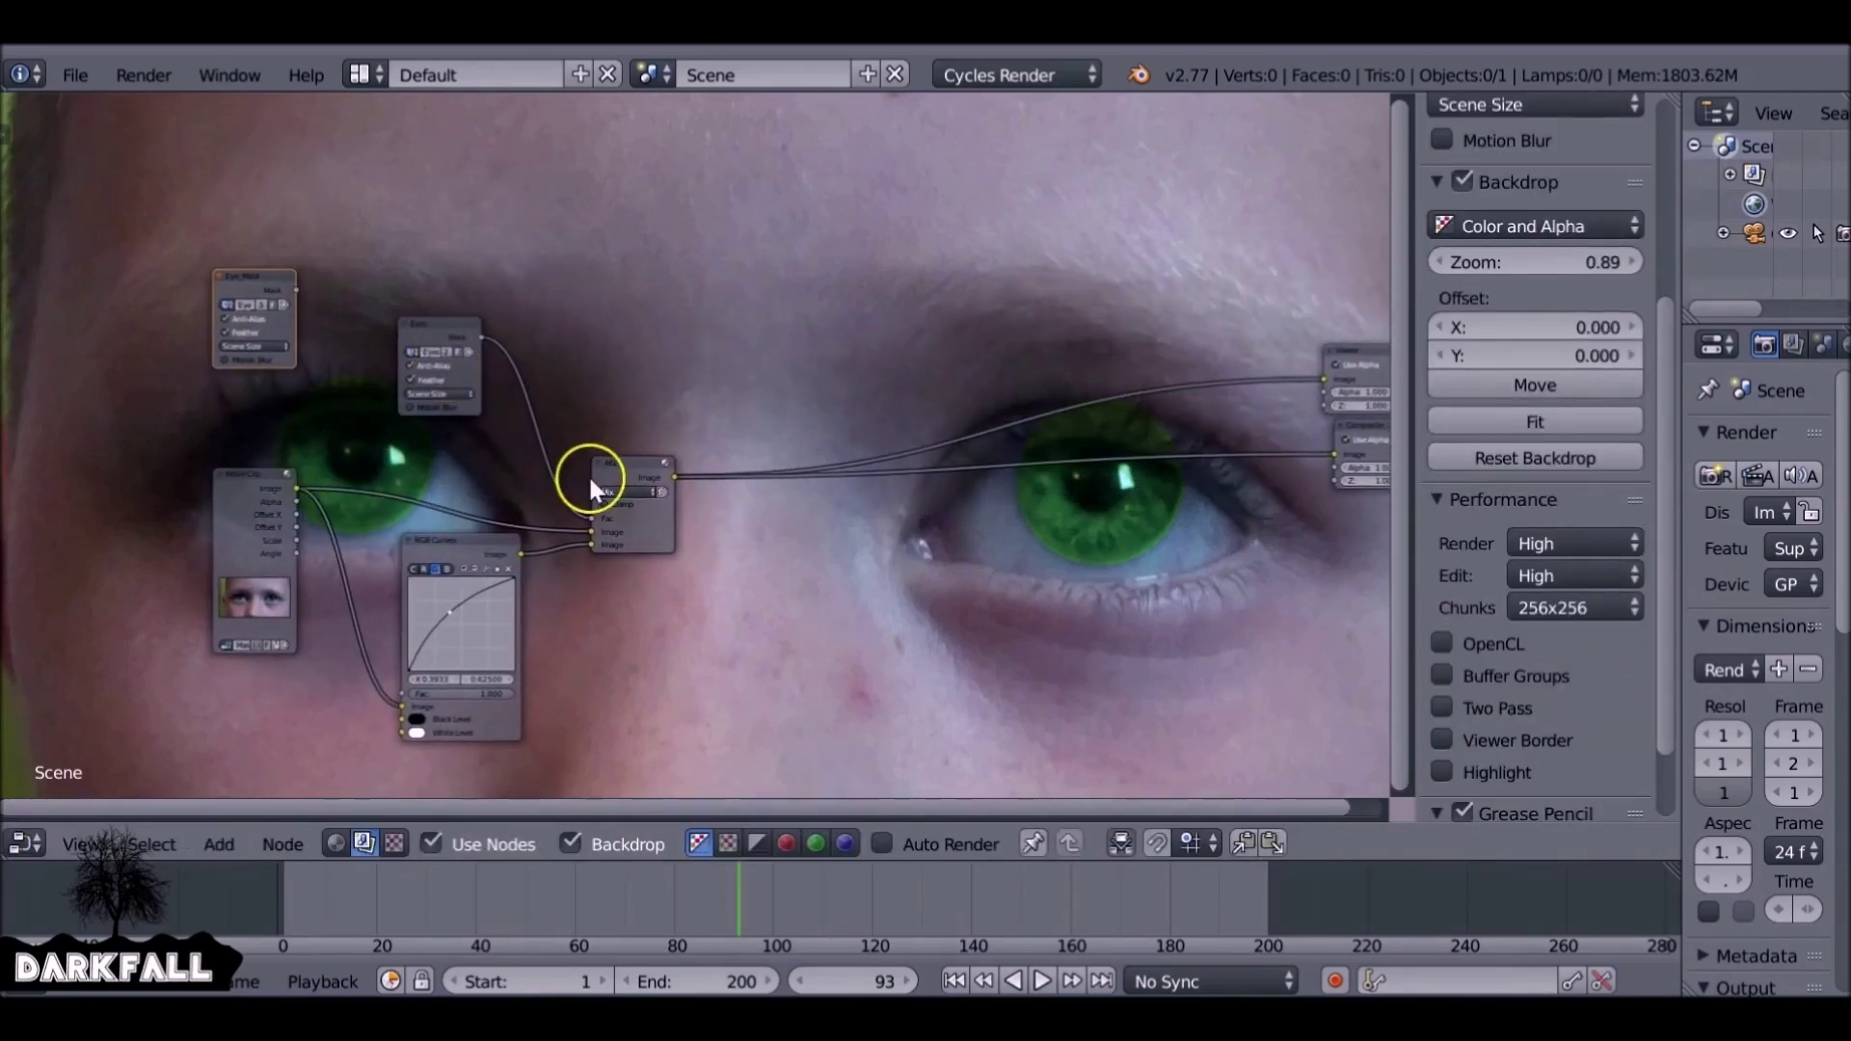
Duplicate the Mix node, insert the copy after the first Mix, and link its output to both Viewer and Composite
left_click(634, 466)
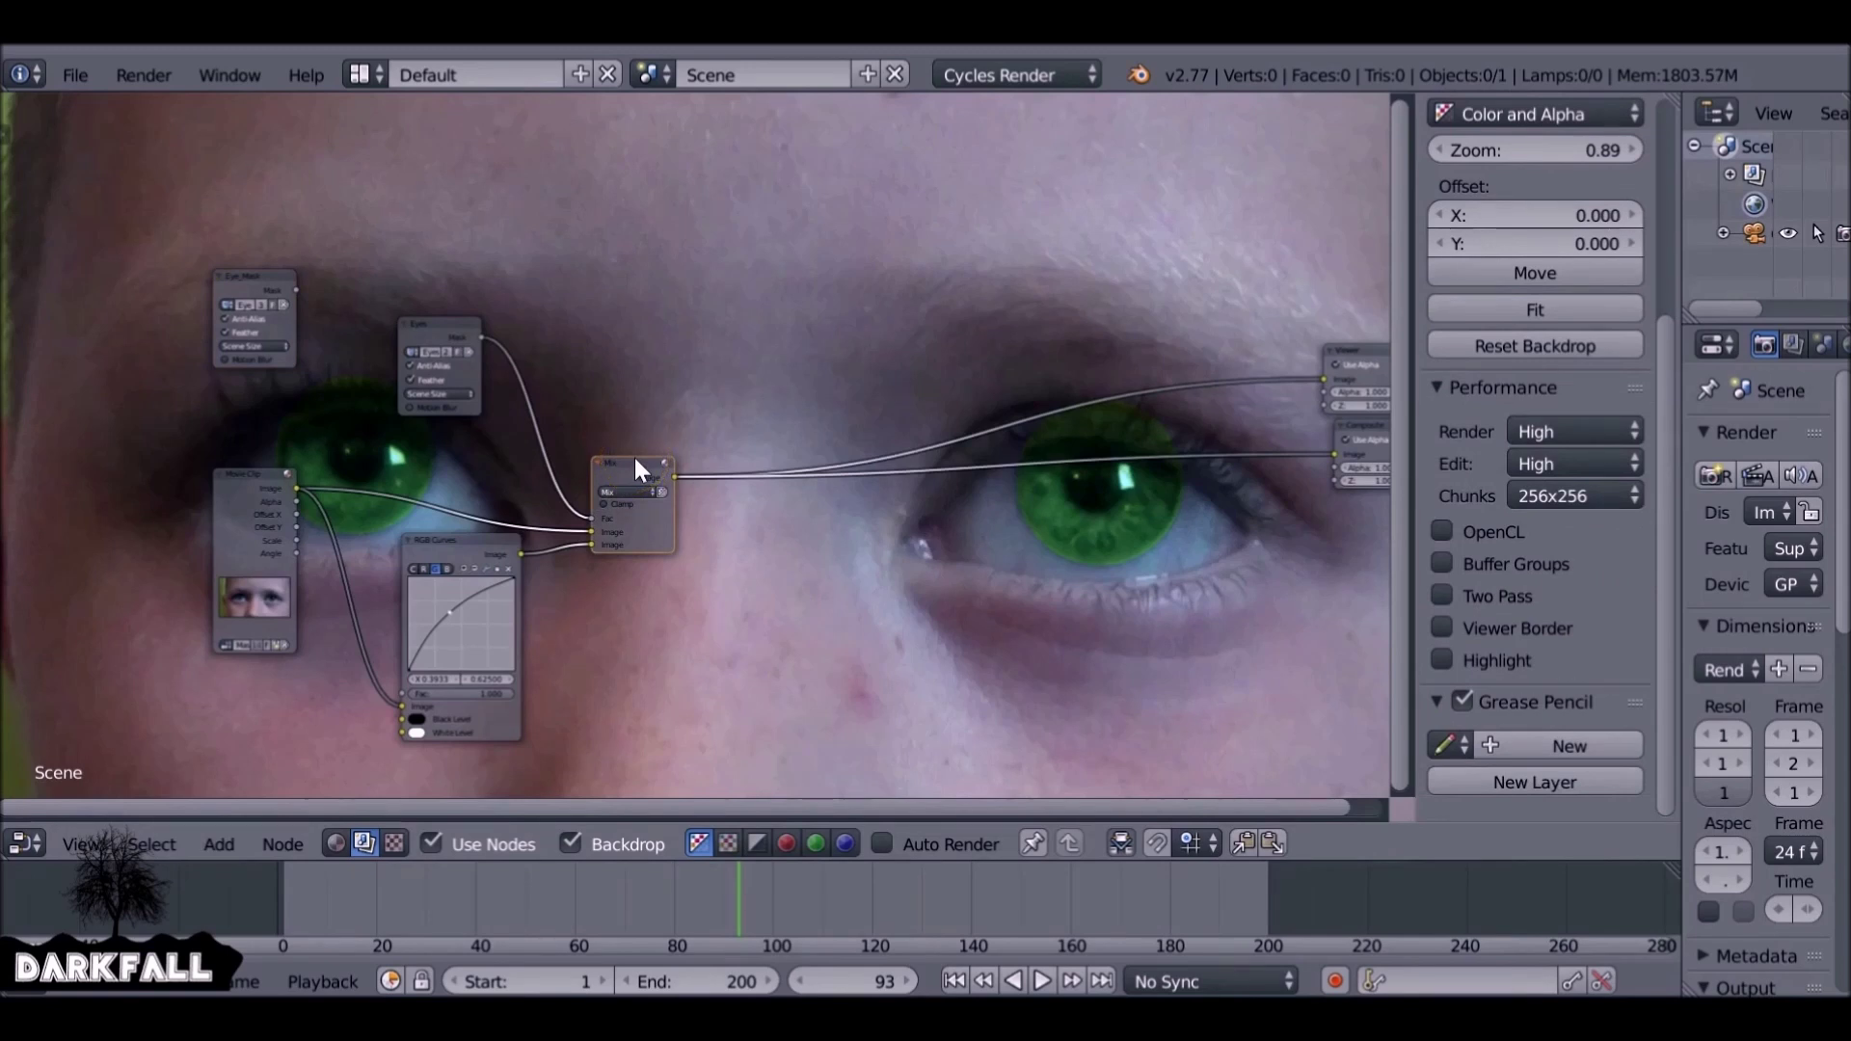
key("shift+d")
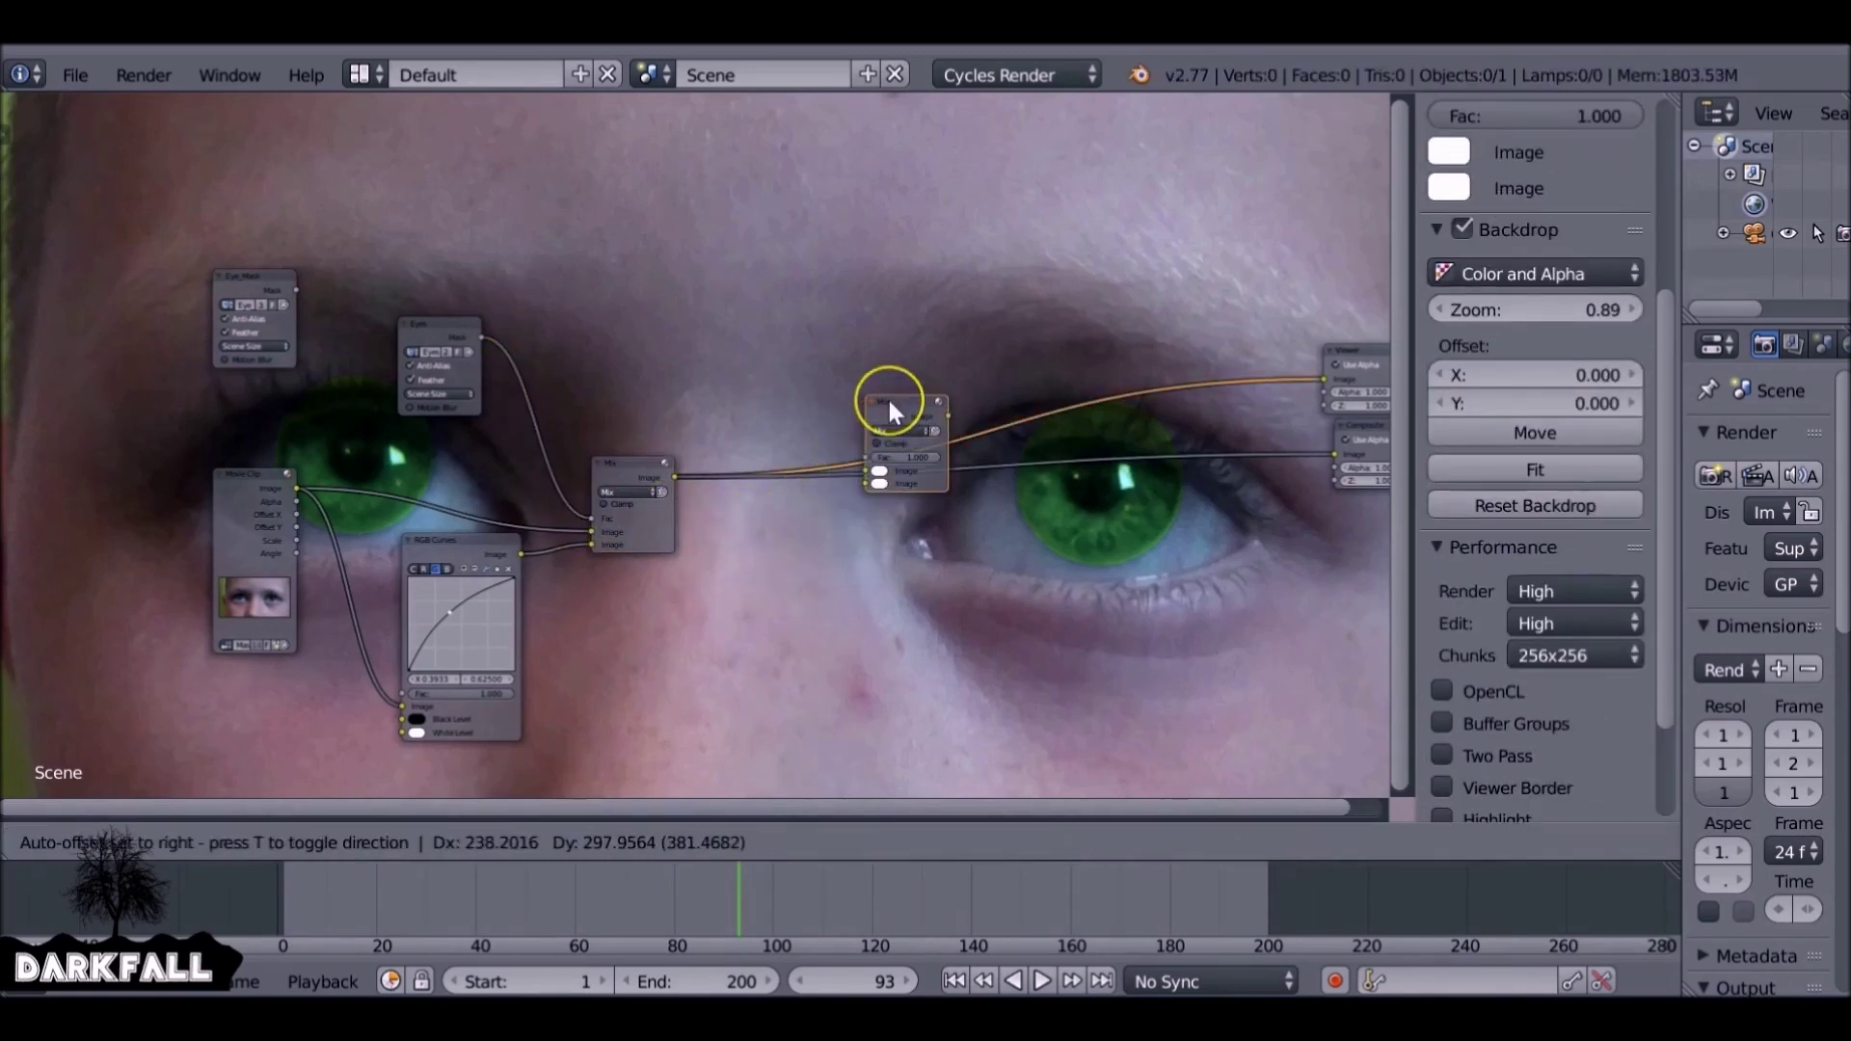
left_click(887, 396)
left_click_drag(889, 401, 1338, 454)
Link the Movie Clip image to the second Mix's lower image input and Eye_Mask to its Fac, moving Eye_Mask above the Eyes node
left_click_drag(299, 490, 842, 552)
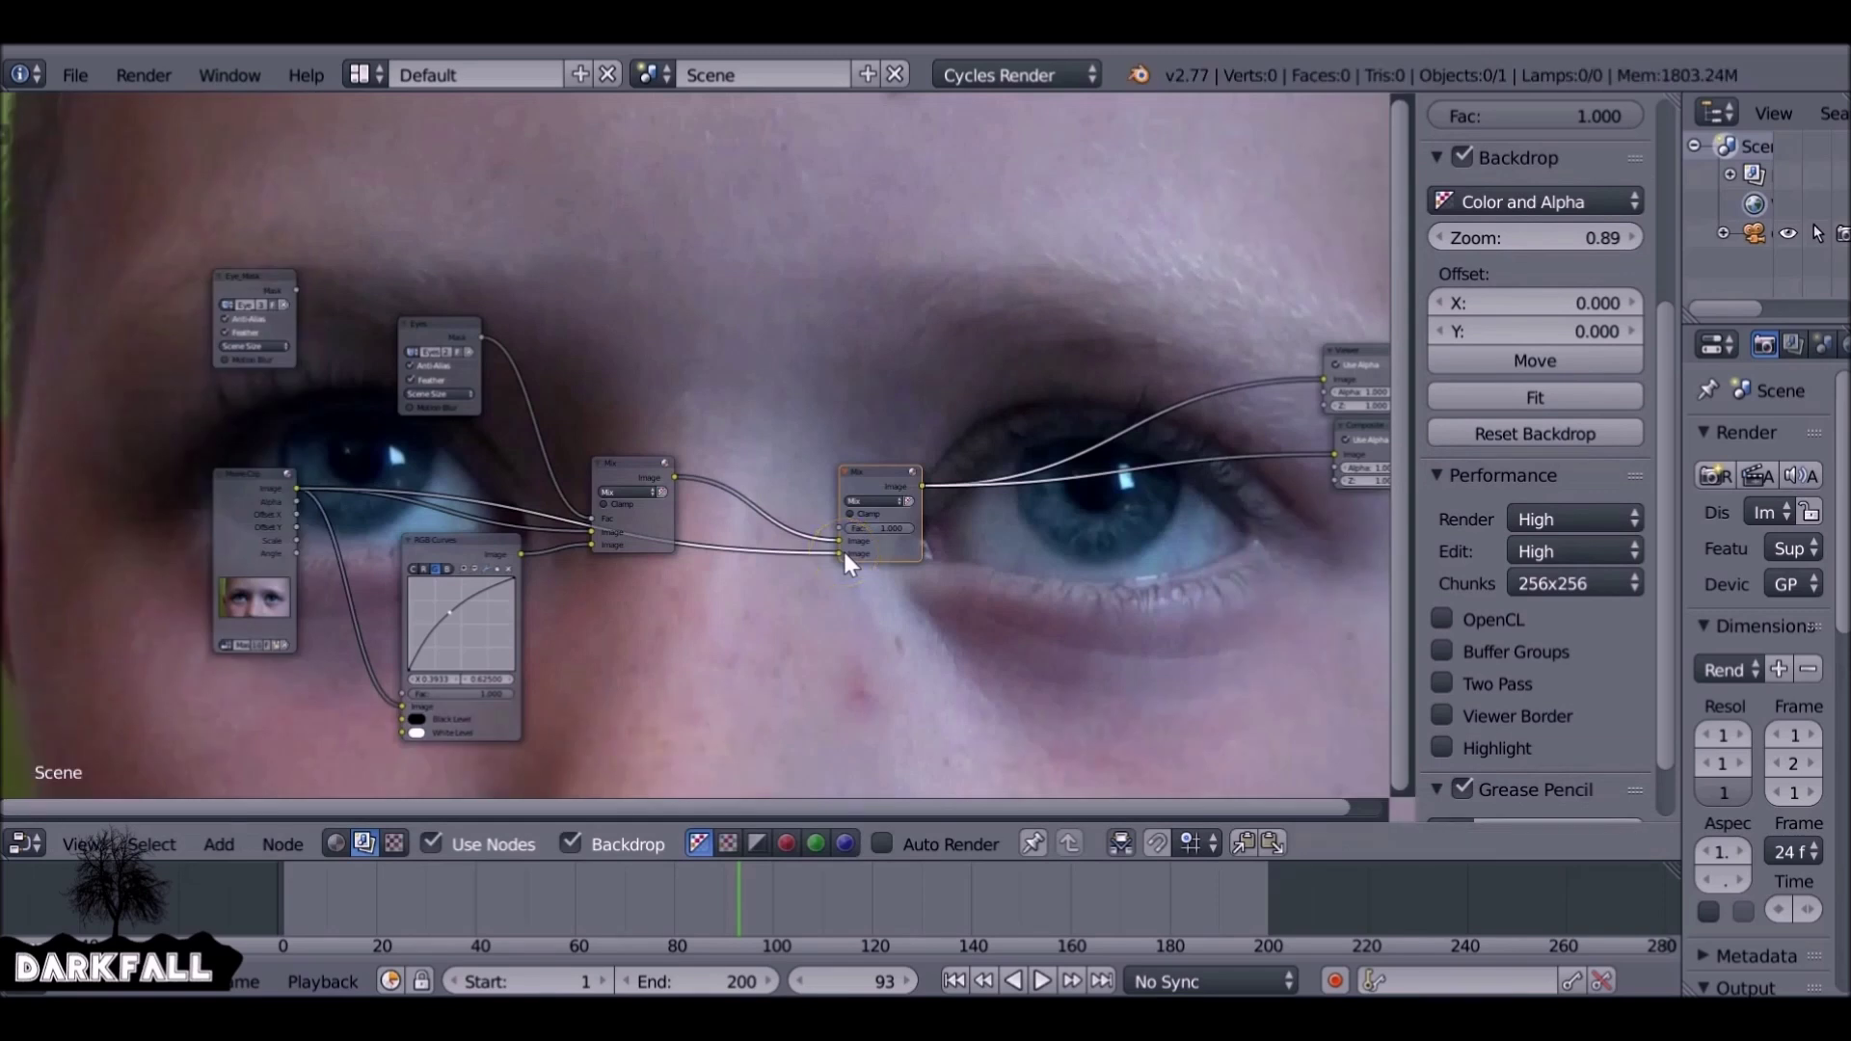
left_click_drag(294, 287, 837, 525)
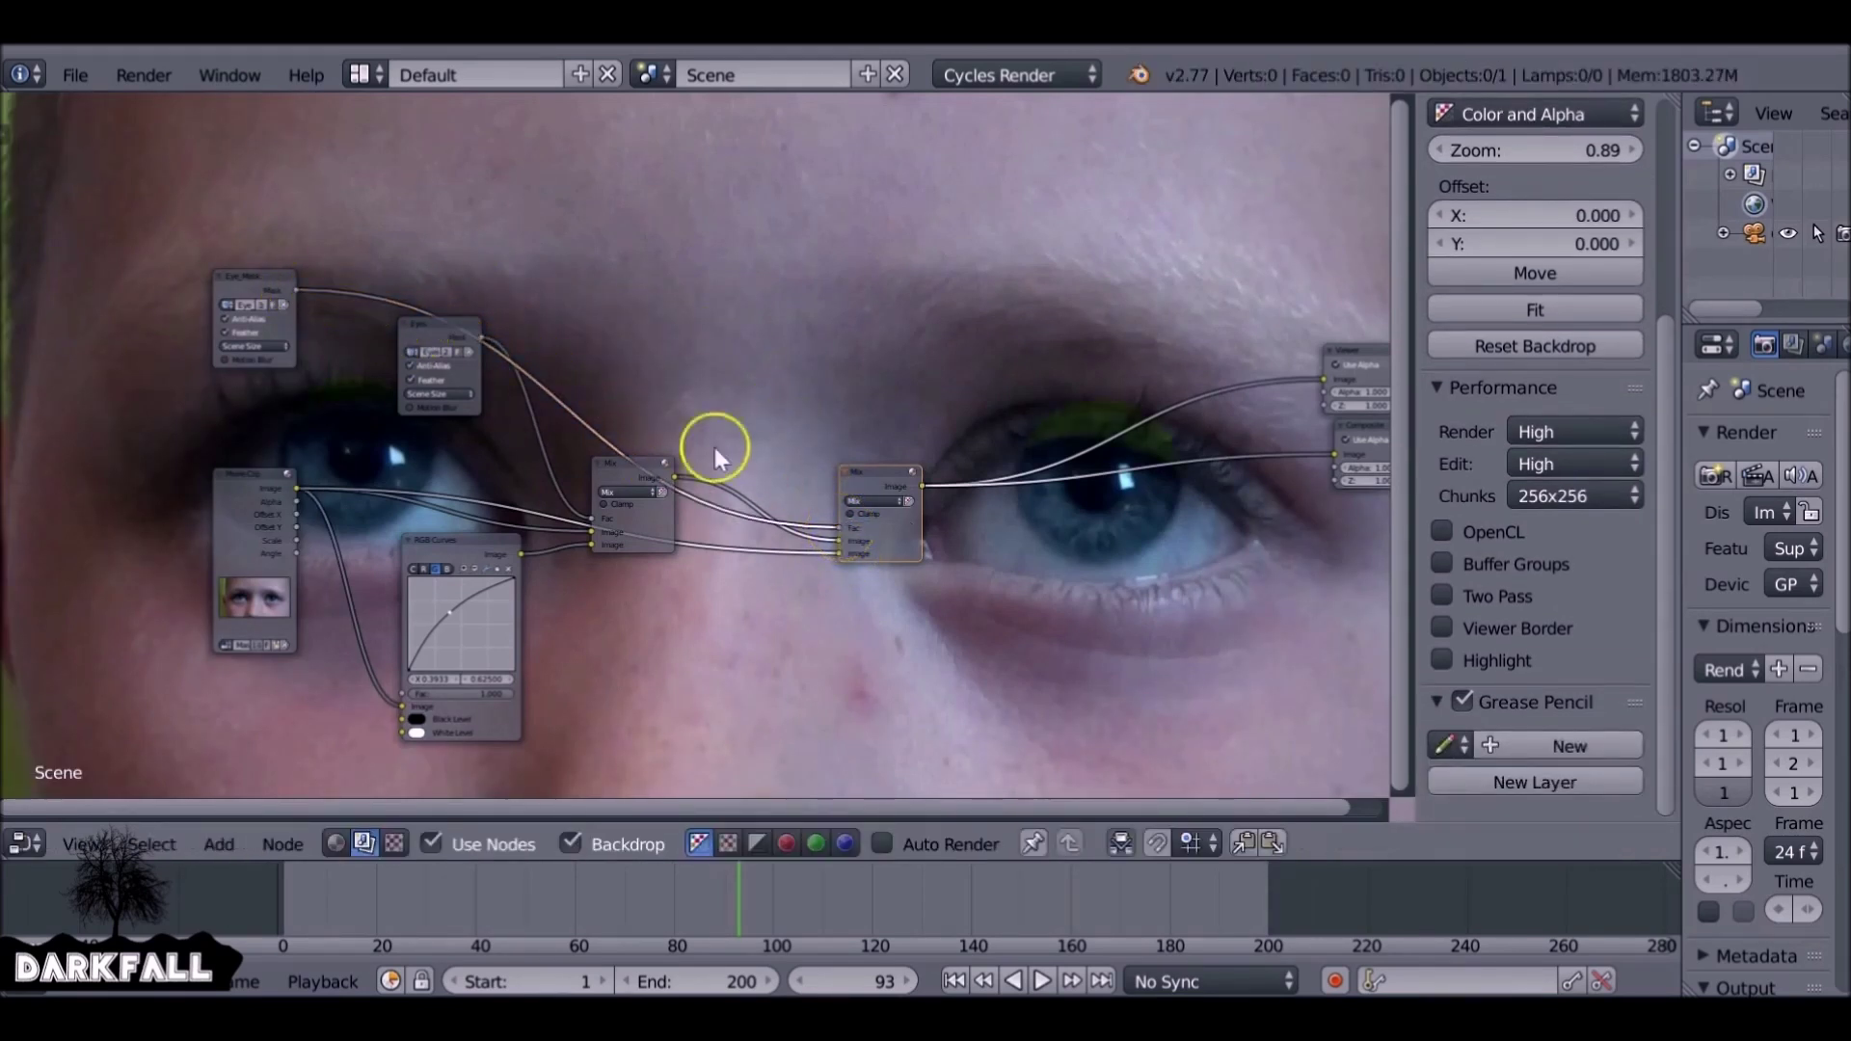
left_click_drag(249, 274, 560, 162)
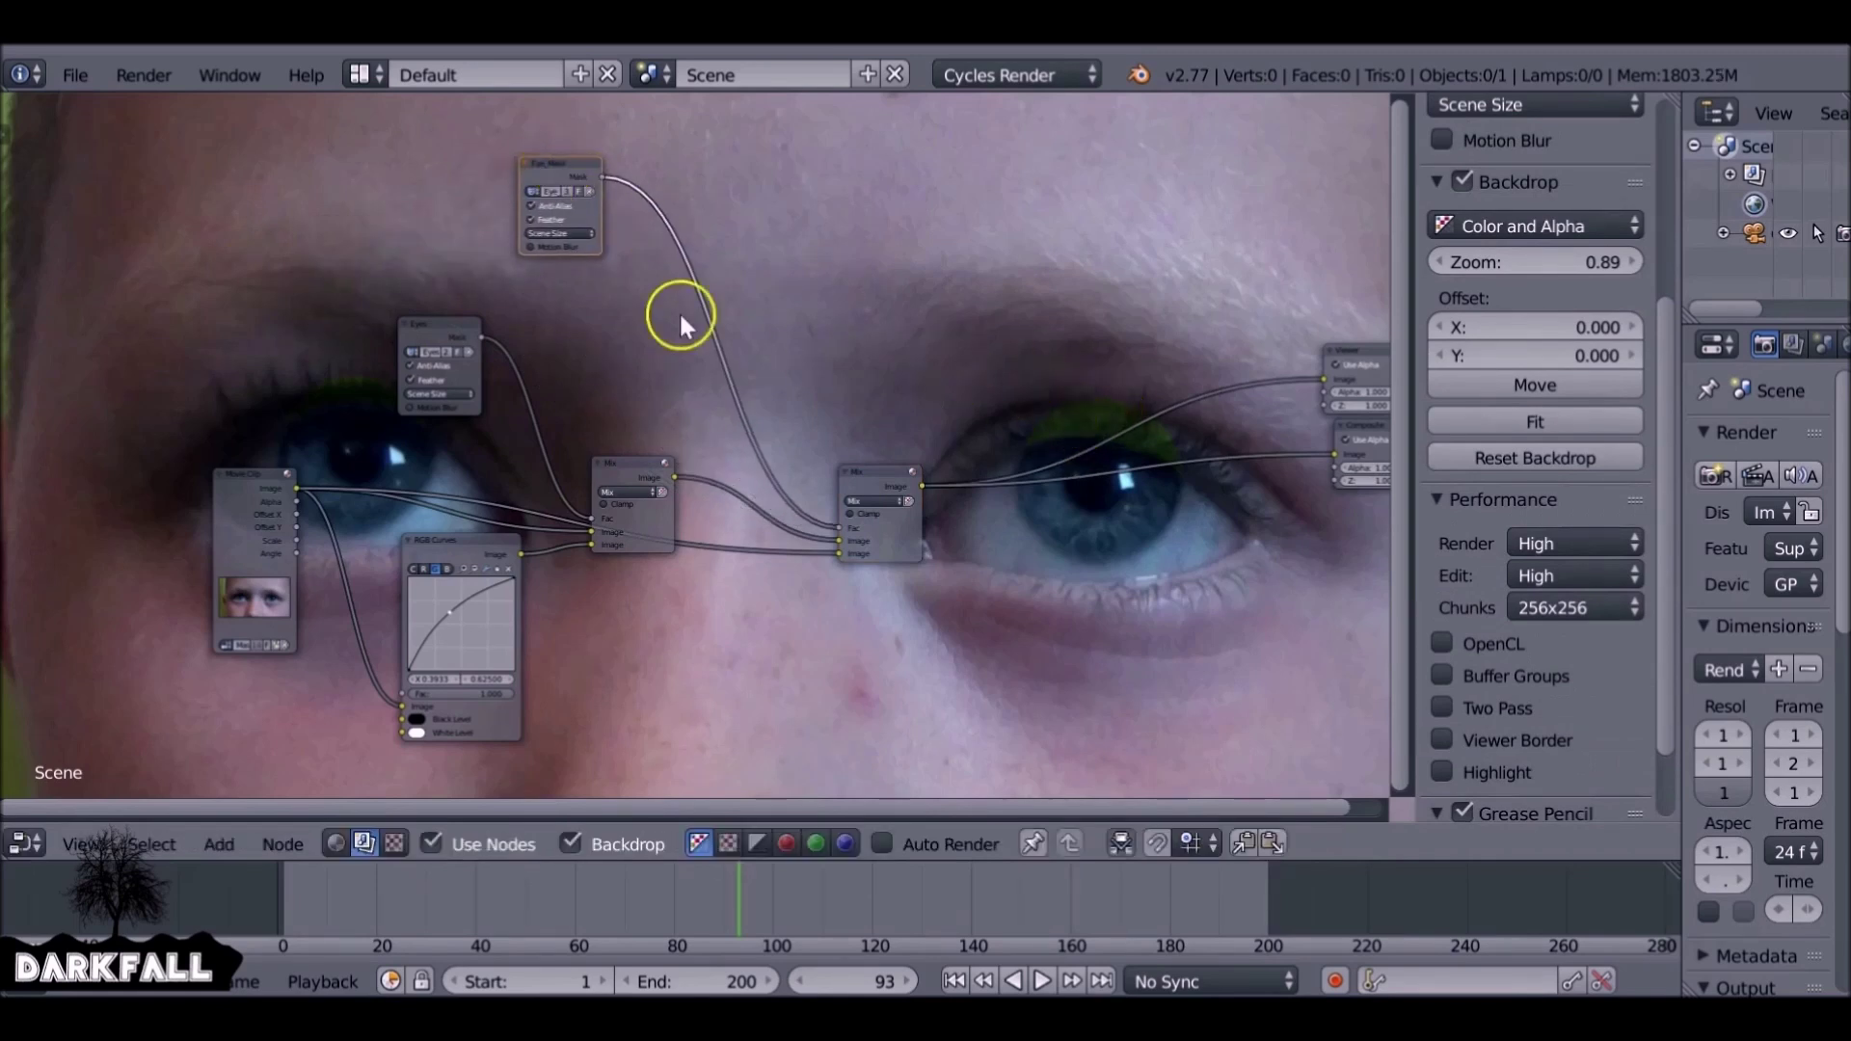
Insert an Invert color node between Eye_Mask and the second Mix node's Fac input
scroll(742, 328, "up", 1)
key("shift+a")
mouse_move(678, 315)
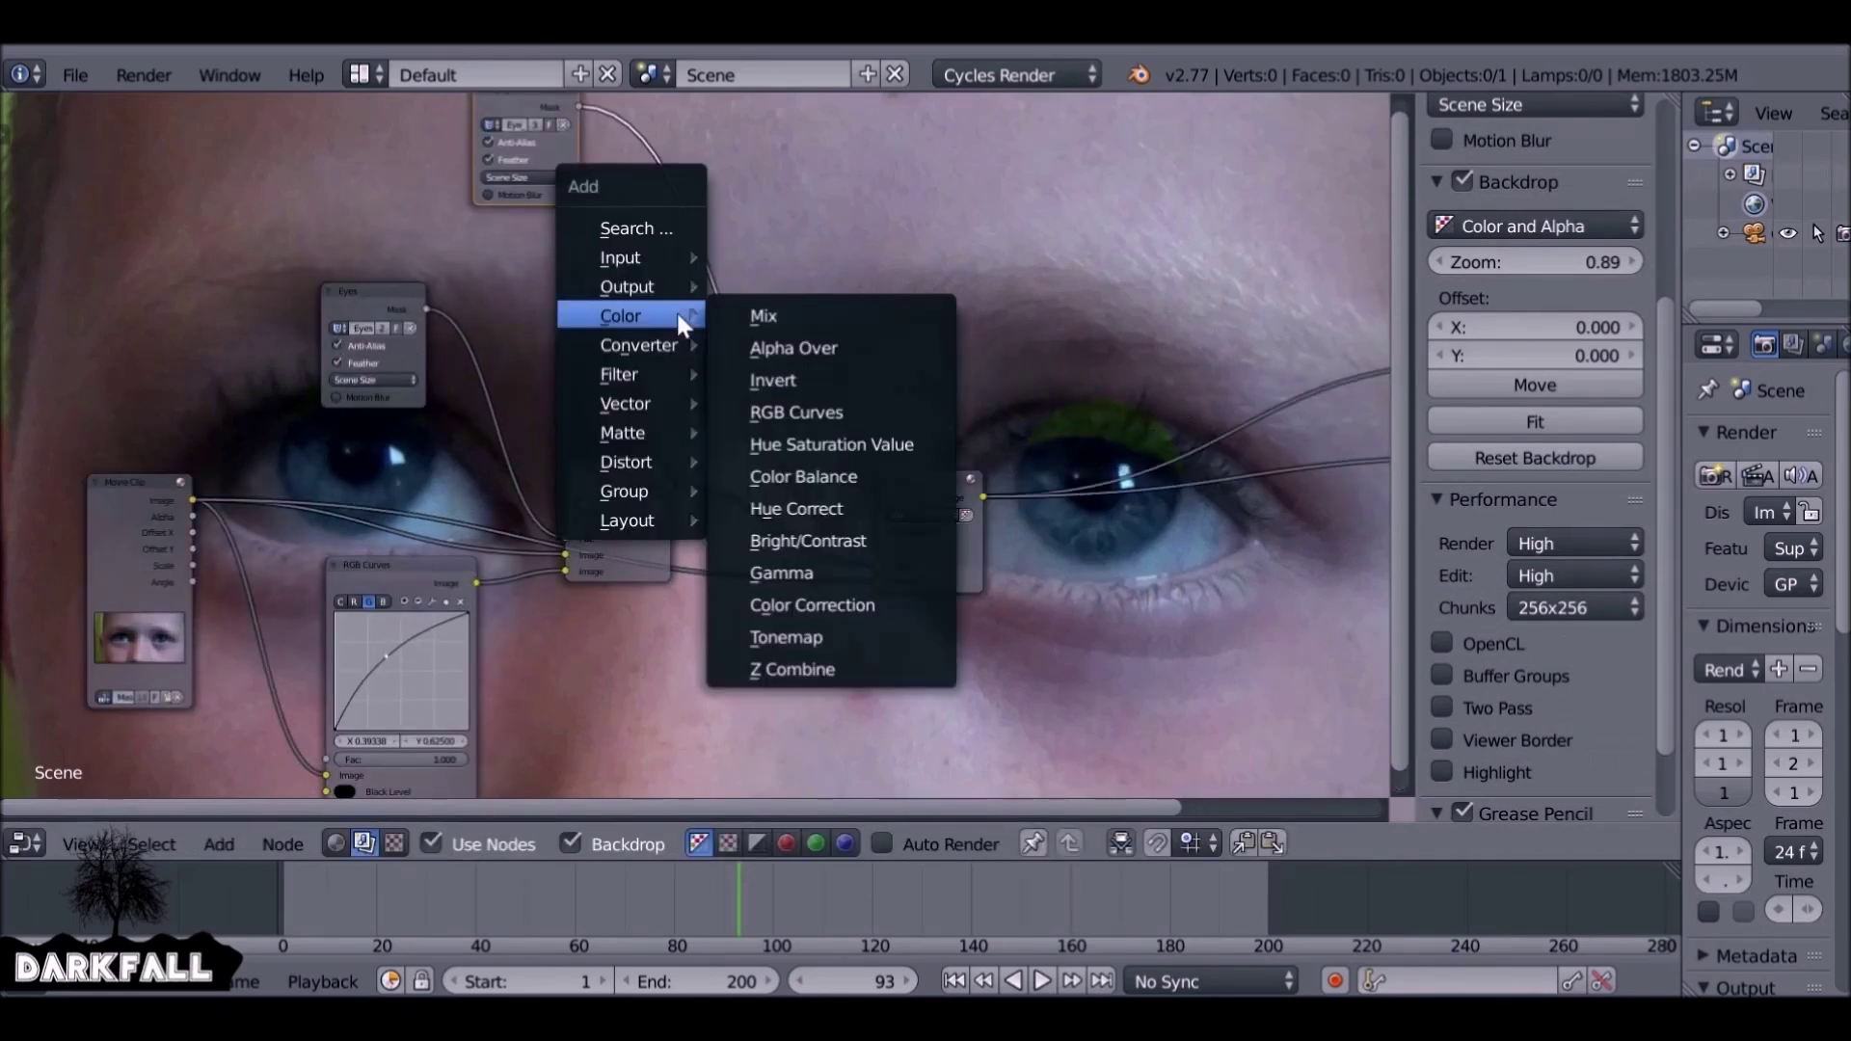
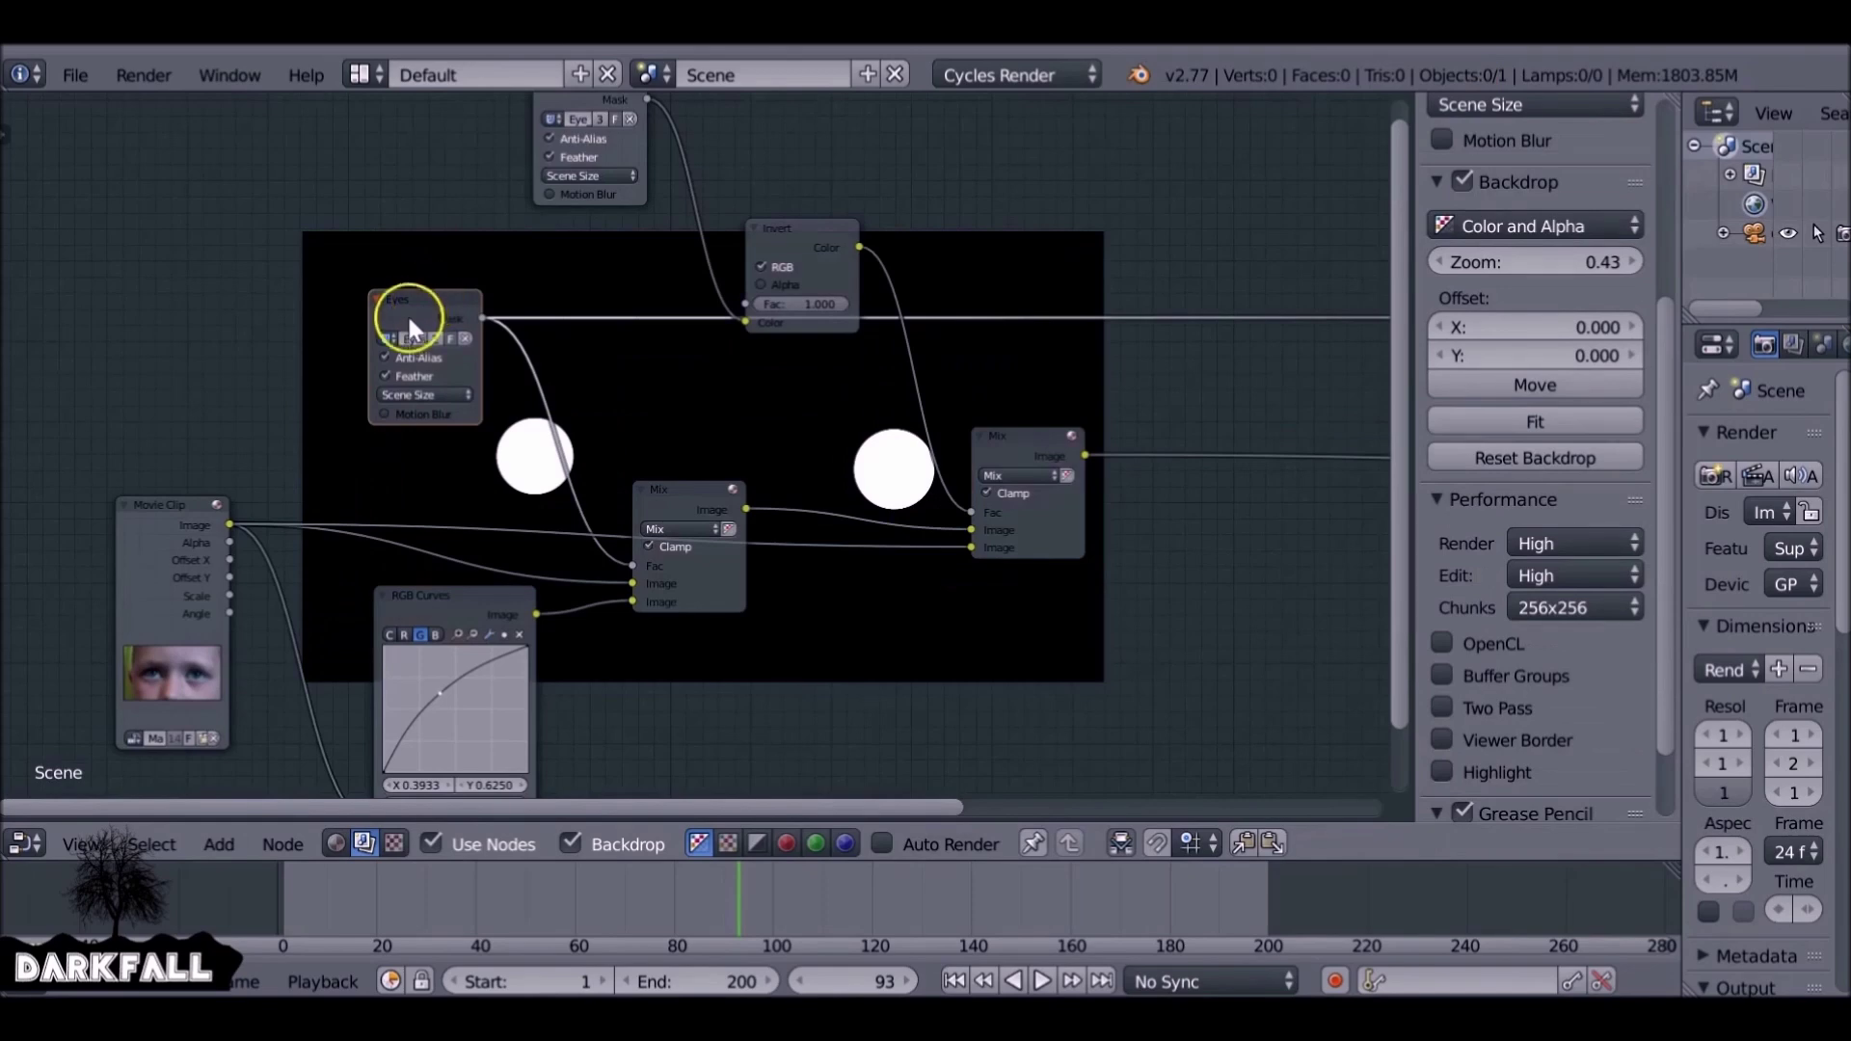
Preview the second Mix's output in the Viewer, and enlarge the backdrop to zoom 1.11 with an offset of about X -195, Y 193
left_click(1022, 433, "ctrl+shift")
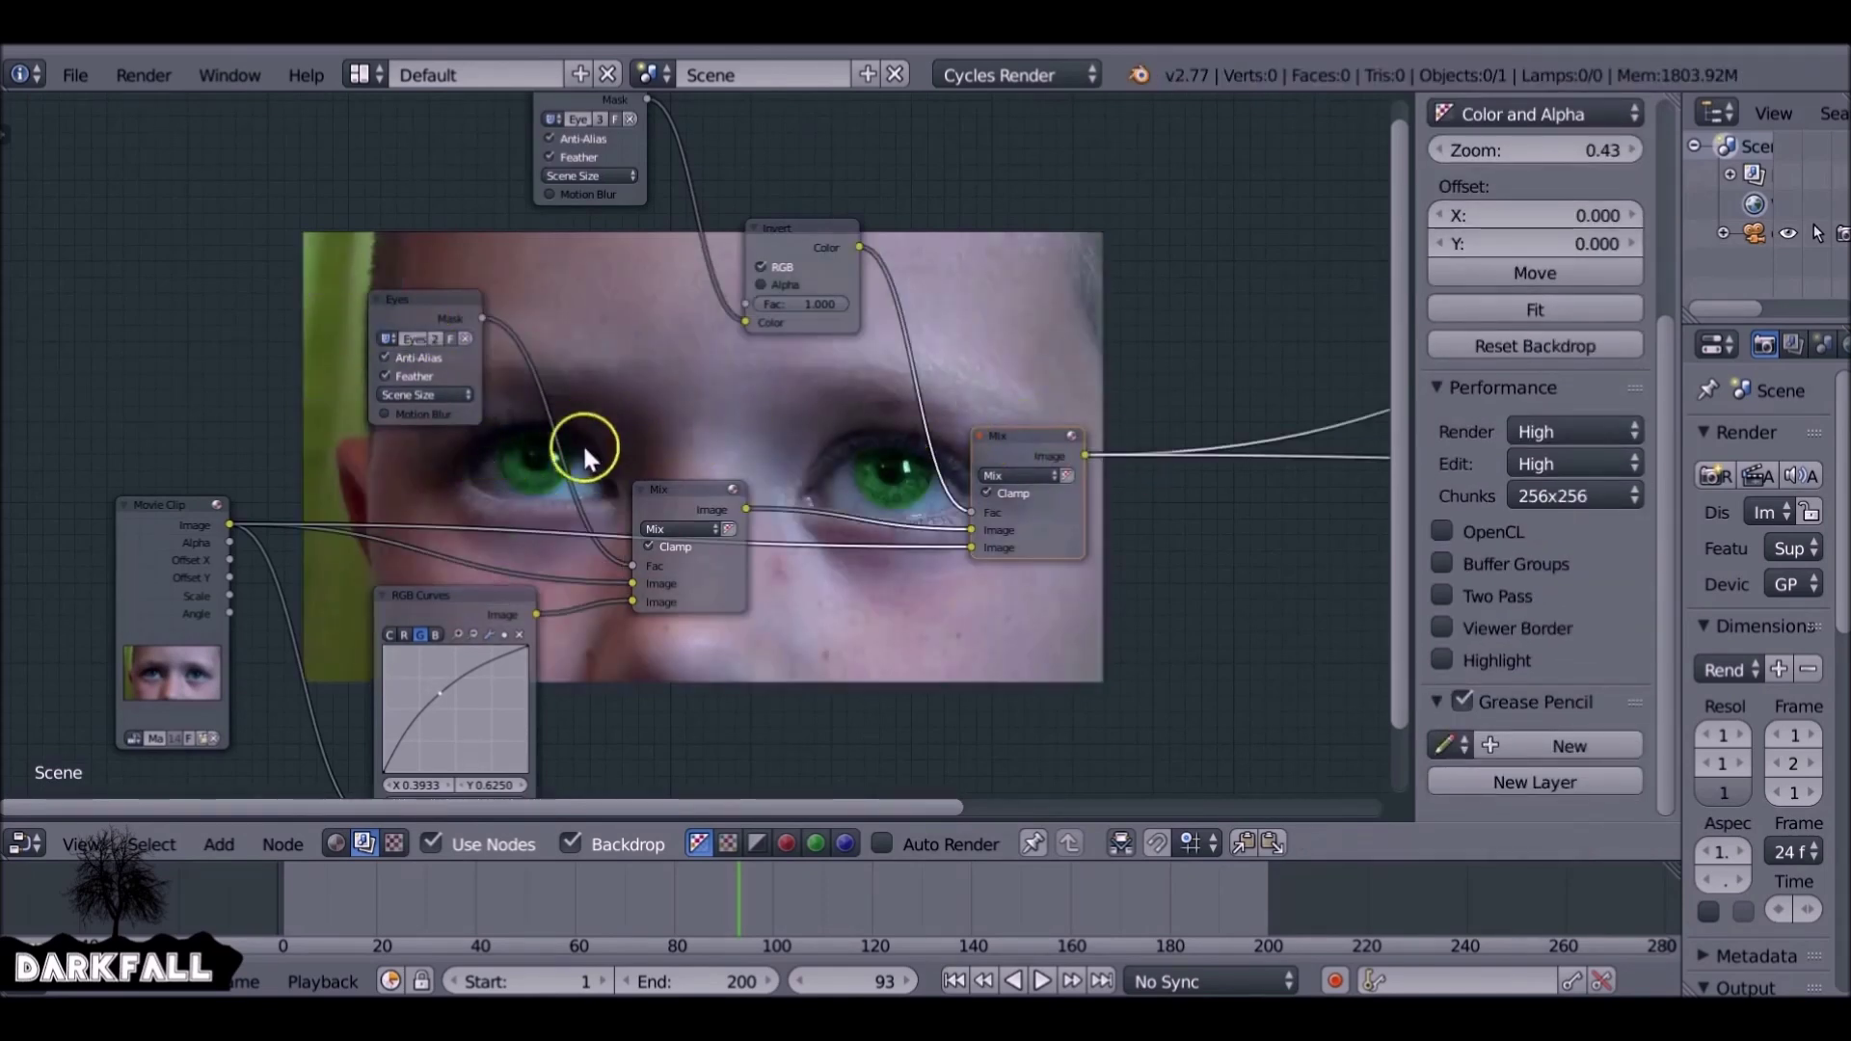
left_click_drag(1537, 141, 1620, 151)
left_click(1535, 273)
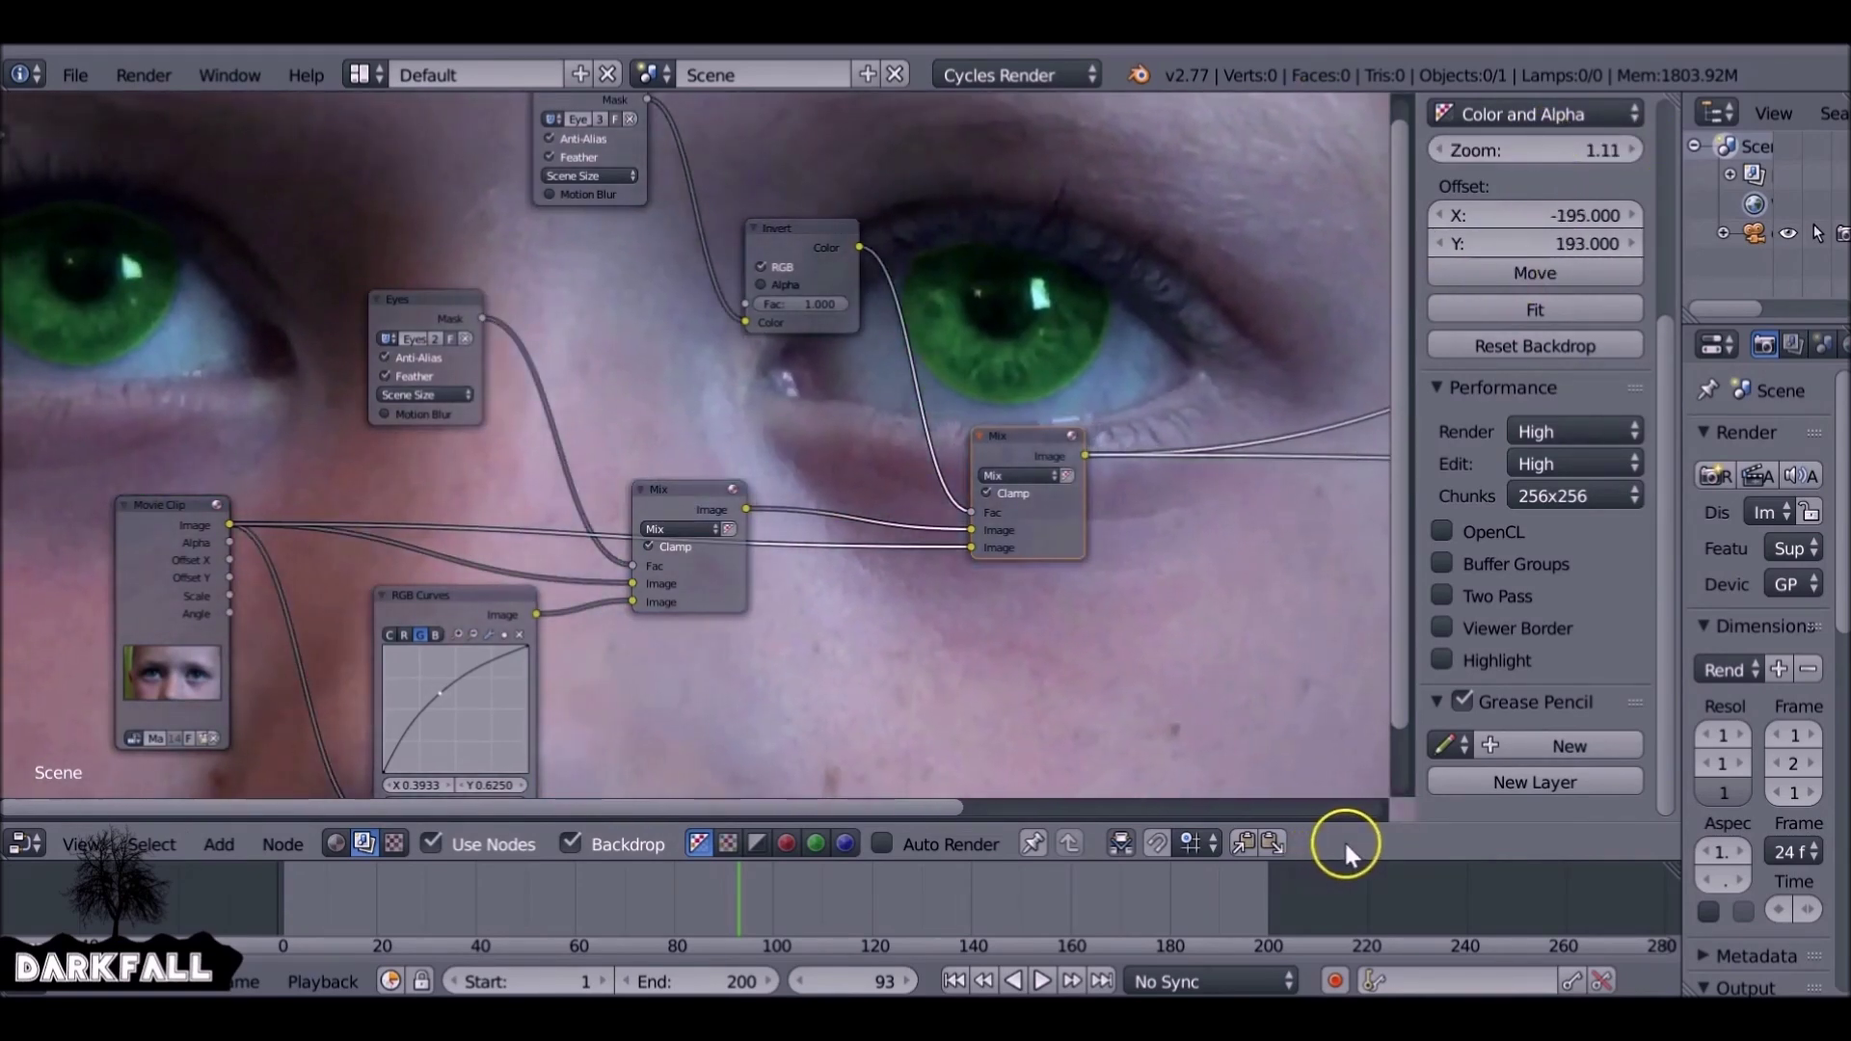
Reposition the Invert and Eye_Mask nodes to spread them out above the Mix nodes
left_click_drag(804, 228, 775, 239)
scroll(684, 306, "up", 1, "shift")
left_click_drag(611, 139, 507, 131)
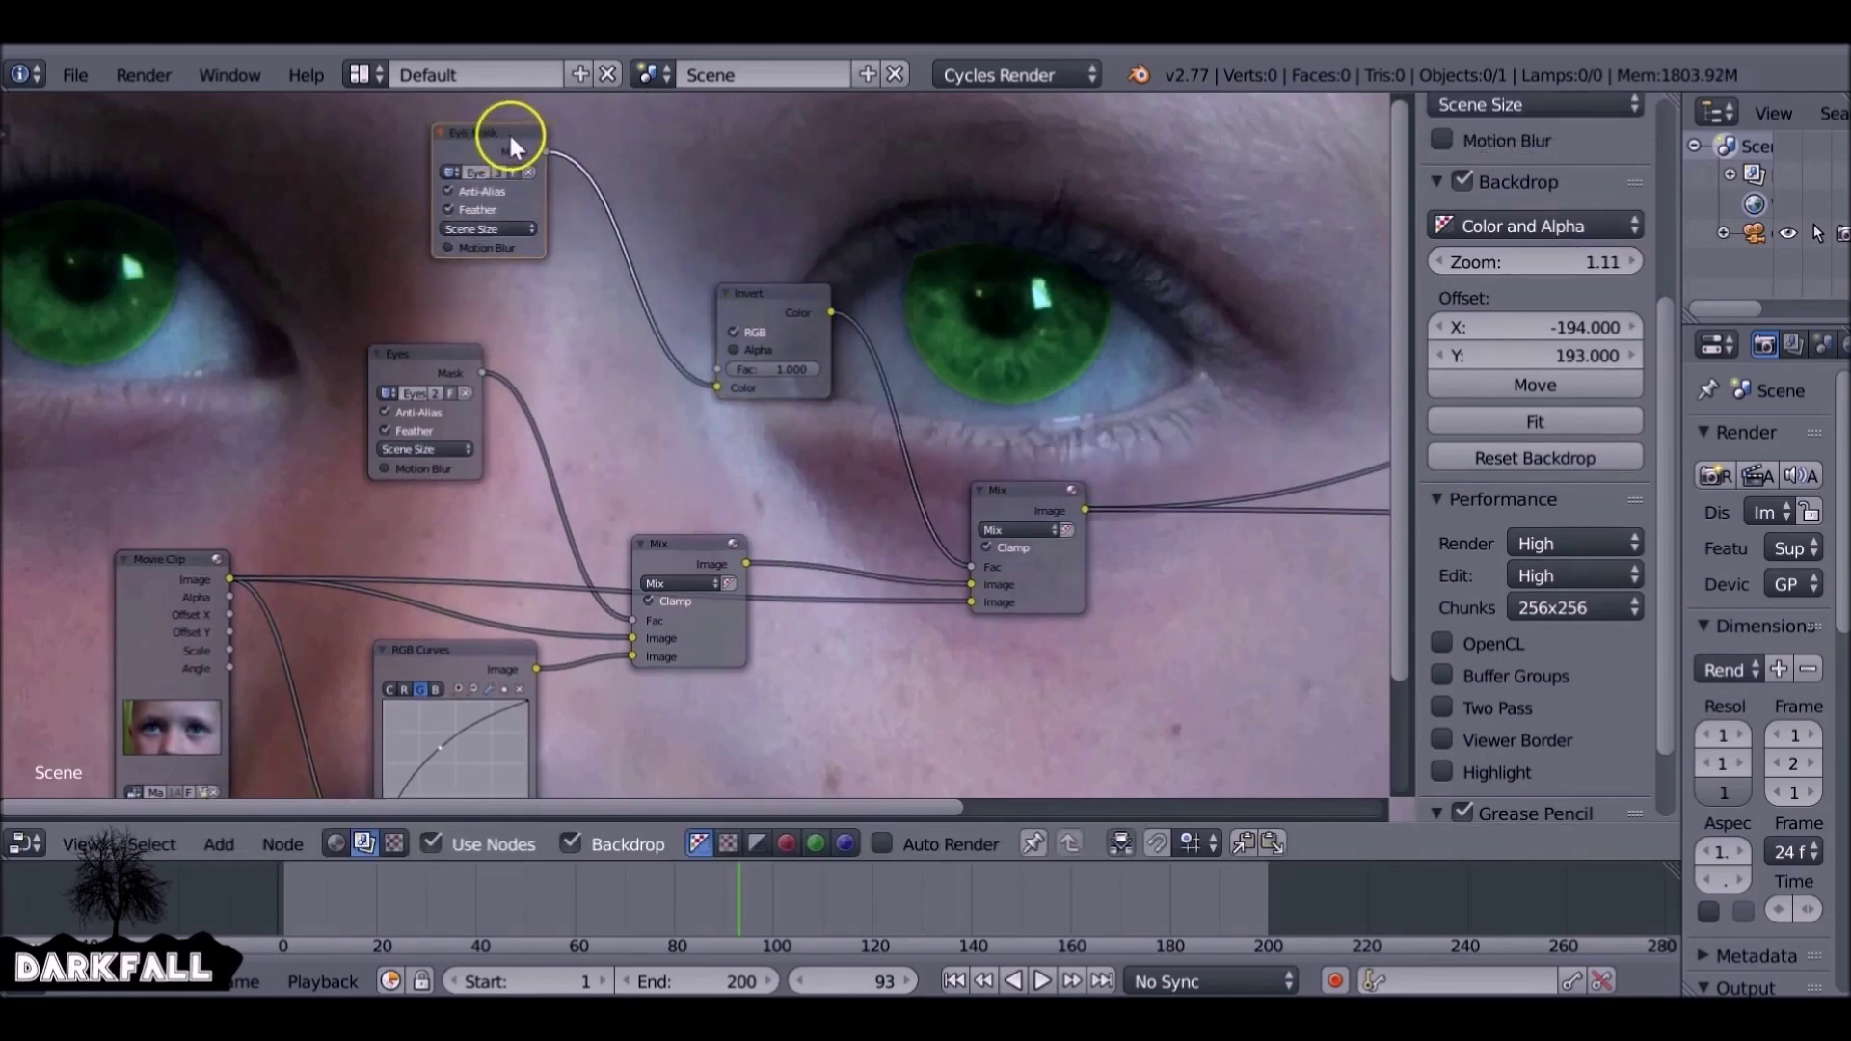
Move the Eyes mask node away from the first Mix, and preview the mask and the first Mix's output in the Viewer
left_click_drag(434, 353, 155, 297)
left_click(155, 298, "ctrl+shift")
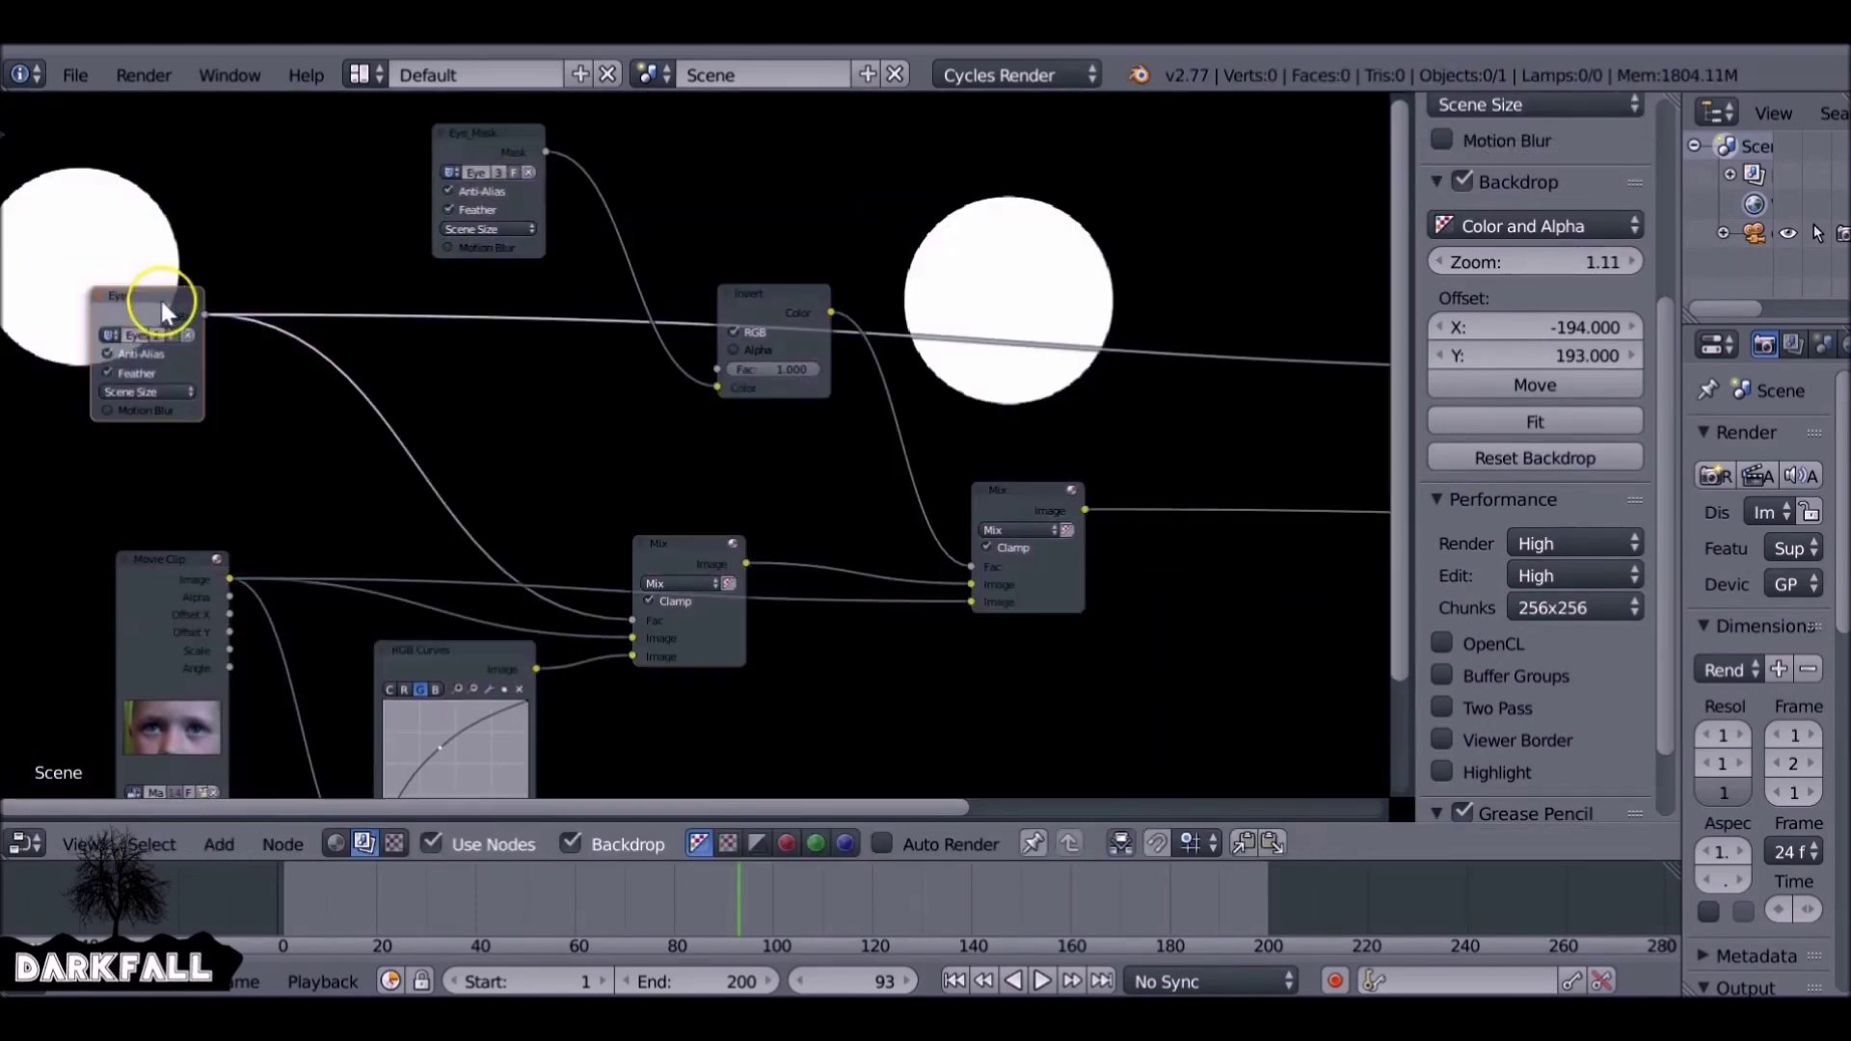
left_click(721, 559, "ctrl+shift")
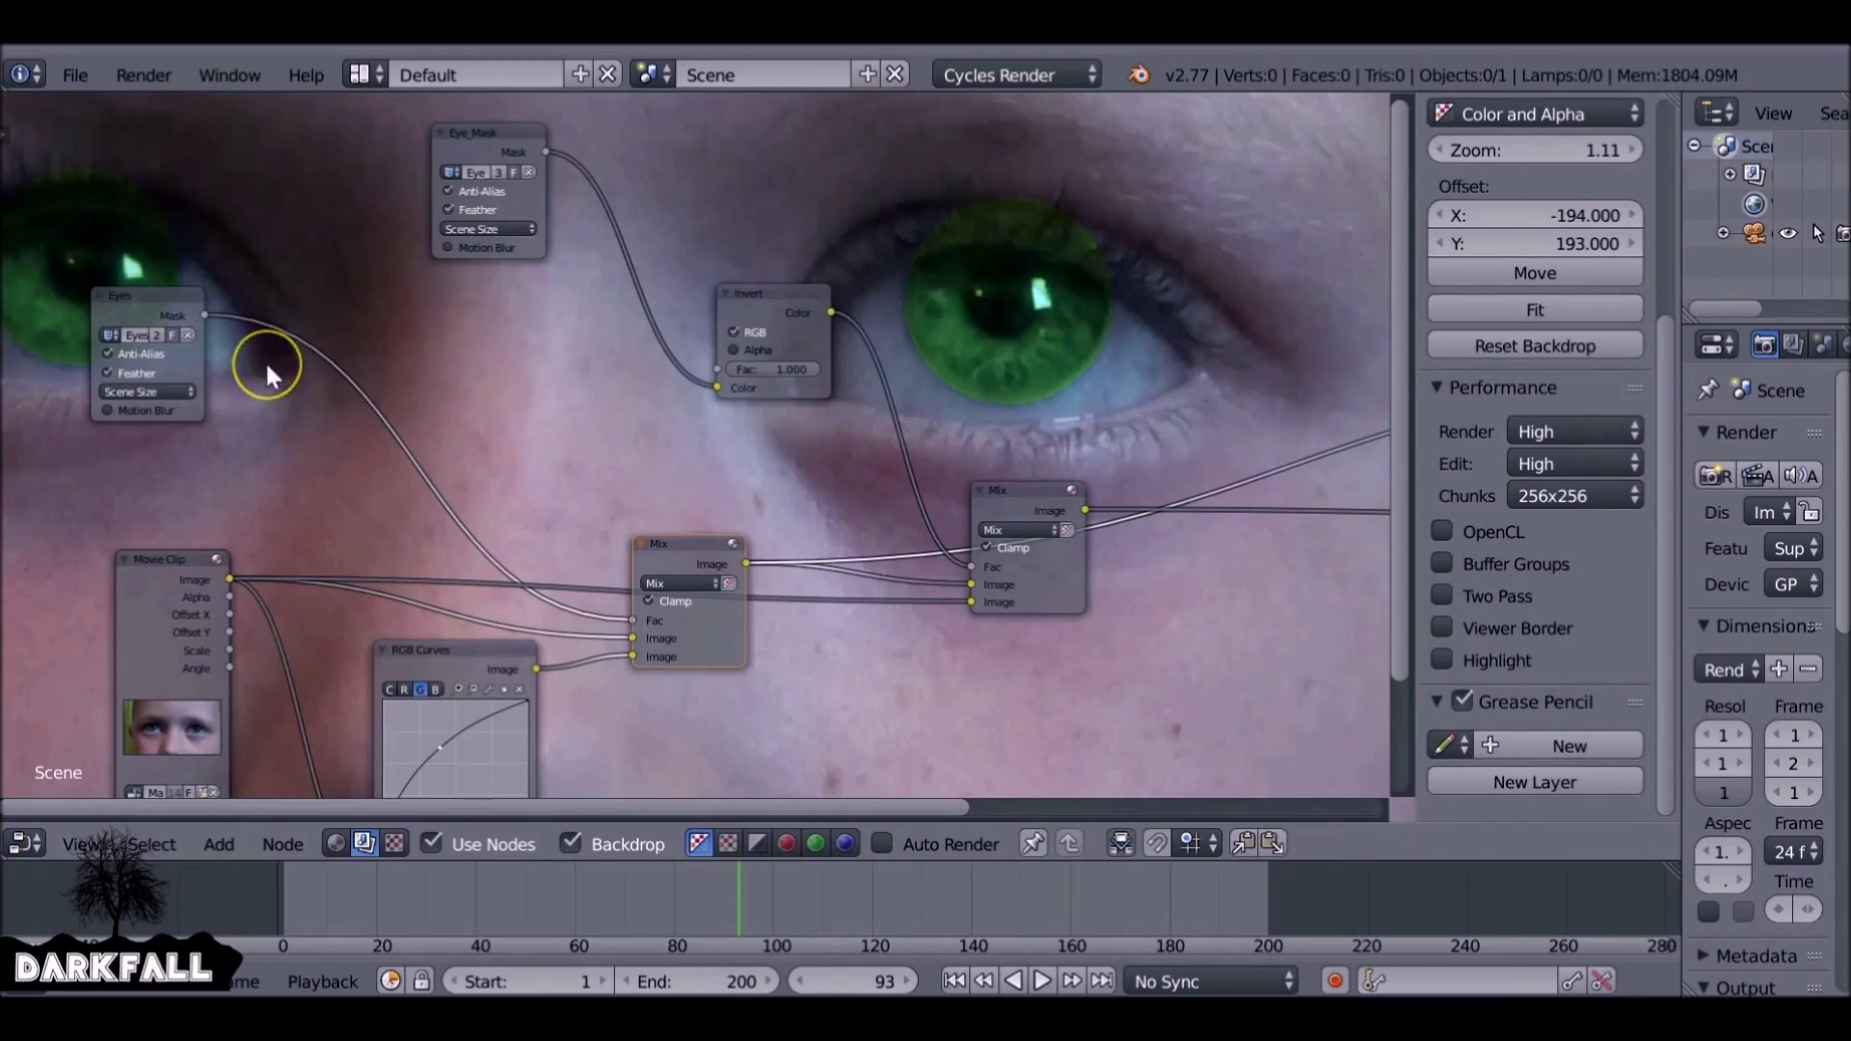
Insert a Dilate/Erode filter node between the Eyes mask and the first Mix node's Fac input
key("shift+a")
mouse_move(269, 370)
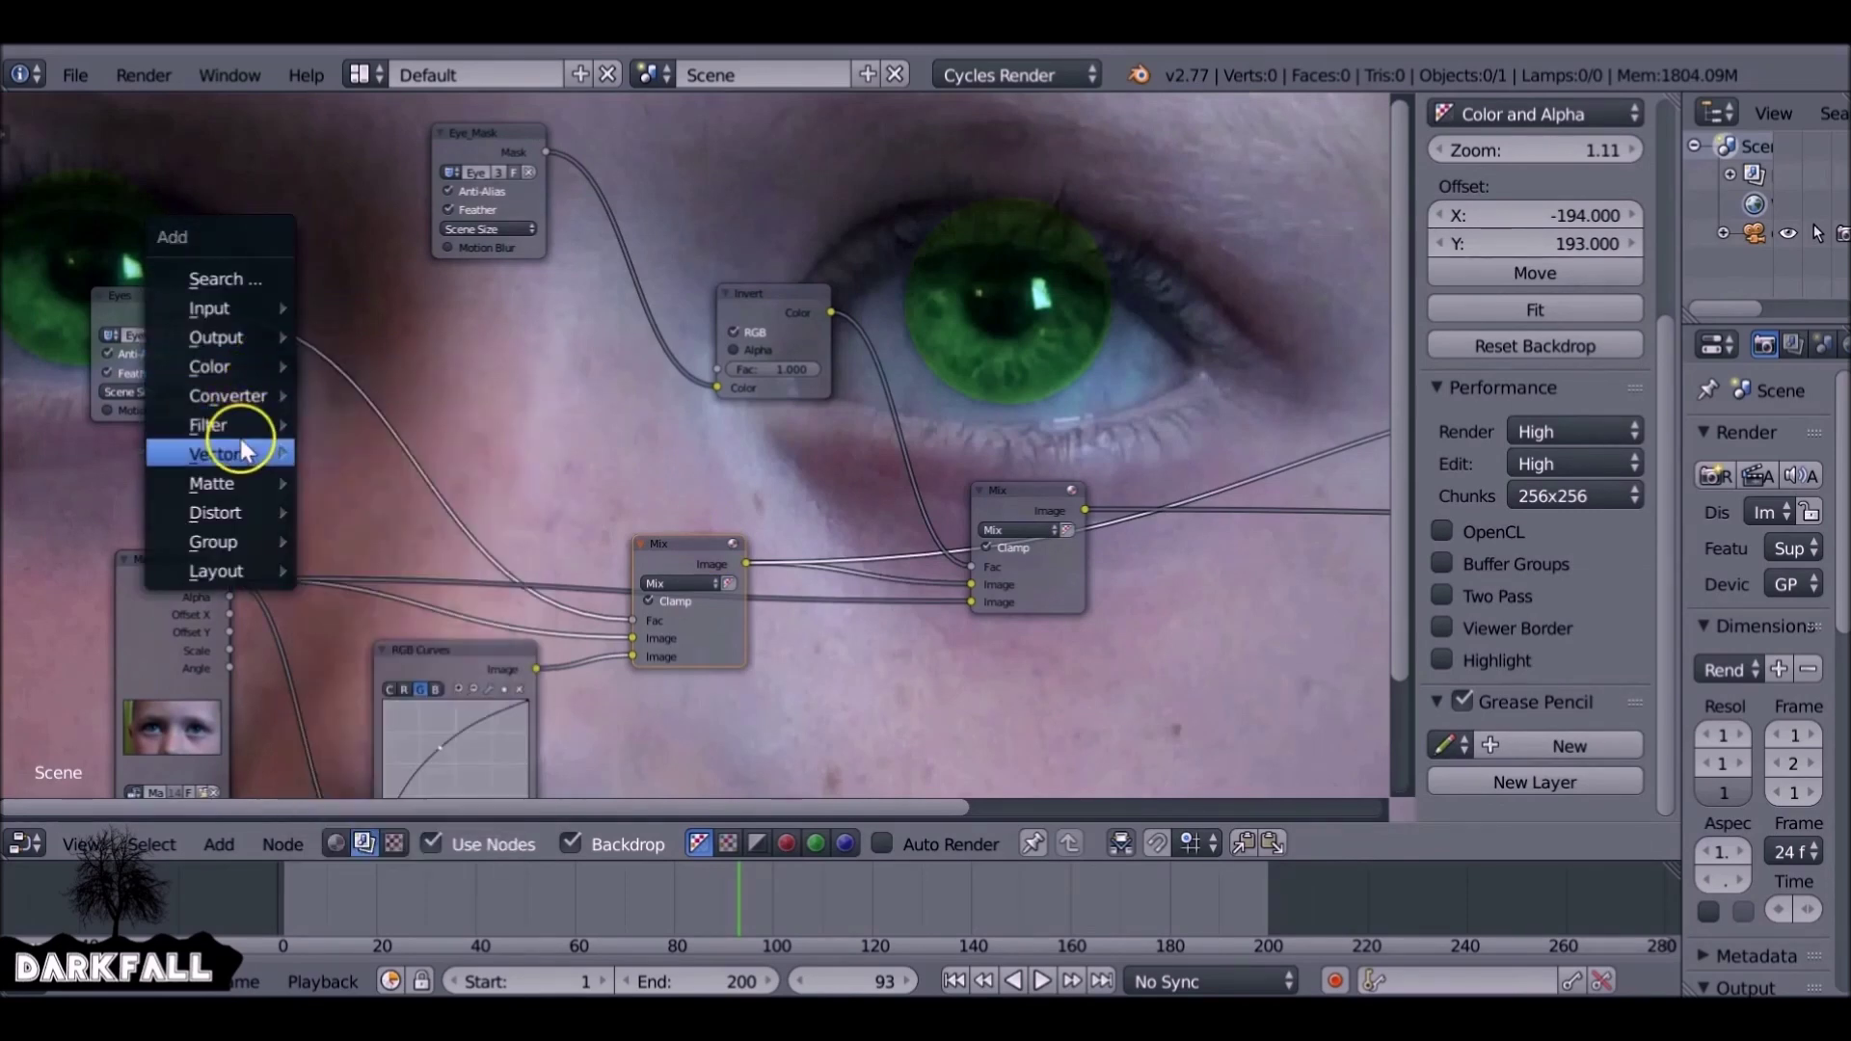
mouse_move(238, 430)
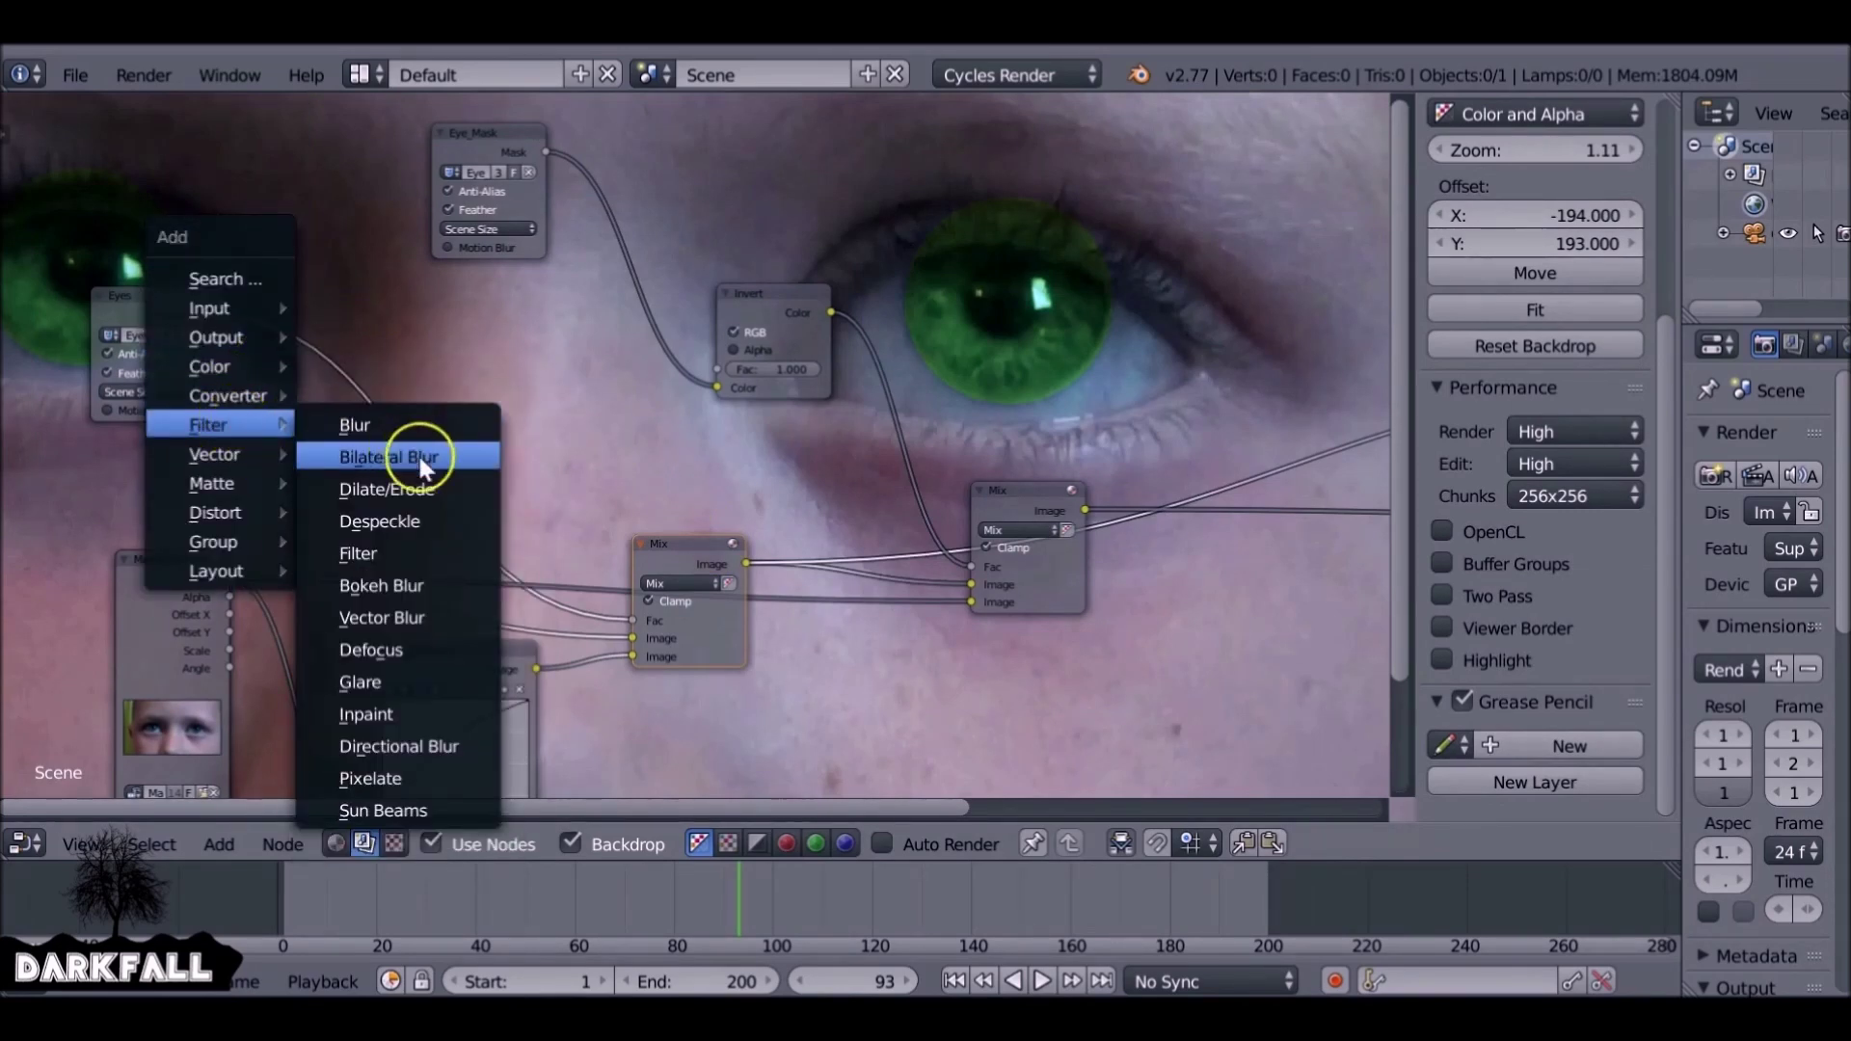
left_click(421, 490)
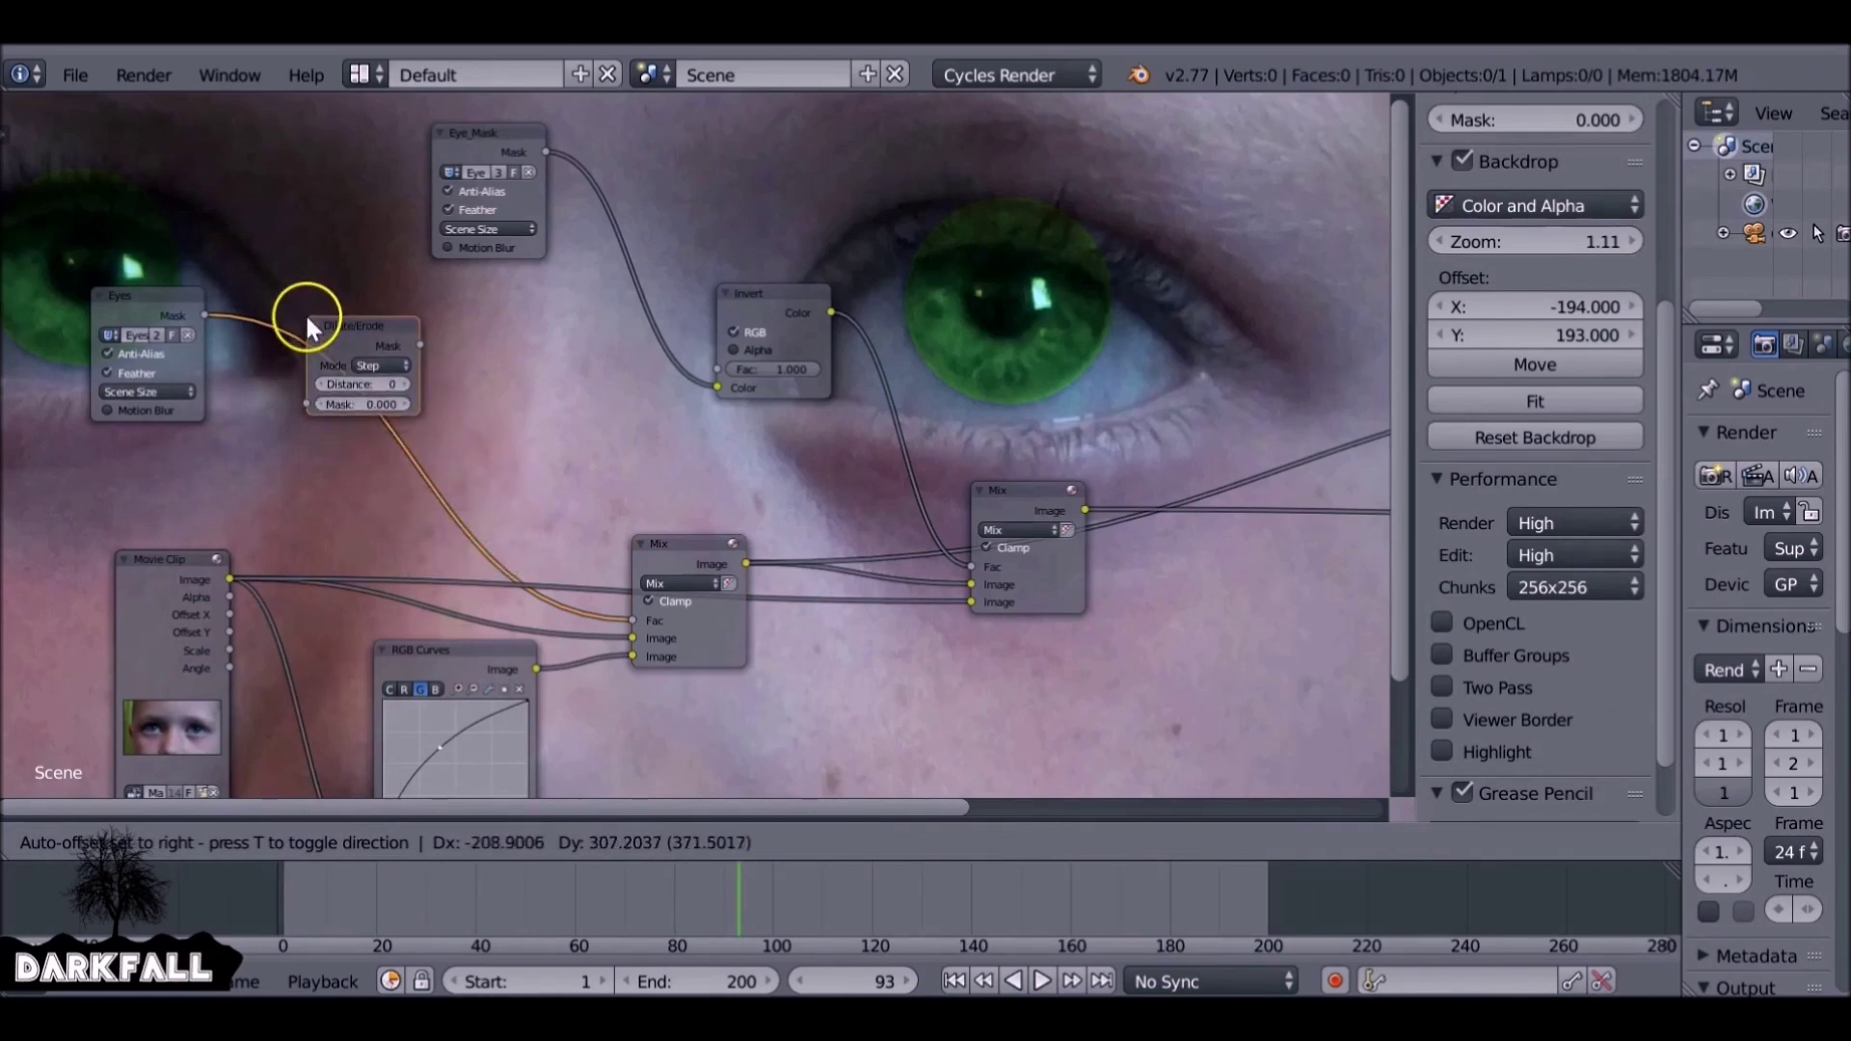
left_click(305, 314)
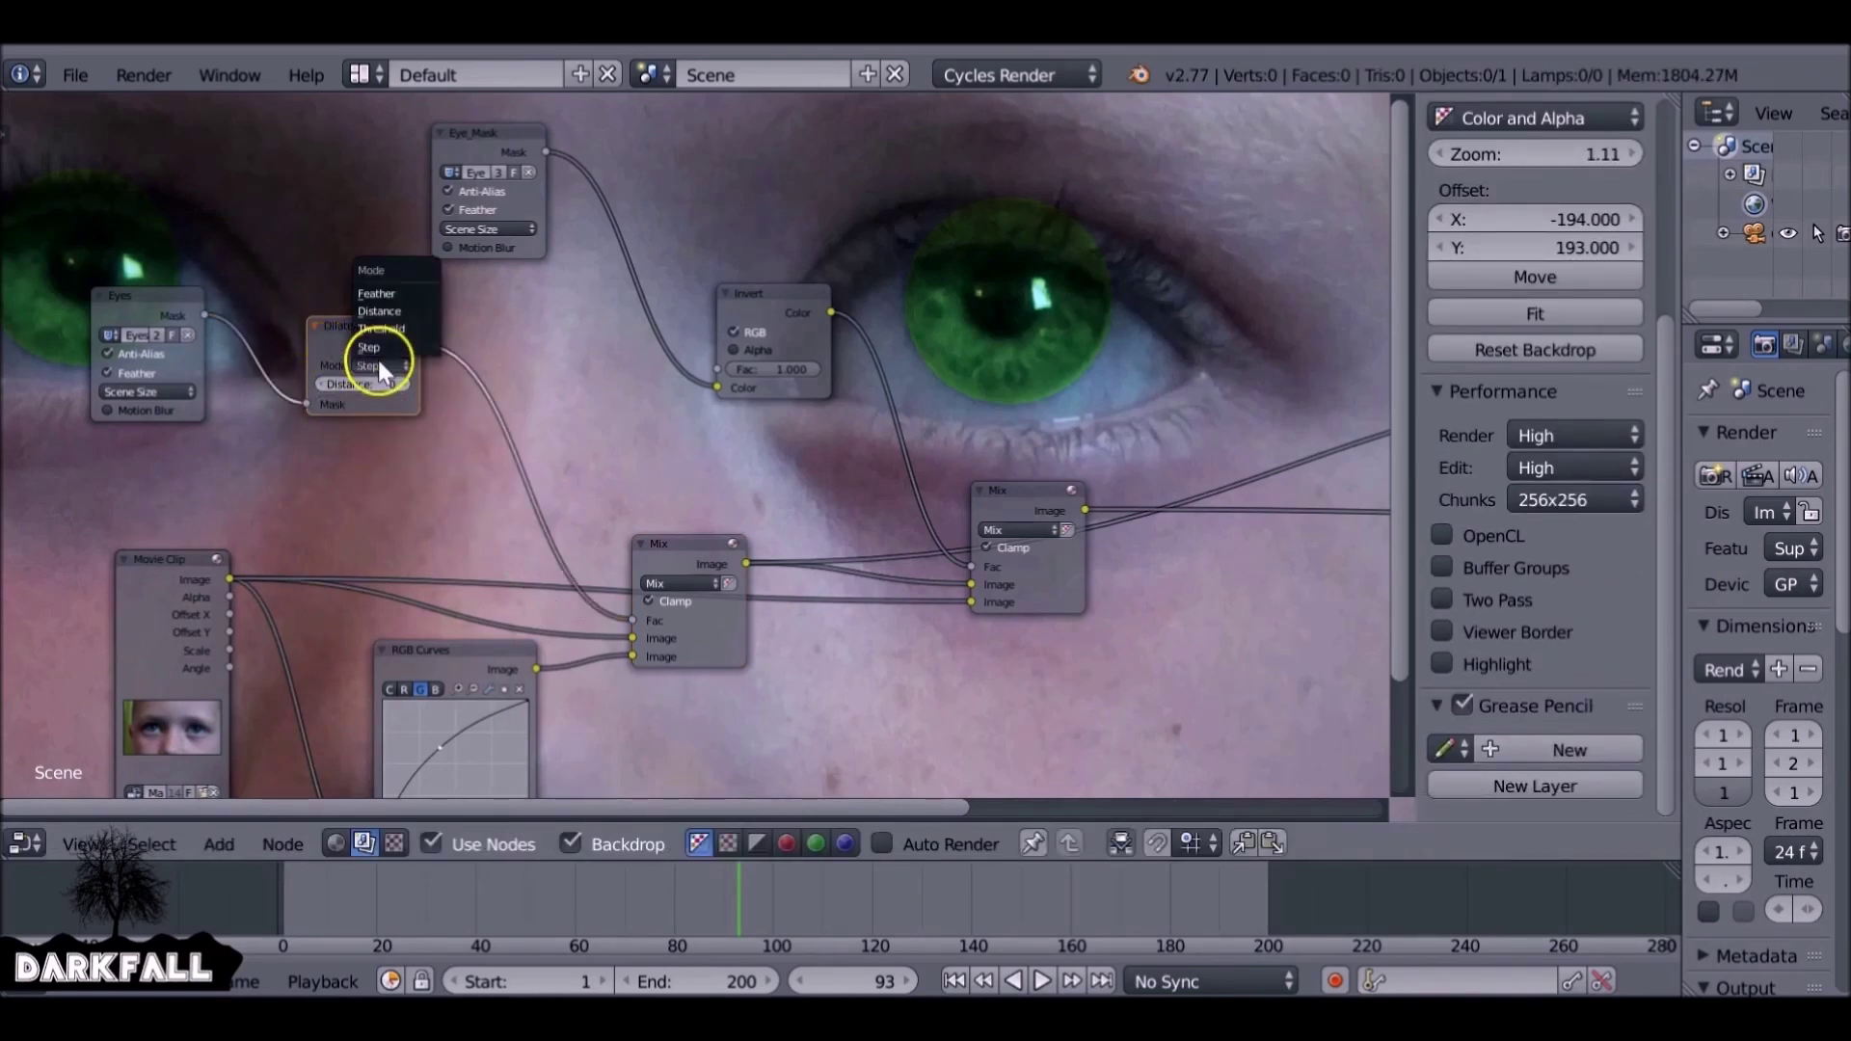
Set the Dilate/Erode node to Feather mode with a distance of -8, preview the second Mix's output, and fit the backdrop
left_click(391, 293)
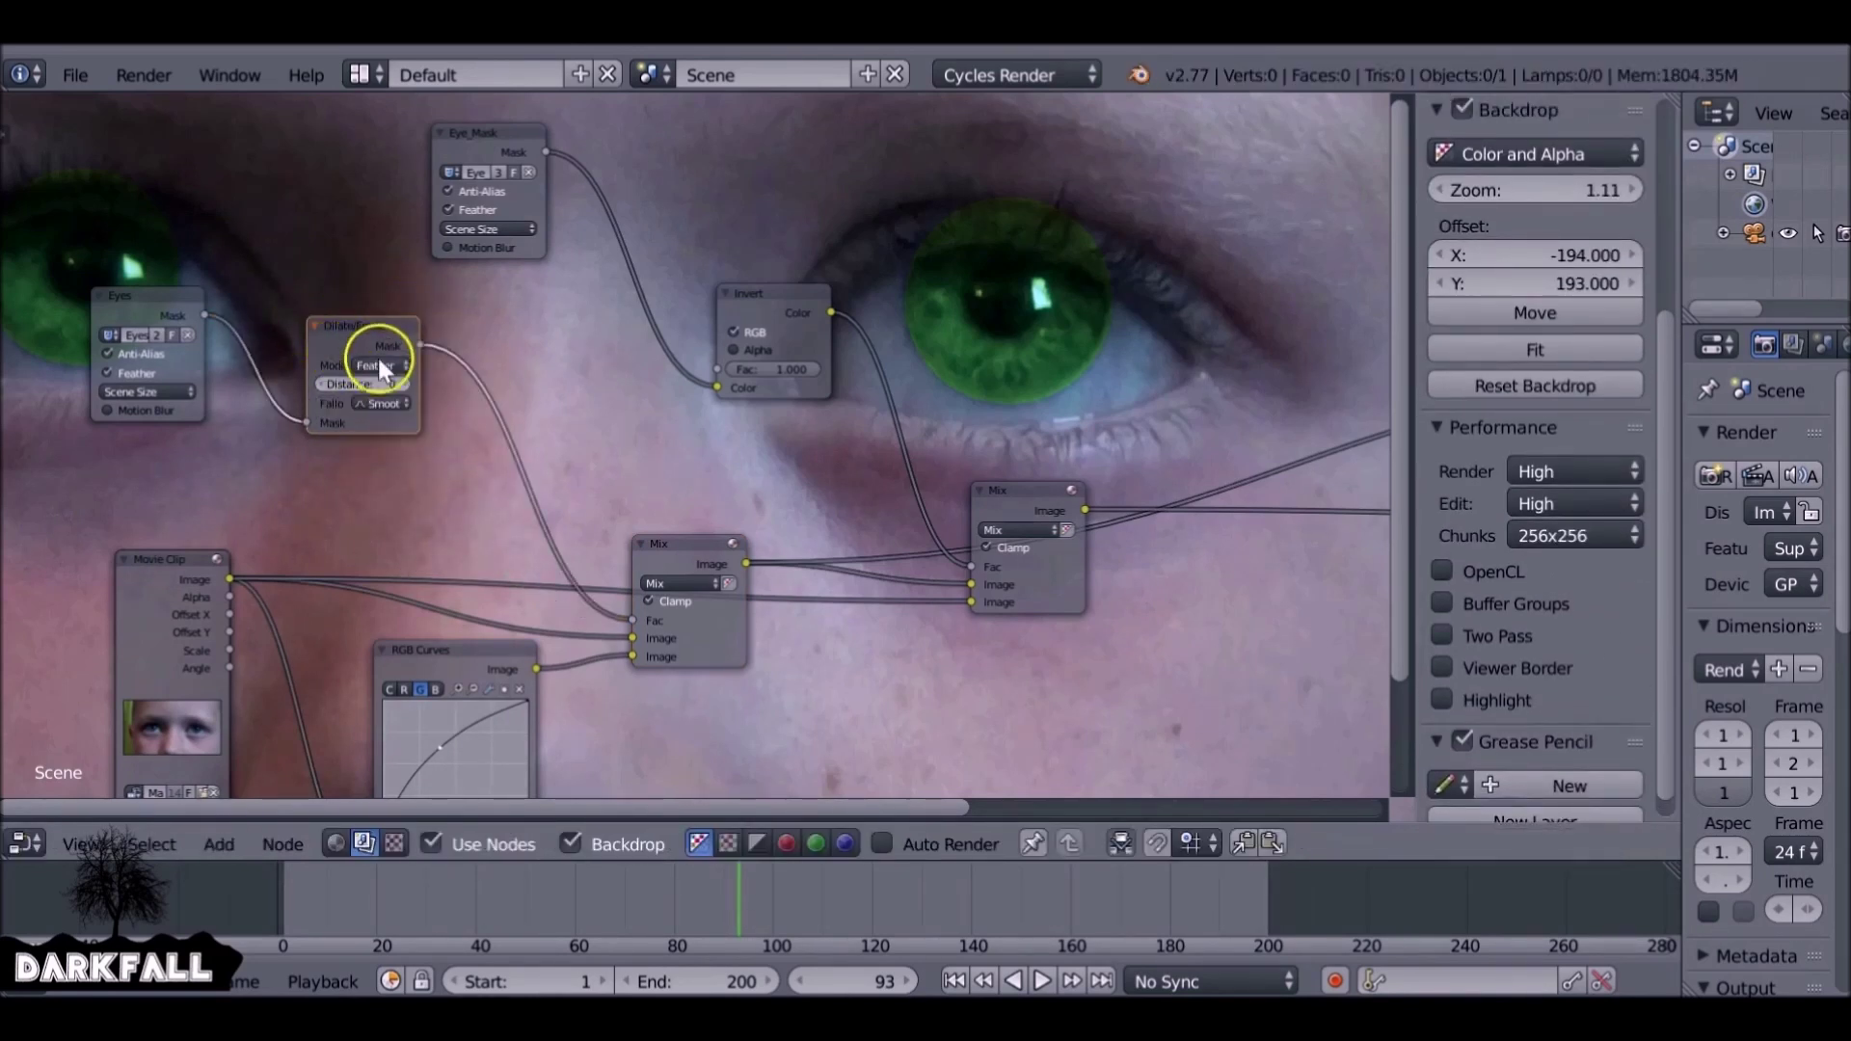
mouse_move(363, 384)
left_mouse_down()
mouse_move(344, 384)
mouse_move(380, 391)
left_mouse_up()
left_click(1045, 486)
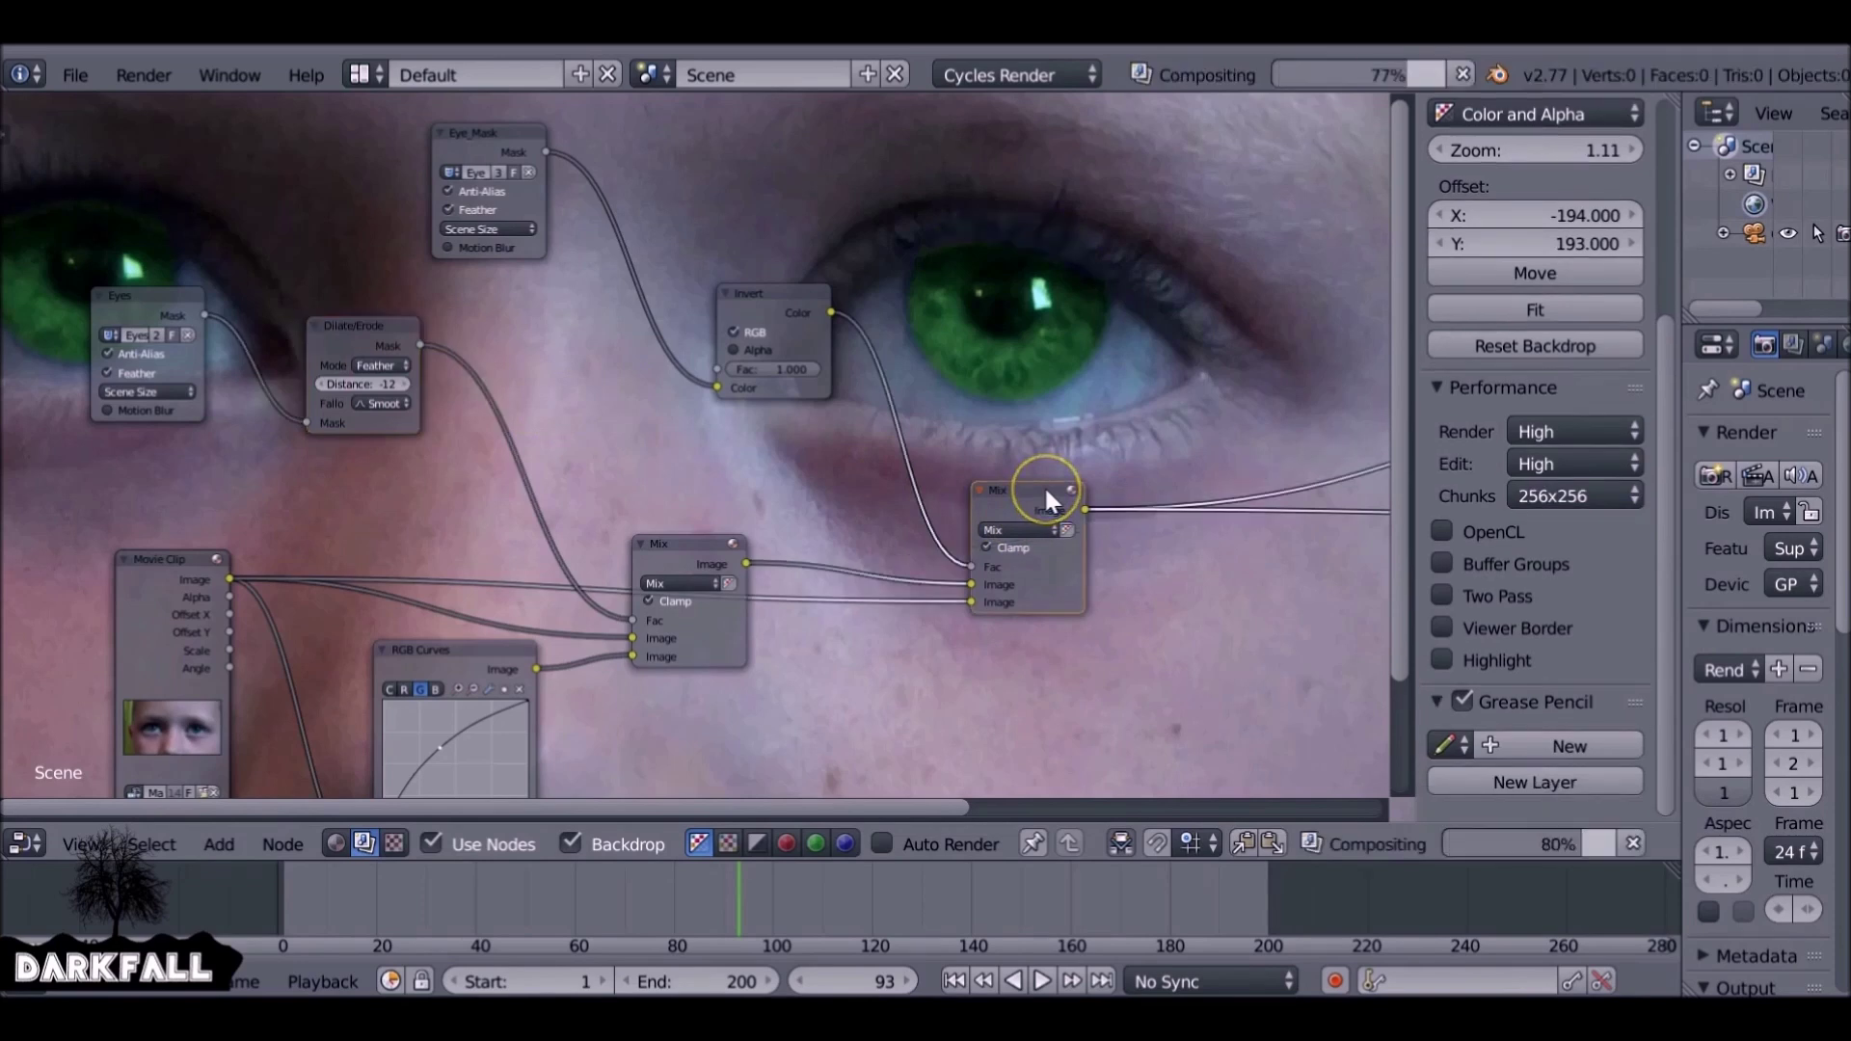
mouse_move(367, 383)
left_mouse_down()
mouse_move(433, 379)
mouse_move(378, 372)
left_mouse_up()
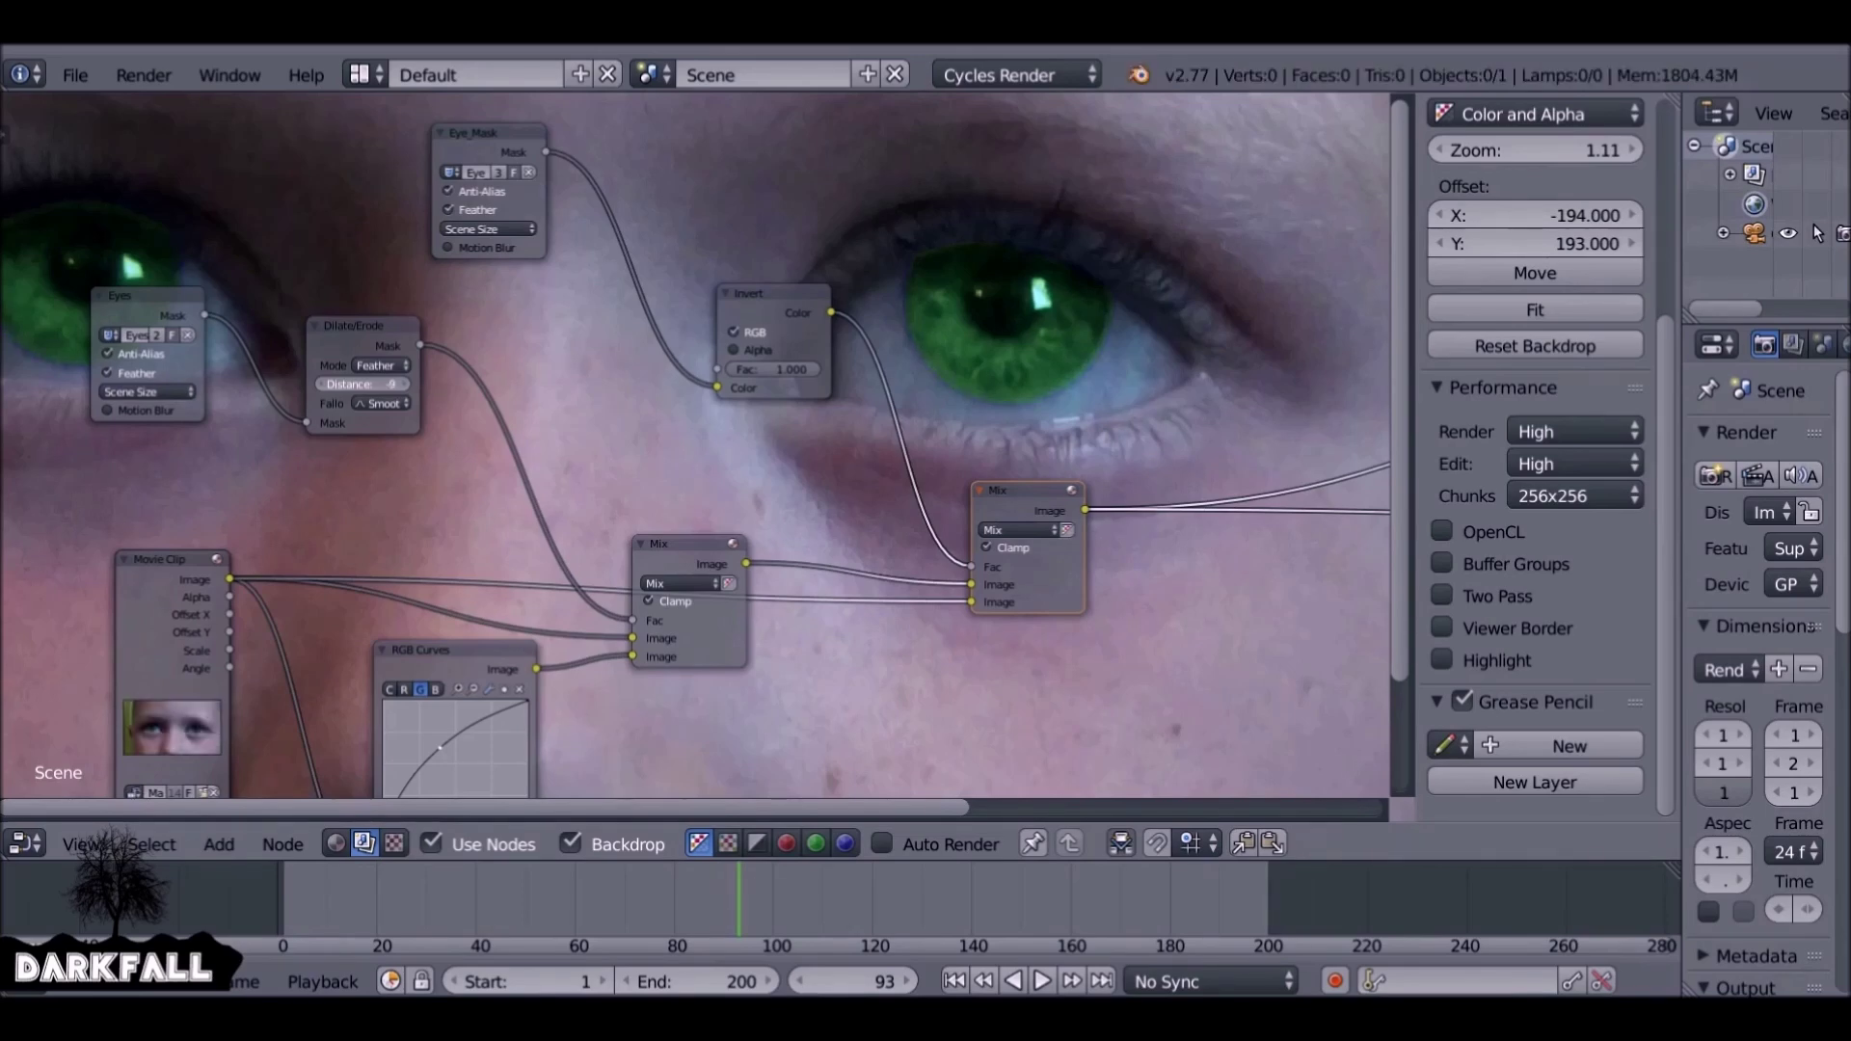
left_click(1540, 310)
Lower the combined (C) channel curve in the RGB Curves node to about X 0.60, Y 0.37 to darken the irises
middle_click_drag(1074, 331, 803, 692)
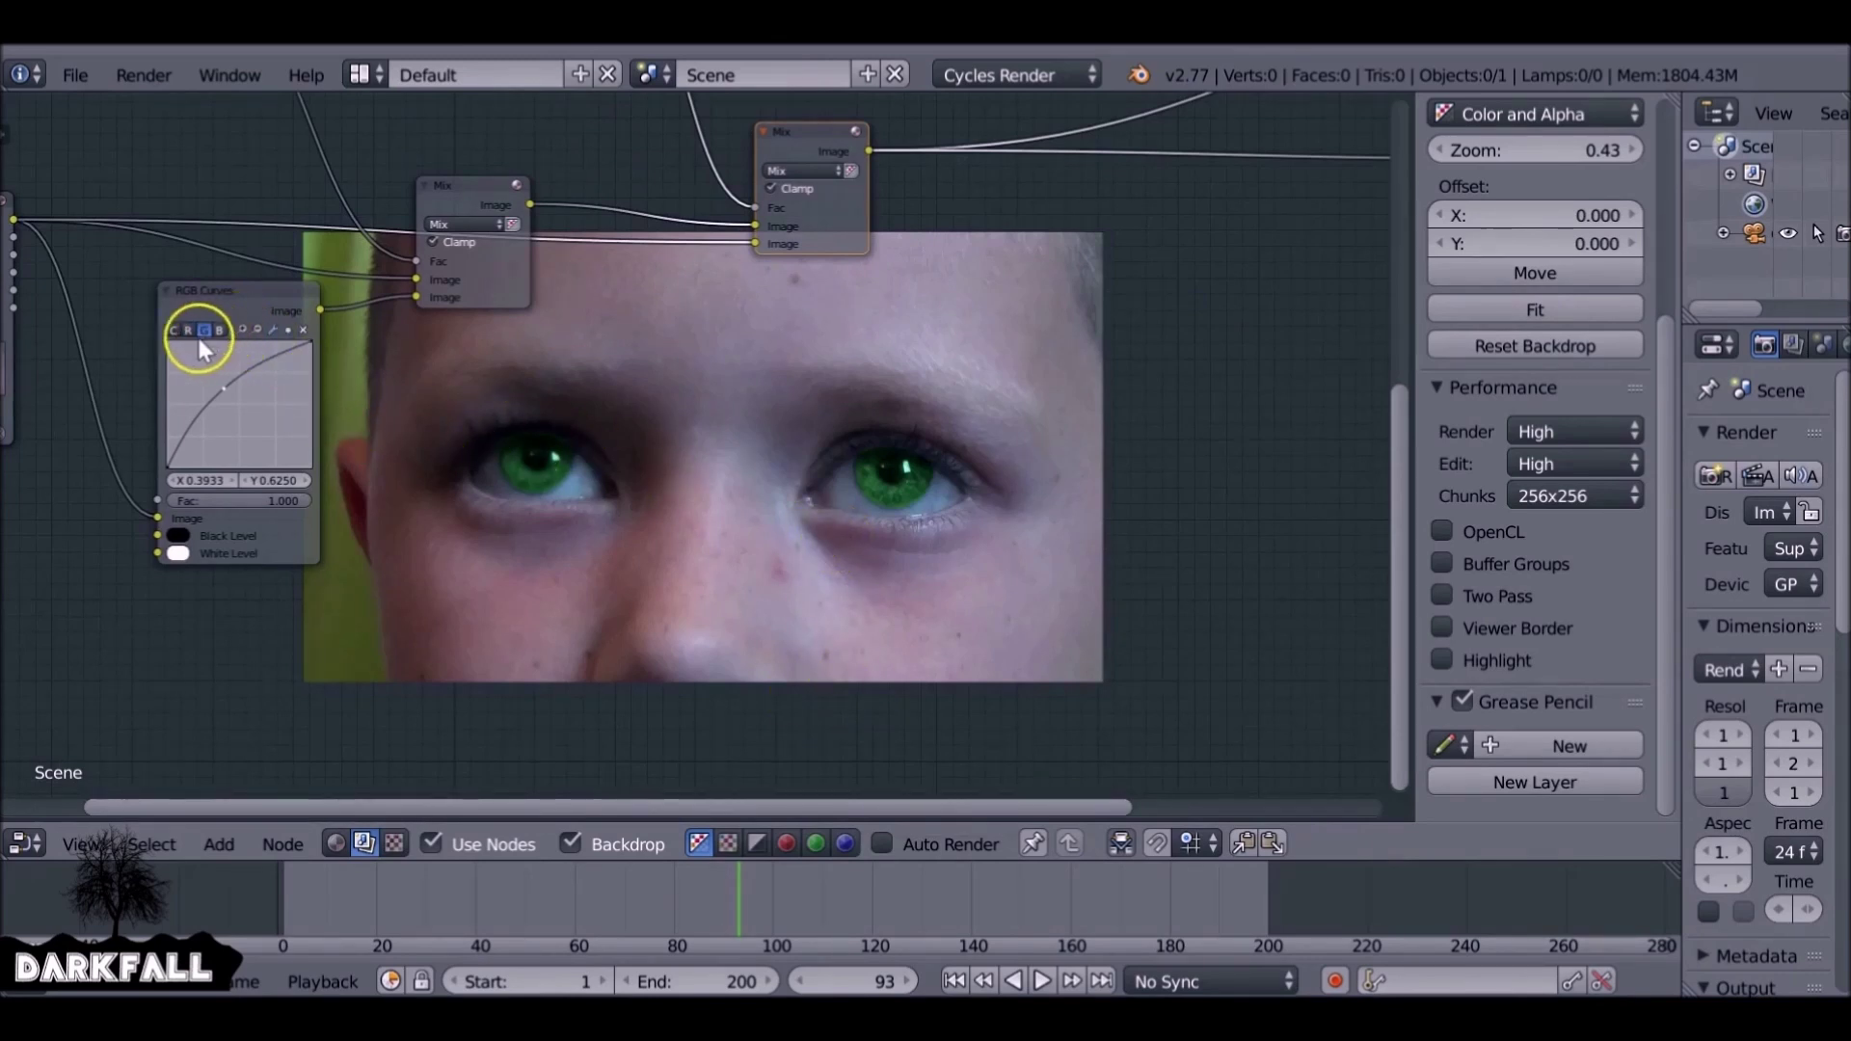
left_click(172, 330)
left_click_drag(238, 410, 248, 418)
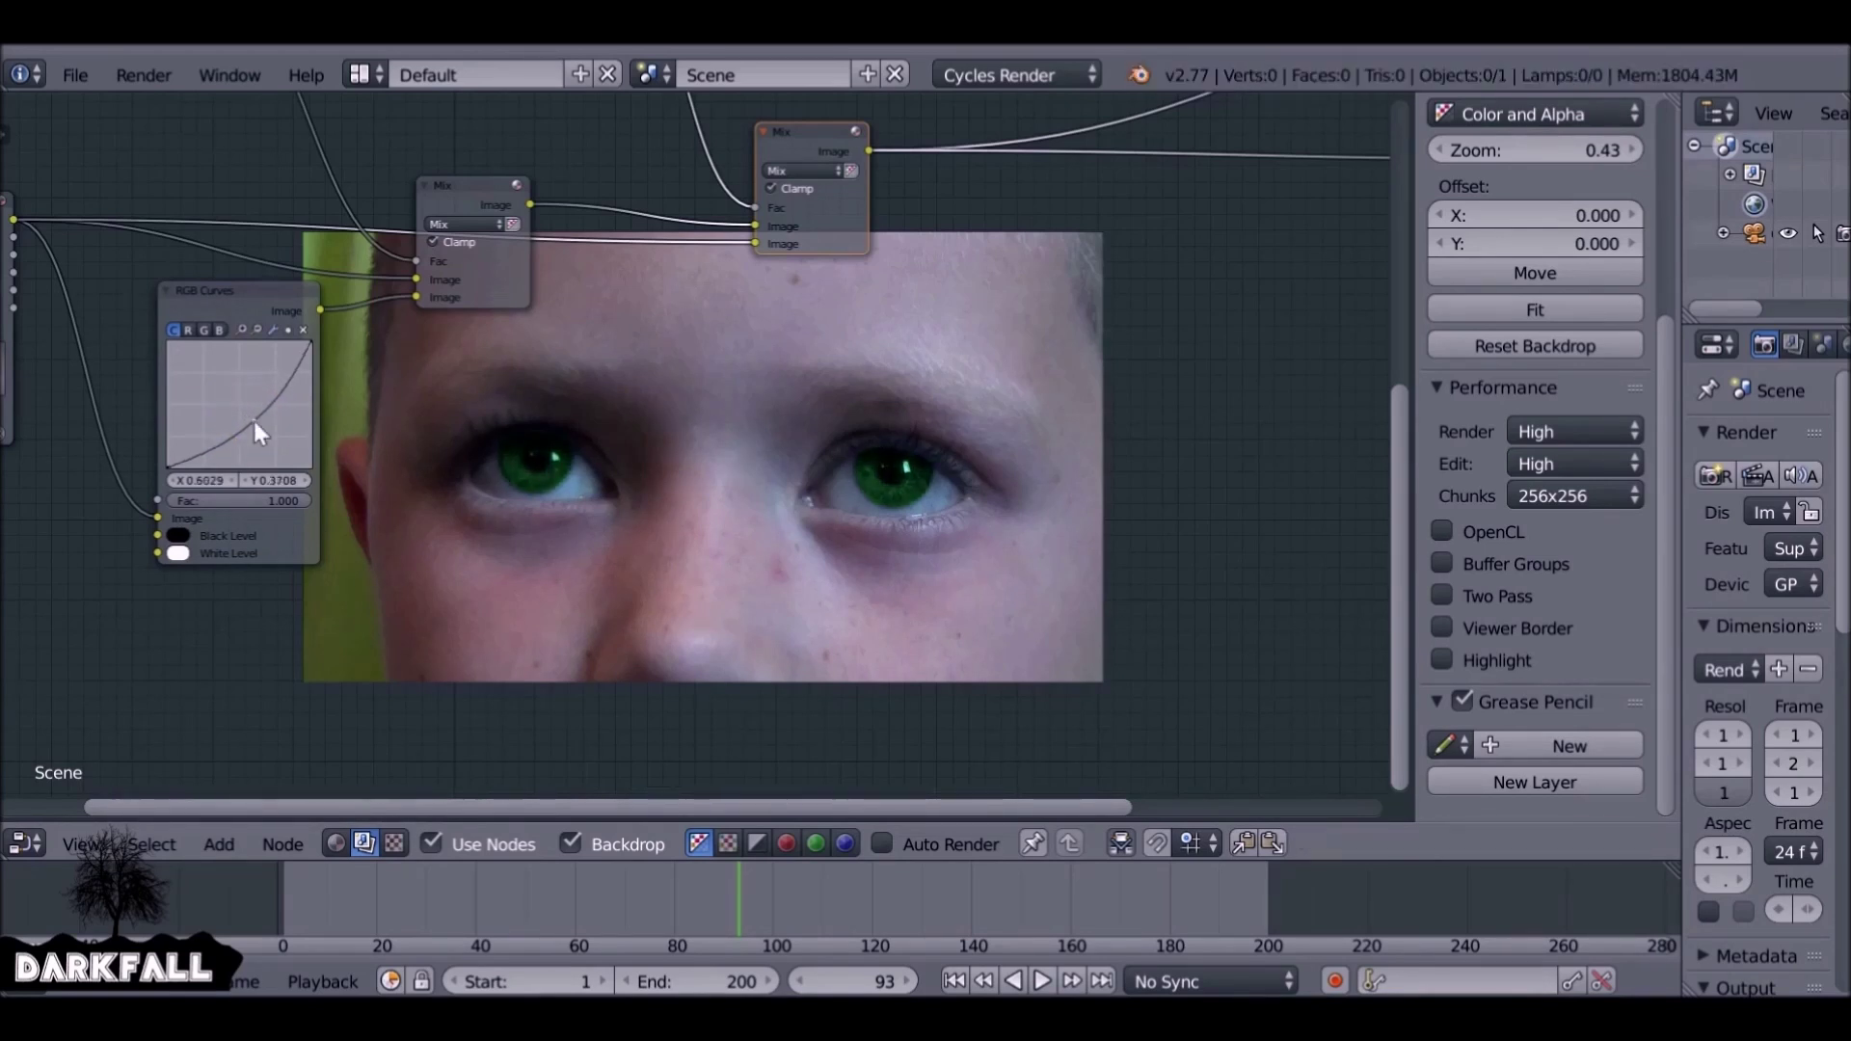
left_click_drag(255, 421, 252, 421)
Compare the original Movie Clip with the second Mix's recoloured output in the Viewer
scroll(791, 511, "down", 8)
middle_click_drag(789, 525, 670, 610)
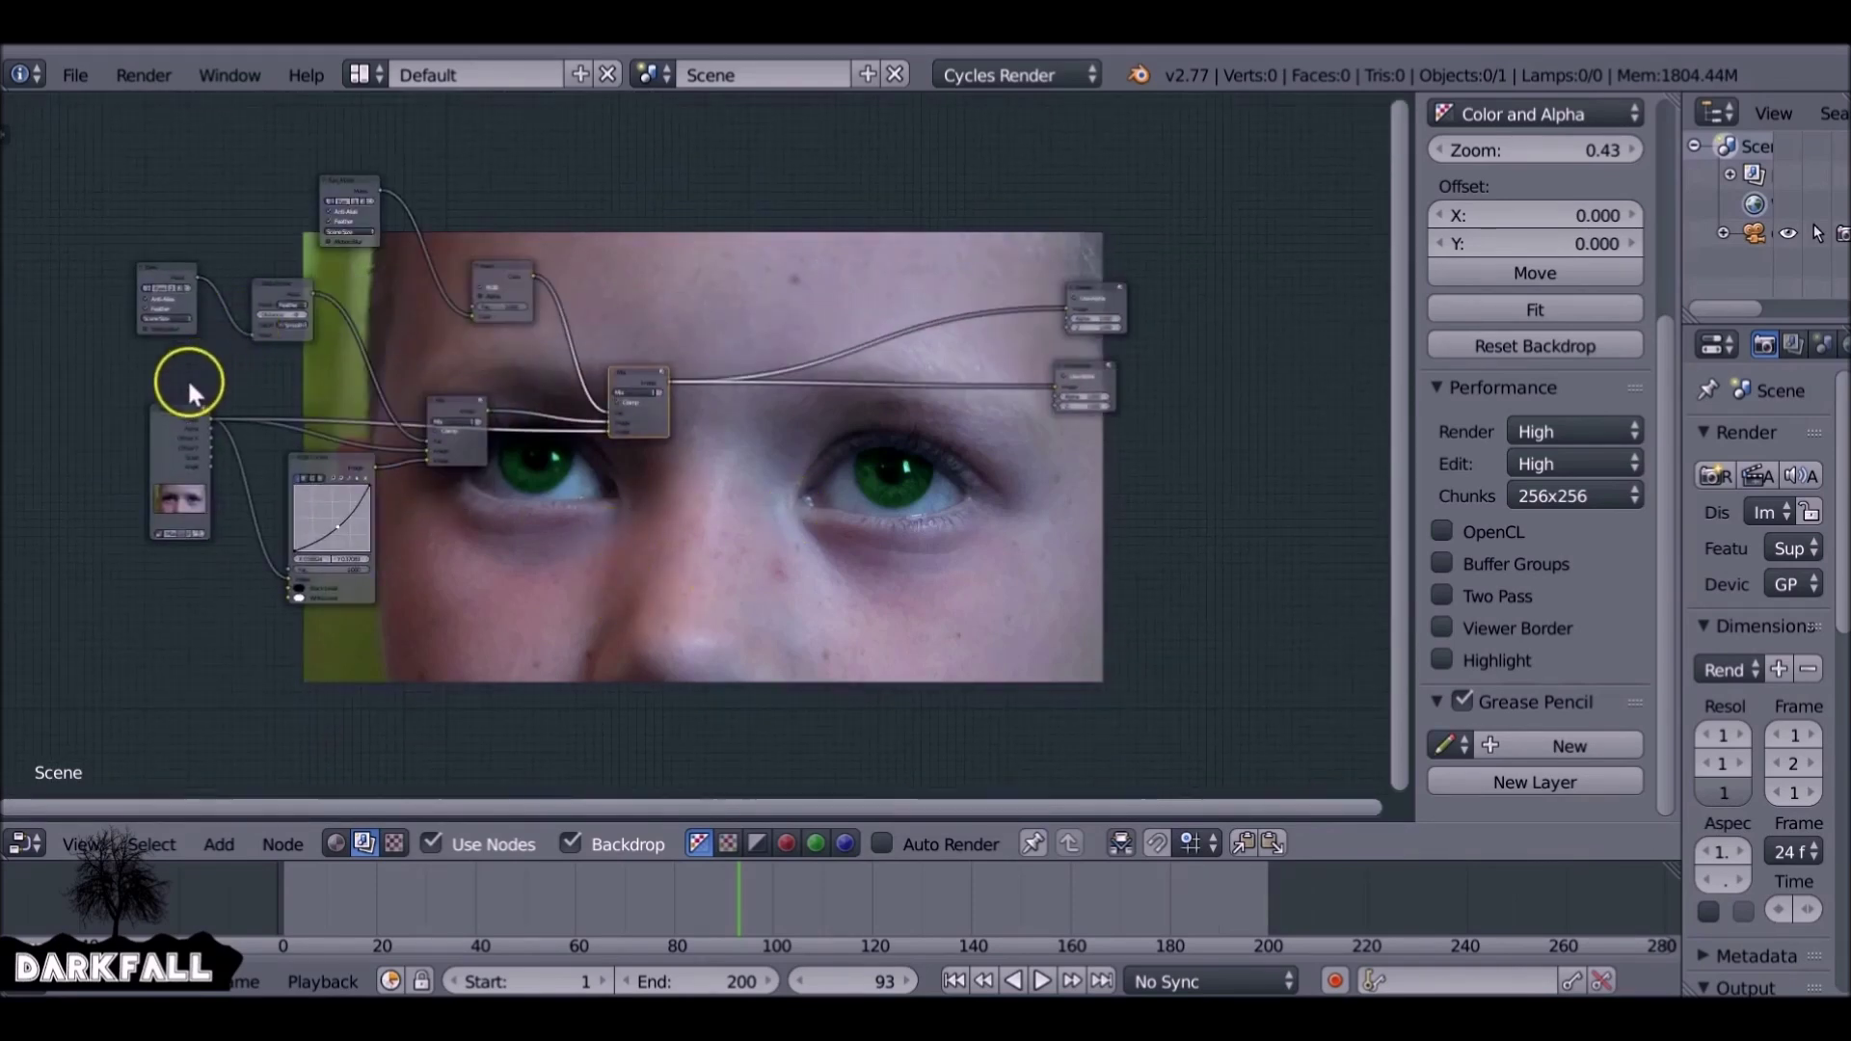
left_click(172, 412, "ctrl+shift")
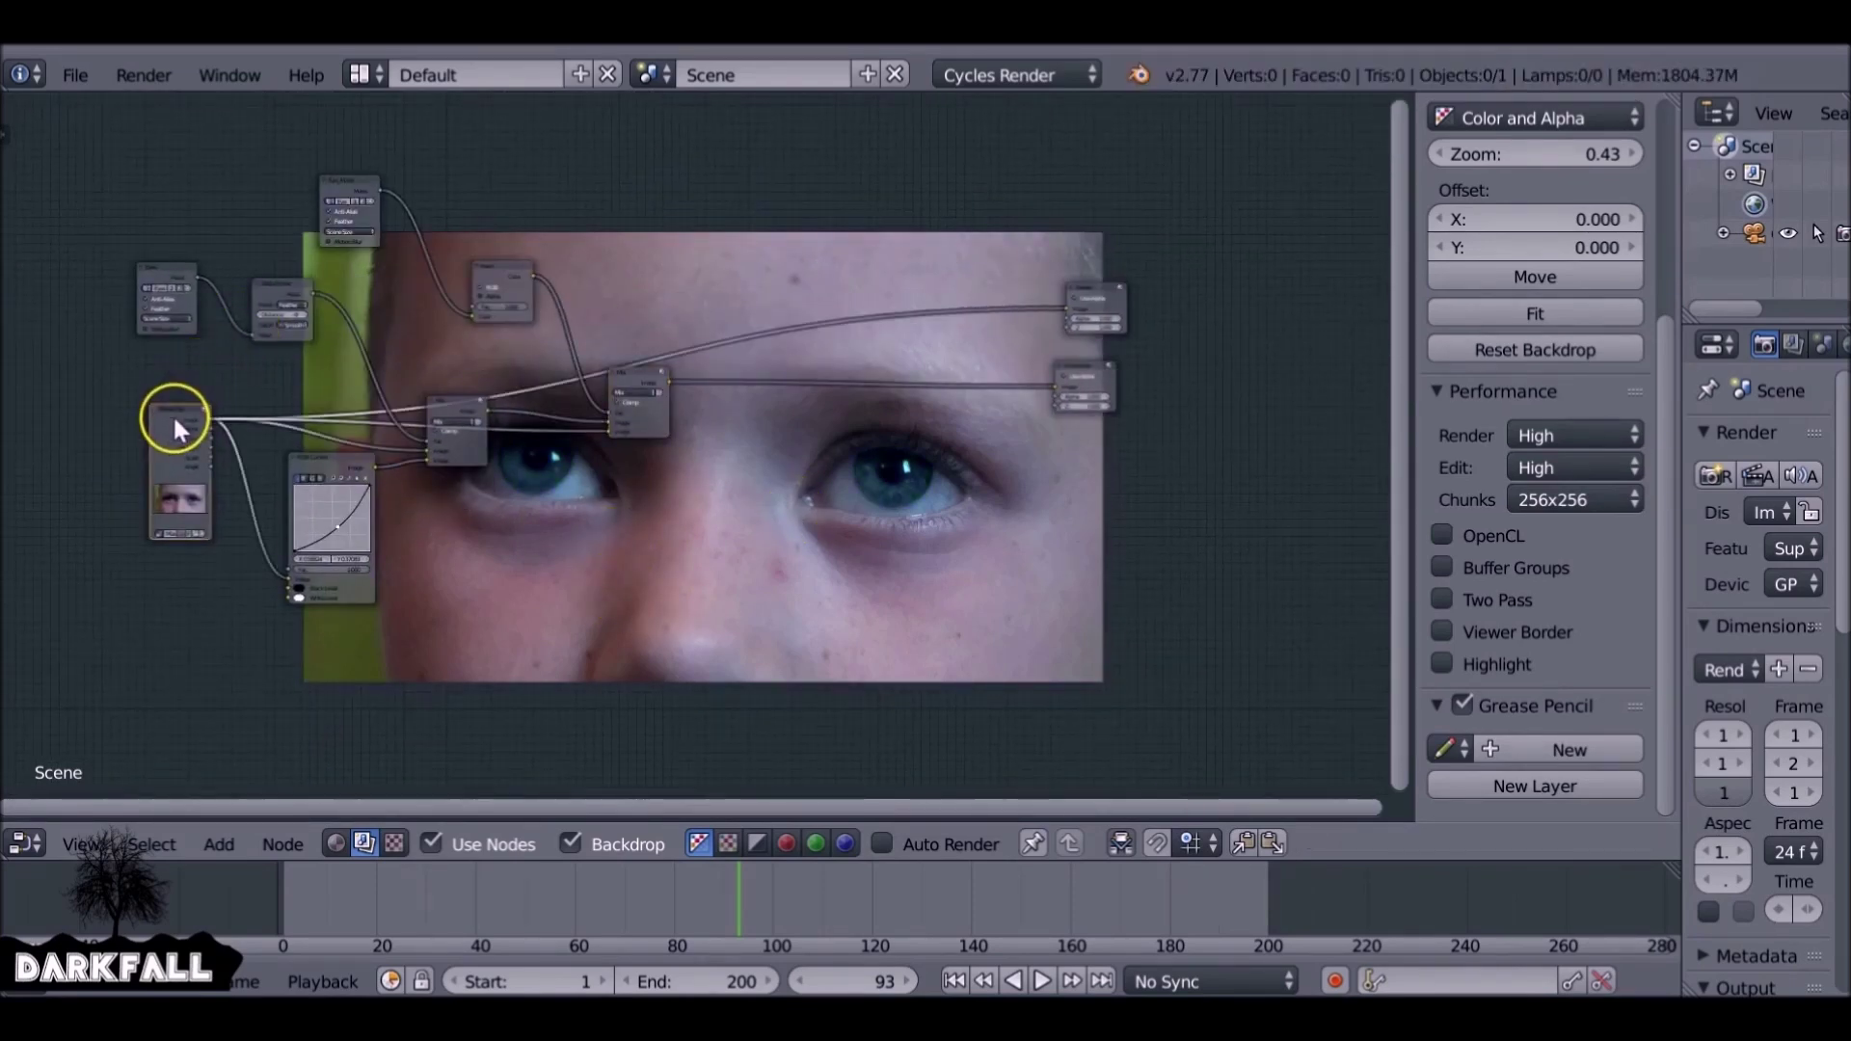
left_click(650, 376, "ctrl+shift")
Adjust the green curve to about X 0.47, Y 0.54 and lower the blue curve to about X 0.60, Y 0.375 in RGB Curves
middle_click_drag(463, 422, 590, 325)
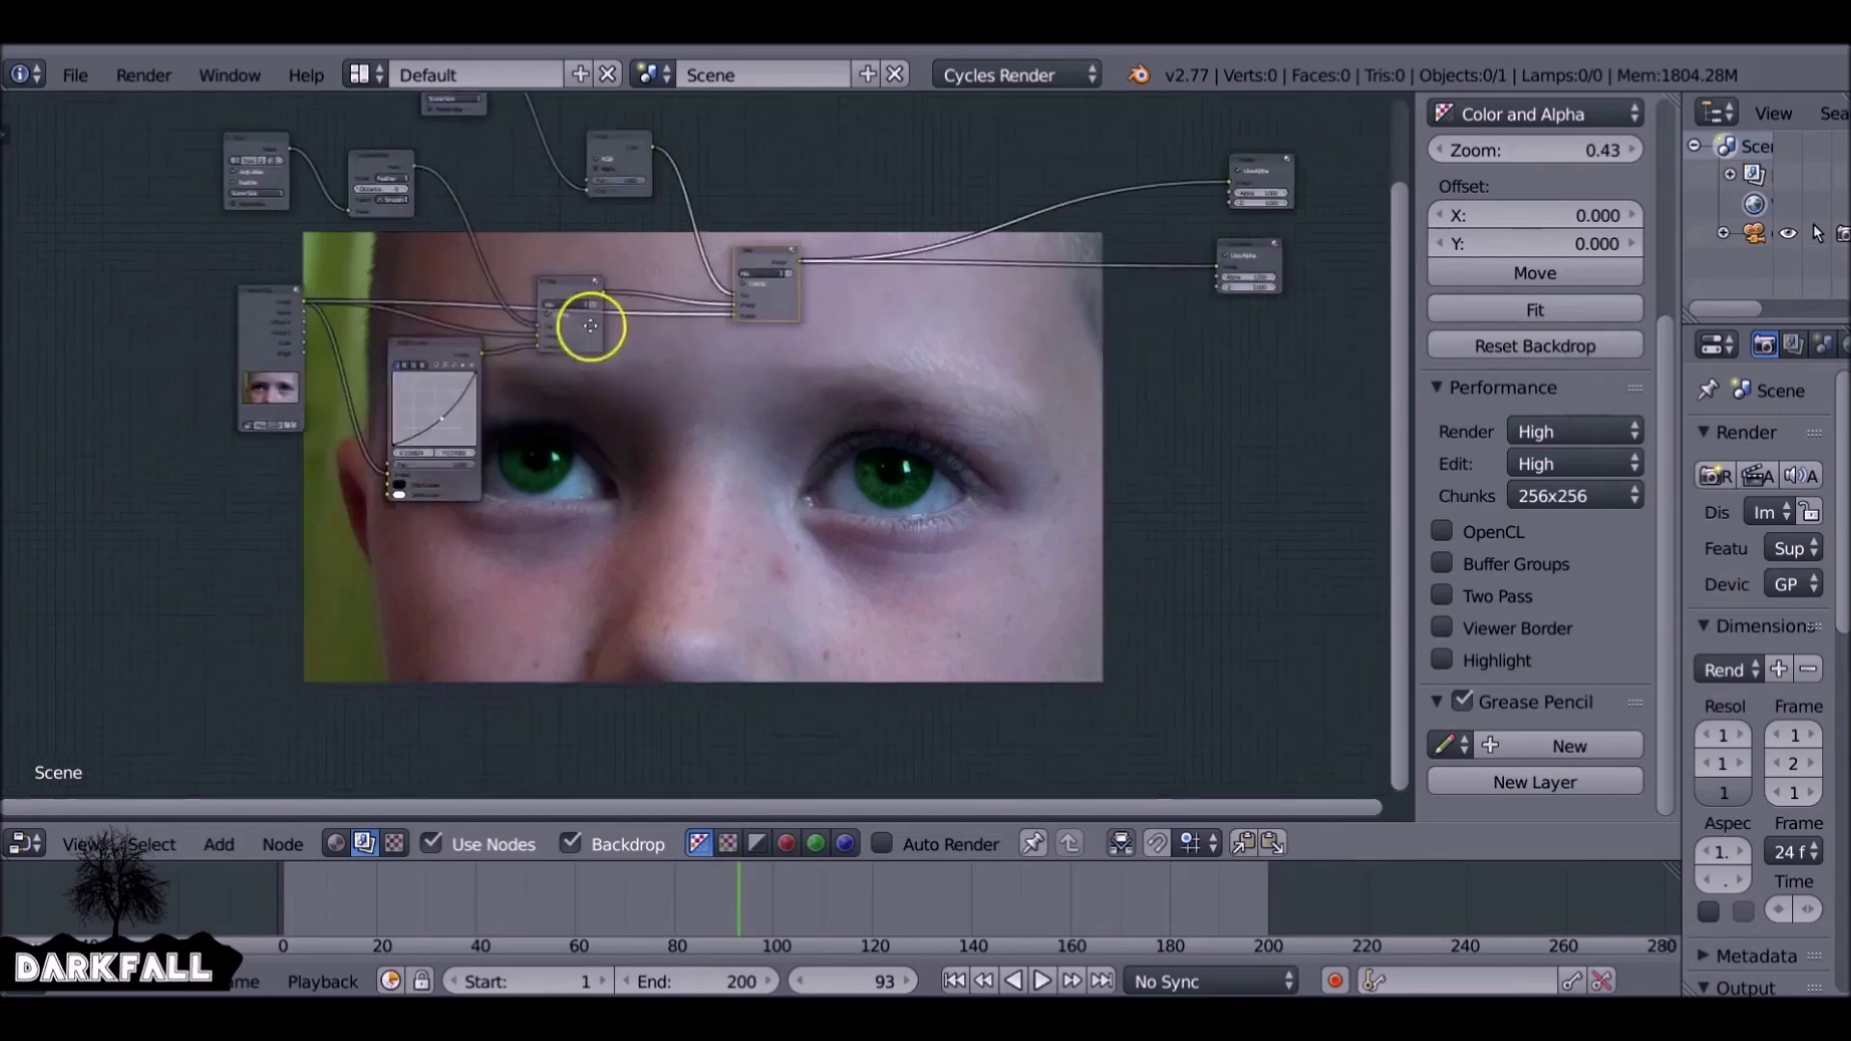
scroll(590, 326, "up", 5)
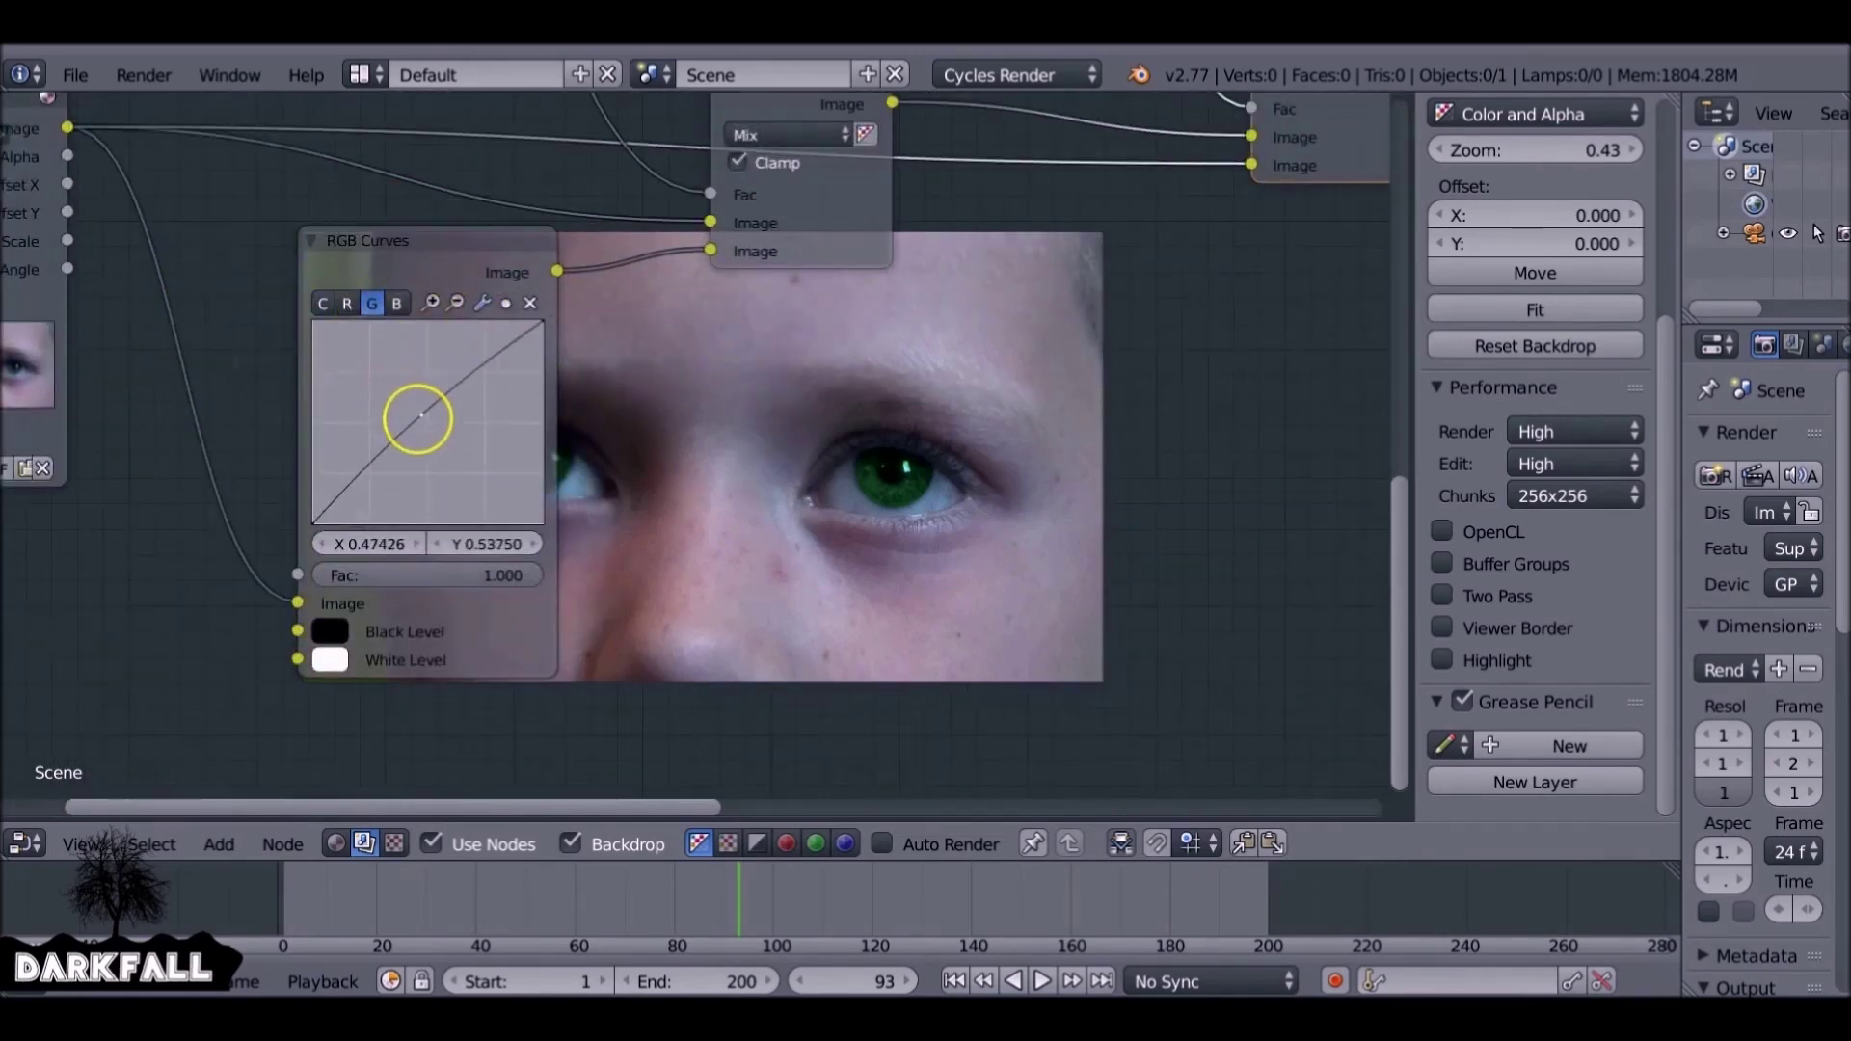
left_click(394, 305)
mouse_move(454, 444)
left_mouse_down()
mouse_move(393, 392)
mouse_move(454, 450)
left_mouse_up()
left_click(347, 304)
left_click(397, 304)
middle_click_drag(646, 465, 427, 422)
scroll(858, 488, "down", 1)
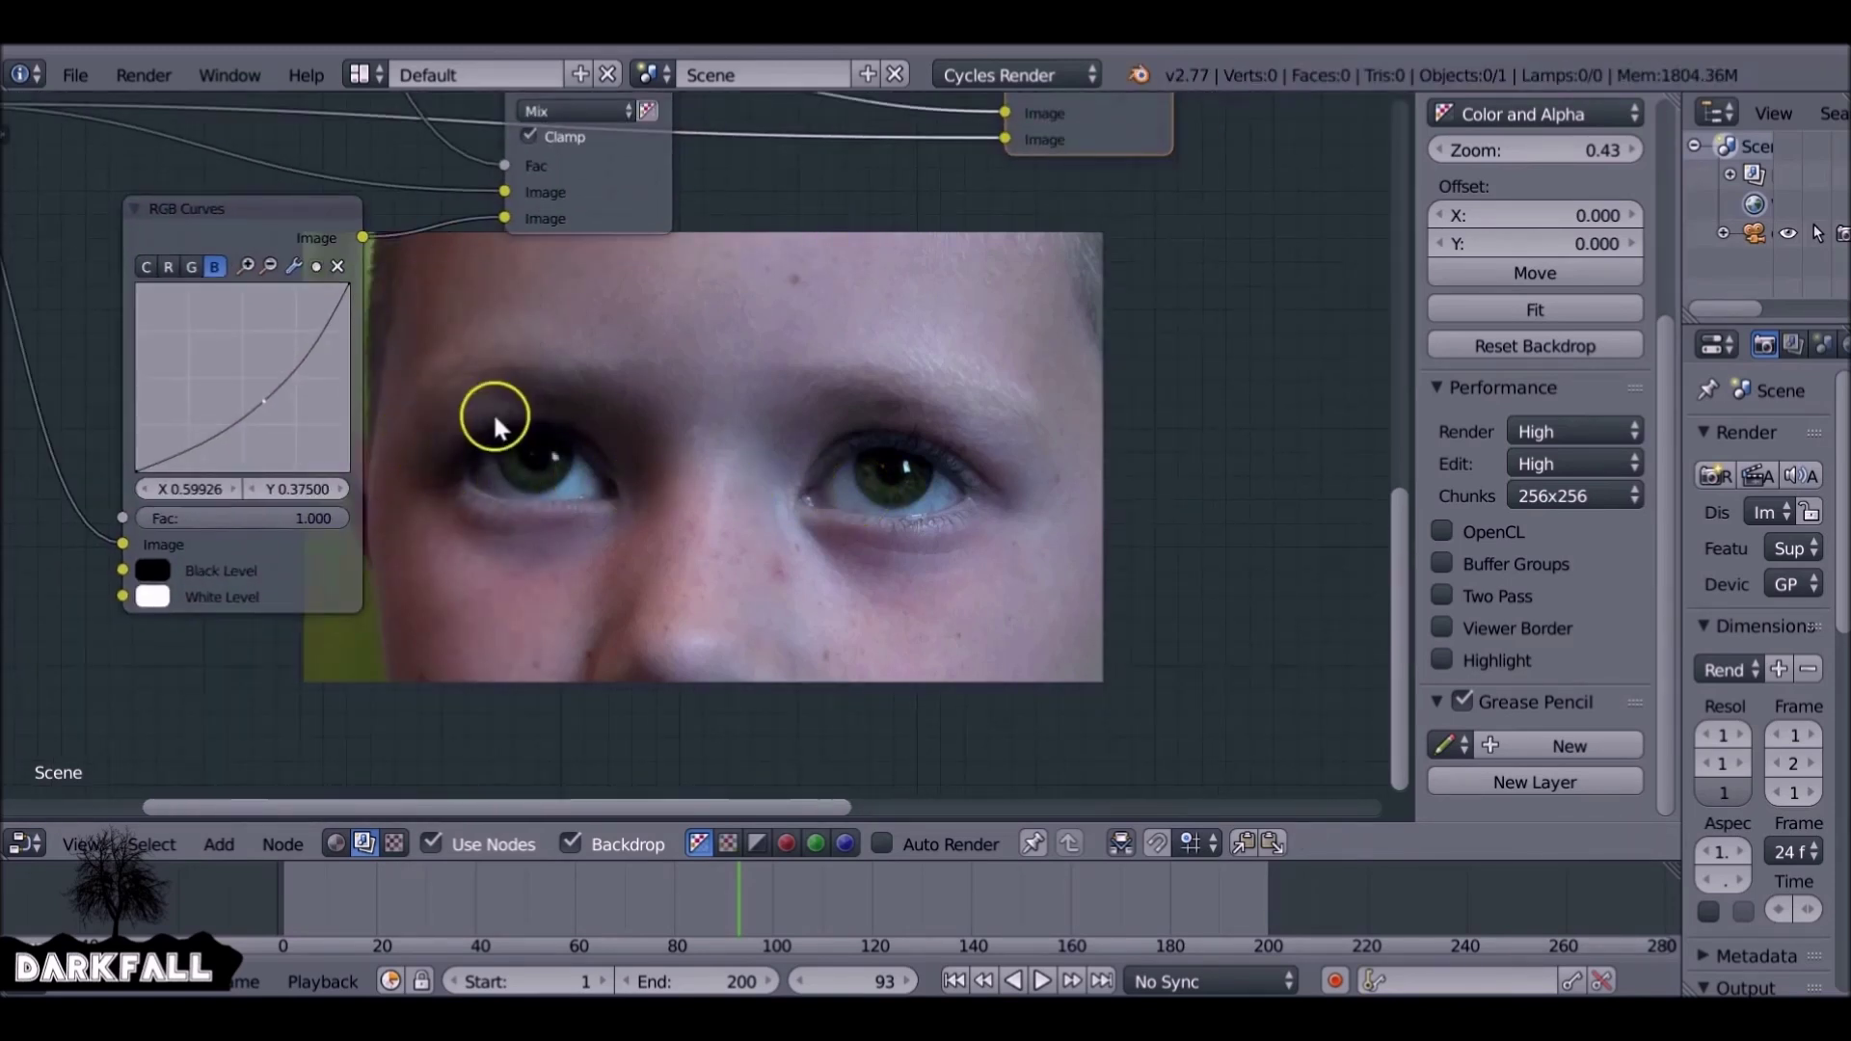
scroll(339, 268, "down", 1)
Delete the RGB Curves node and insert a new Mix node in its place between the Movie Clip and the first Mix
left_click(339, 268)
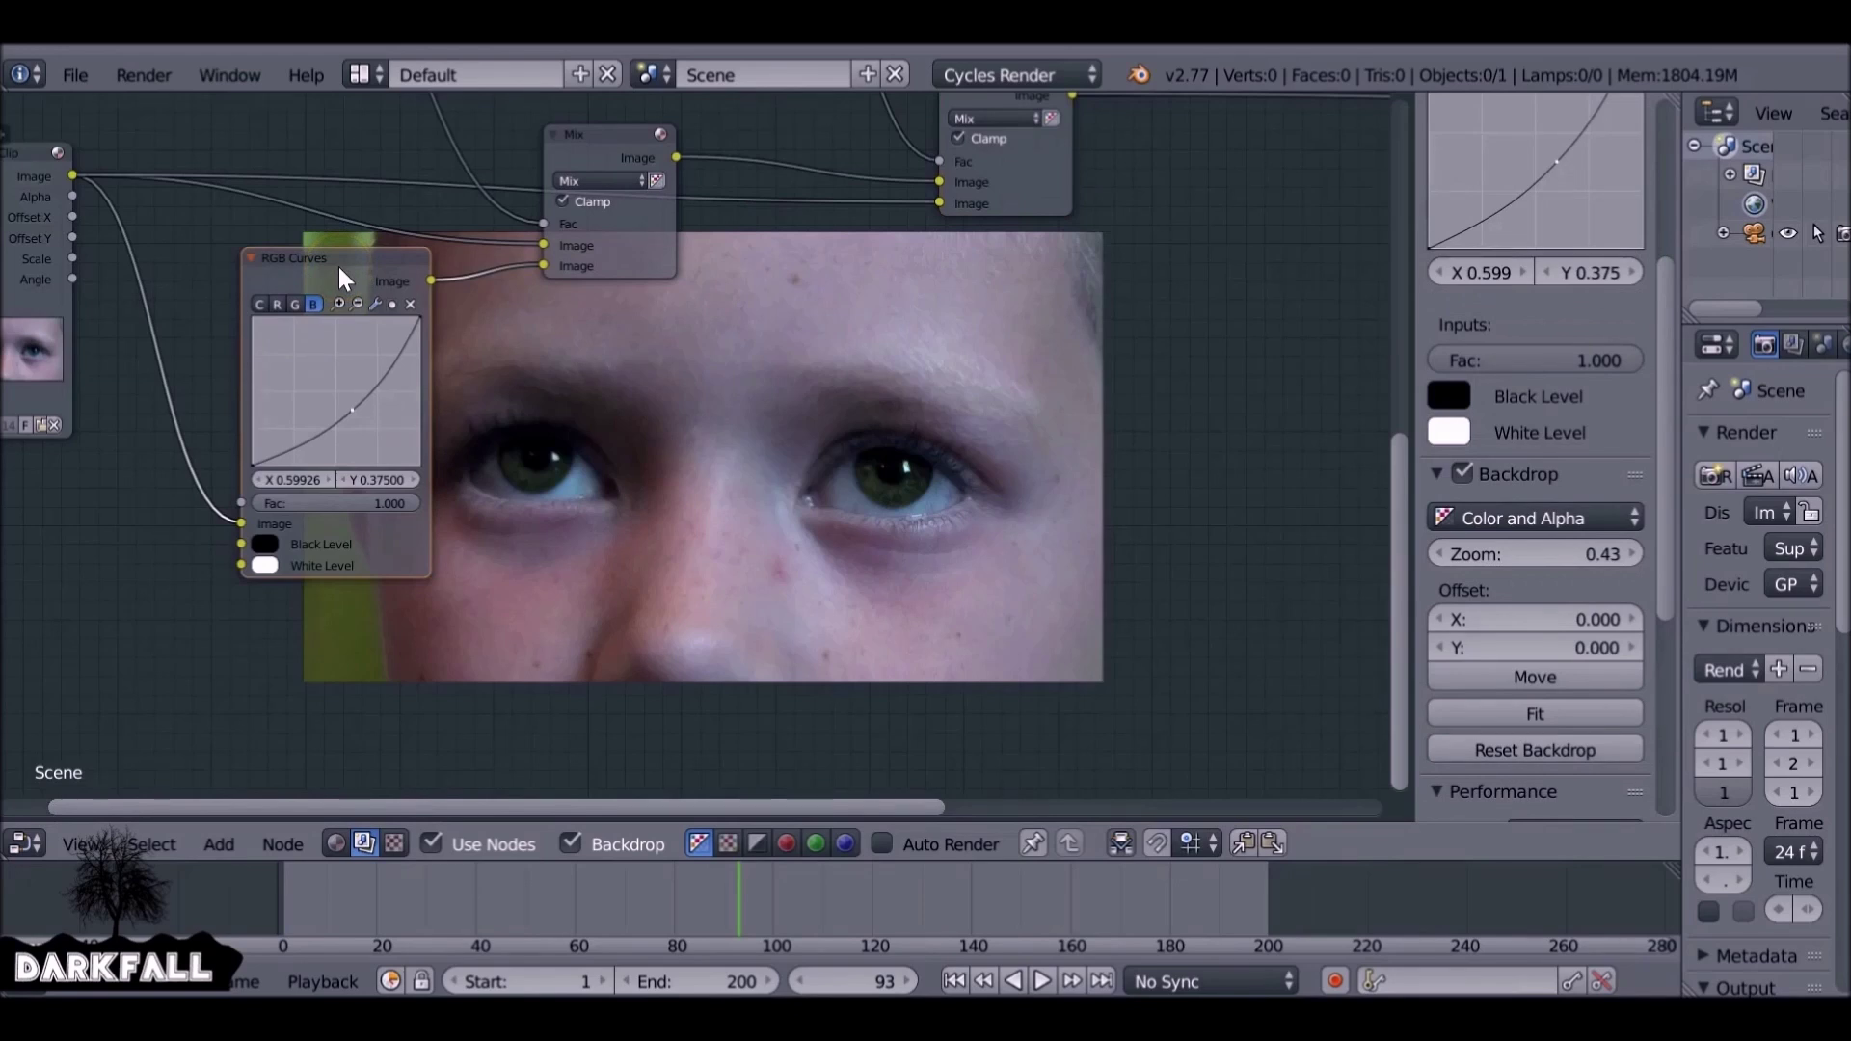
key("x")
key("shift+a")
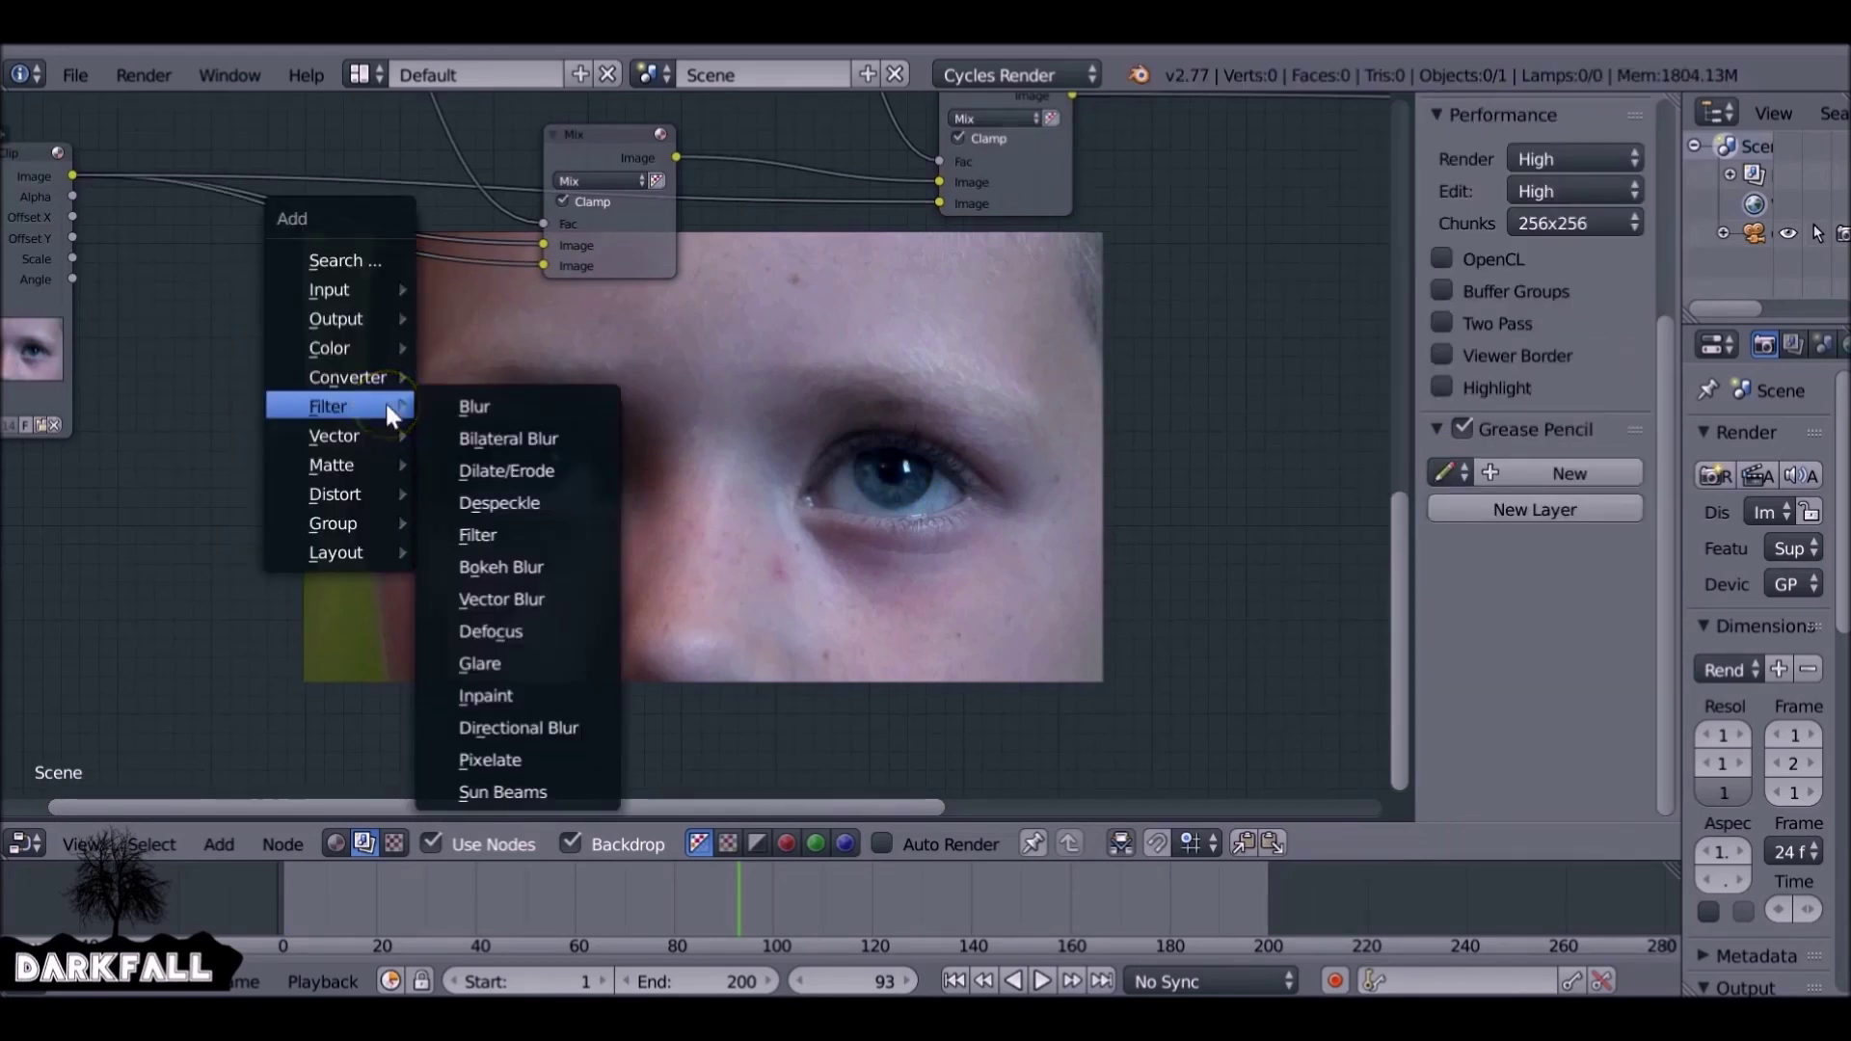
mouse_move(351, 345)
left_click(451, 345)
left_click(337, 246)
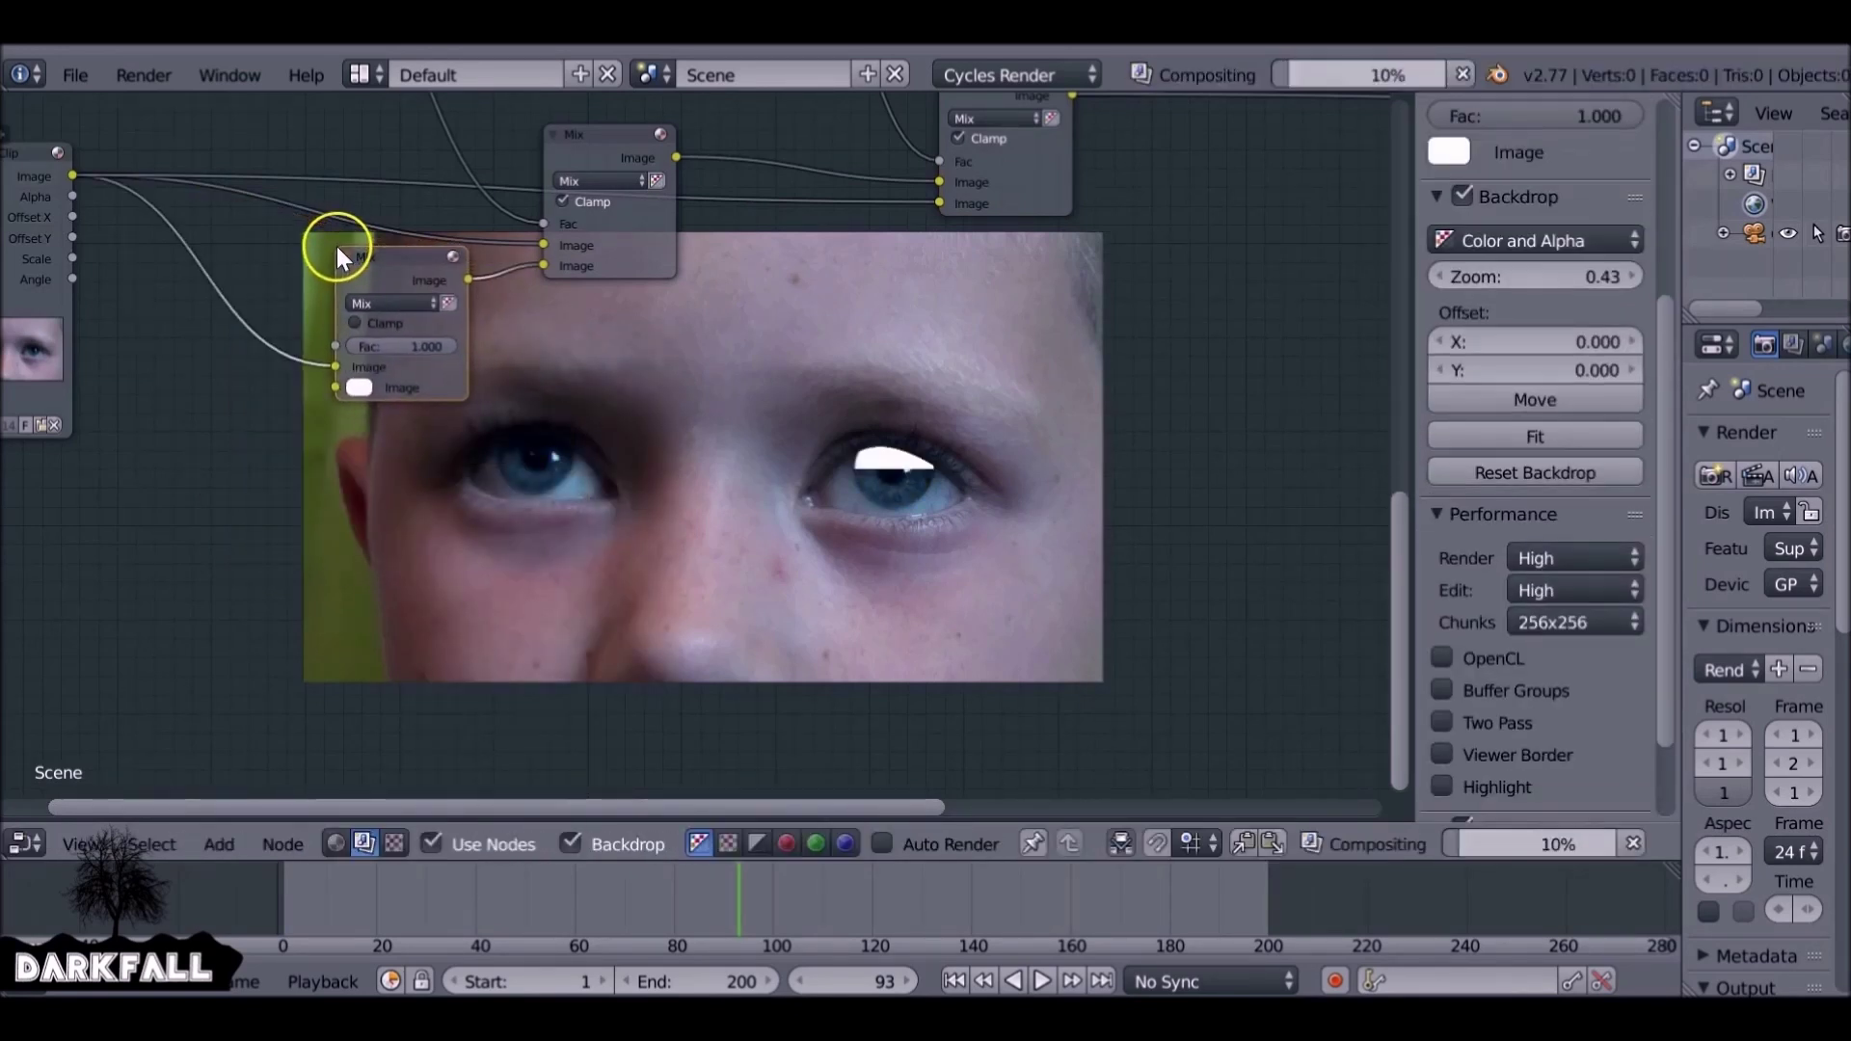
Give the new Mix node's second image a bright green (R 0.007, G 1.000, B 0.002) and set its blend type to Multiply
middle_click_drag(430, 333, 609, 465)
scroll(497, 318, "up", 4)
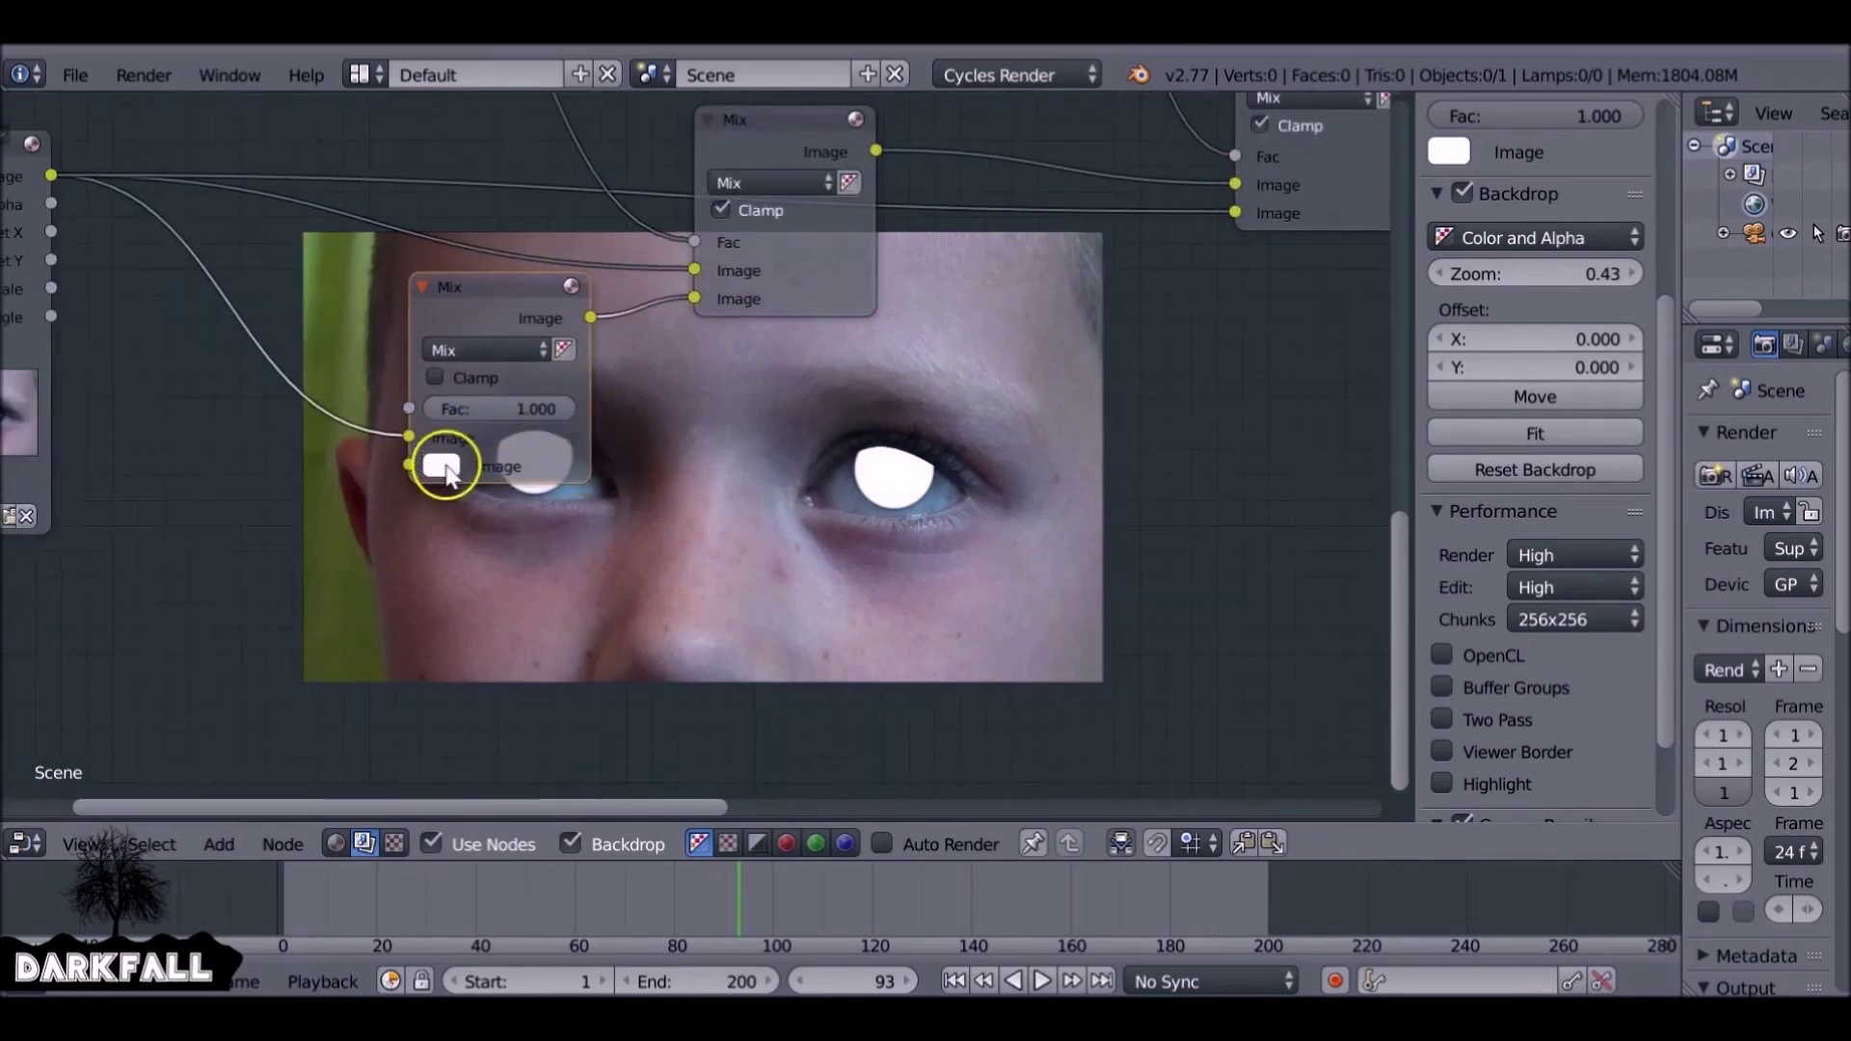
left_click(443, 466)
mouse_move(474, 152)
left_mouse_down()
mouse_move(530, 148)
mouse_move(451, 144)
left_mouse_up()
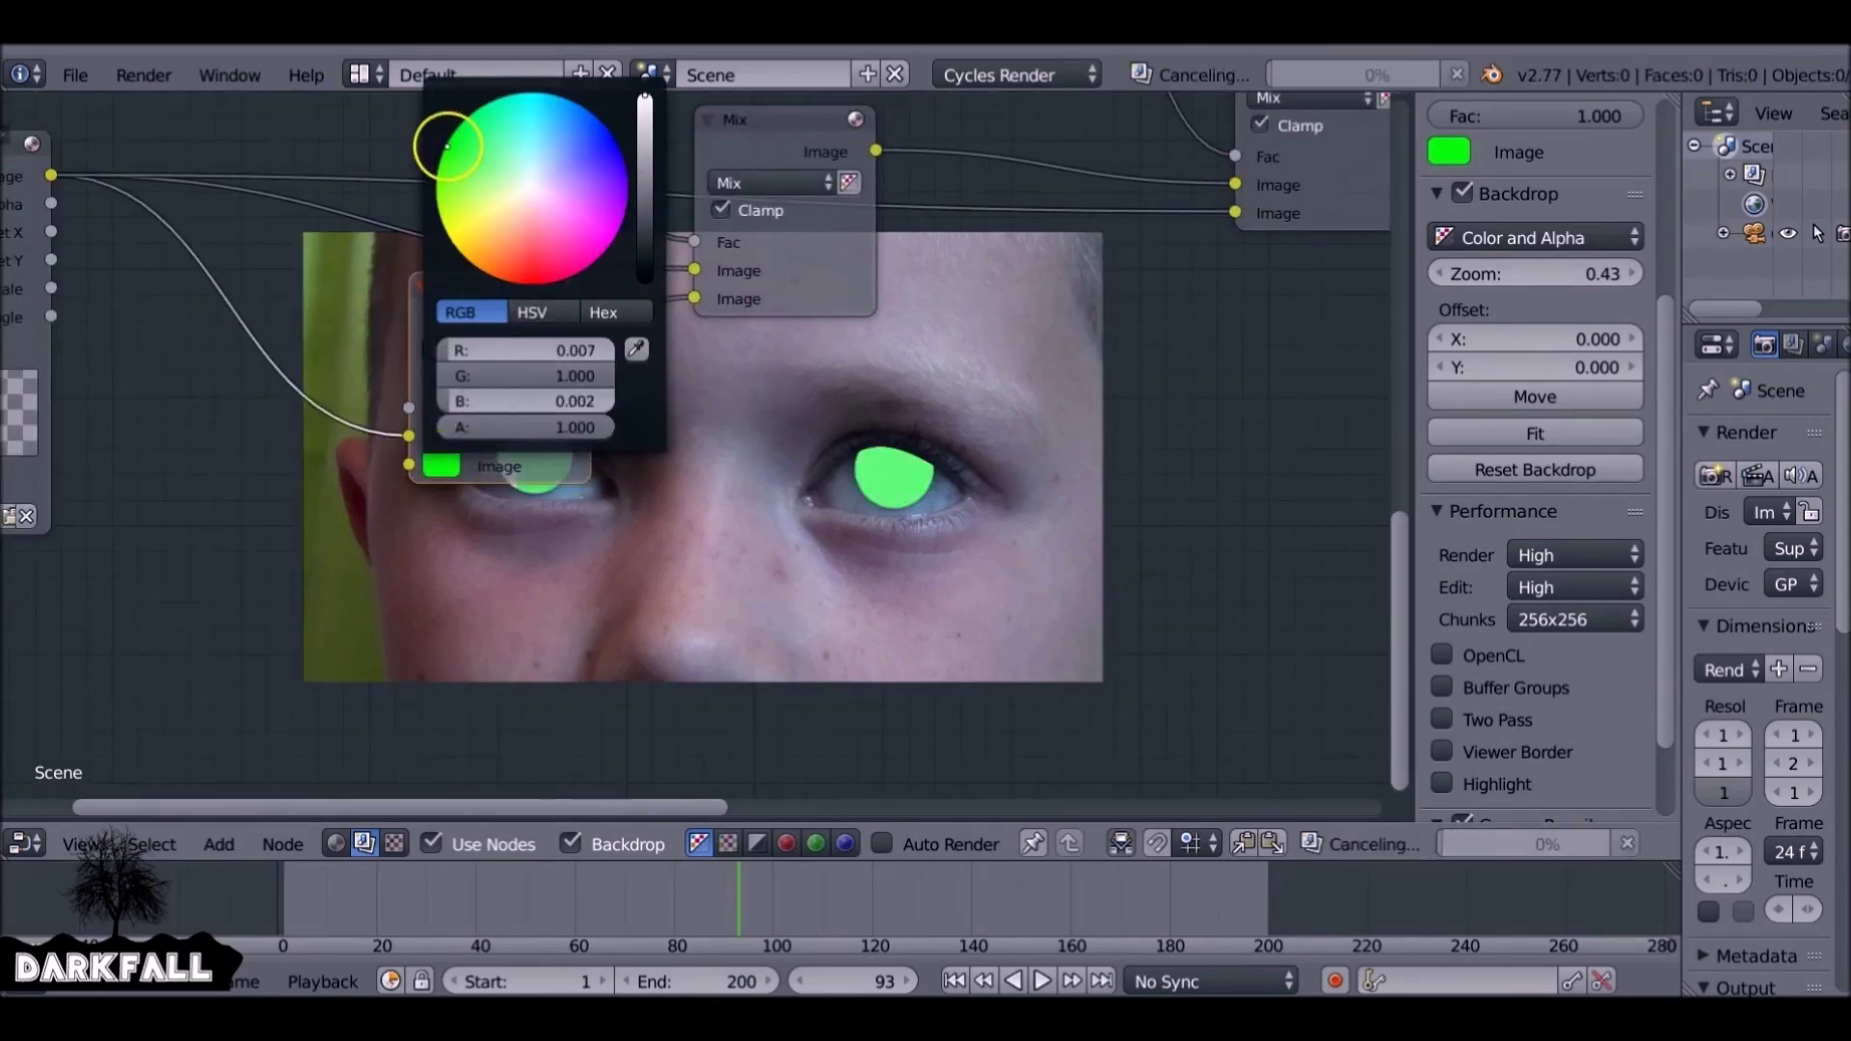
left_click(513, 349)
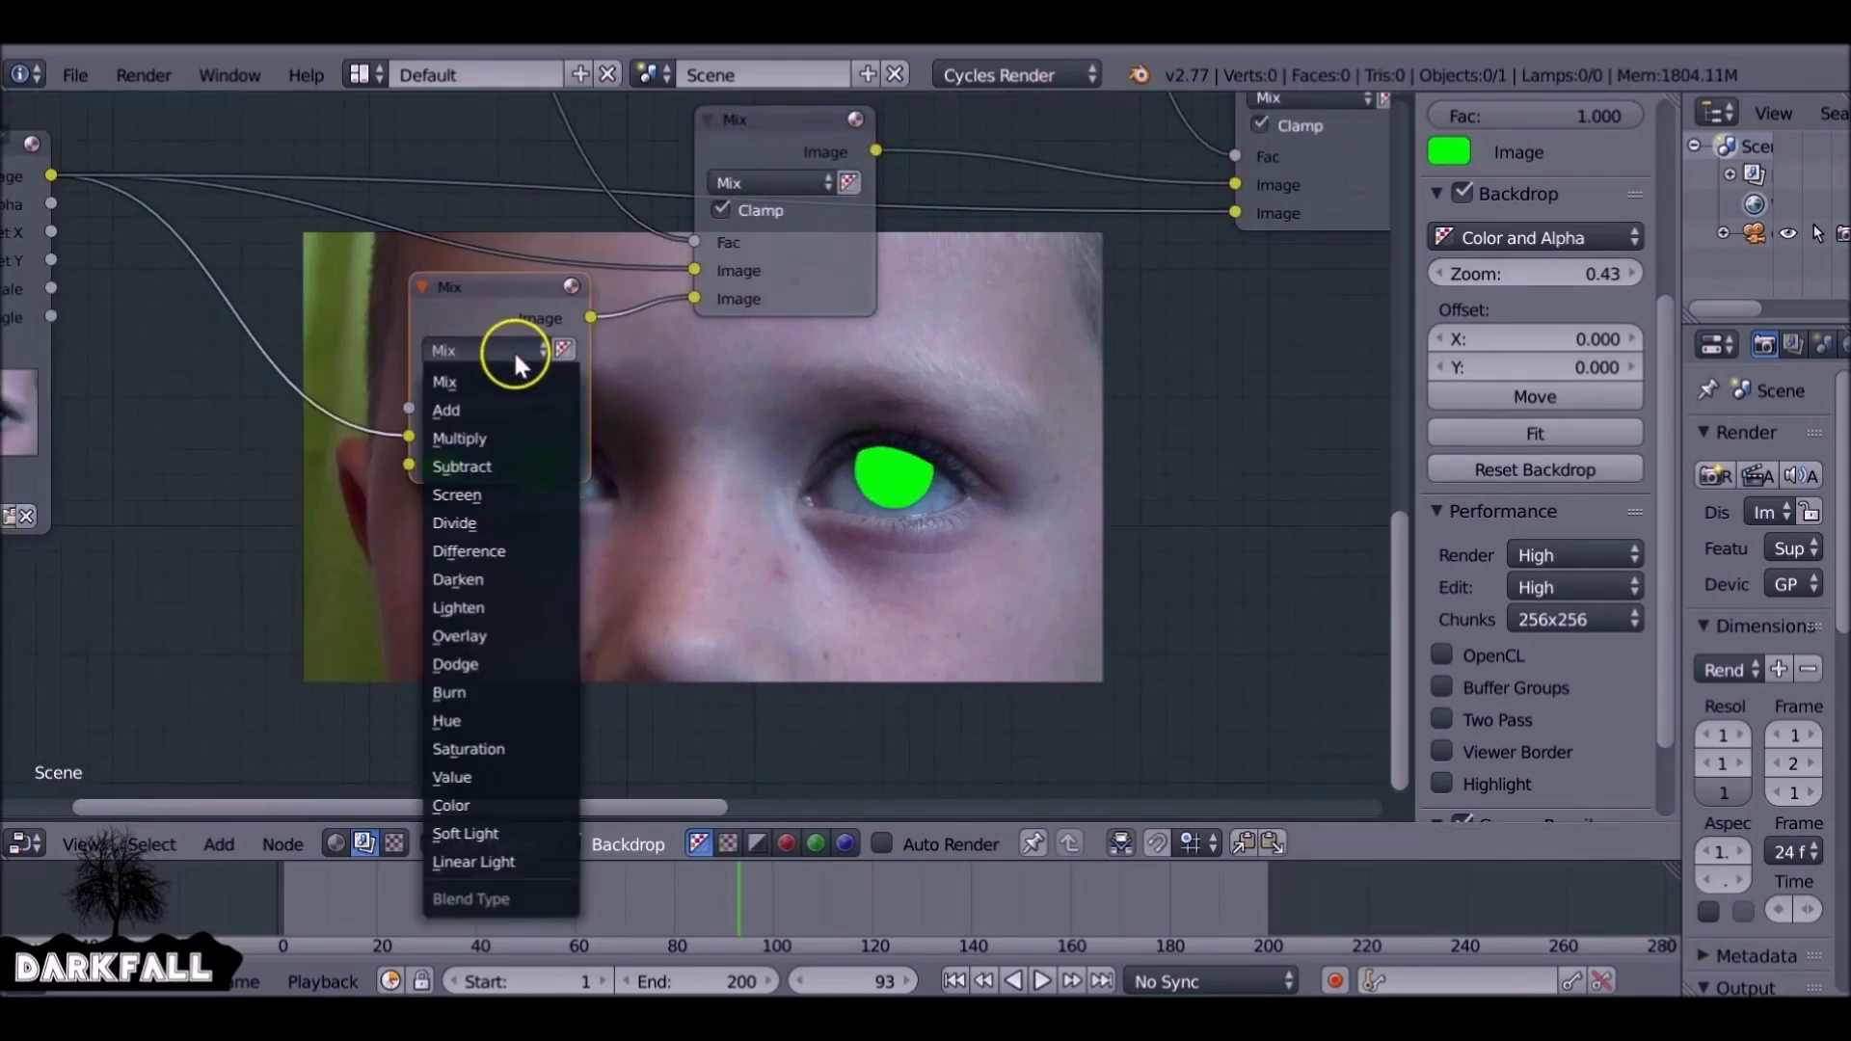
left_click(501, 436)
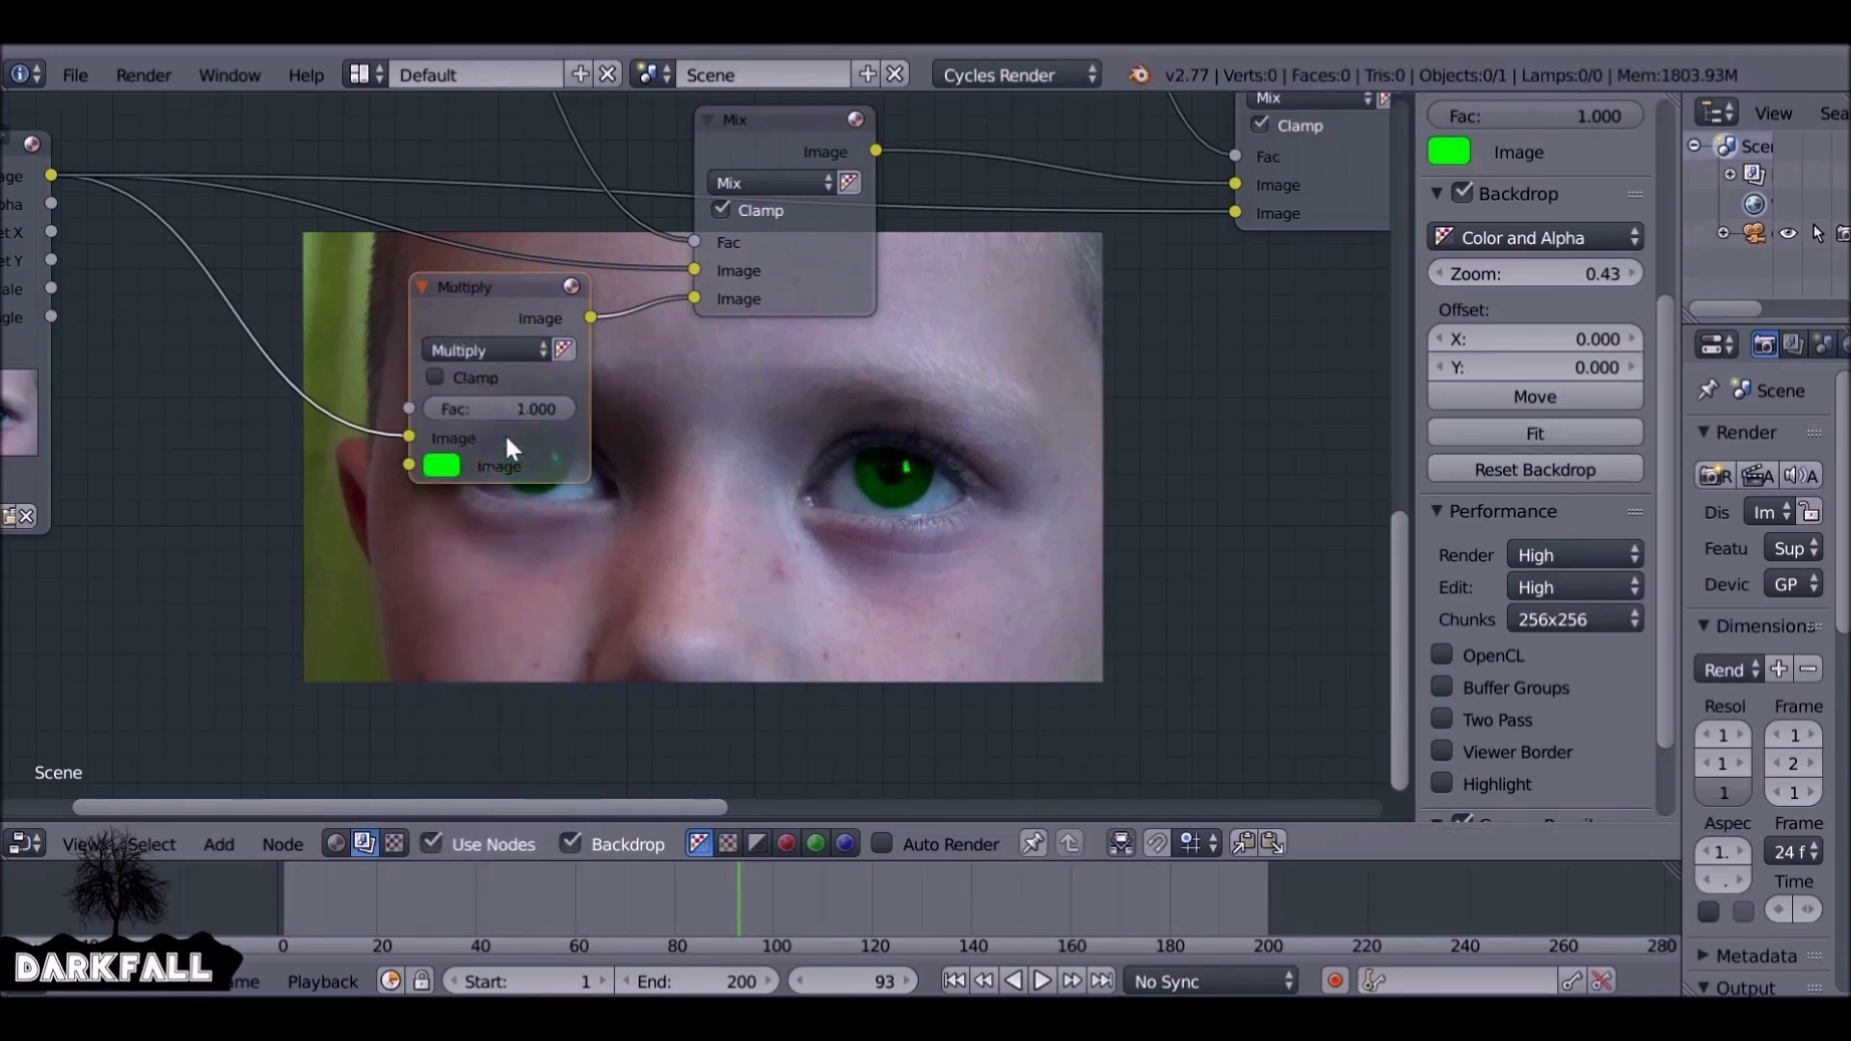
Try blue tints for the Multiply node's colour, and settle on a pale green
middle_click_drag(738, 491, 612, 443)
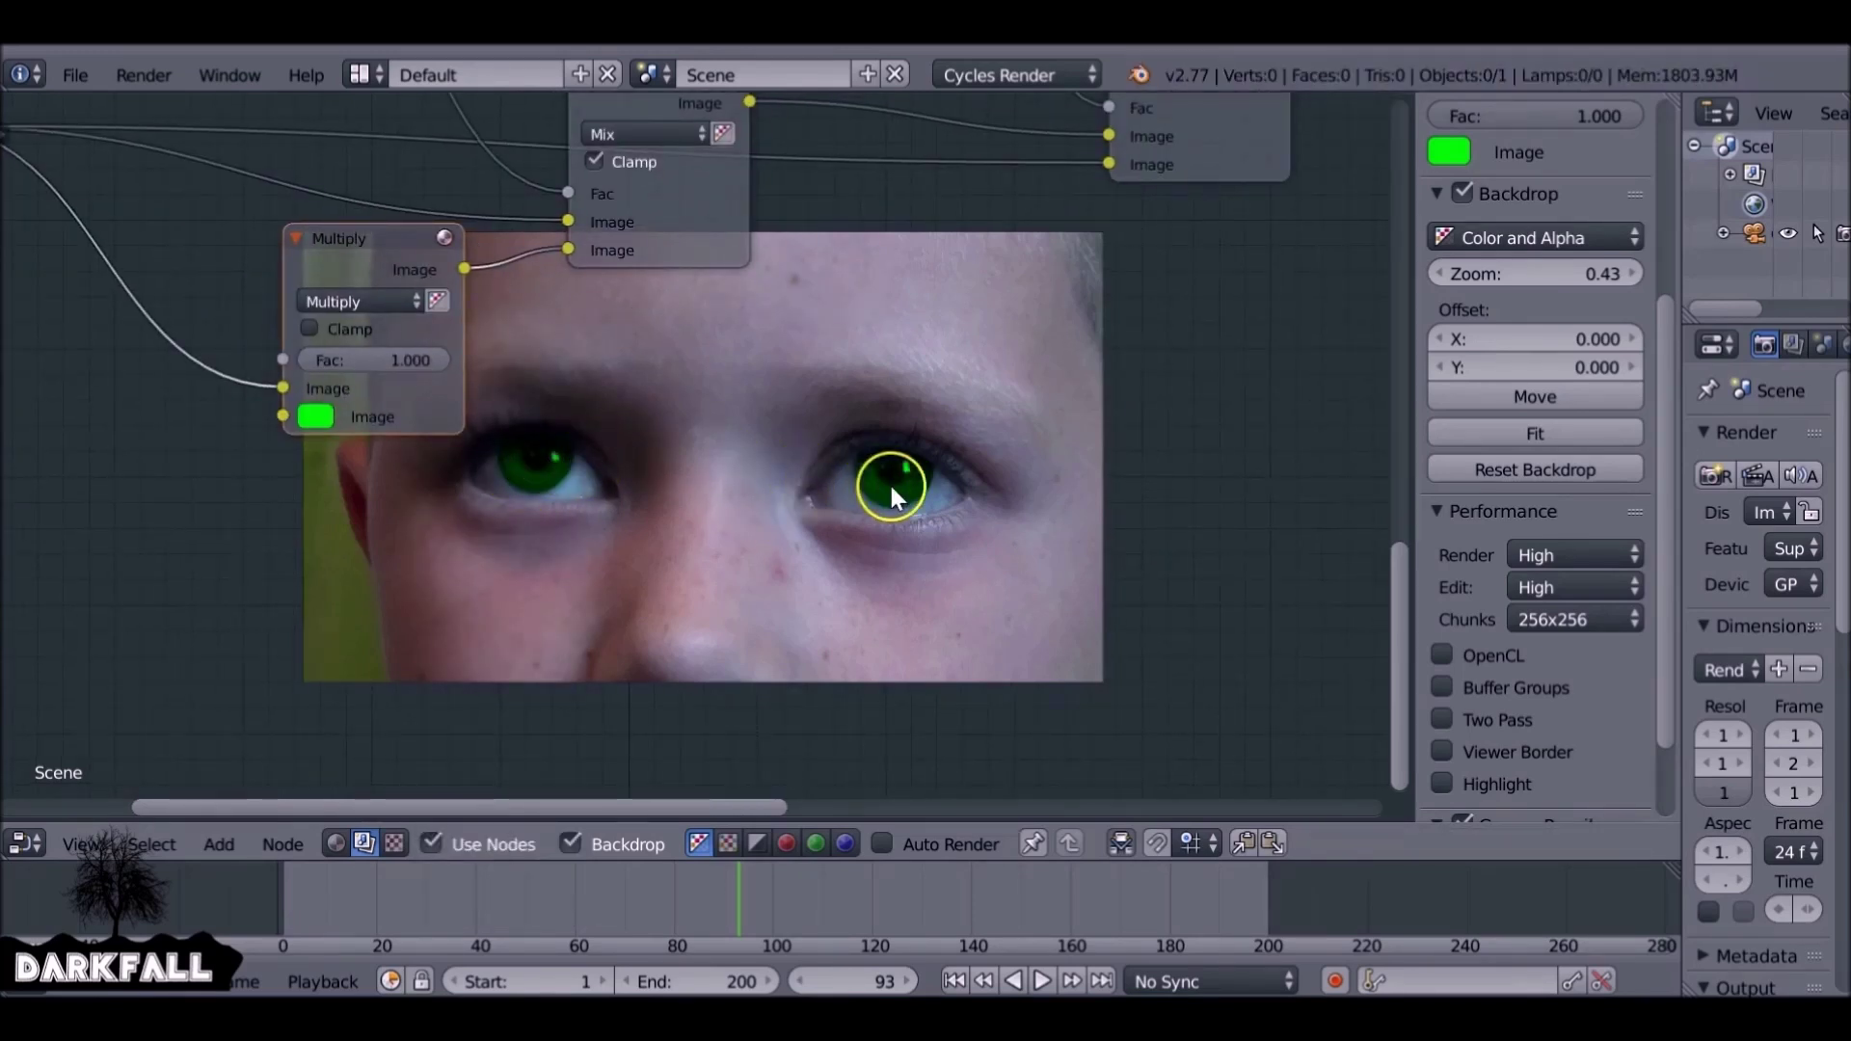
left_click(306, 415)
left_click(429, 468)
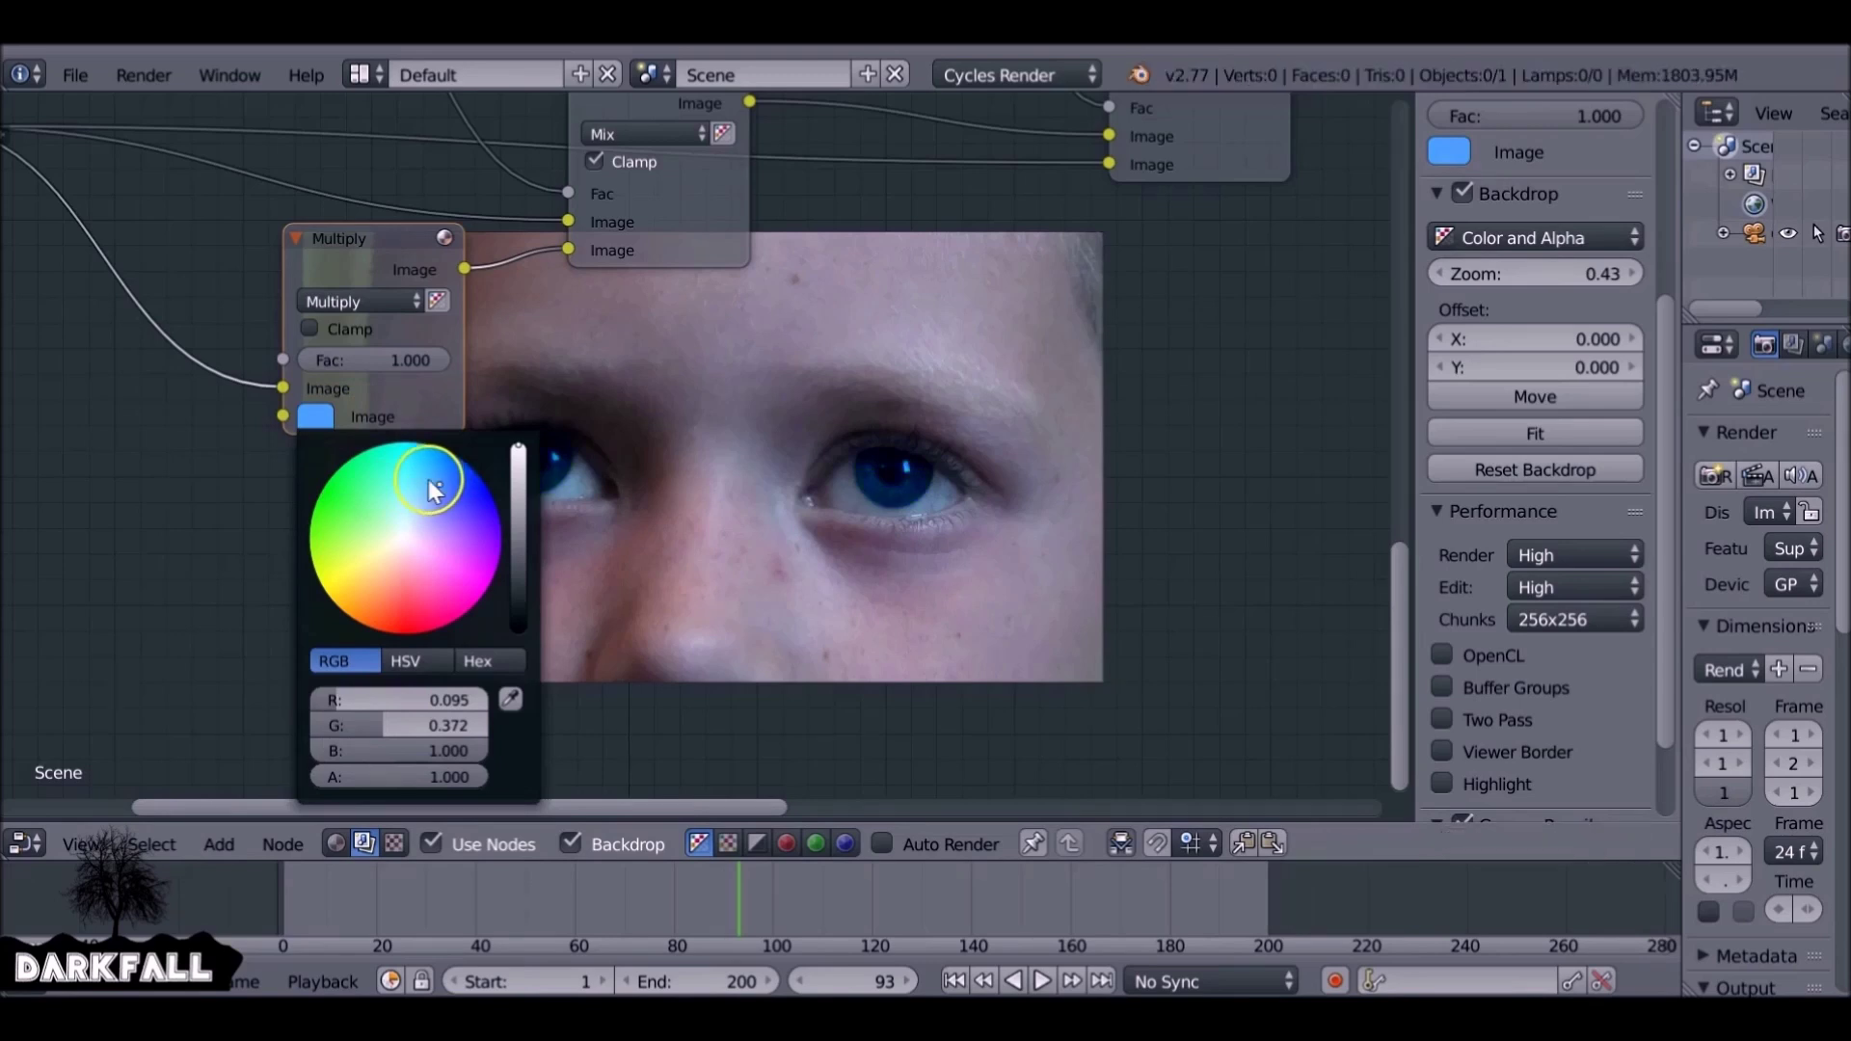
left_click_drag(517, 488, 519, 443)
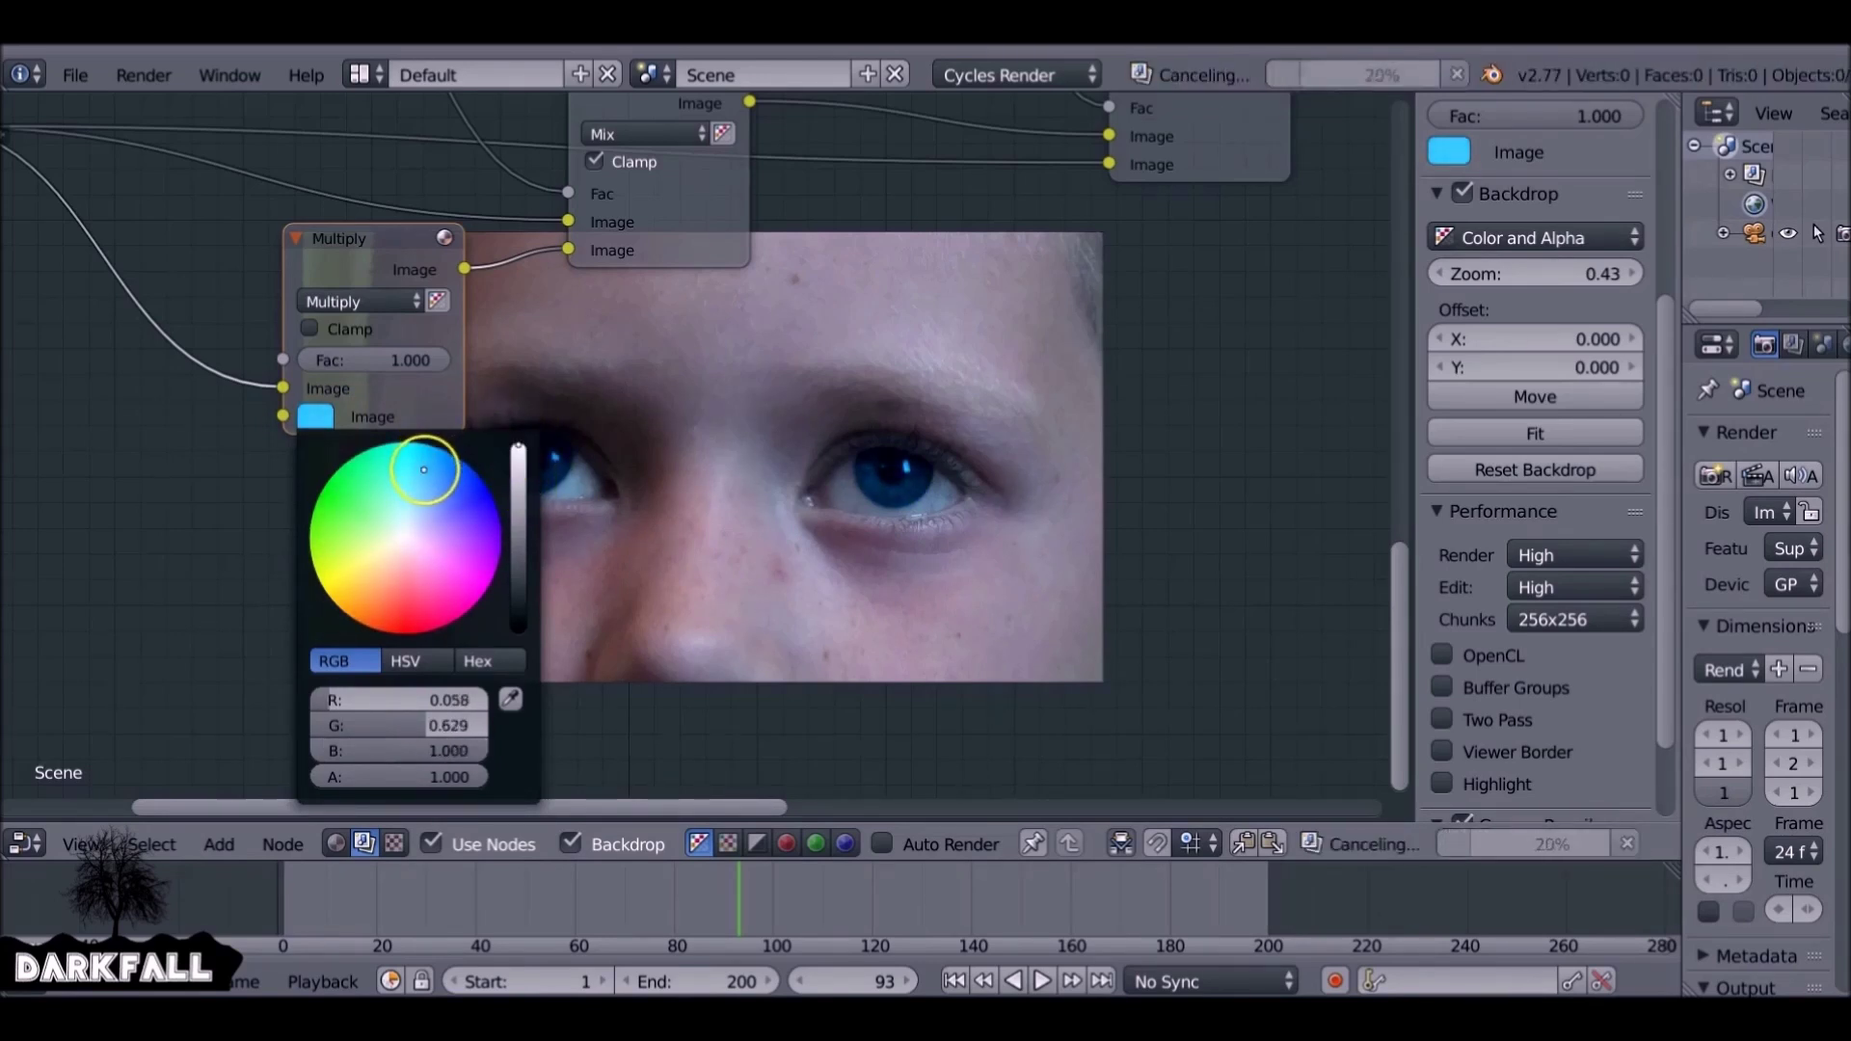
left_click(413, 500)
mouse_move(412, 500)
left_mouse_down()
mouse_move(424, 552)
mouse_move(390, 567)
mouse_move(361, 531)
left_mouse_up()
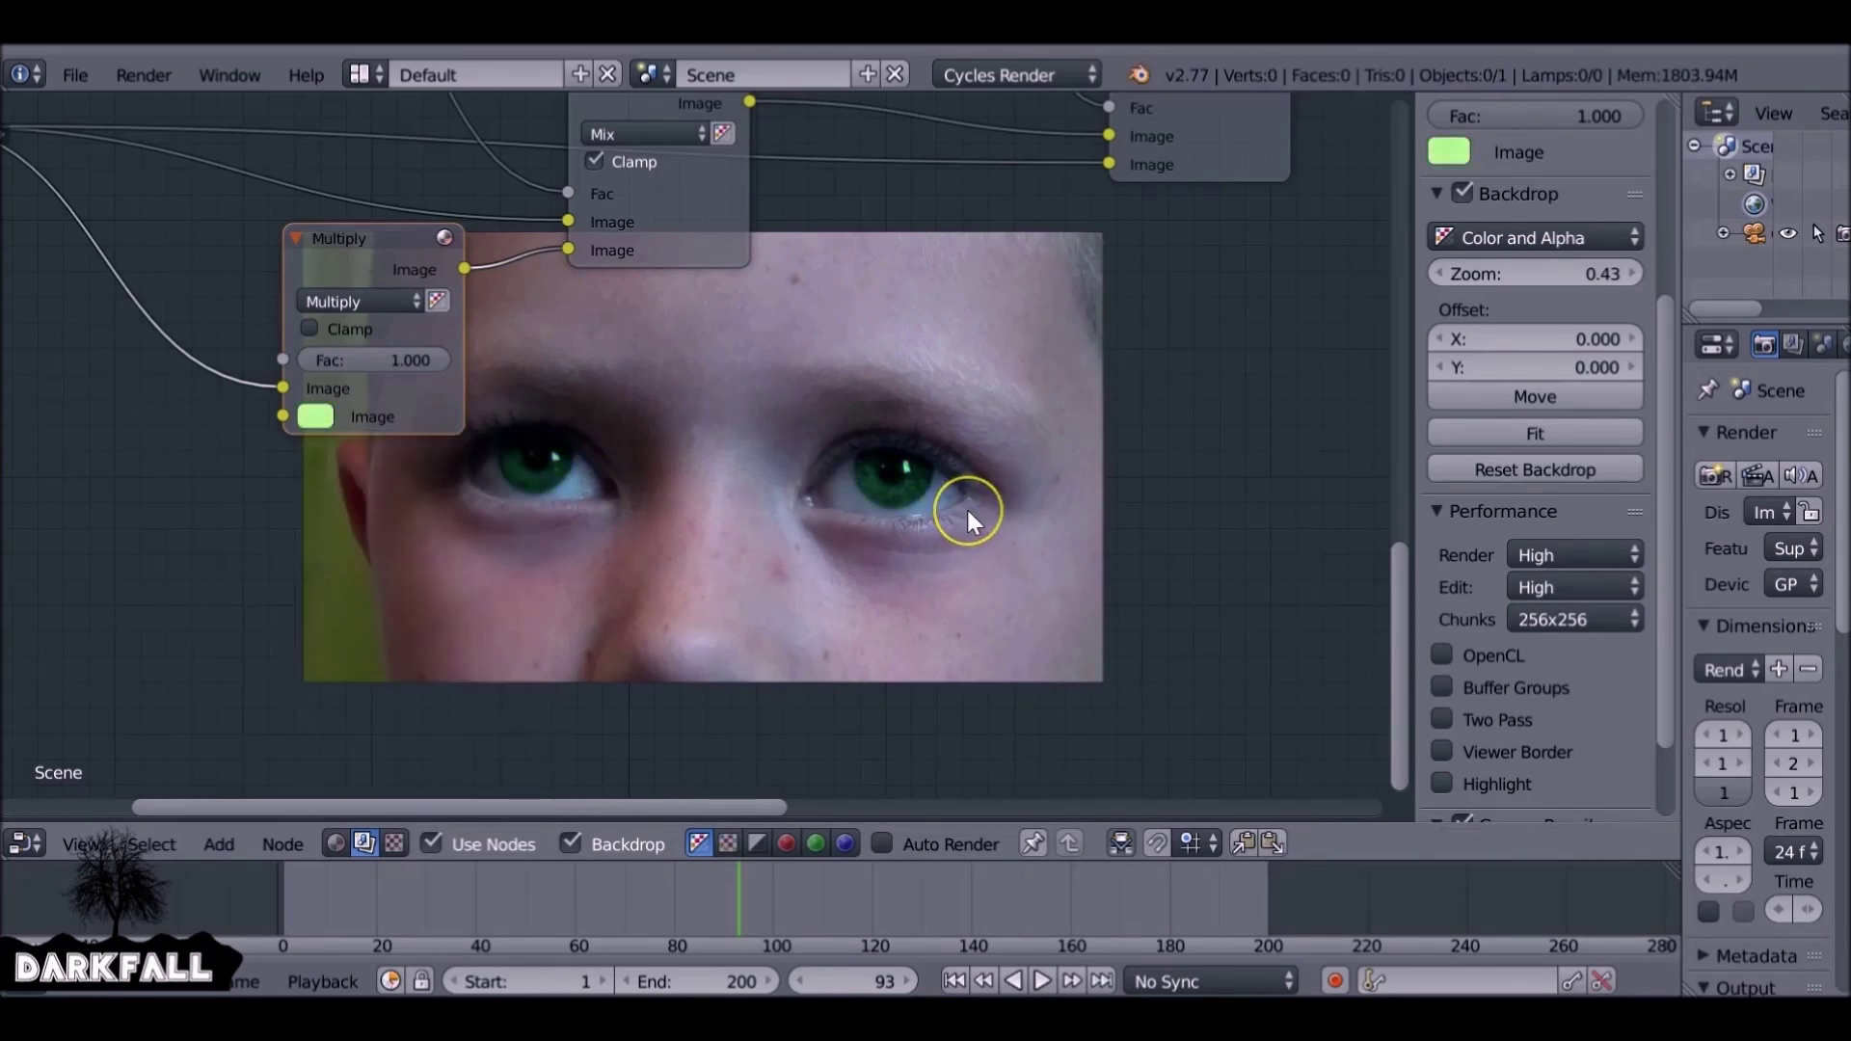
Change the blend type of the final Mix node, fed by the Invert node, to Burn
scroll(702, 403, "down", 9)
middle_click_drag(784, 368, 542, 494)
scroll(695, 383, "up", 2)
middle_click_drag(643, 453, 752, 428)
scroll(723, 436, "up", 5)
middle_click_drag(830, 349, 559, 348)
left_click(569, 286)
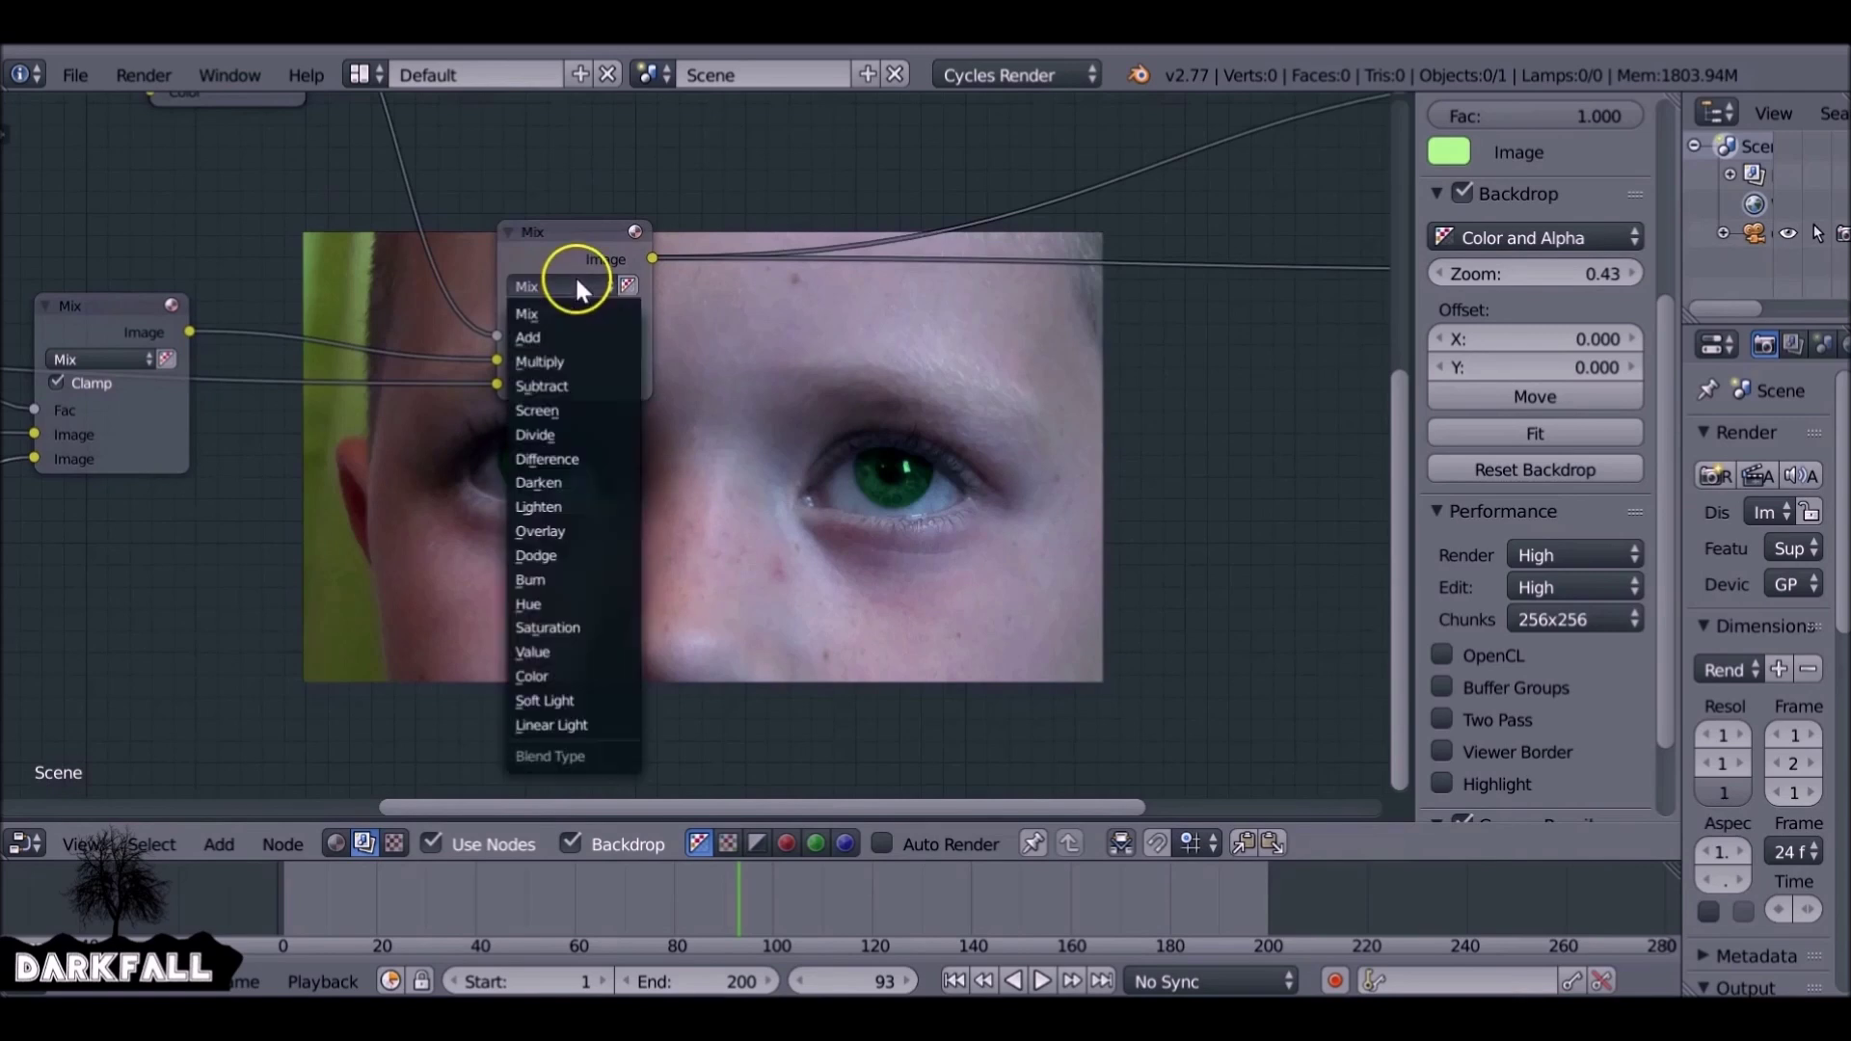
left_click(540, 579)
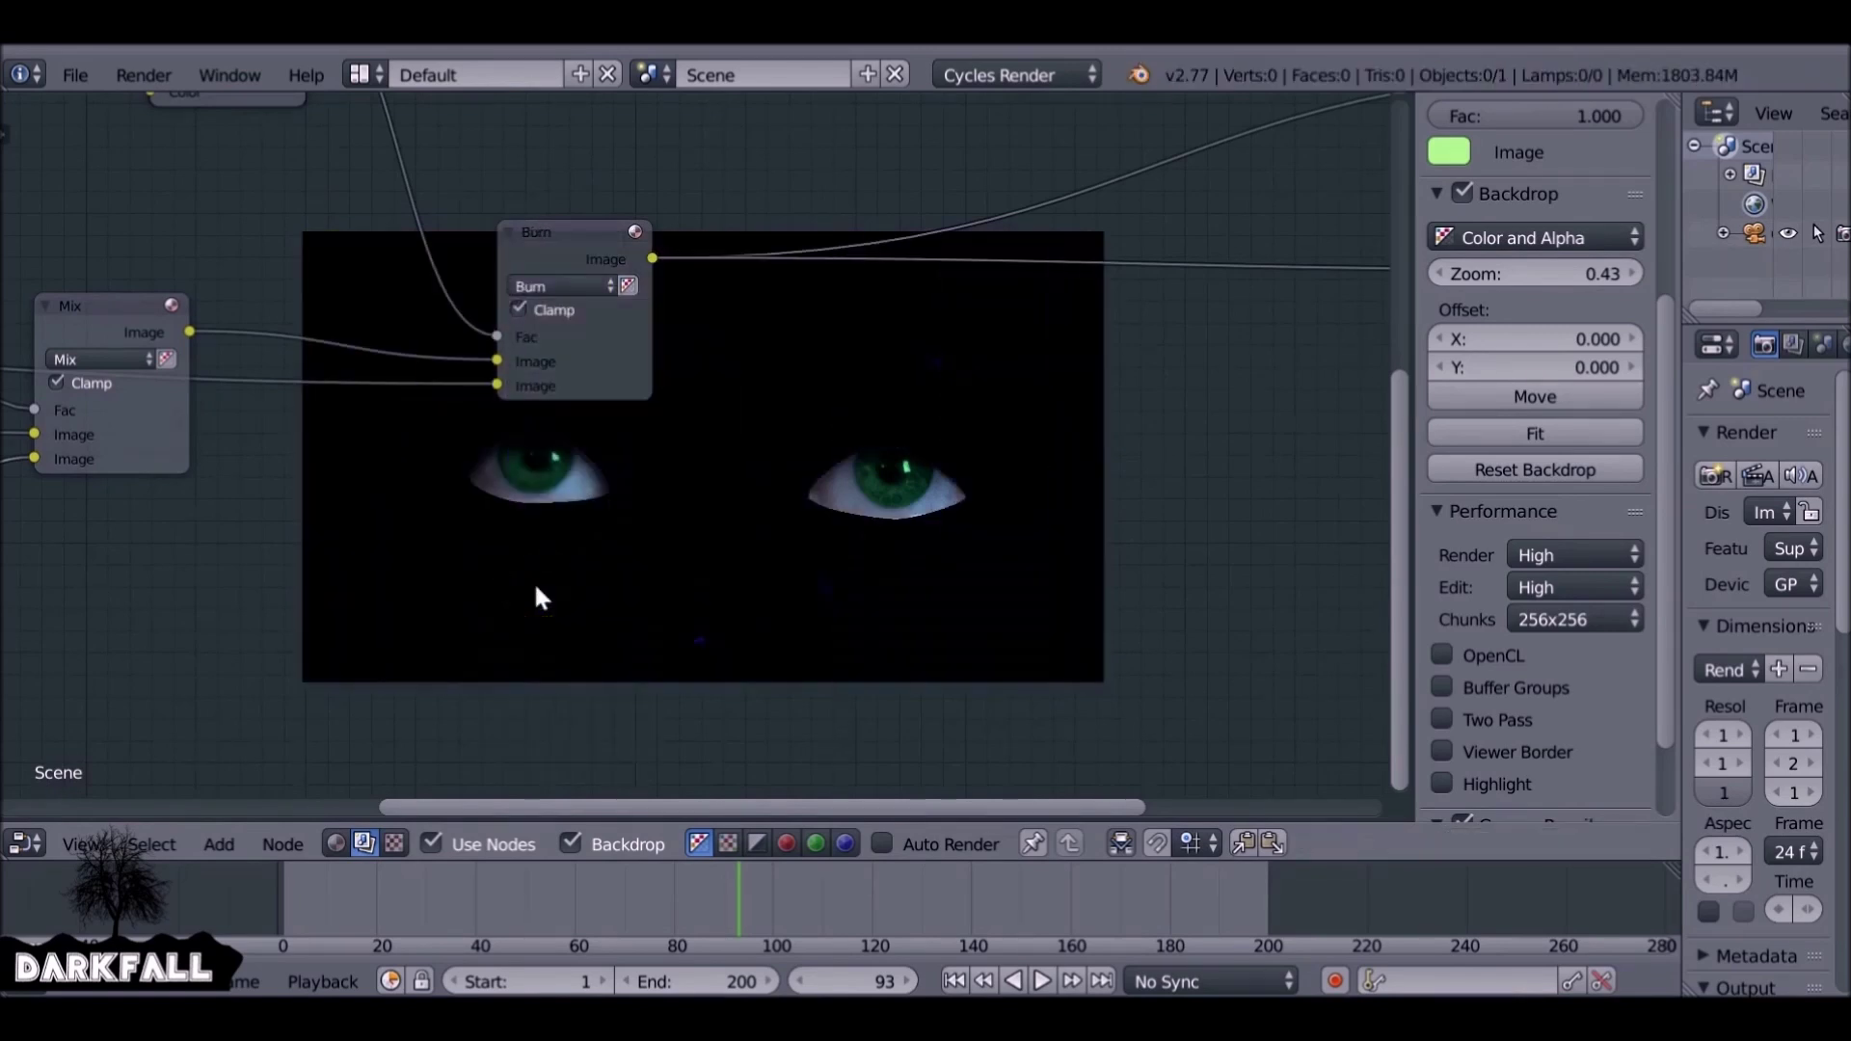
Mute the Invert node so that the Burn blend affects the eyes instead of the face
middle_click_drag(447, 161, 538, 412)
left_click(281, 241)
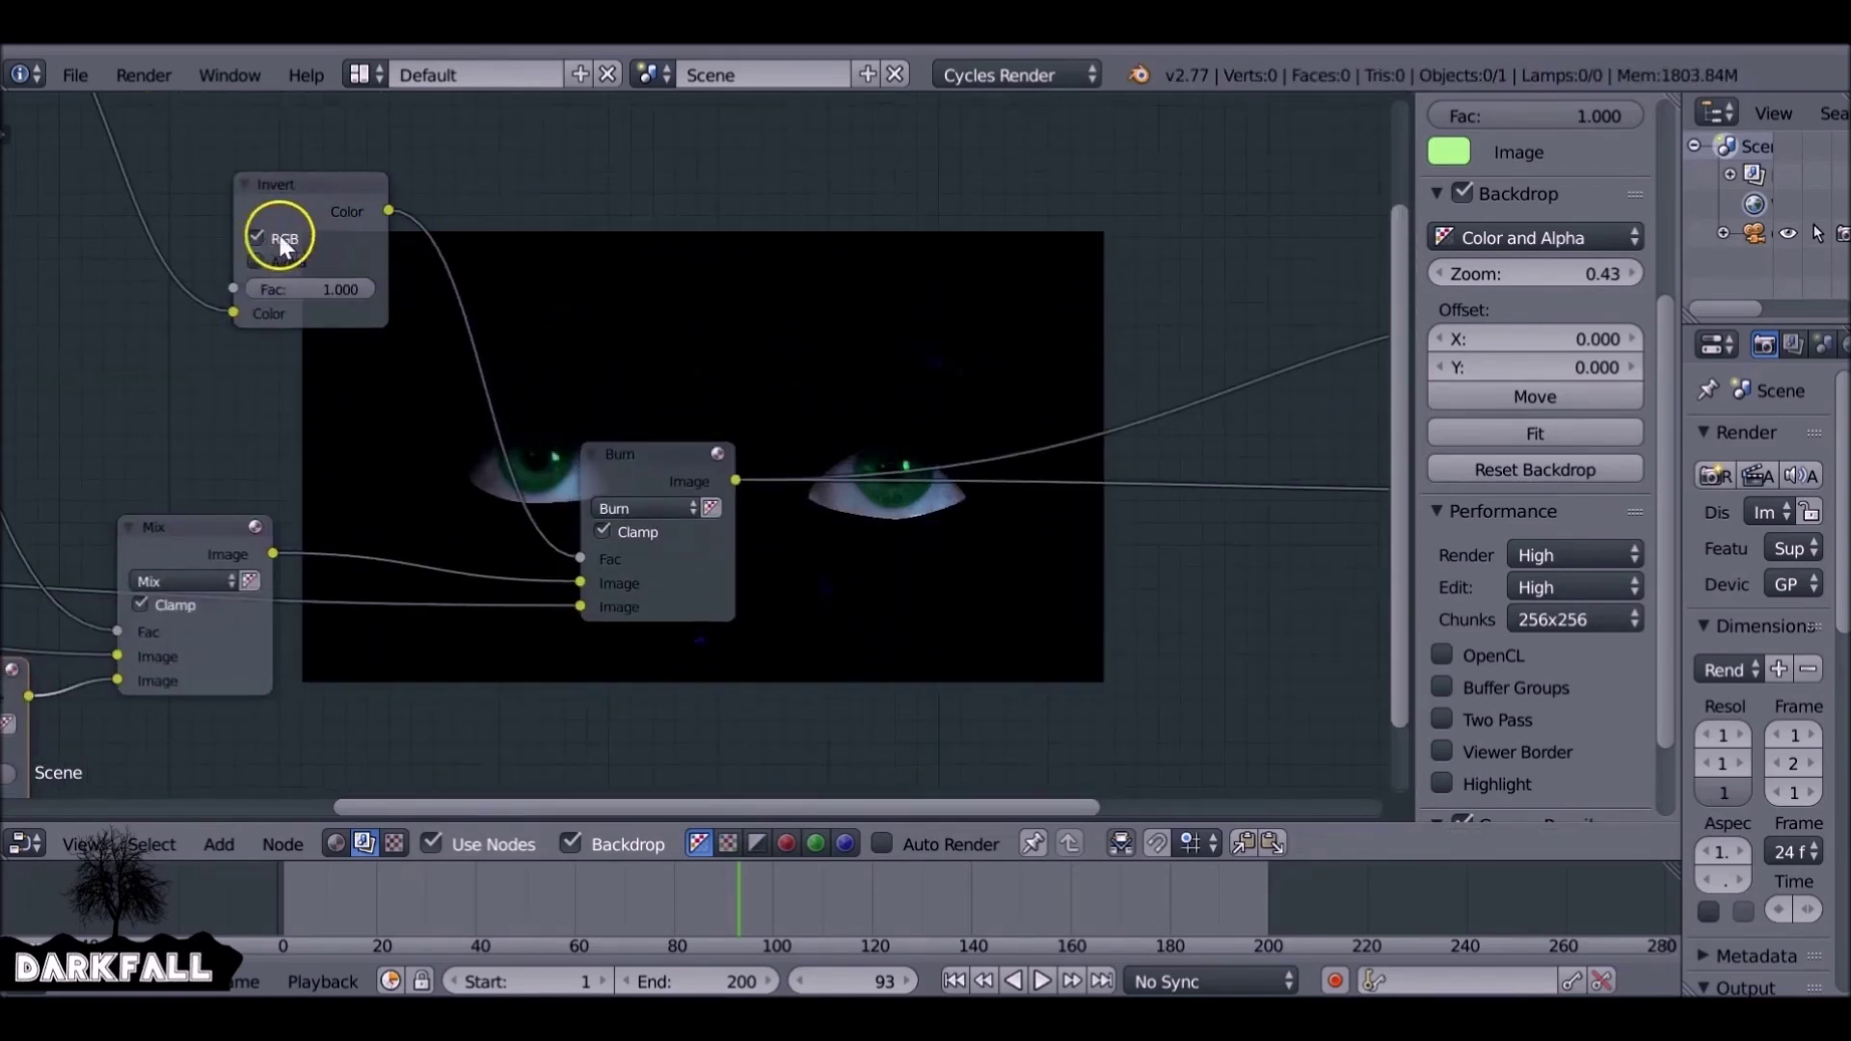
key("m")
middle_click_drag(591, 442, 377, 208)
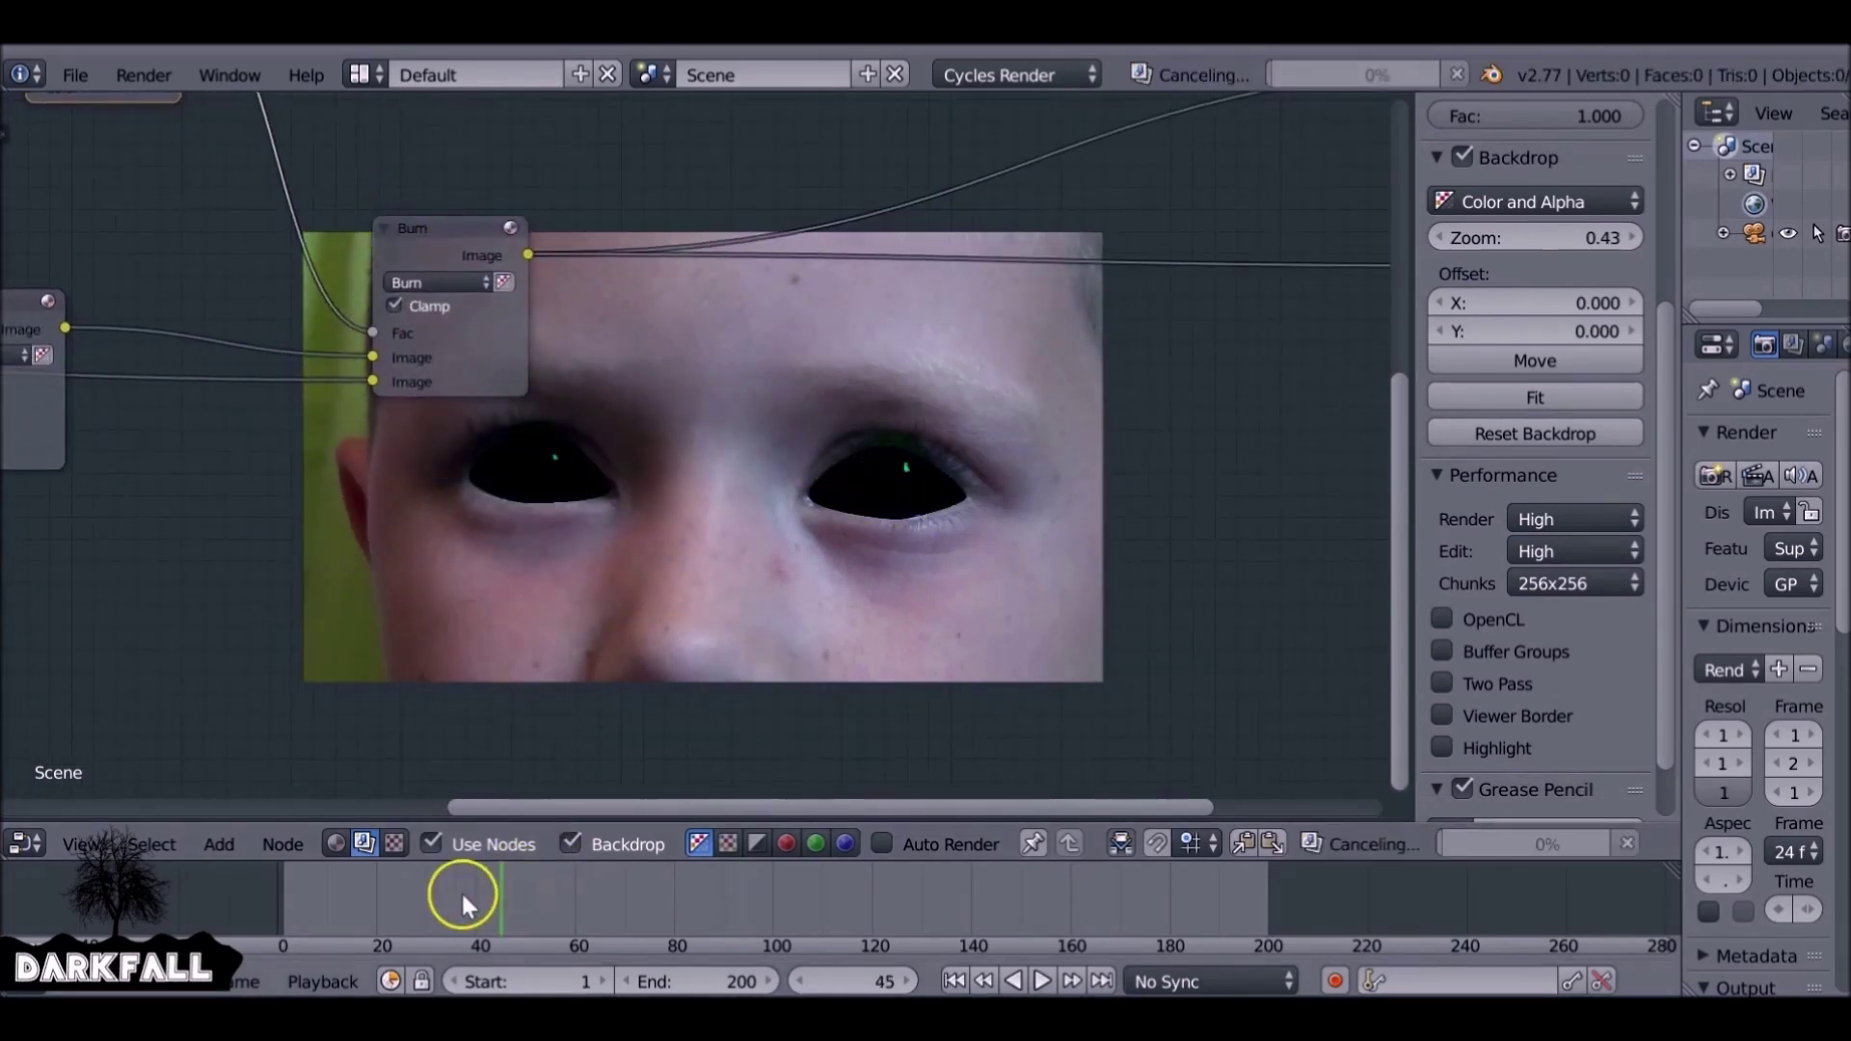